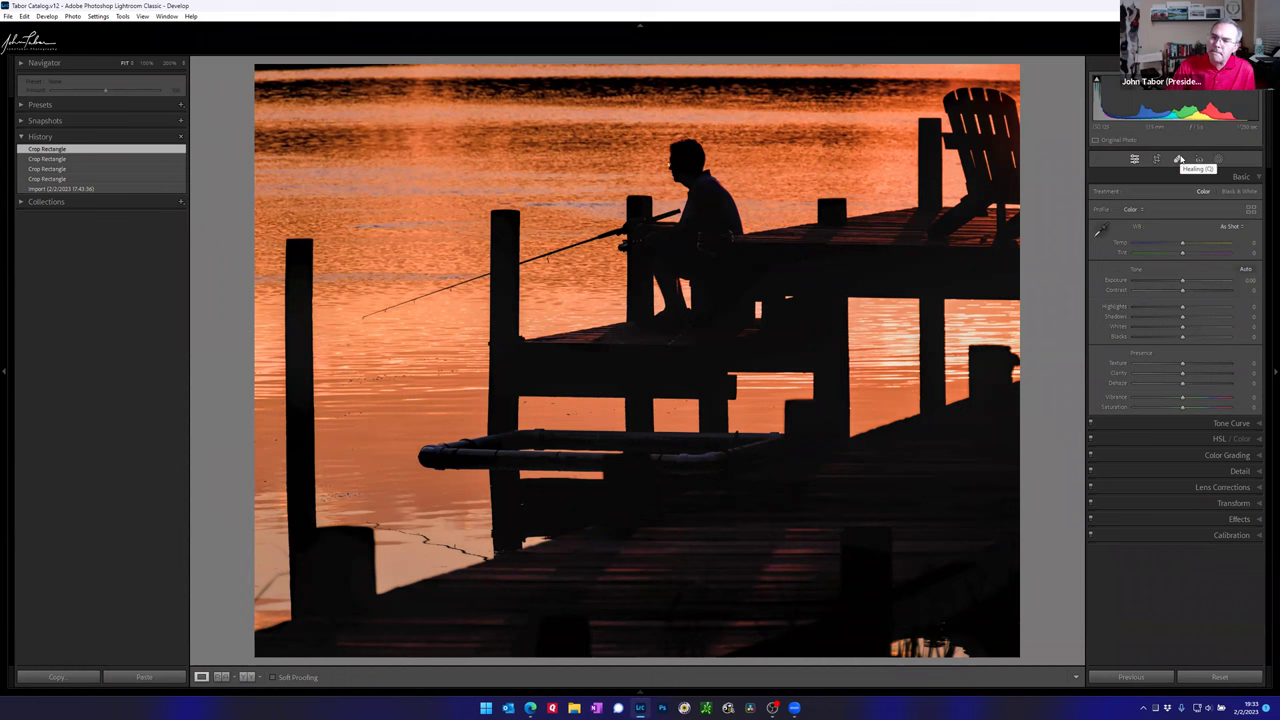
Step: Remove the bright water reflections in the photo's lower right corner with the Healing tool's Remove brush at size 77
click(1178, 160)
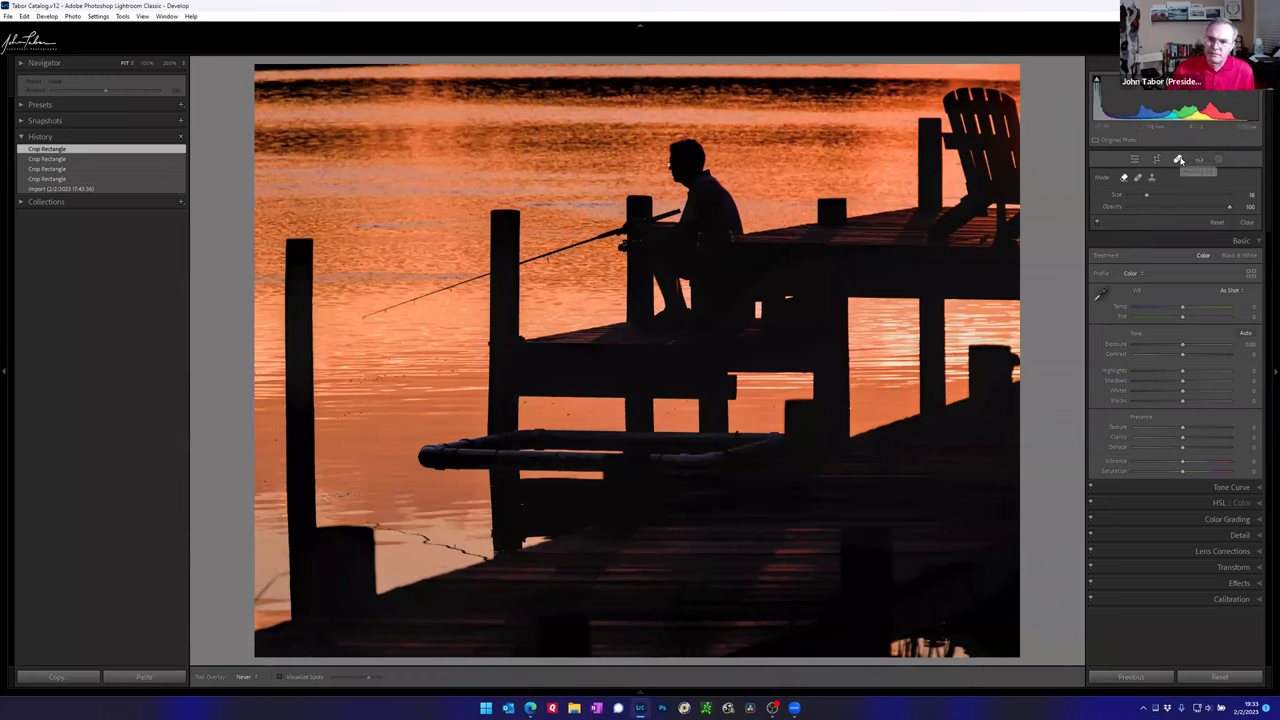
scroll(967, 651, up, 5)
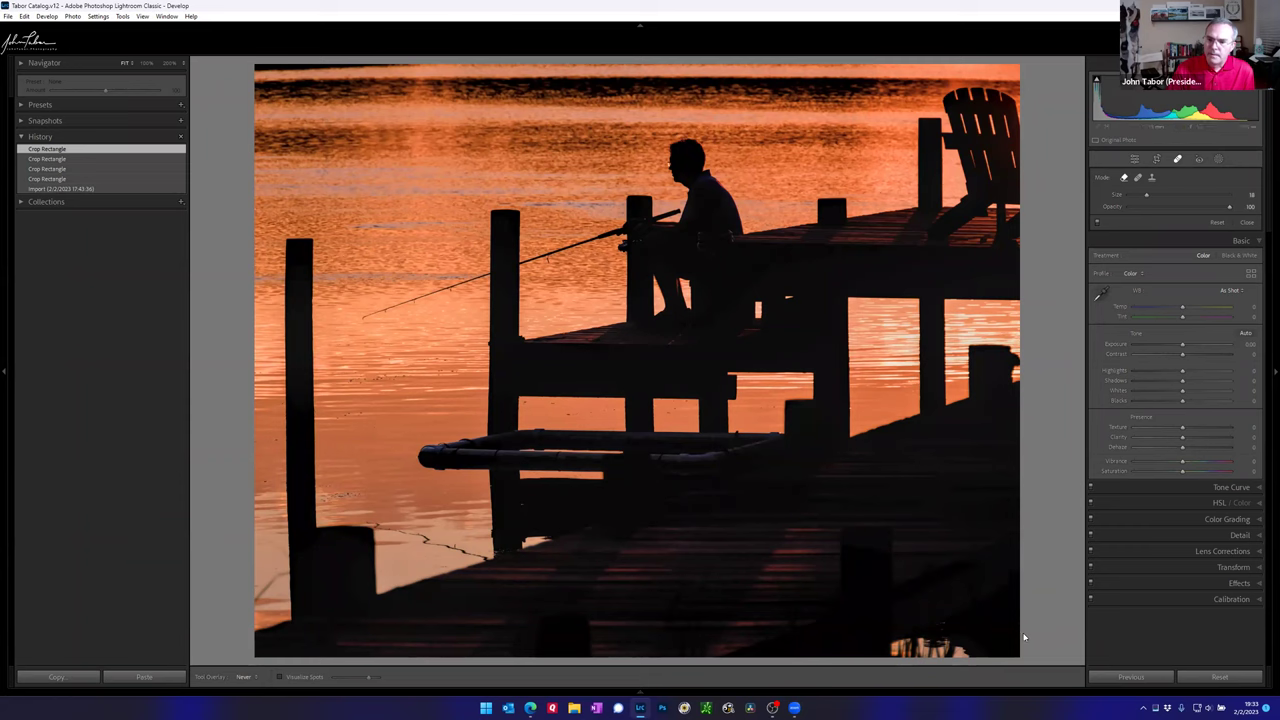
click(962, 650)
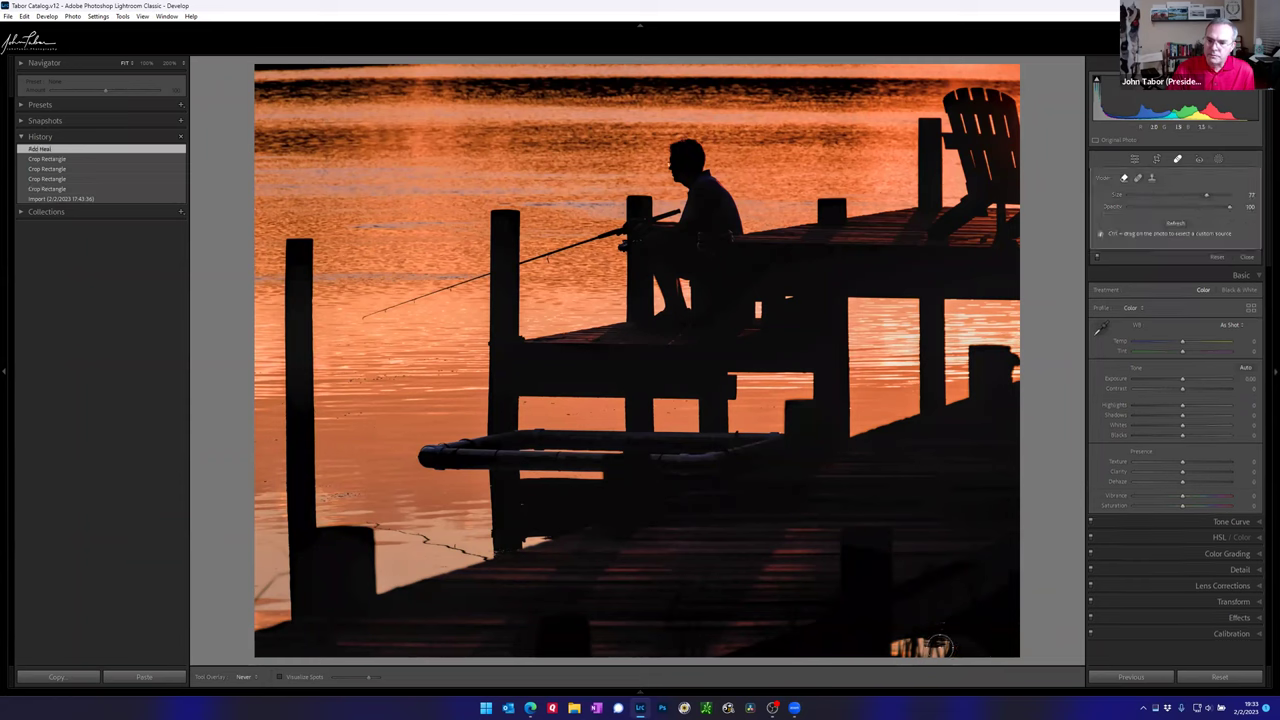
mouse_move(942, 640)
mouse_down()
mouse_move(880, 654)
mouse_move(956, 632)
mouse_up()
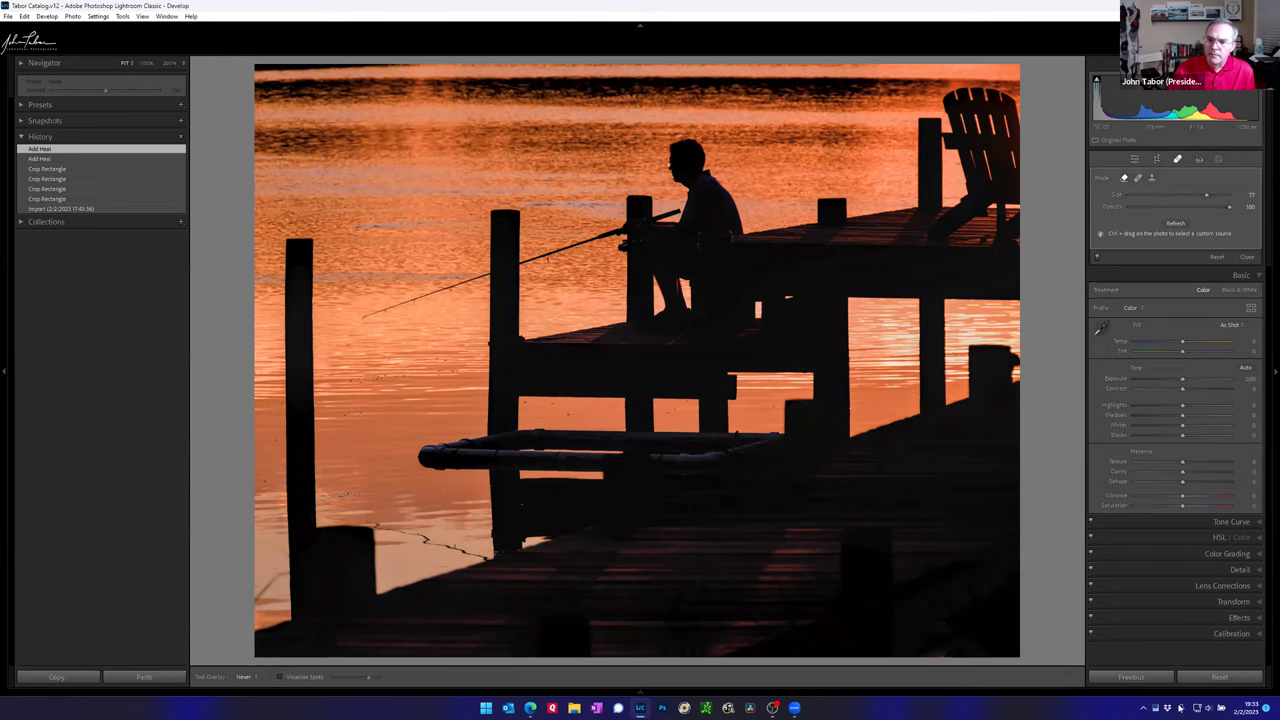
click(943, 648)
click(949, 635)
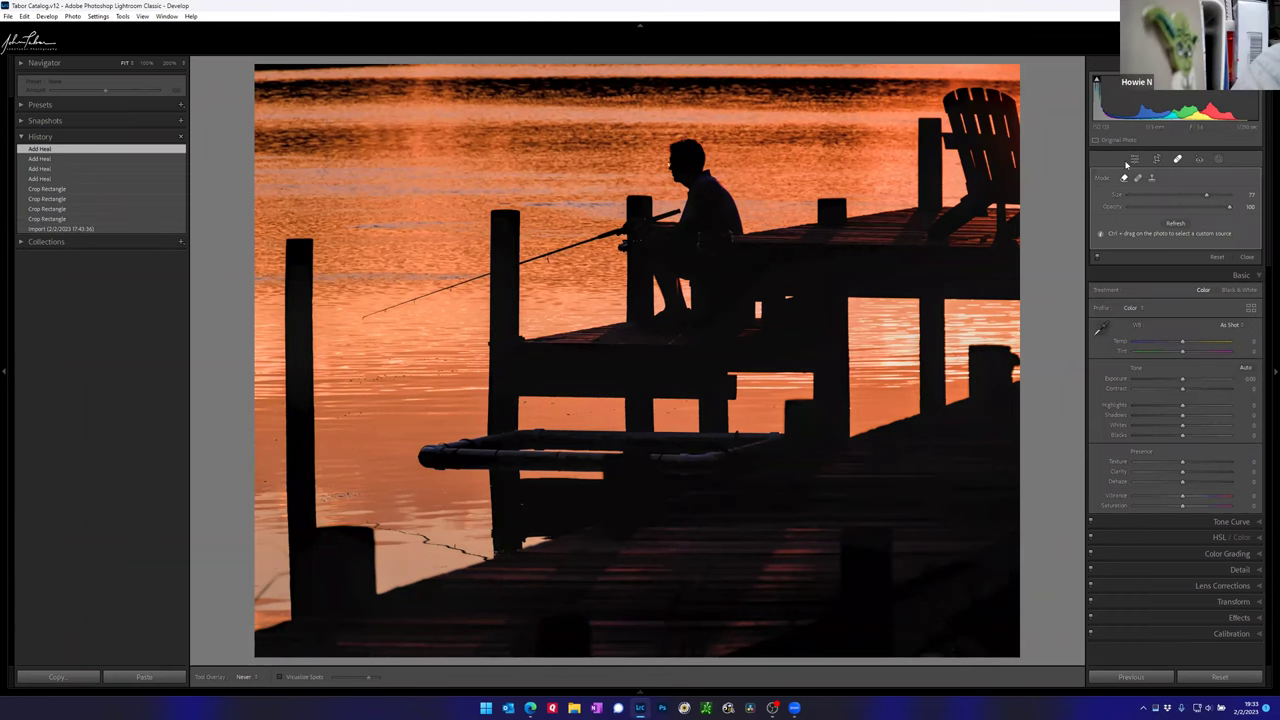
Step: Display the golden spiral crop overlay and cycle through its orientations to compare them against the composition
click(1157, 160)
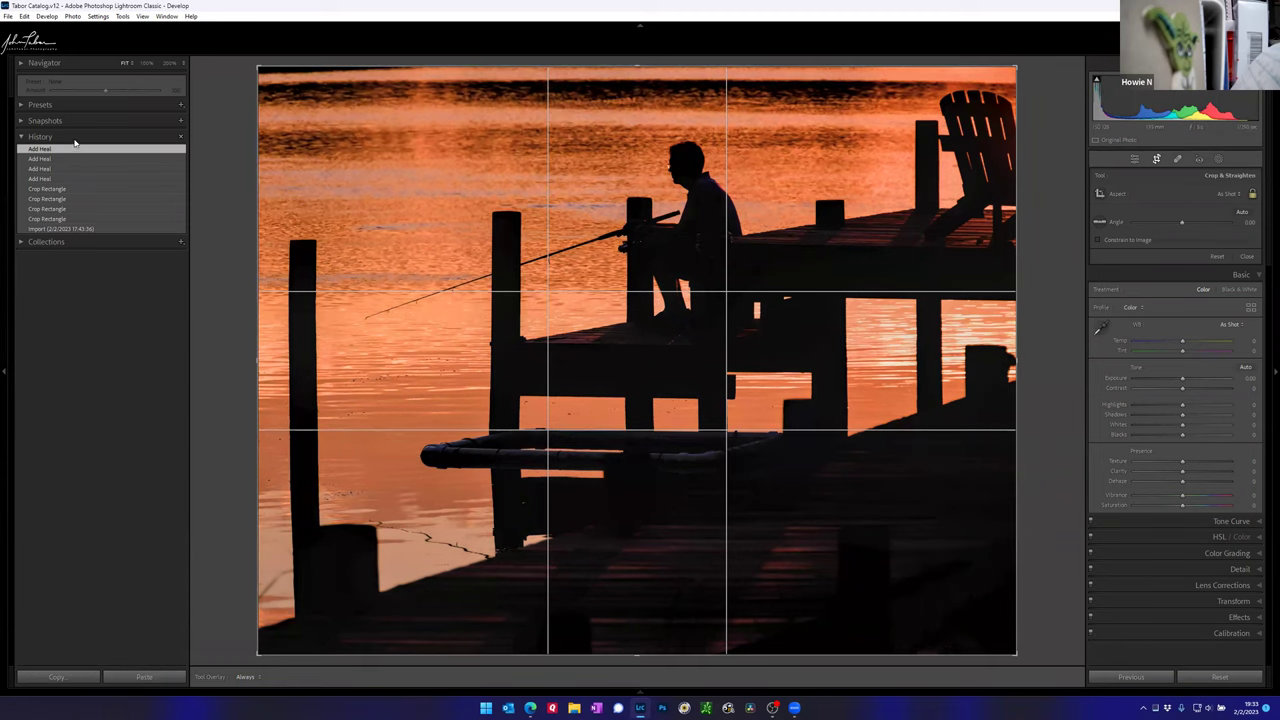
click(40, 104)
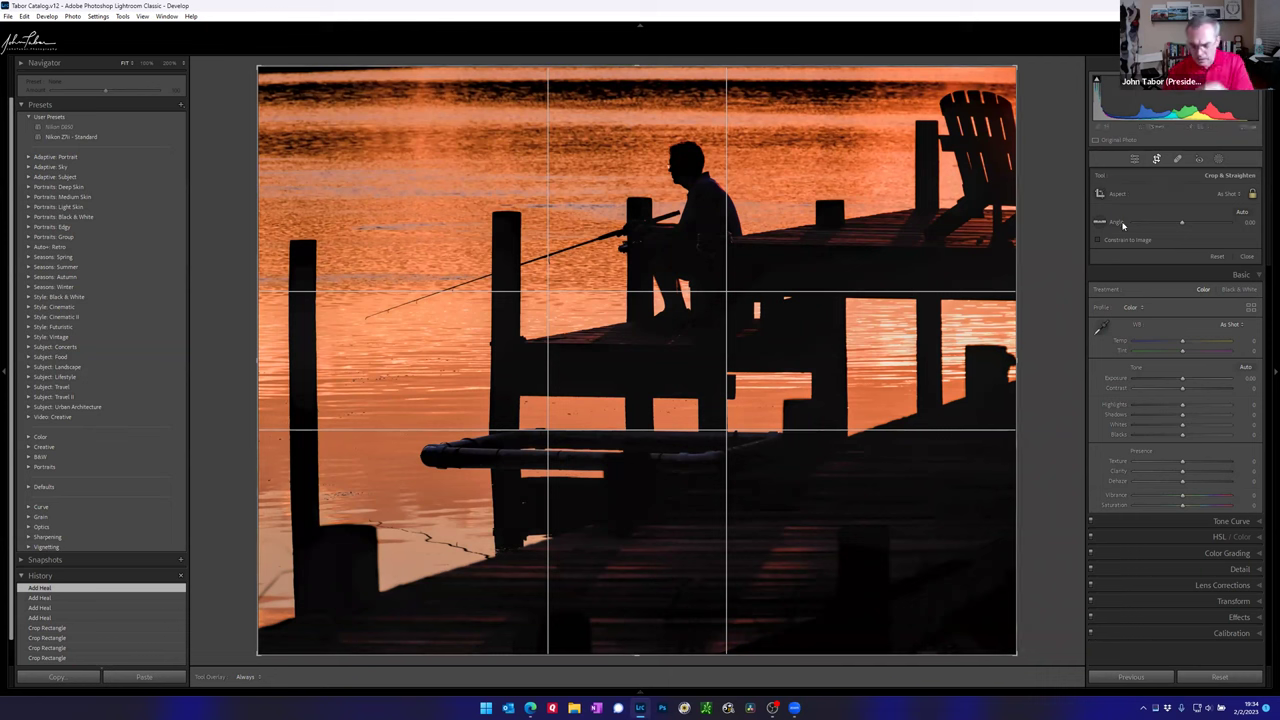
key(o)
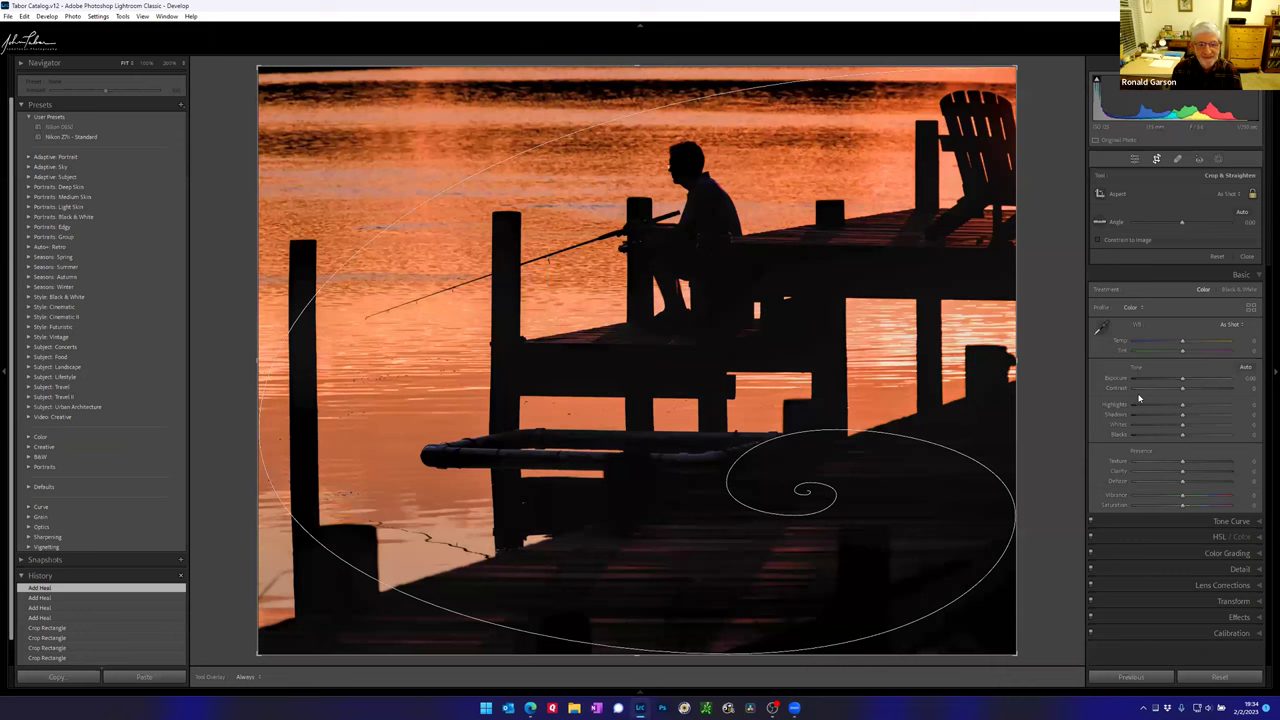
key(shift+o)
key(shift+o)
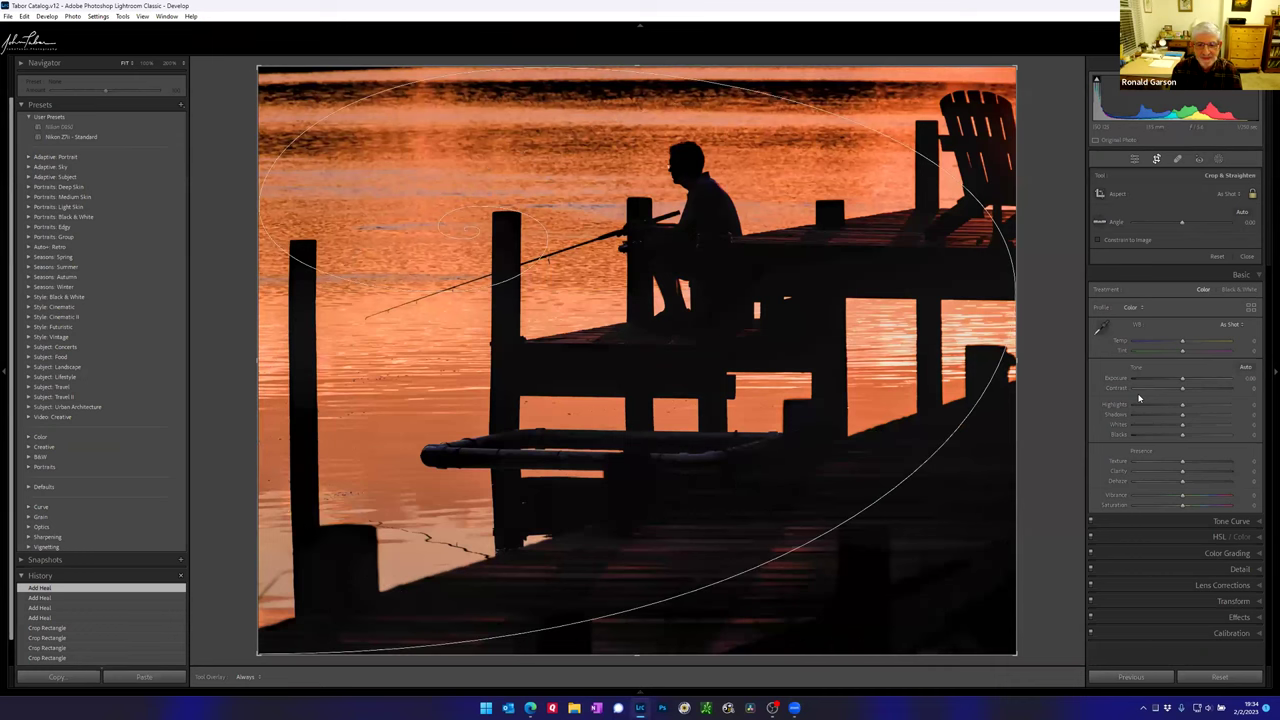
key(shift+o)
key(shift+o)
key(shift+o)
key(shift+o)
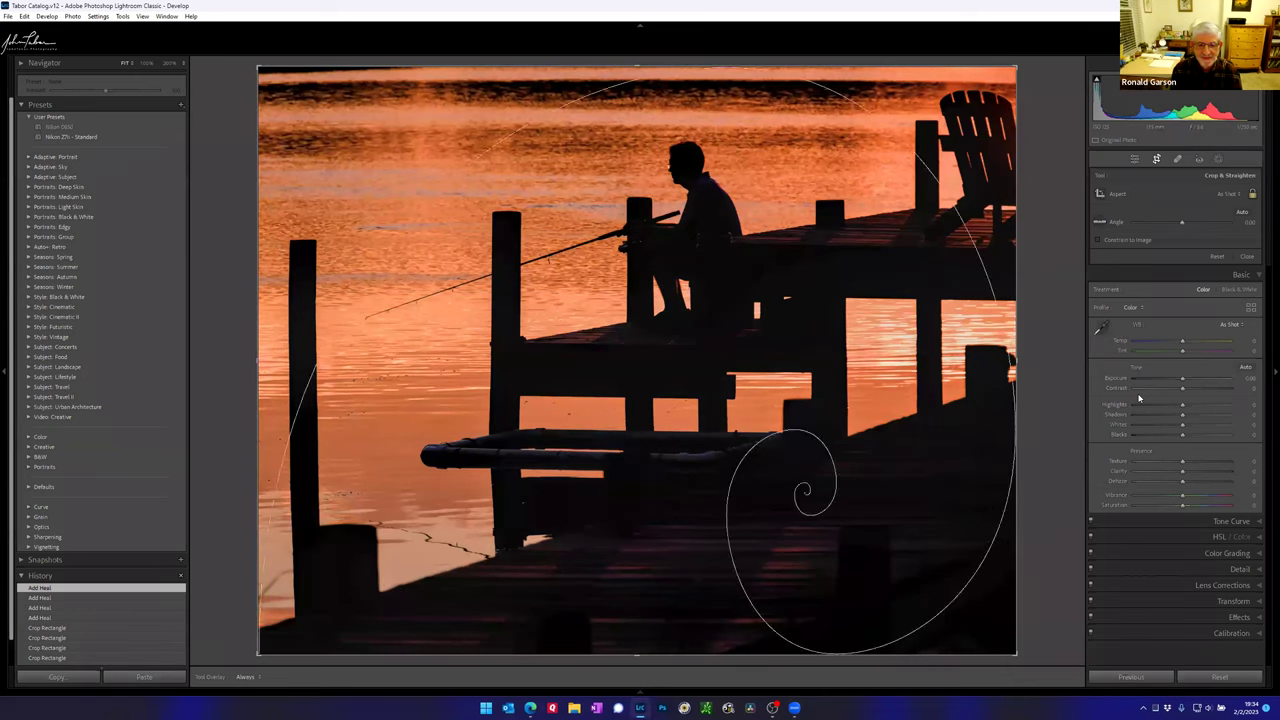
key(shift+o)
key(shift+o)
key(shift+o)
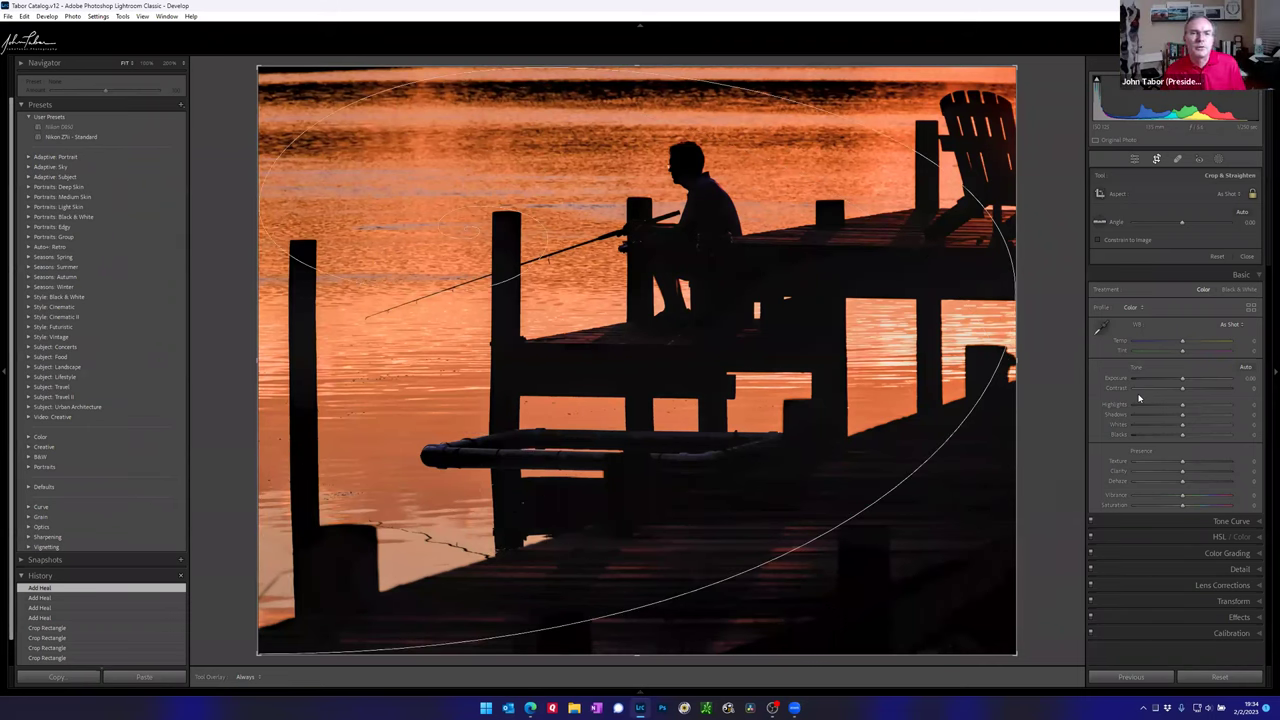
key(shift+o)
key(shift+o)
key(shift+o)
key(shift+o)
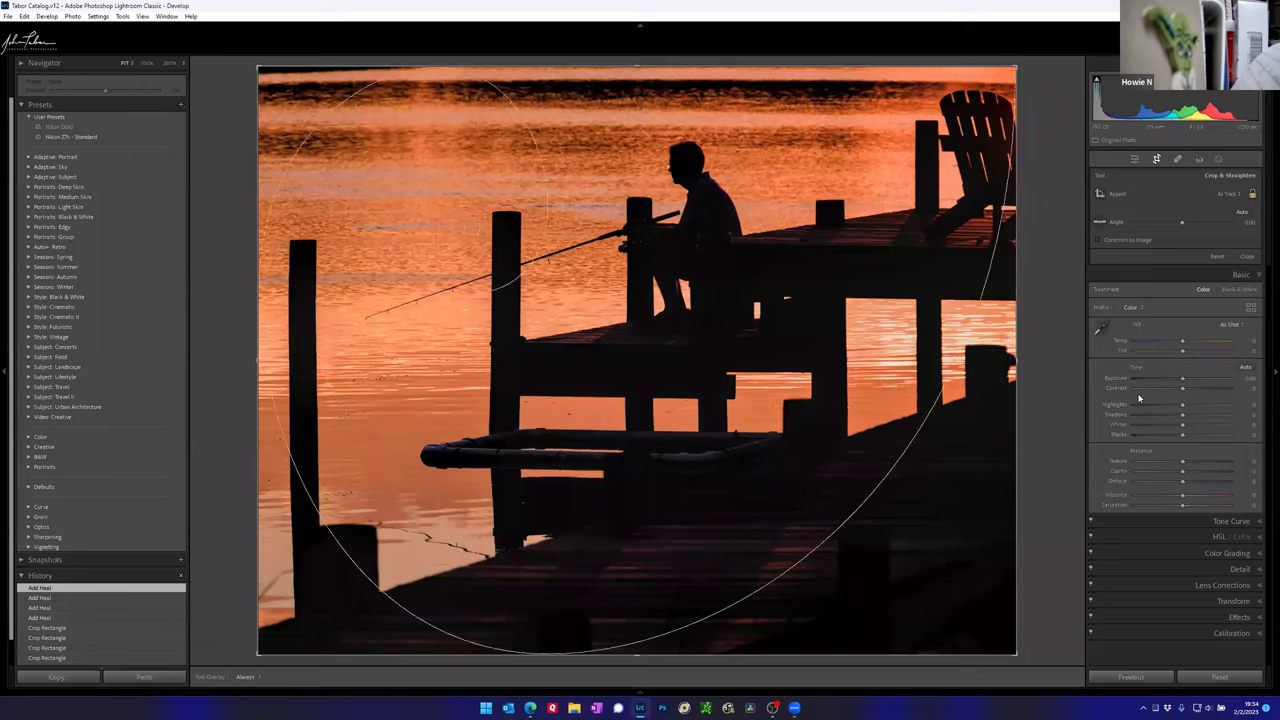
key(shift+o)
key(shift+o)
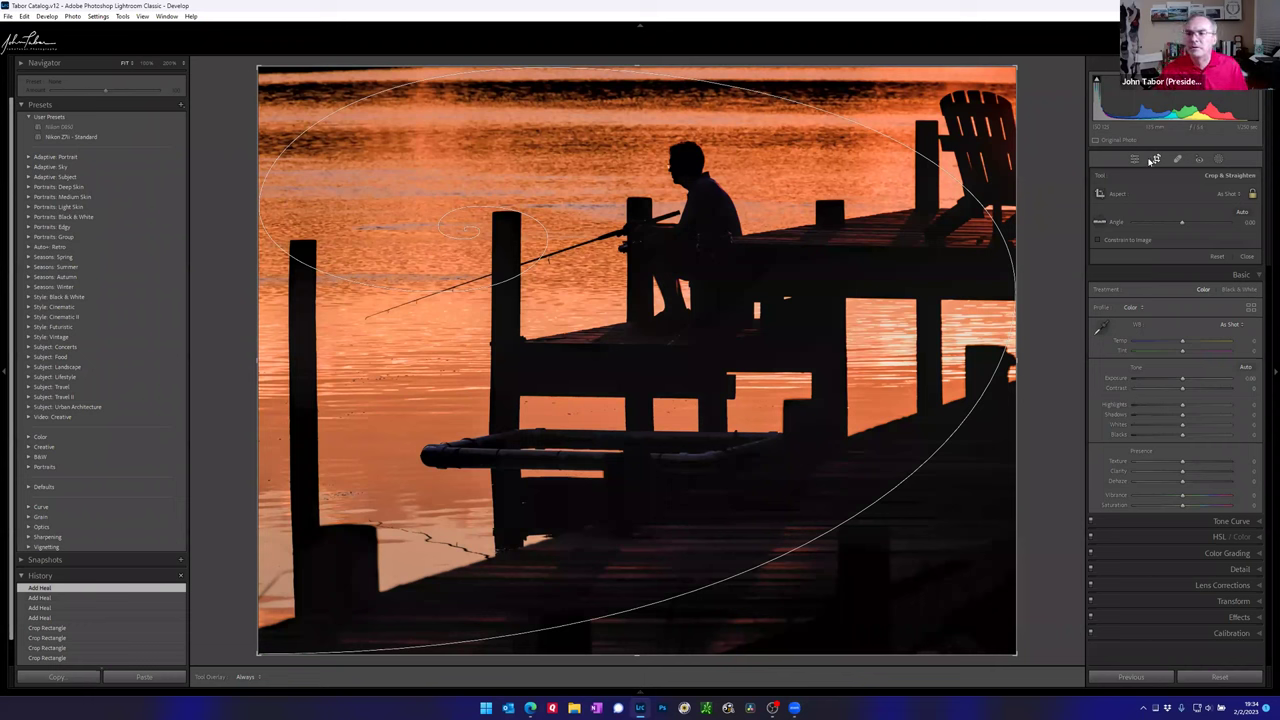
click(1155, 160)
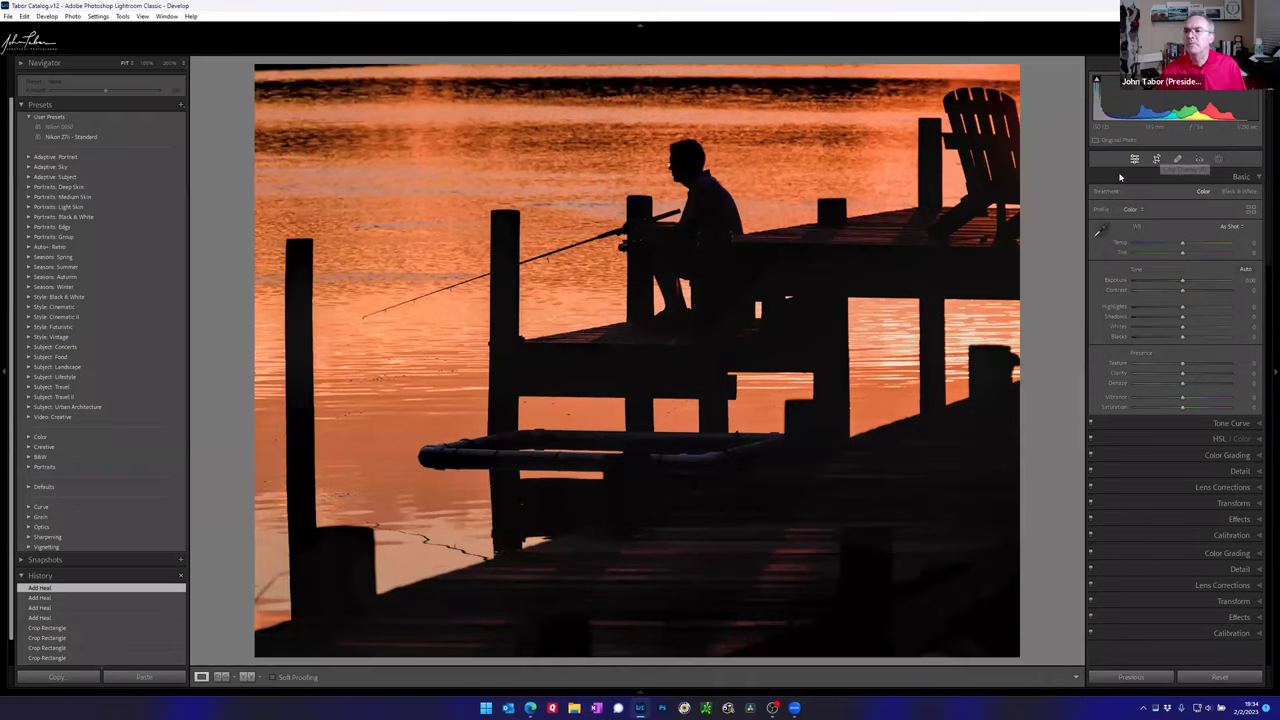
Step: Compare the available crop overlays, including aspect ratios, grid and thirds, ending on the golden spiral
click(1155, 160)
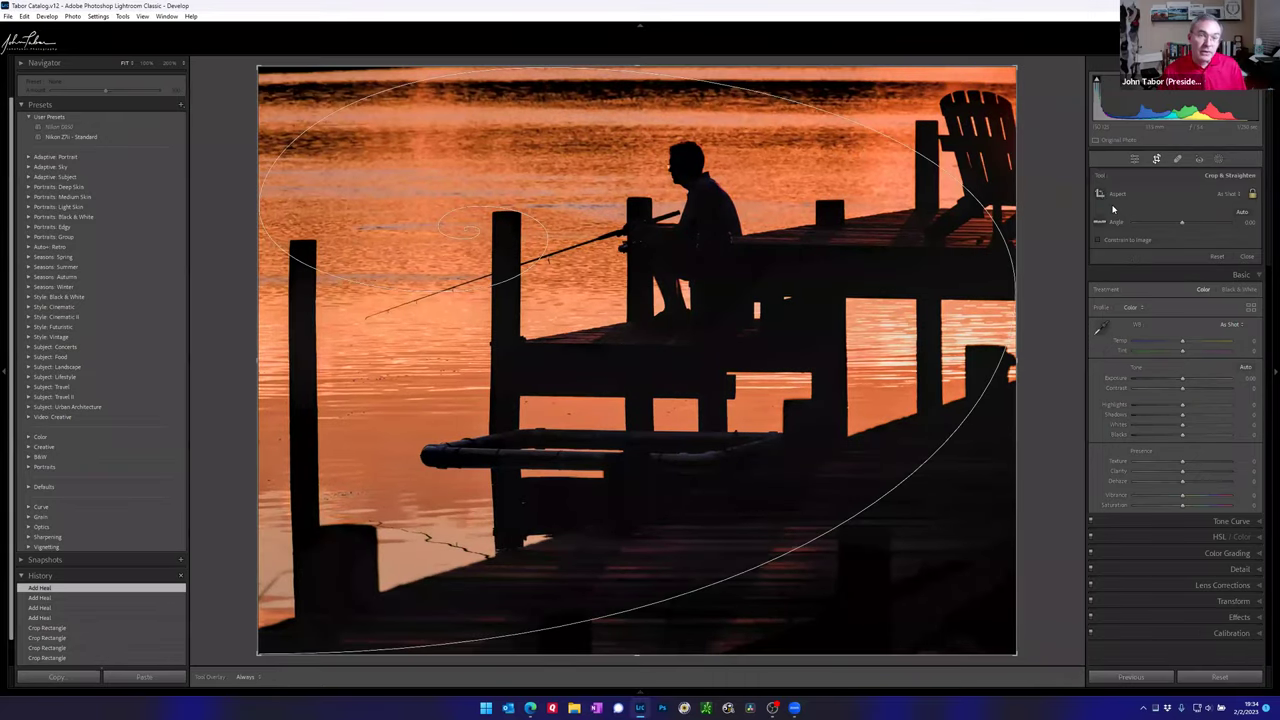
key(o)
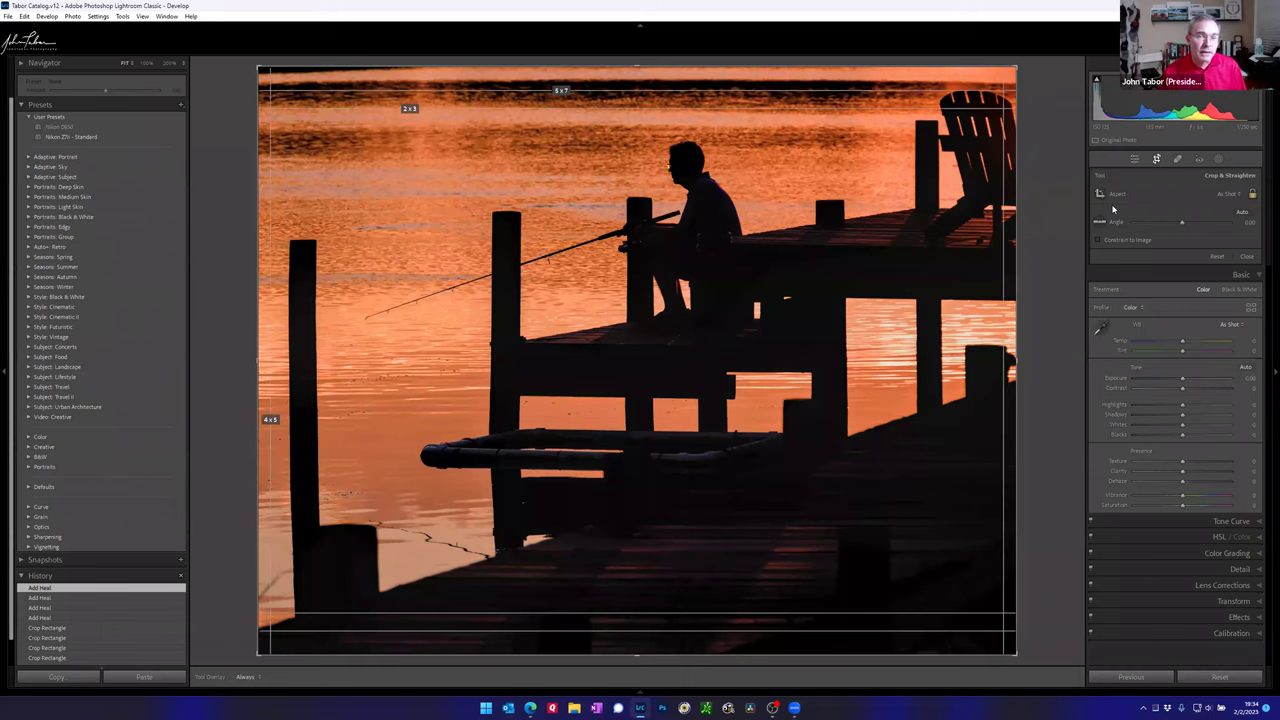
key(o)
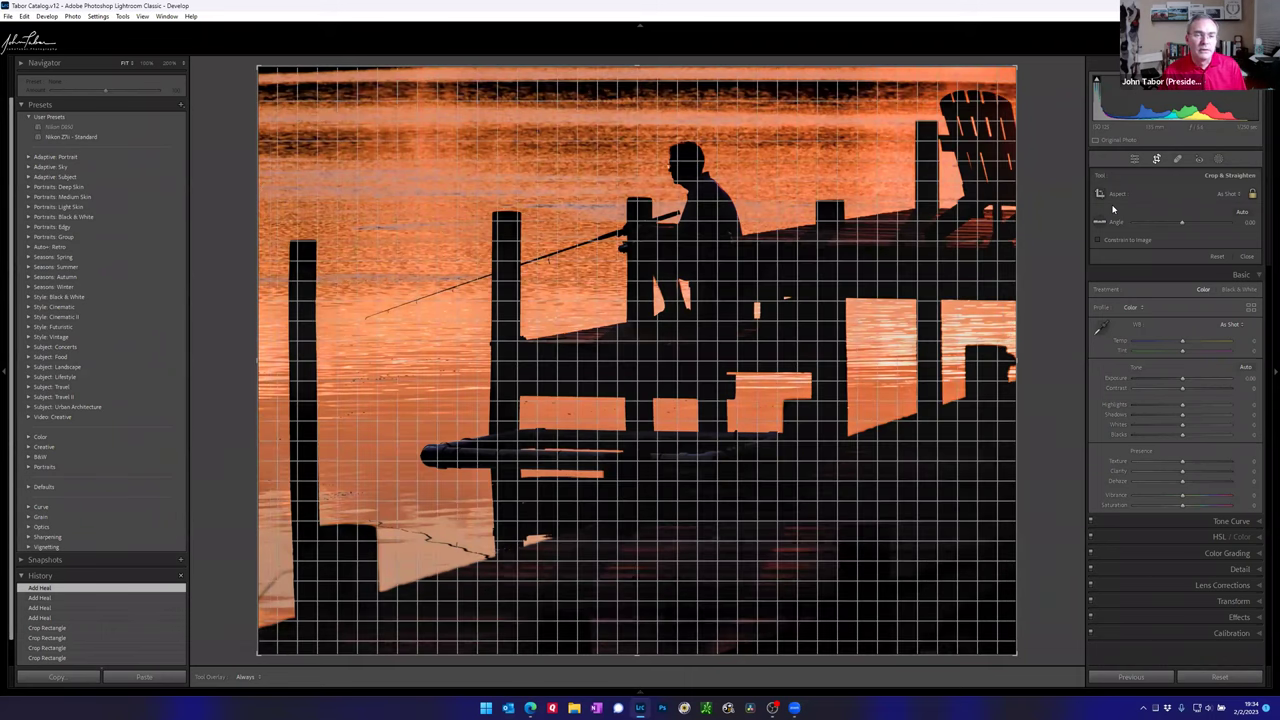
key(o)
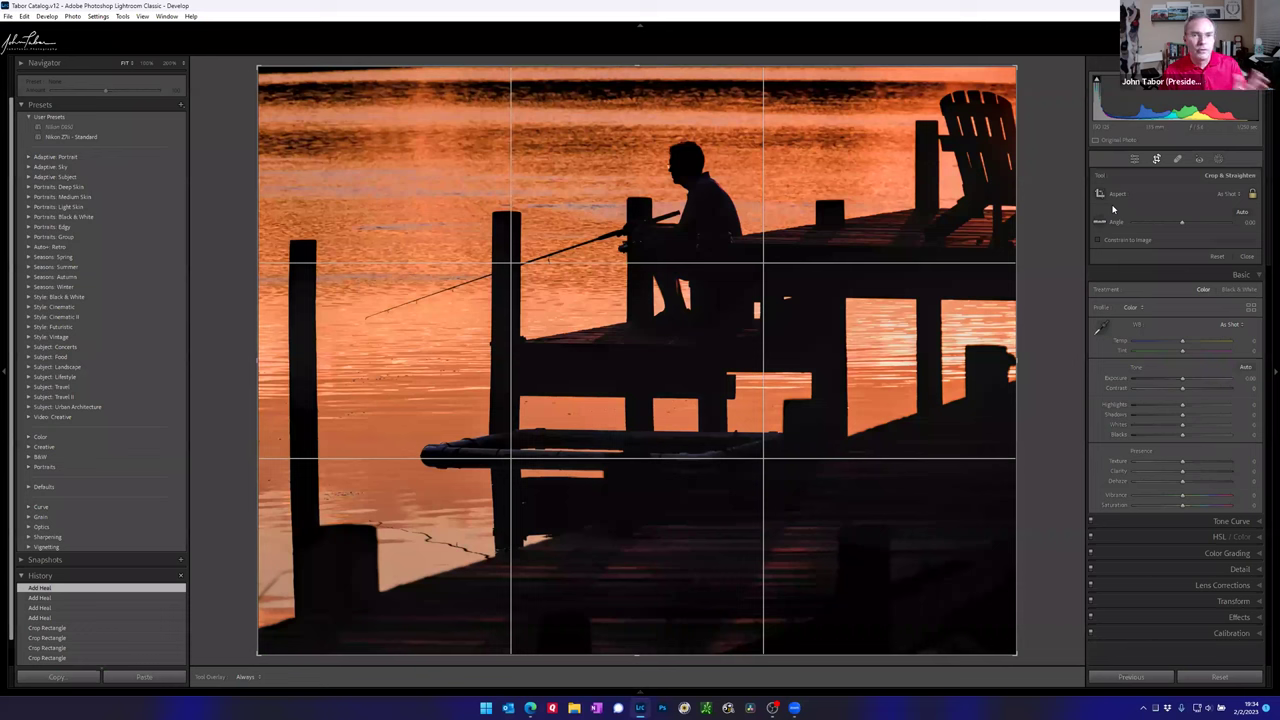
key(o)
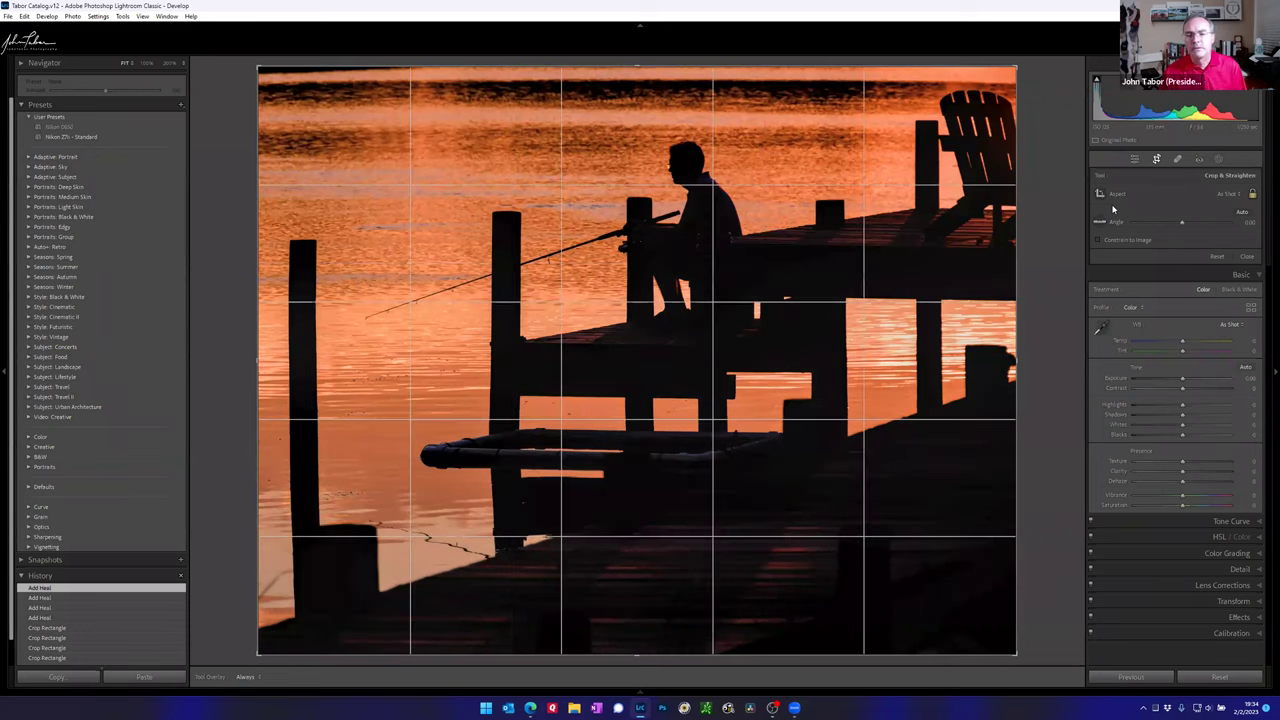
key(o)
key(o)
key(o)
key(o)
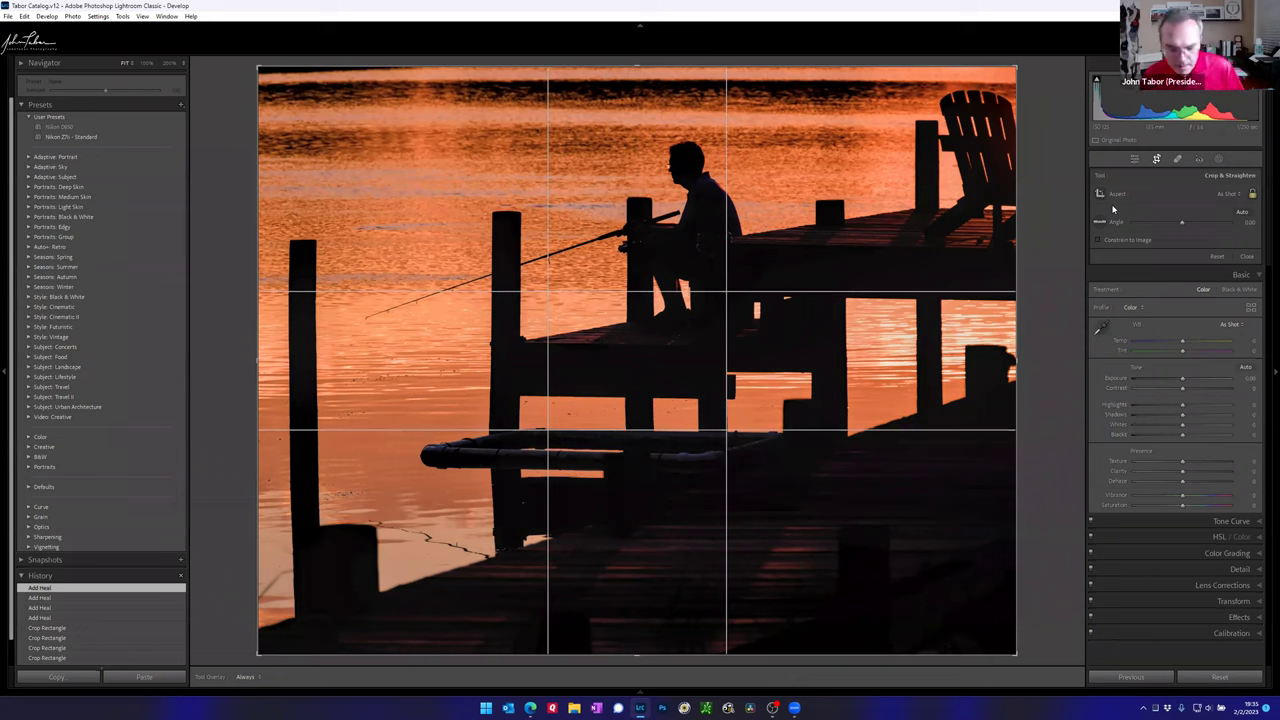
key(o)
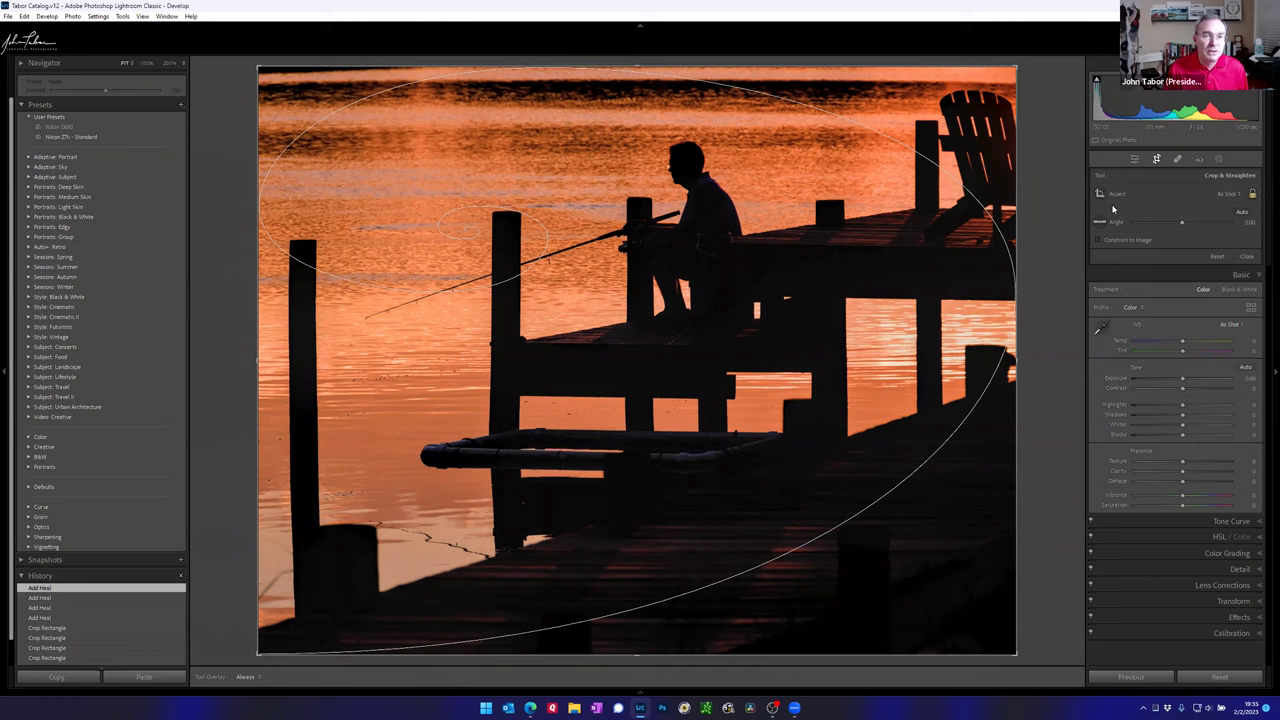
Step: Reorient the golden spiral overlay so its centre curls just beside the seated fisherman in the upper right of the photo
key(shift+o)
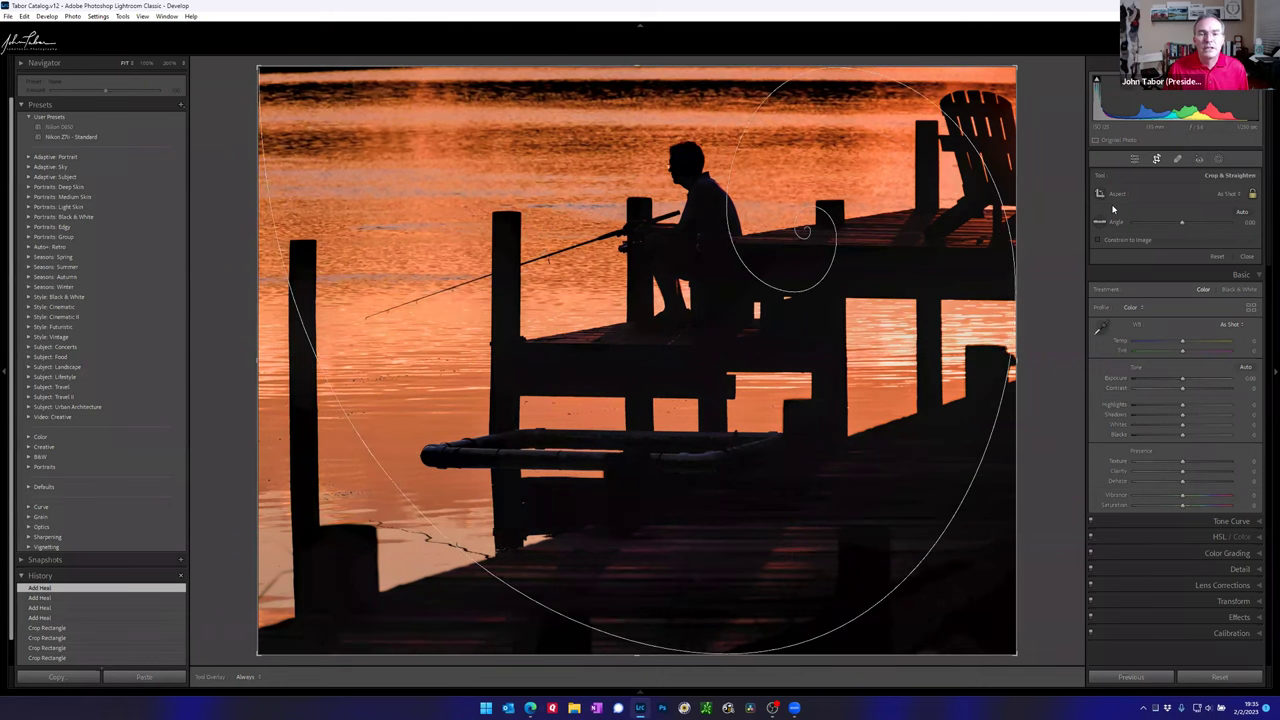
key(shift+o)
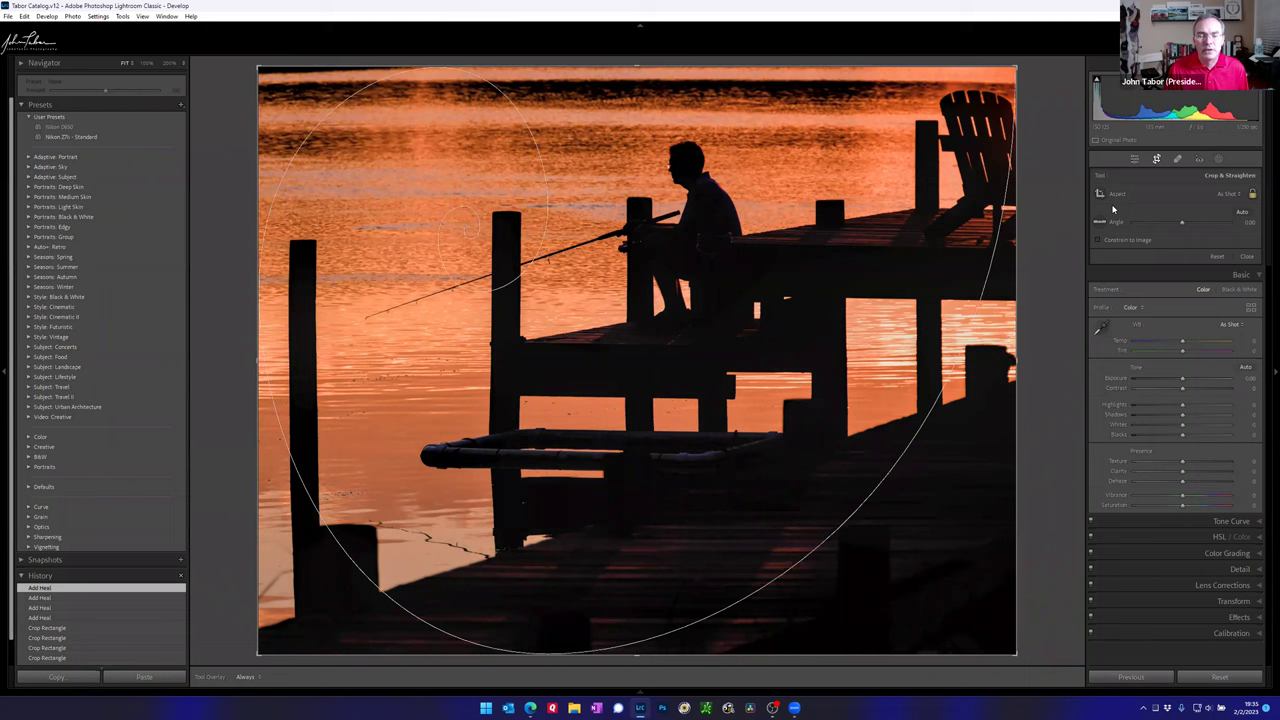
key(shift+o)
key(shift+o)
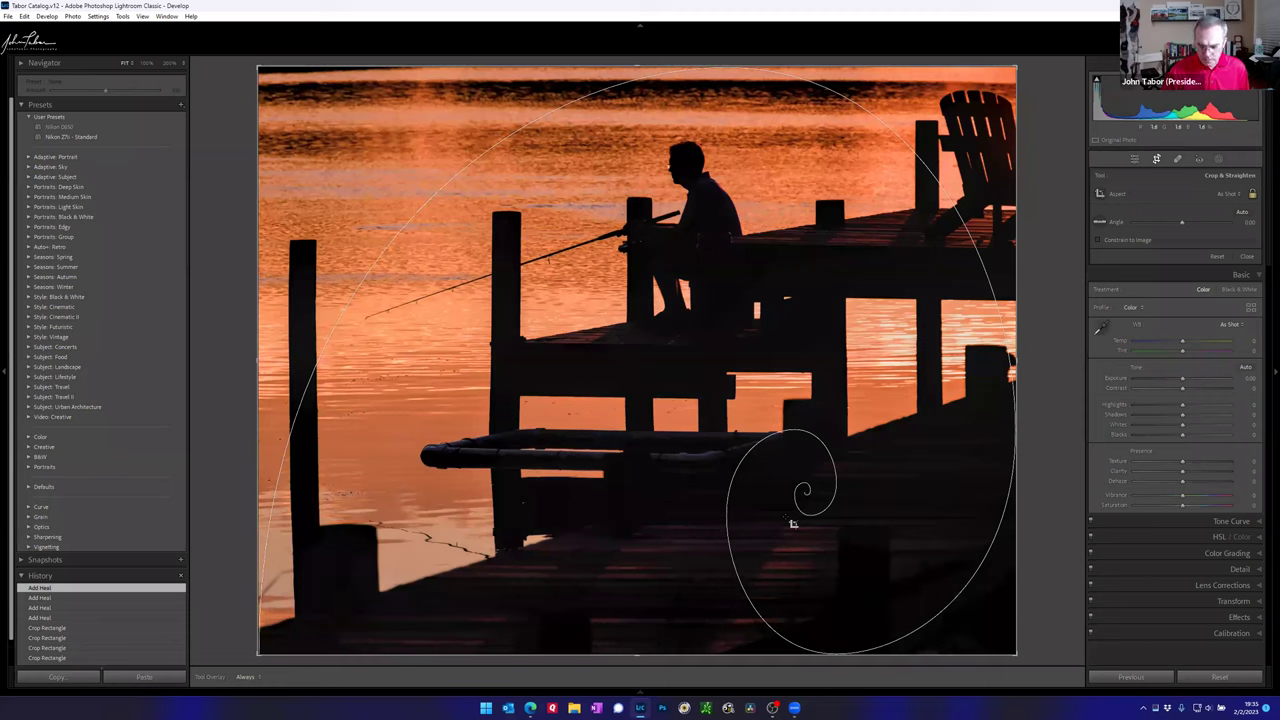
key(shift+o)
key(shift+o)
key(shift+o)
key(shift+o)
key(shift+o)
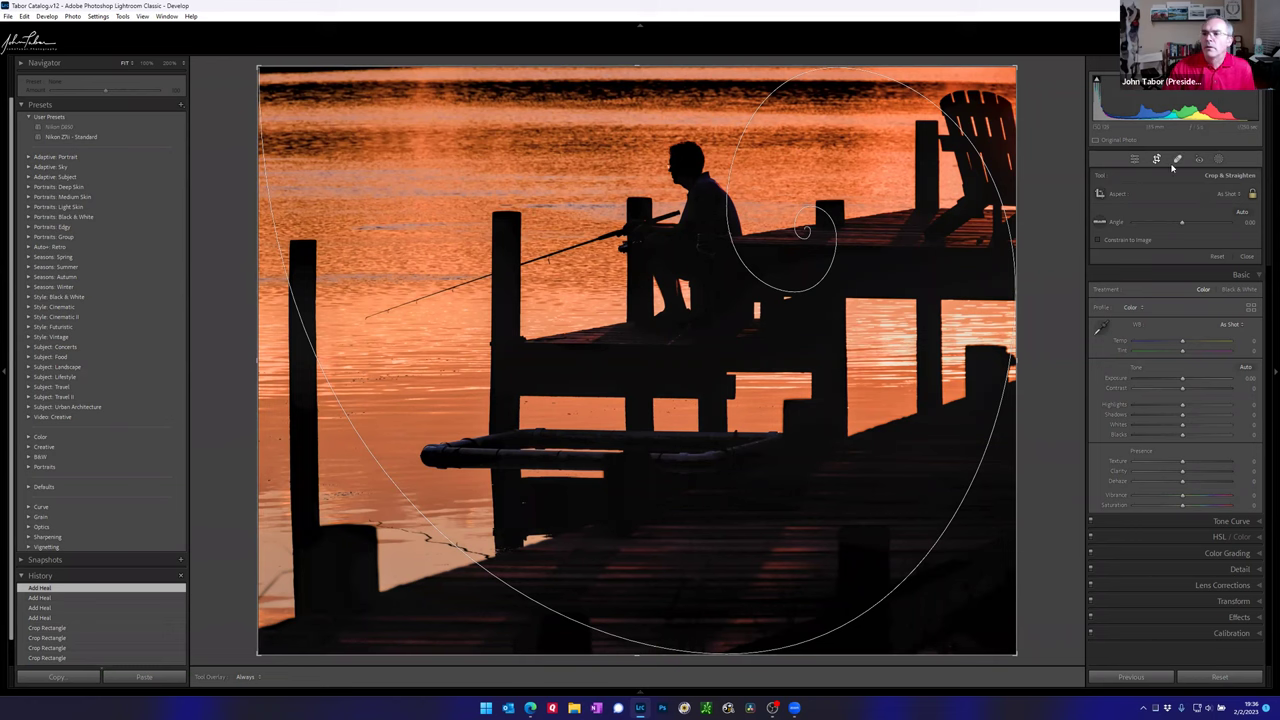
Step: Crop the photo from the right and bottom, cutting out the chair and placing the spiral's centre on the fisherman
drag(1018, 657, 986, 614)
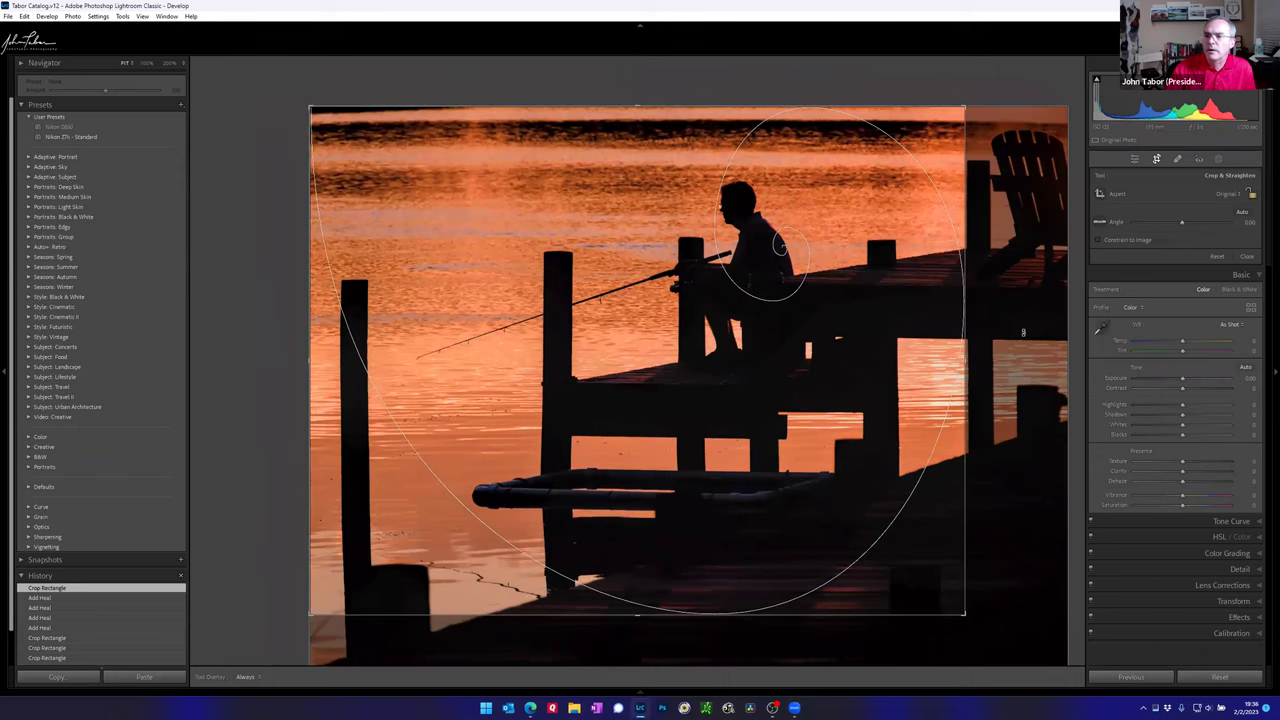
drag(983, 340, 978, 357)
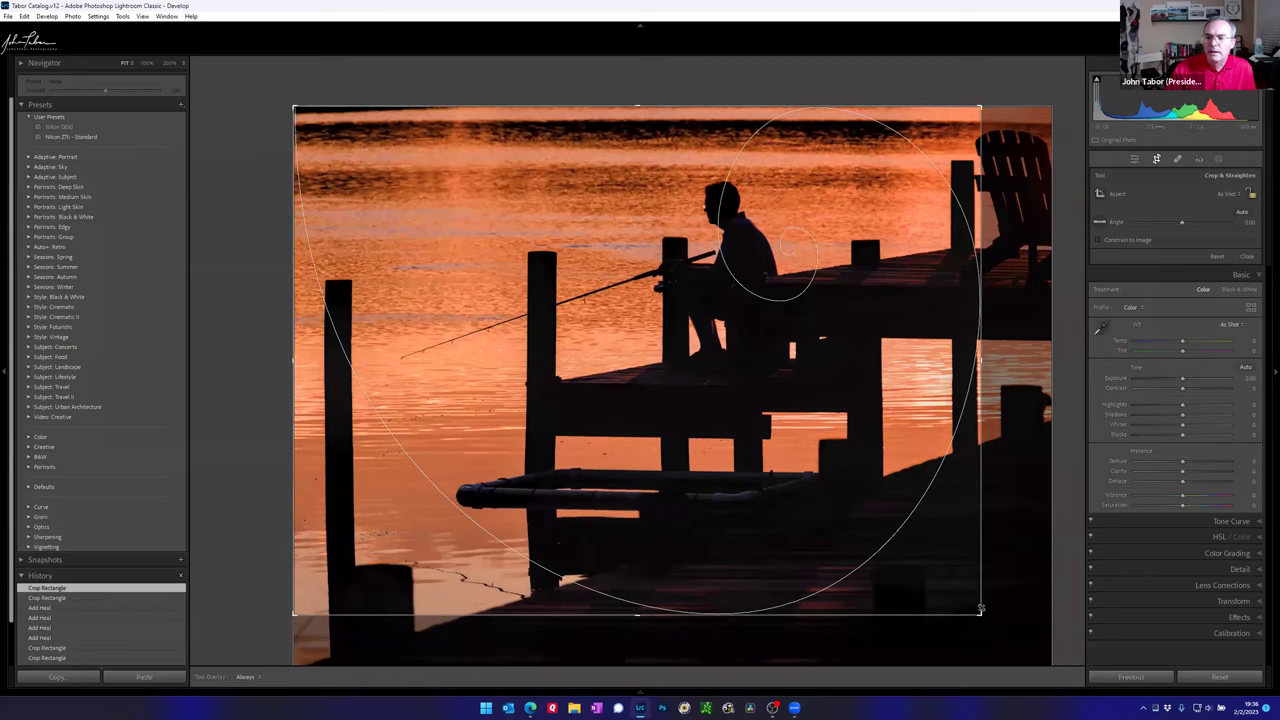
drag(983, 612, 960, 597)
key(Return)
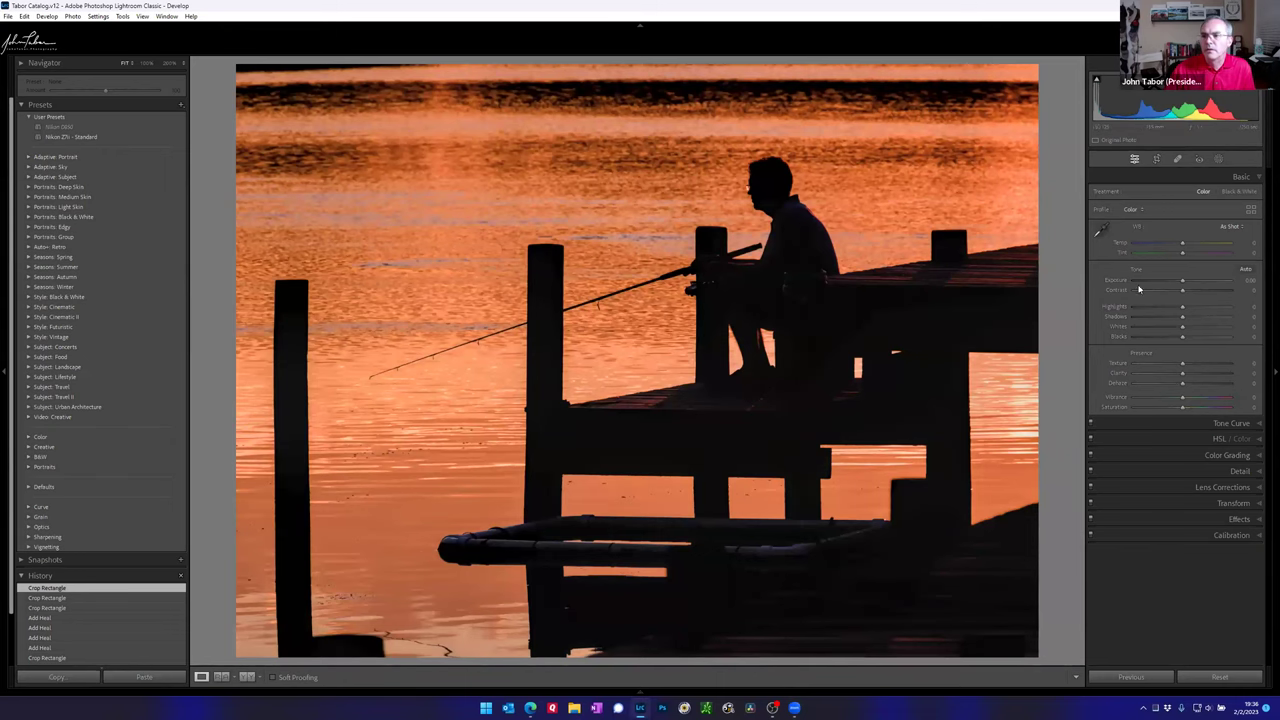
Step: Extend the crop's bottom edge slightly to include more of the water and lower dock
click(1158, 161)
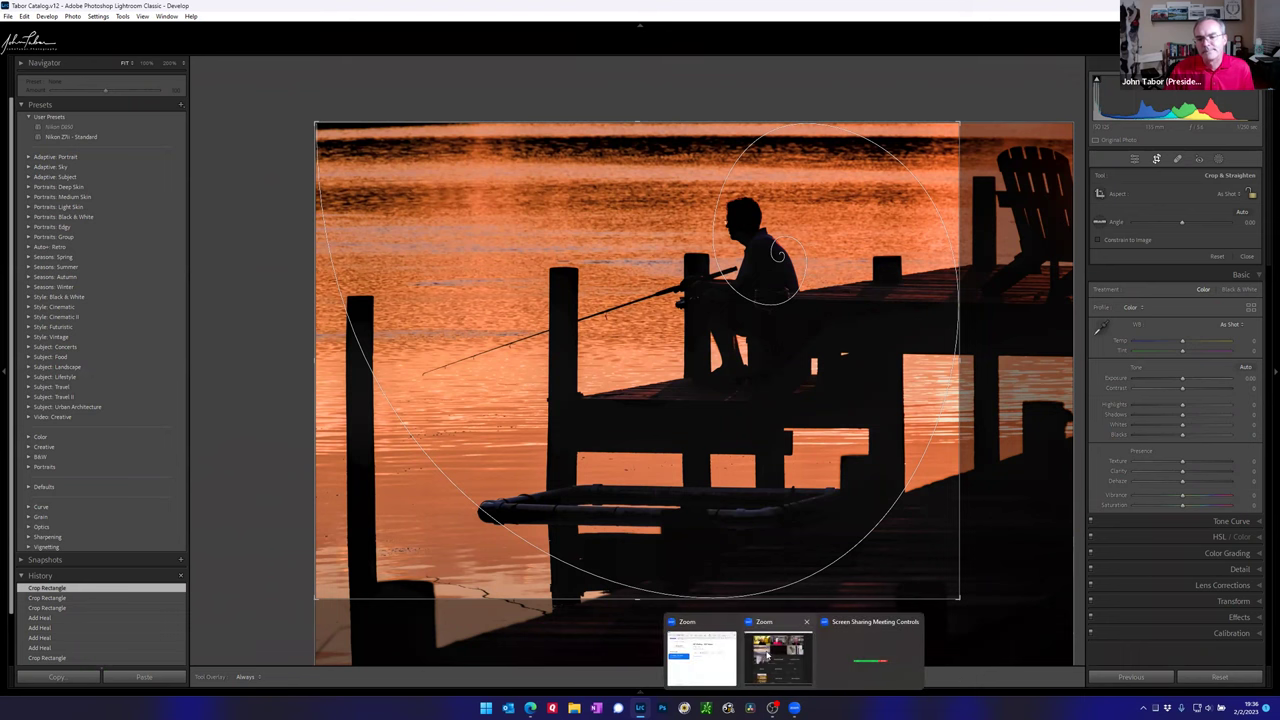
mouse_move(642, 603)
mouse_down()
mouse_move(620, 634)
mouse_move(651, 623)
mouse_move(643, 614)
mouse_up()
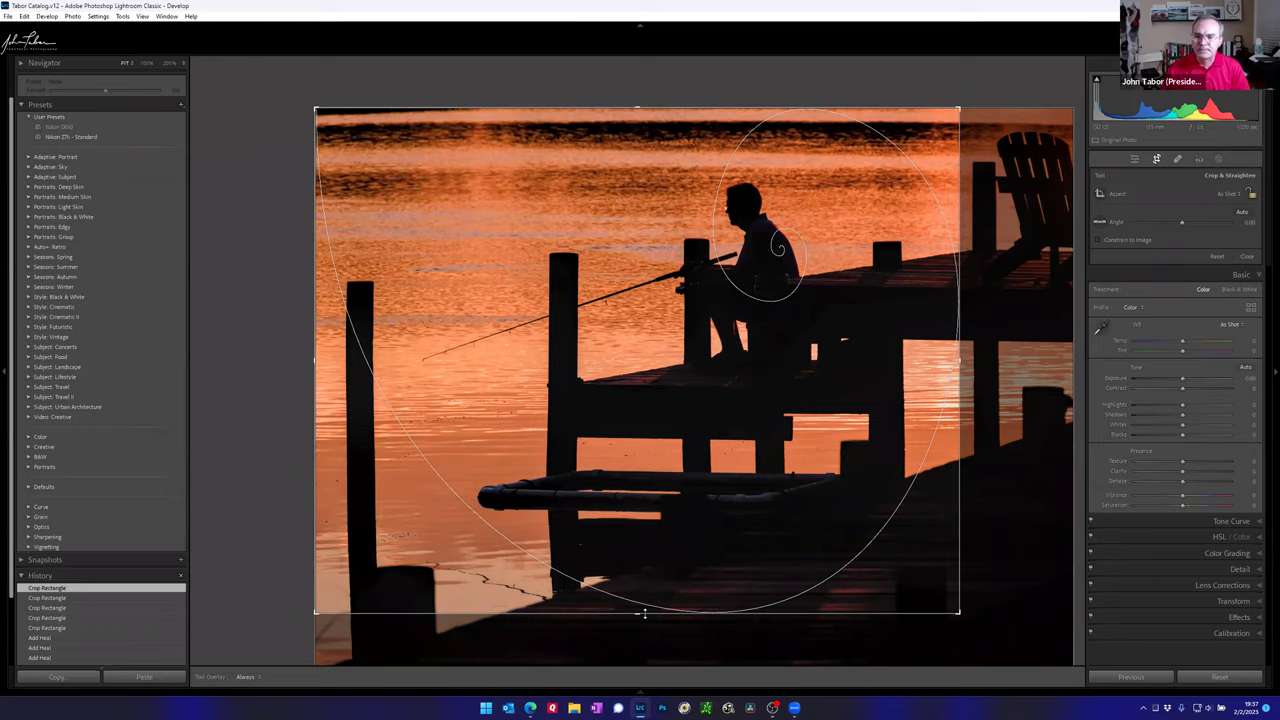
key(Return)
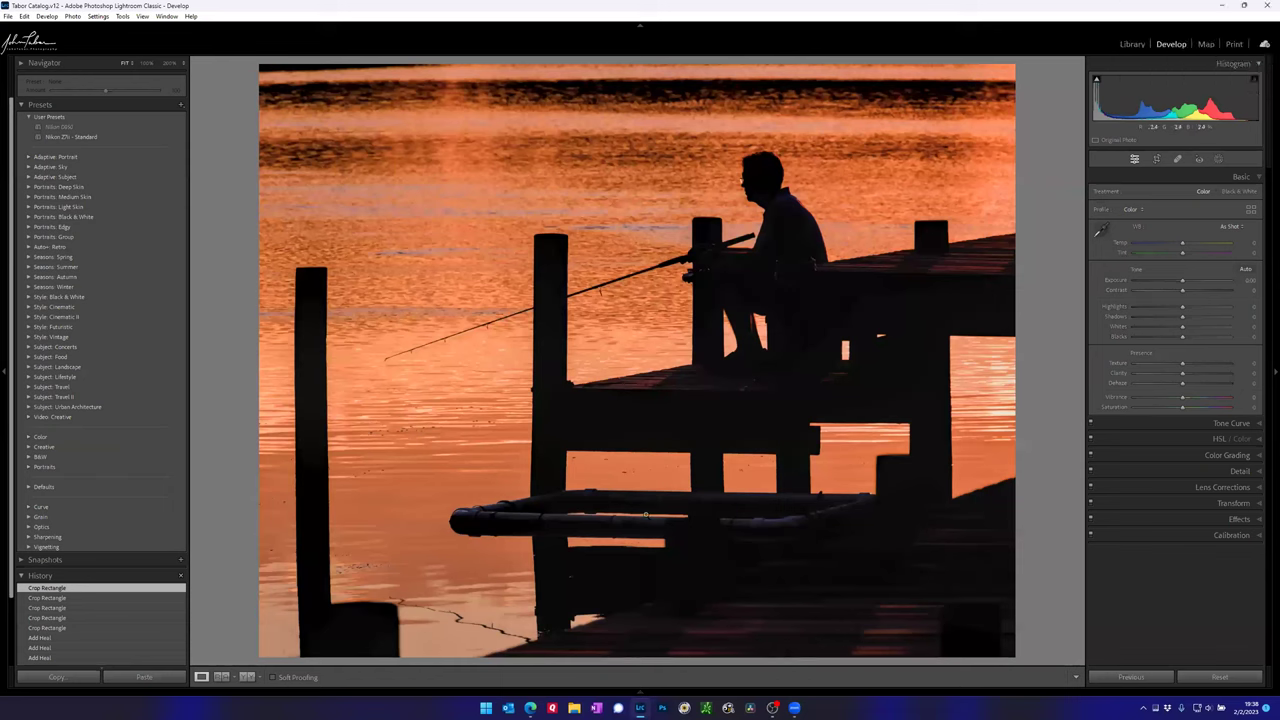
Step: Examine the dark crooked line and the floating specks in the water near the left posts at 200% magnification
drag(576, 588, 502, 440)
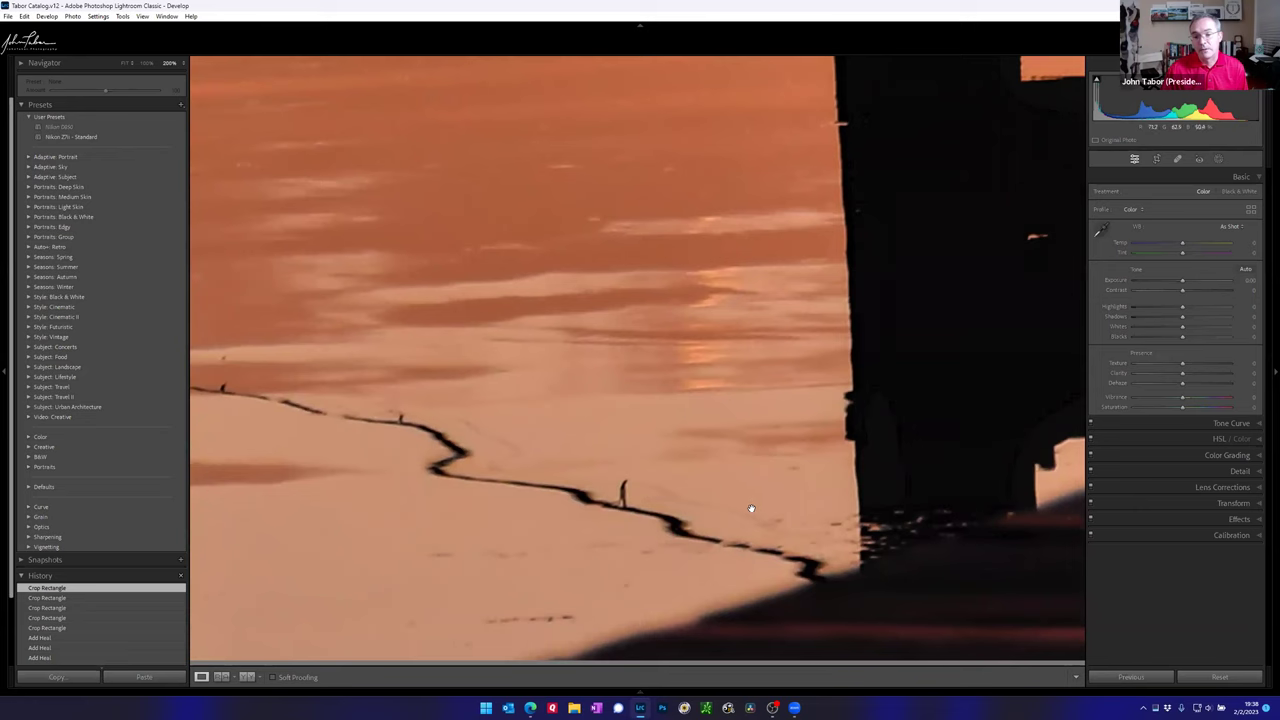
drag(331, 408, 534, 497)
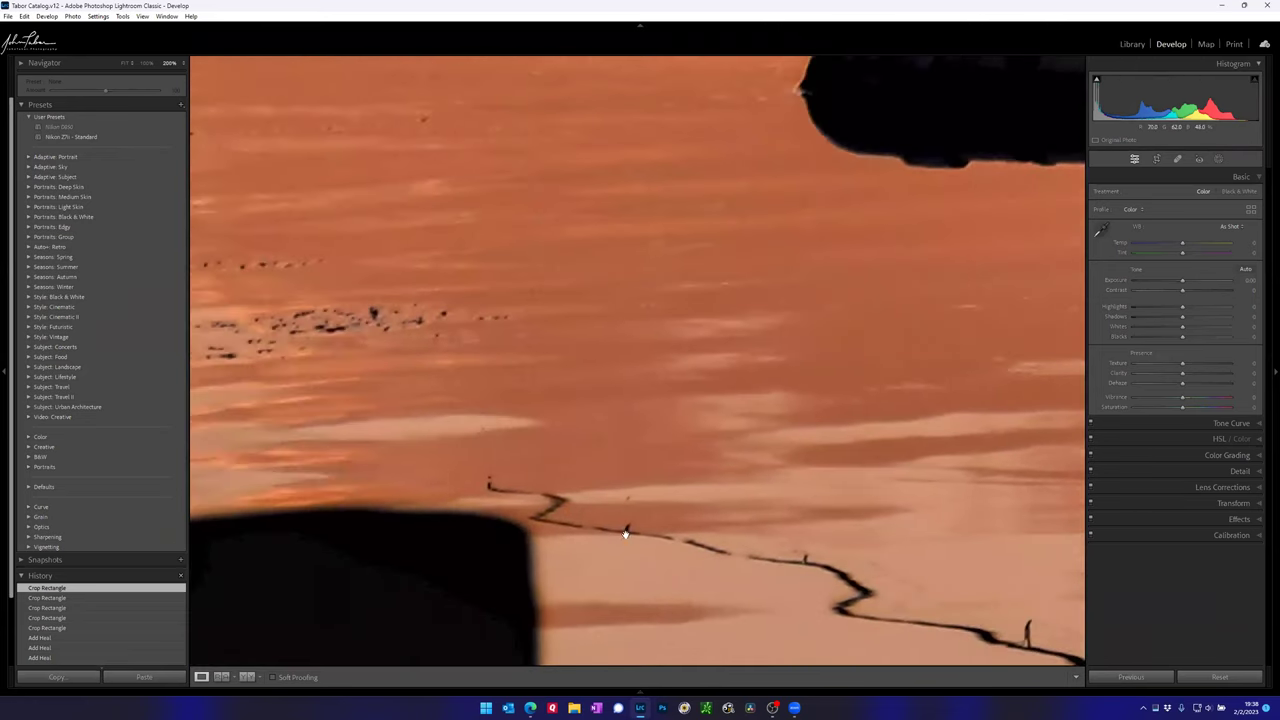
click(744, 565)
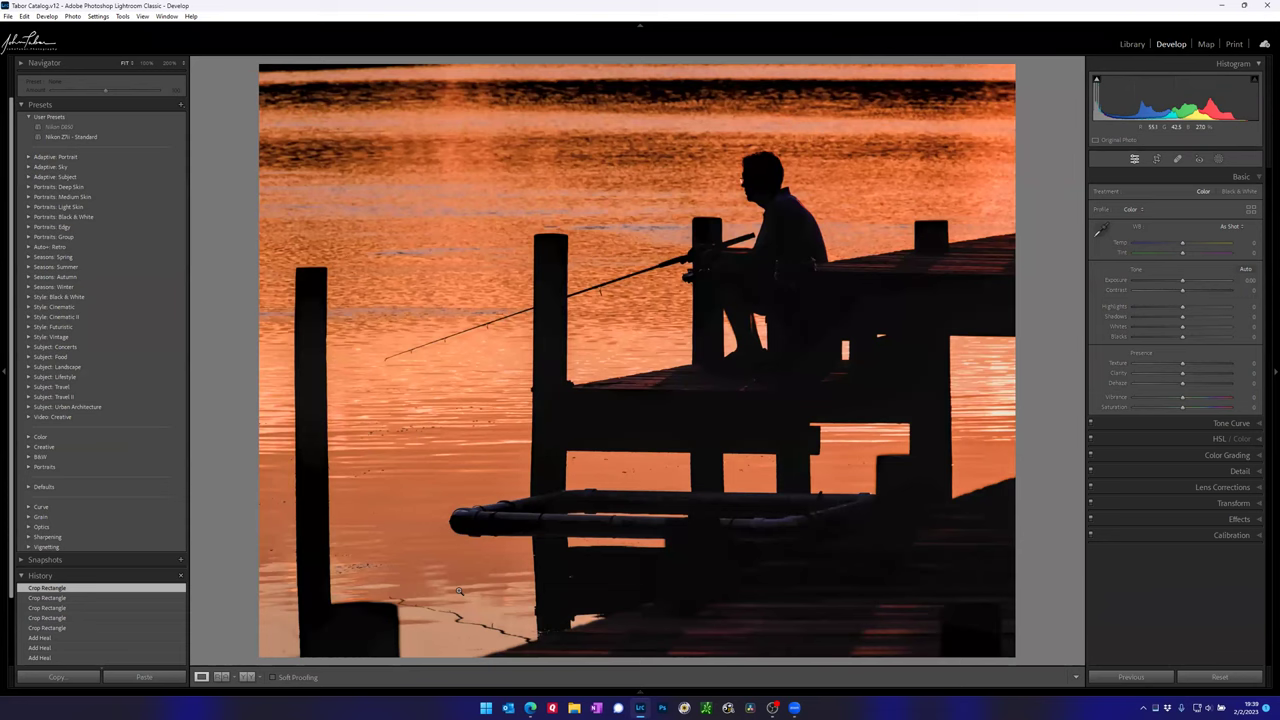
click(351, 565)
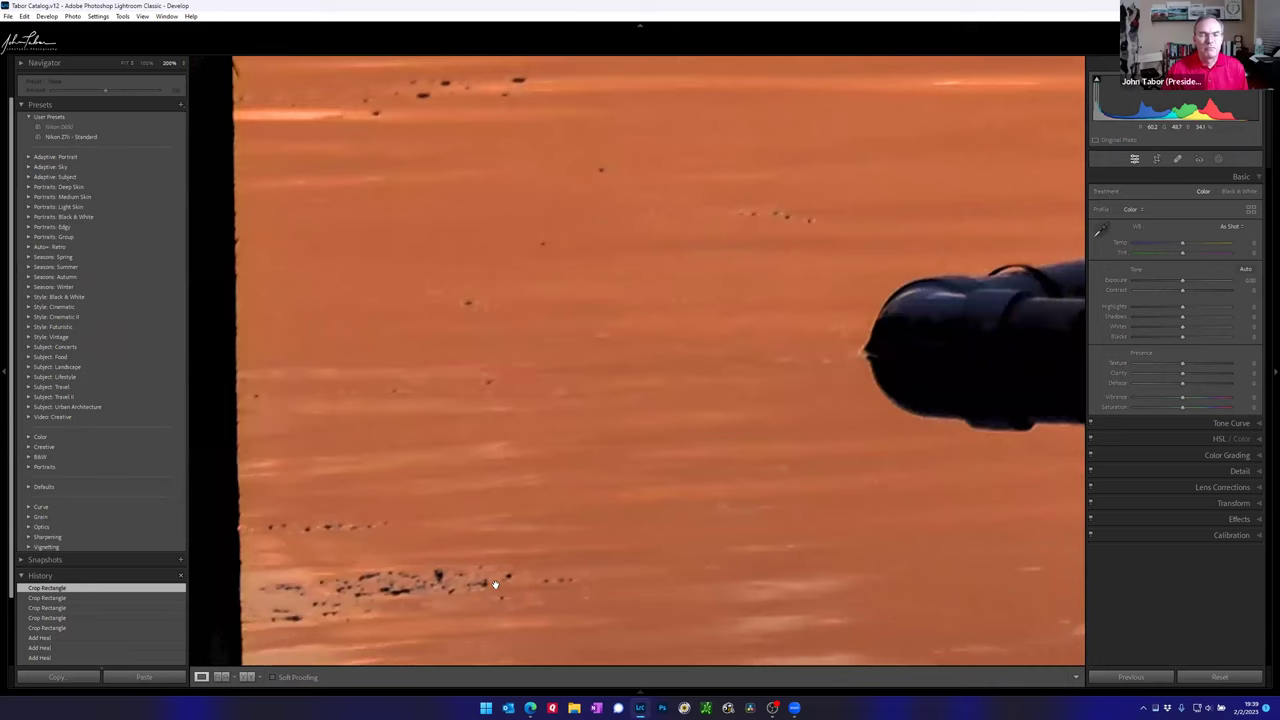
Step: Examine the floating specks in the water around the posts at 200% magnification and return to the whole photo
drag(510, 256, 566, 397)
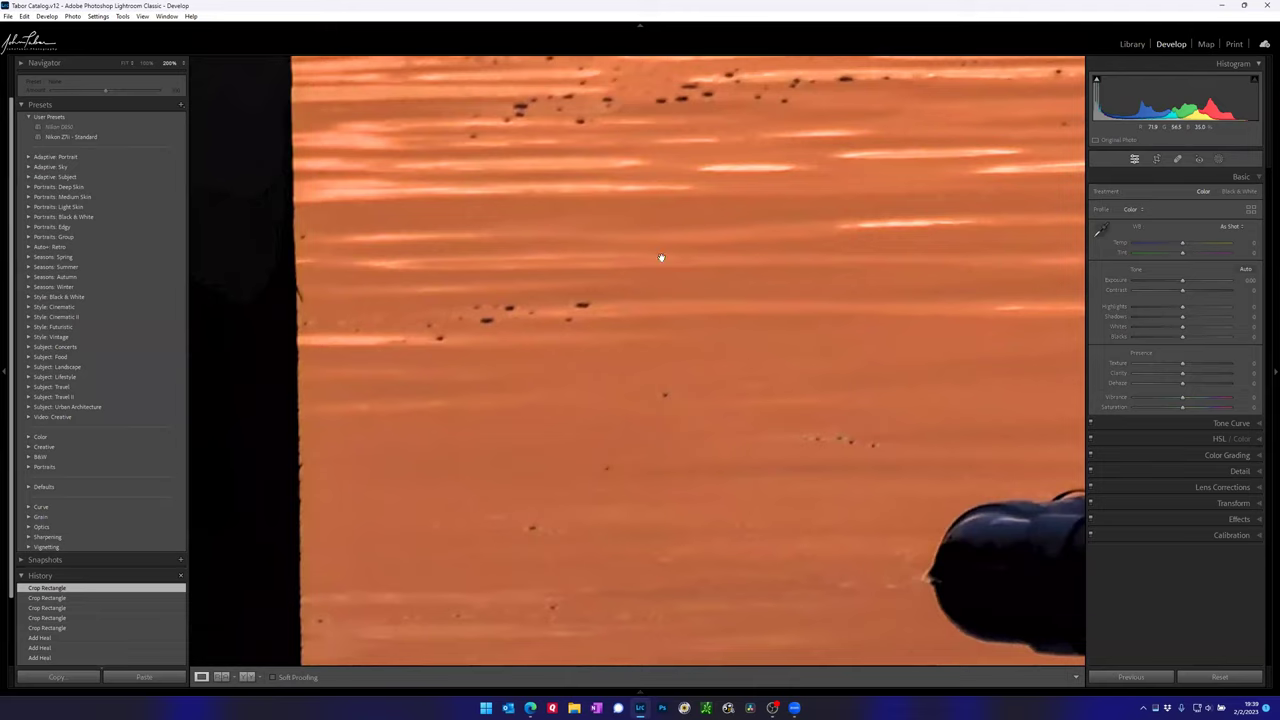
drag(660, 260, 654, 503)
drag(717, 351, 649, 375)
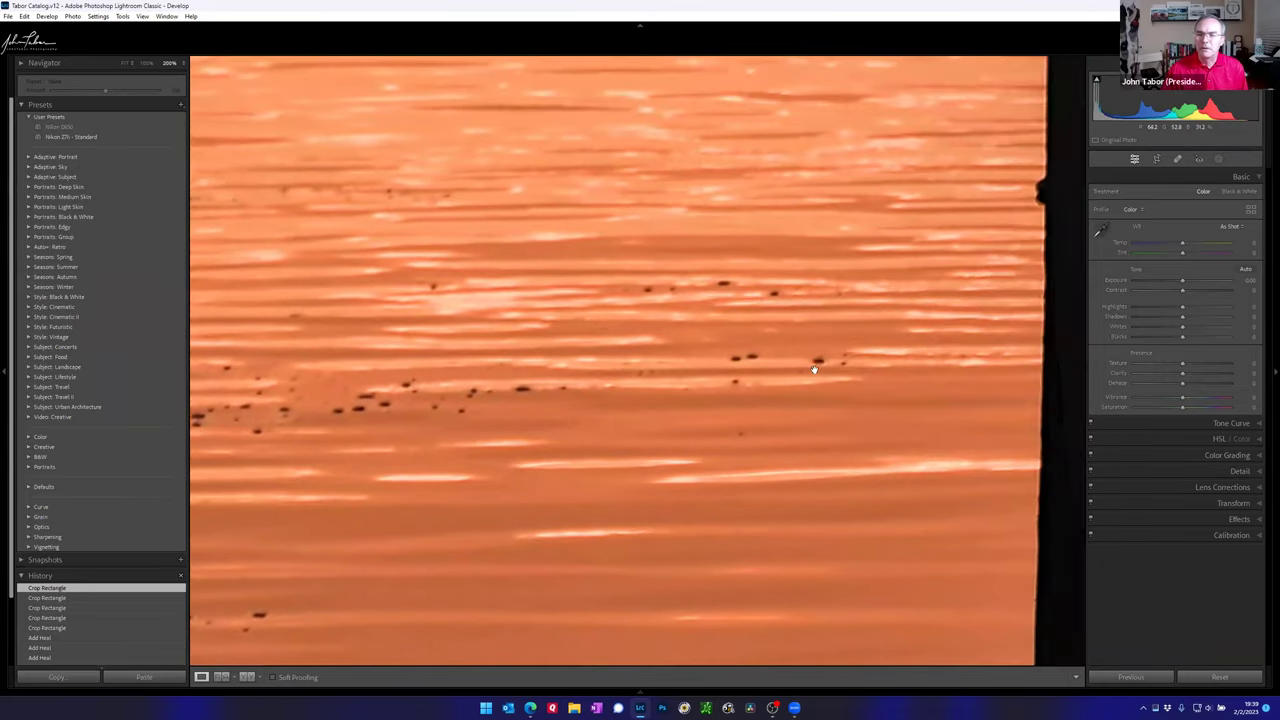
click(405, 414)
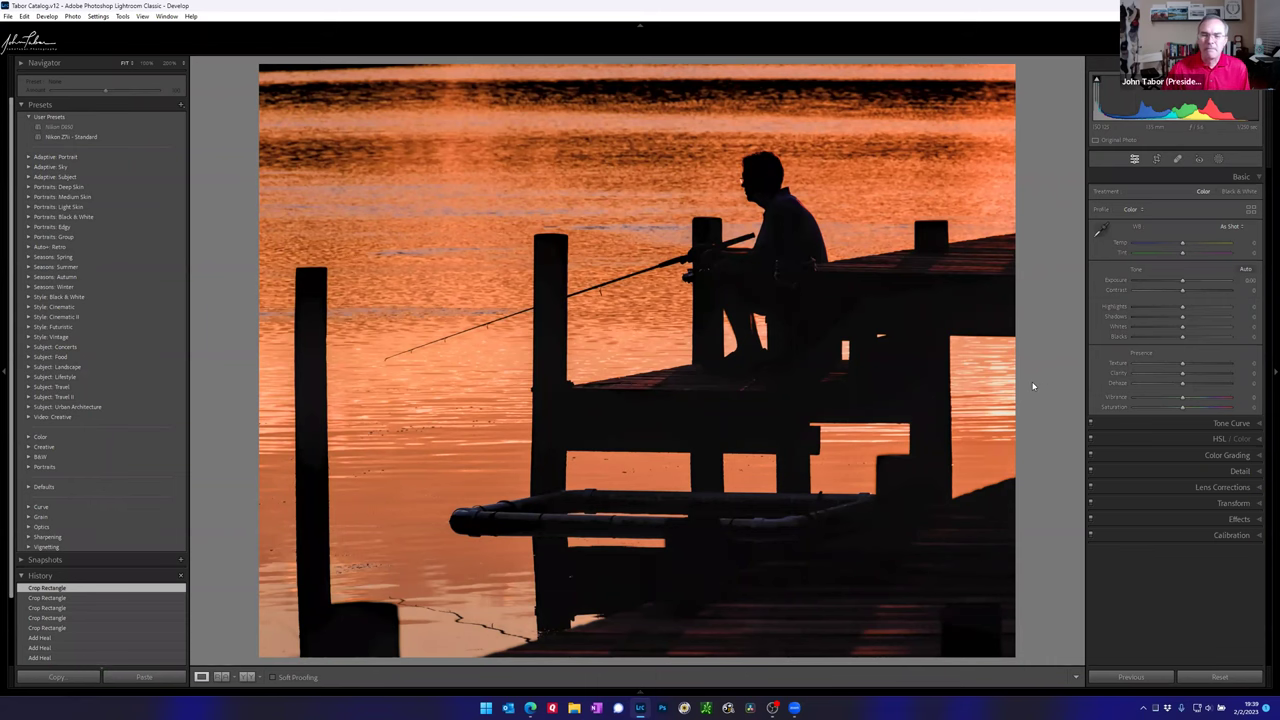
Step: Bring up the next photo, the white lilies, view it full screen and examine the petal edges at 200% magnification
key(Right)
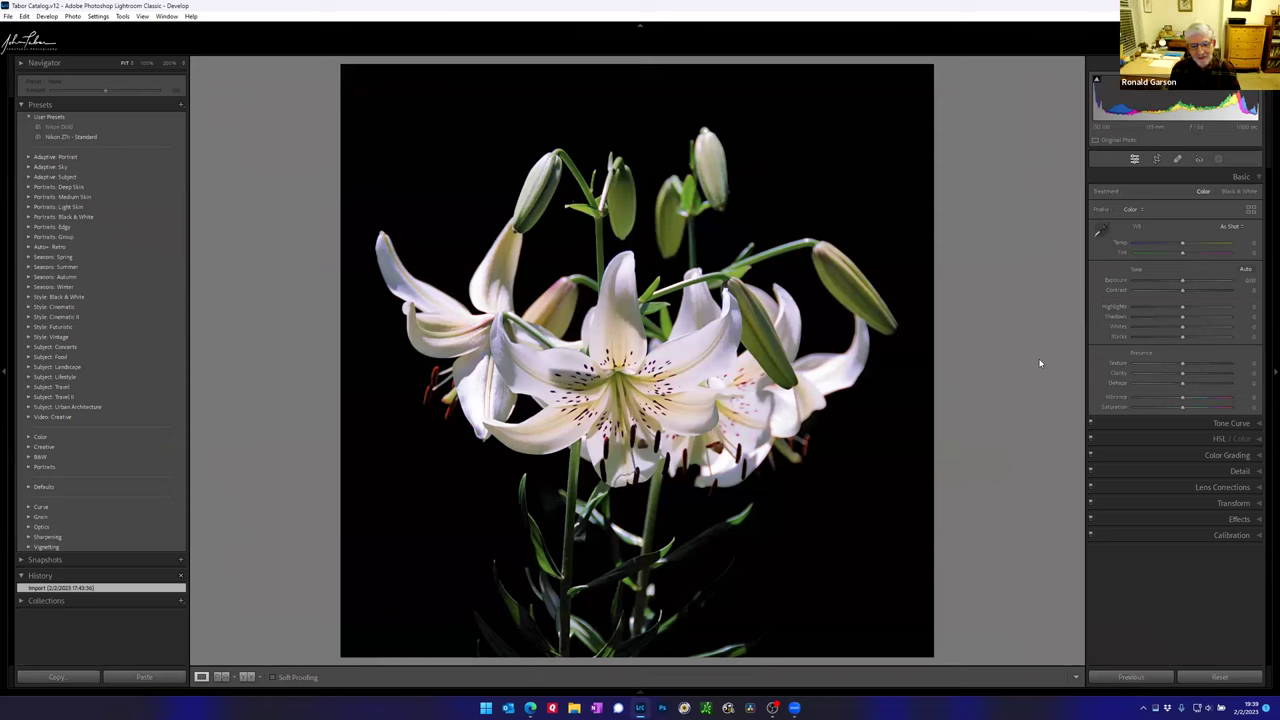
key(f)
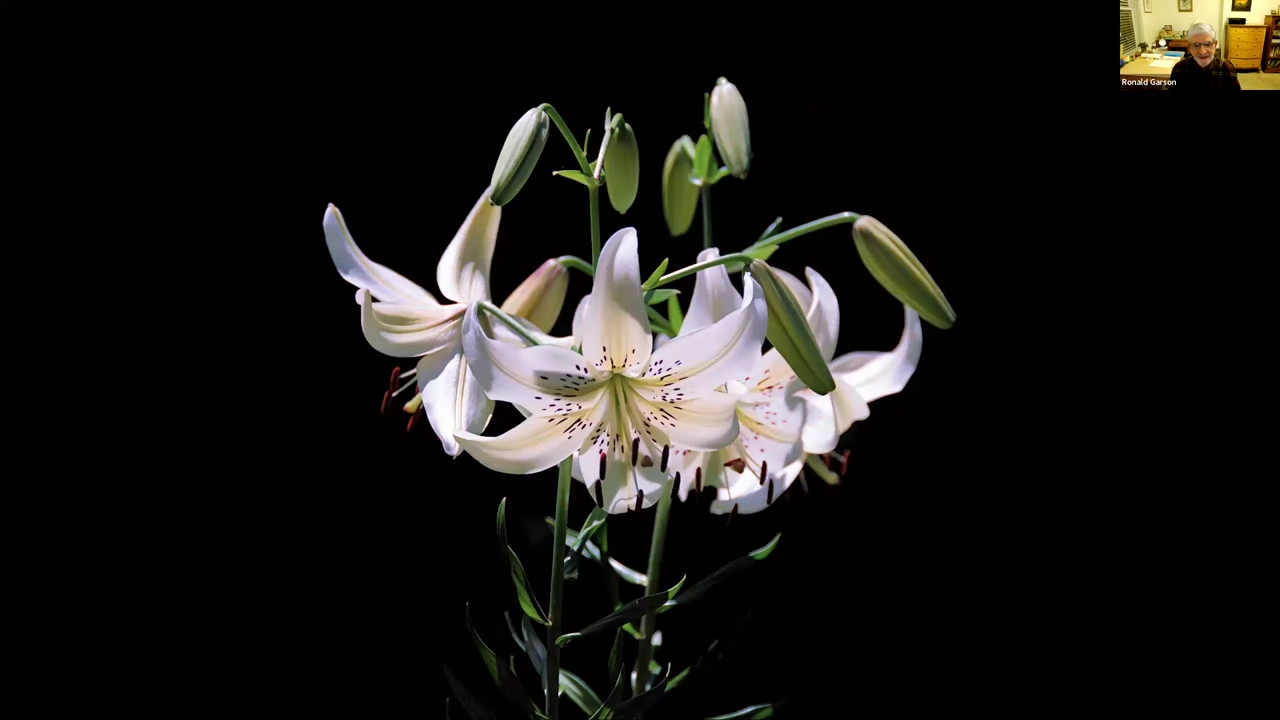
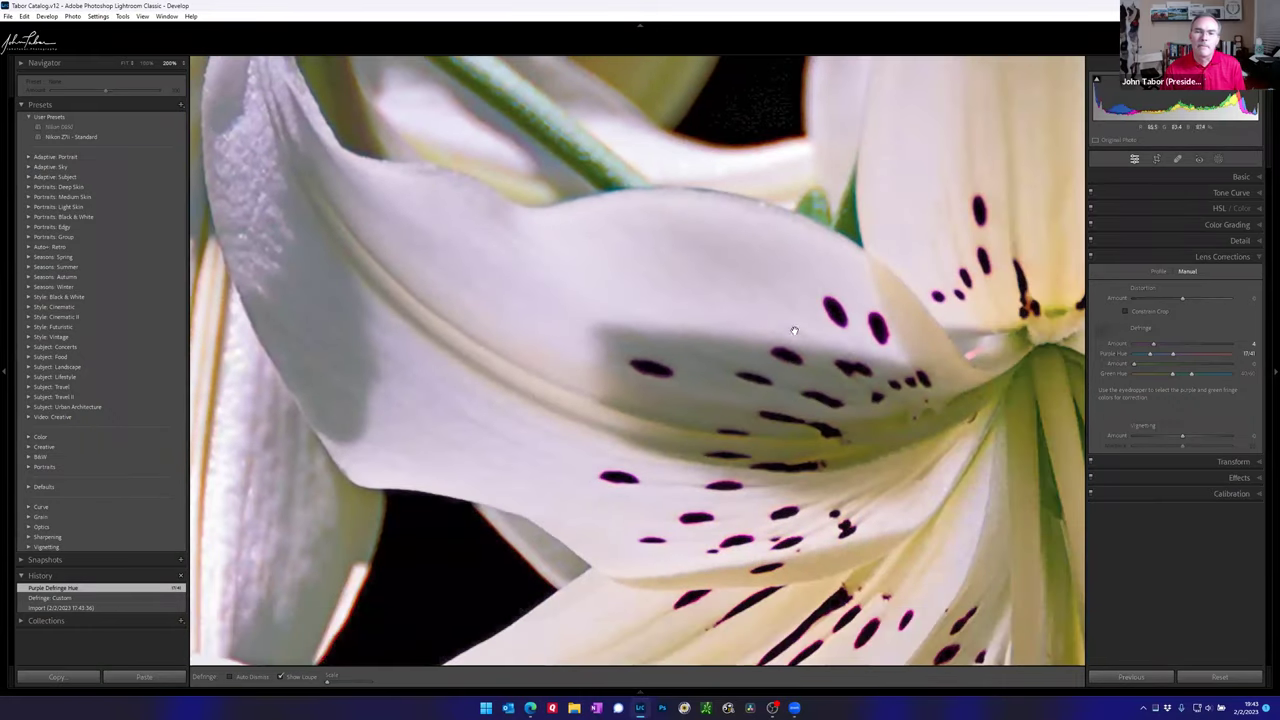
drag(720, 241, 623, 400)
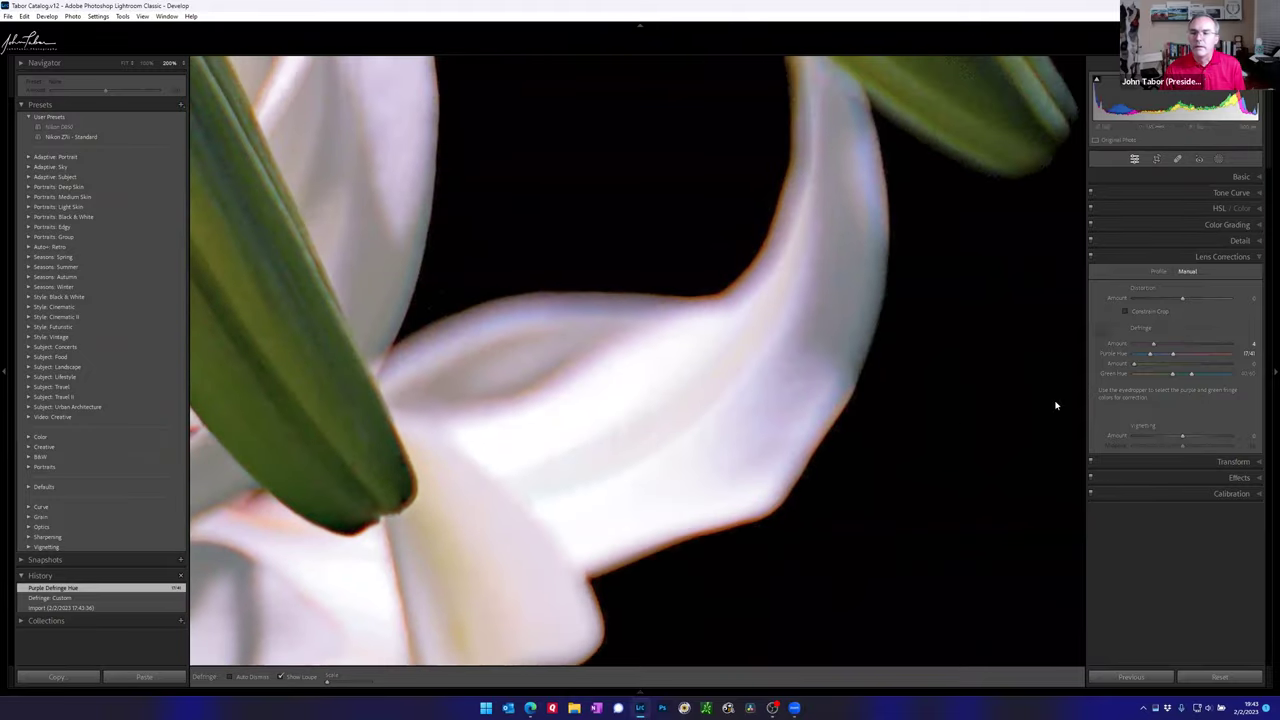
Step: Enable Remove Chromatic Aberration for the lily photo and check the result on the petals and on the whole image
click(1158, 272)
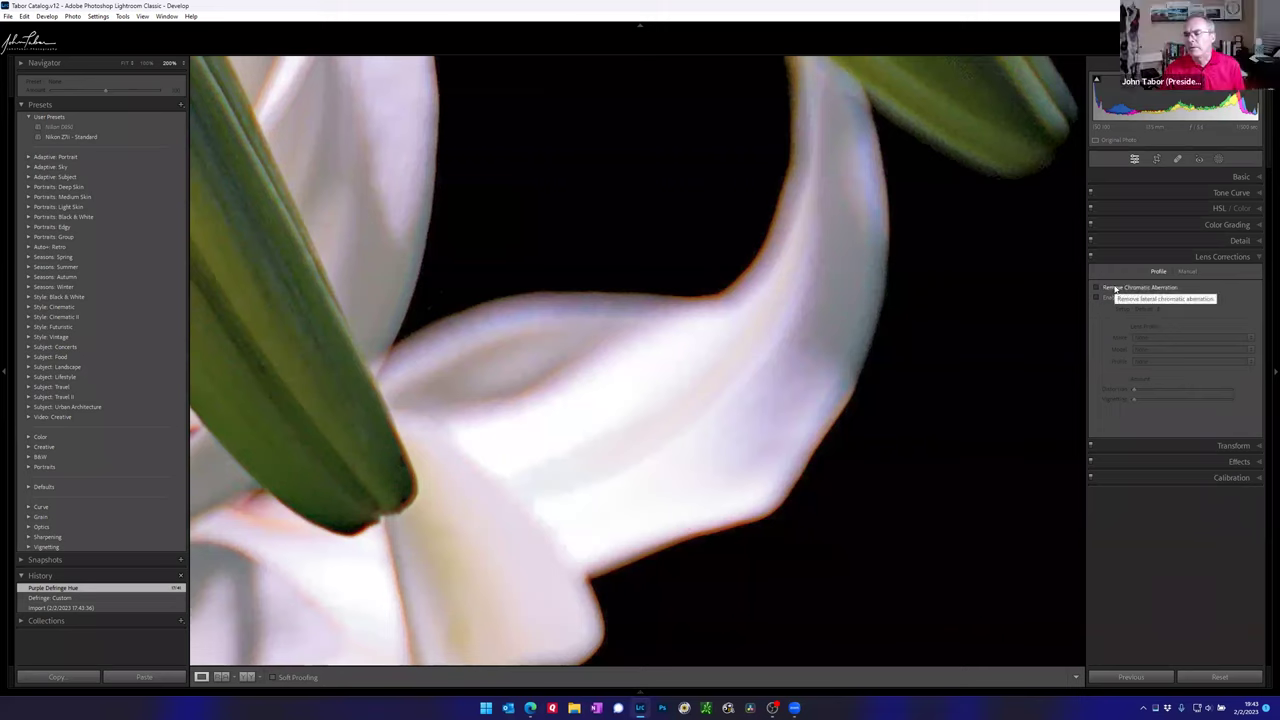
click(1115, 289)
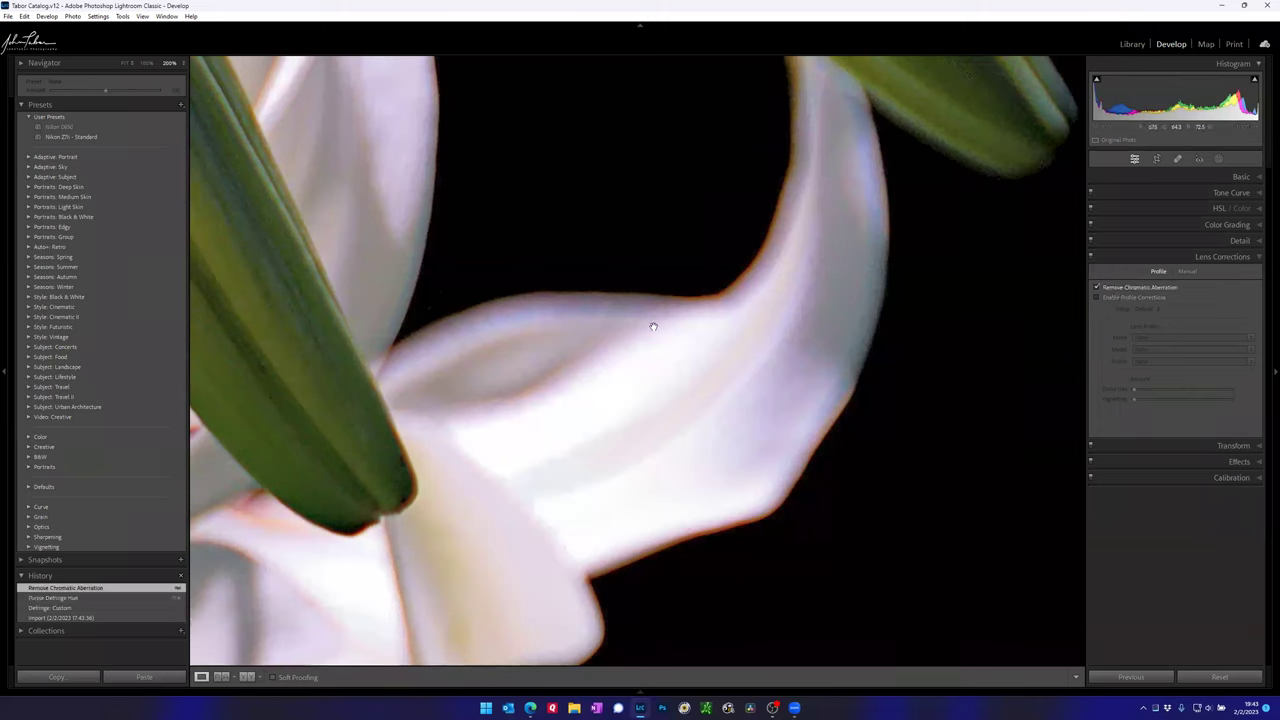
click(615, 320)
click(615, 320)
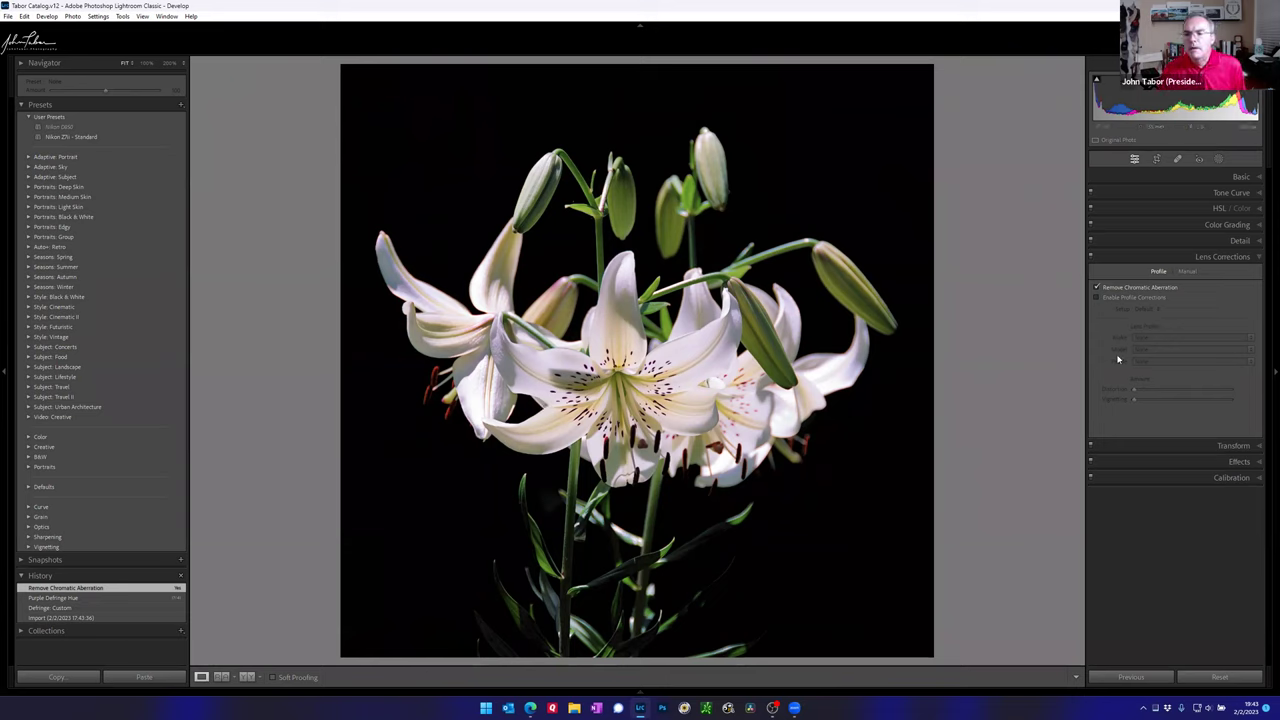
Step: Try darkening the Shadows of the whole lily photo slightly and reset the adjustment
click(1238, 177)
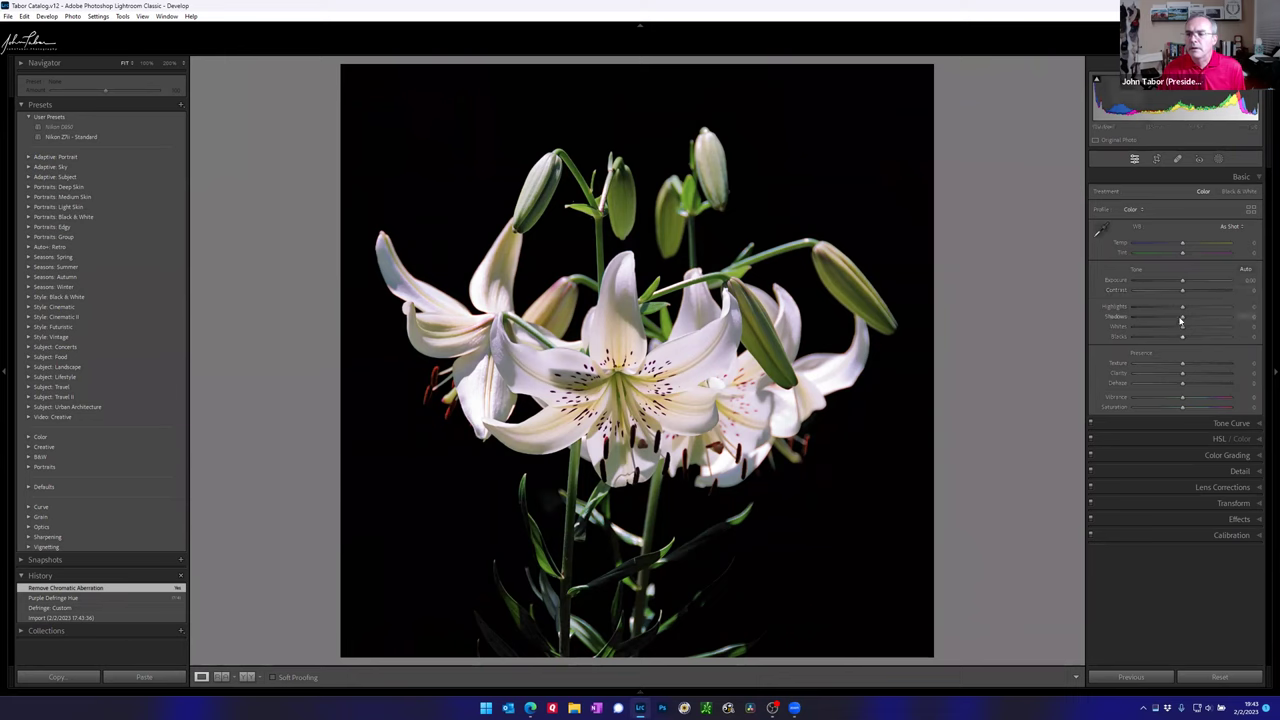
mouse_move(1182, 320)
mouse_down()
mouse_move(1157, 316)
mouse_move(1166, 308)
mouse_up()
double_click(1166, 308)
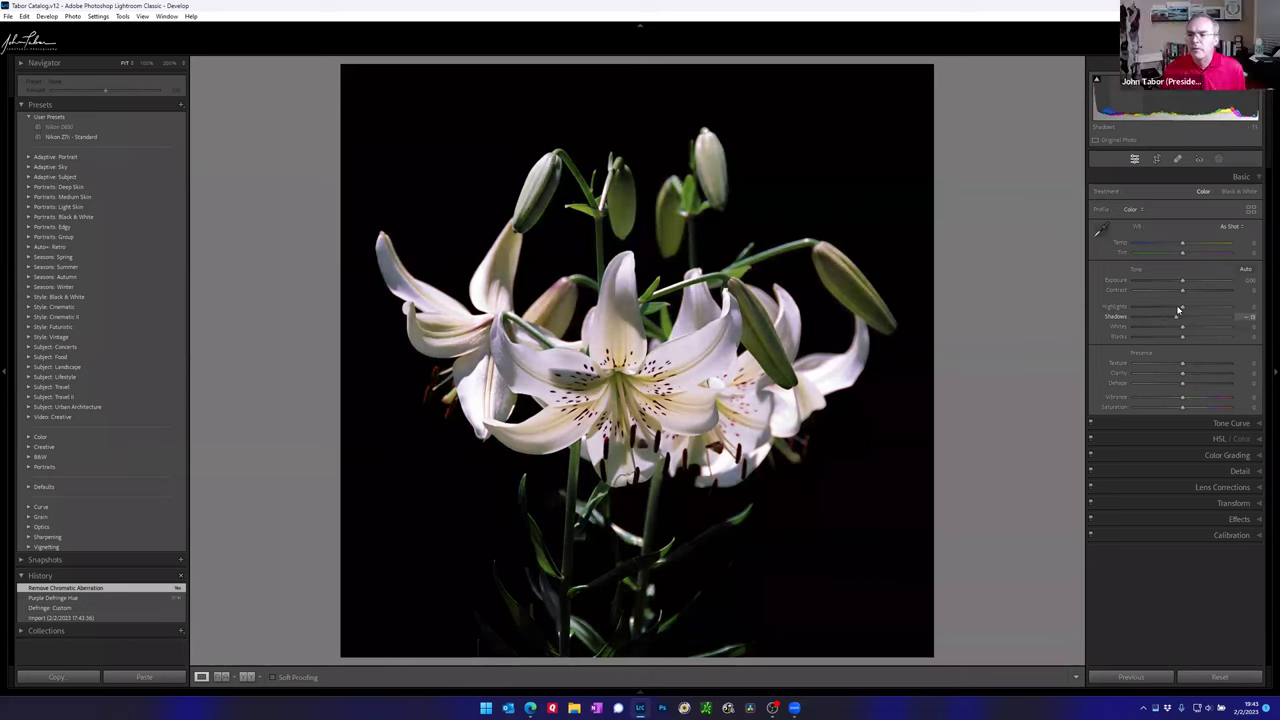
Step: Create a brush mask and paint it over the bright white lily petals and the upper-left bud
click(1216, 164)
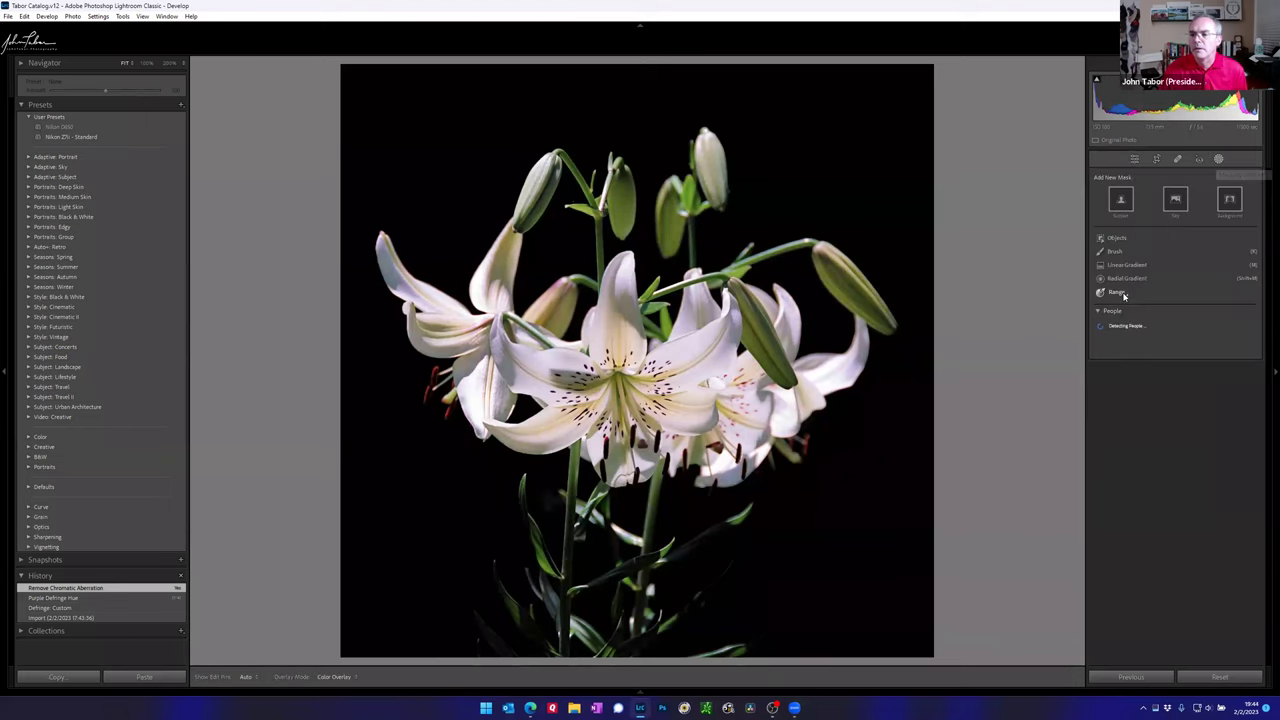
click(1114, 252)
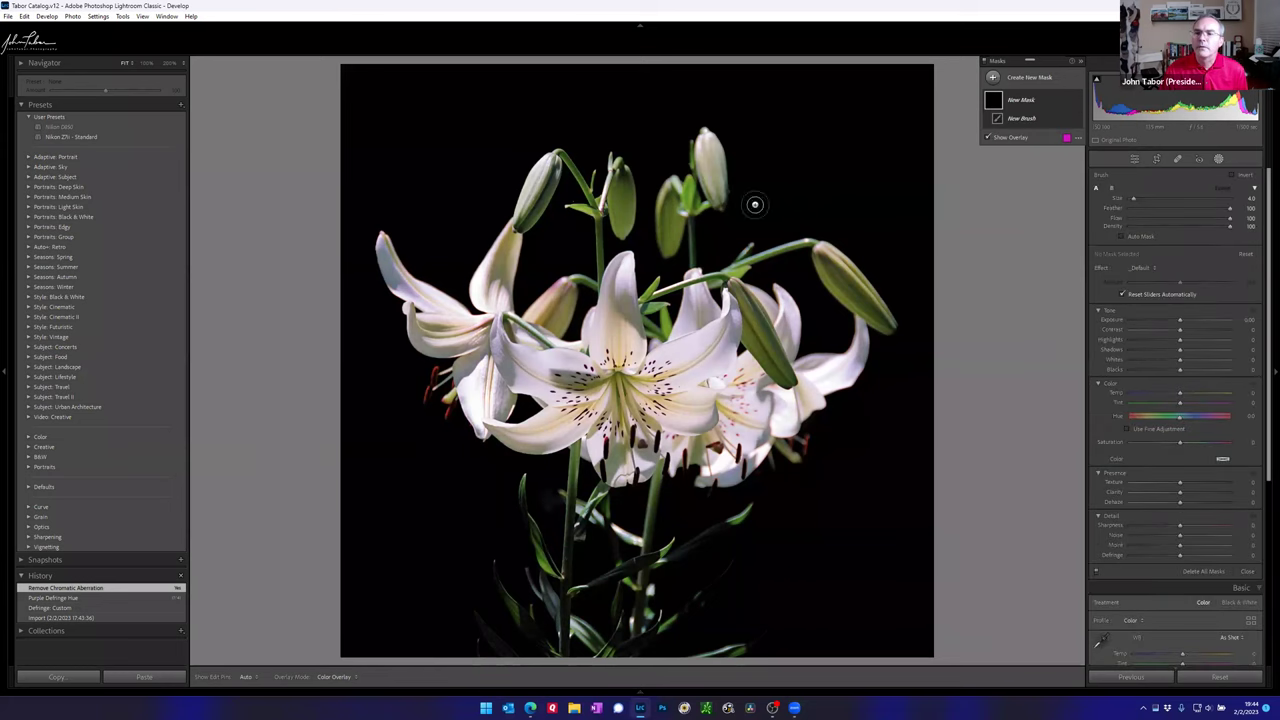
mouse_move(392, 268)
mouse_down()
mouse_move(440, 325)
mouse_move(455, 413)
mouse_move(500, 355)
mouse_move(545, 369)
mouse_move(528, 392)
mouse_move(555, 400)
mouse_move(600, 340)
mouse_move(628, 268)
mouse_move(625, 372)
mouse_up()
mouse_move(690, 345)
mouse_down()
mouse_move(705, 335)
mouse_move(725, 365)
mouse_move(660, 395)
mouse_move(705, 420)
mouse_move(690, 428)
mouse_move(760, 335)
mouse_move(790, 395)
mouse_move(725, 420)
mouse_move(805, 400)
mouse_move(850, 362)
mouse_move(826, 390)
mouse_move(800, 382)
mouse_move(708, 421)
mouse_move(740, 431)
mouse_up()
mouse_move(502, 292)
mouse_down()
mouse_move(513, 193)
mouse_move(522, 208)
mouse_move(549, 146)
mouse_move(558, 177)
mouse_move(618, 163)
mouse_move(591, 186)
mouse_move(556, 188)
mouse_move(540, 155)
mouse_move(520, 178)
mouse_move(578, 170)
mouse_up()
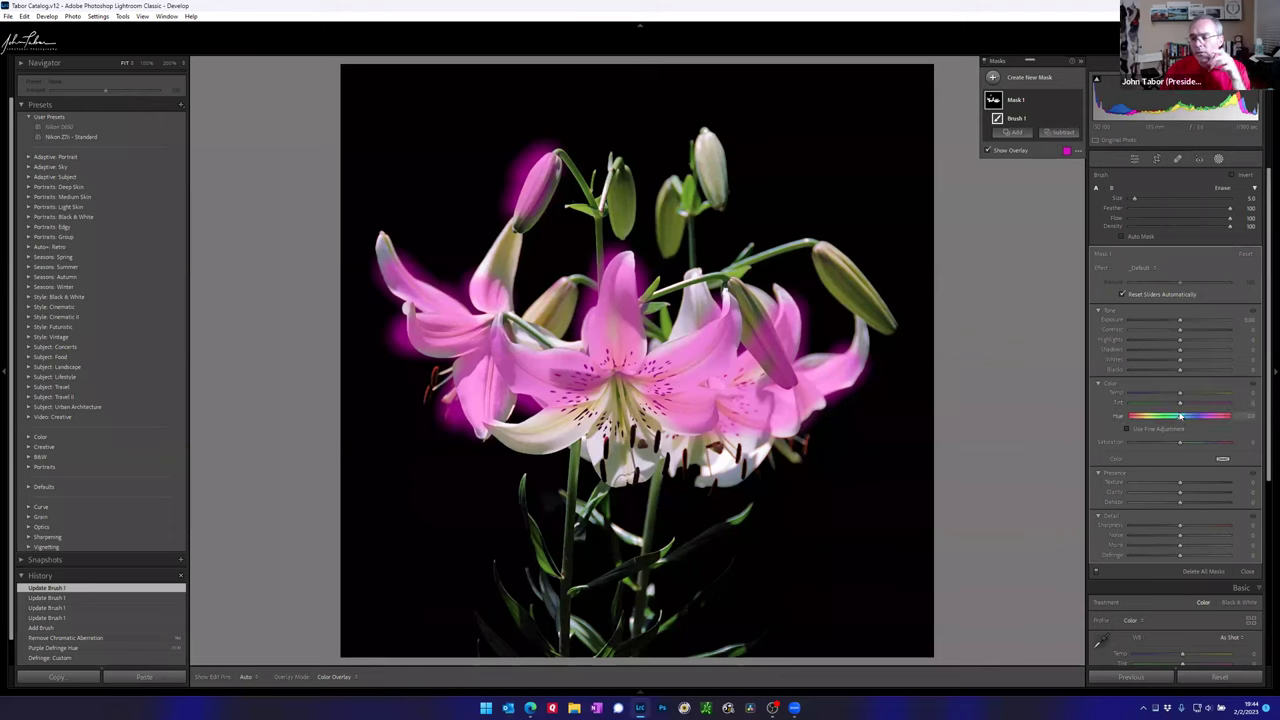
Step: Lower the Highlights of the lily petal brush mask to about -28
mouse_move(1182, 342)
mouse_down()
mouse_move(1152, 350)
mouse_move(1172, 347)
mouse_up()
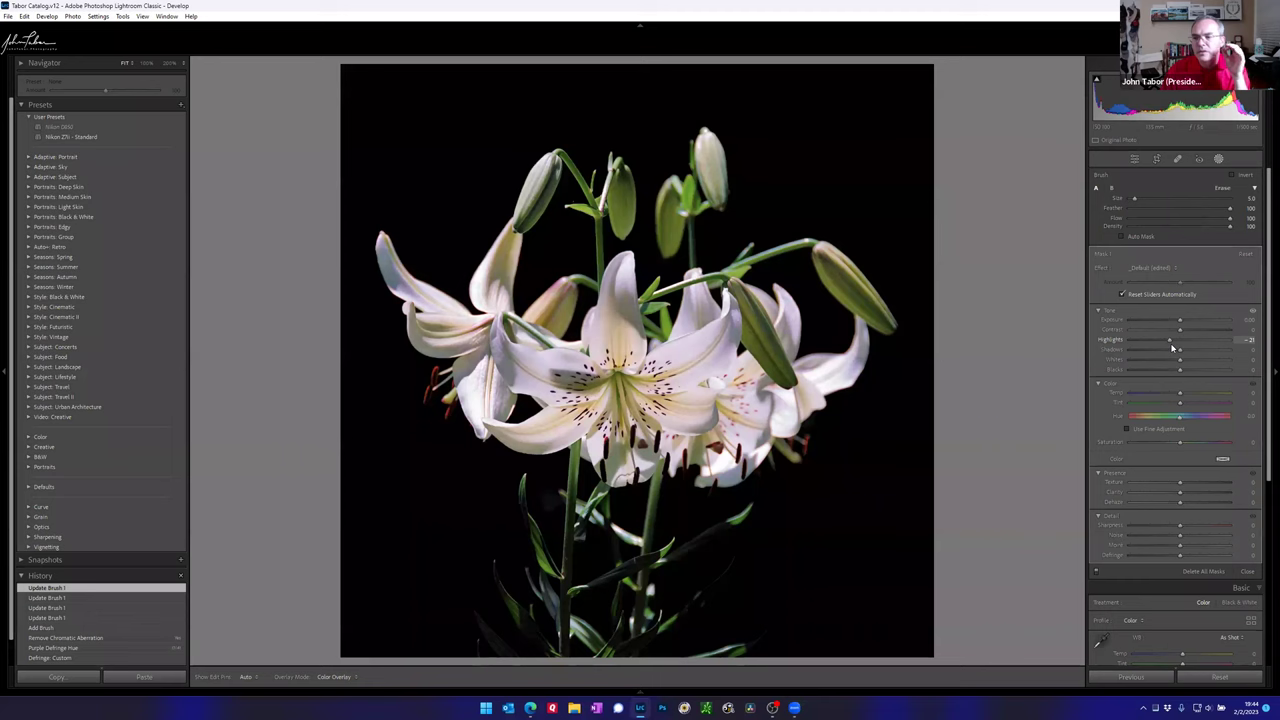
double_click(1116, 343)
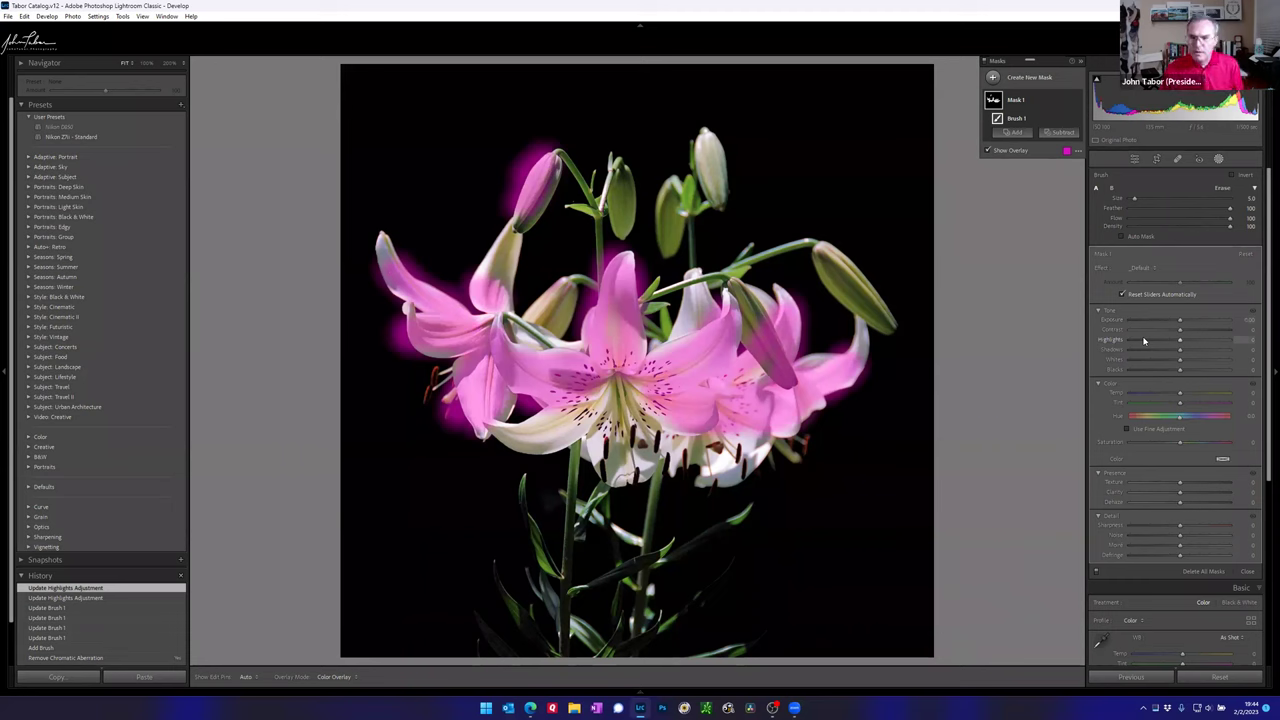
drag(1162, 340, 1166, 342)
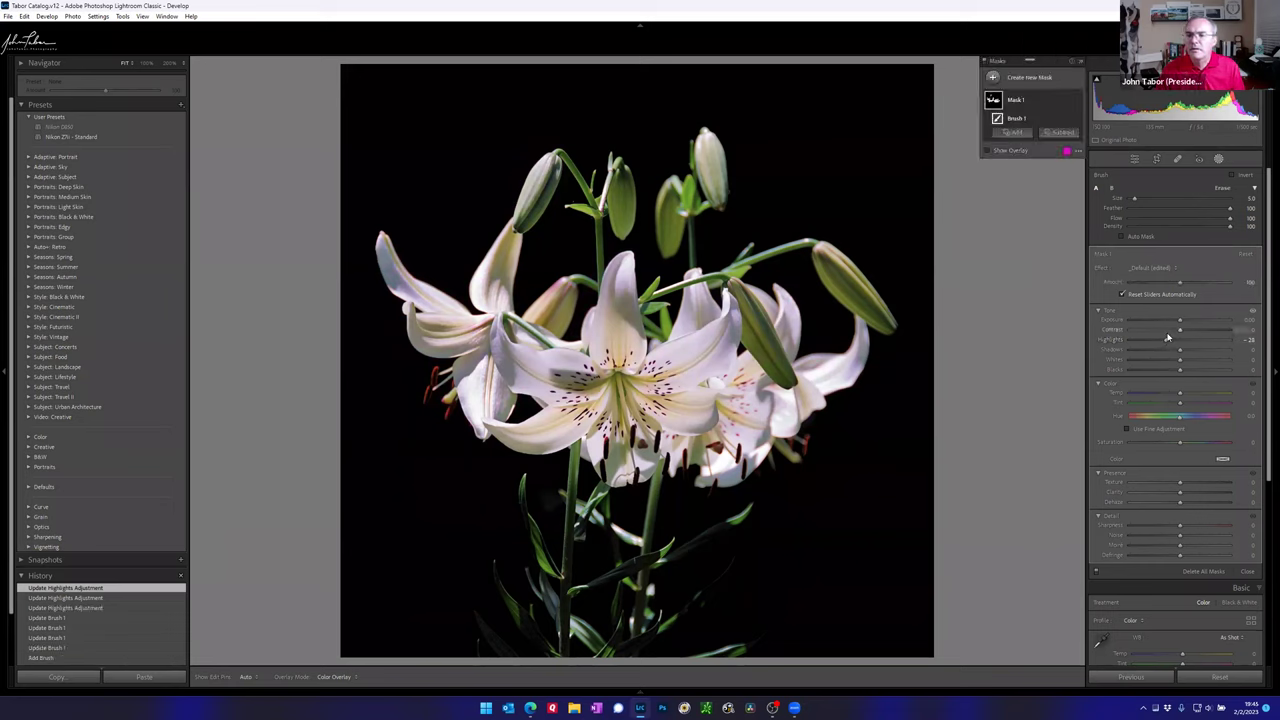
Step: Compare the lilies with and without the petal mask, leave the mask hidden and return to the basic adjustments
click(1076, 101)
click(1076, 101)
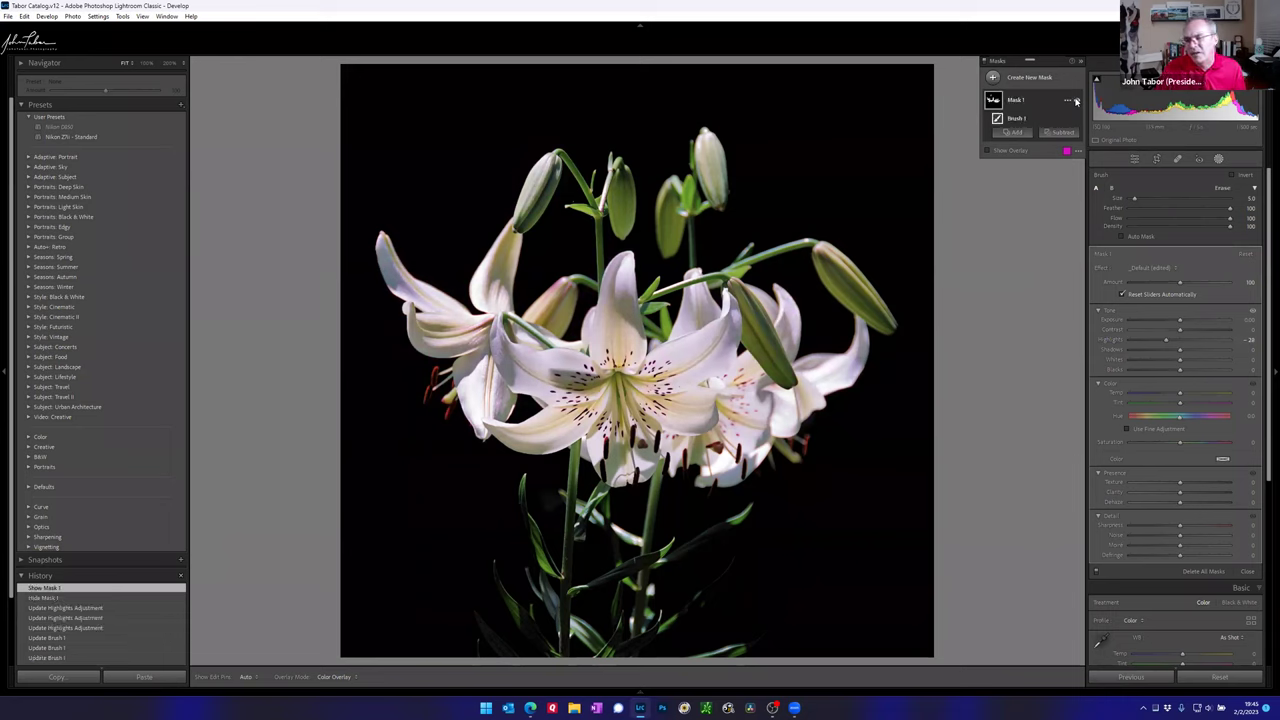
click(1076, 101)
click(1076, 101)
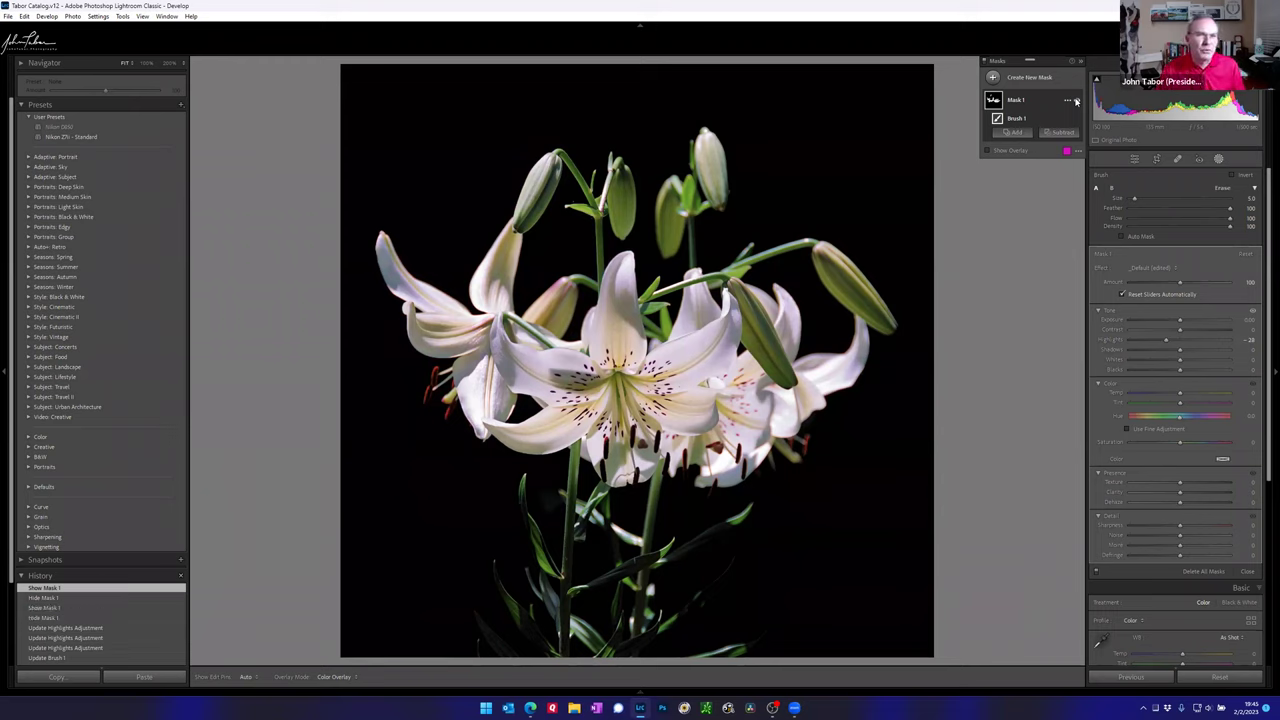
click(1076, 101)
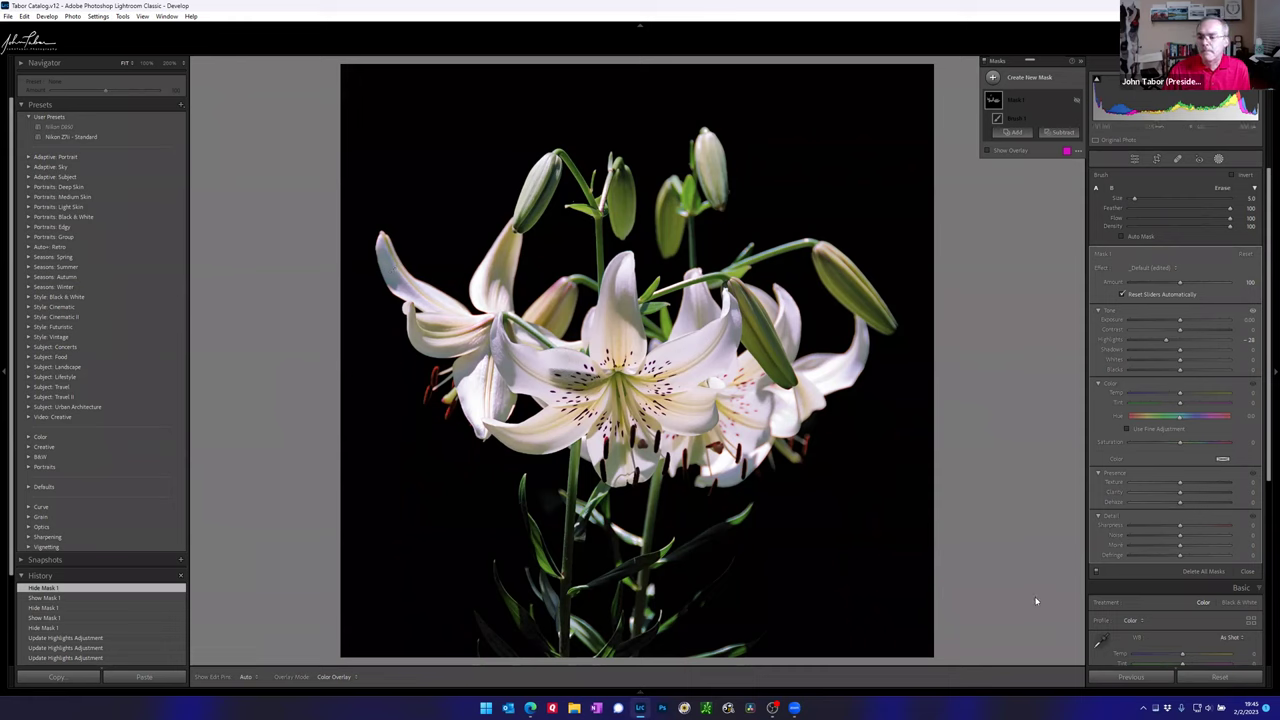
click(1135, 160)
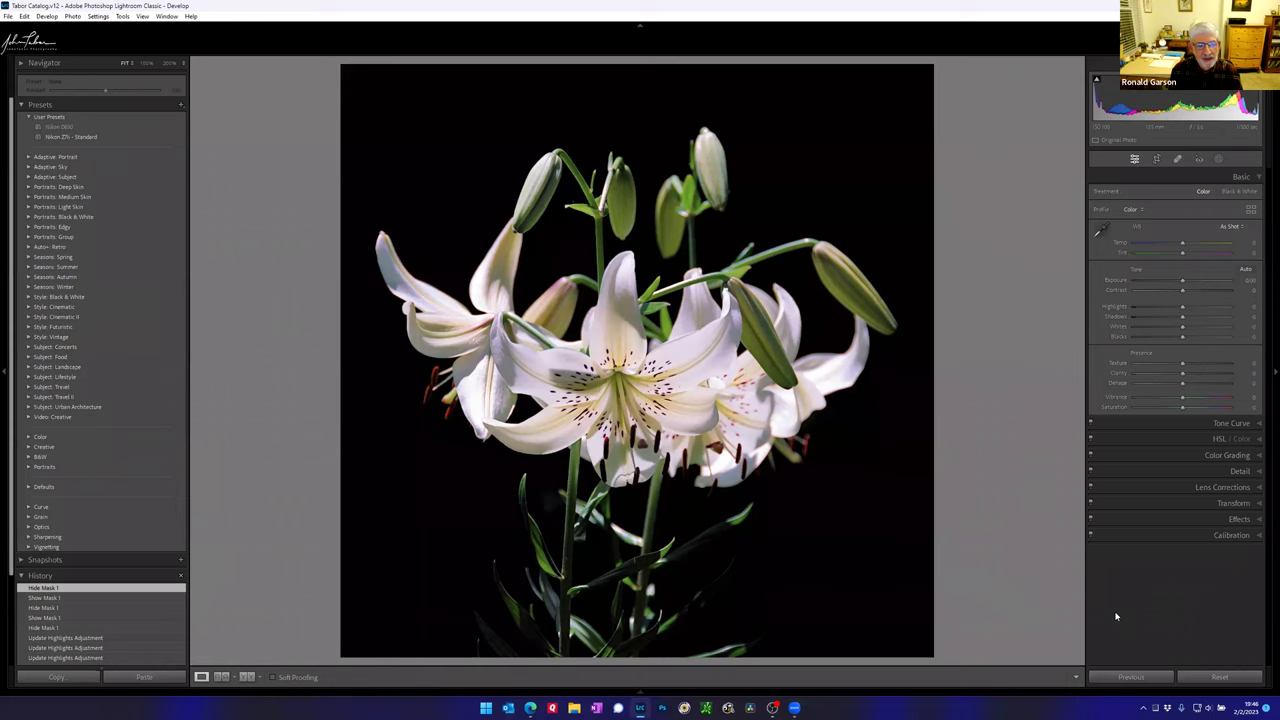
Step: Move on to the bread market photo and place a wide, slightly tilted radial gradient mask over the vendors behind the stall
key(i)
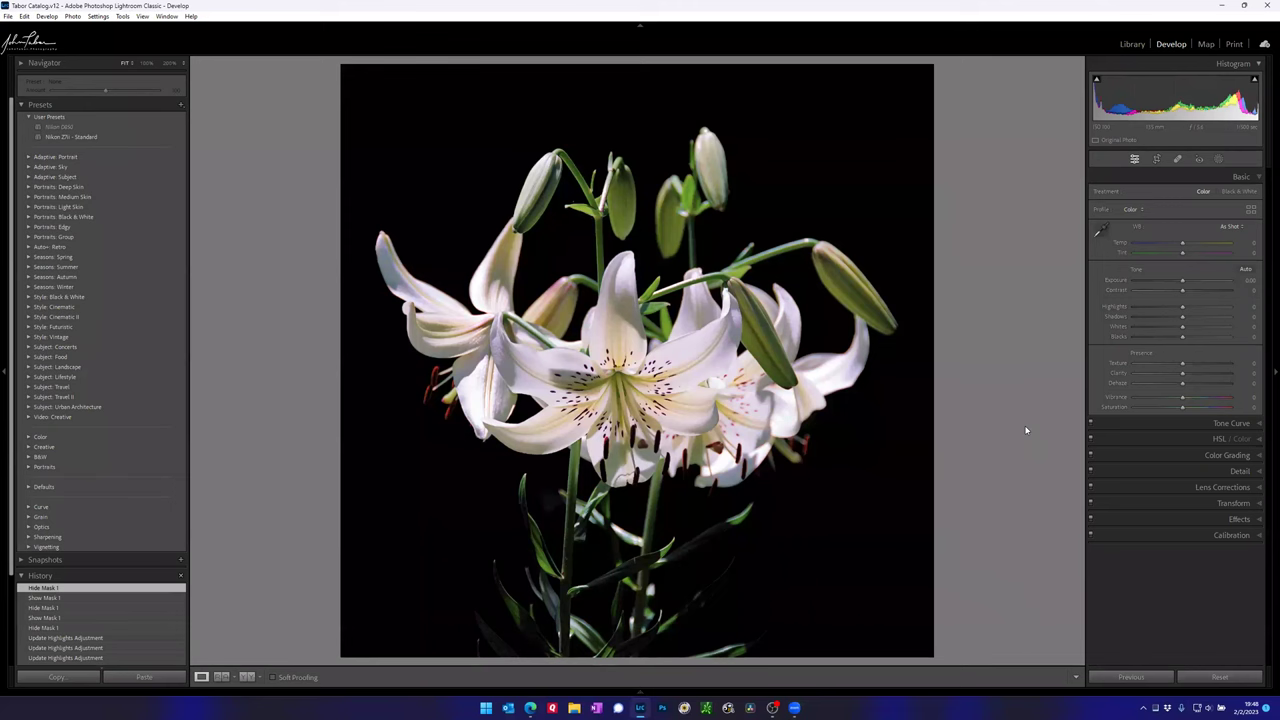
key(Right)
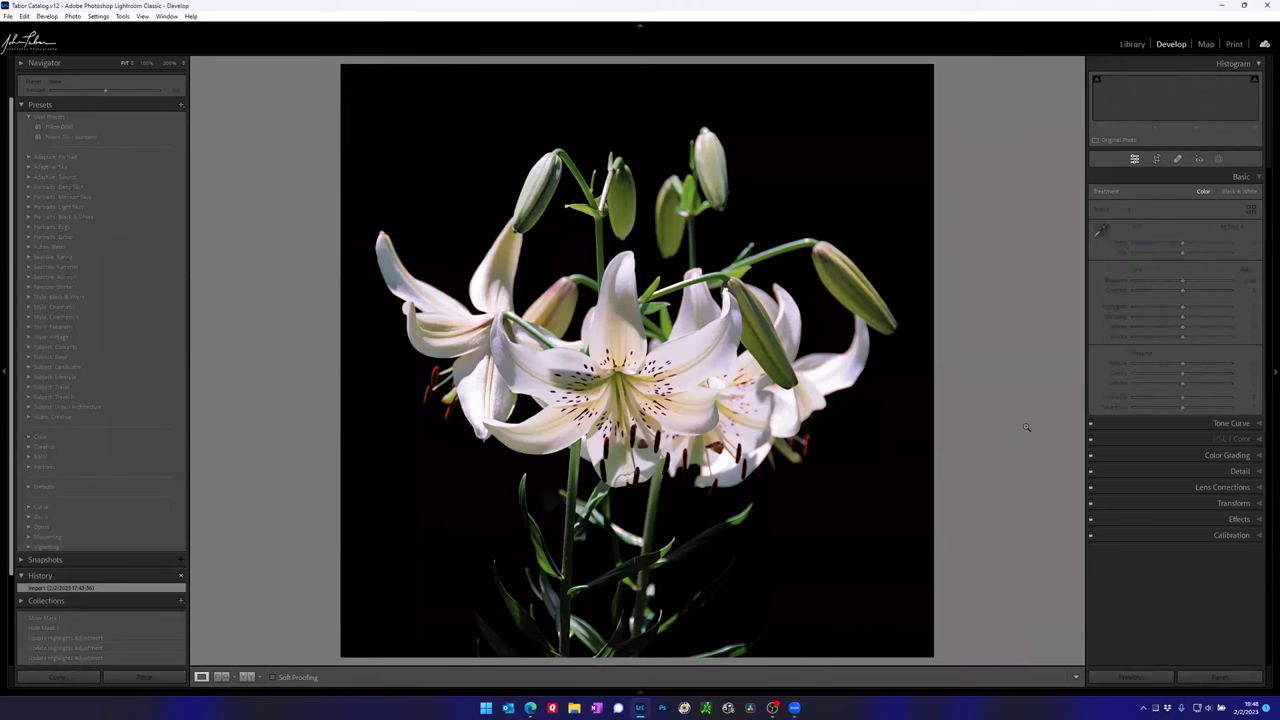
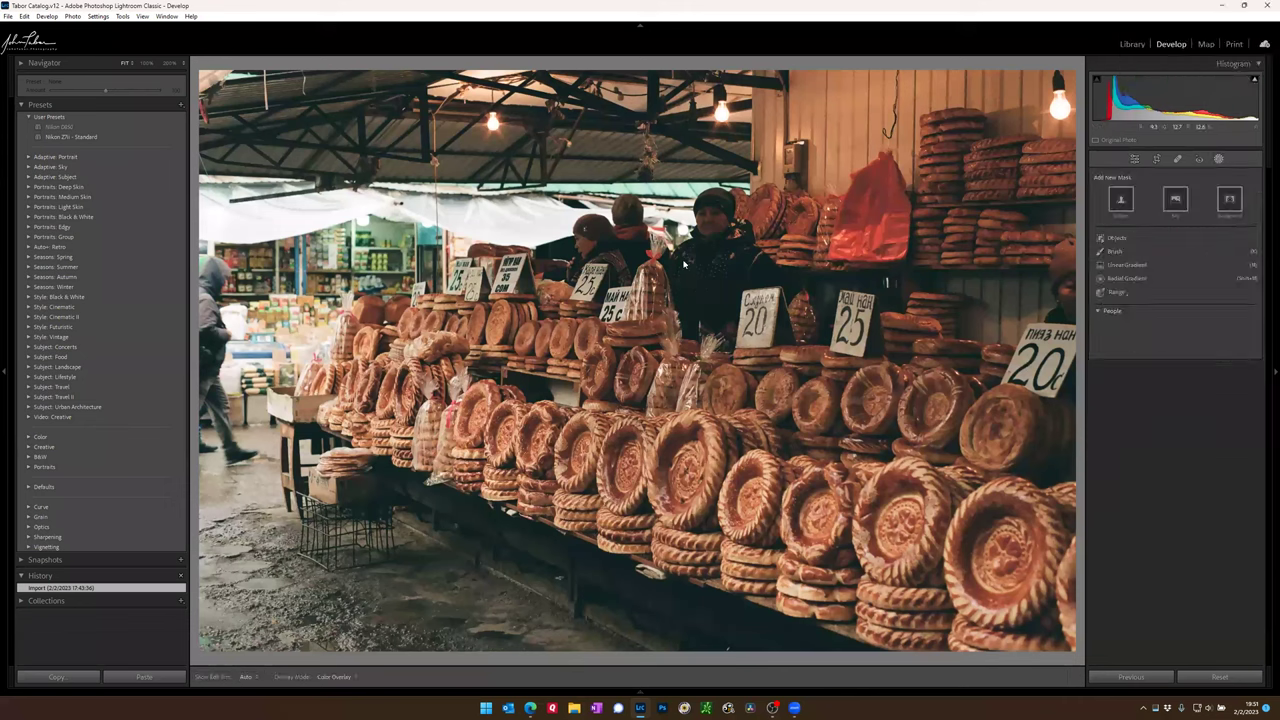
click(1121, 280)
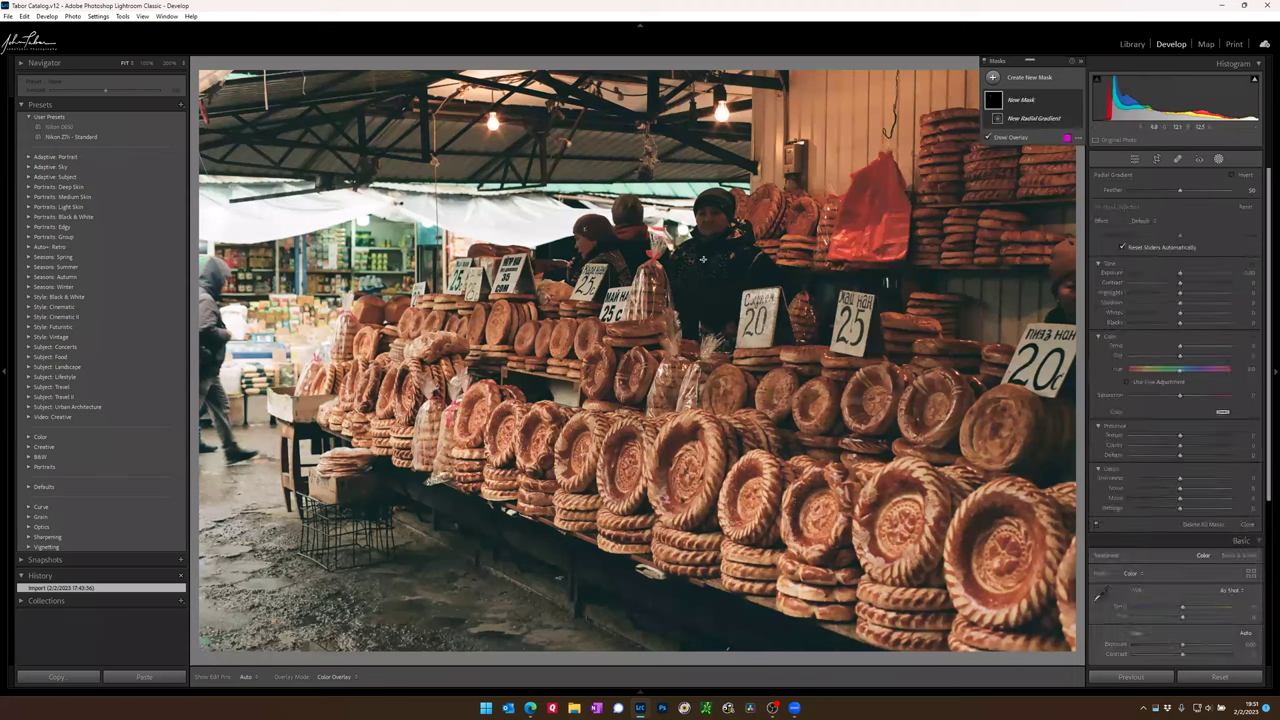
drag(700, 259, 1010, 345)
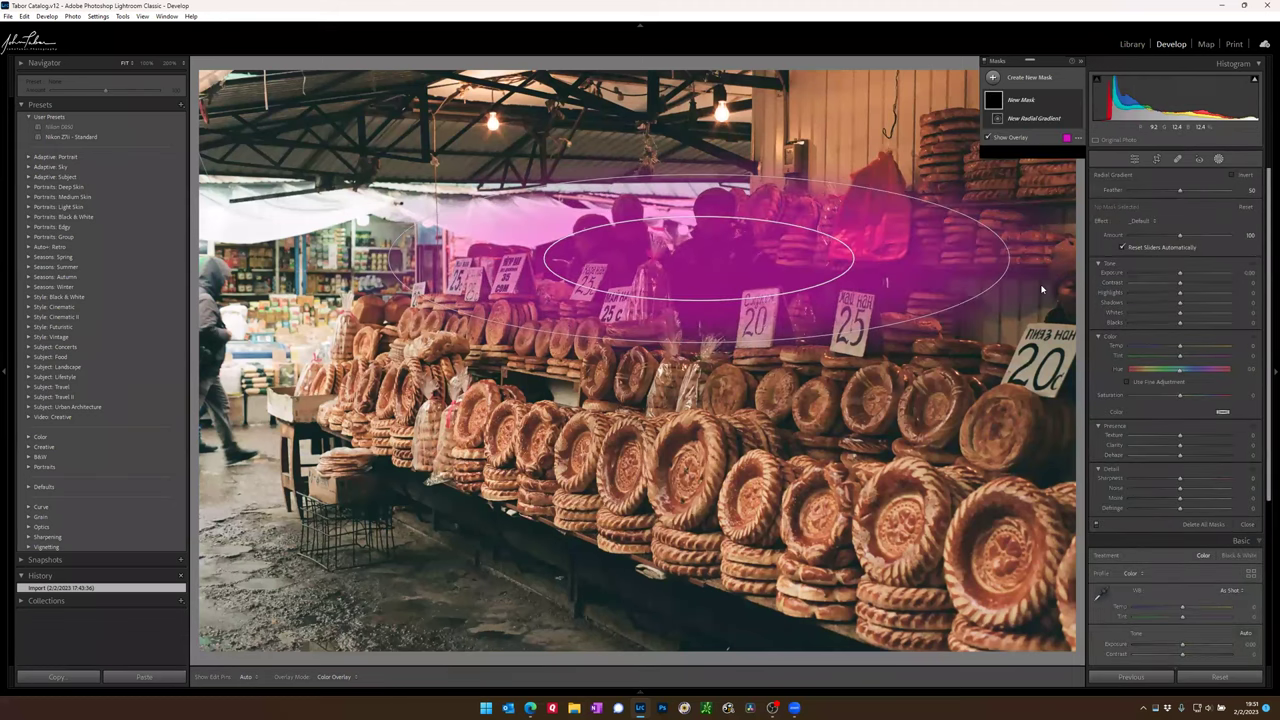
drag(1021, 284, 1024, 288)
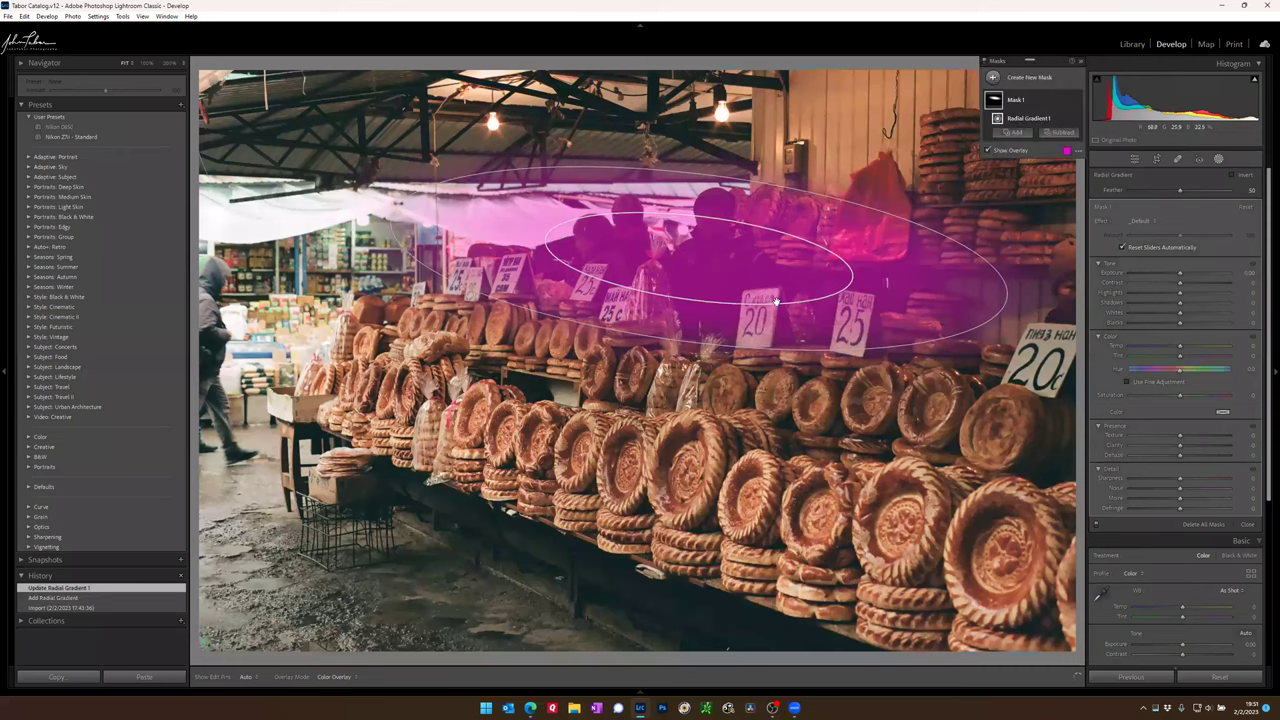
drag(702, 260, 734, 268)
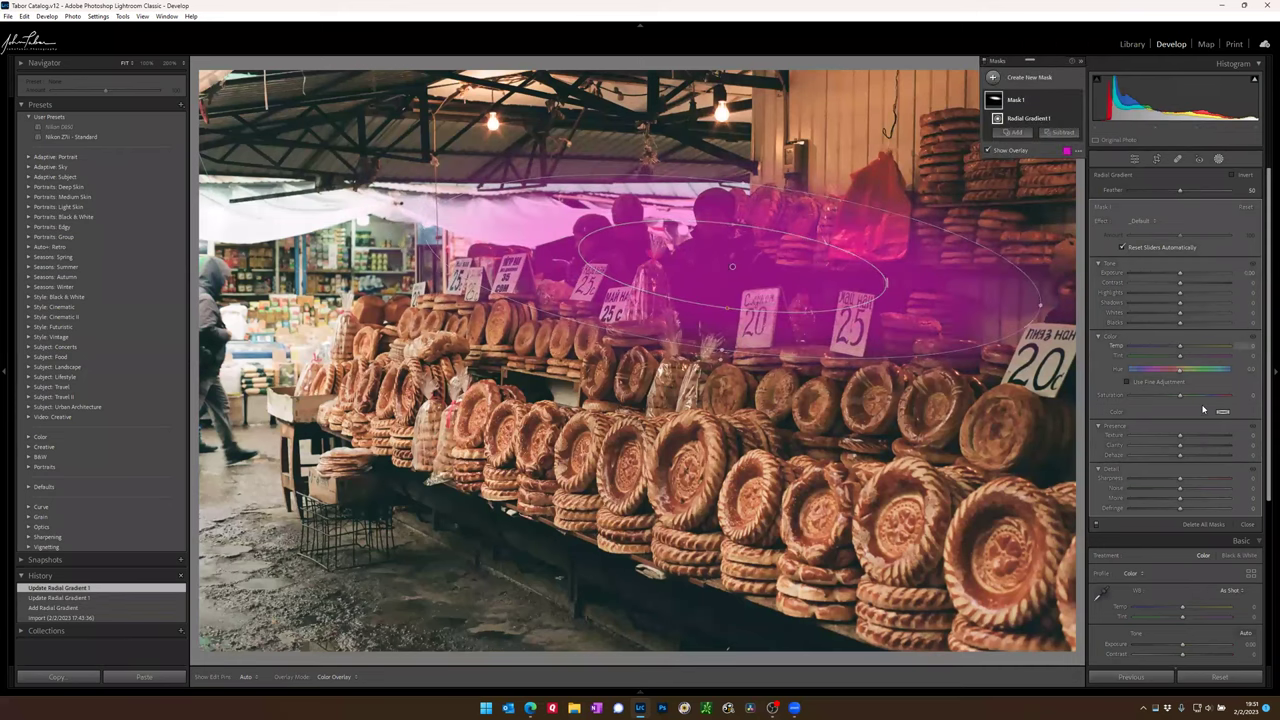
Step: Brighten the masked vendors with Whites at 100 and slight Exposure and Contrast changes, and return to the basic adjustments
drag(1180, 279, 1240, 313)
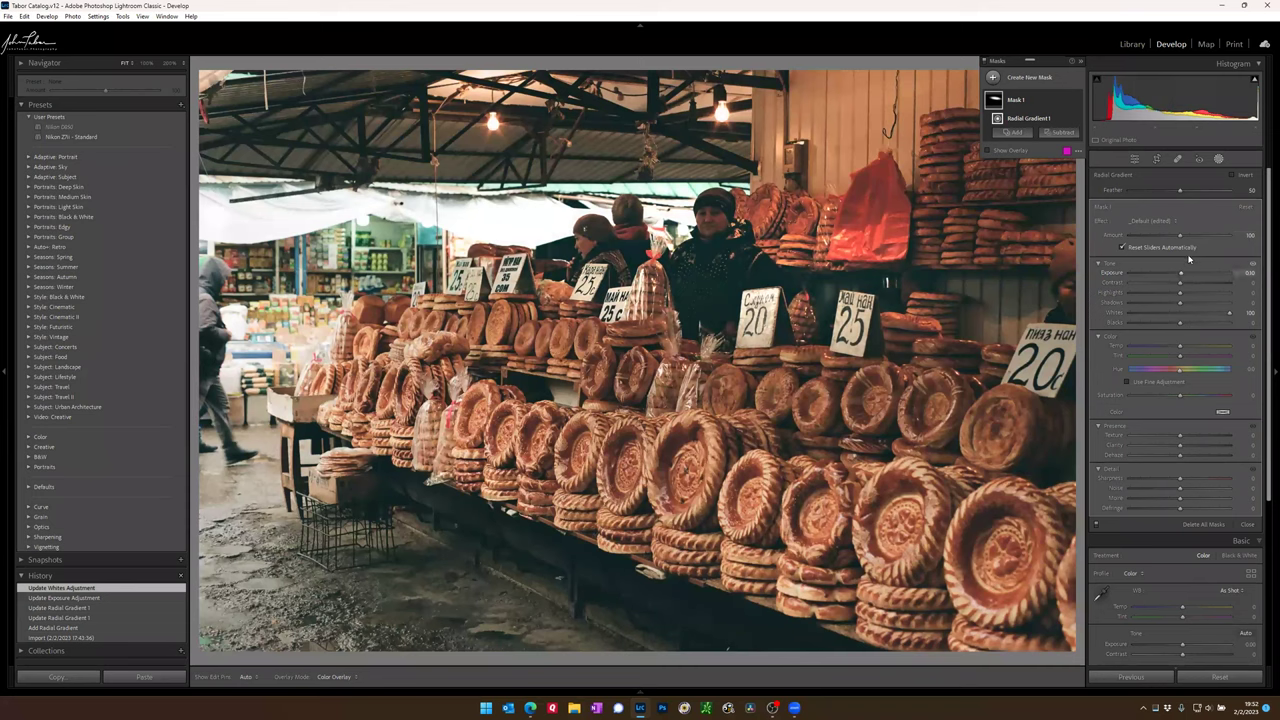
click(1181, 284)
drag(1181, 286, 1178, 286)
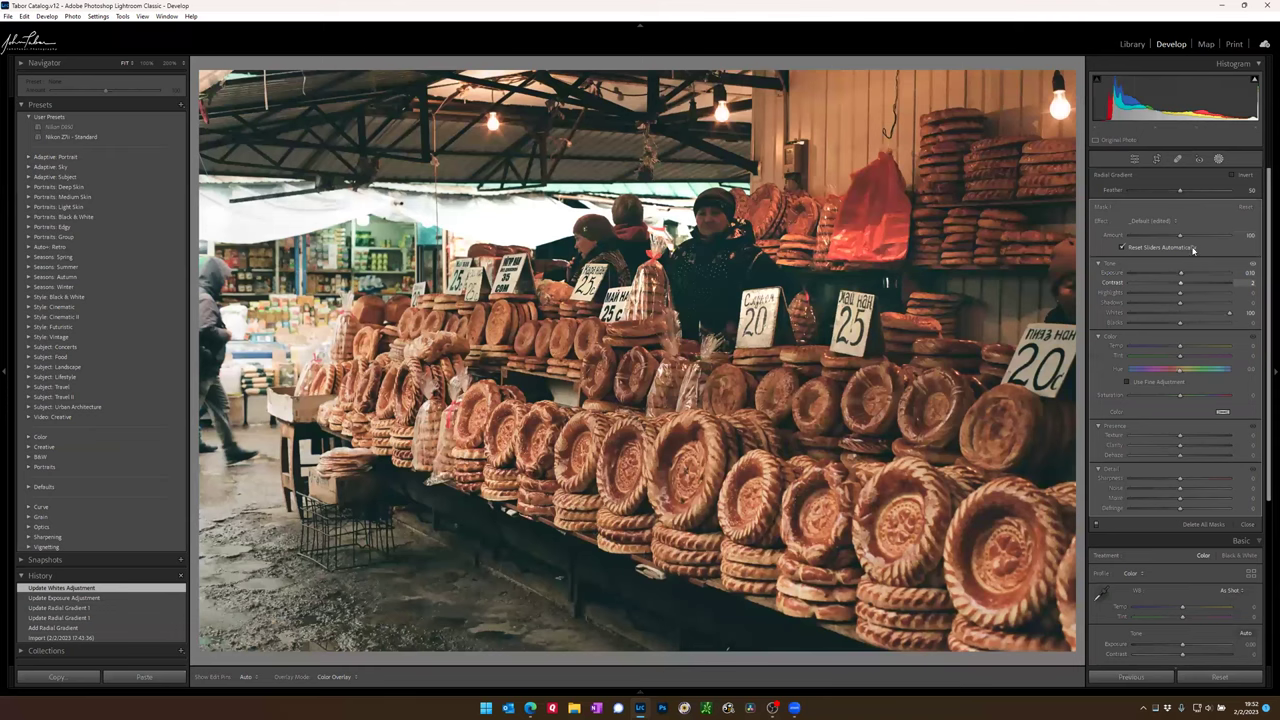
click(1134, 159)
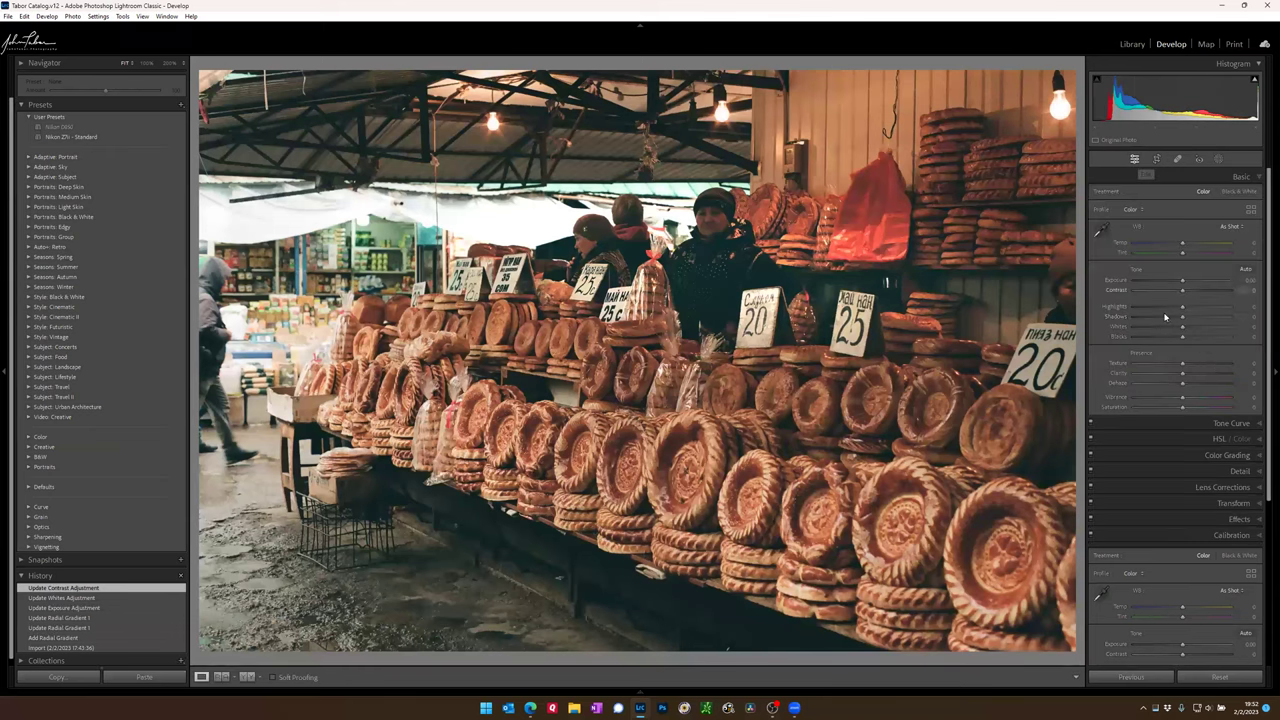
Step: Try a strong Dehaze increase on the whole market photo and reset it
drag(1184, 385, 1208, 386)
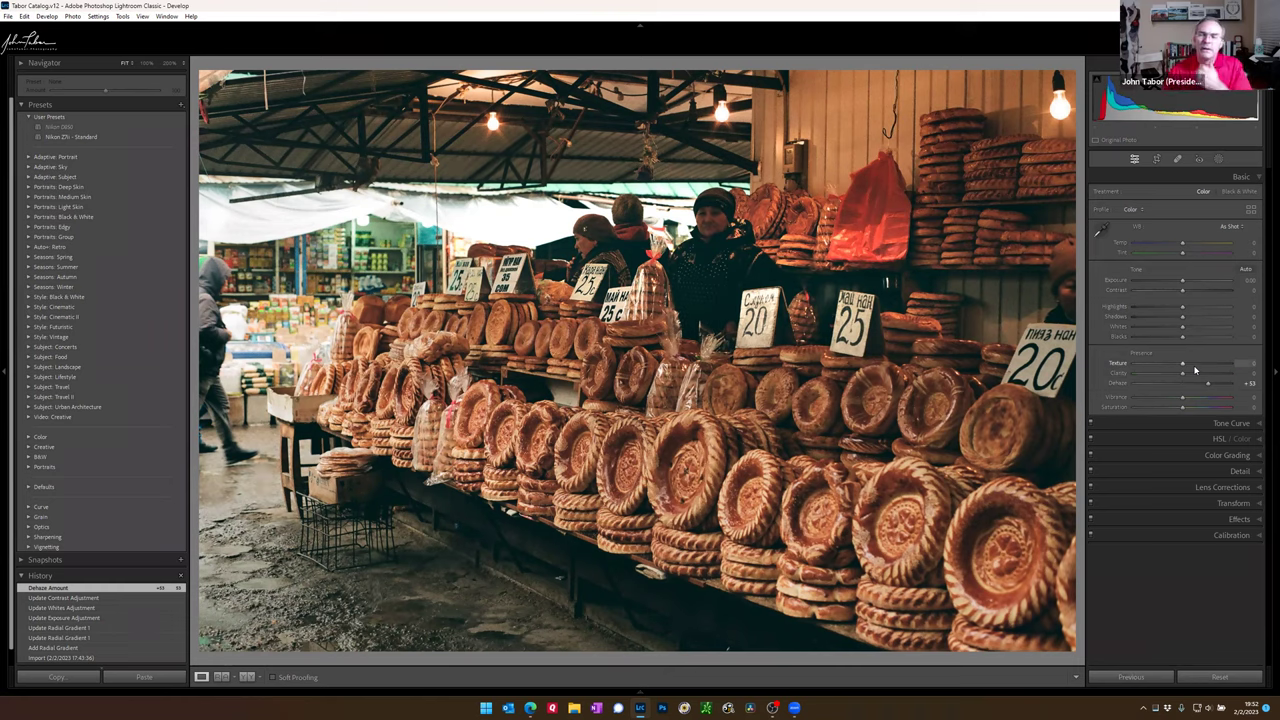
double_click(1116, 383)
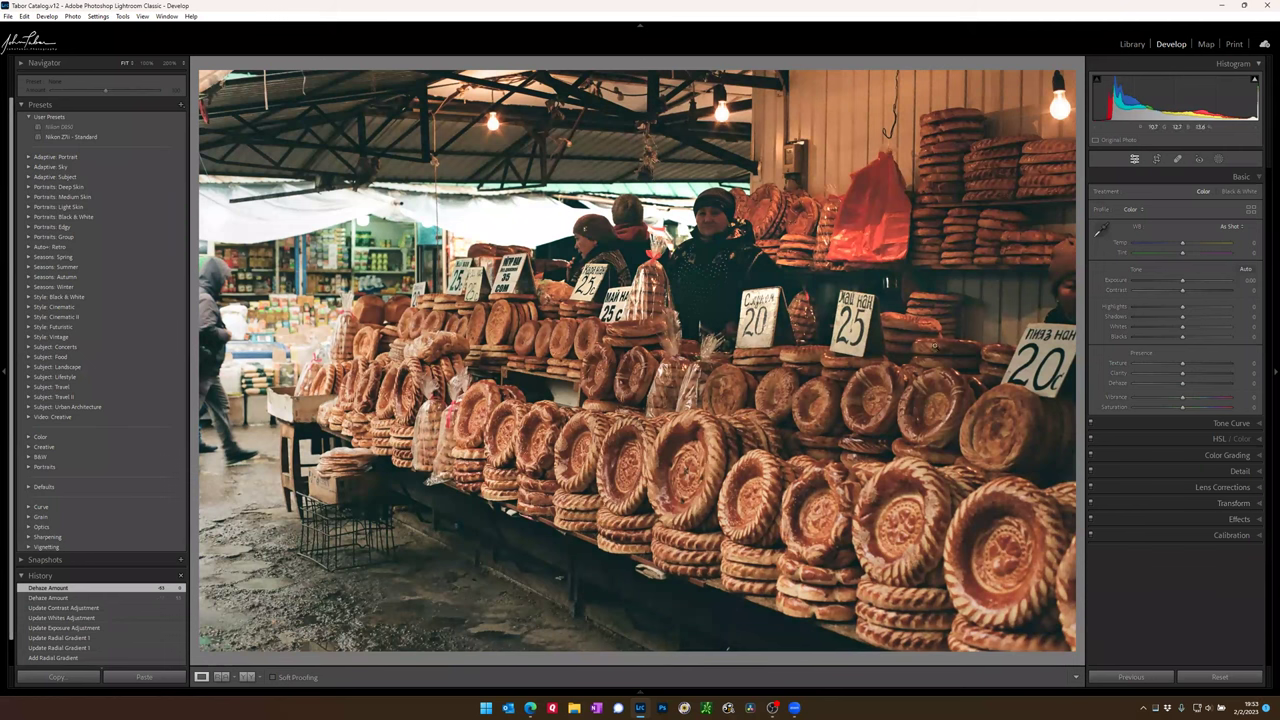
Step: Check the vendors up close, then crop the market photo to cut out the walking figure and trim the top and bottom edges
click(718, 220)
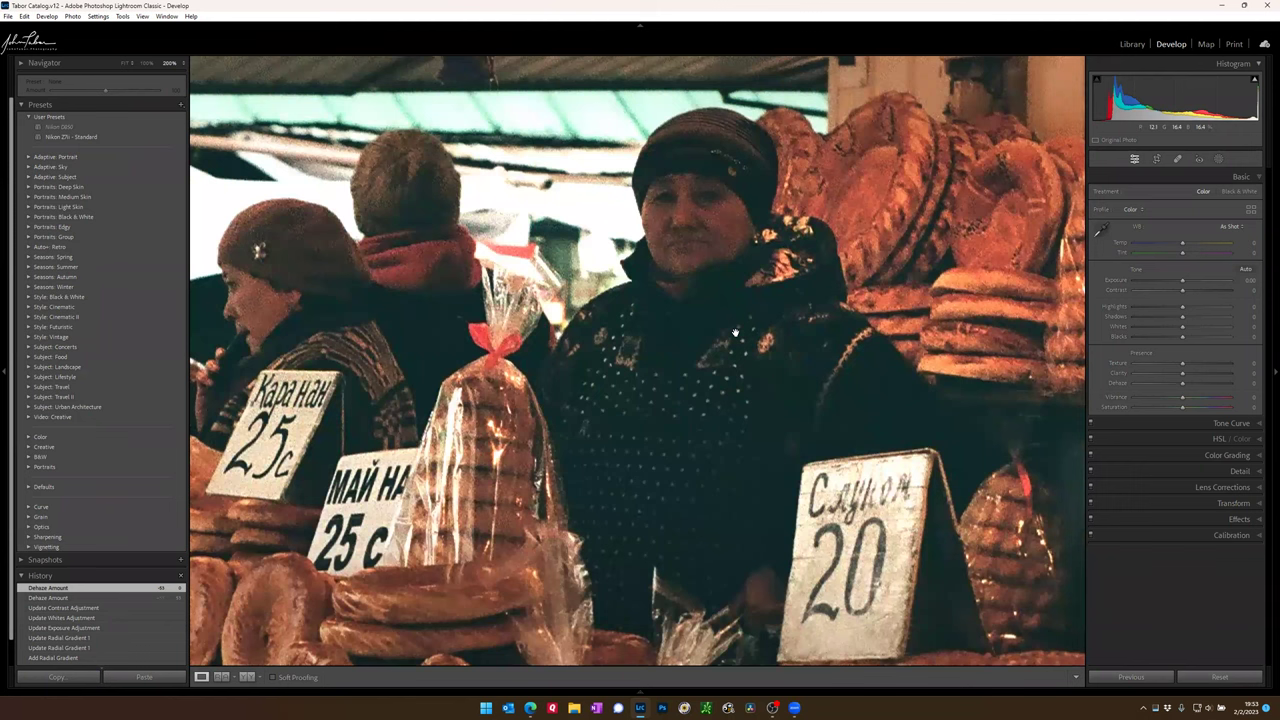
click(735, 333)
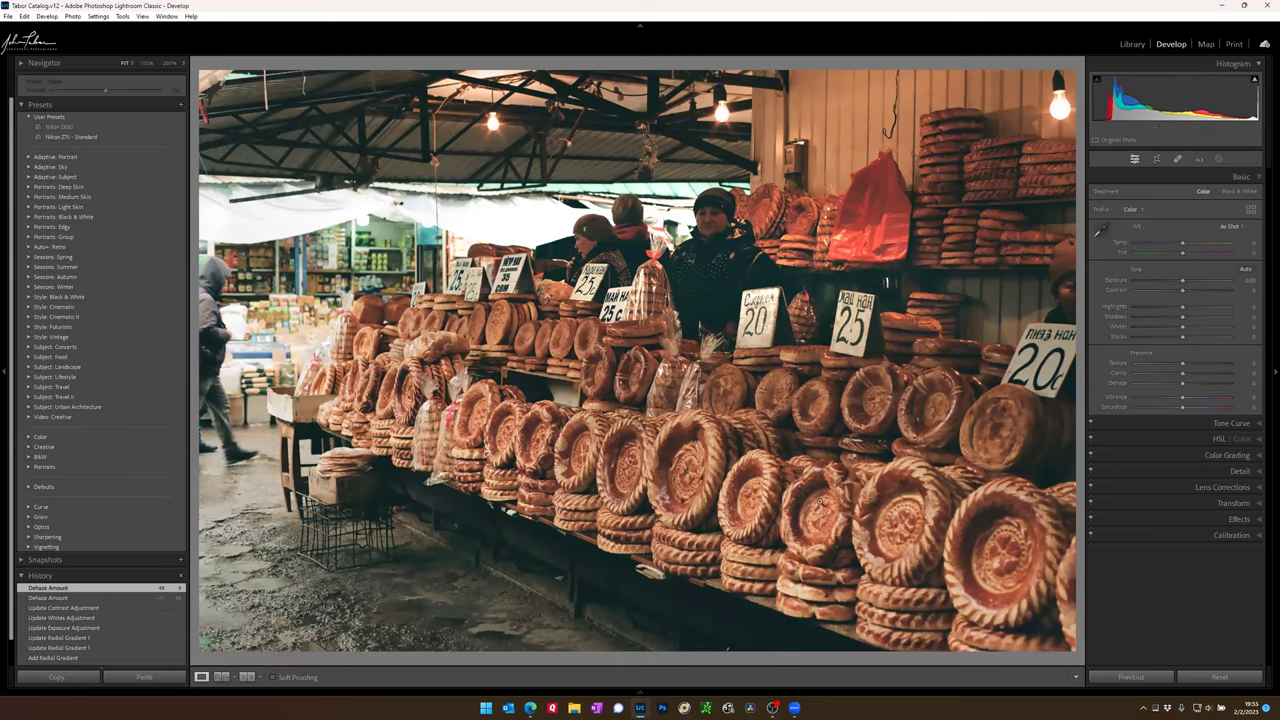
click(1156, 159)
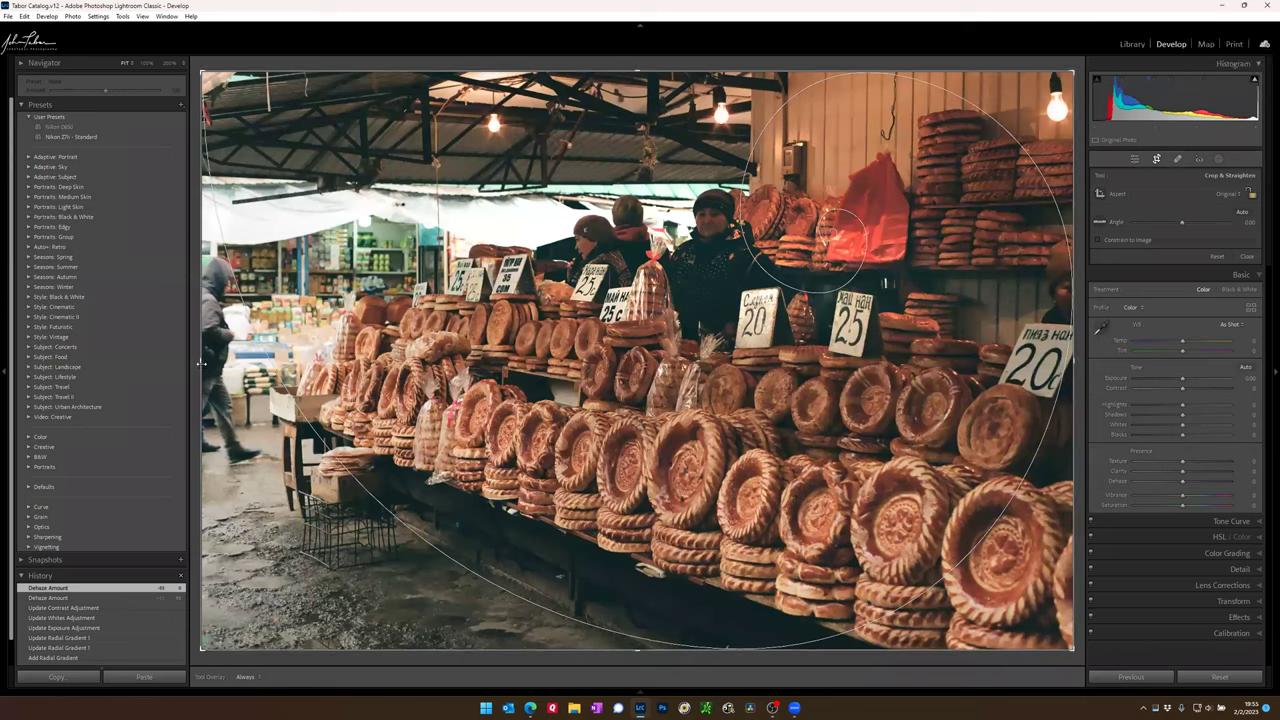
drag(203, 363, 253, 352)
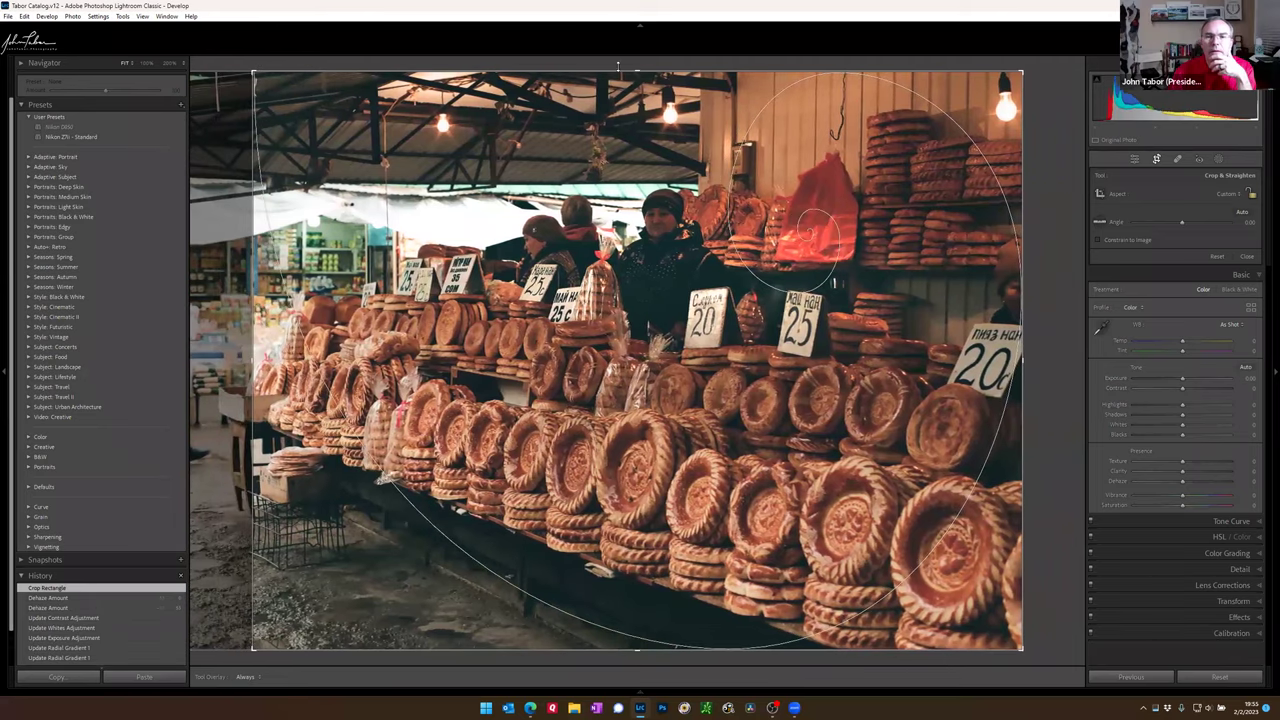
drag(637, 72, 637, 88)
drag(637, 634, 637, 603)
key(Return)
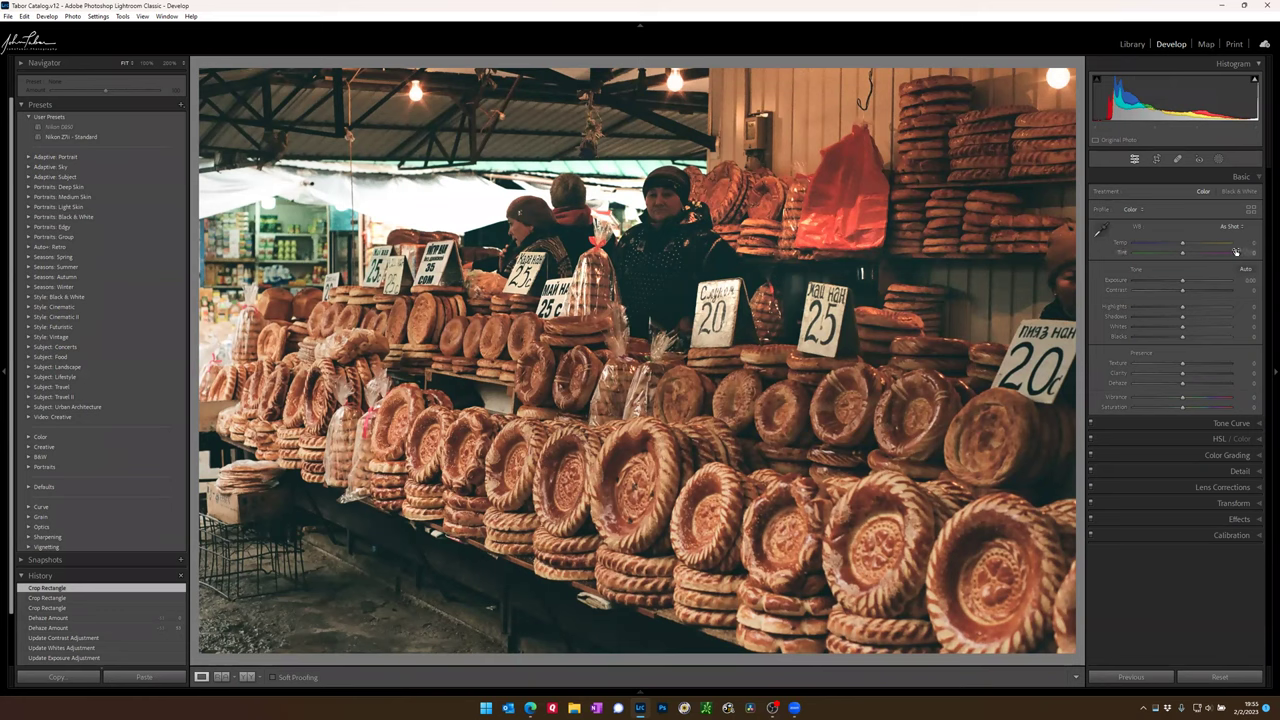
Step: Paint a new brush mask over the bright white awnings behind the vendors and lower its Highlights to -36
click(1218, 160)
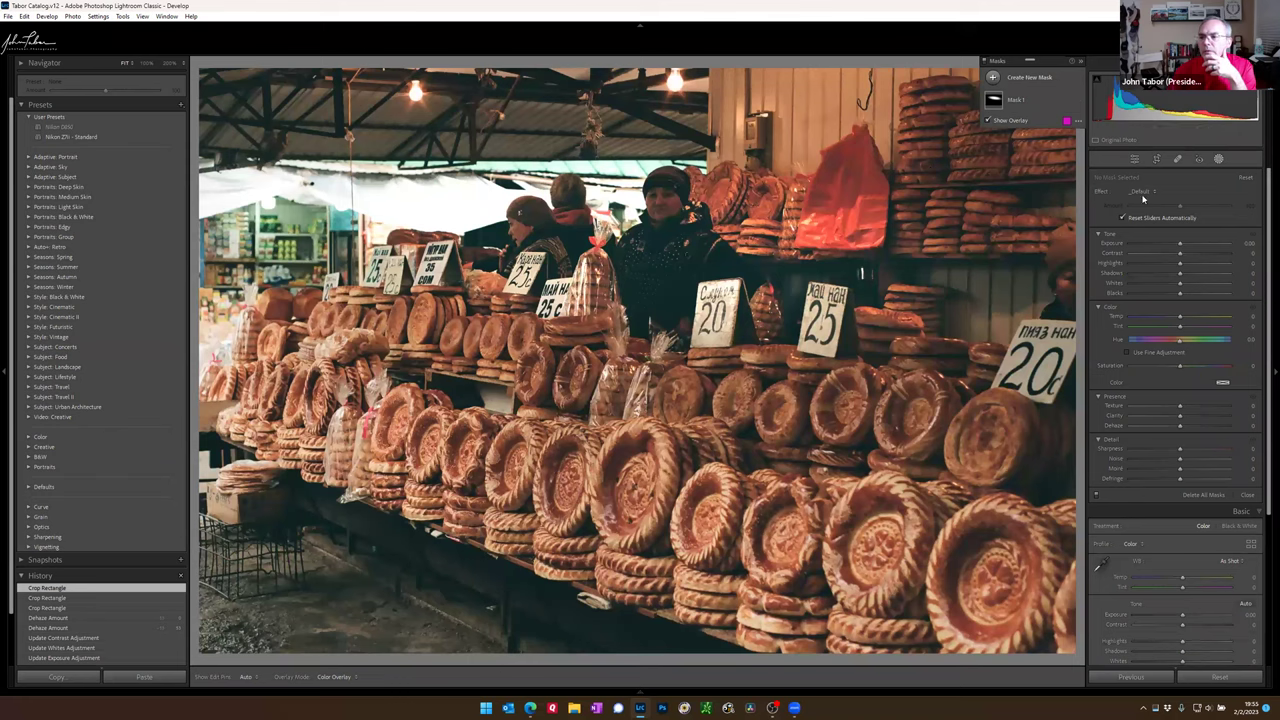
click(993, 77)
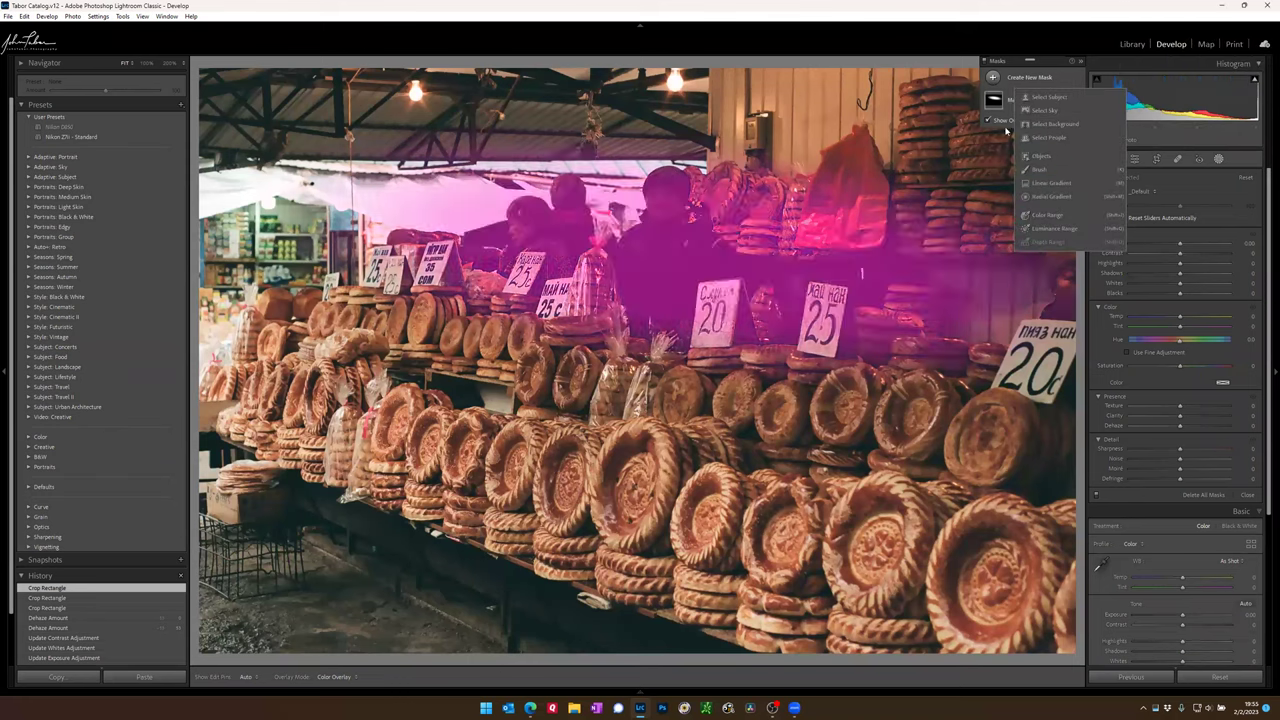
click(1036, 170)
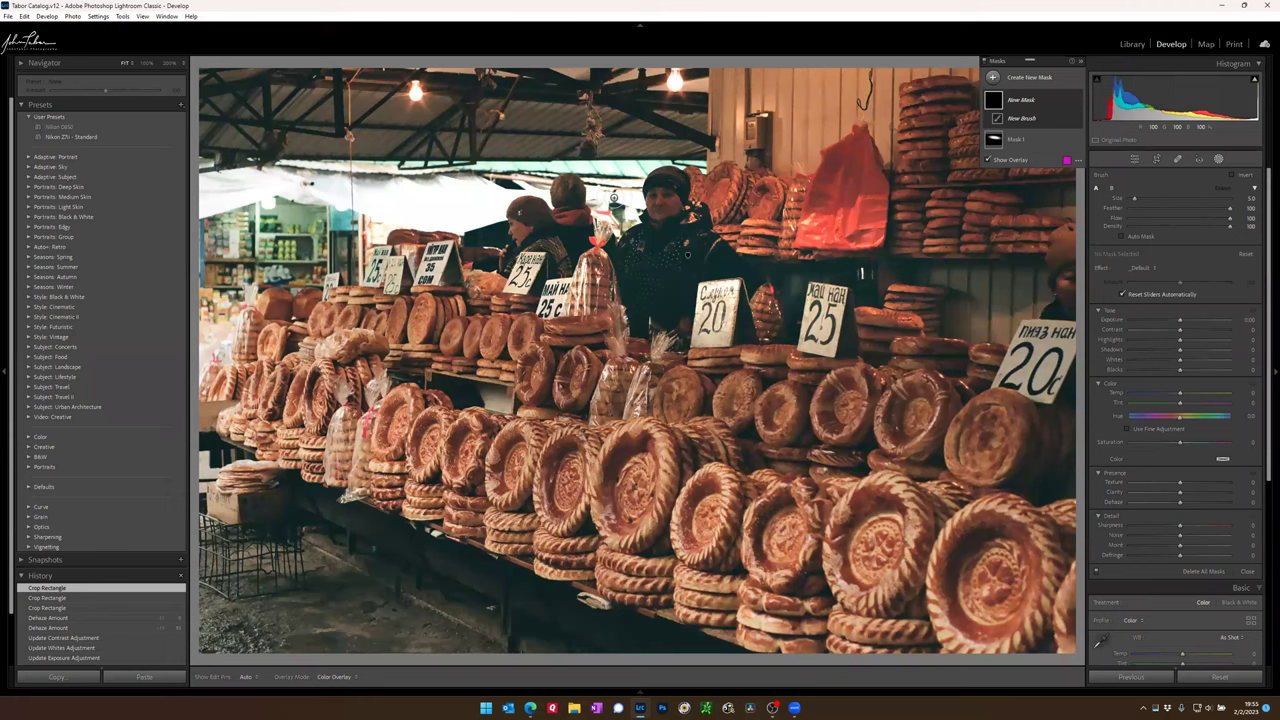
key(h)
mouse_move(650, 185)
mouse_down()
mouse_move(593, 157)
mouse_move(475, 190)
mouse_up()
mouse_move(320, 175)
mouse_down()
mouse_move(214, 178)
mouse_move(186, 200)
mouse_up()
key(h)
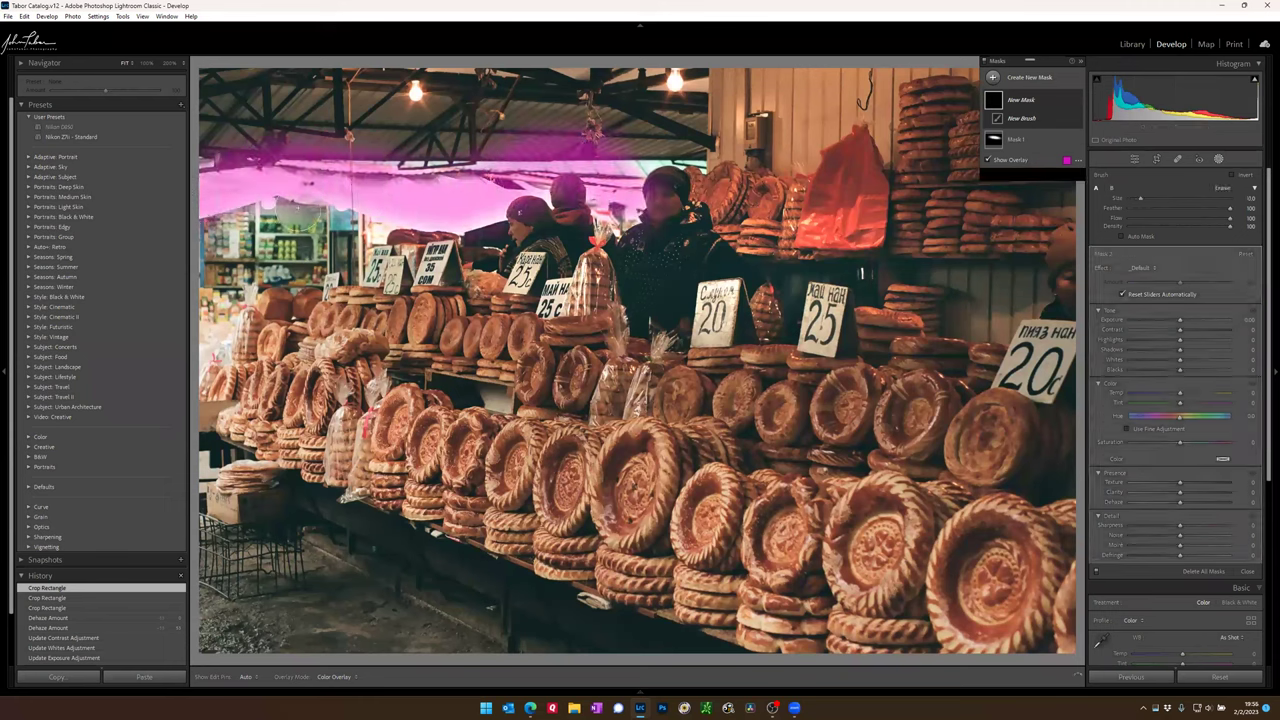
mouse_move(345, 215)
mouse_down()
mouse_move(505, 225)
mouse_move(500, 165)
mouse_move(555, 220)
mouse_move(565, 185)
mouse_up()
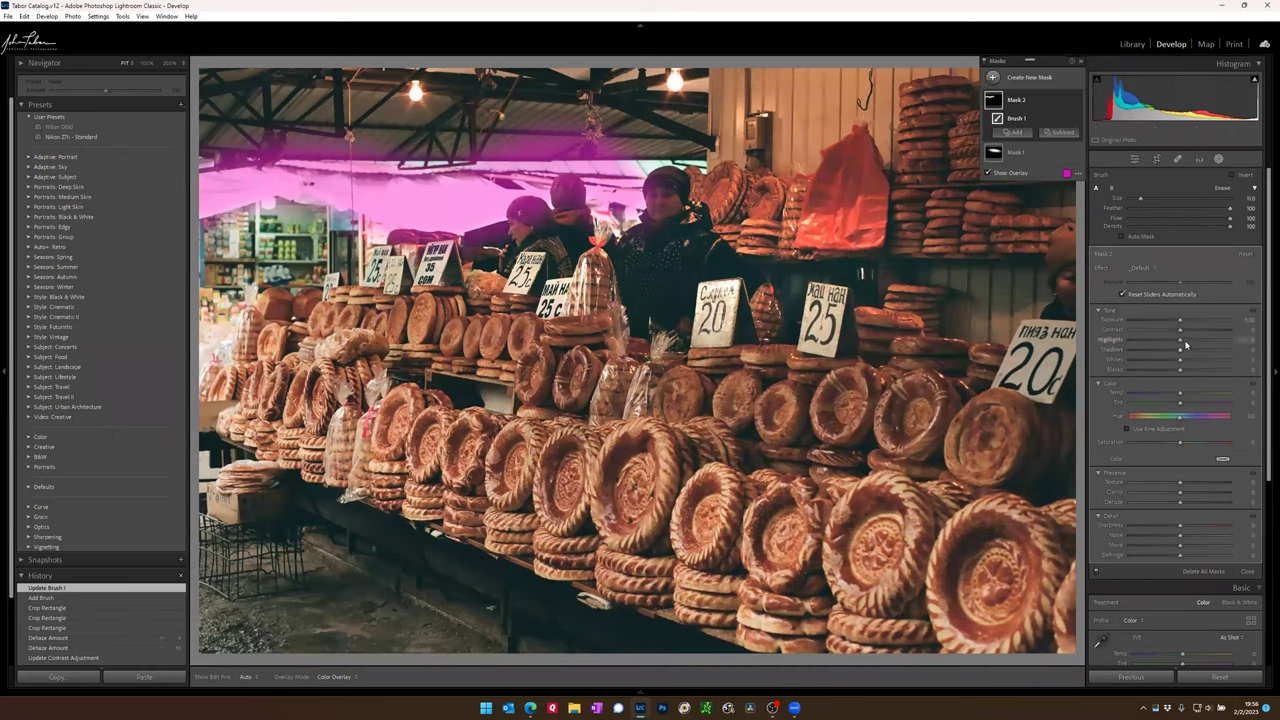
mouse_move(1181, 343)
mouse_down()
mouse_move(1122, 347)
mouse_move(1165, 343)
mouse_up()
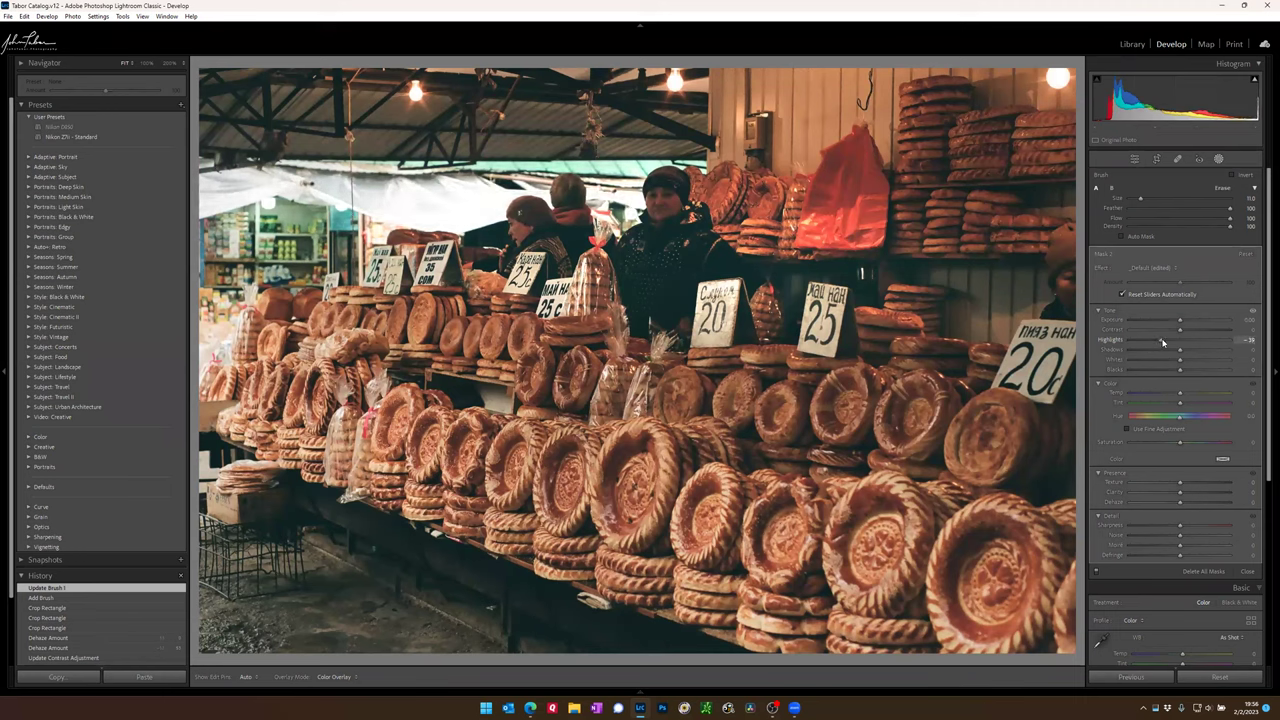
drag(1164, 342, 1163, 342)
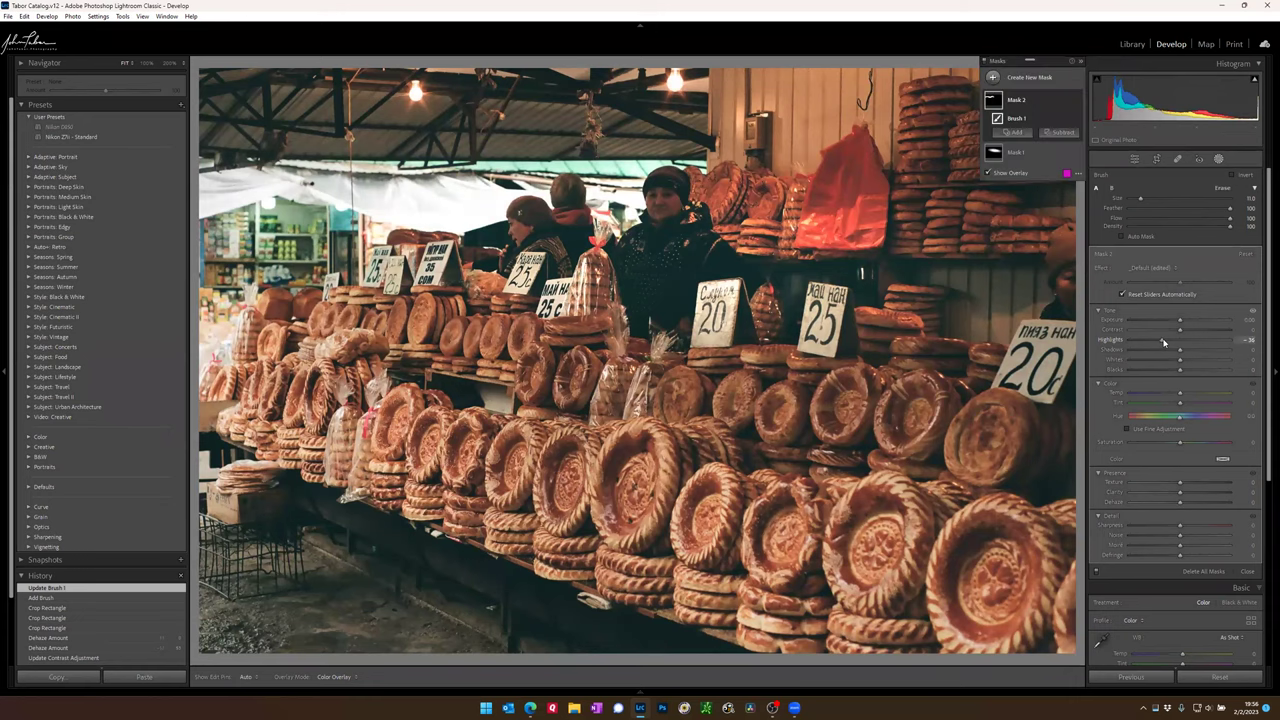
Step: Restore the full frame of the market photo by setting the crop aspect to As Shot
click(1156, 160)
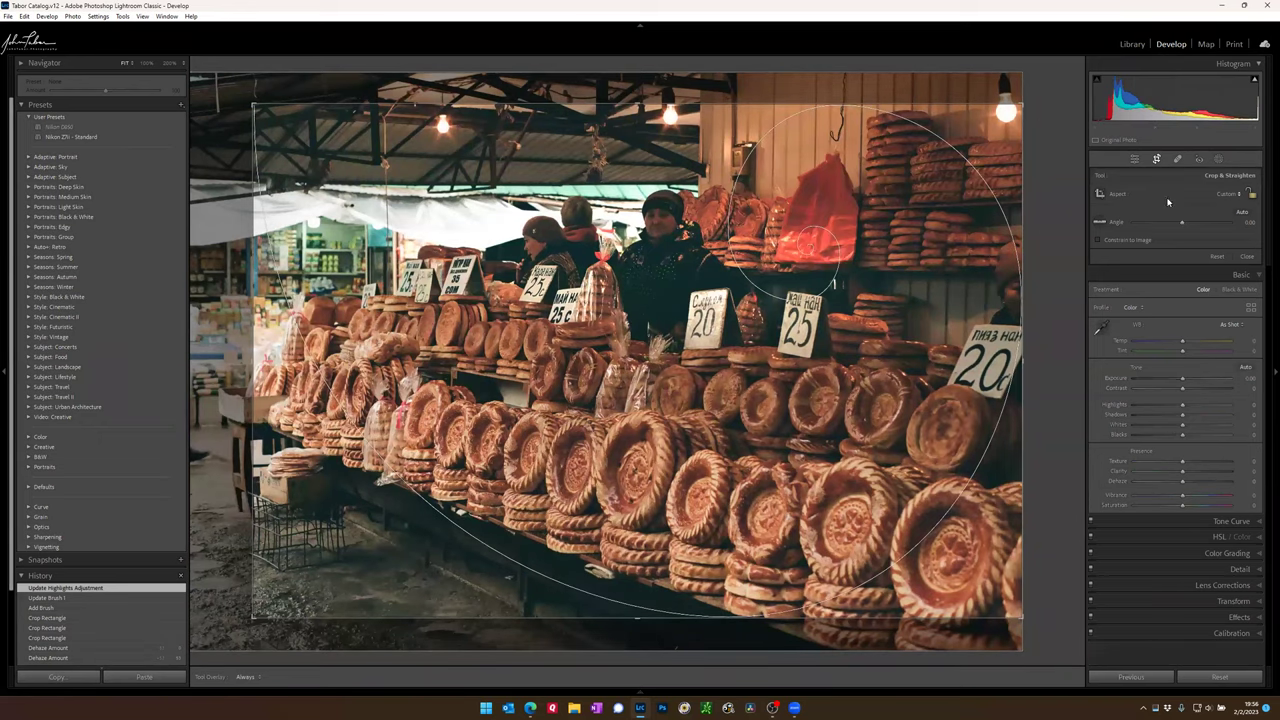
click(1226, 198)
click(1164, 212)
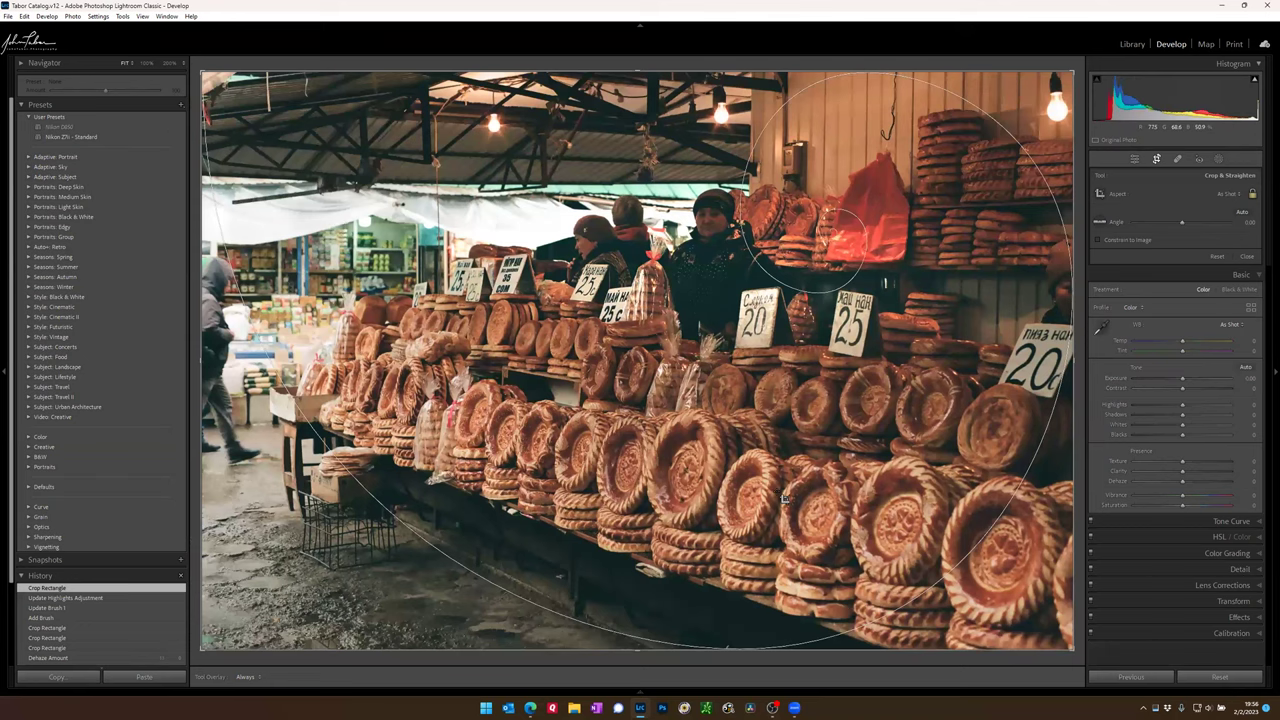
key(Return)
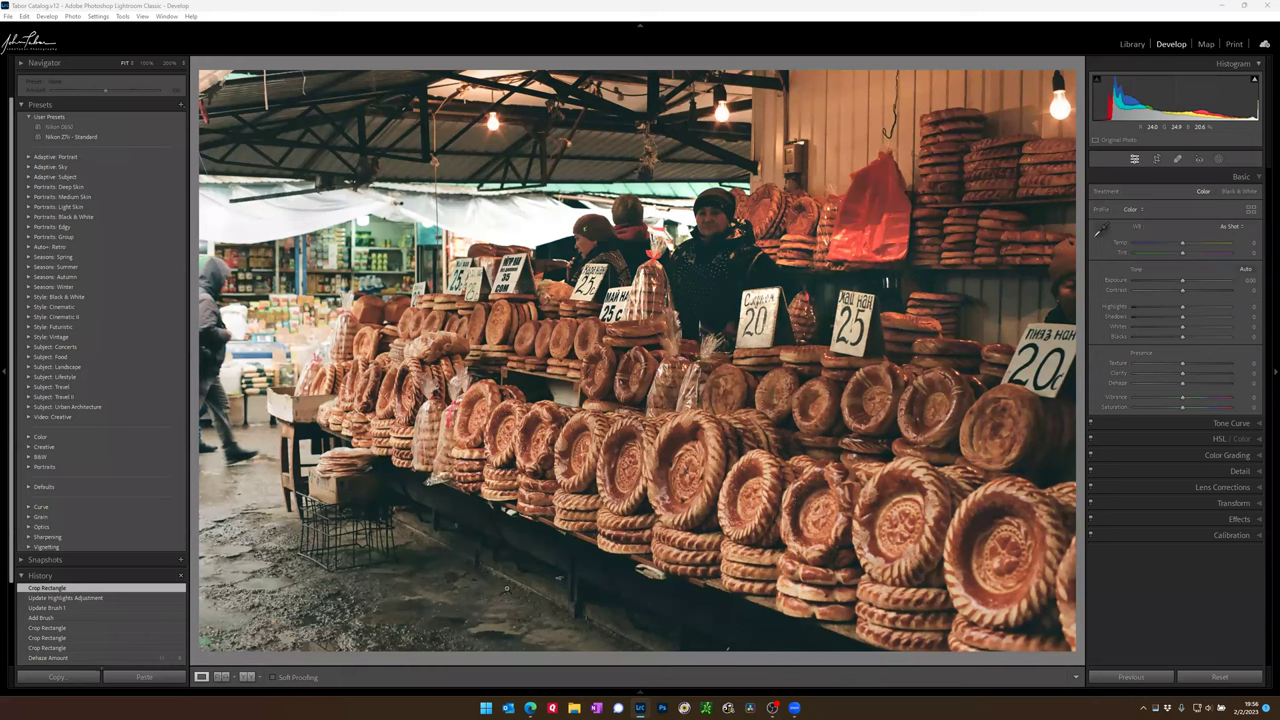
Step: Crop out most of the walking figure, unlock the aspect ratio and trim the roof area above the stall
click(1157, 158)
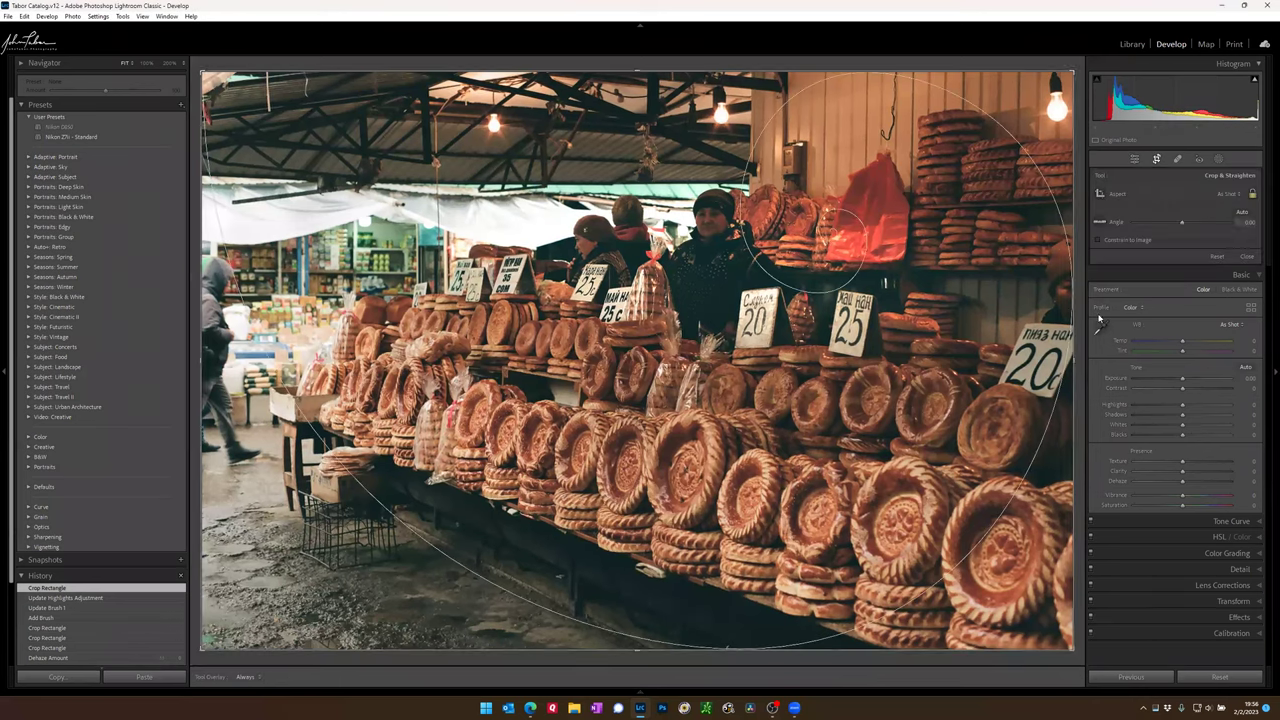
drag(204, 361, 230, 360)
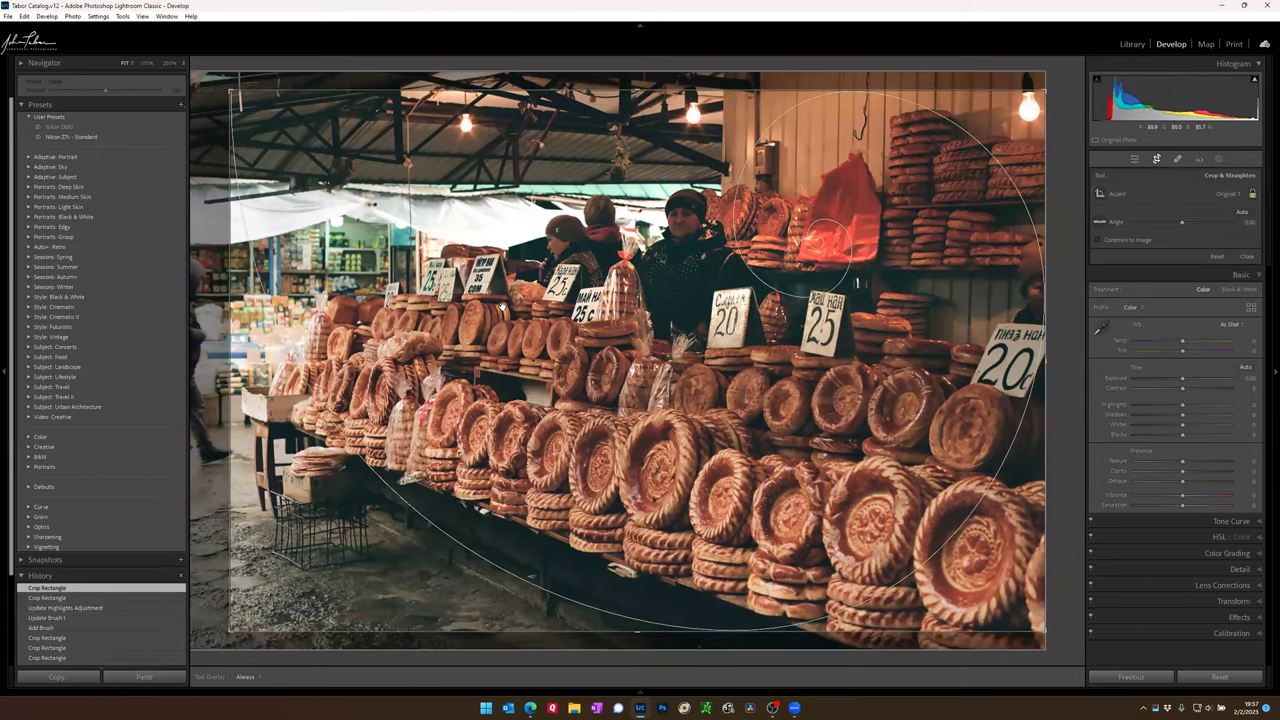
click(1252, 193)
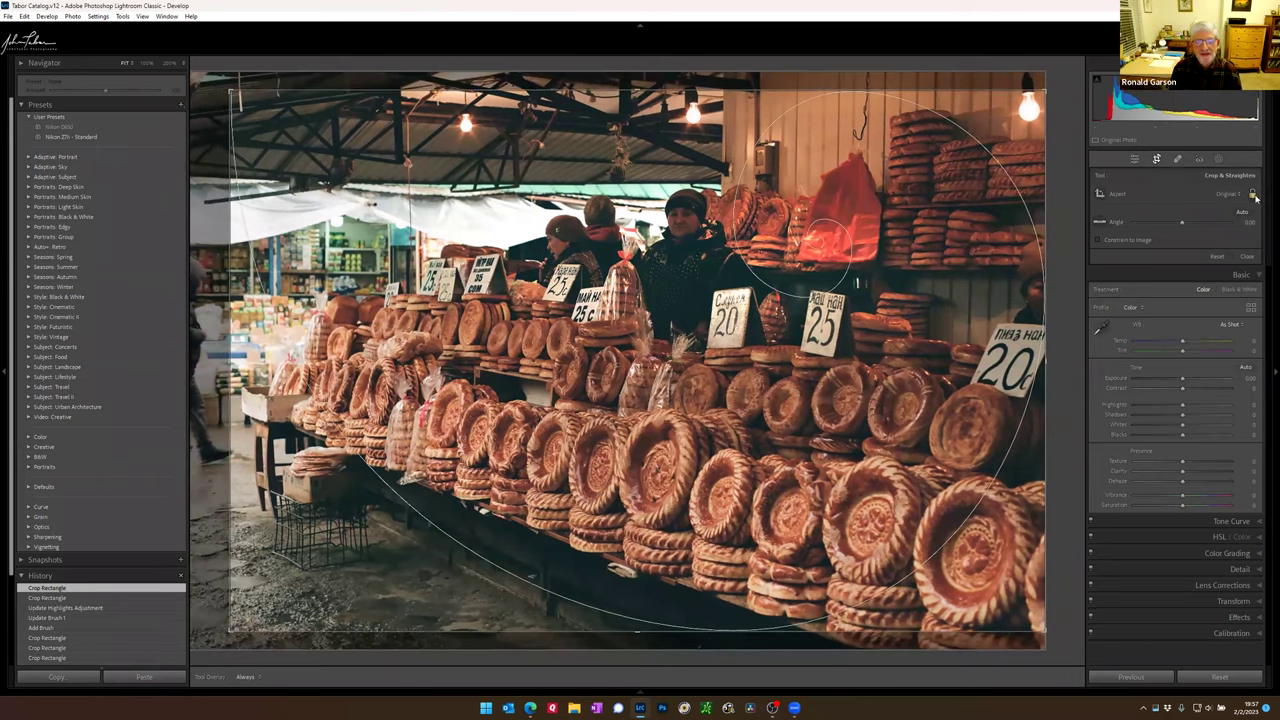
drag(641, 90, 622, 130)
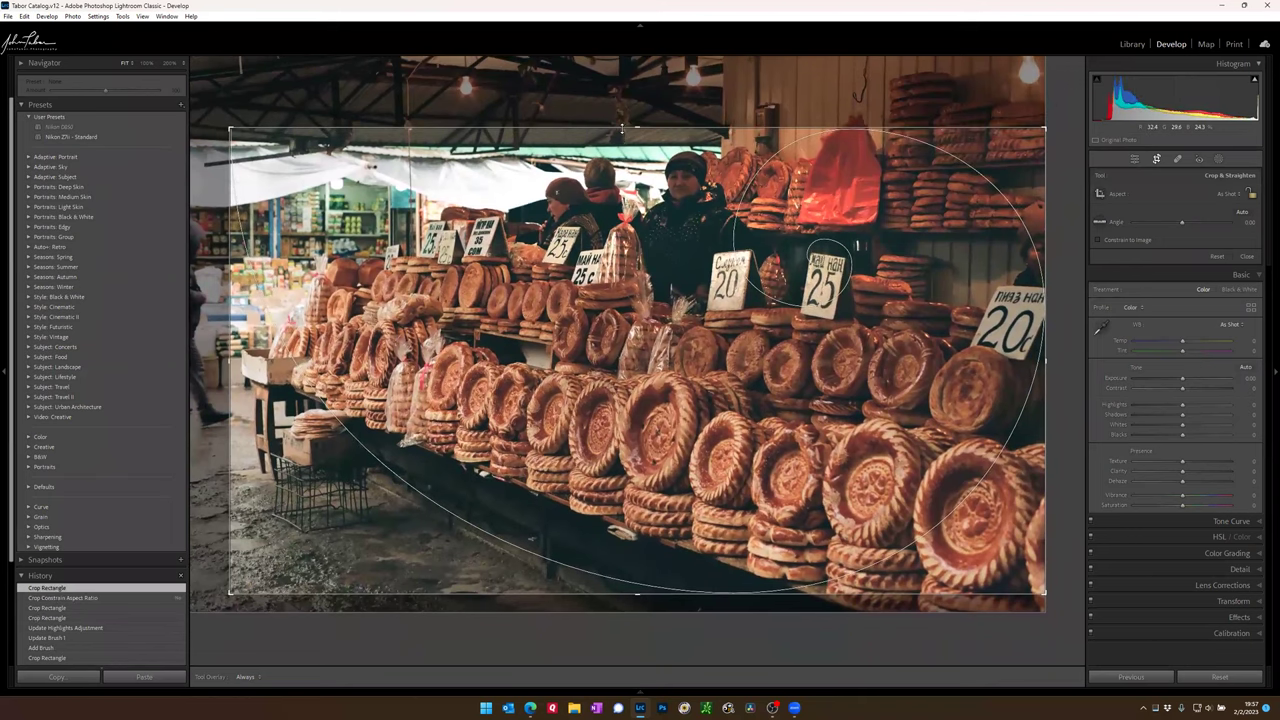
key(Return)
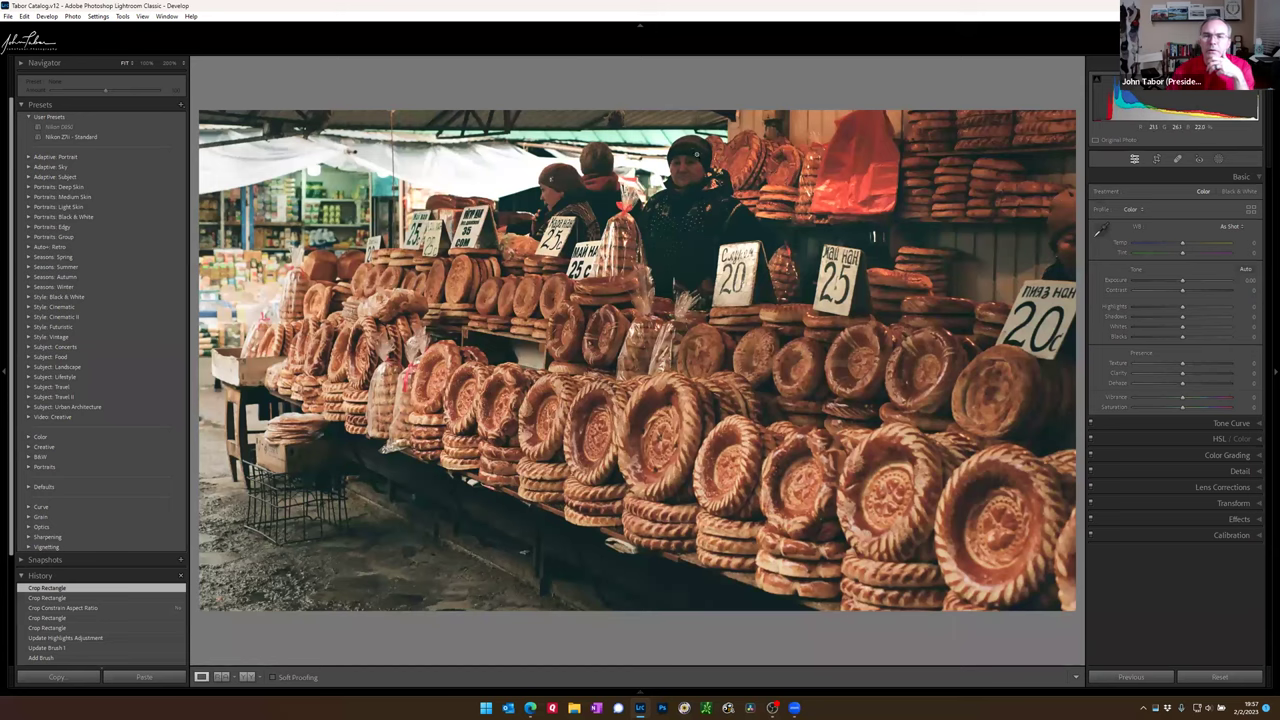
Step: Extend the crop's upper edge slightly to include more of the roof above the vendors
click(1157, 160)
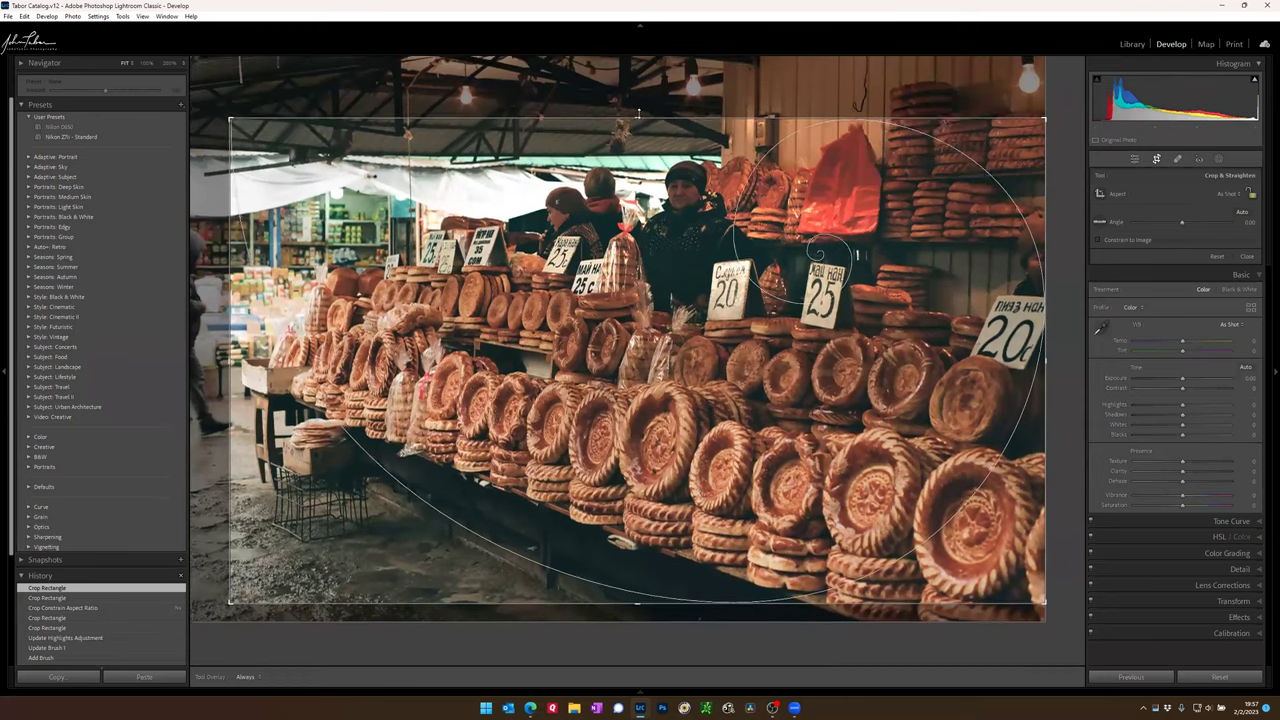
drag(638, 128, 638, 112)
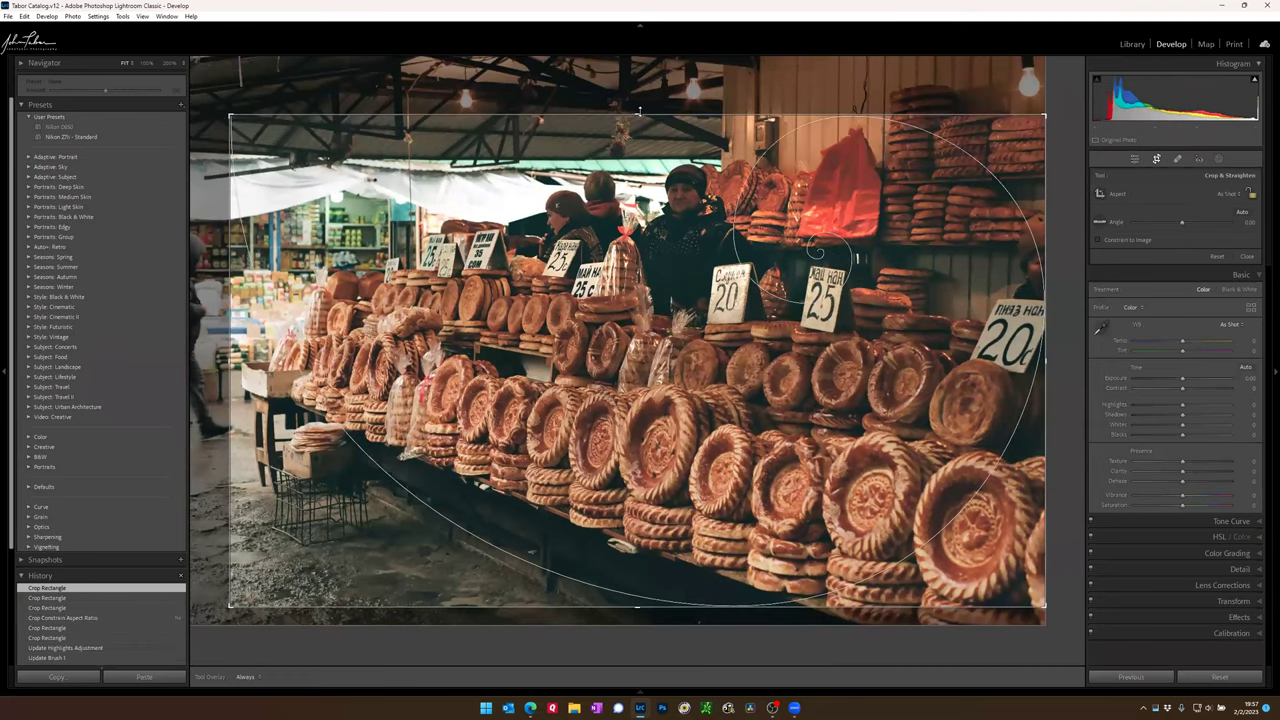
key(Return)
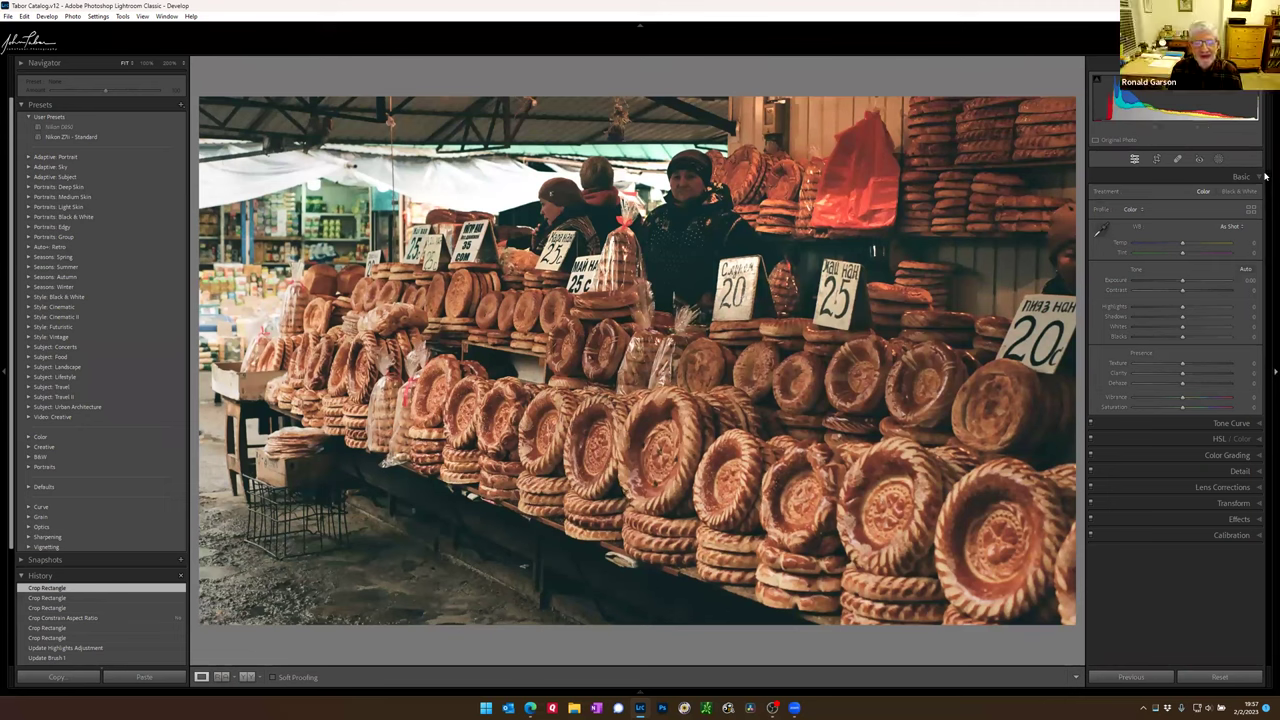
Step: Try a slight Exposure increase on the vendors' radial gradient mask and reset its Exposure to 0
click(1218, 158)
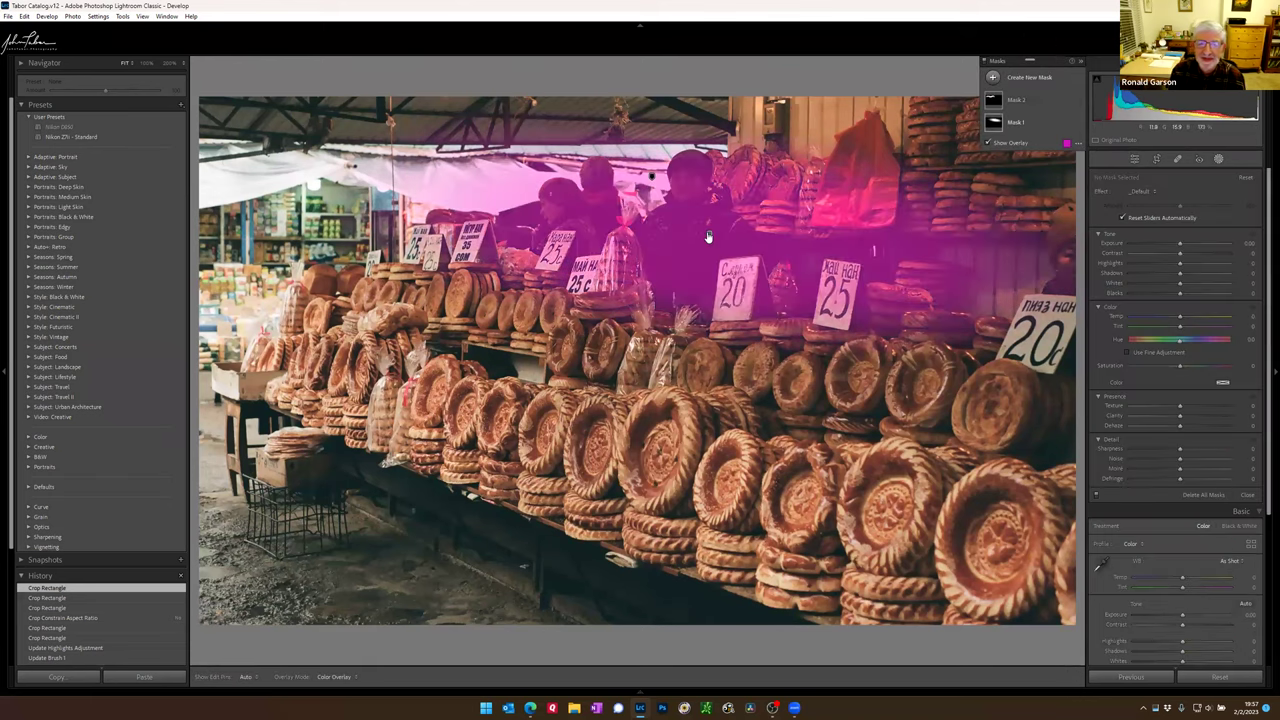
click(707, 237)
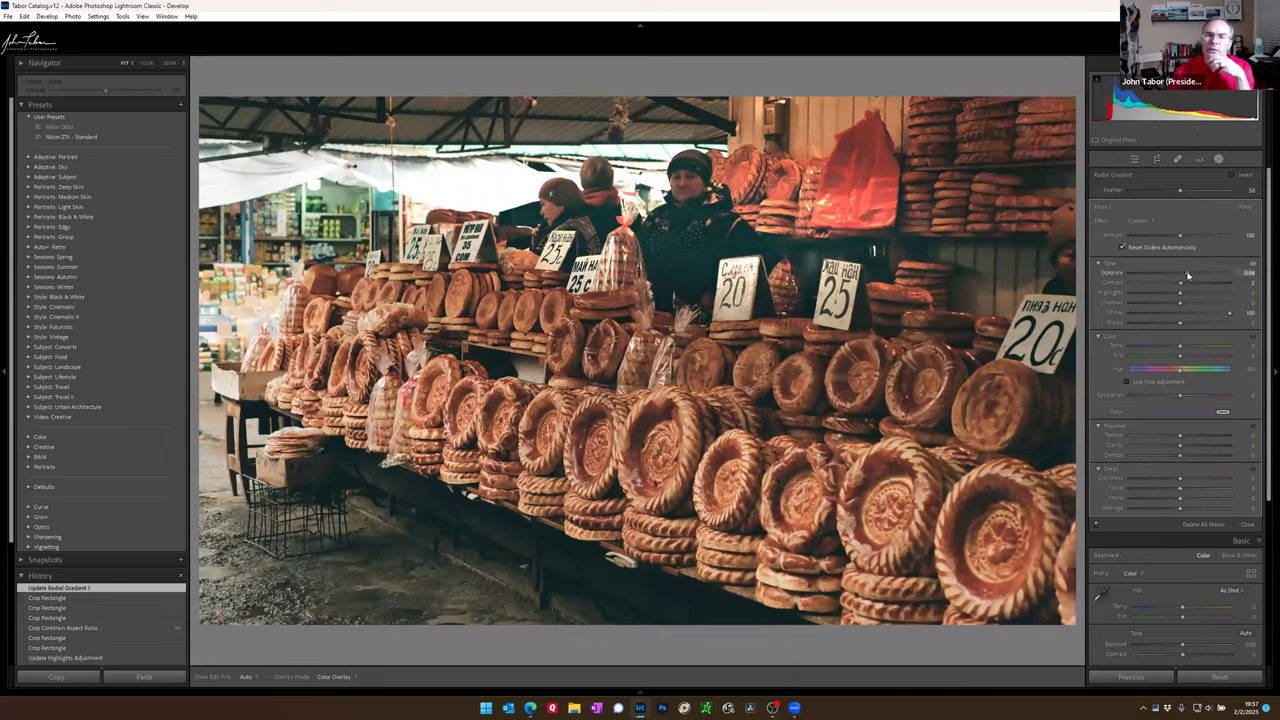
click(1188, 275)
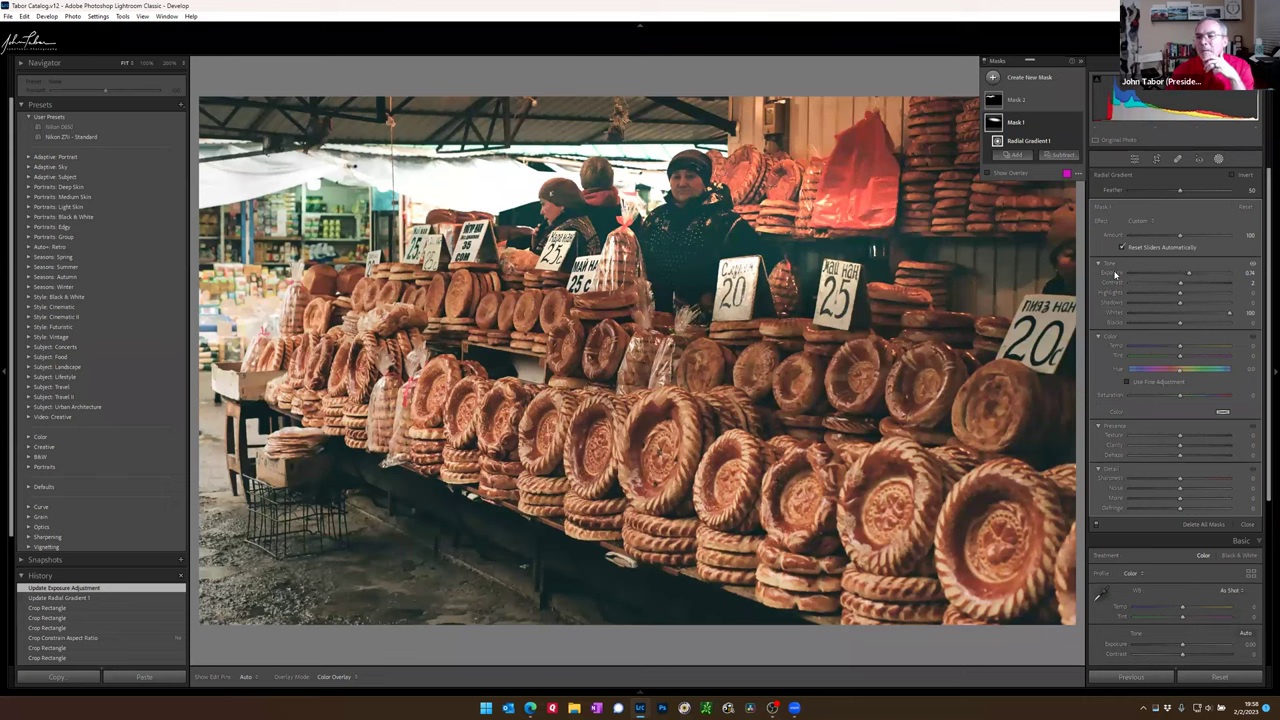
double_click(1115, 275)
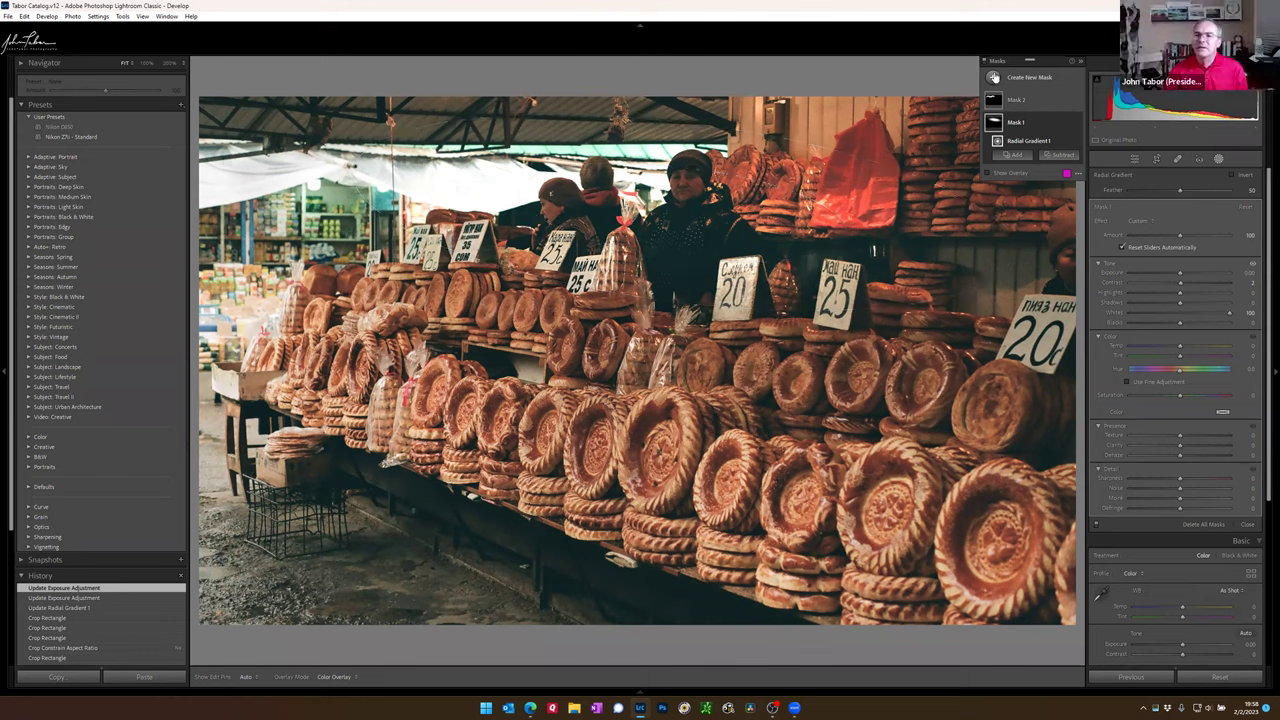
Step: Paint a new brush mask over the middle vendor's face, set its Whites to 100 and raise its Exposure slightly
click(1004, 80)
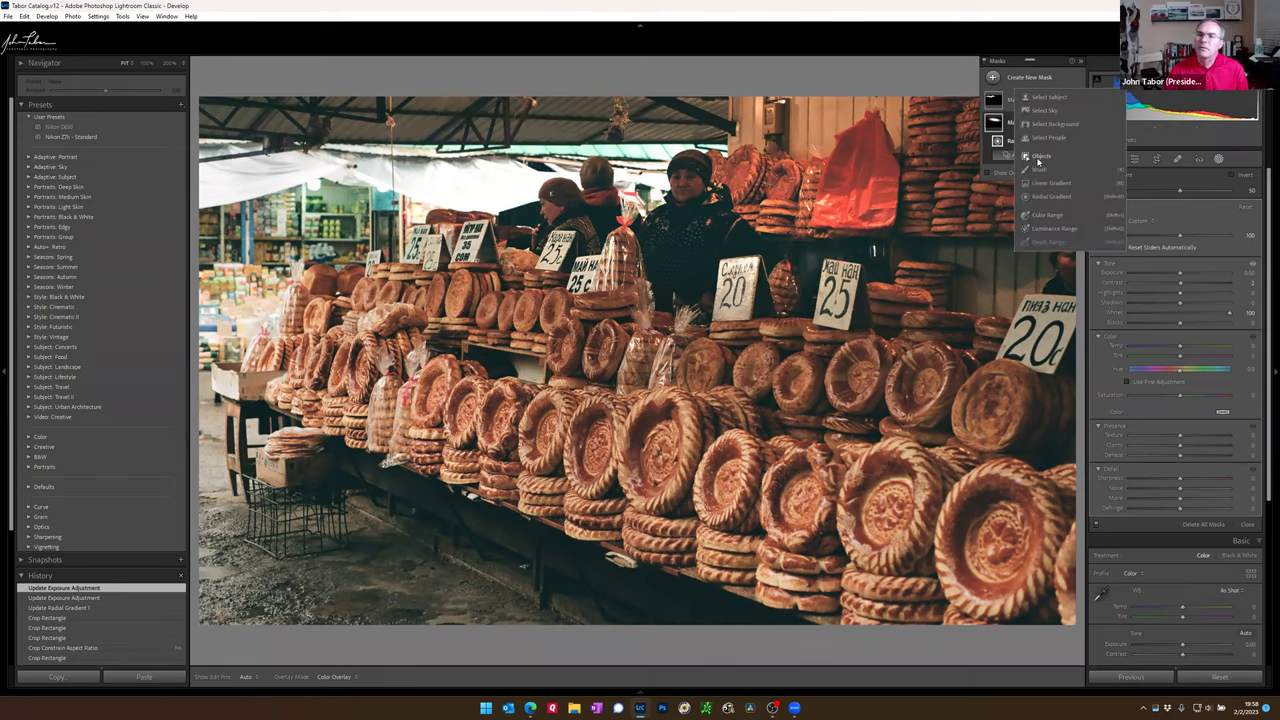
click(1048, 196)
key(k)
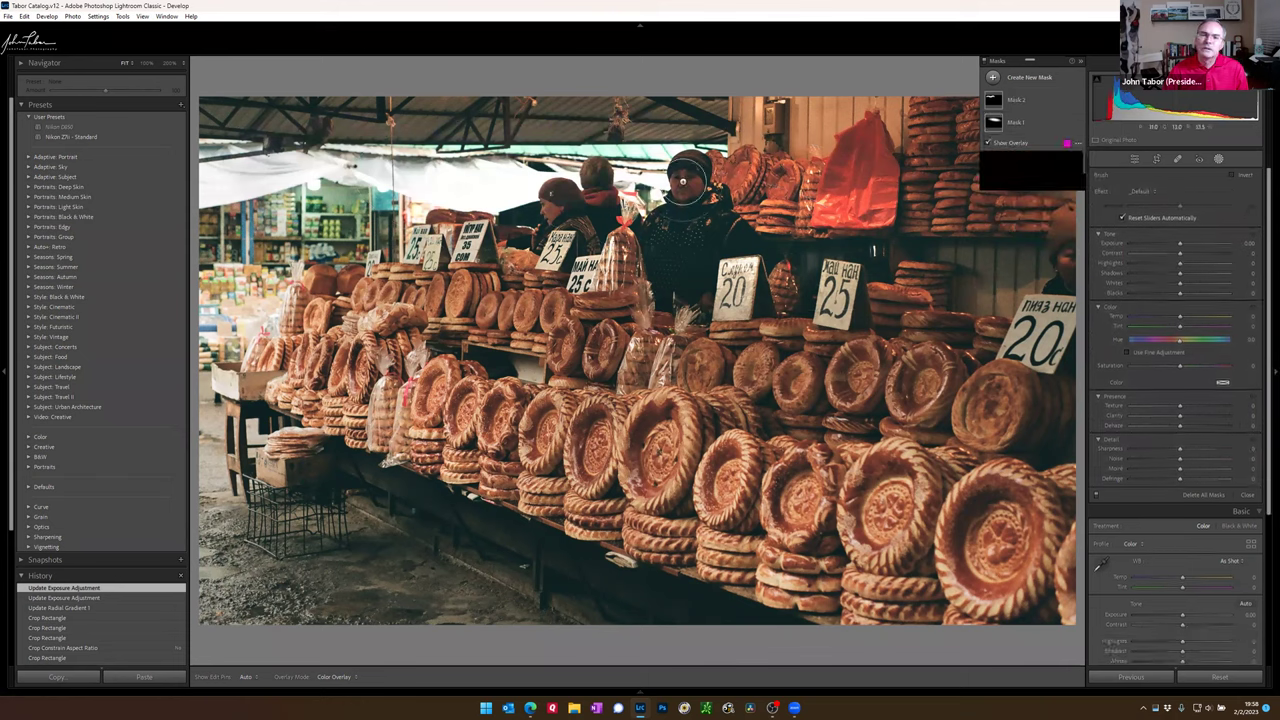
drag(684, 170, 692, 192)
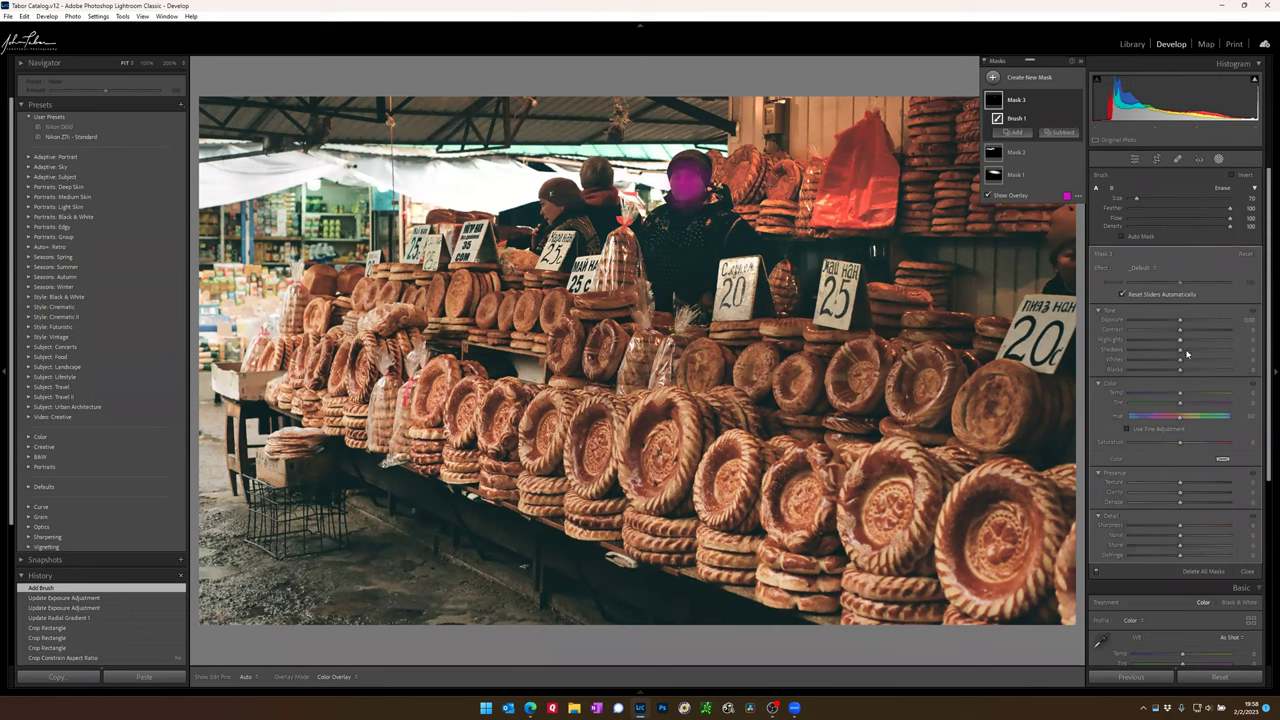
drag(1181, 360, 1264, 355)
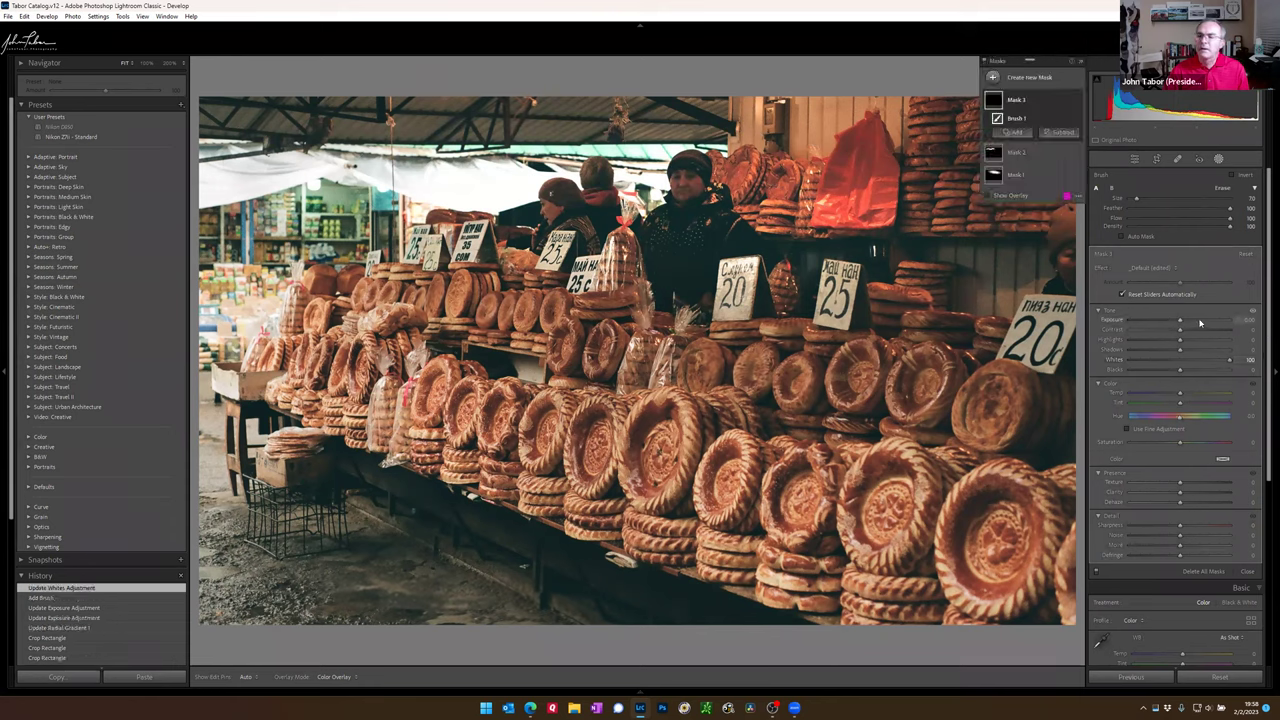
drag(1180, 322, 1183, 321)
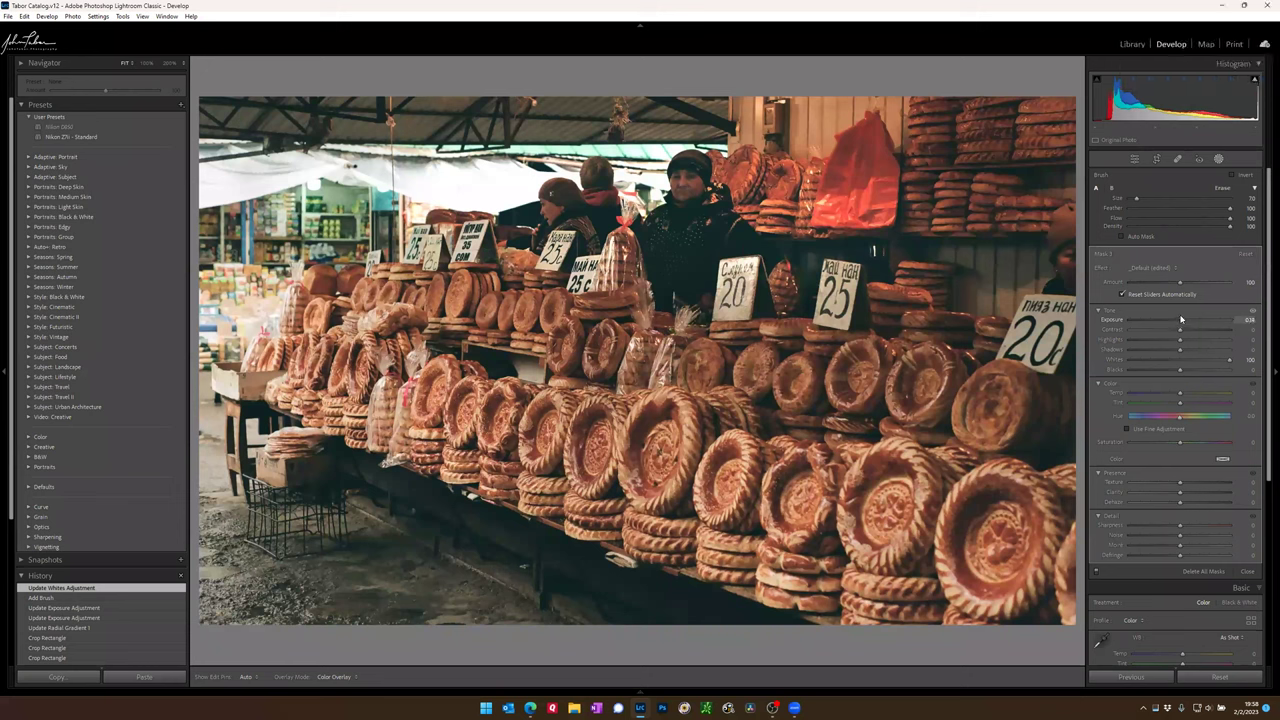
drag(1181, 319, 1181, 320)
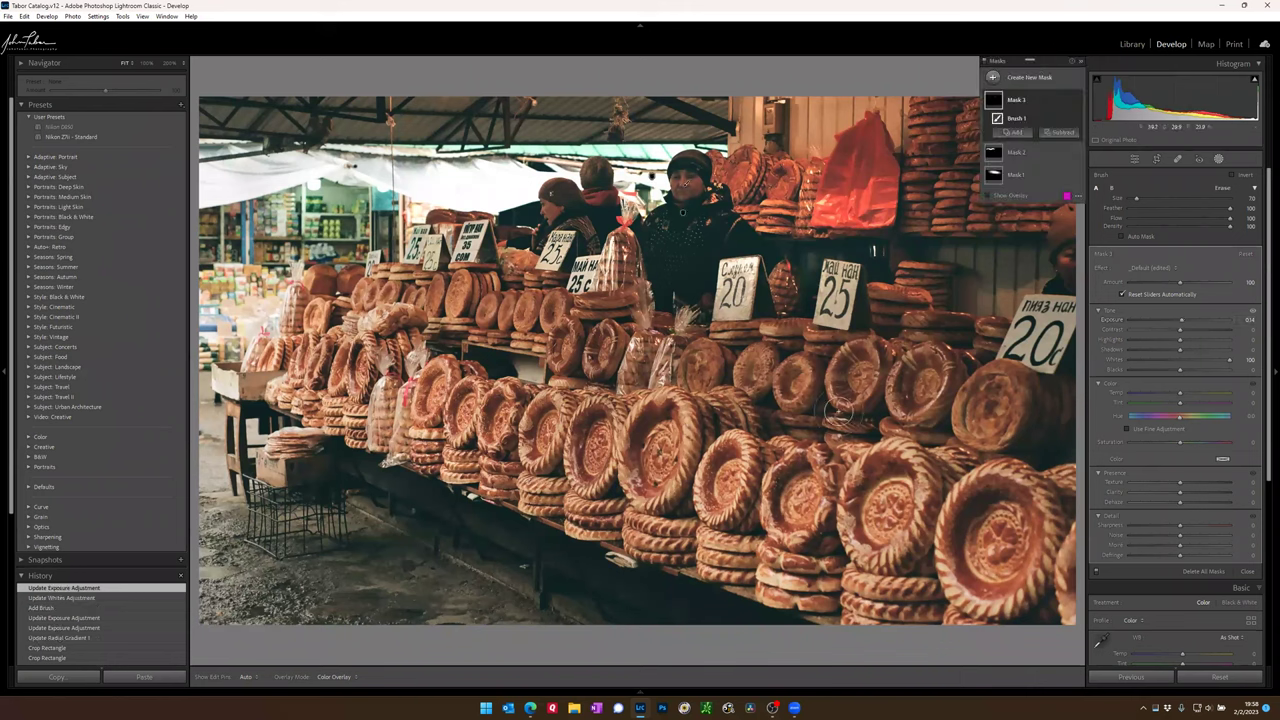
Step: Select the brush mask over the bright awnings and try a Dehaze adjustment on it
click(681, 184)
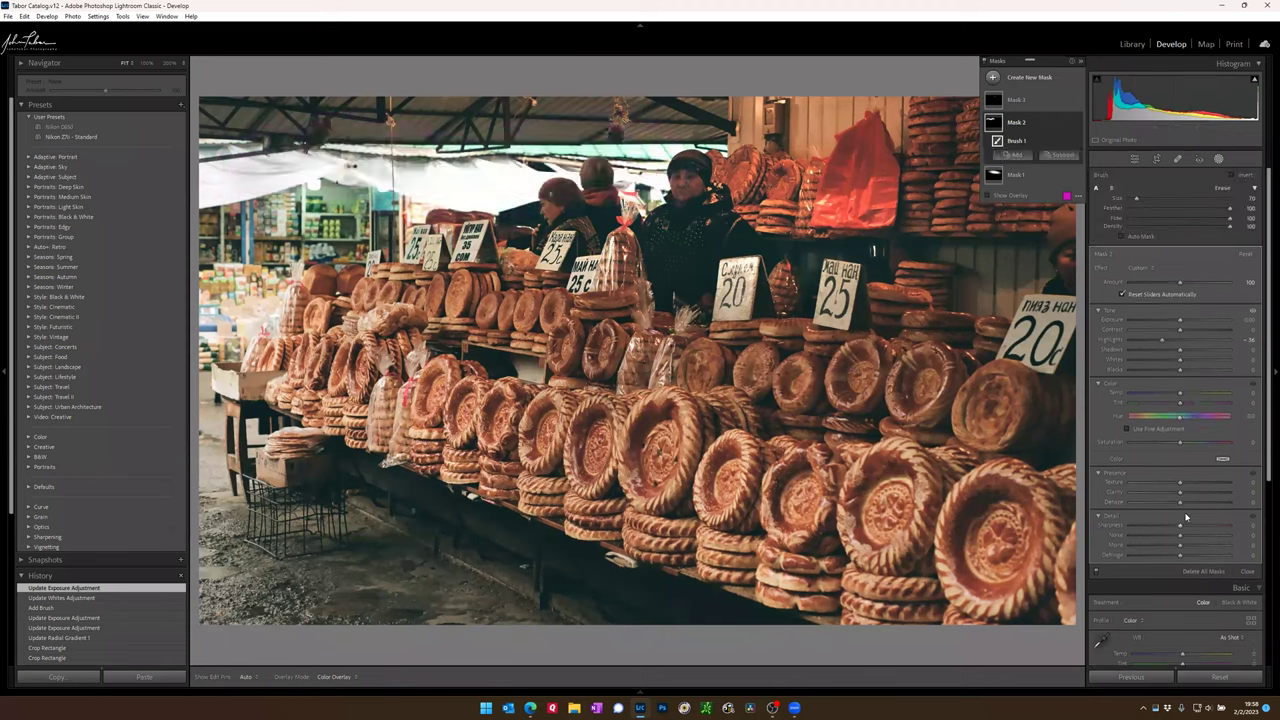
drag(1179, 503, 1179, 497)
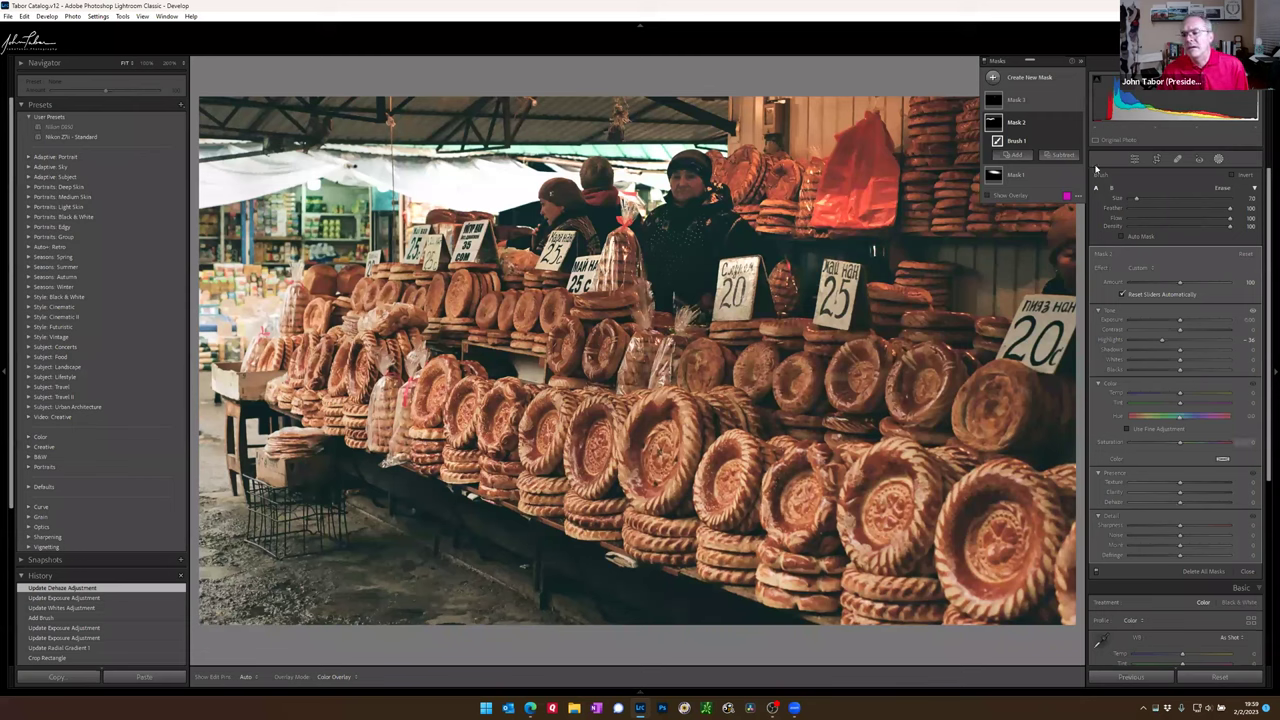
Step: Finish the mask editing and raise the whole bread market photo's Dehaze slightly above zero
click(1135, 159)
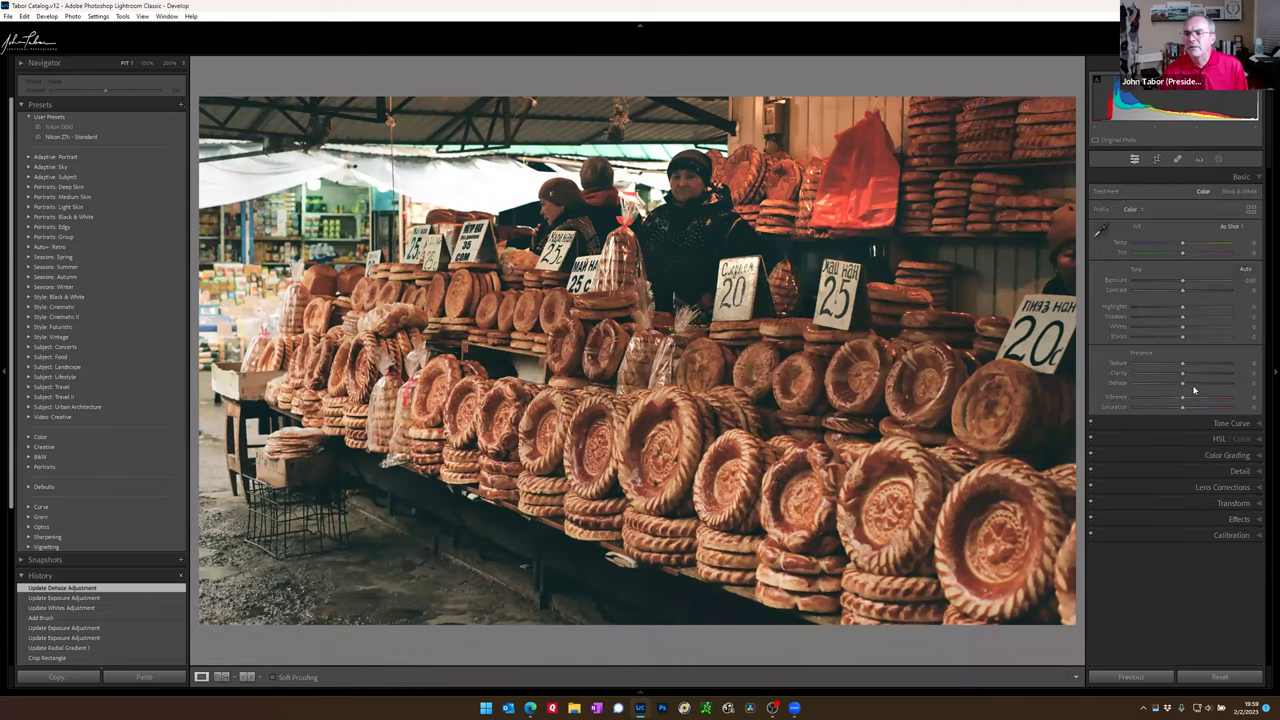
drag(1184, 387, 1211, 390)
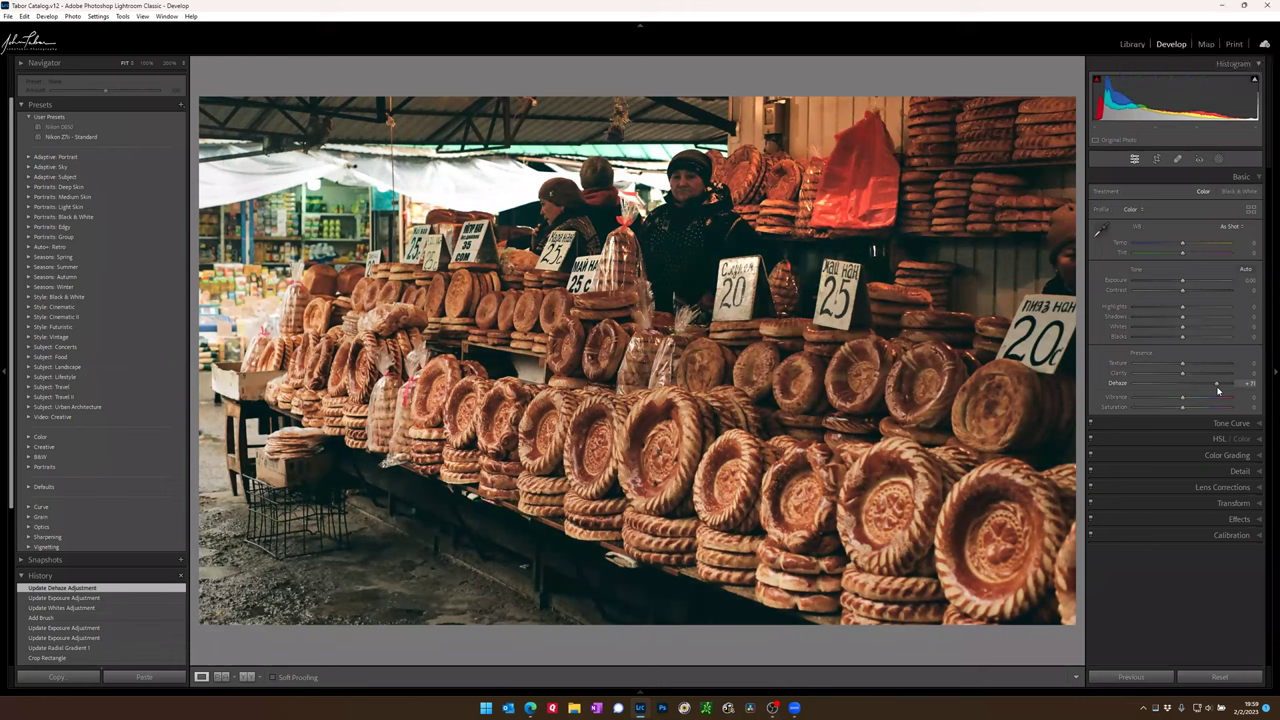
drag(1217, 390, 1187, 391)
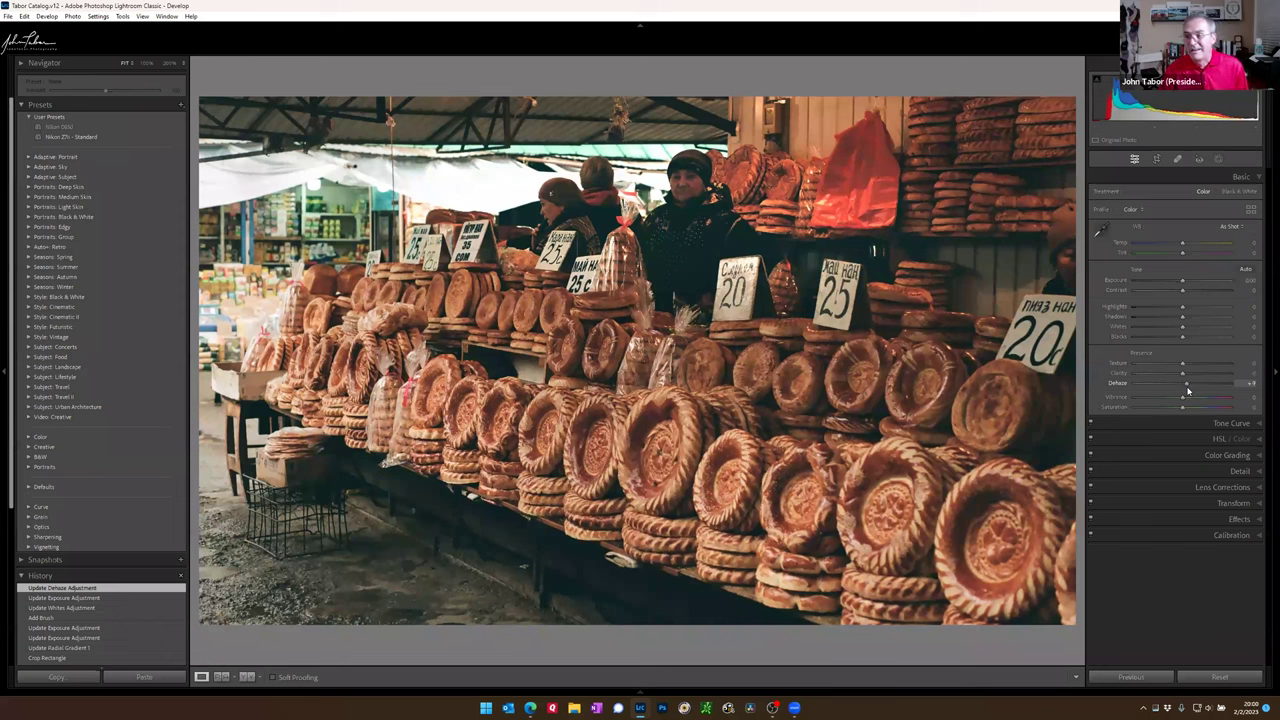
drag(1187, 390, 1187, 390)
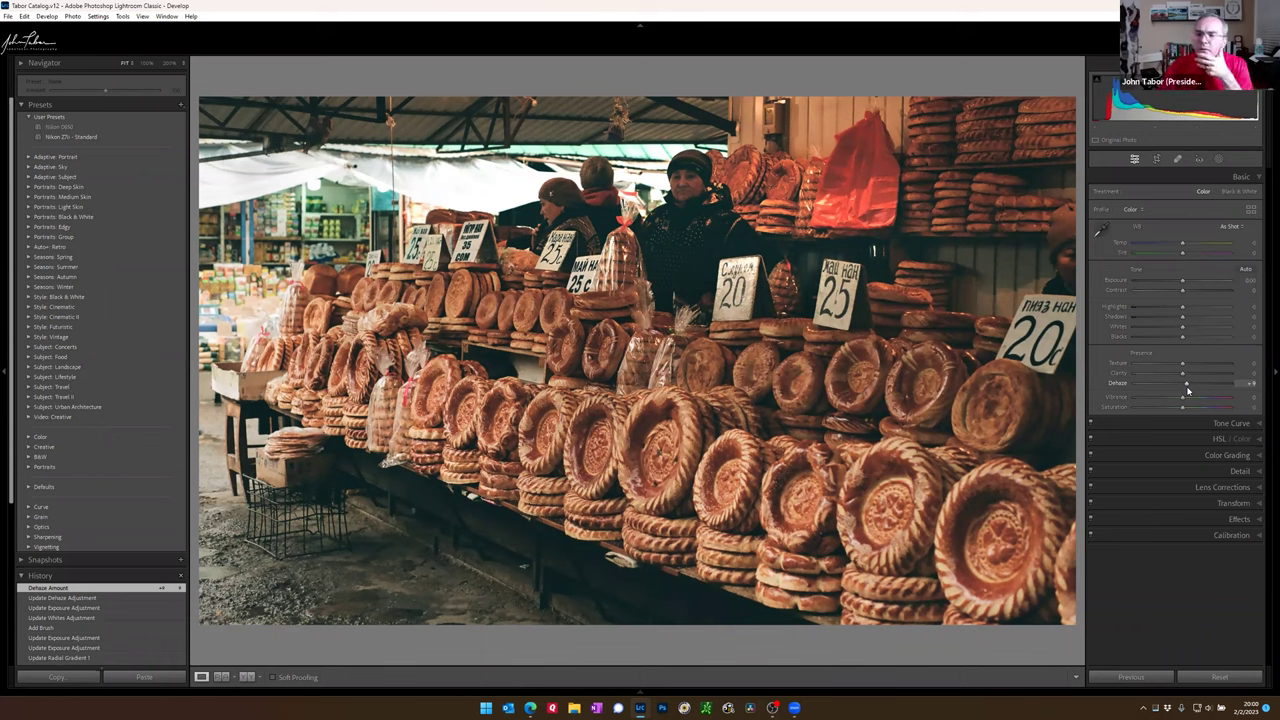
Step: Try a white balance sampled from the "20" price sign with Temp reset to 0, and undo both changes
click(1101, 229)
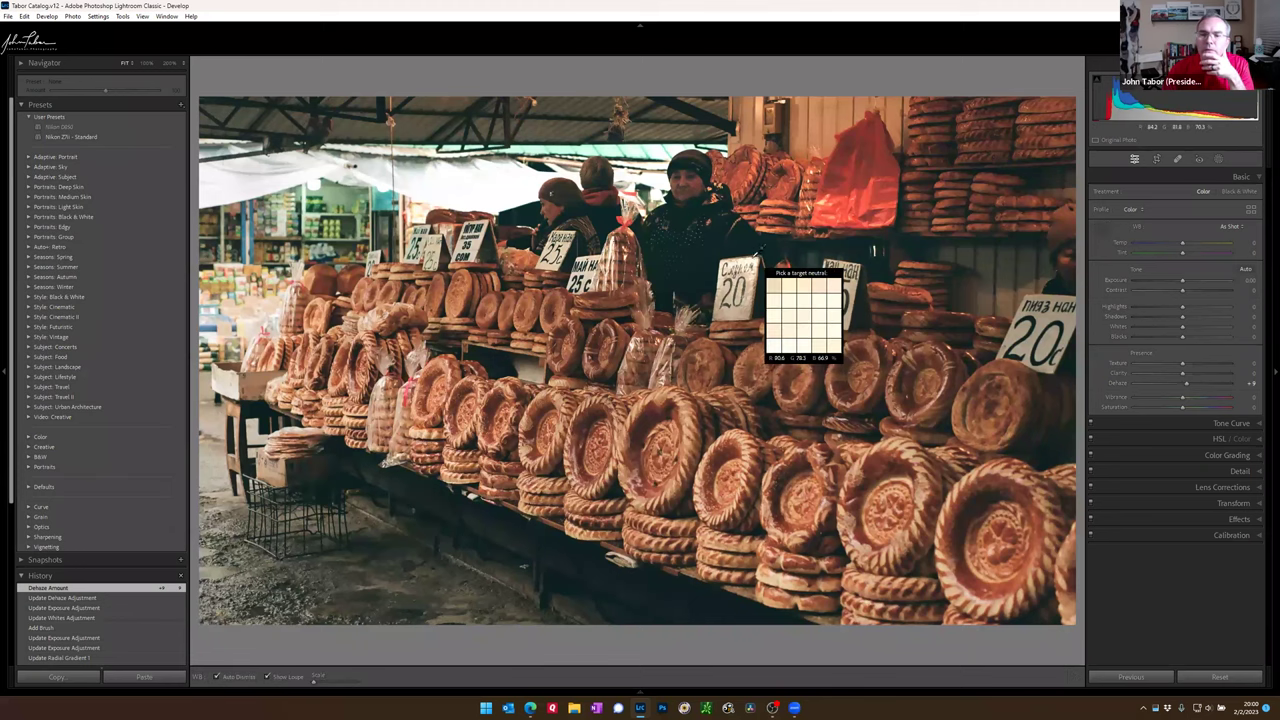
click(752, 256)
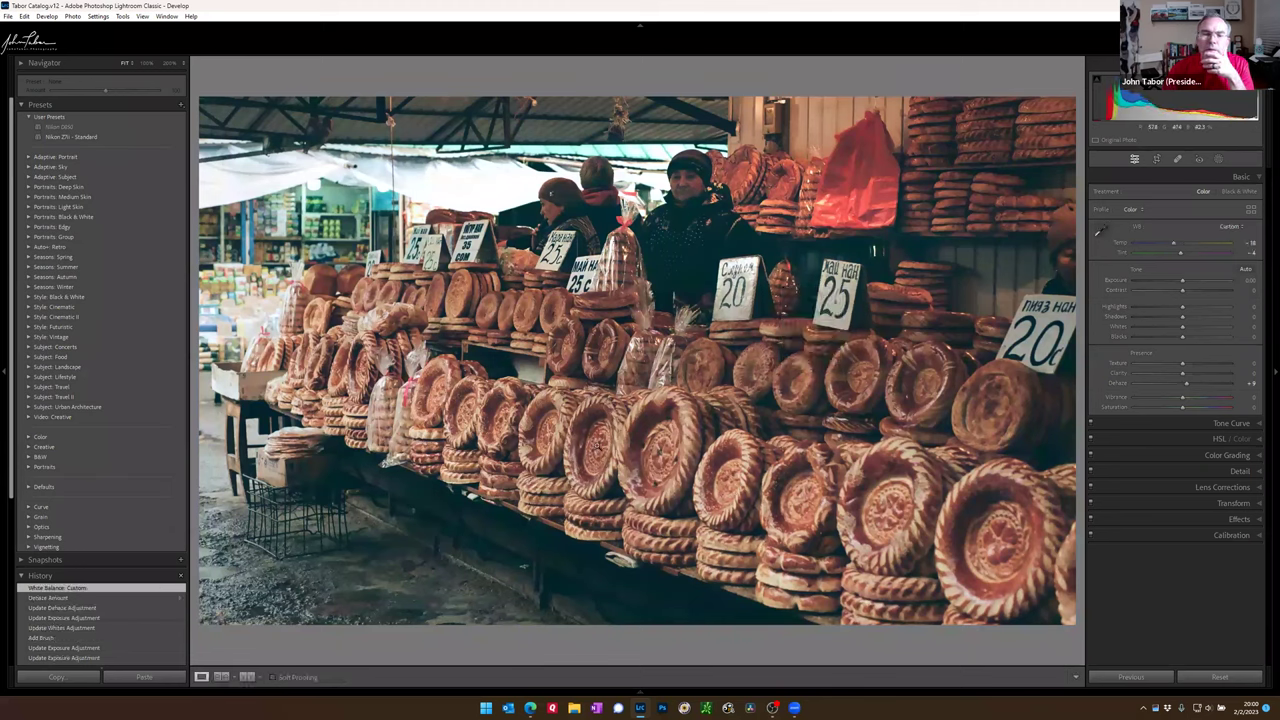
double_click(1176, 247)
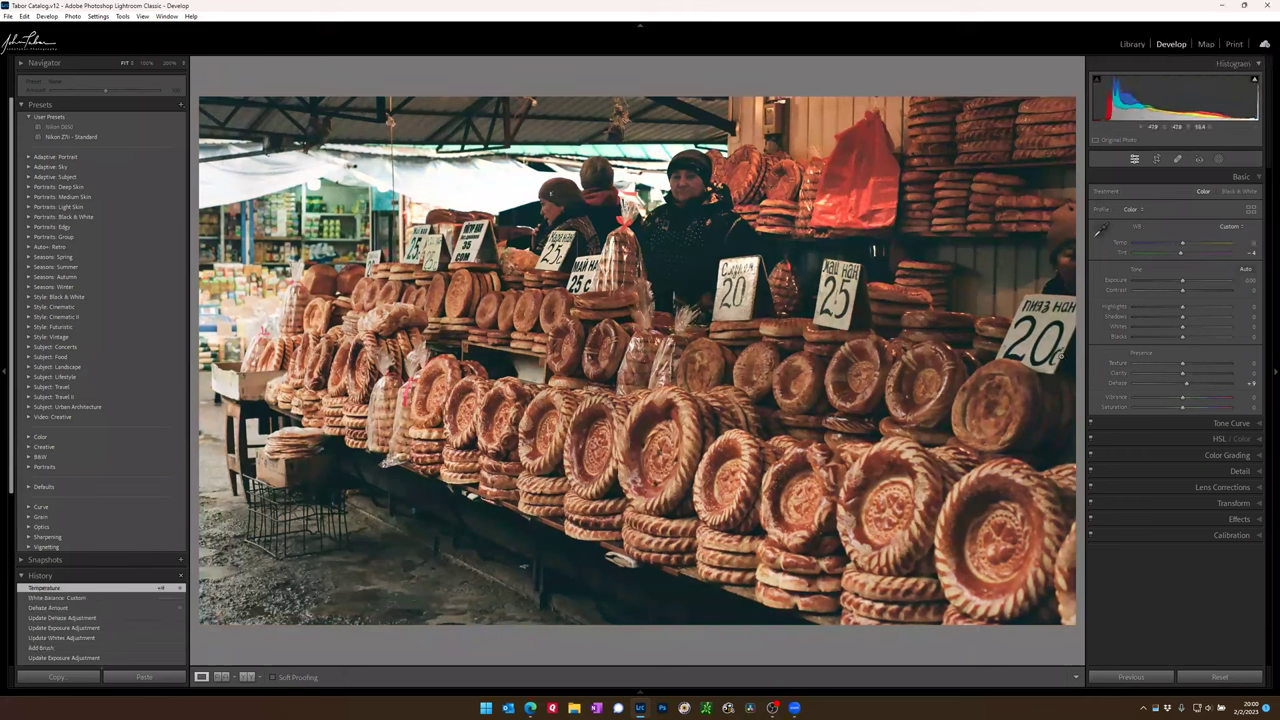
key(ctrl+z)
key(ctrl+z)
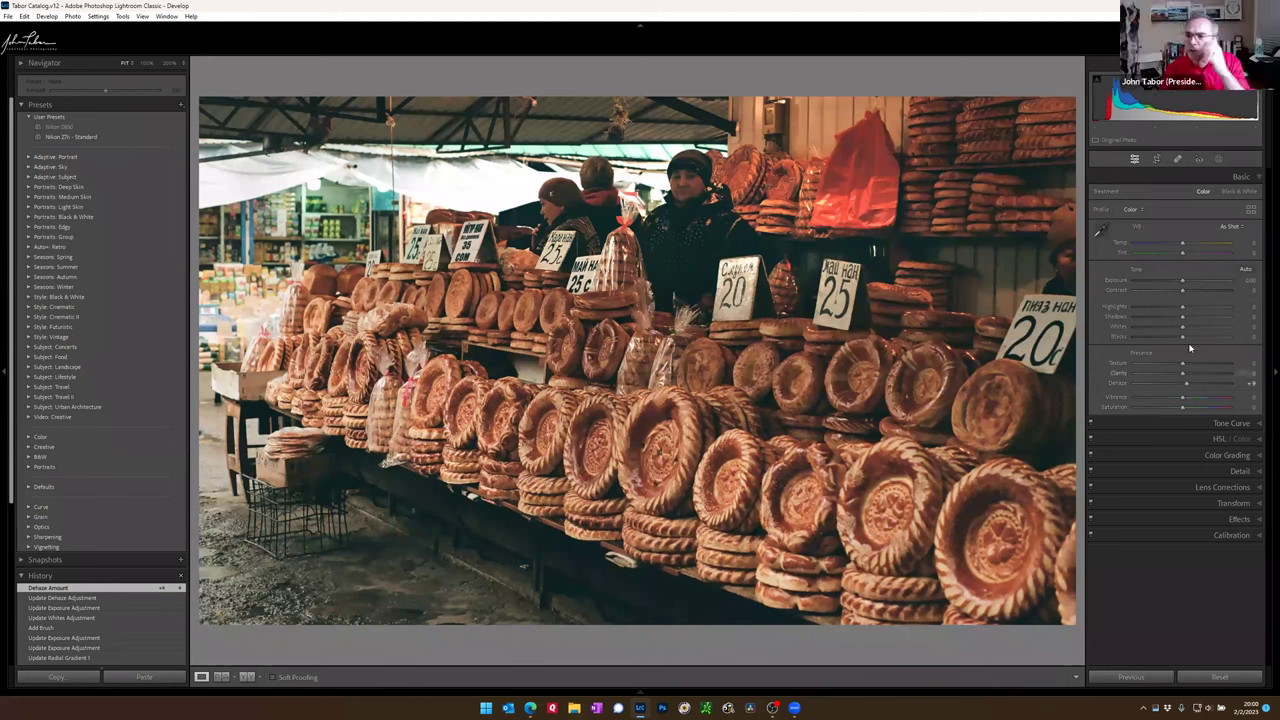
Step: Sharpen the market photo with an Amount of 33 and edge Masking of 77, checking the masking preview
click(1228, 470)
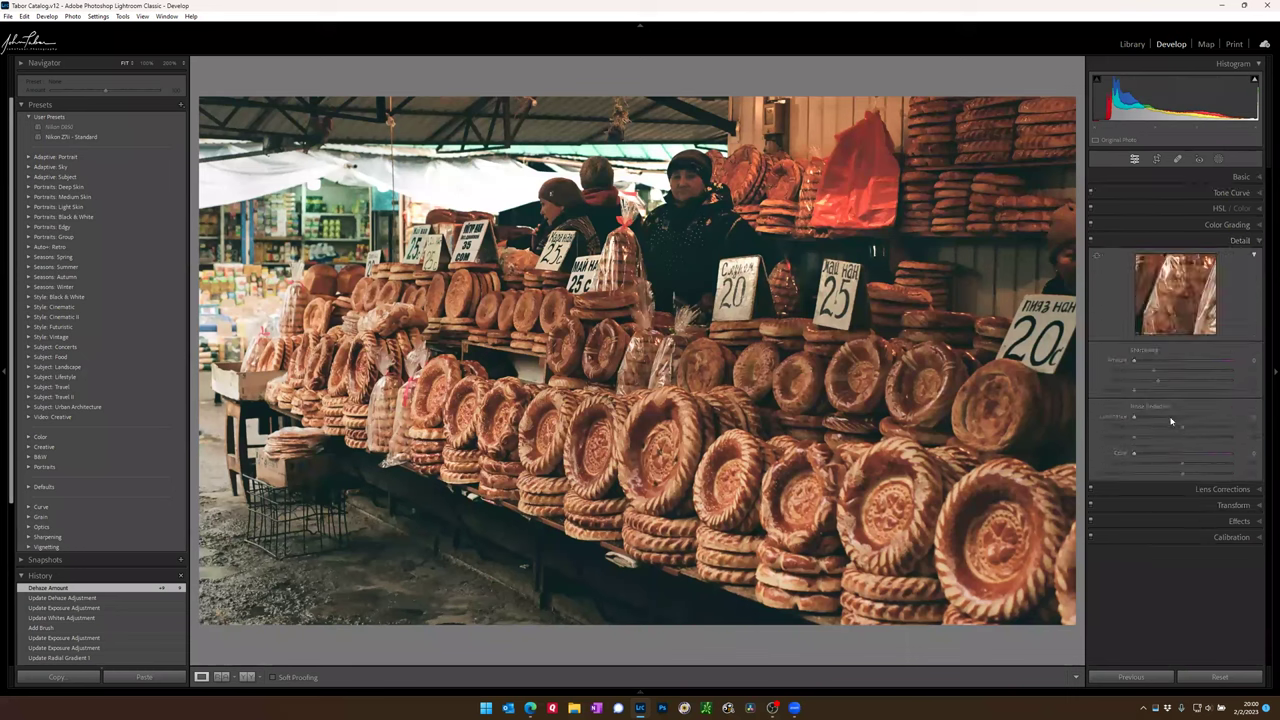
mouse_move(1135, 362)
mouse_down()
mouse_move(1206, 356)
mouse_move(1135, 363)
mouse_up()
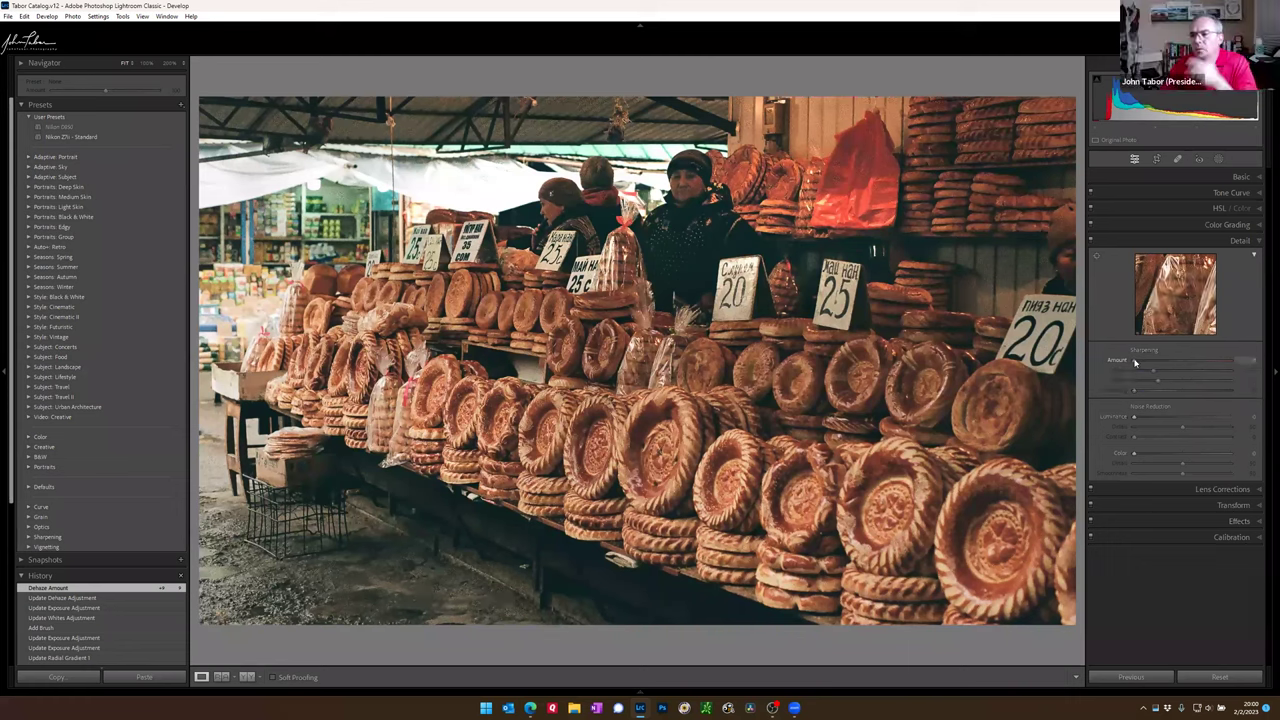
alt+click(1135, 362)
drag(1135, 362, 1213, 378)
alt+click(1136, 392)
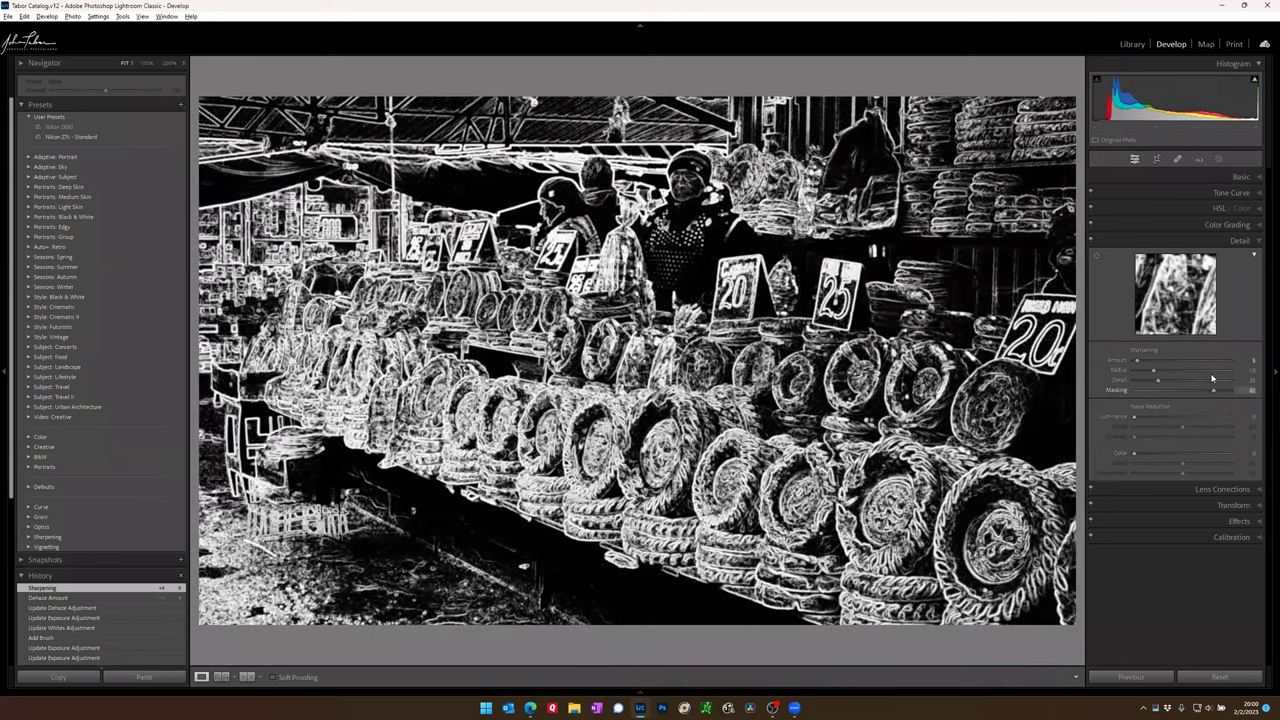
alt+drag(1212, 378, 1207, 381)
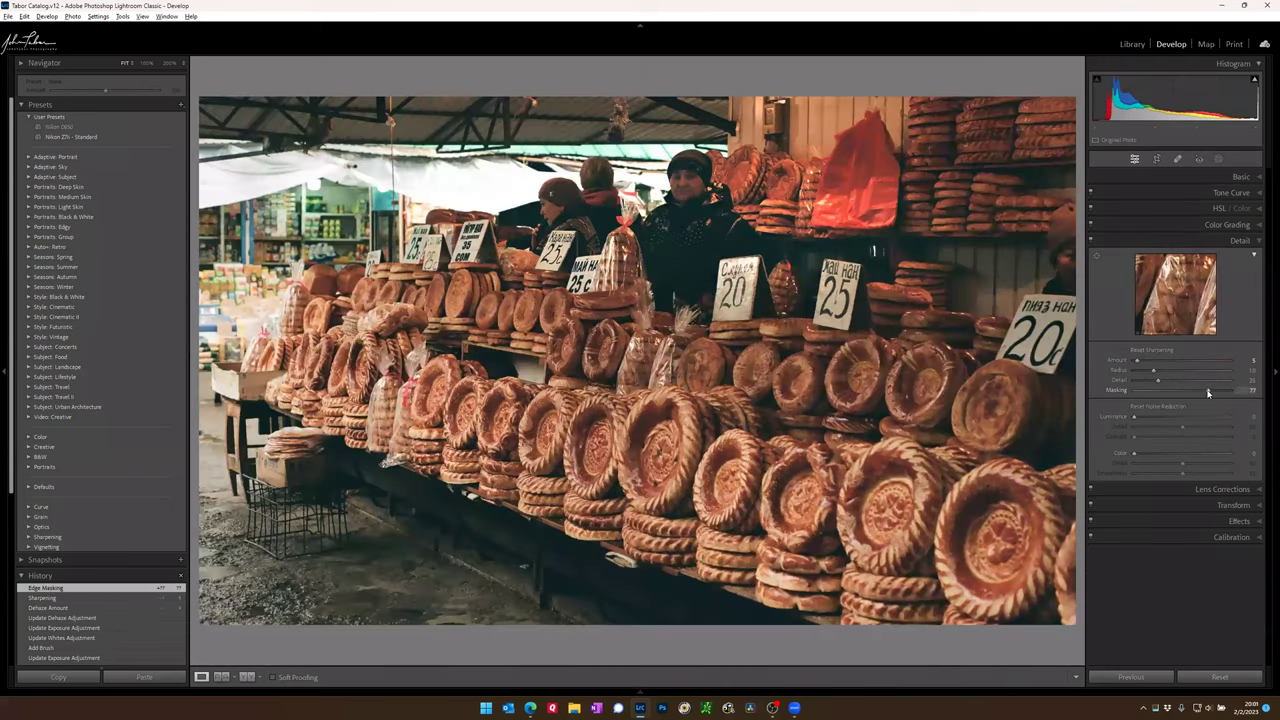
mouse_move(1137, 361)
mouse_down()
mouse_move(1175, 362)
mouse_move(1156, 366)
mouse_up()
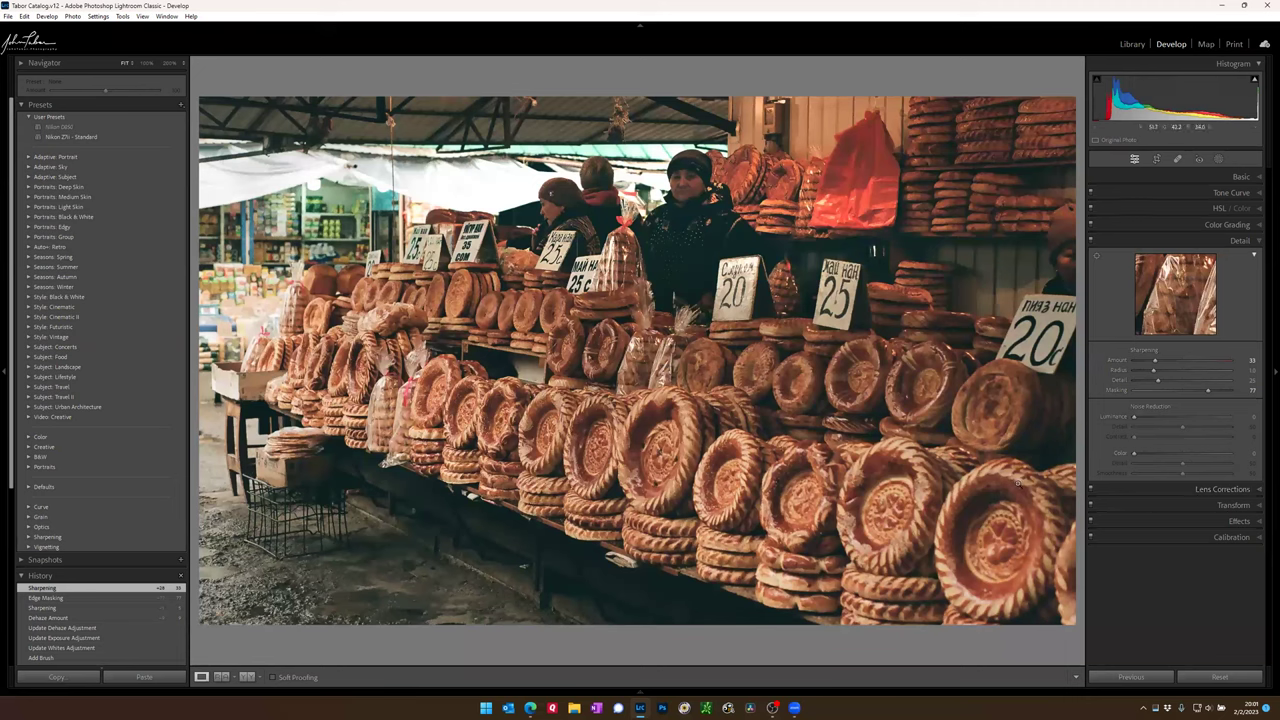
Step: Try a slightly cooler Temp on the market photo and return it to 0
click(1240, 177)
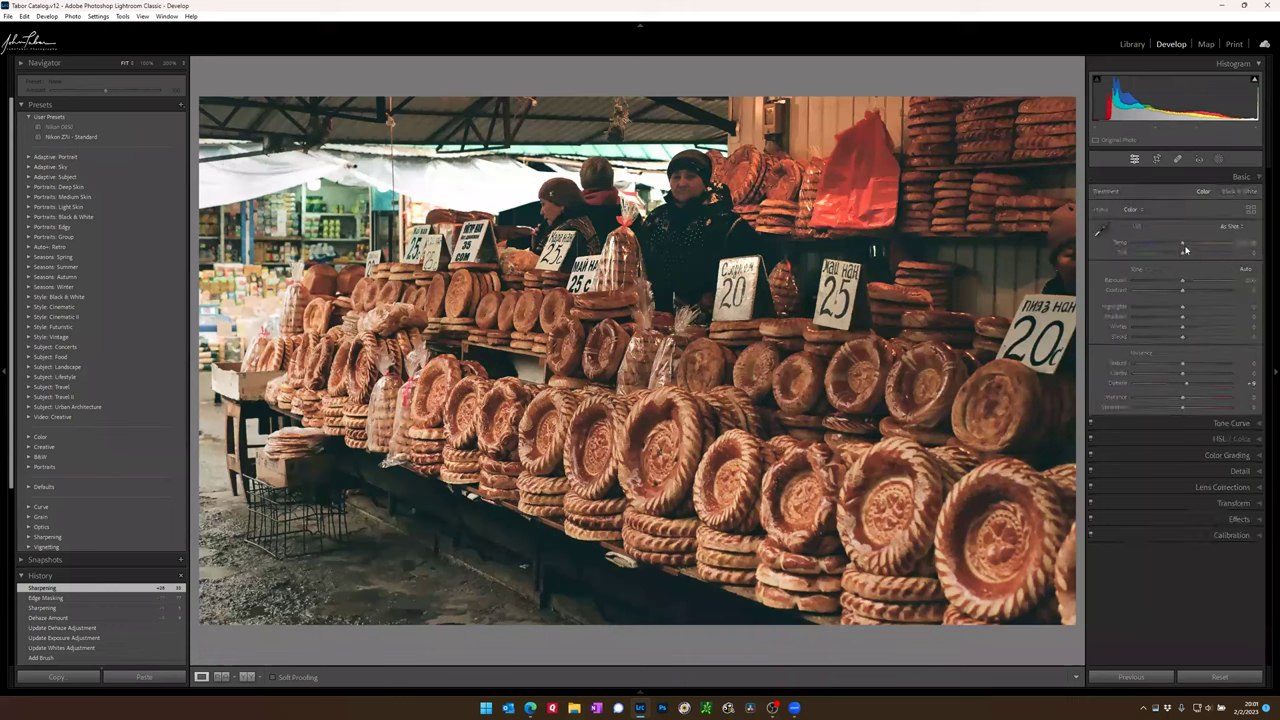
drag(1181, 244, 1179, 244)
drag(1180, 243, 1183, 245)
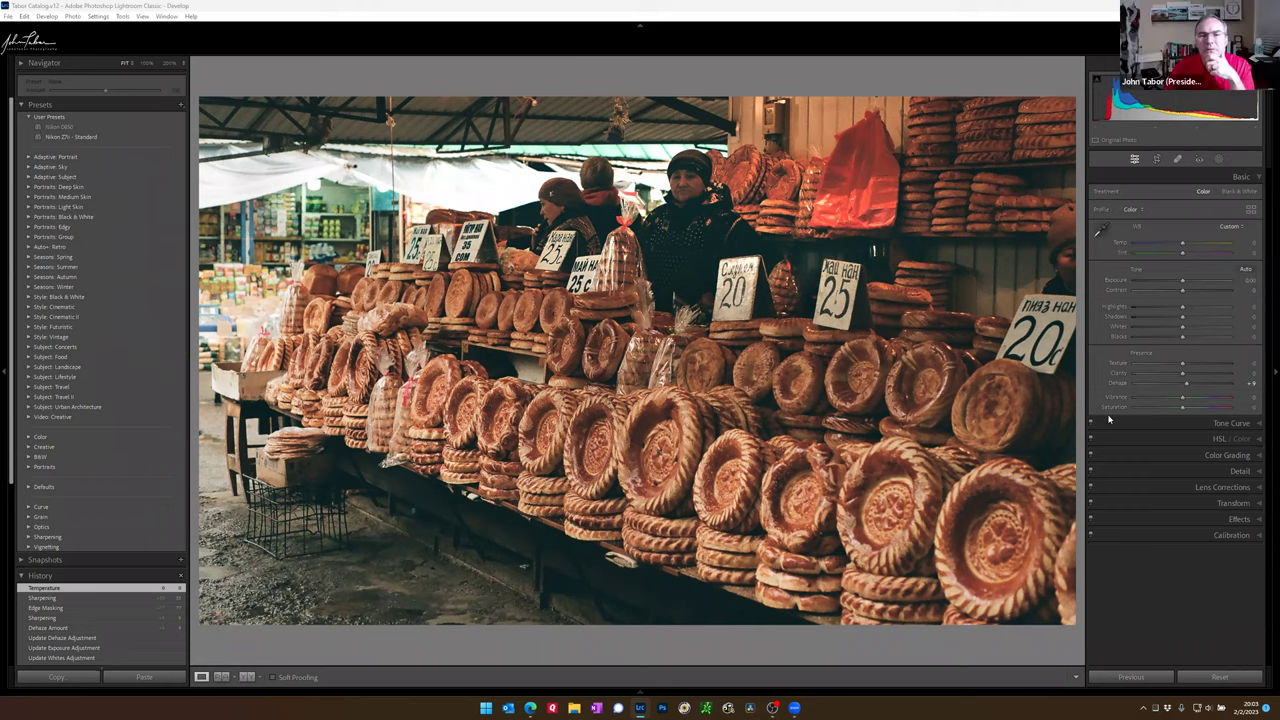
Step: Go to the next photo, the hawk on the branch, and briefly show its file name and exposure information
key(Right)
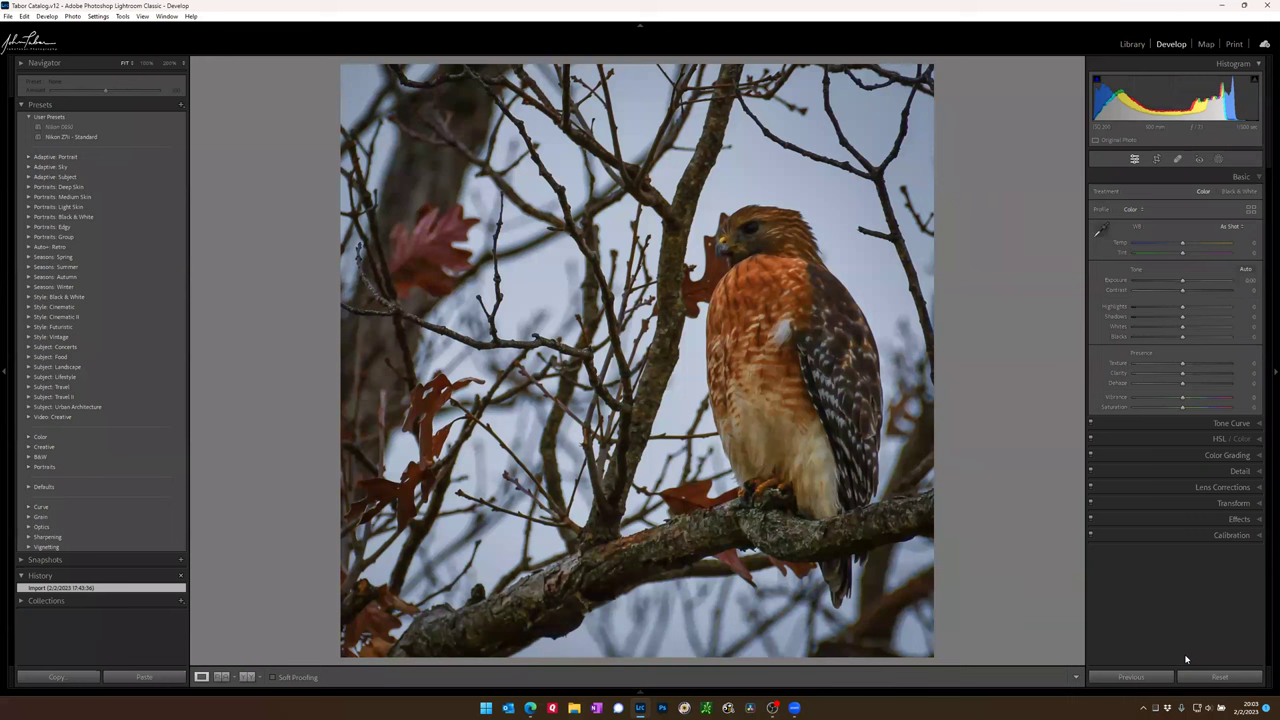
key(i)
key(i)
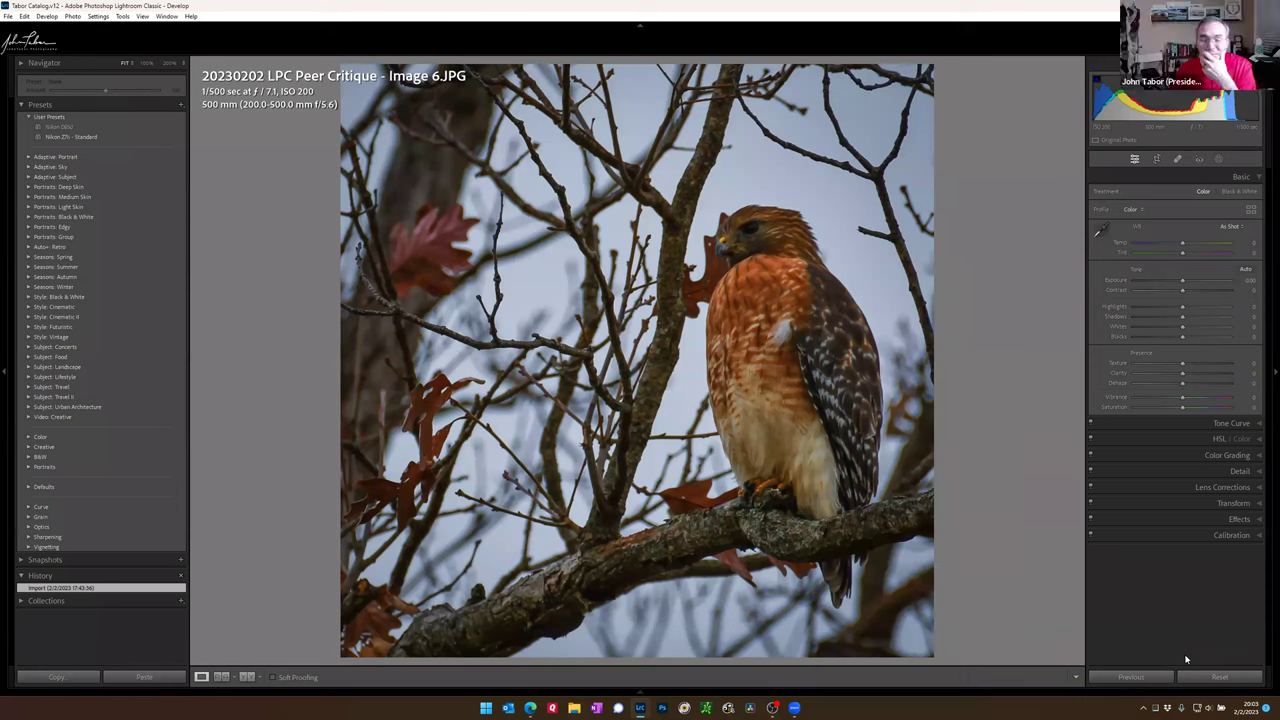
key(i)
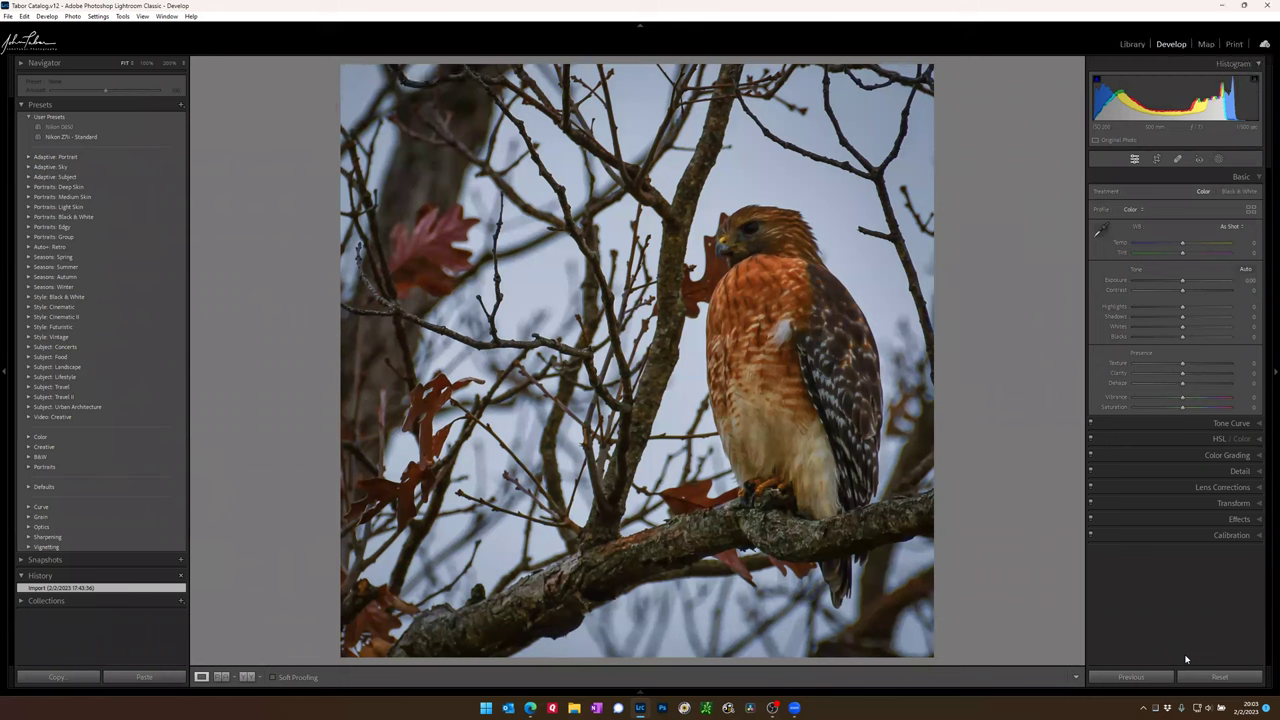
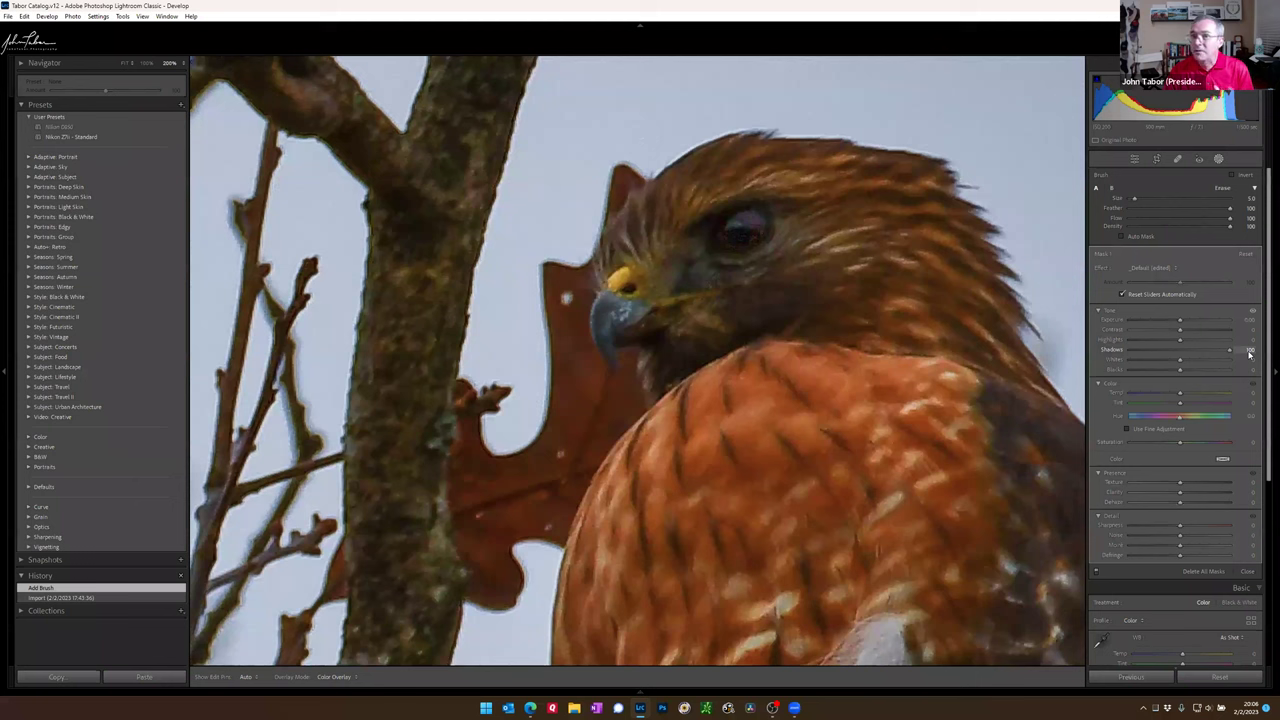
Step: Set Shadows to 59 on the brush mask over the hawk's eye, view the whole photo and close masking
mouse_move(1229, 350)
mouse_down()
mouse_move(1198, 358)
mouse_move(1212, 357)
mouse_up()
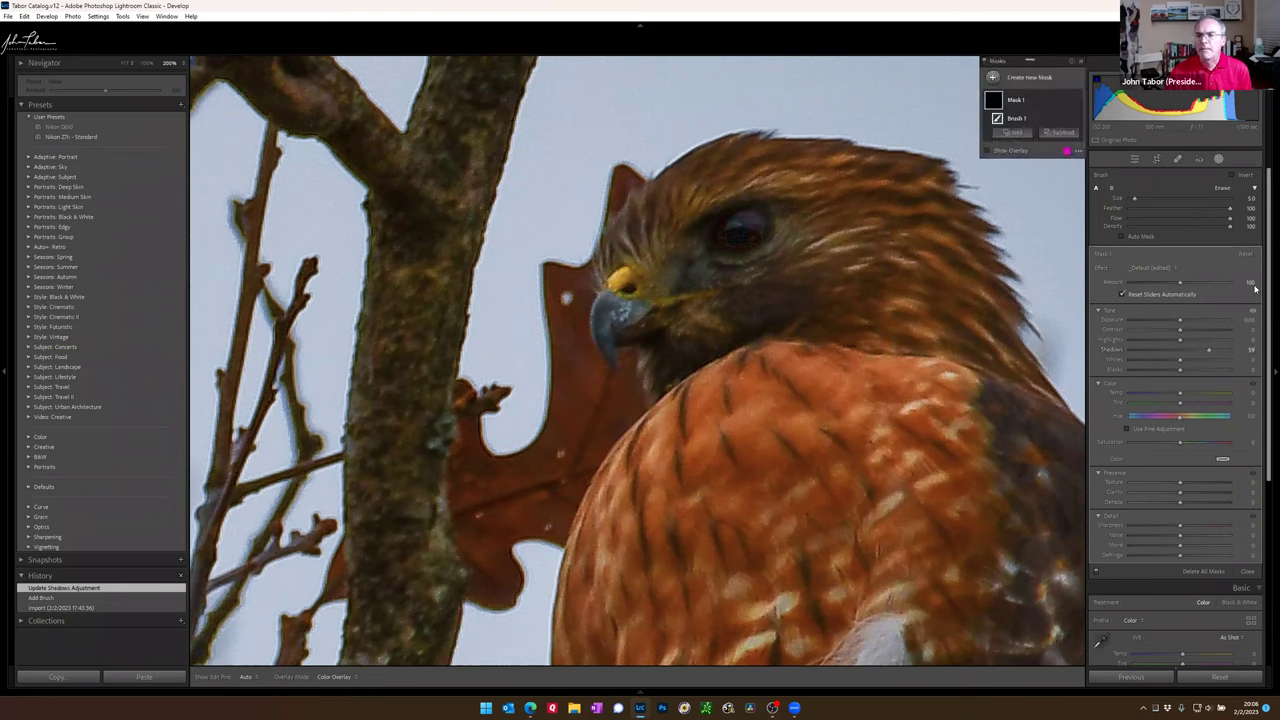
click(1208, 268)
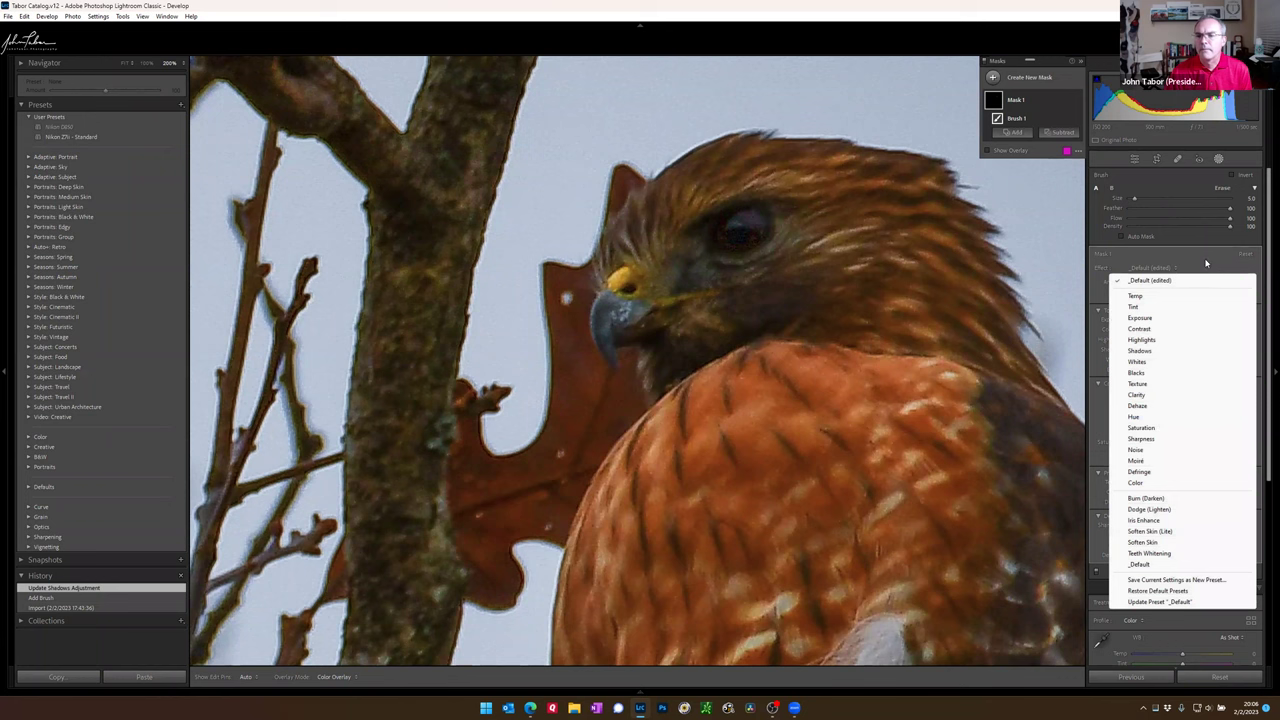
click(1189, 279)
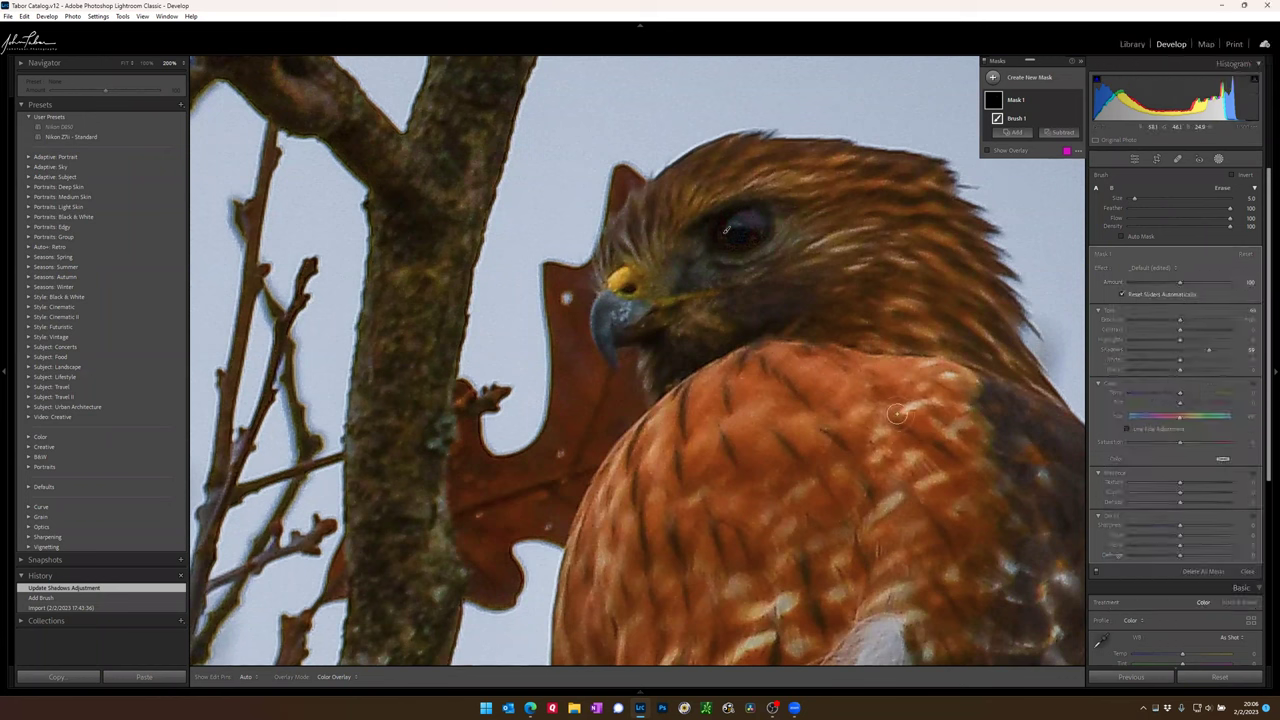
key(z)
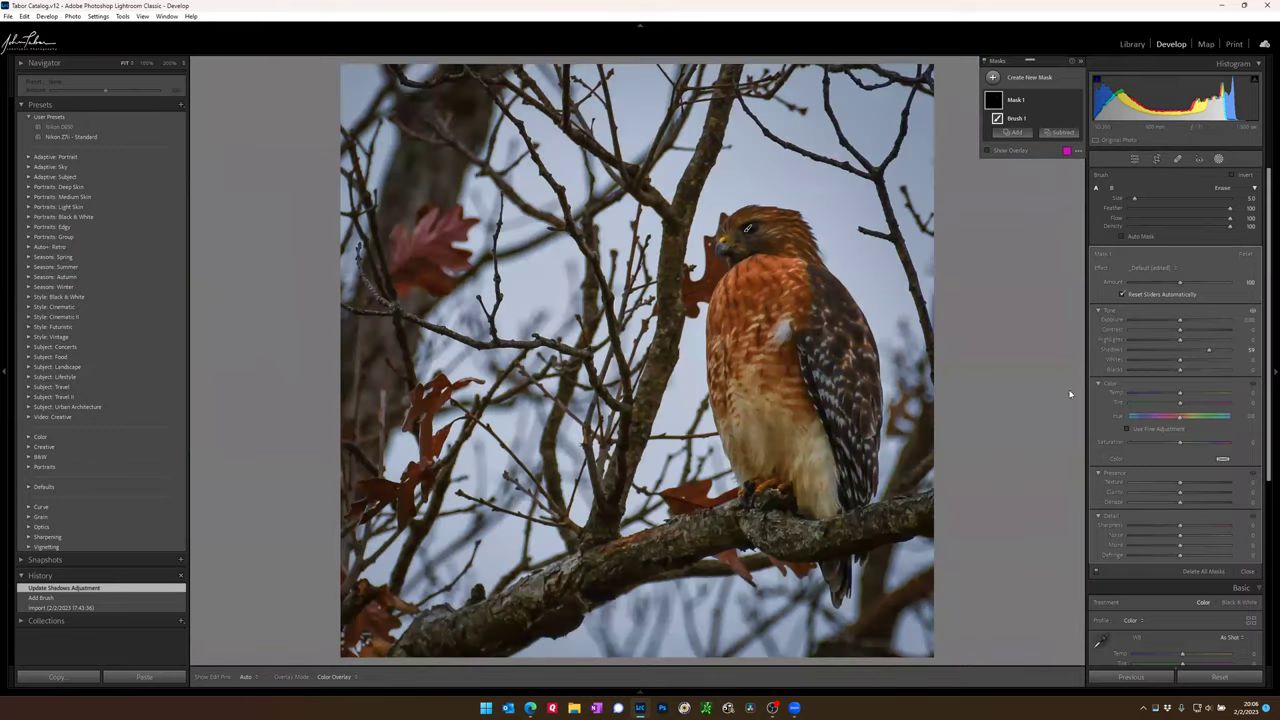
click(1133, 158)
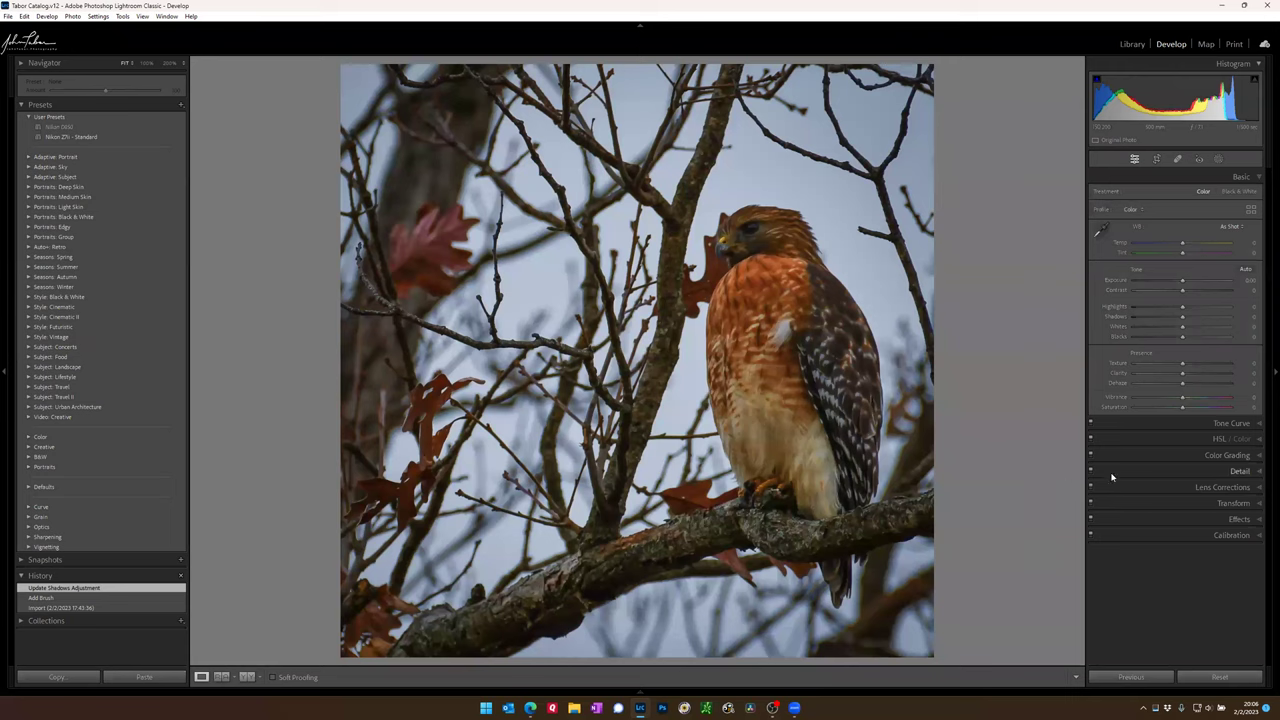
Step: Create a Select Subject mask of the hawk and invert it to cover the background
click(1219, 159)
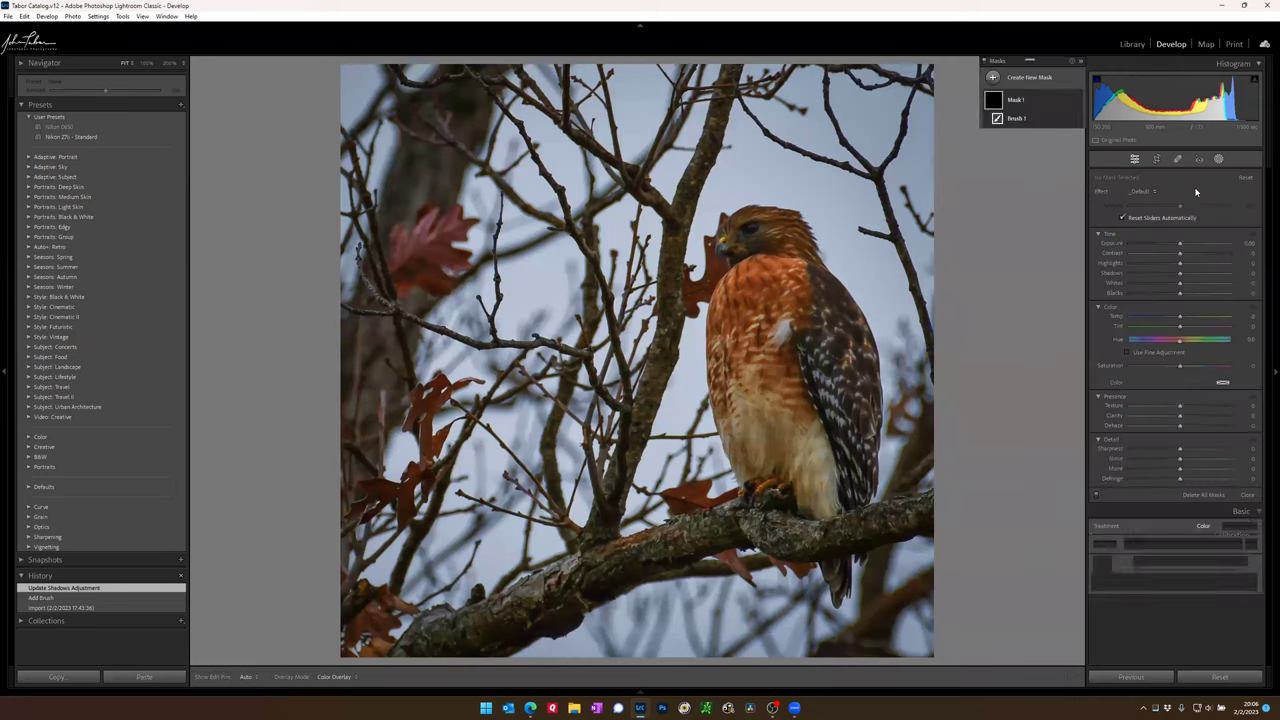
click(996, 79)
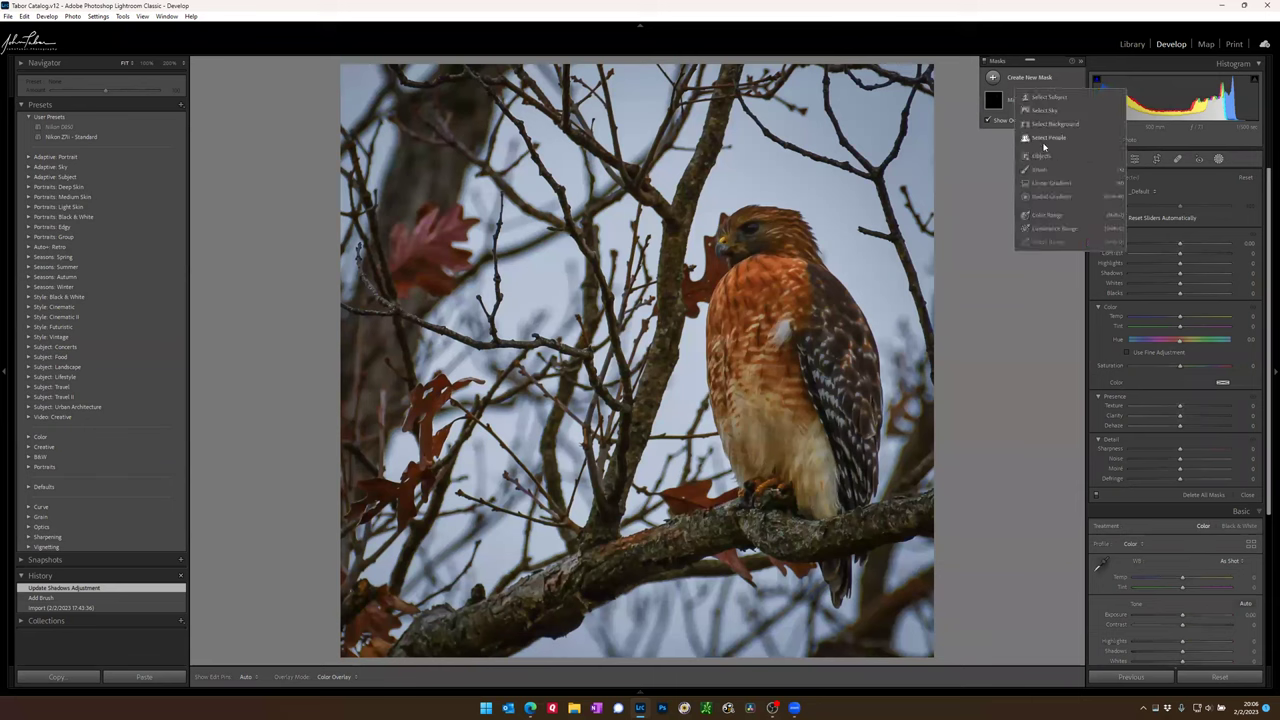
click(1048, 97)
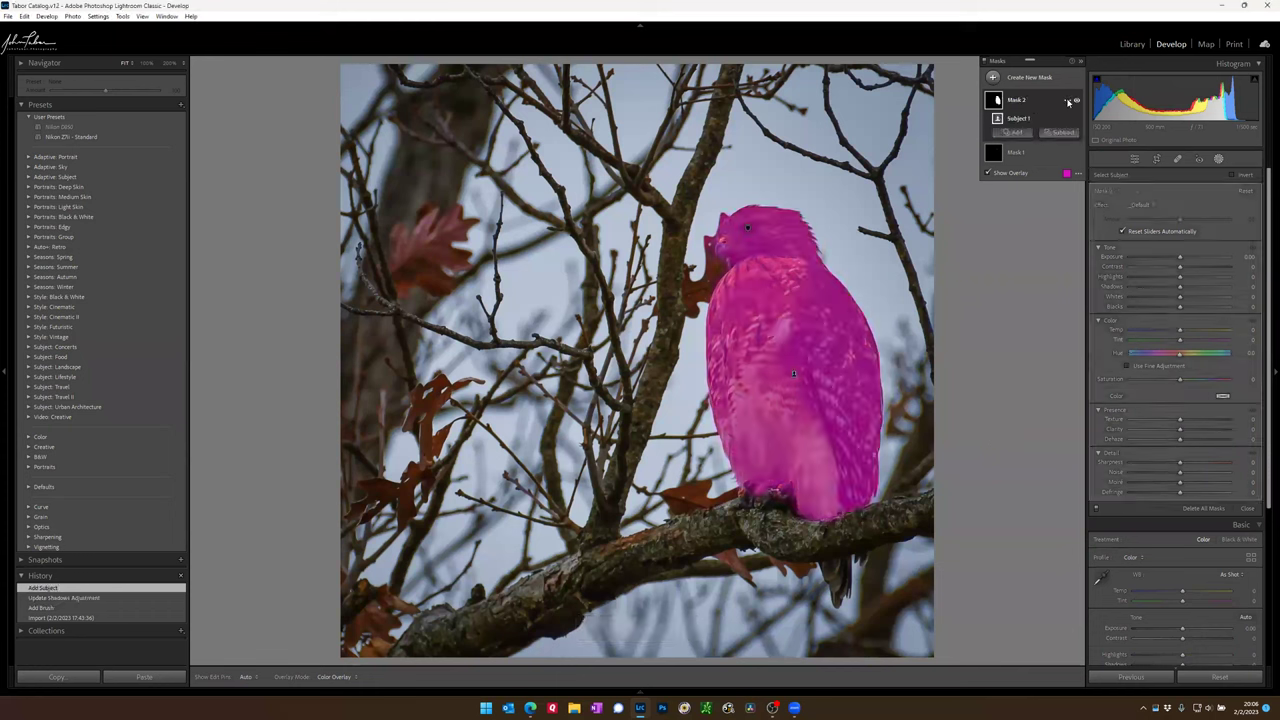
click(1068, 102)
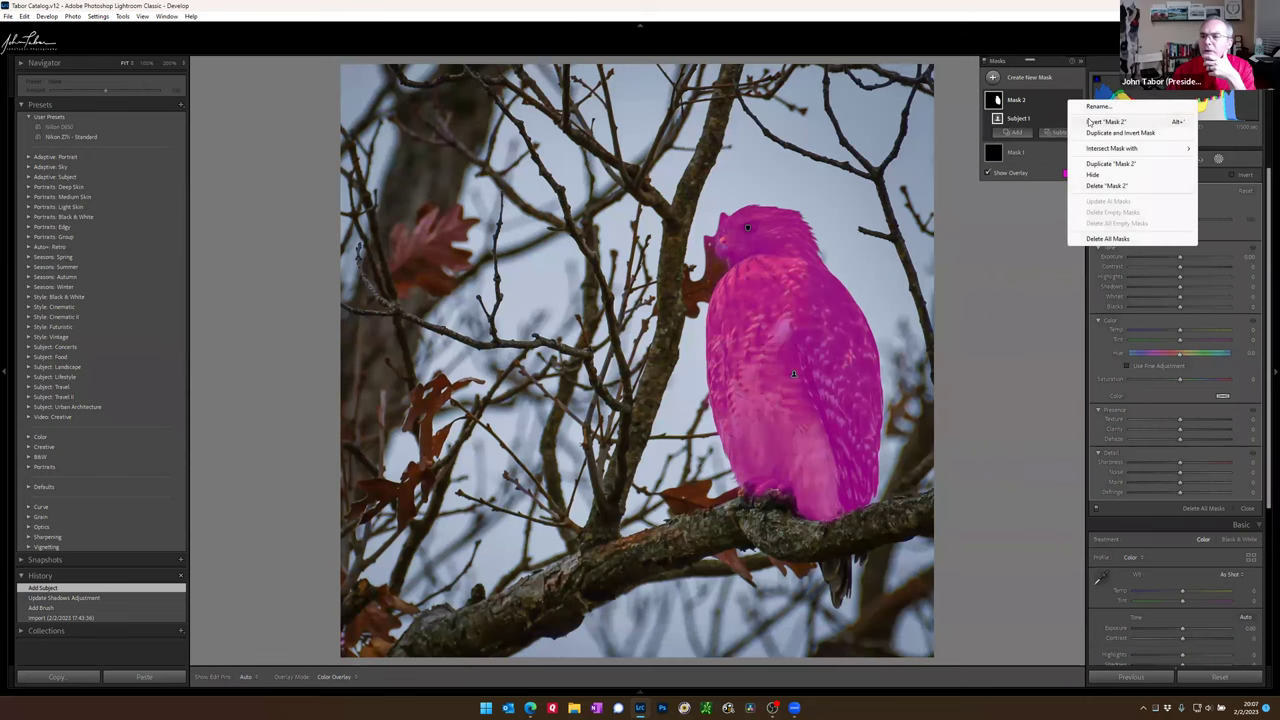
click(1100, 121)
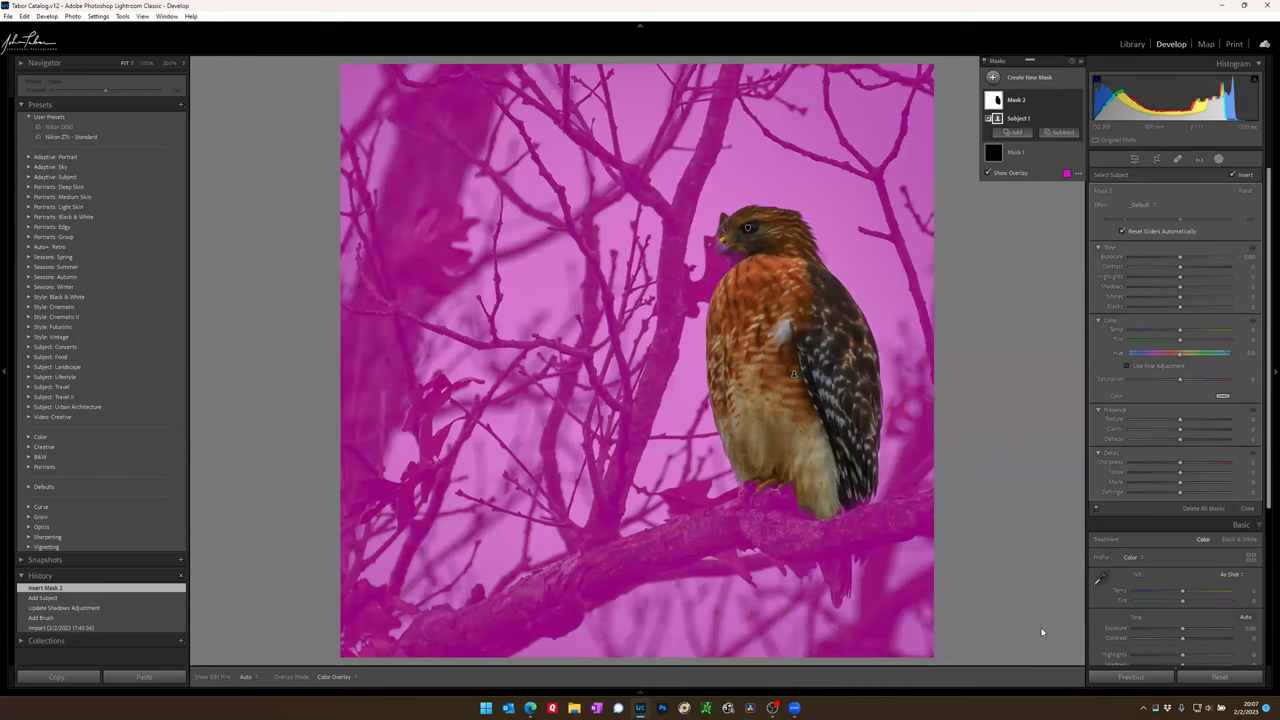
Step: Subtract the hawk's tail below the branch from the background mask with a brush
click(1063, 132)
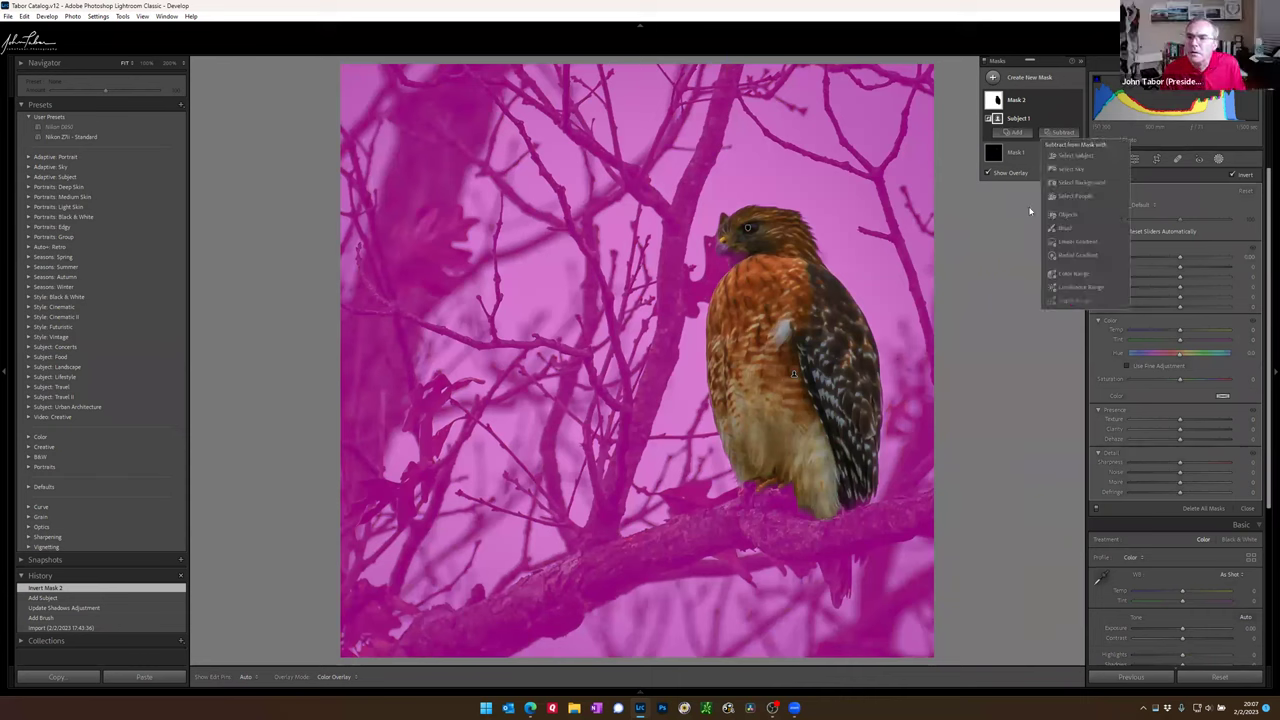
click(918, 530)
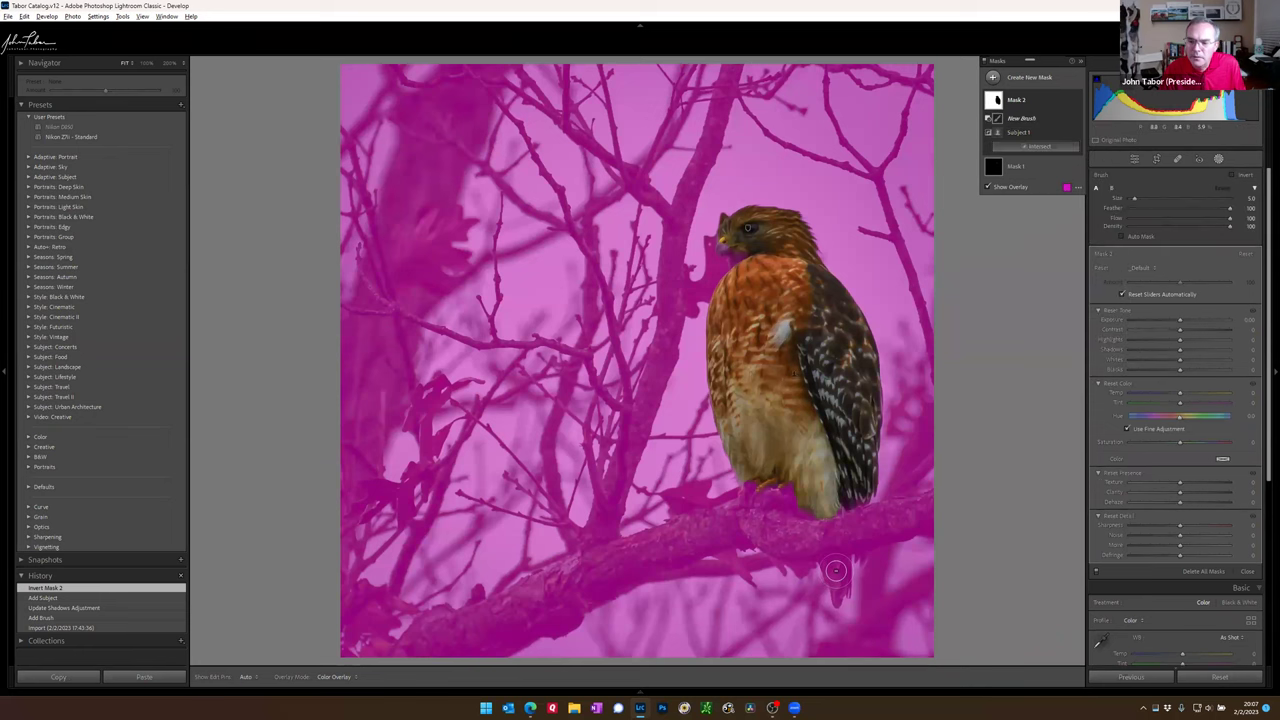
drag(835, 572, 835, 590)
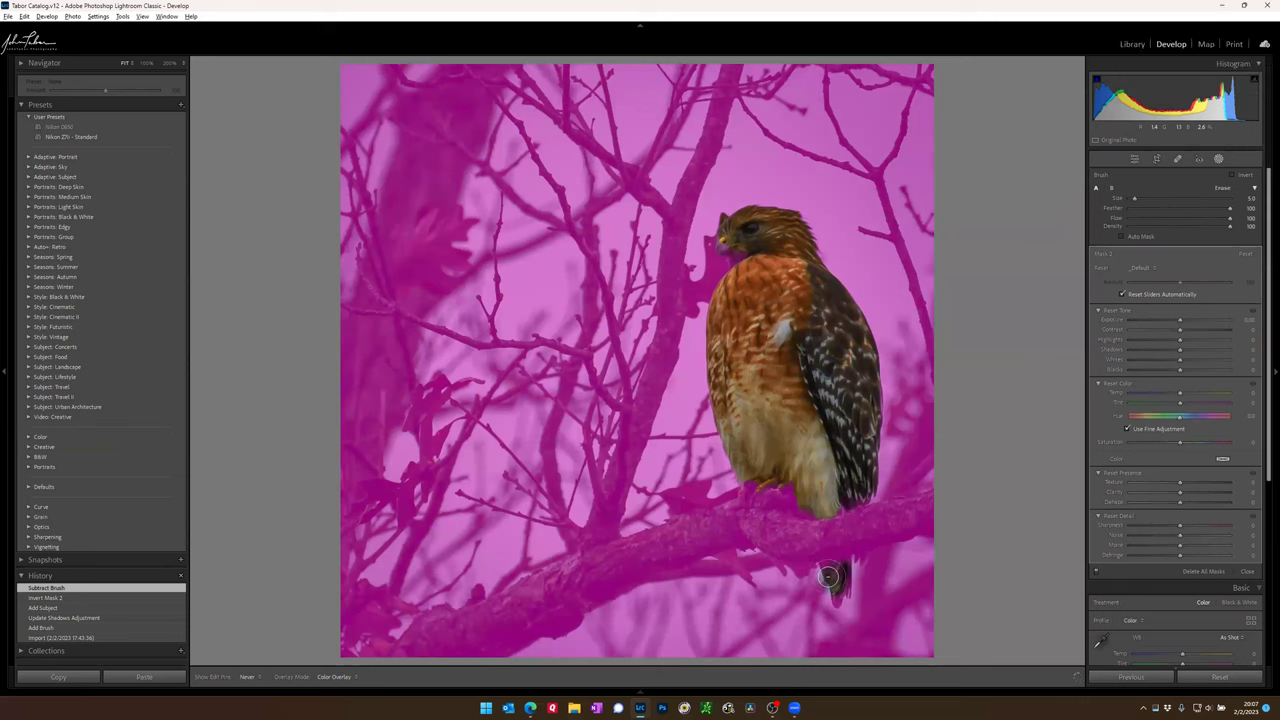
click(841, 569)
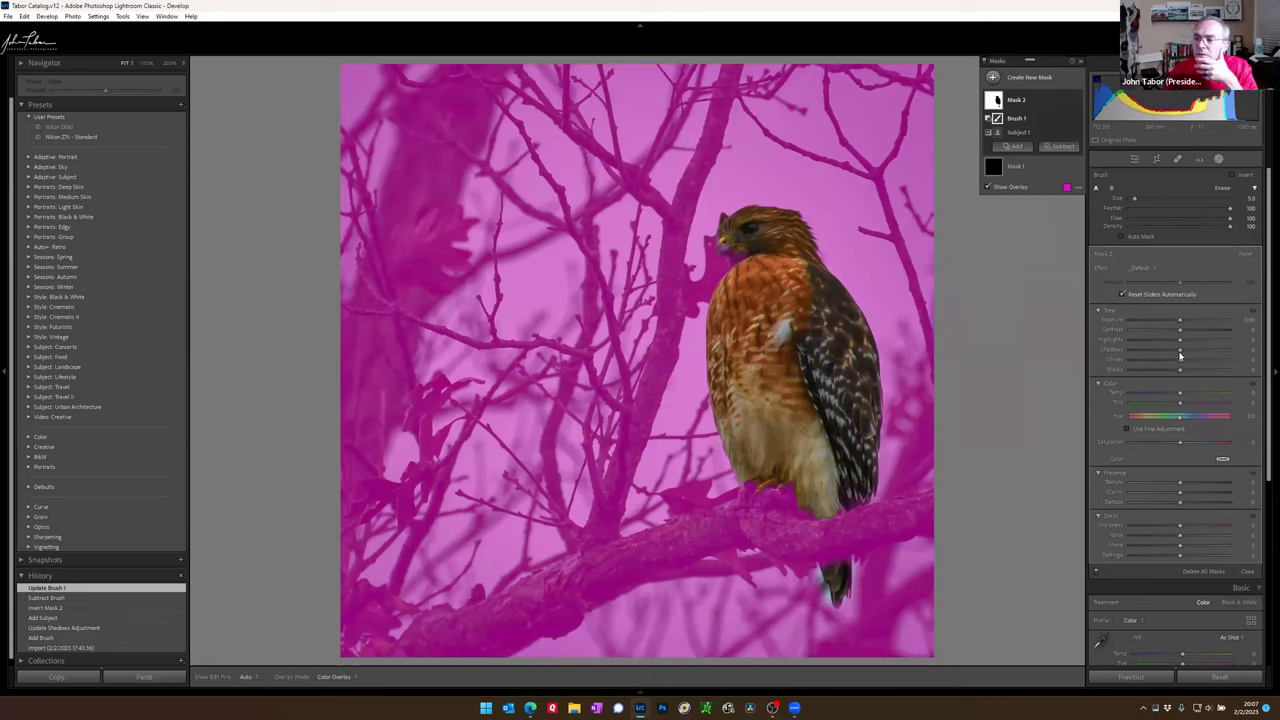
Step: Soften the background mask with Saturation −27, Clarity −20 and Texture −56
drag(1180, 444, 1128, 487)
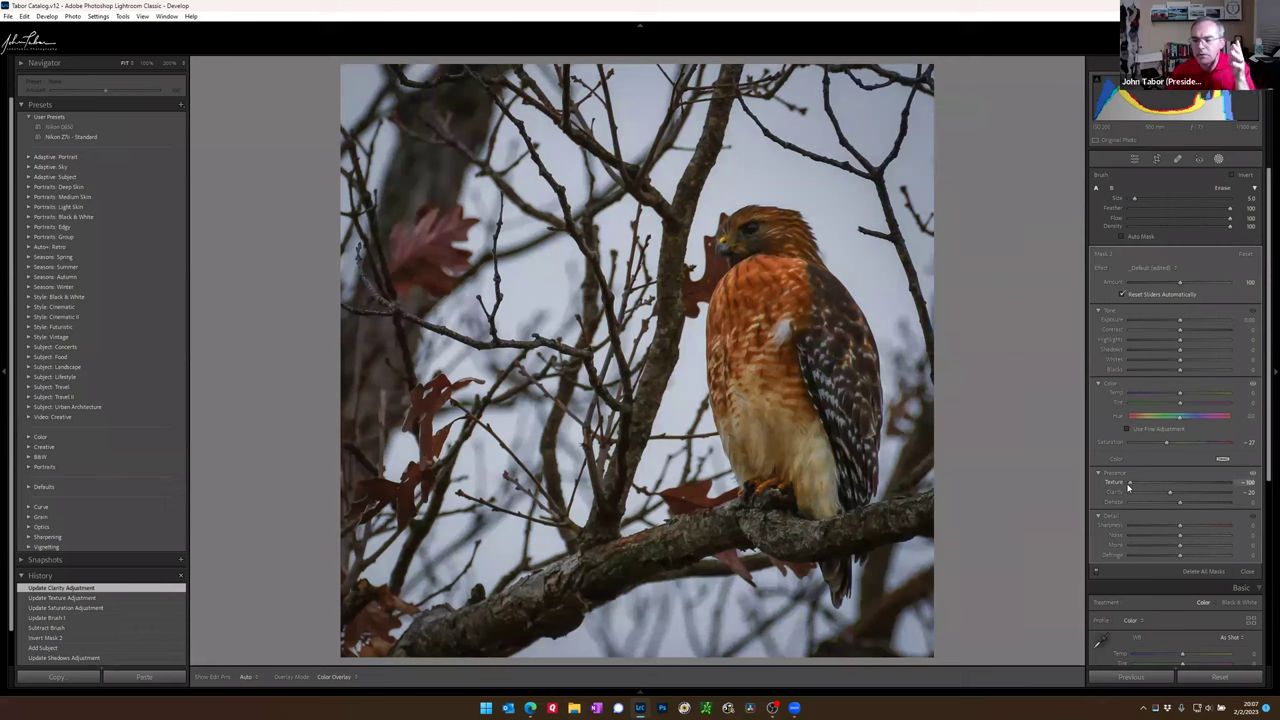
drag(1128, 487, 1153, 487)
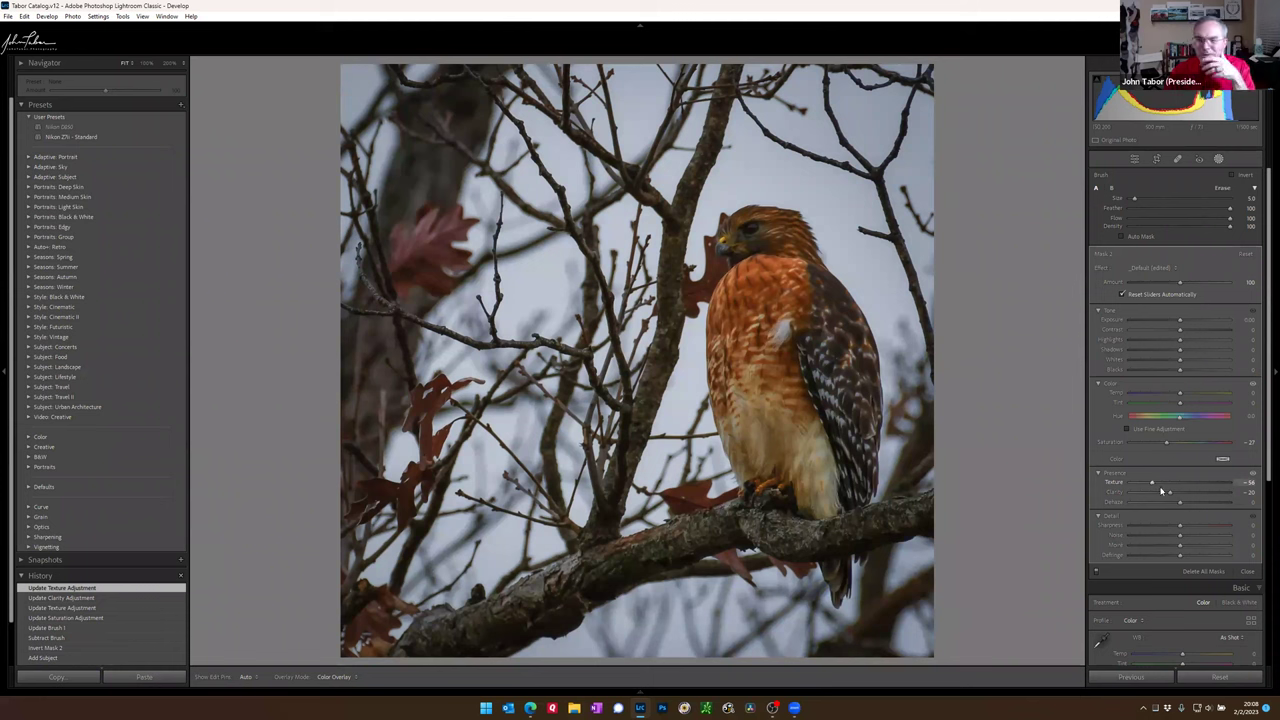
Step: Close masking to view the hawk photo with its softened background, and reopen the masks
click(1065, 422)
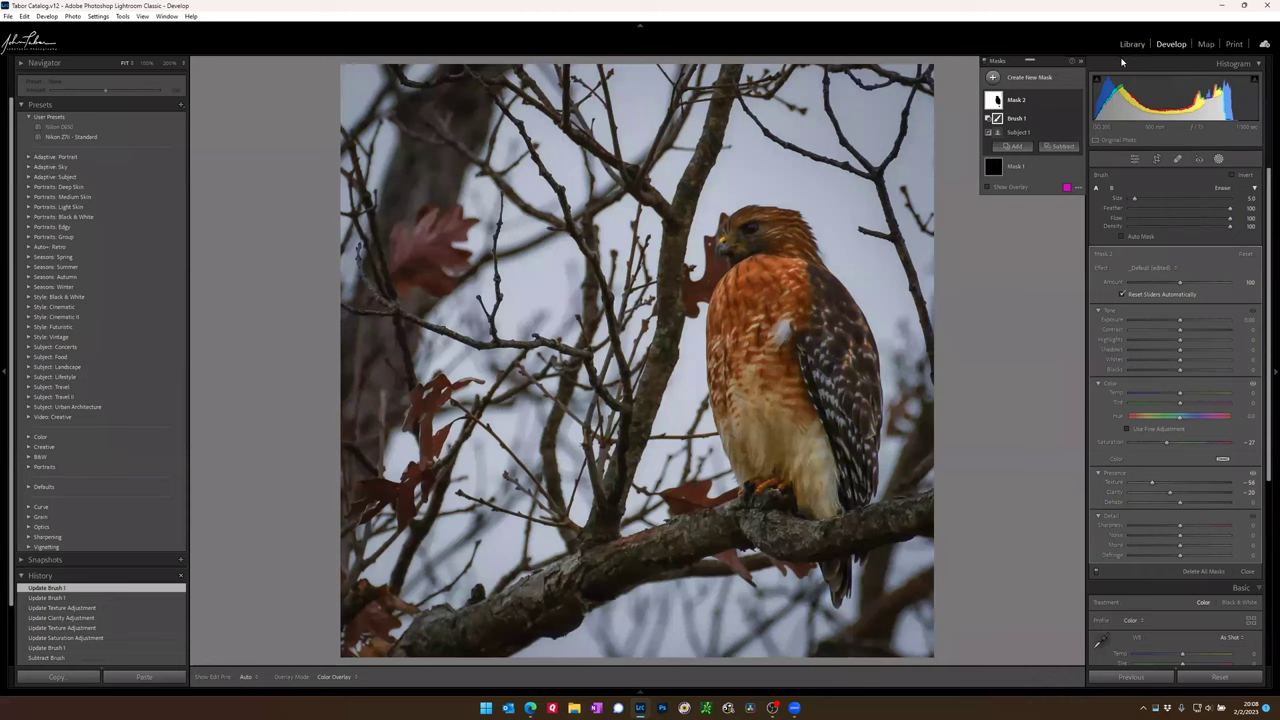
click(1135, 161)
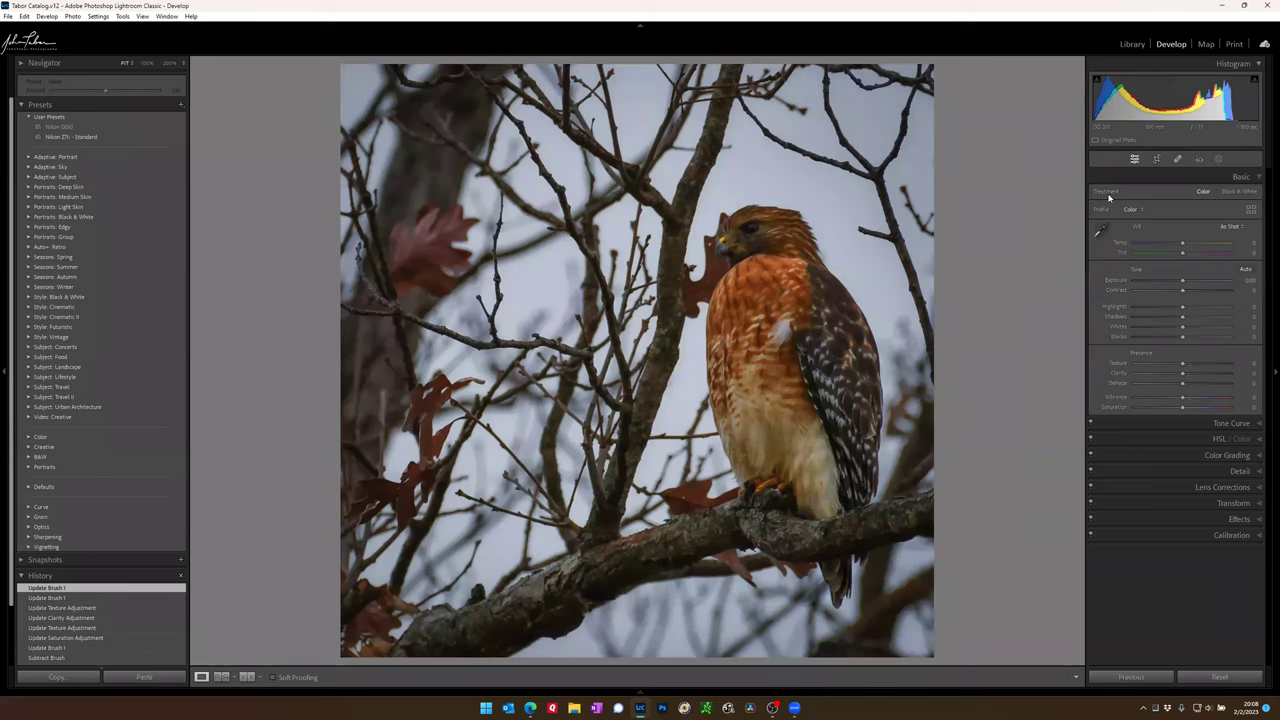
click(1218, 159)
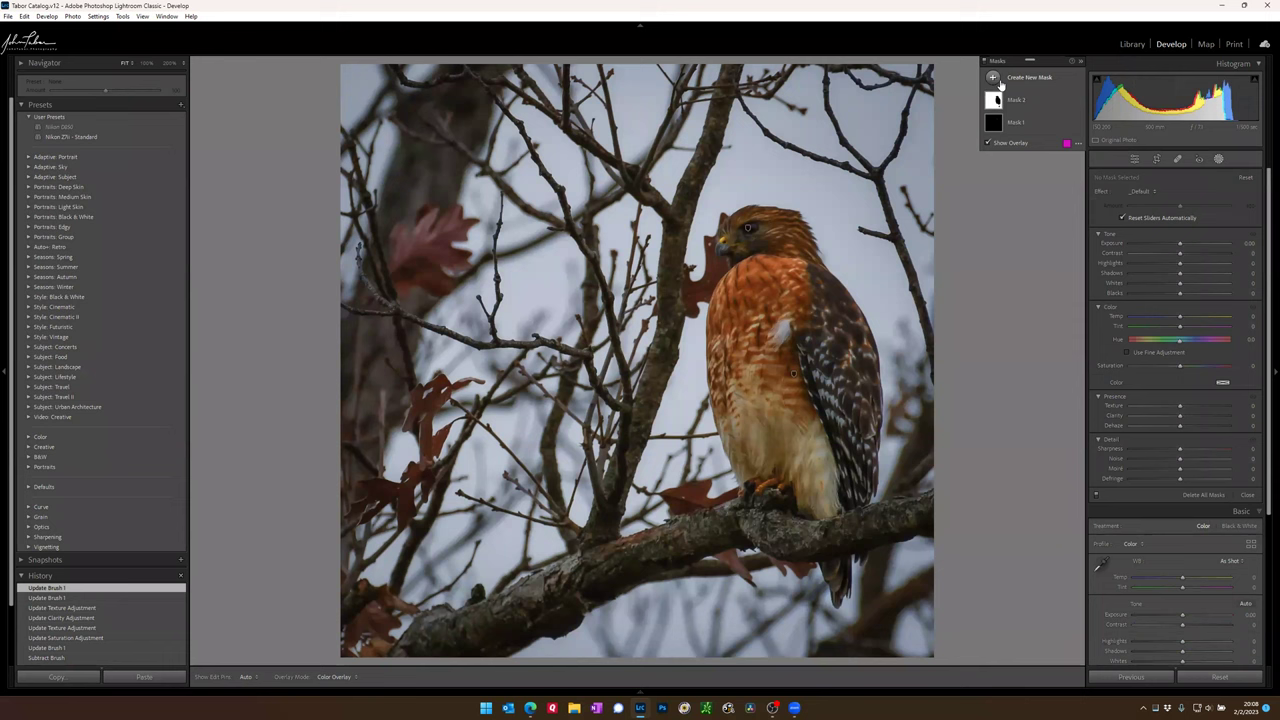
Step: Try inverting the background mask so its adjustments cover the hawk, and undo the inversion
click(1067, 101)
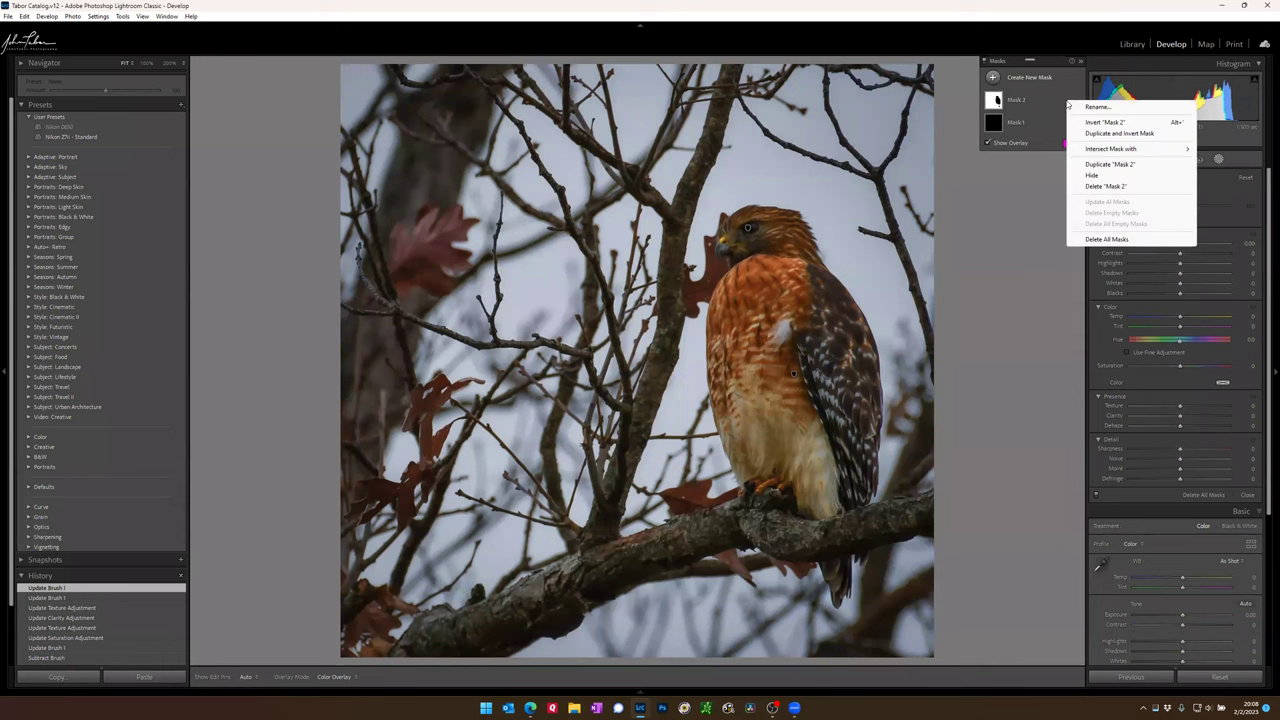
click(1117, 123)
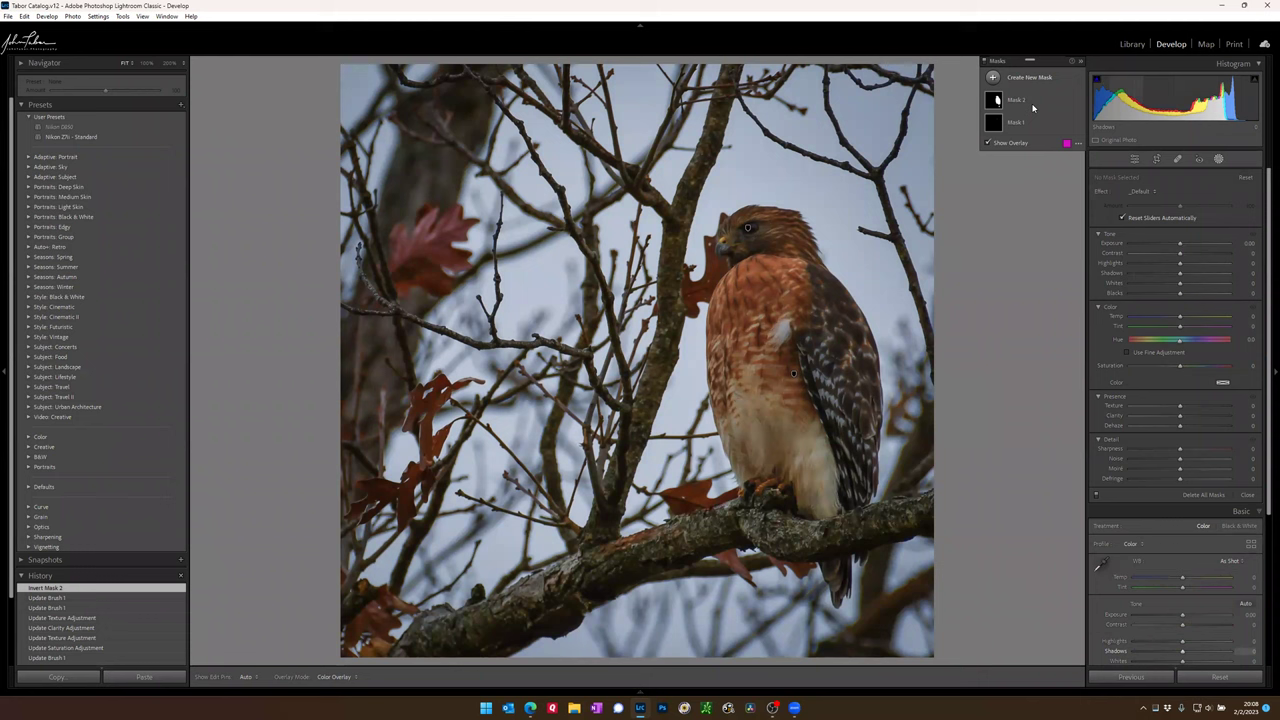
key(ctrl+z)
key(ctrl+z)
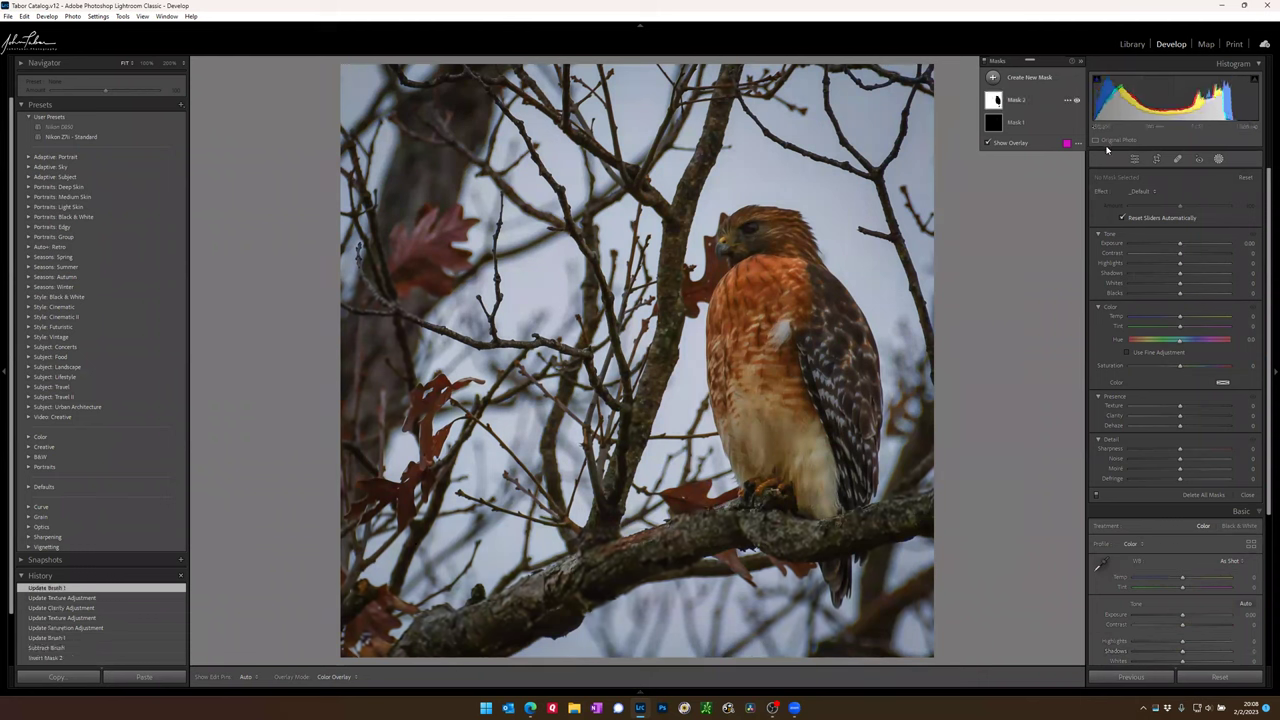
Step: Duplicate and invert the background mask to cover the hawk, with Whites 25 and Exposure 0.22 on the new mask
click(1067, 100)
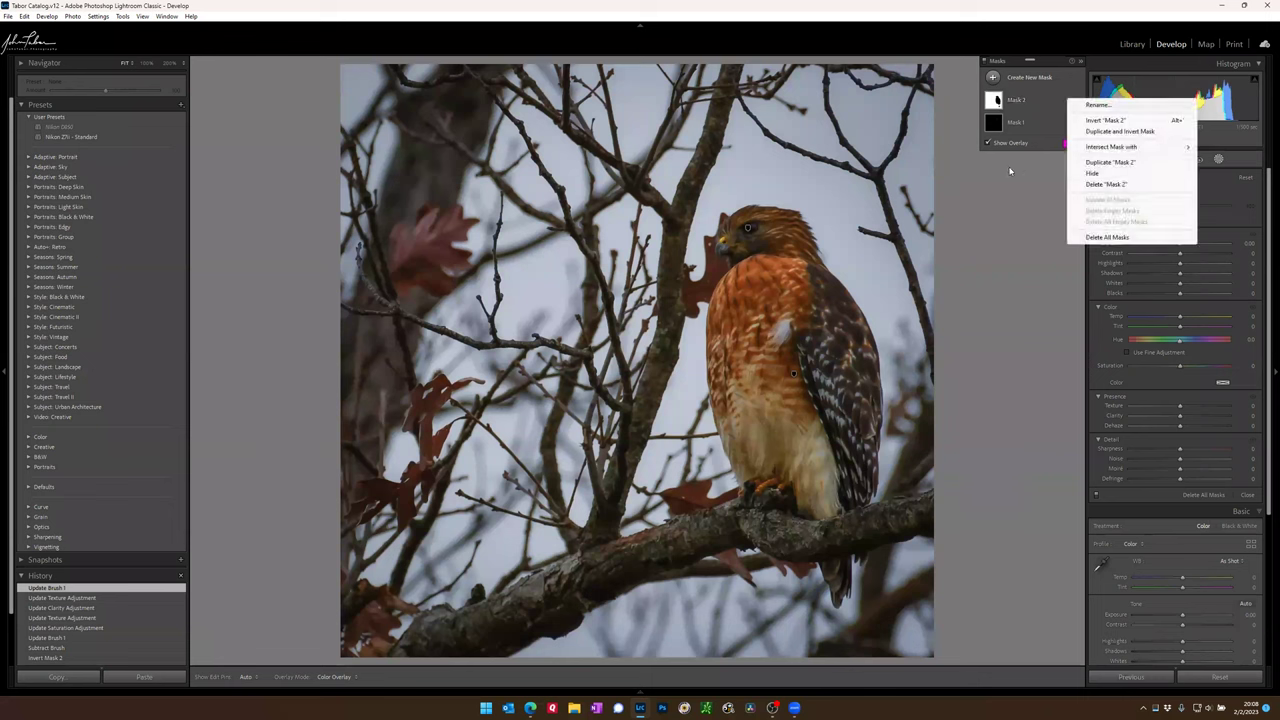
click(1120, 131)
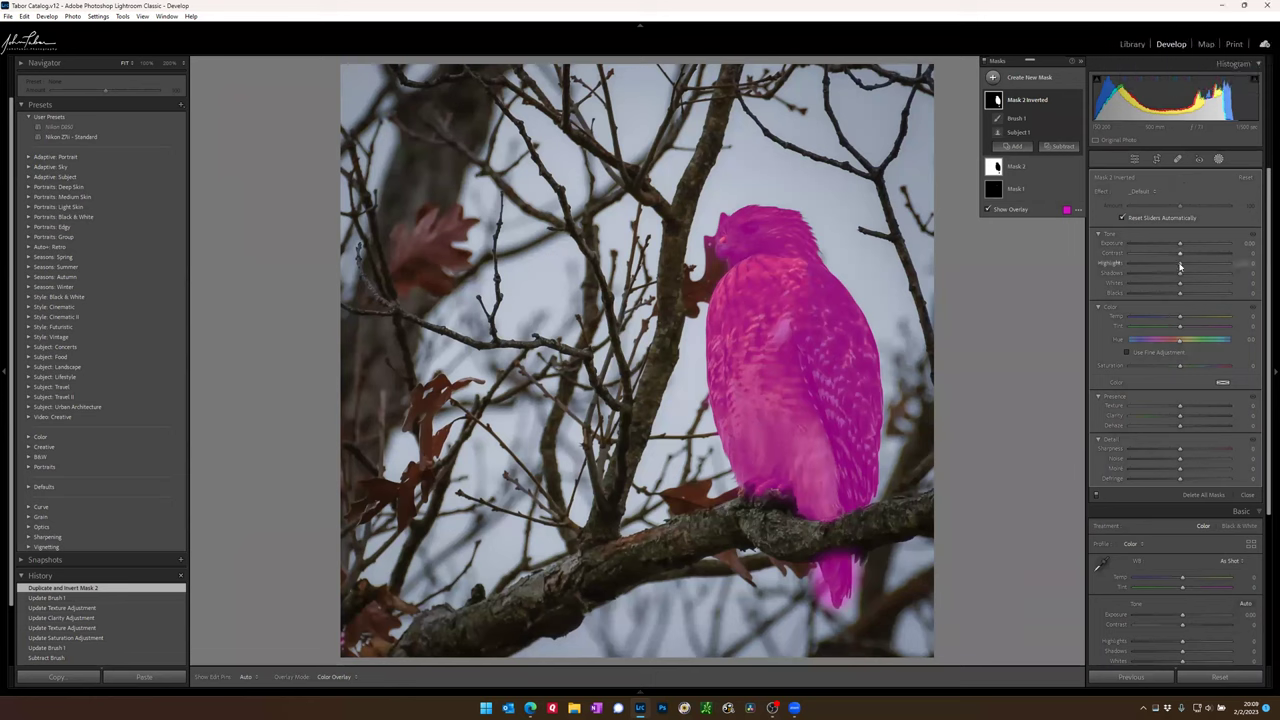
drag(1181, 285, 1185, 245)
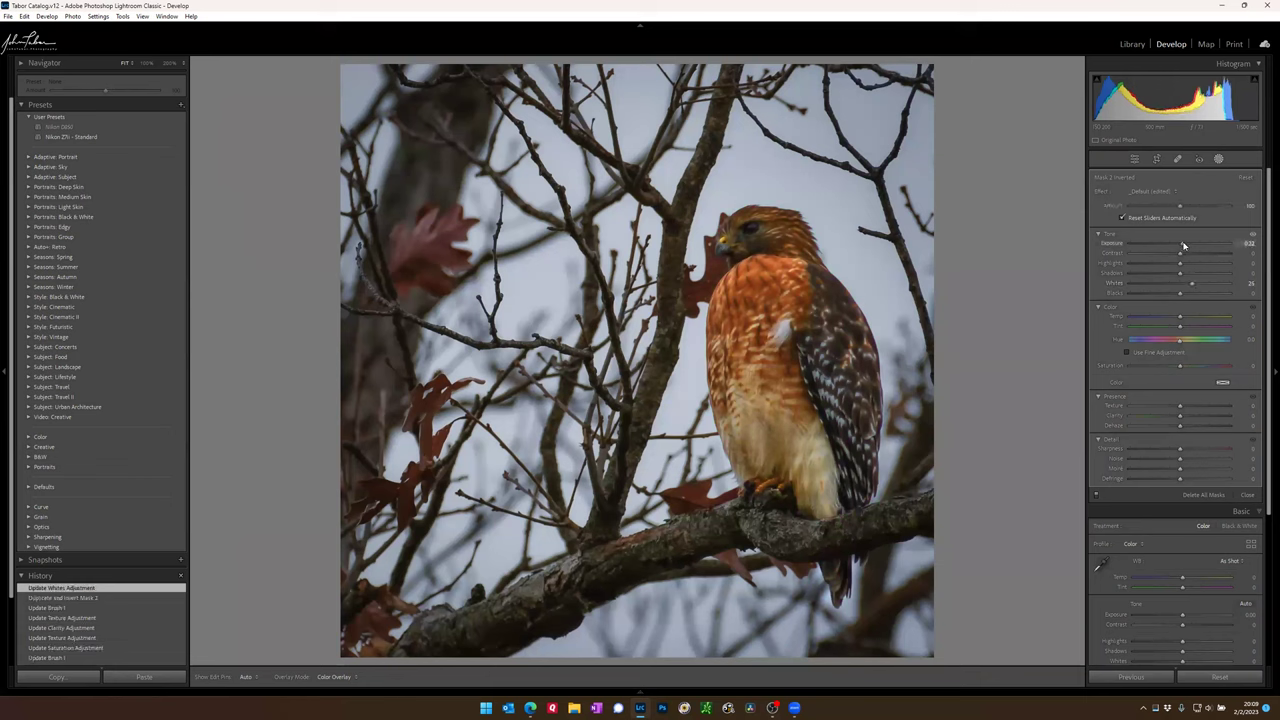
drag(1182, 245, 1184, 245)
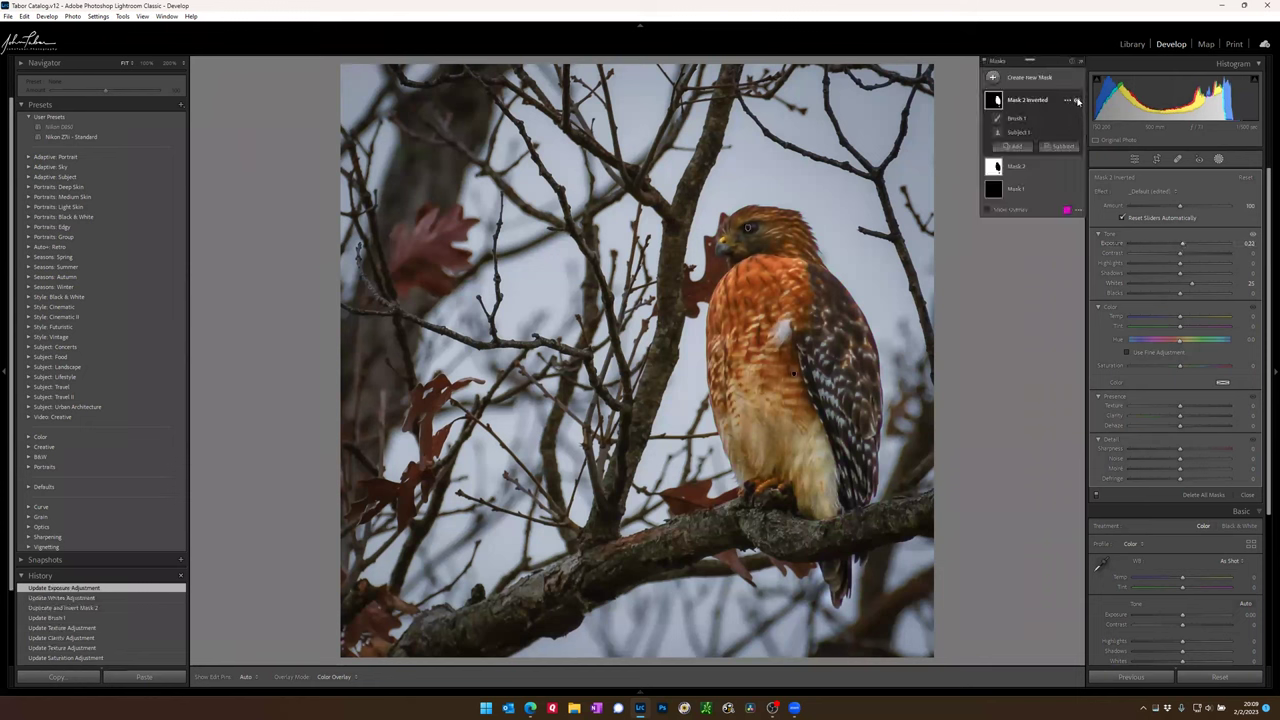
Step: Compare the photo with the inverted hawk mask hidden and shown several times
click(1076, 101)
click(1076, 101)
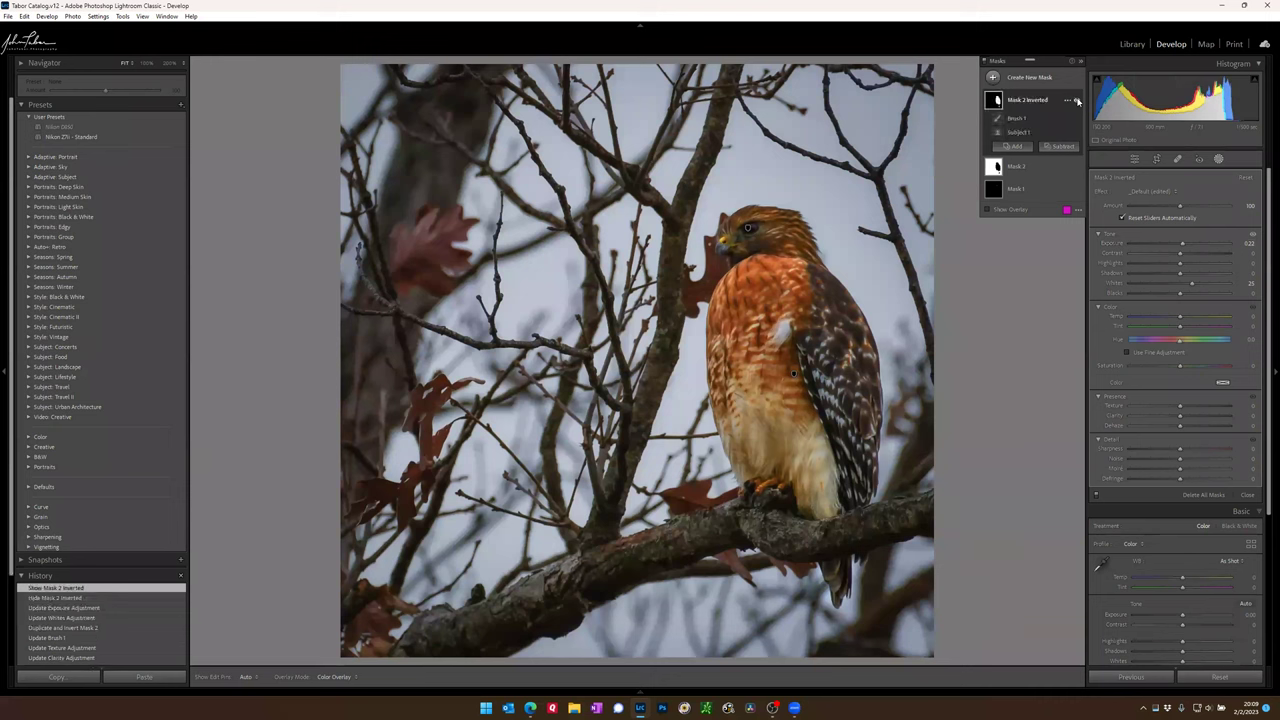
click(1076, 101)
click(1076, 101)
click(1076, 101)
click(1076, 101)
click(1076, 101)
click(1076, 101)
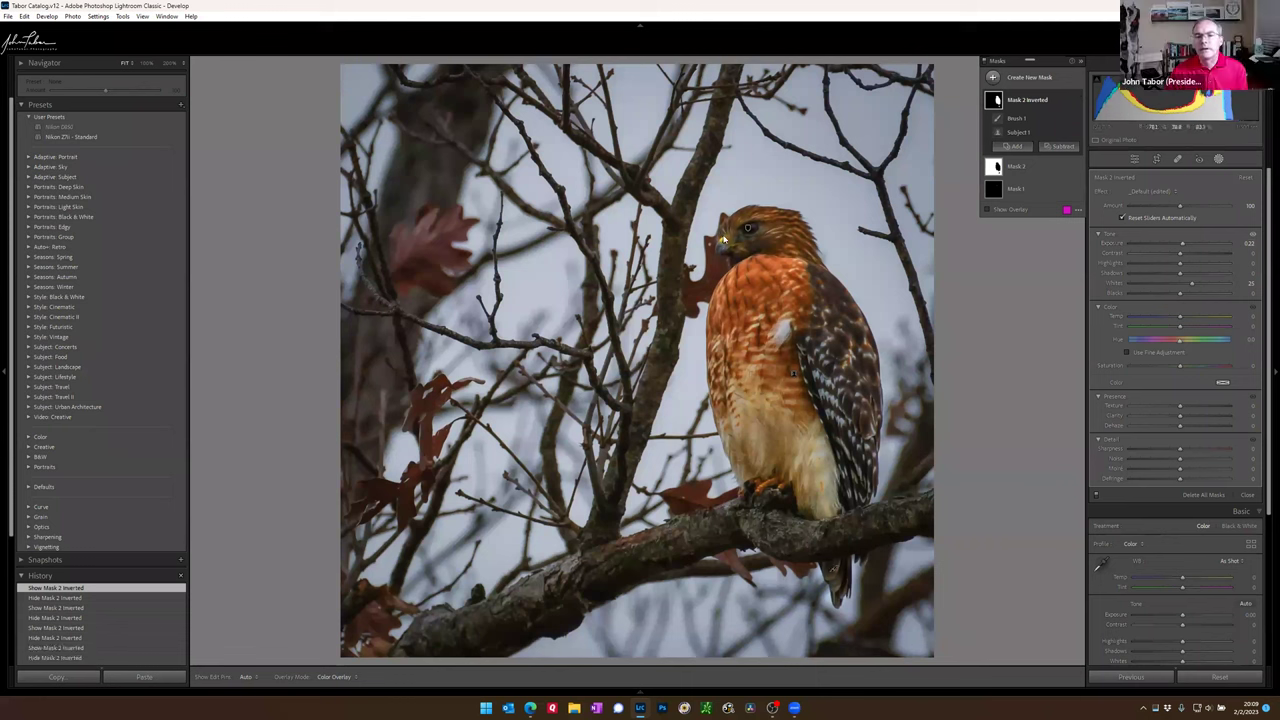
Step: Close masking, inspect the hawk's head and the leaf behind its beak at 200%, and return to the whole photo
click(1134, 159)
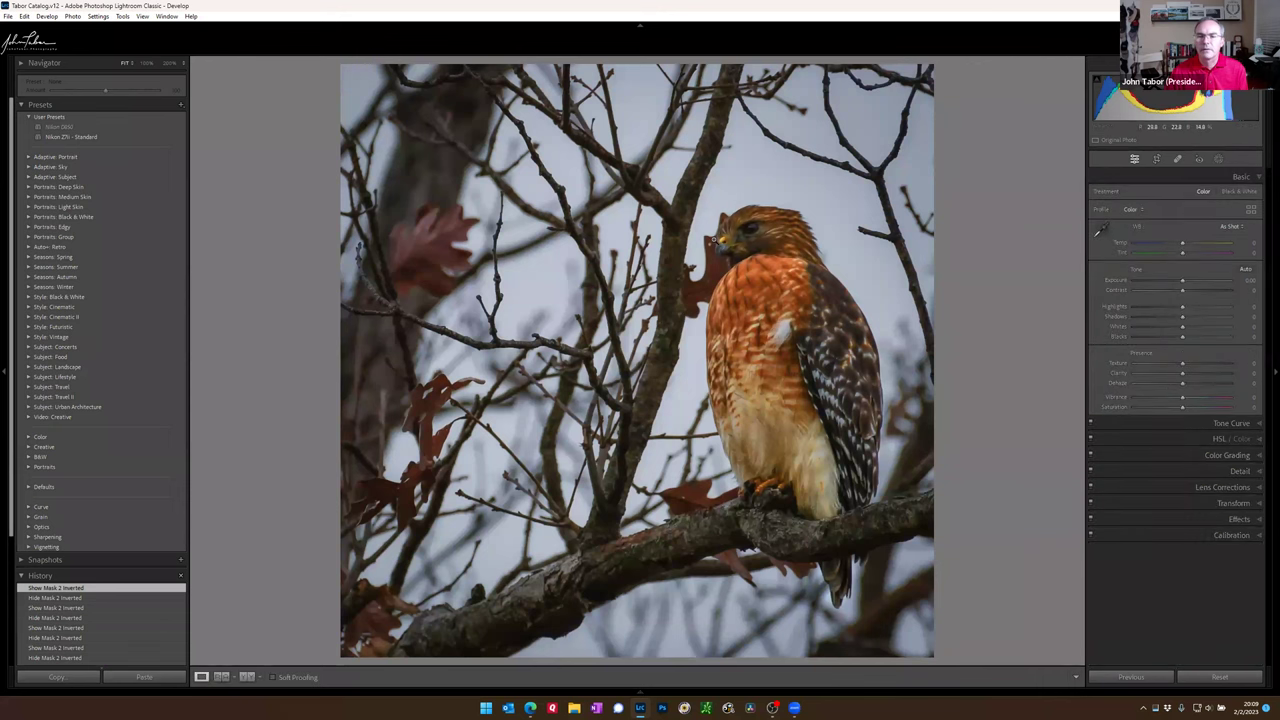
click(713, 239)
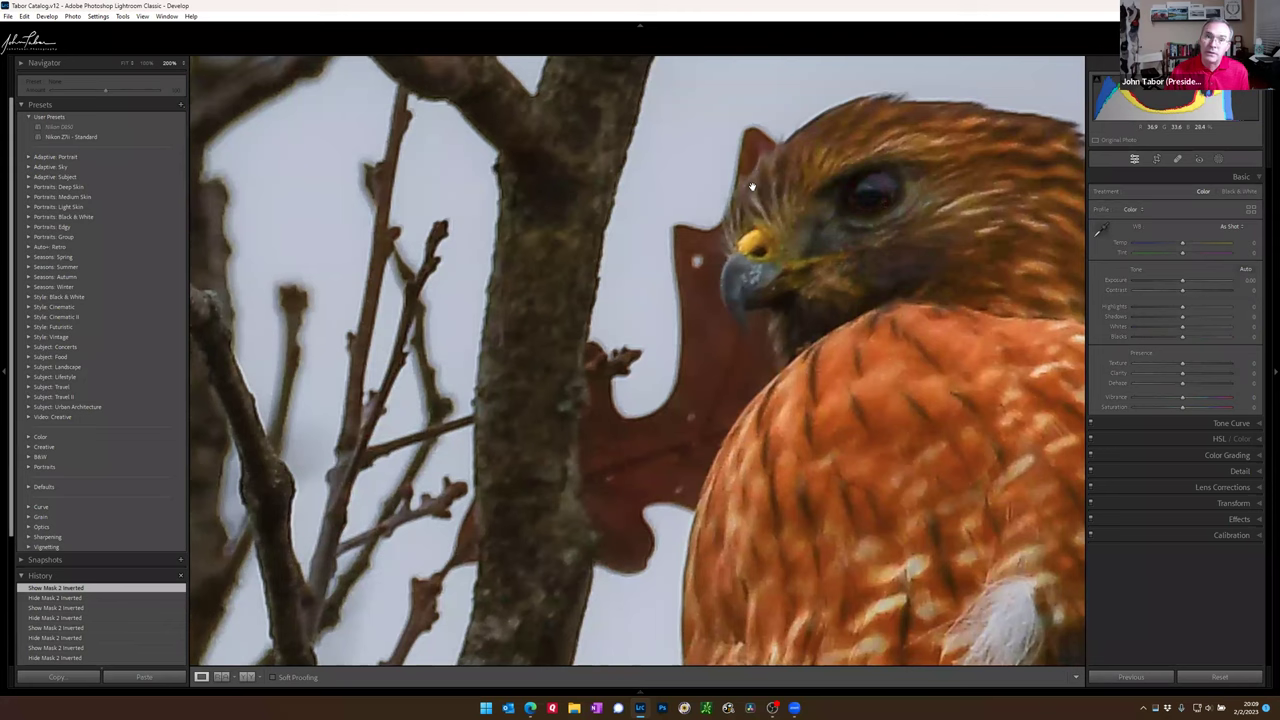
click(725, 268)
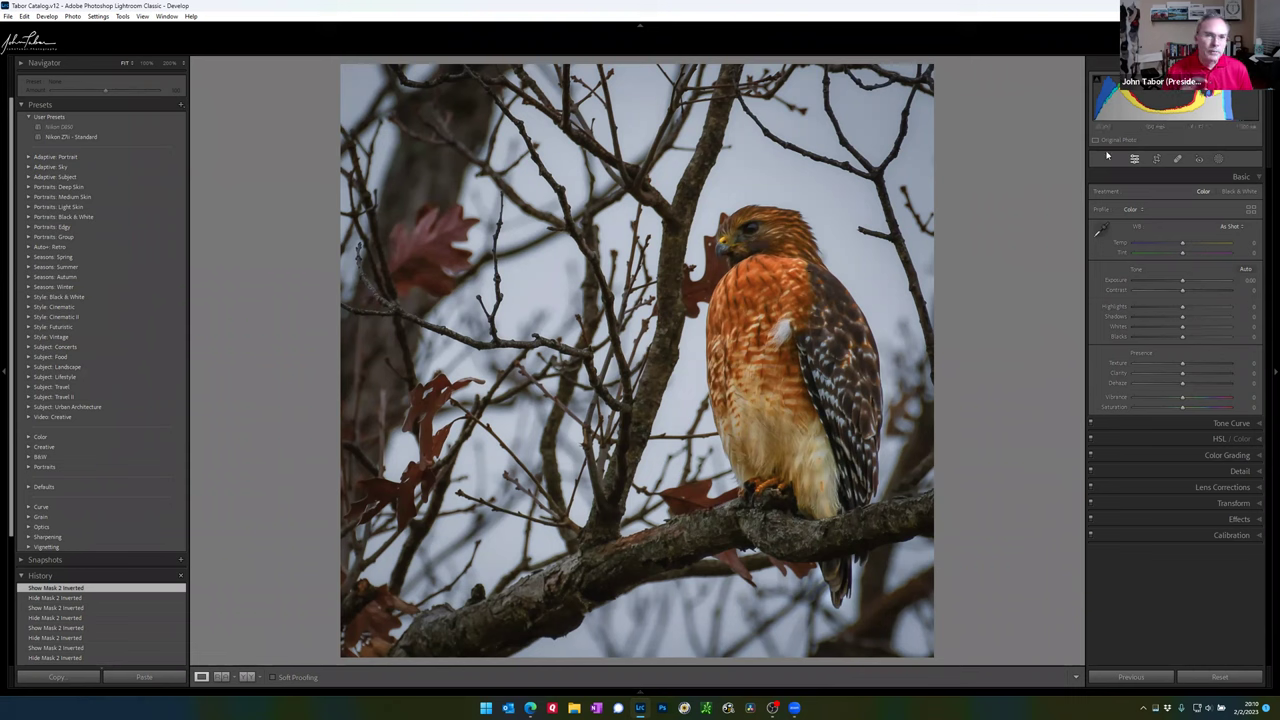
Step: Compare the photo with the inverted hawk mask hidden and shown, and set that mask's Exposure to 0.26
click(1219, 159)
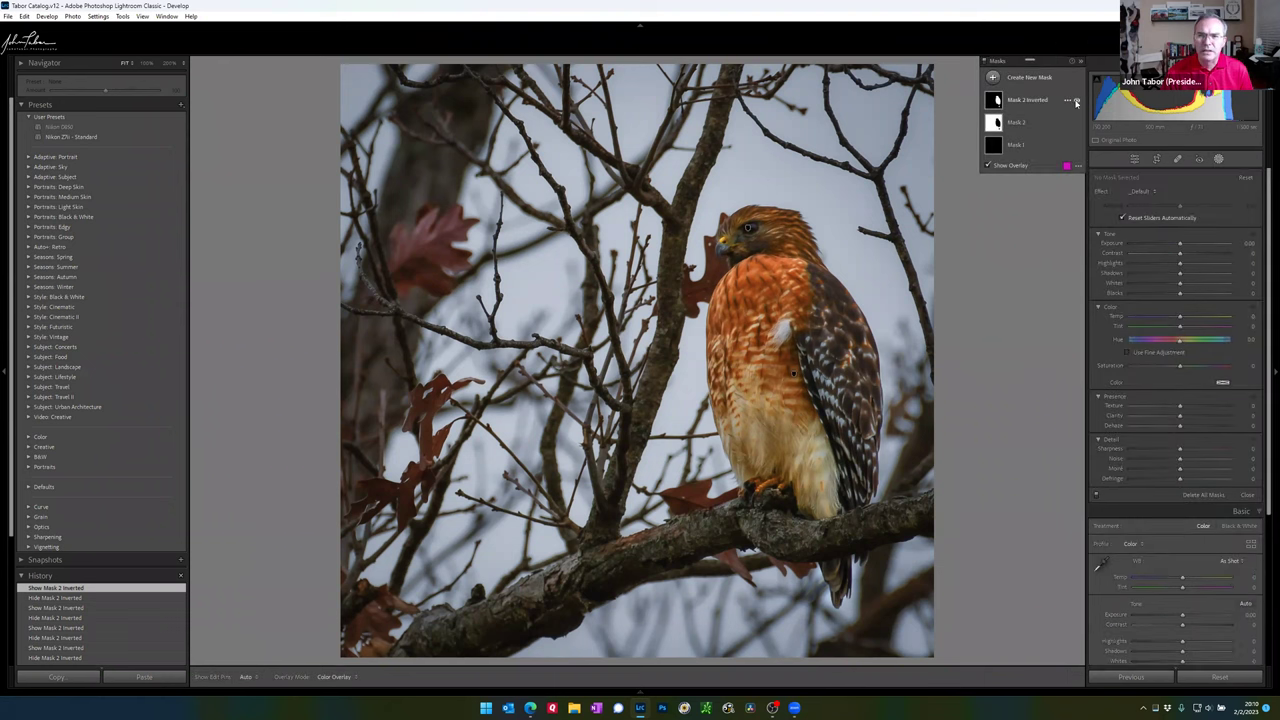
click(1076, 100)
click(1076, 100)
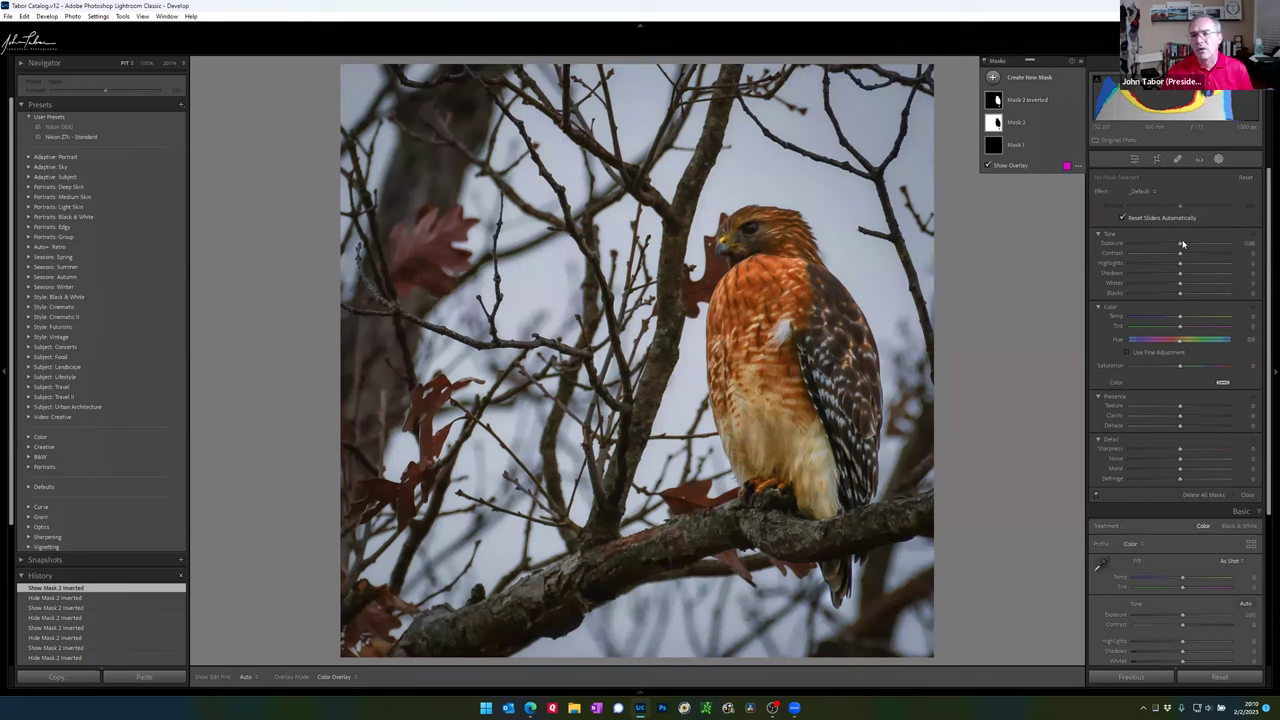
drag(1180, 243, 1217, 244)
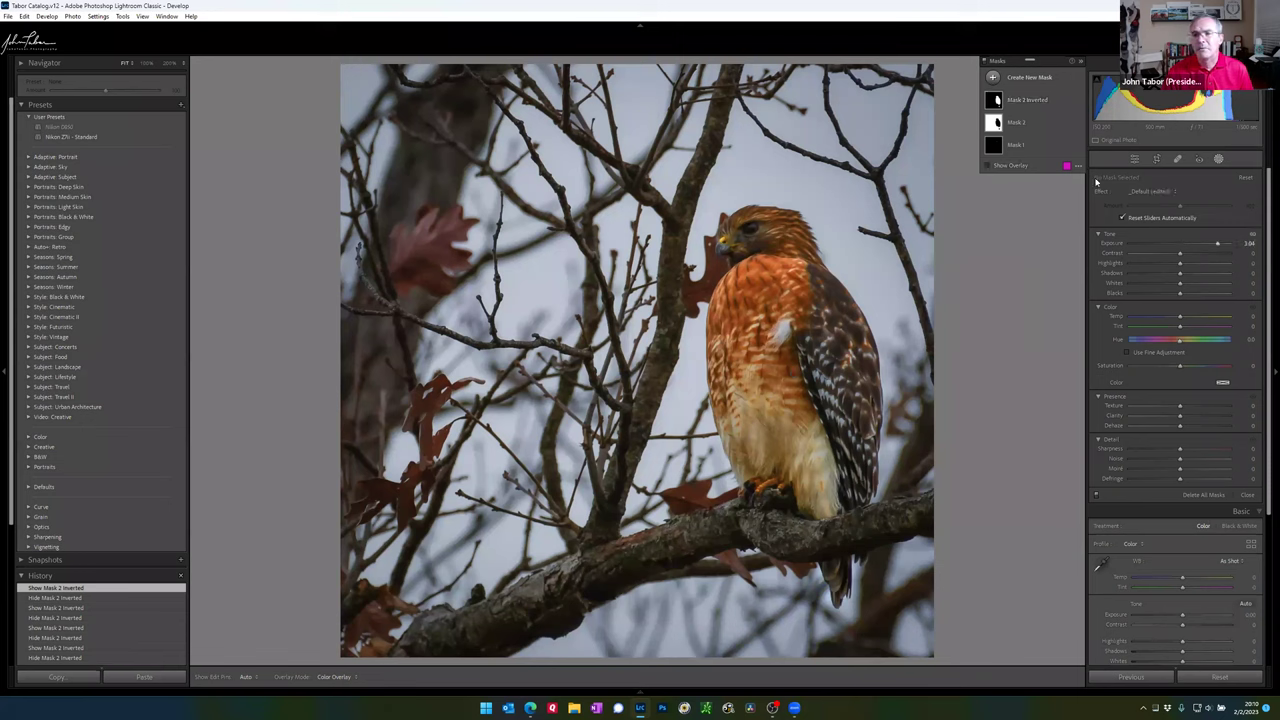
click(1043, 100)
drag(1195, 244, 1184, 251)
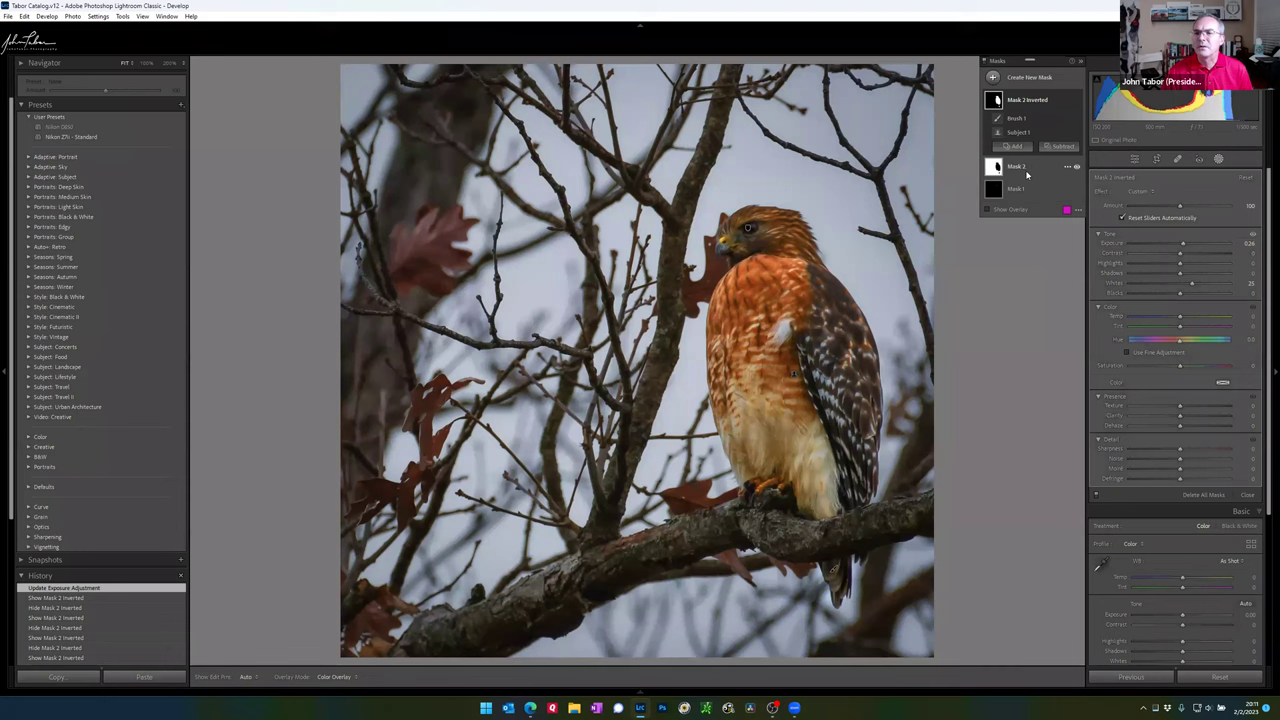
Step: Darken the background mask to Exposure −0.22, compare it hidden and shown, and close masking
click(1044, 167)
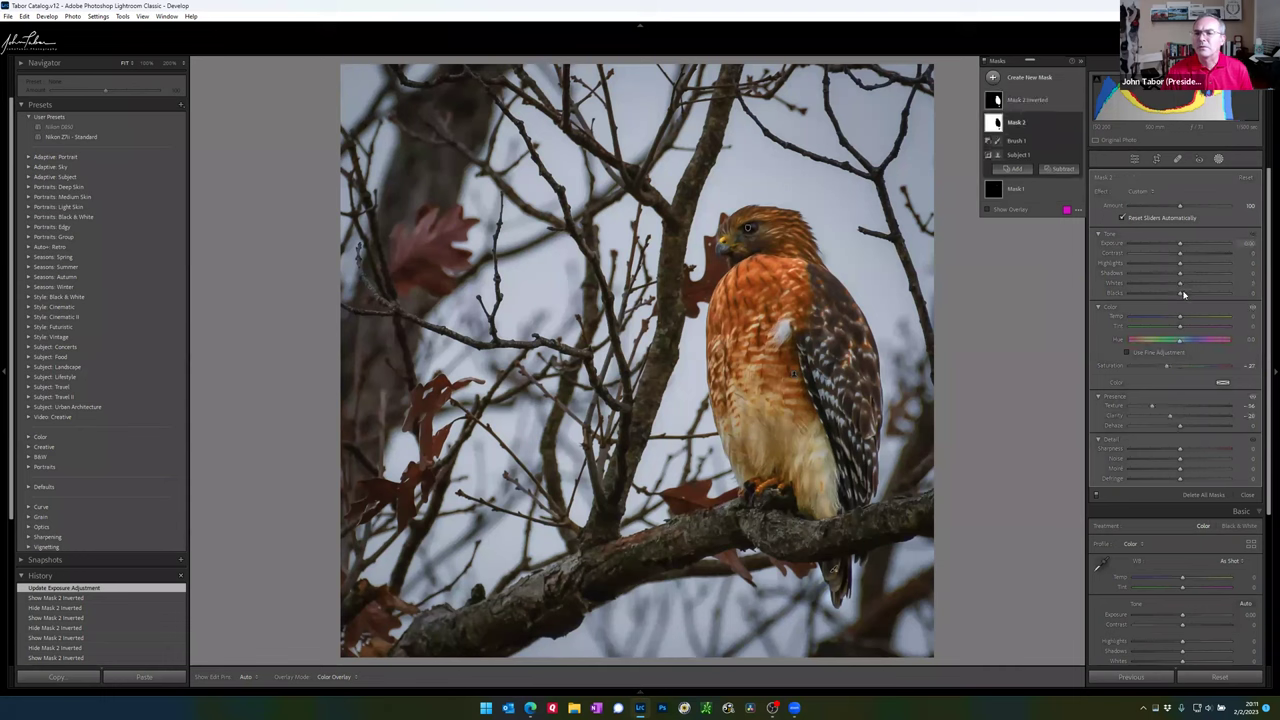
drag(1180, 246, 1178, 246)
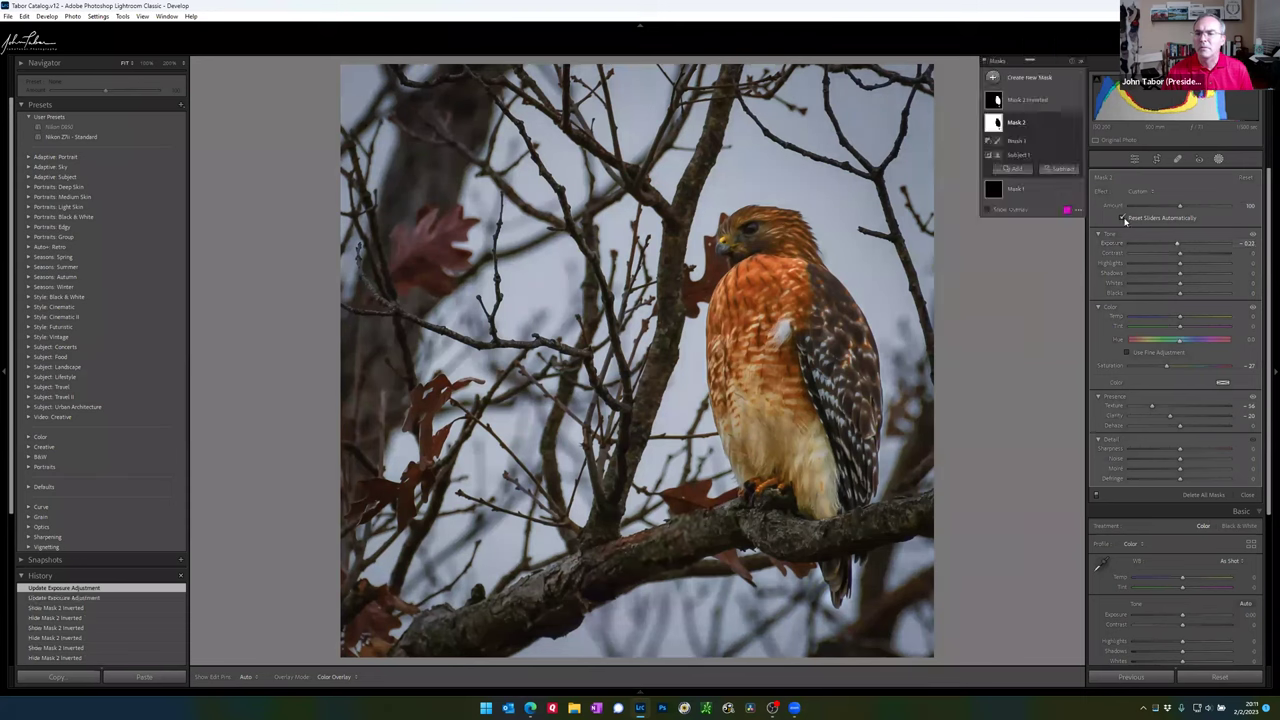
click(1077, 123)
click(1077, 123)
click(1077, 123)
click(1077, 123)
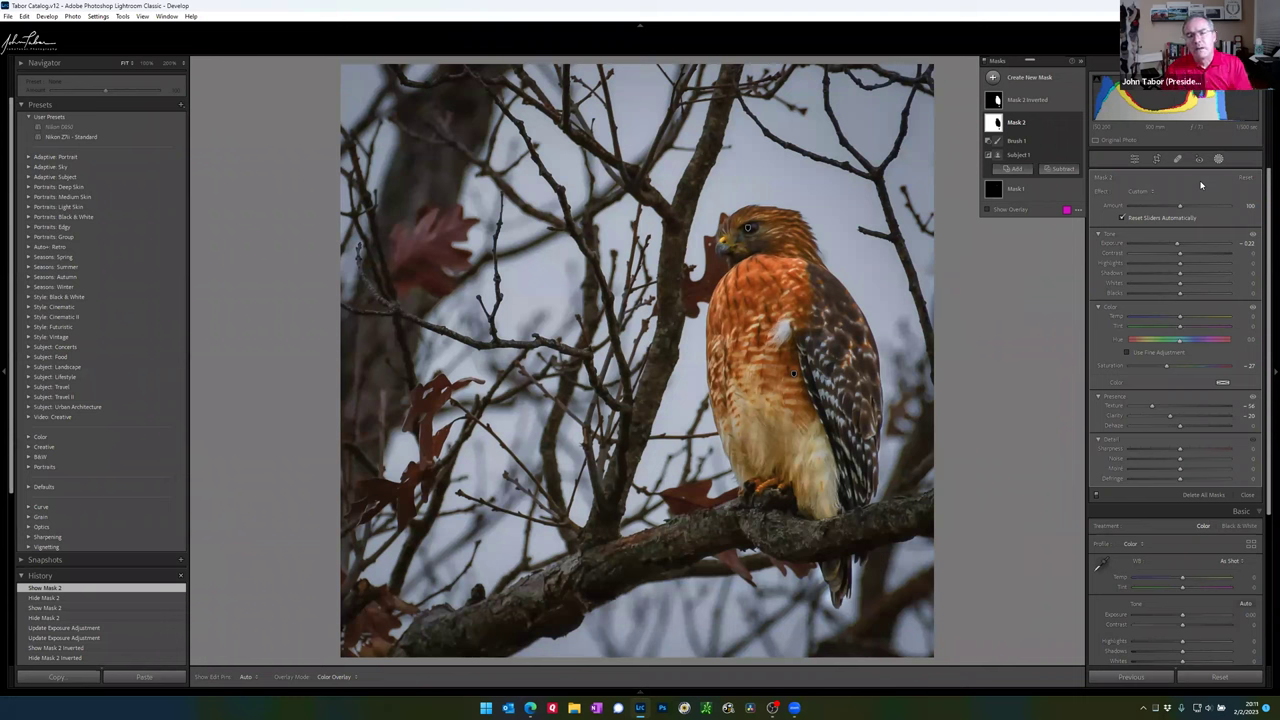
key(shift+w)
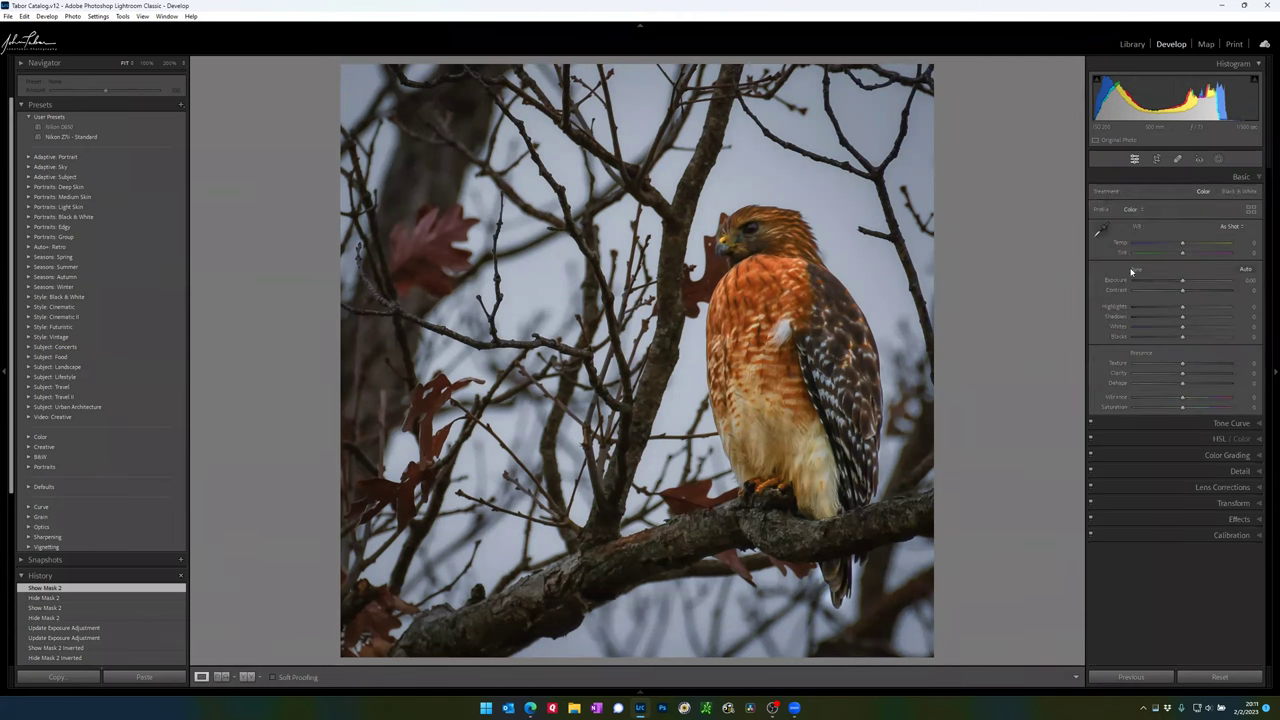
Step: Crop the photo to a 5 x 7 portrait framed around the hawk and its branch
key(r)
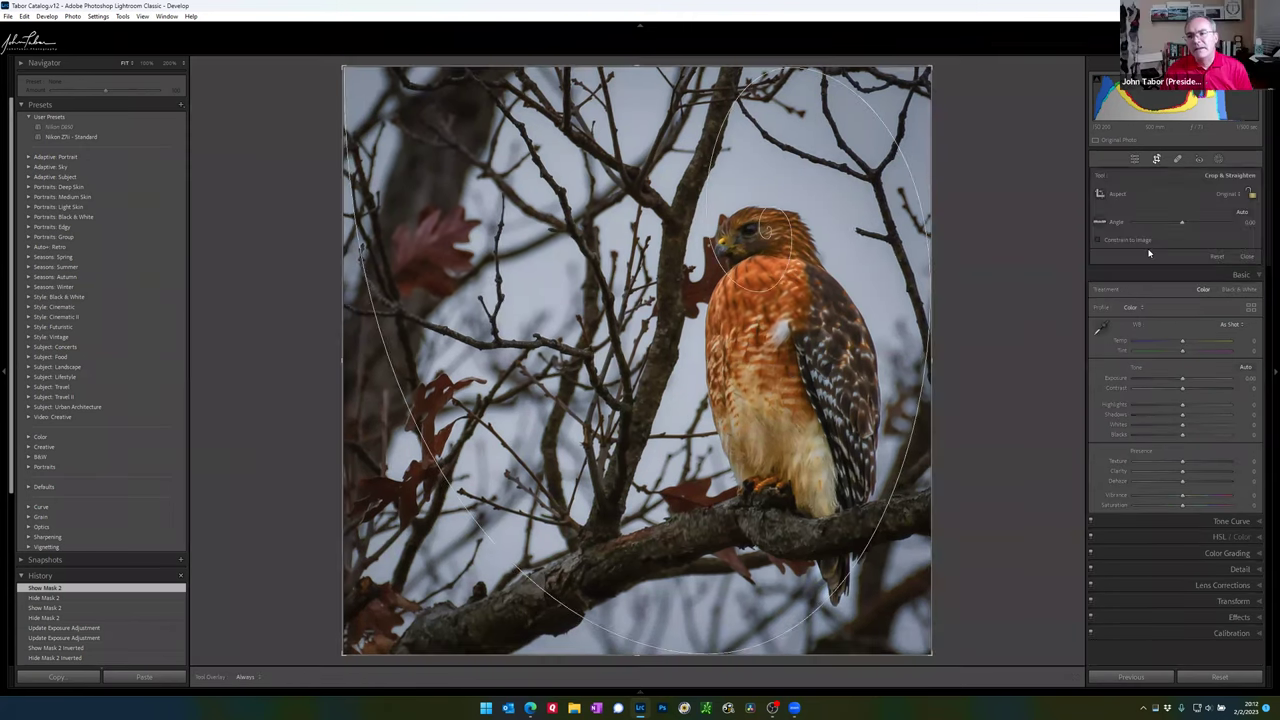
click(1232, 195)
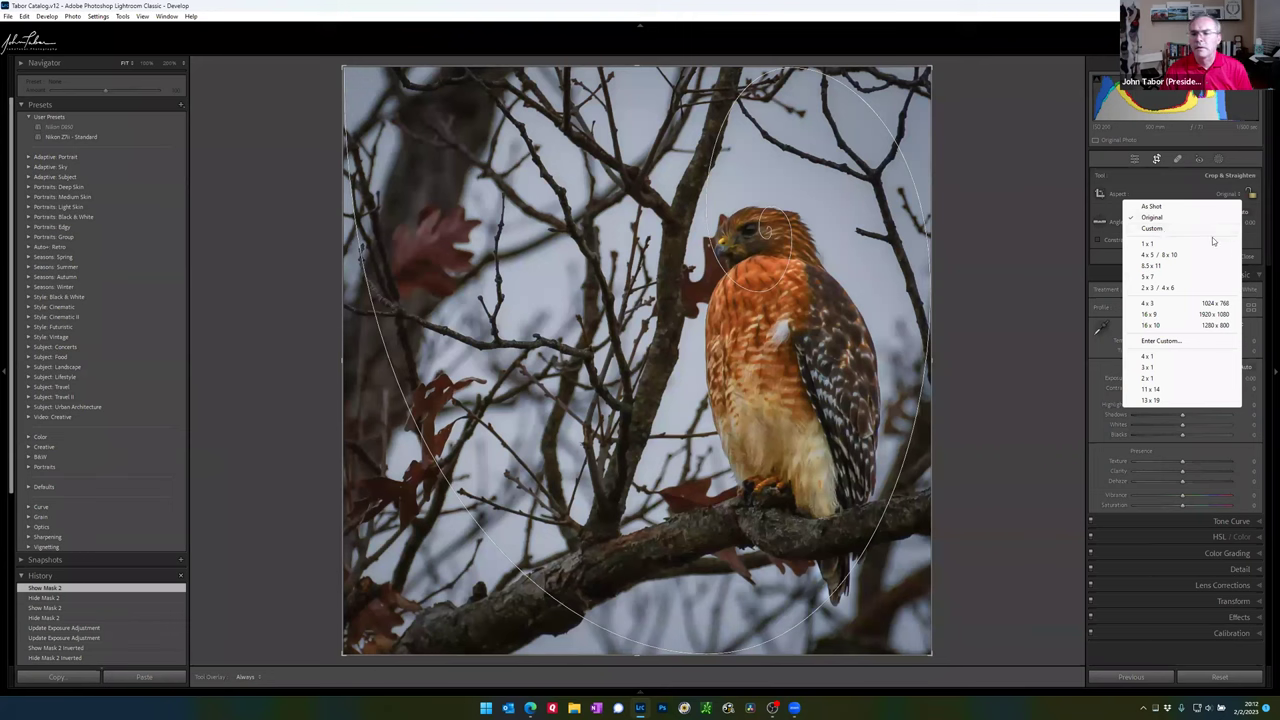
click(1150, 276)
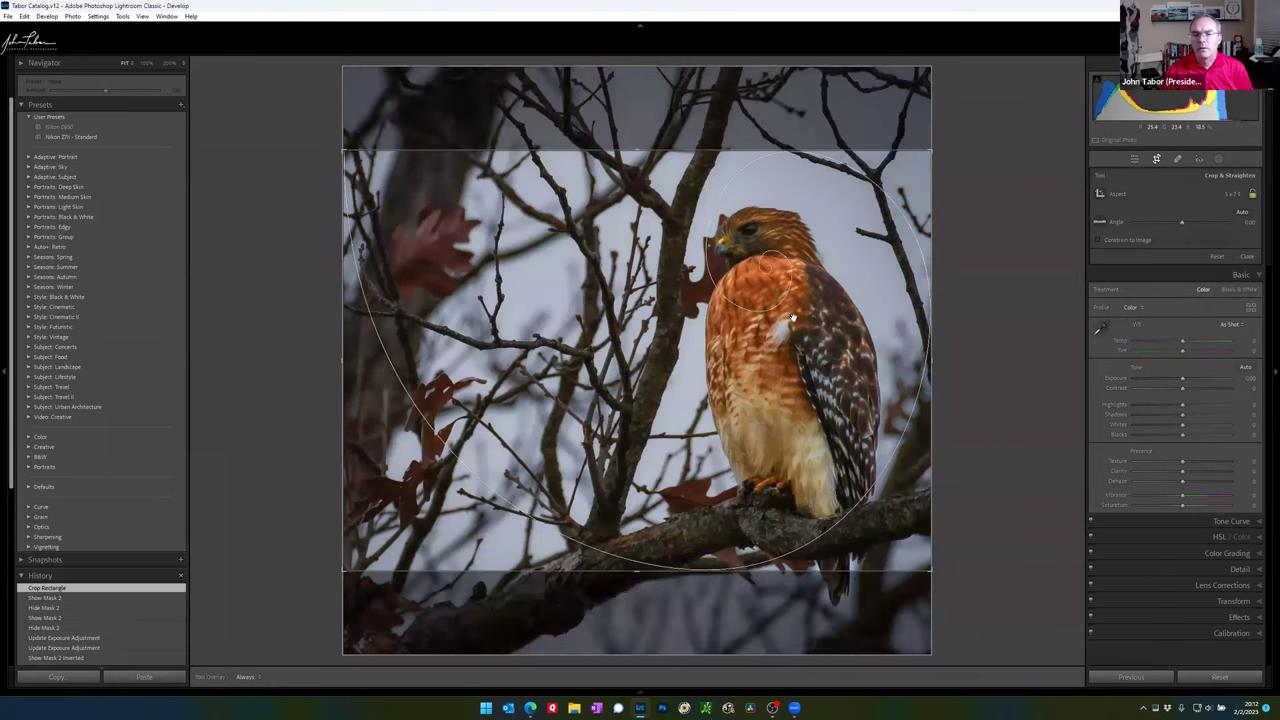
key(x)
drag(547, 336, 458, 352)
drag(589, 315, 607, 291)
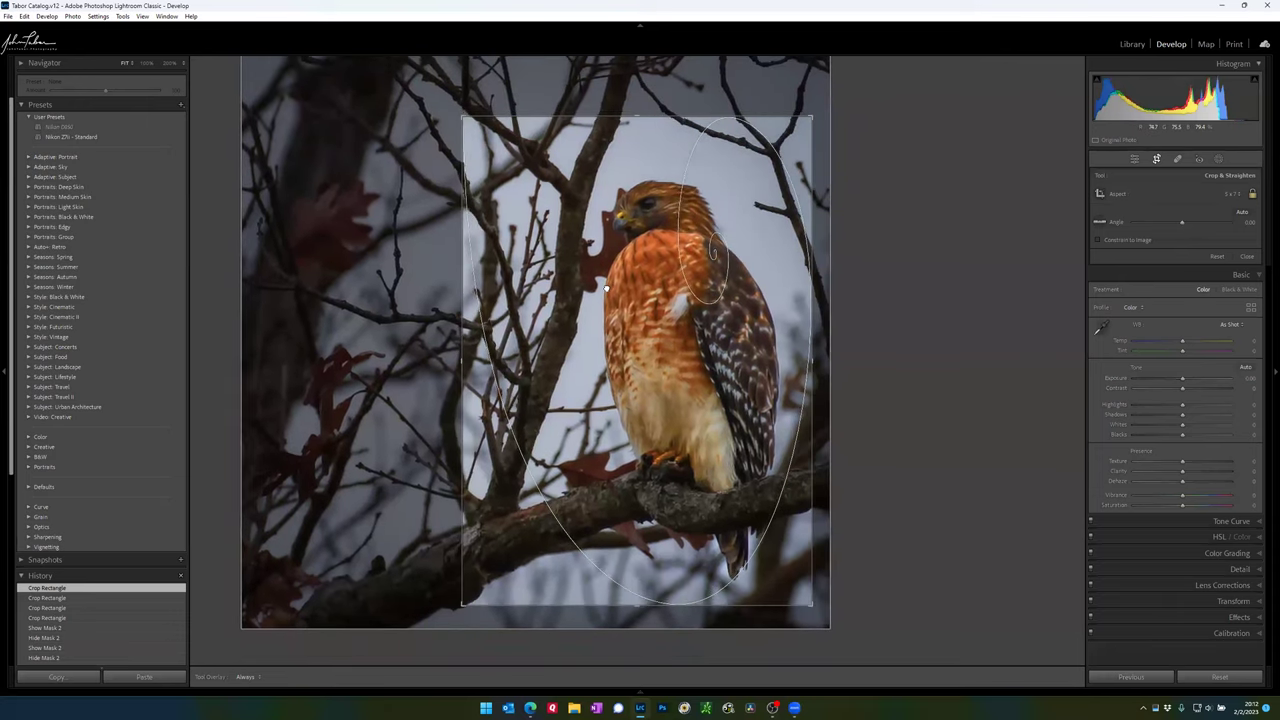
key(Return)
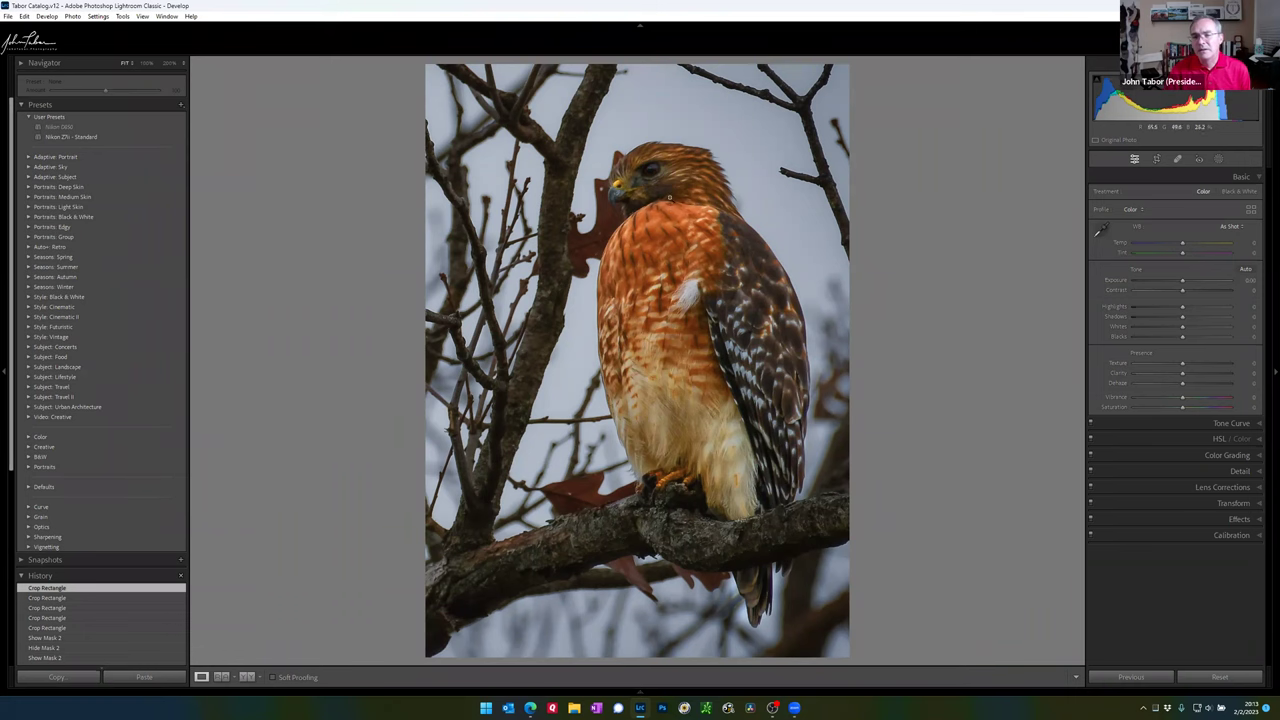
Step: Inspect the cropped hawk's breast feathers, wing and head at 200%, and return to the whole photo
click(660, 182)
scroll(804, 524, down, 5)
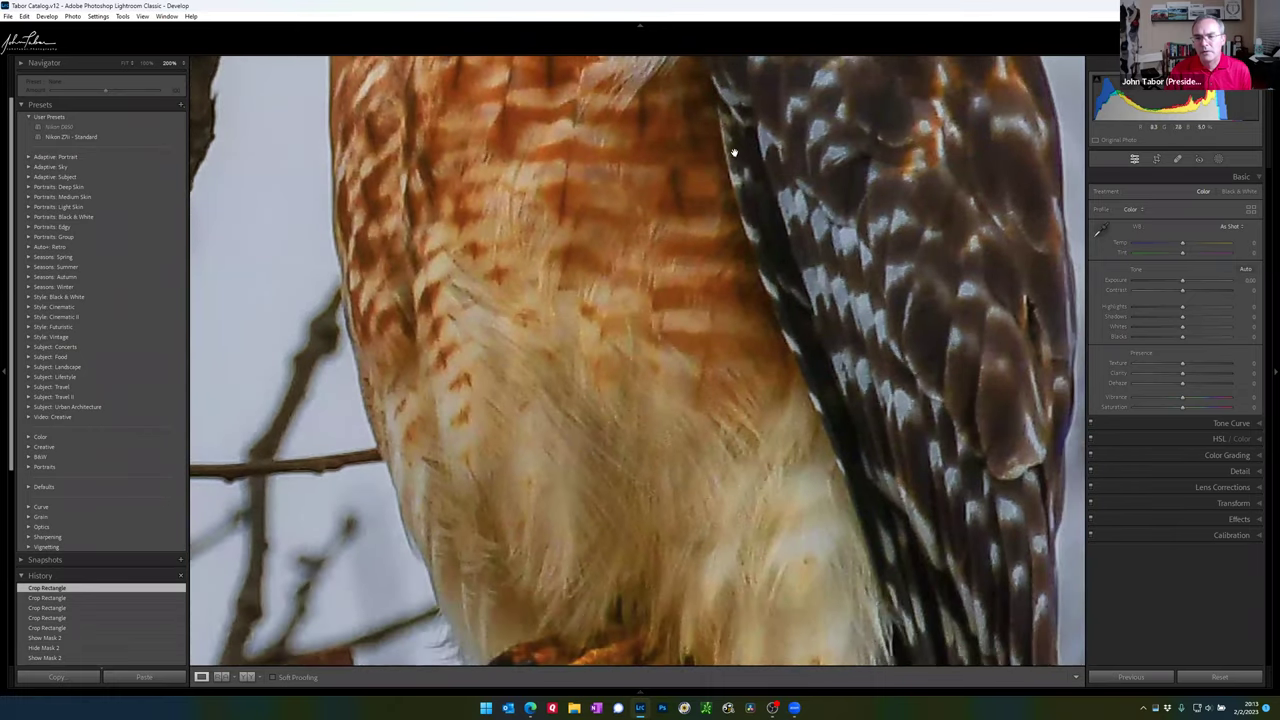
scroll(748, 320, up, 4)
scroll(748, 320, up, 5)
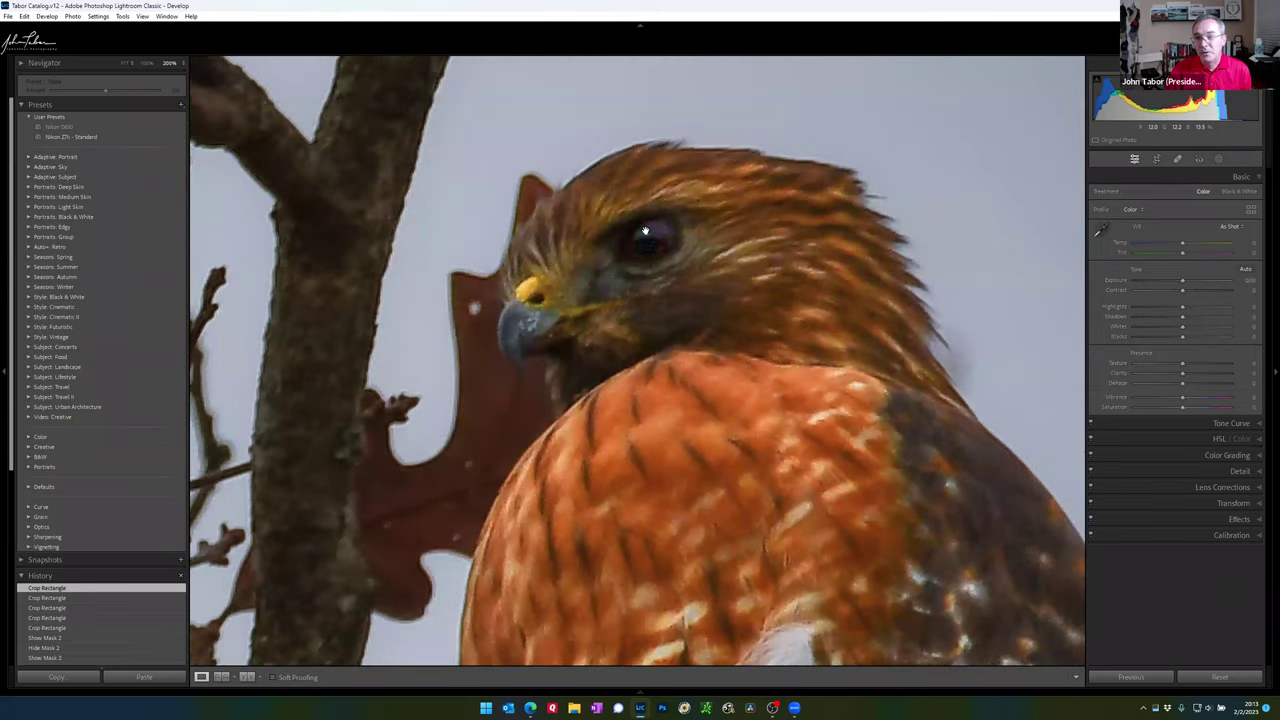
click(680, 277)
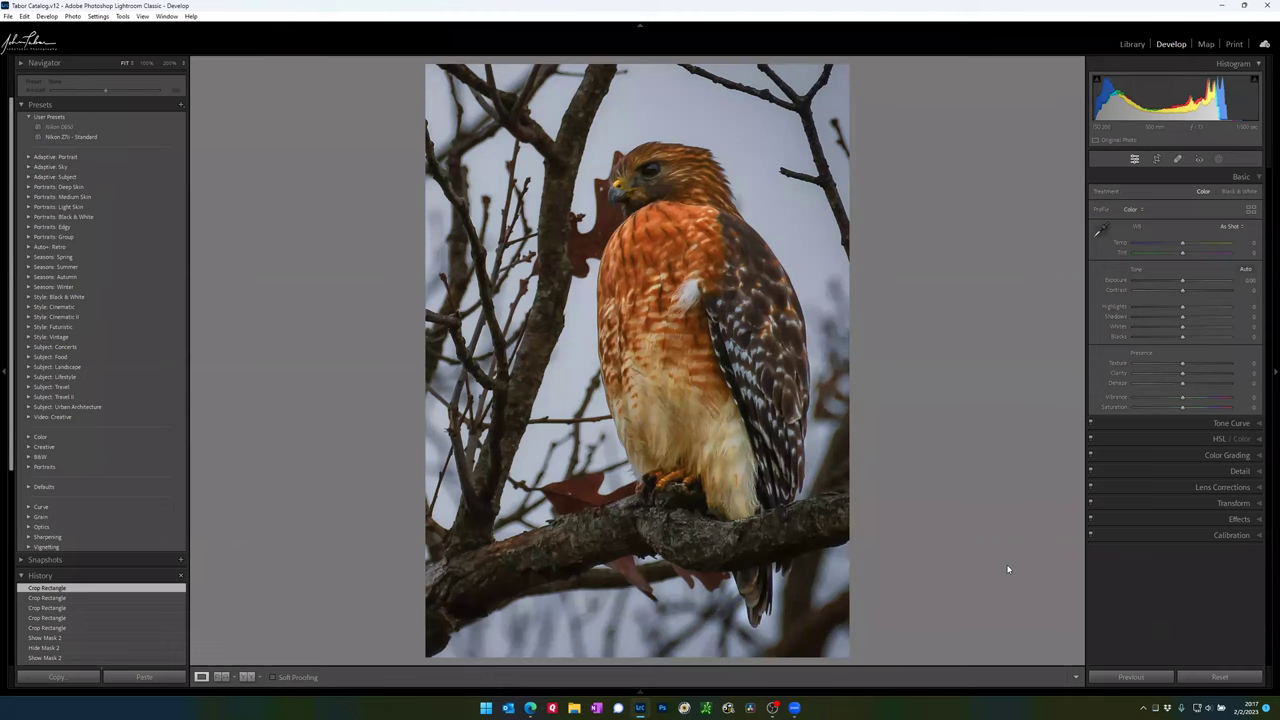
Step: Switch to the seascape photo with sun rays over the beach and view it full screen
key(i)
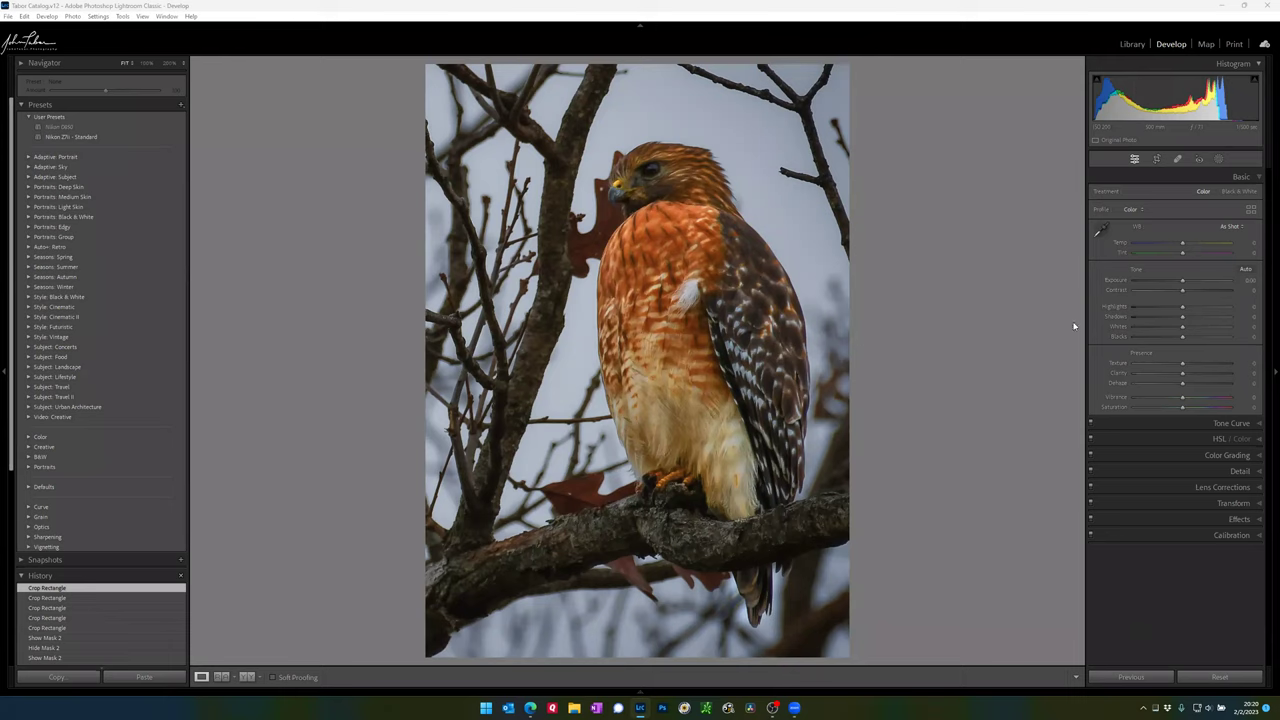
click(1066, 17)
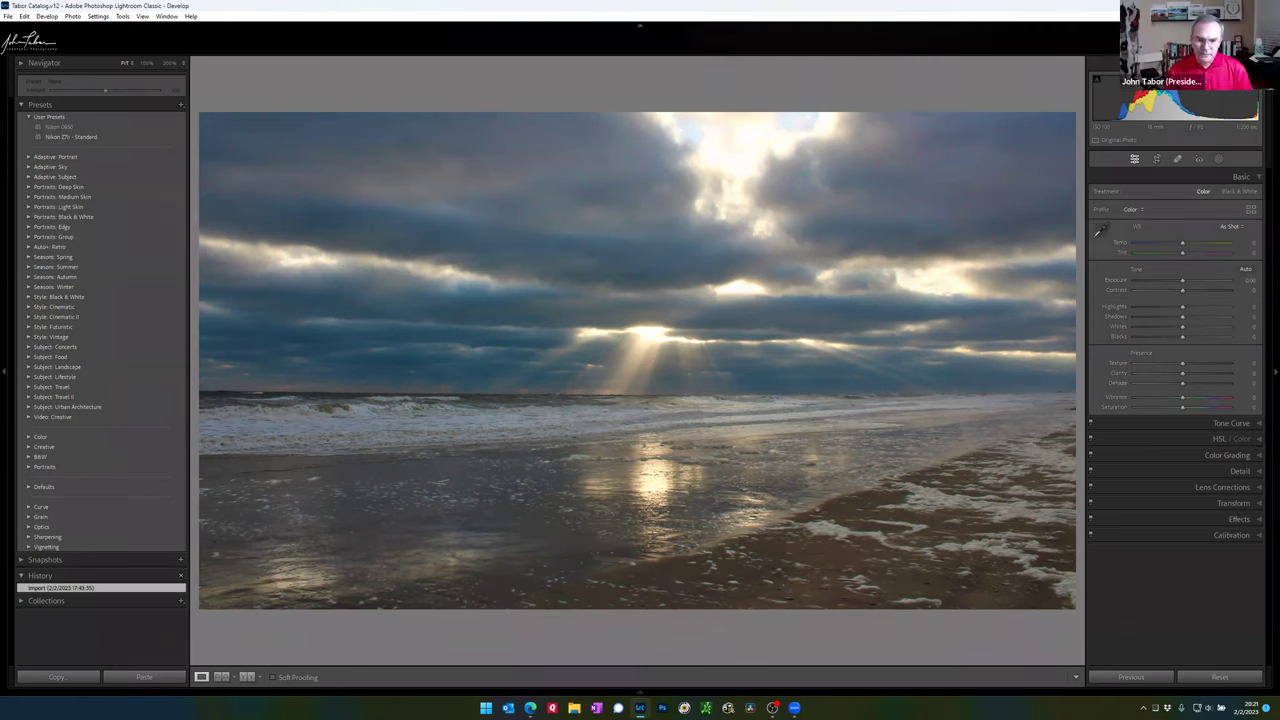
key(f)
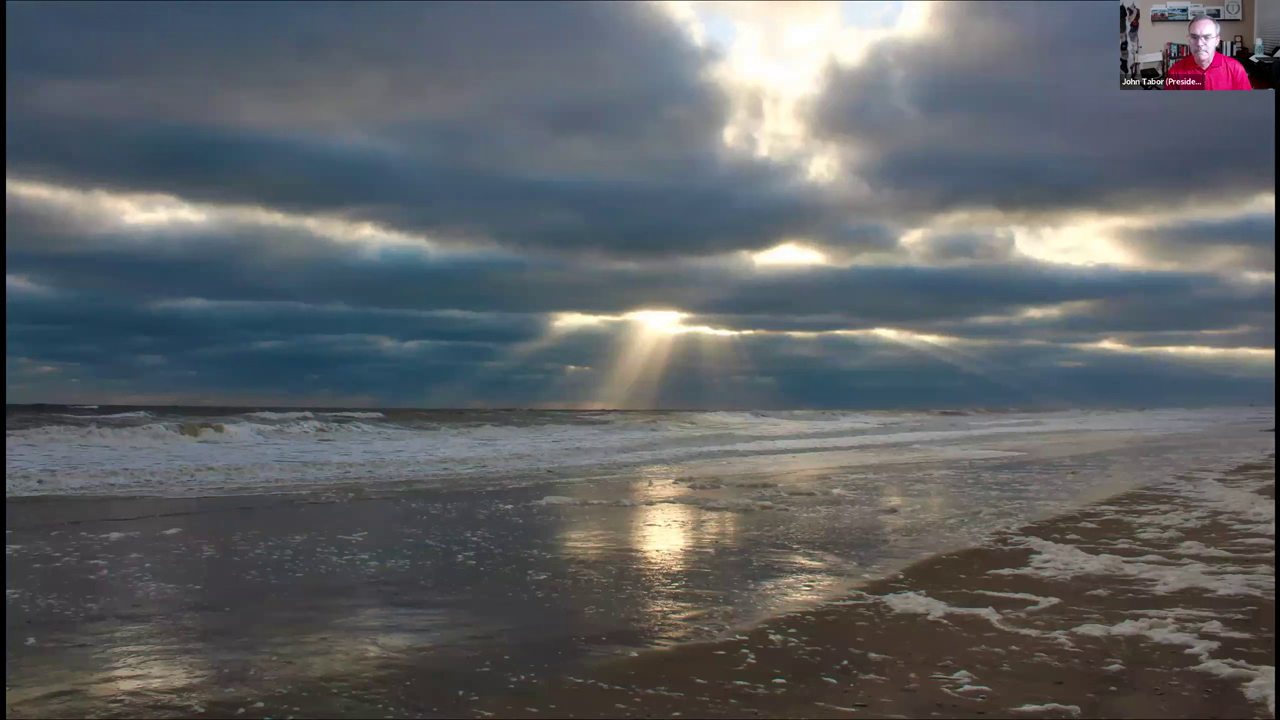
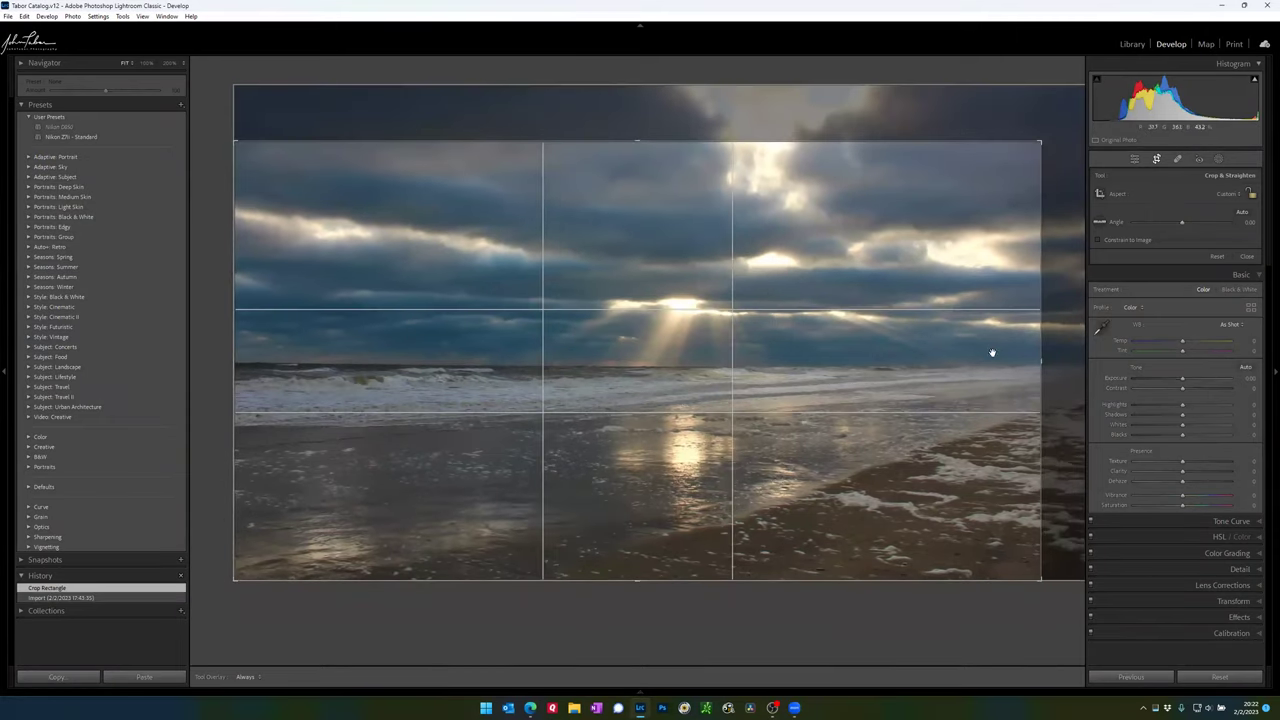
Step: Compare the seascape's crop frame over the full image with the cropped result
key(Return)
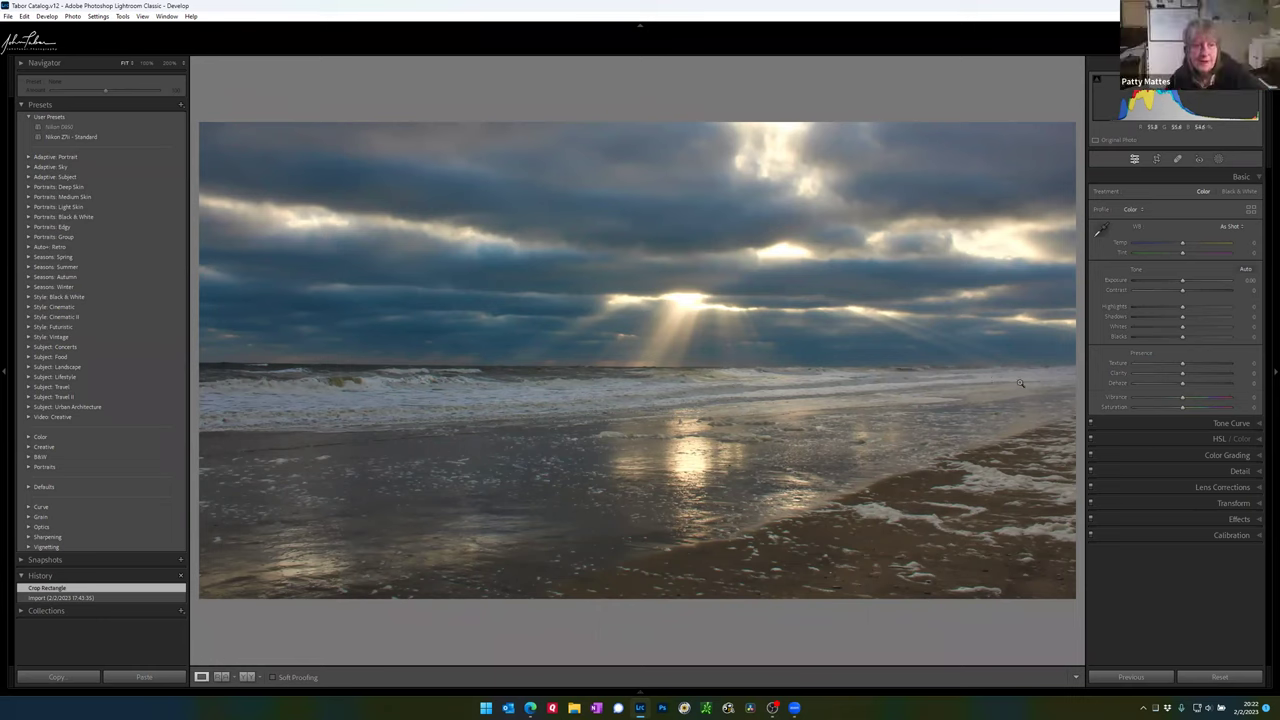
click(1157, 159)
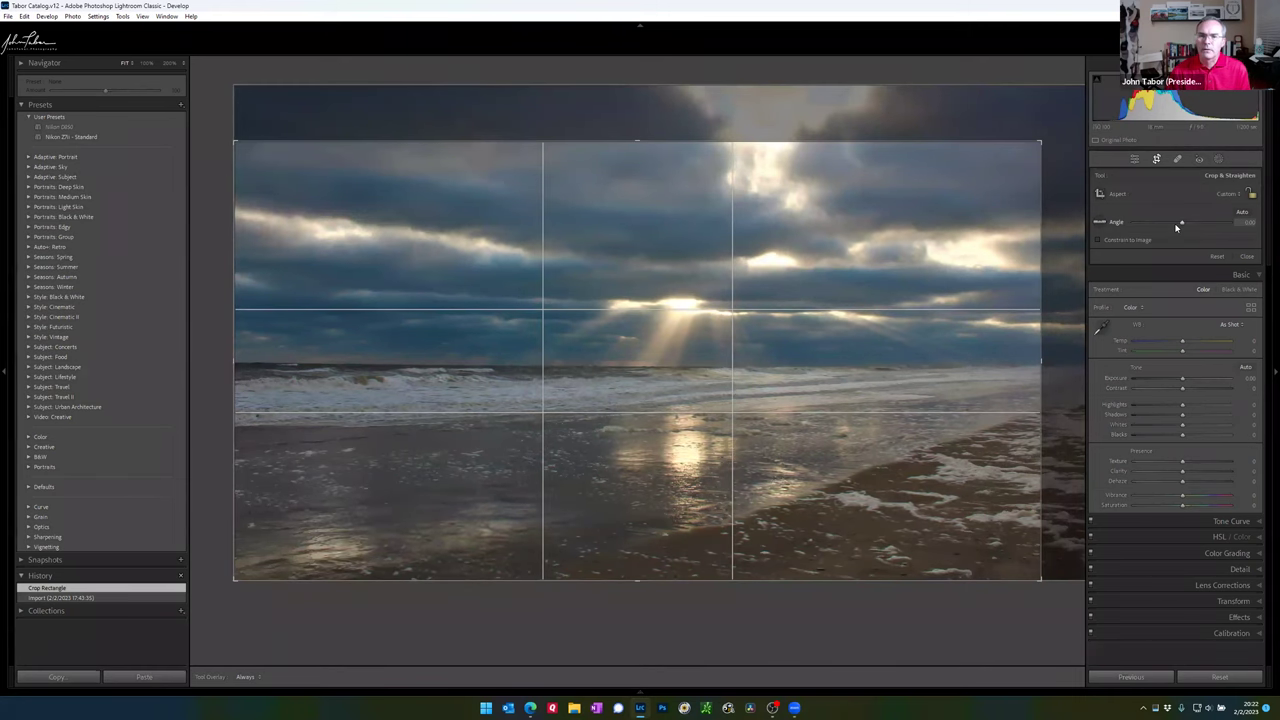
key(Return)
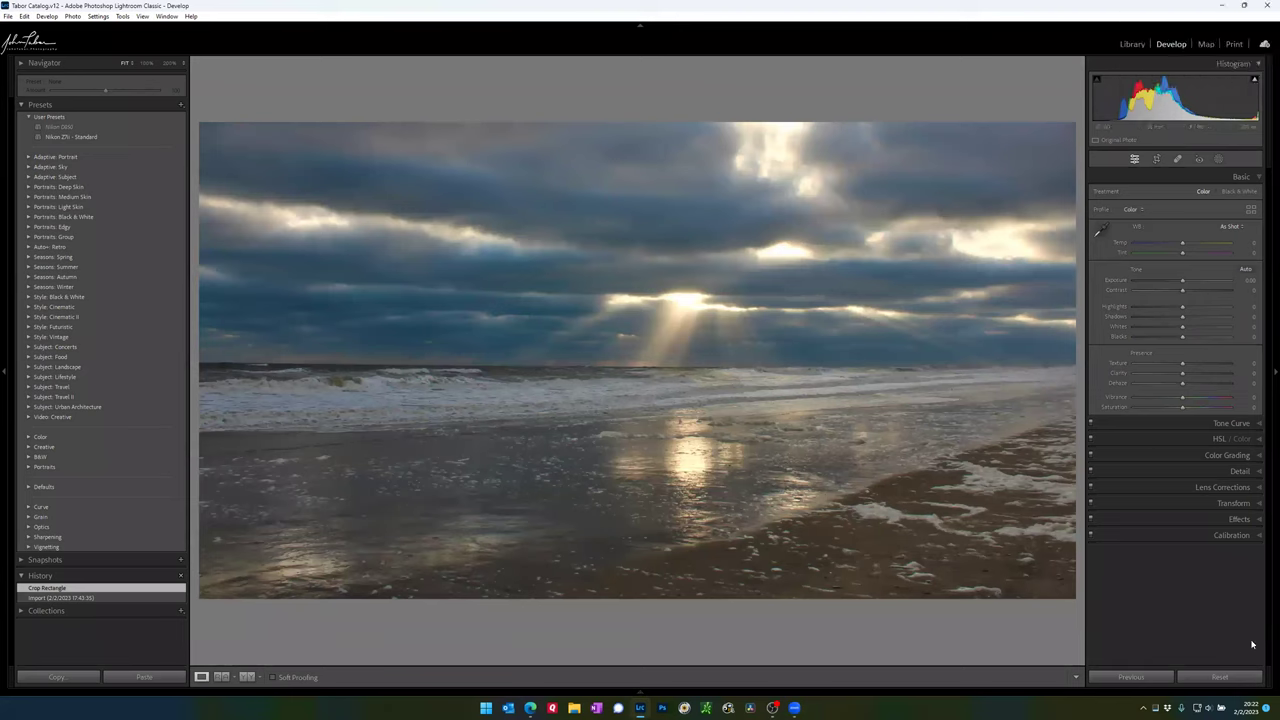
Step: Rotate the seascape's crop to an angle of −0.31 to level the horizon
click(1156, 160)
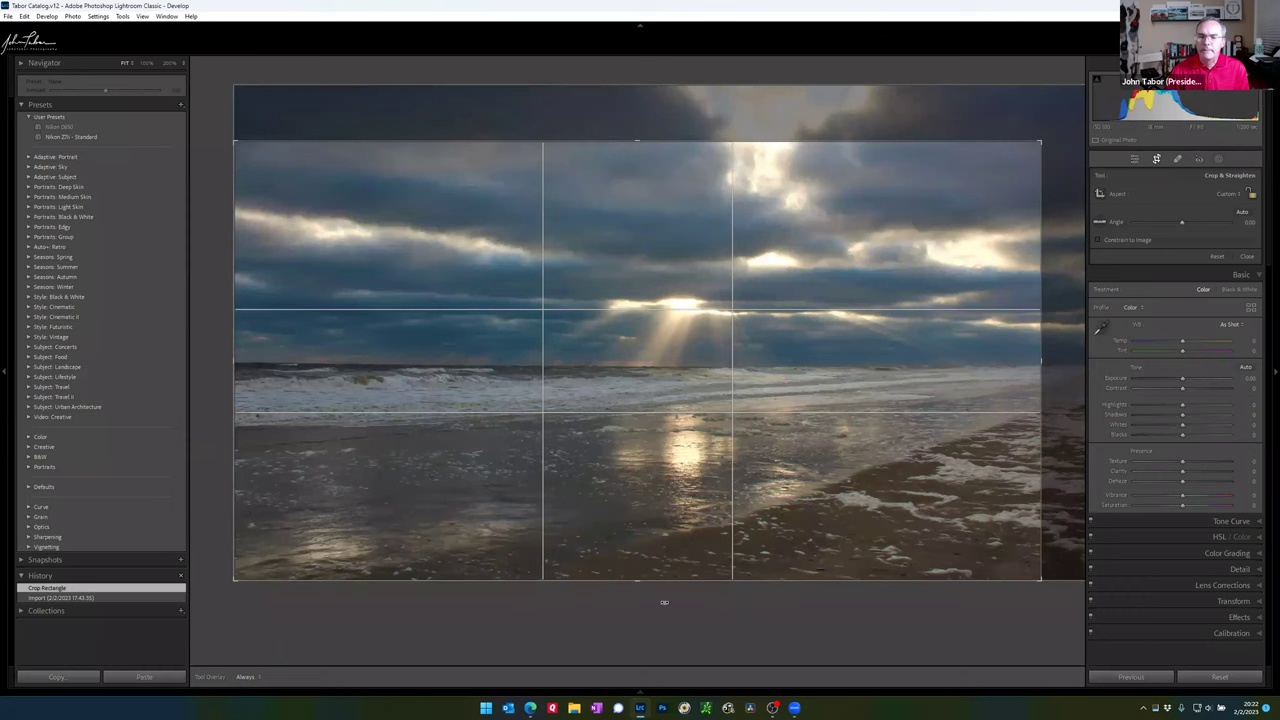
drag(664, 603, 652, 601)
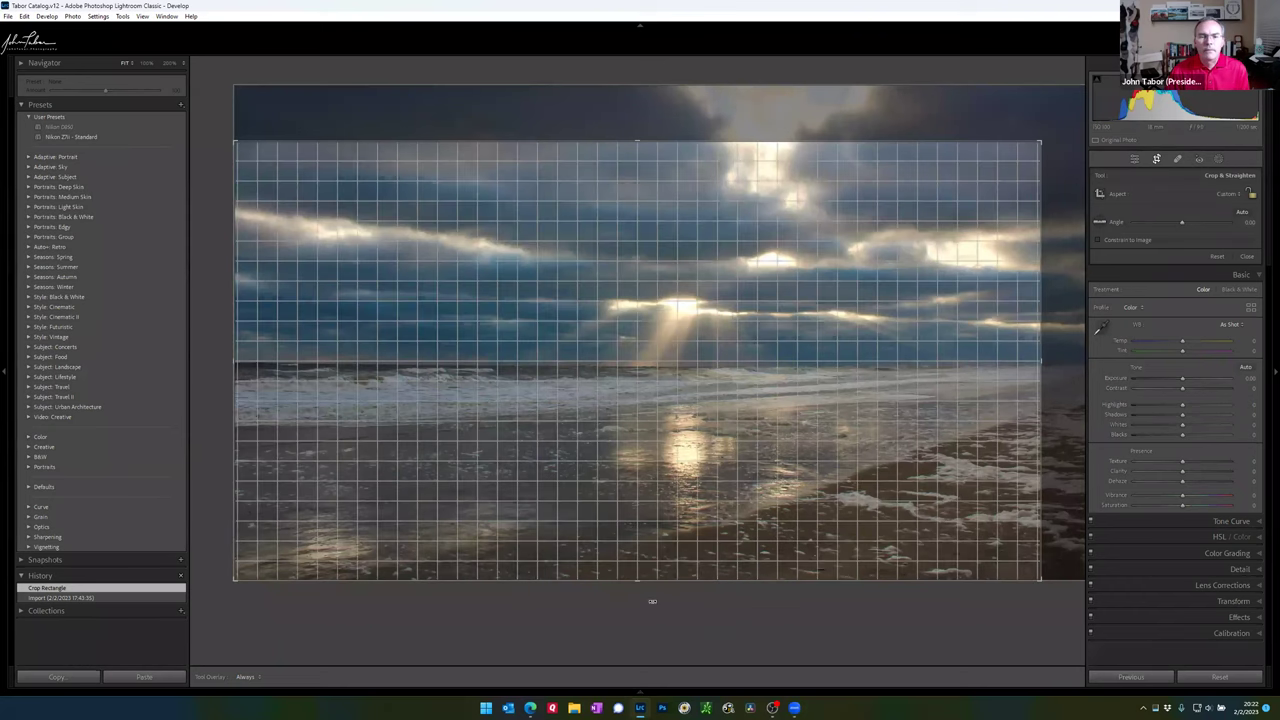
drag(652, 601, 653, 600)
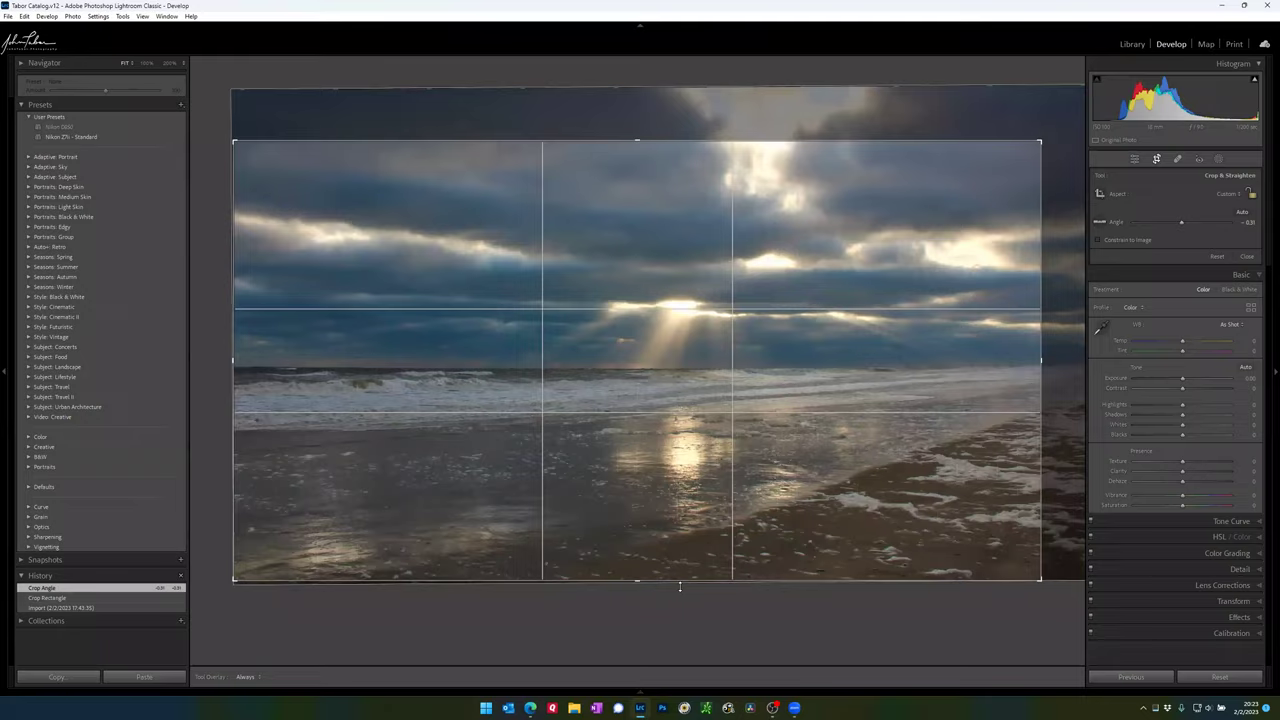
key(Return)
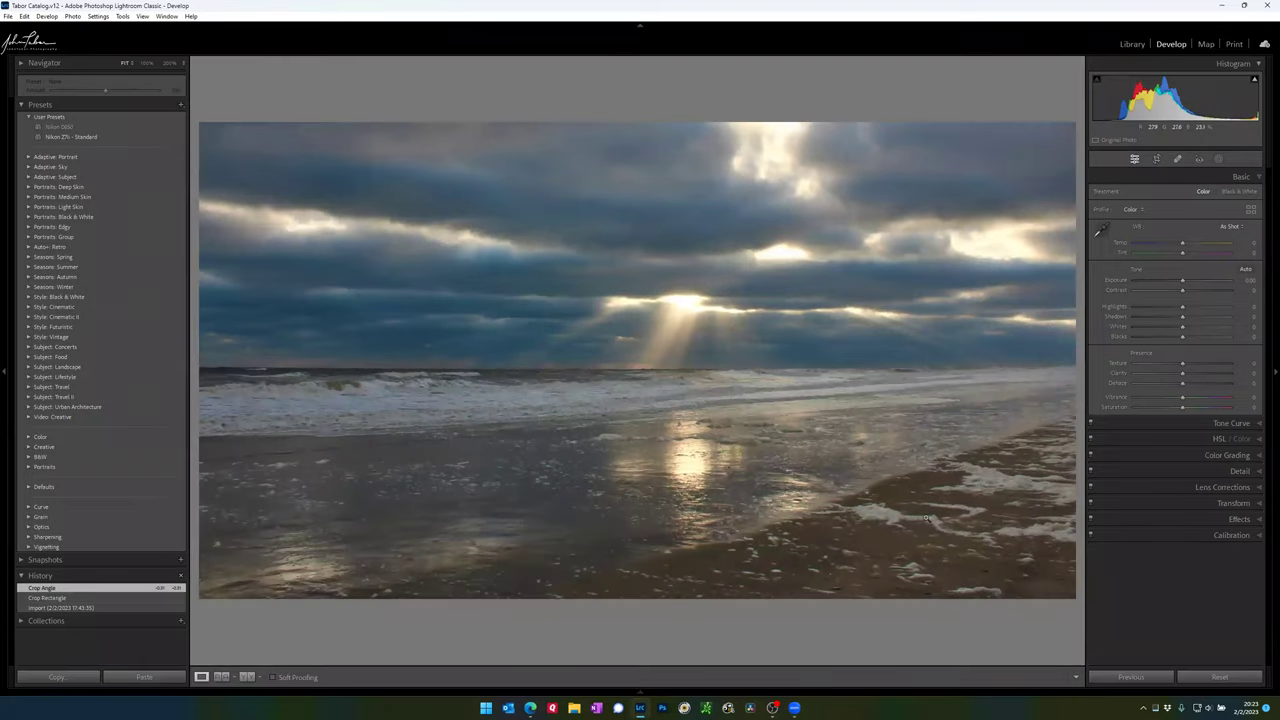
Step: Straighten the crop with a reference line along the sea horizon, and apply it
click(1156, 163)
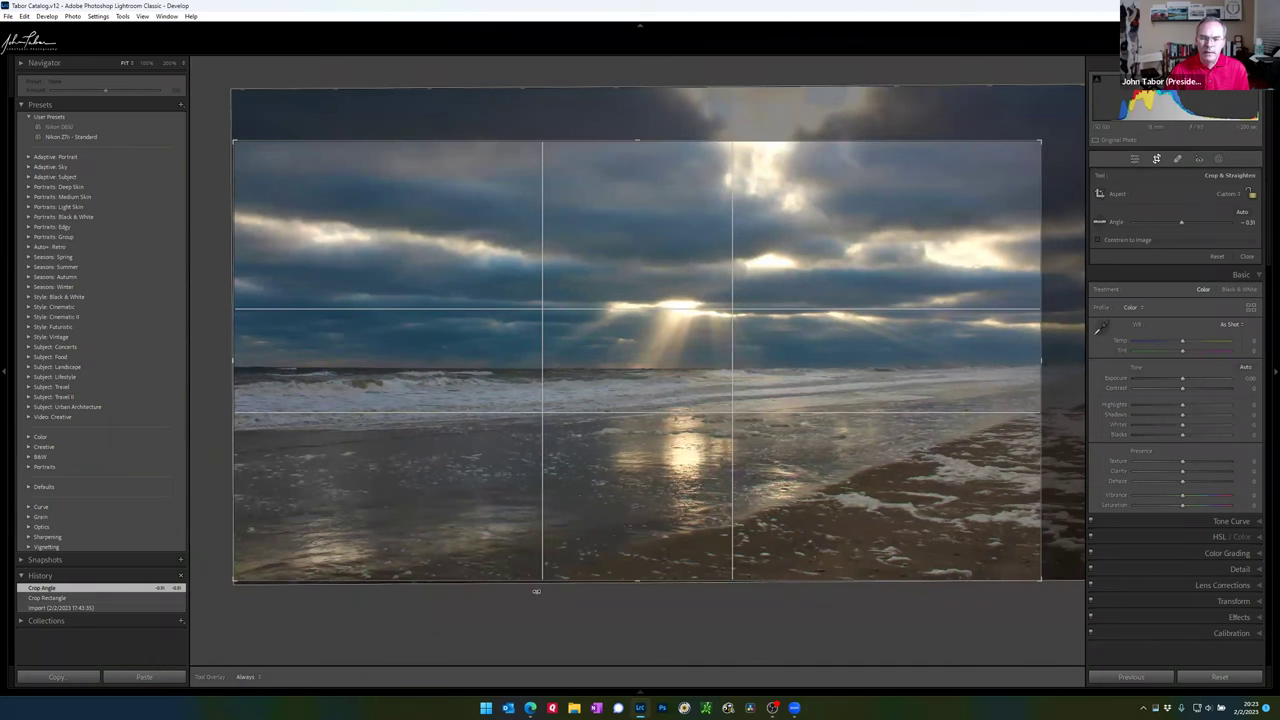
drag(631, 602, 631, 602)
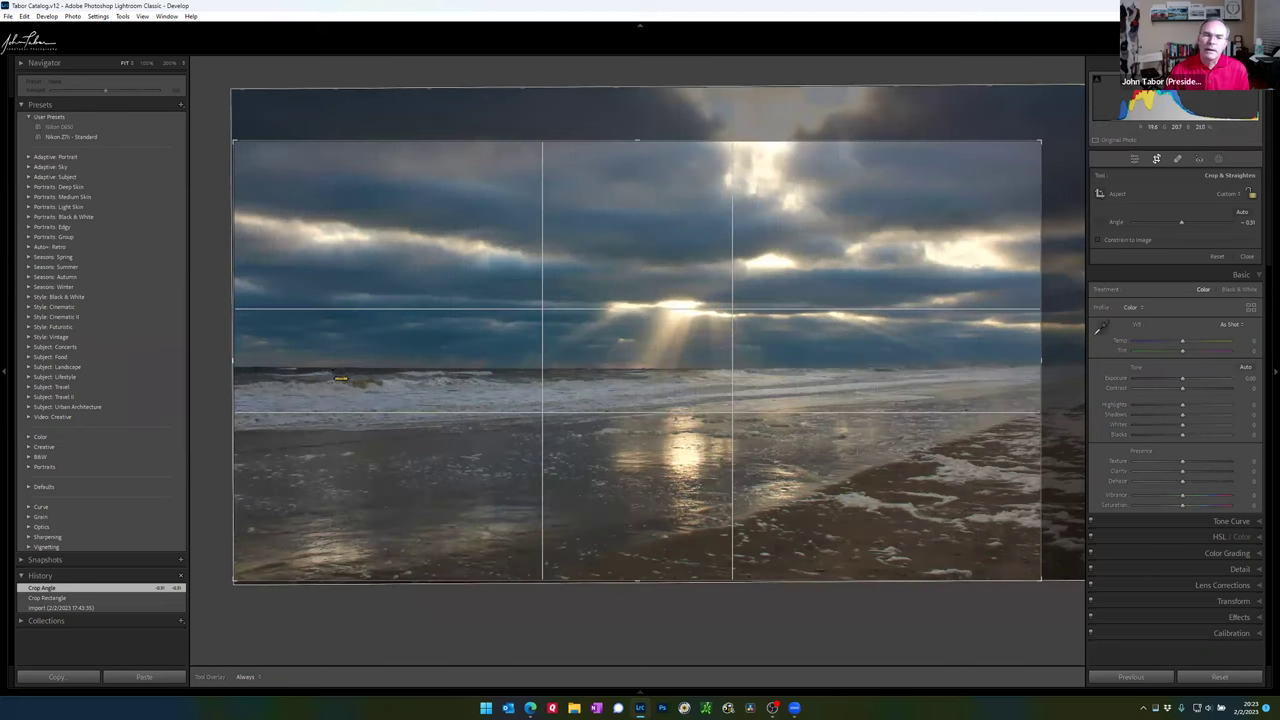
drag(268, 366, 960, 367)
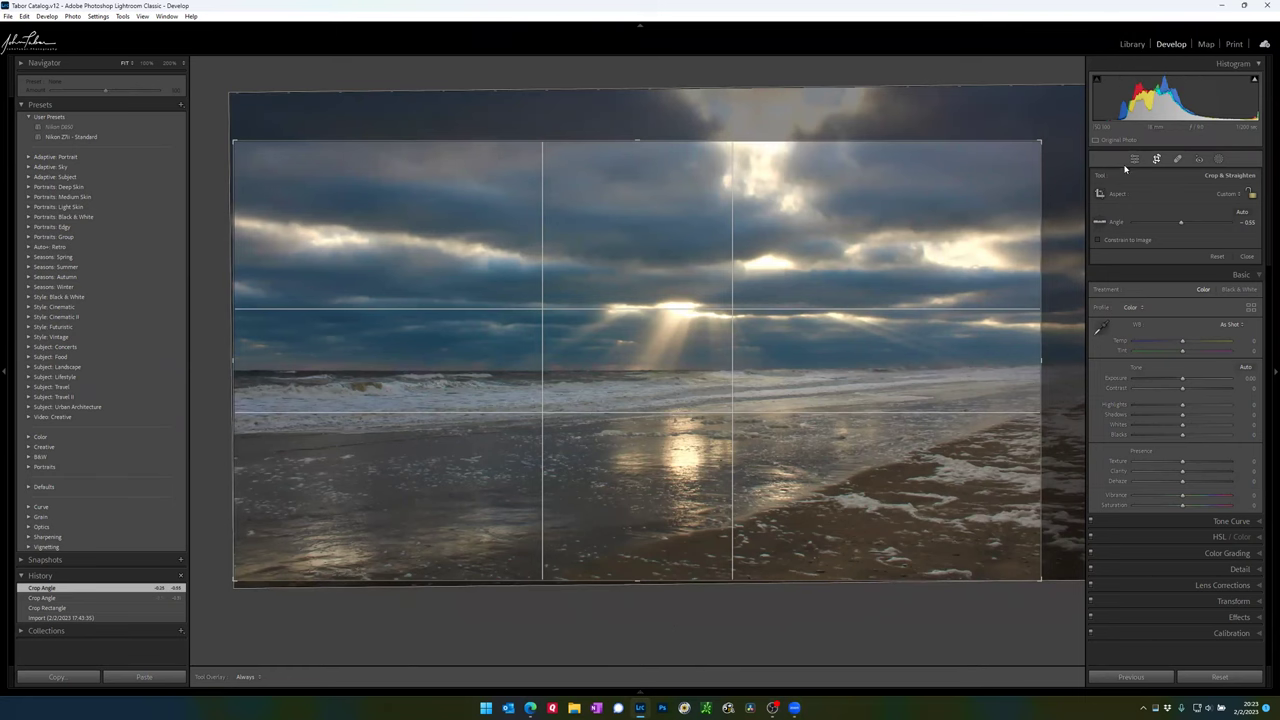
click(1157, 160)
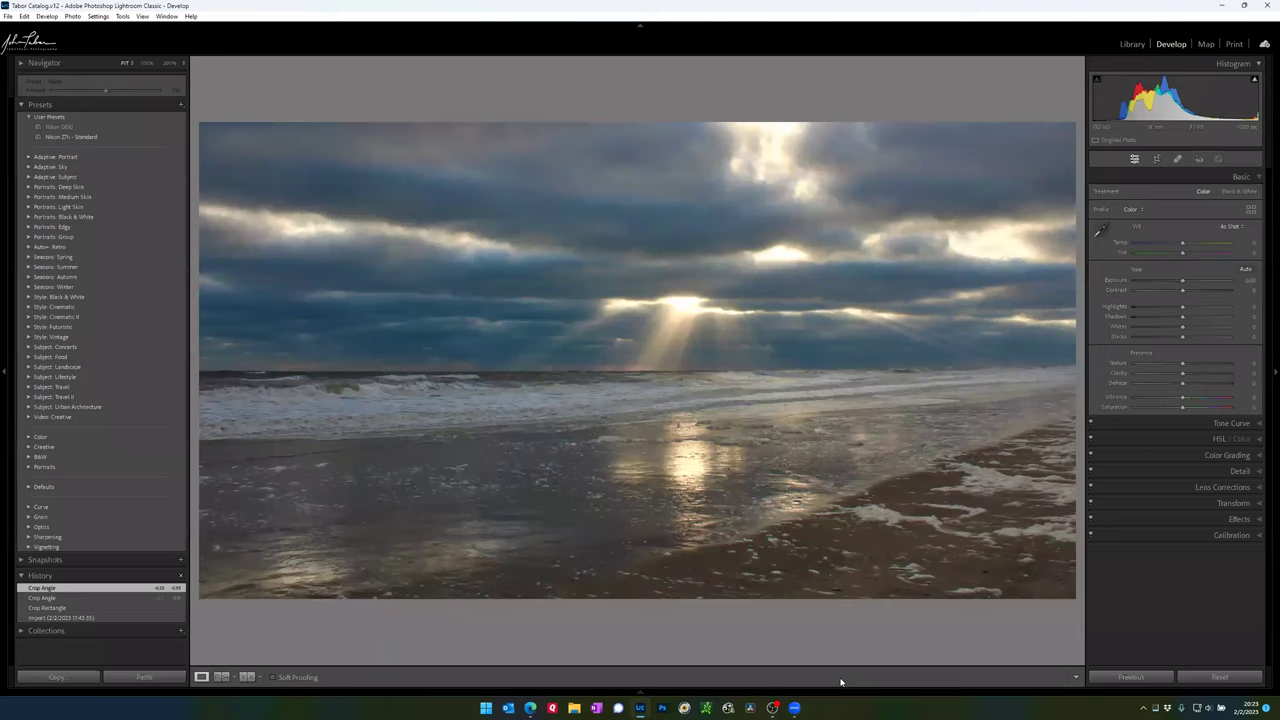
click(1219, 160)
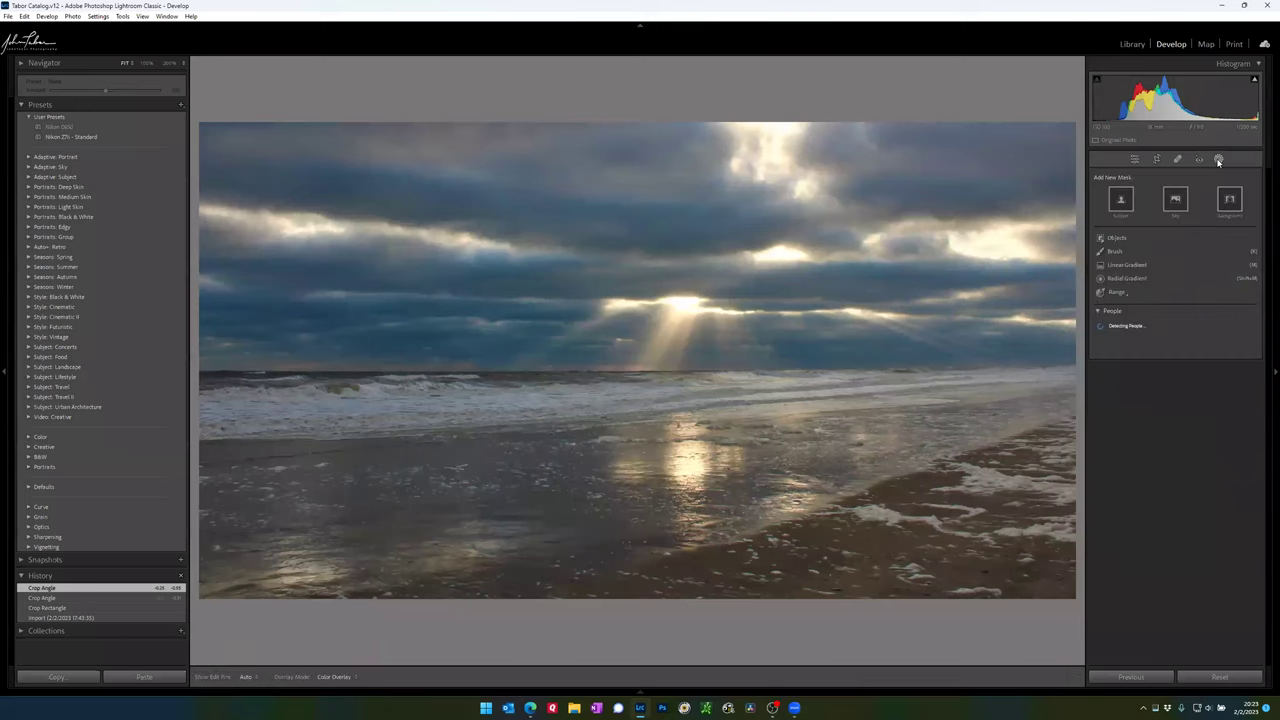
click(1114, 254)
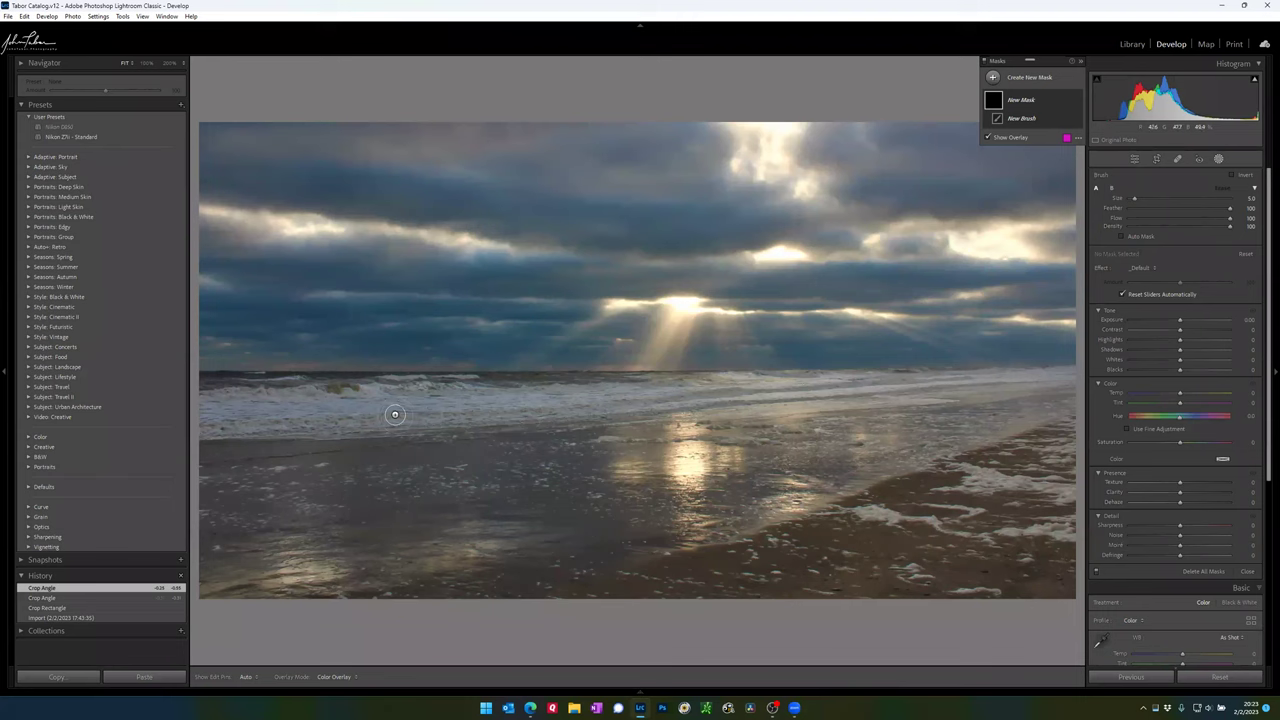
drag(222, 414, 585, 404)
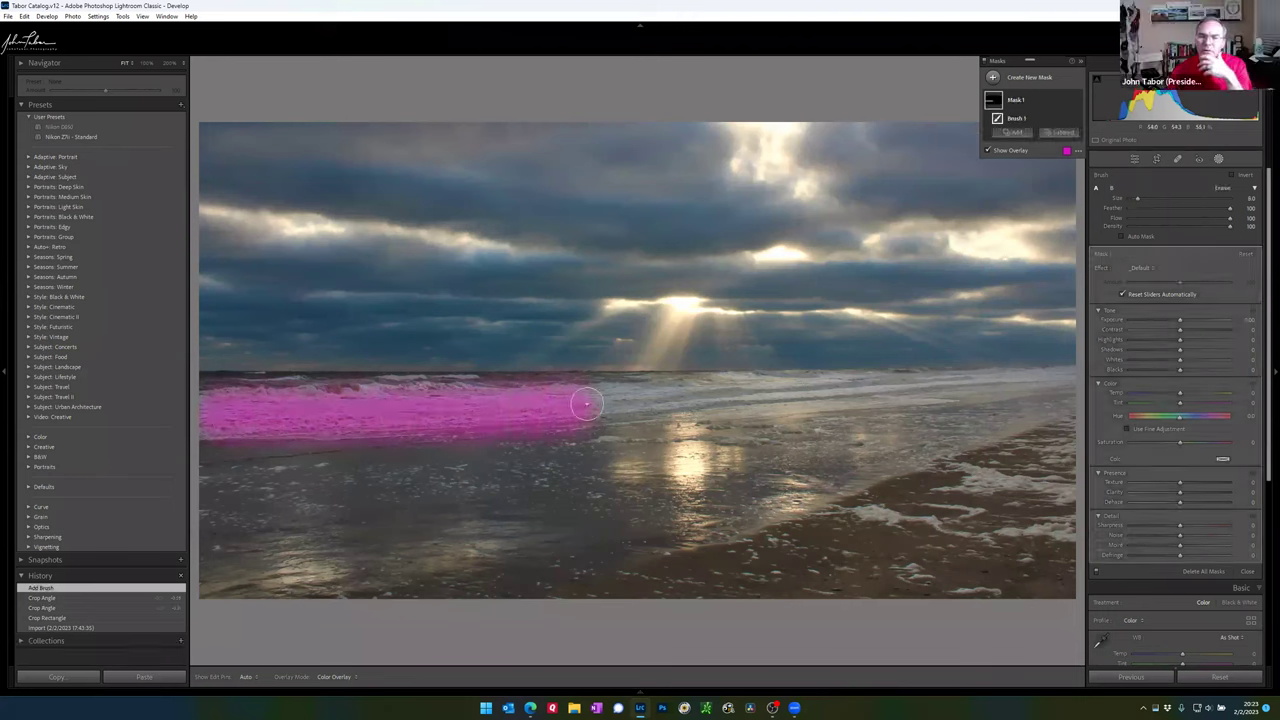
key(ctrl+z)
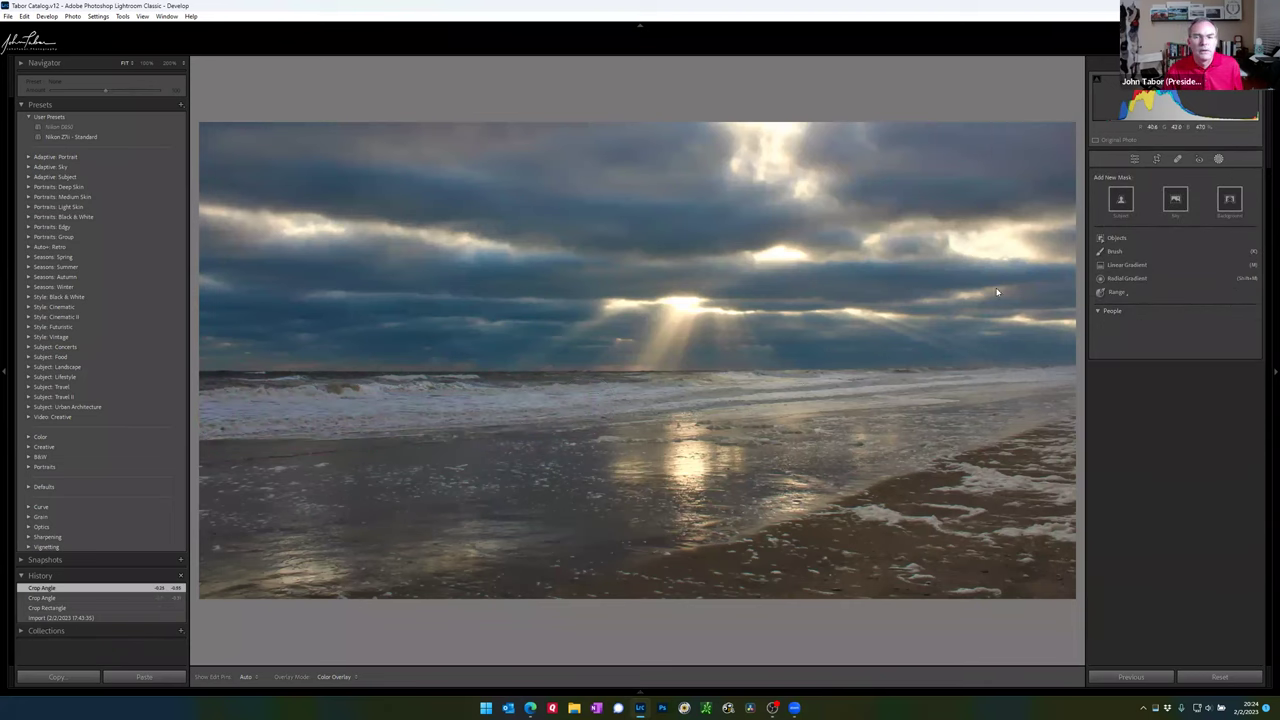
Step: Paint a brush mask over the whole band of breaking waves below the horizon, reaching nearly to the far shoreline
key(k)
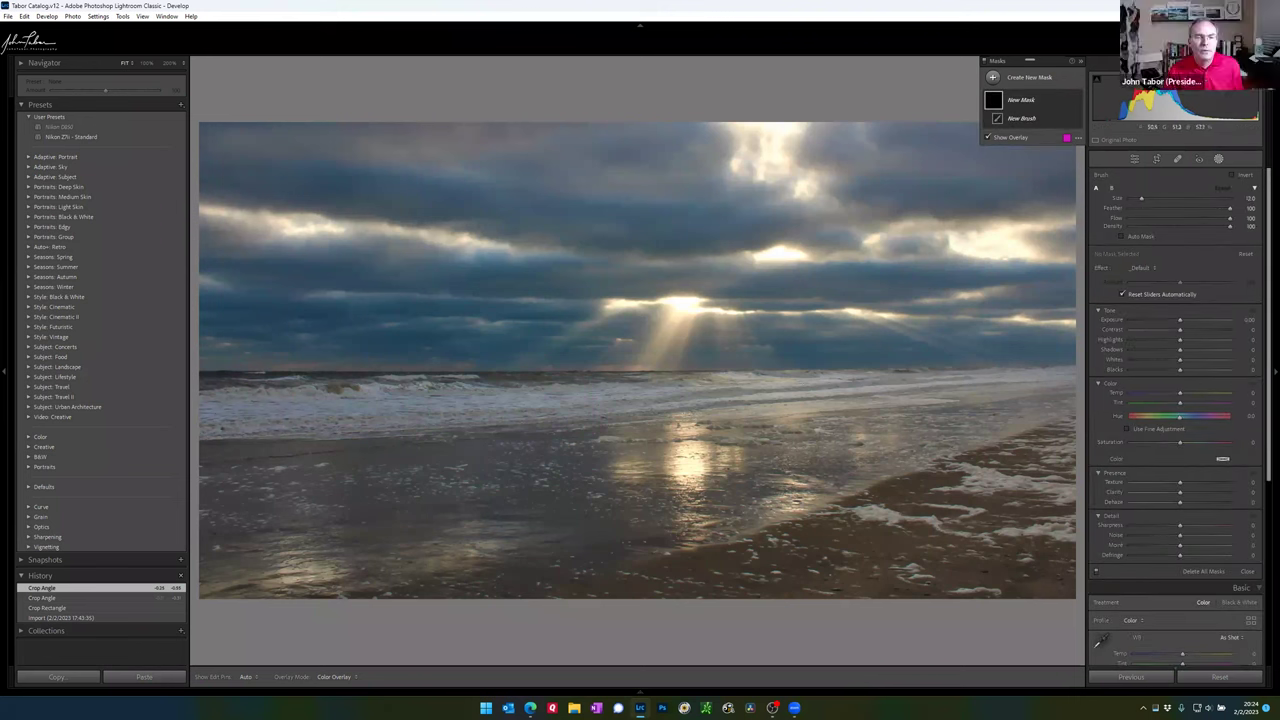
drag(280, 410, 222, 415)
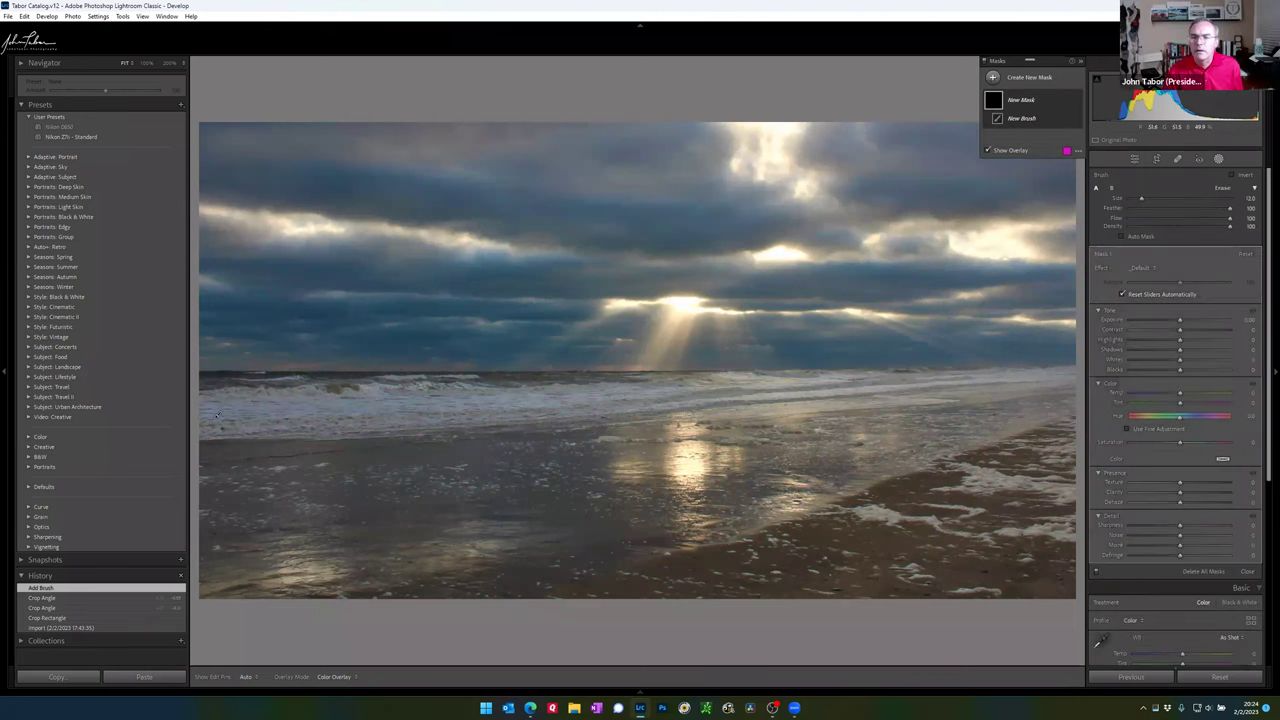
scroll(1000, 381, down, 3)
scroll(999, 380, down, 2)
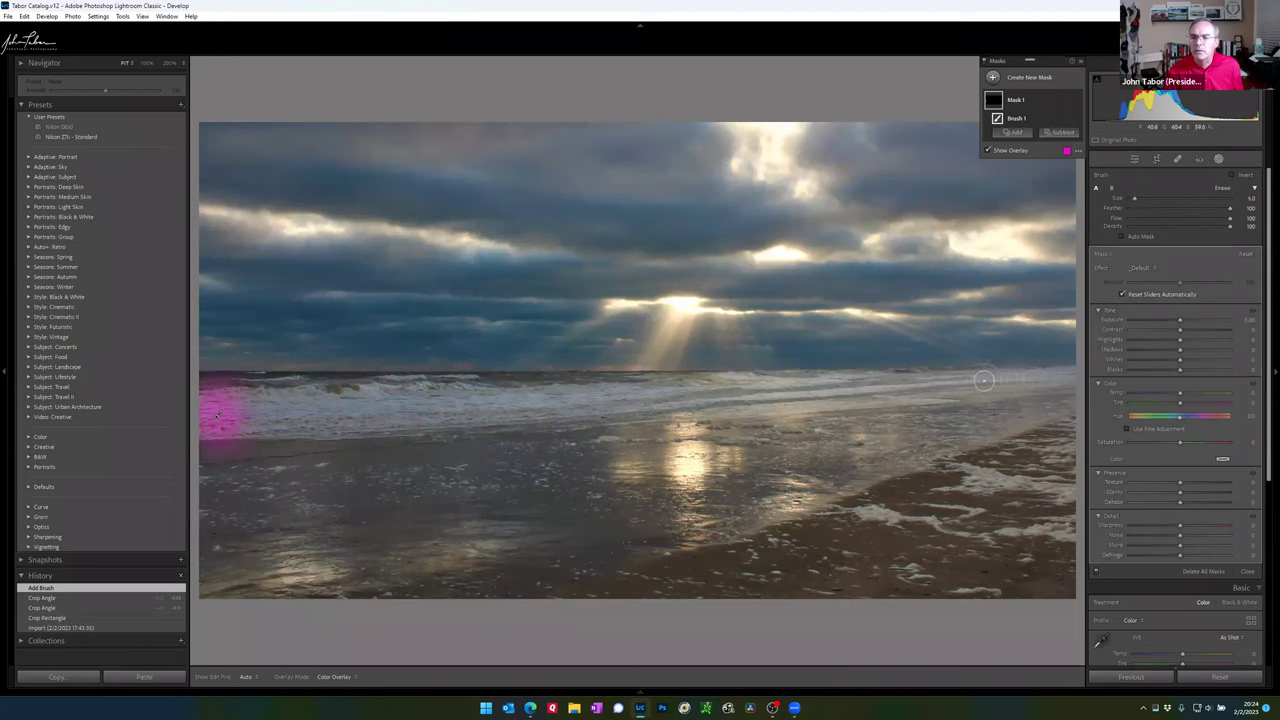
drag(1030, 375, 971, 406)
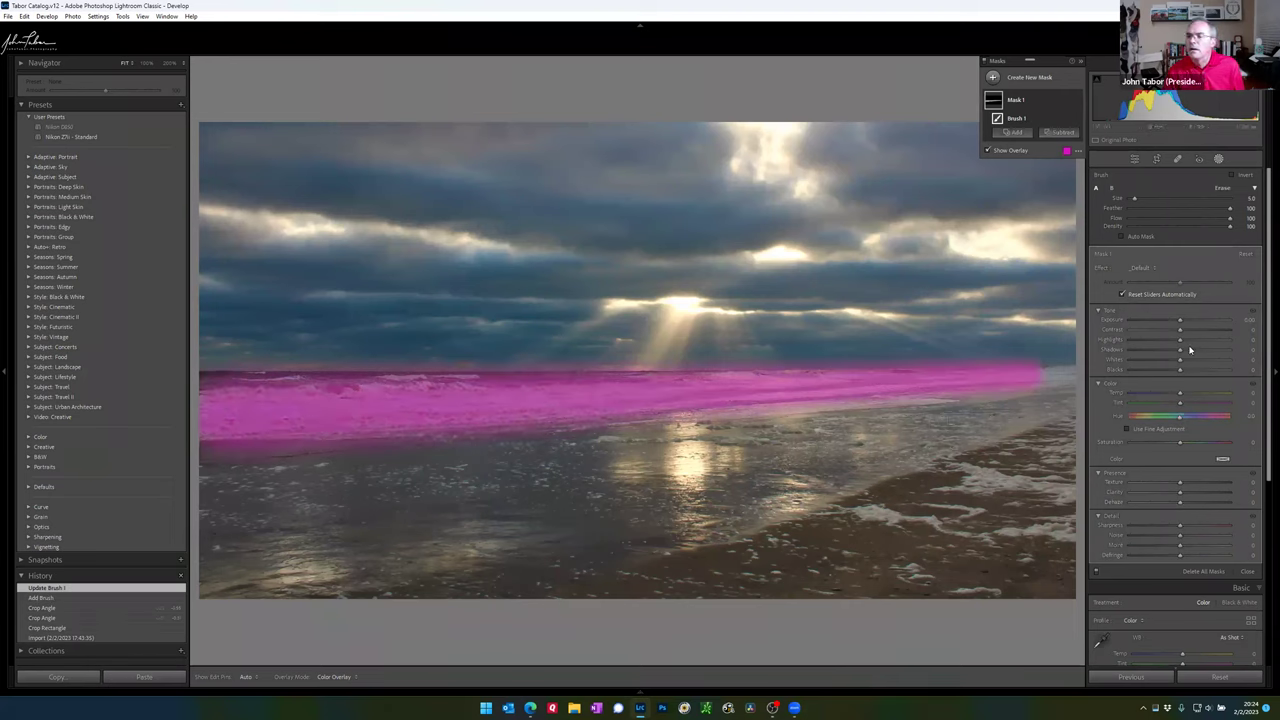
Step: Intersect the wave mask with a luminance range limited to the brighter tones, starting at about 38
click(1069, 102)
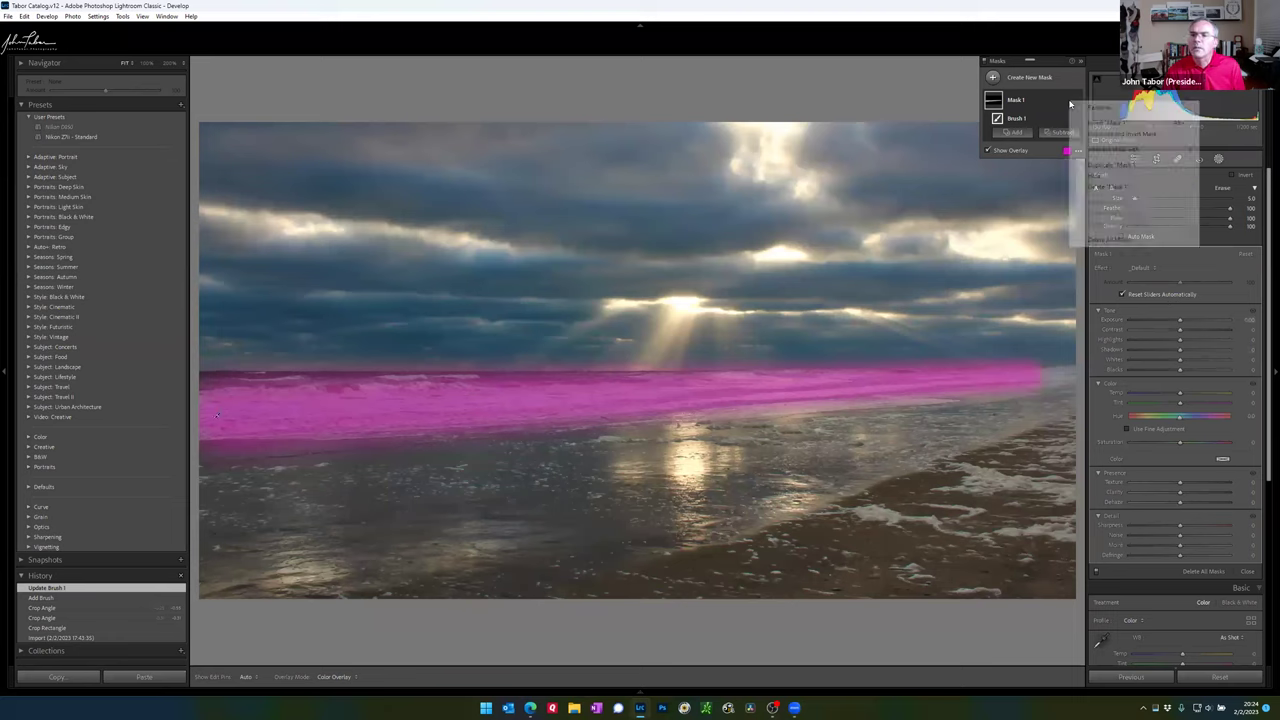
mouse_move(1100, 149)
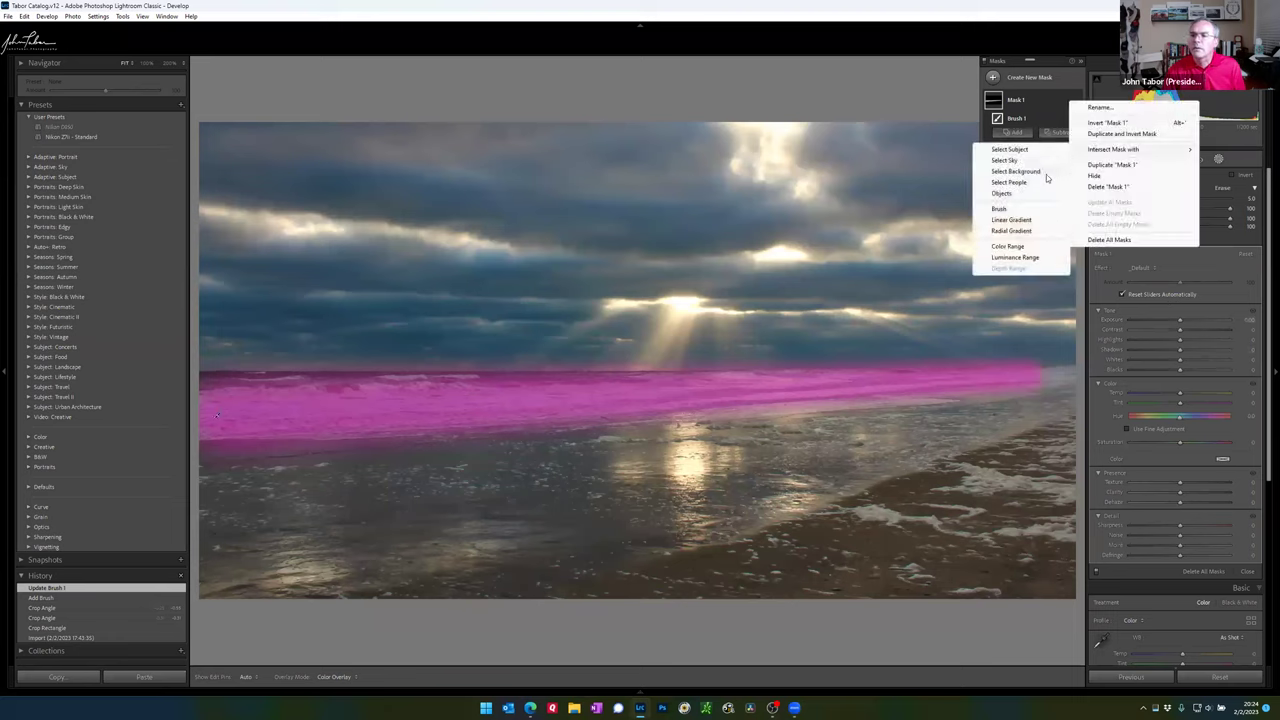
click(1018, 260)
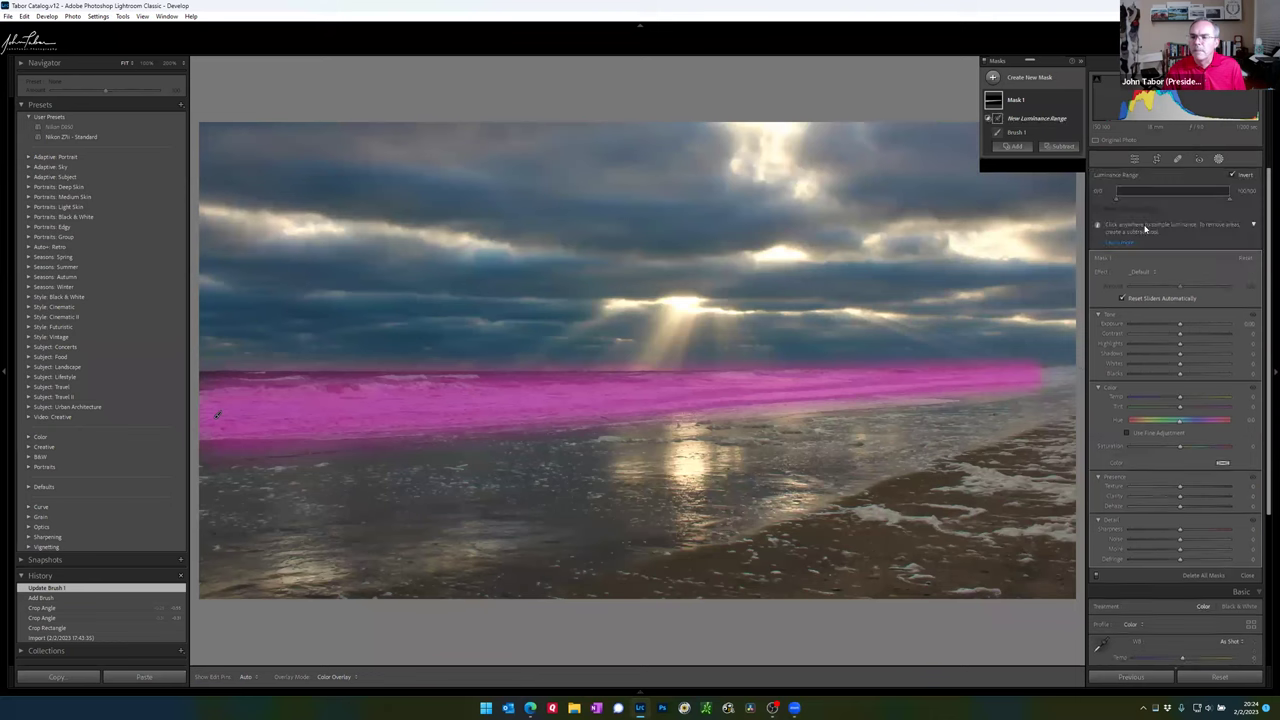
drag(1116, 192, 1160, 203)
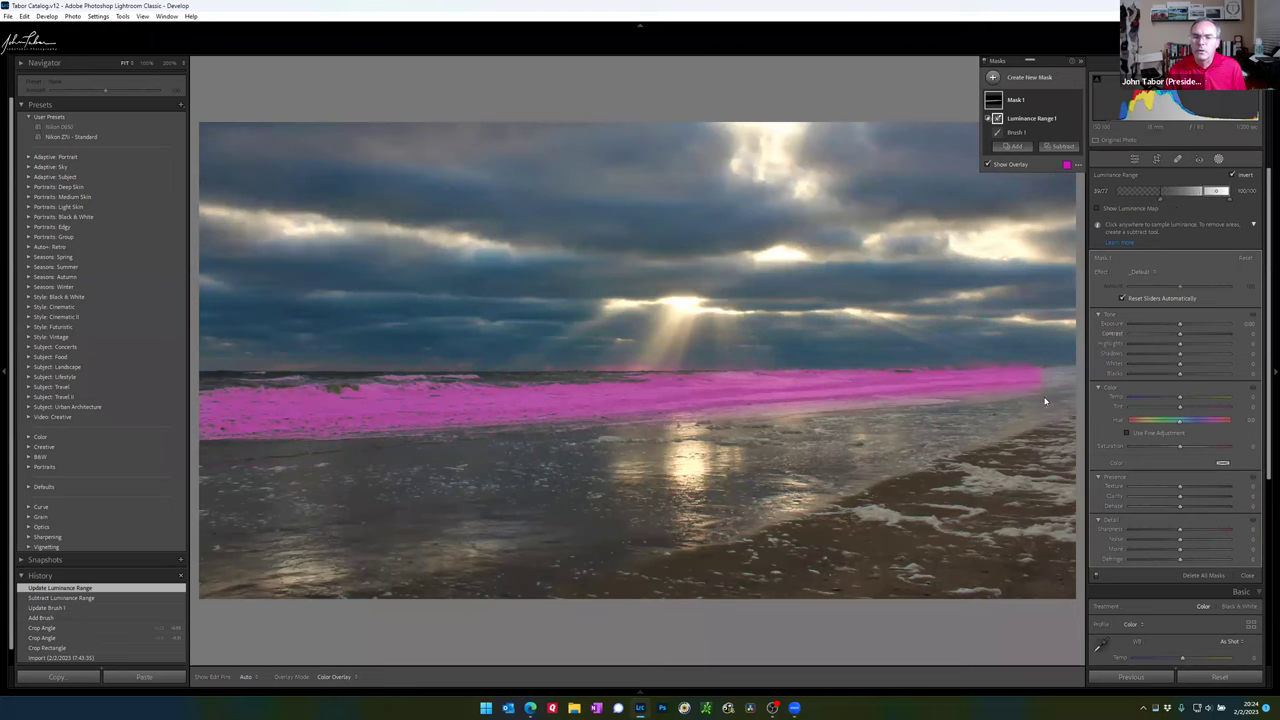
drag(1203, 193, 1210, 193)
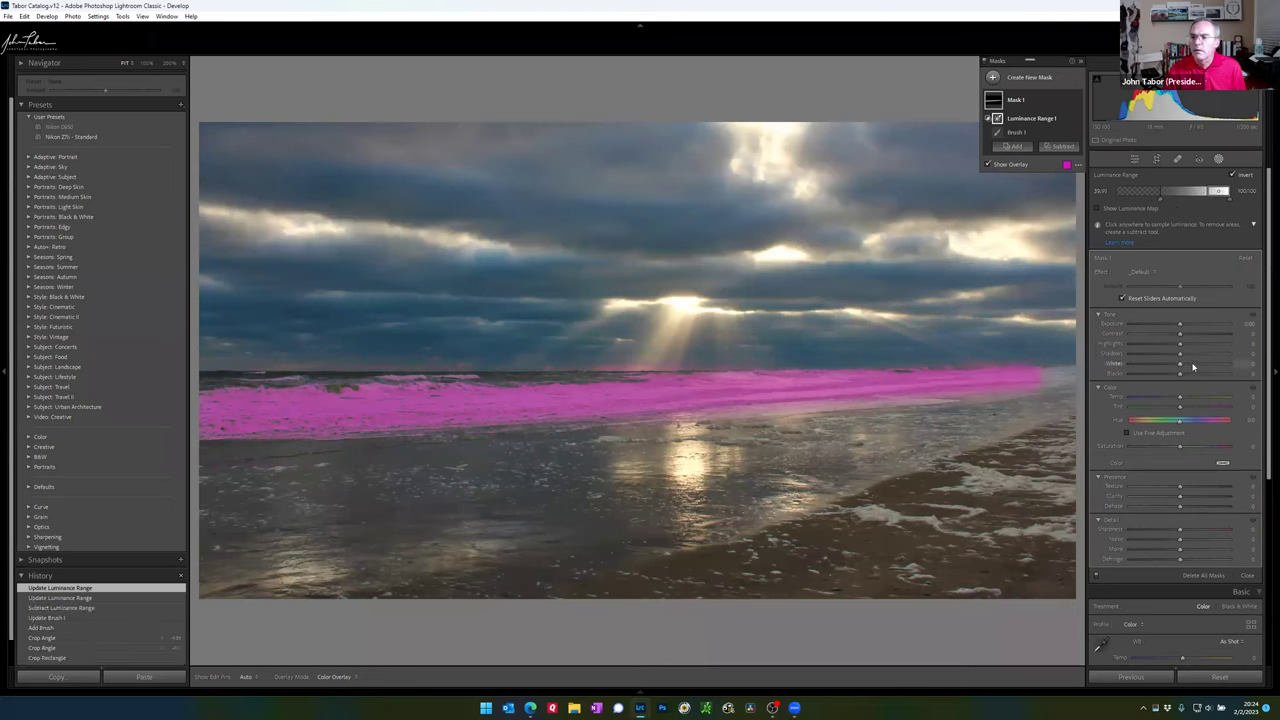
Step: Raise the wave mask's Whites to 26 and compare the mask hidden and shown
mouse_move(1180, 367)
mouse_down()
mouse_move(1244, 358)
mouse_move(1192, 360)
mouse_up()
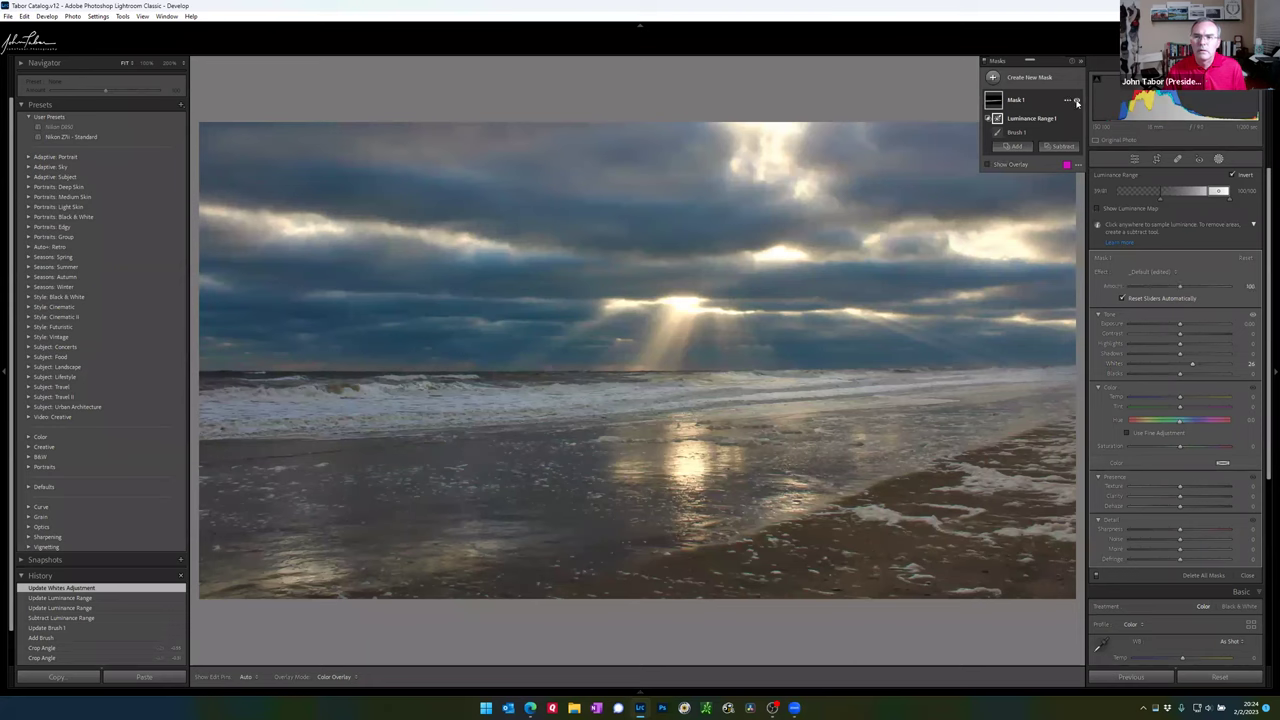
click(1077, 102)
click(1077, 102)
click(1077, 102)
click(1077, 102)
click(1077, 102)
click(1077, 102)
click(1077, 102)
click(1077, 102)
Step: Brighten the wave mask to Exposure 0.30 and Highlights 46
drag(1180, 326, 1181, 326)
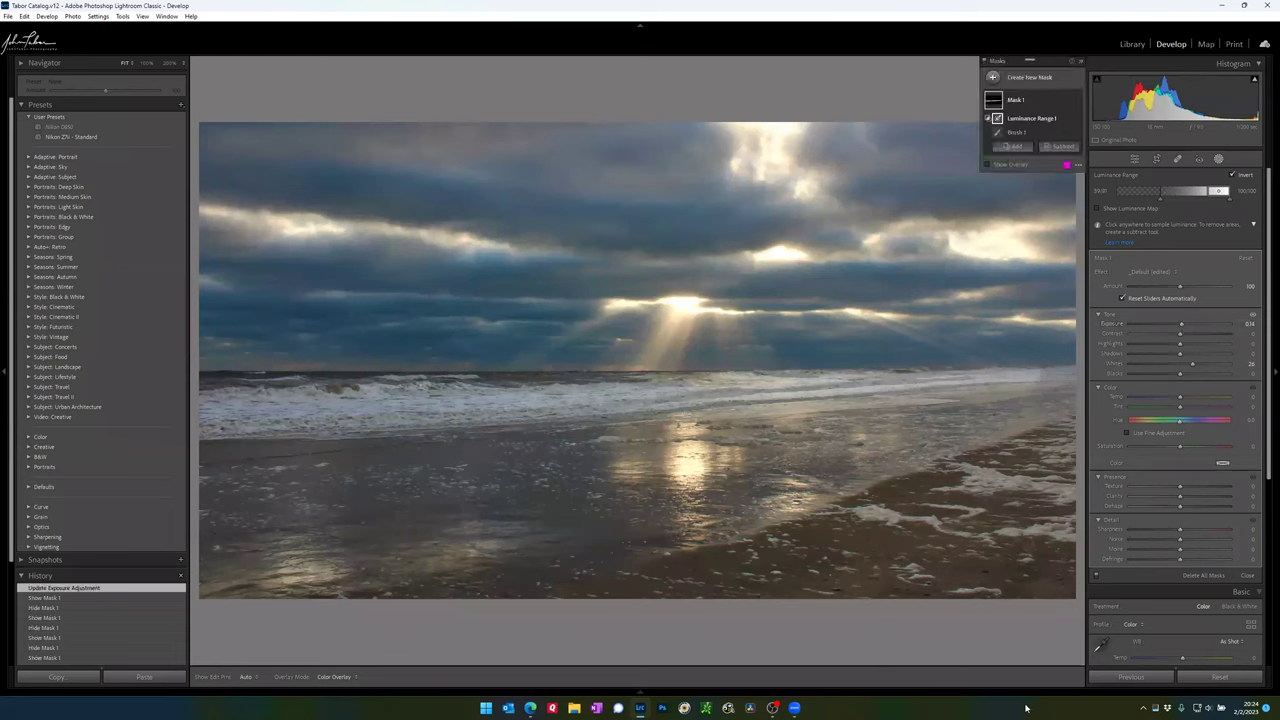
drag(1181, 345, 1204, 342)
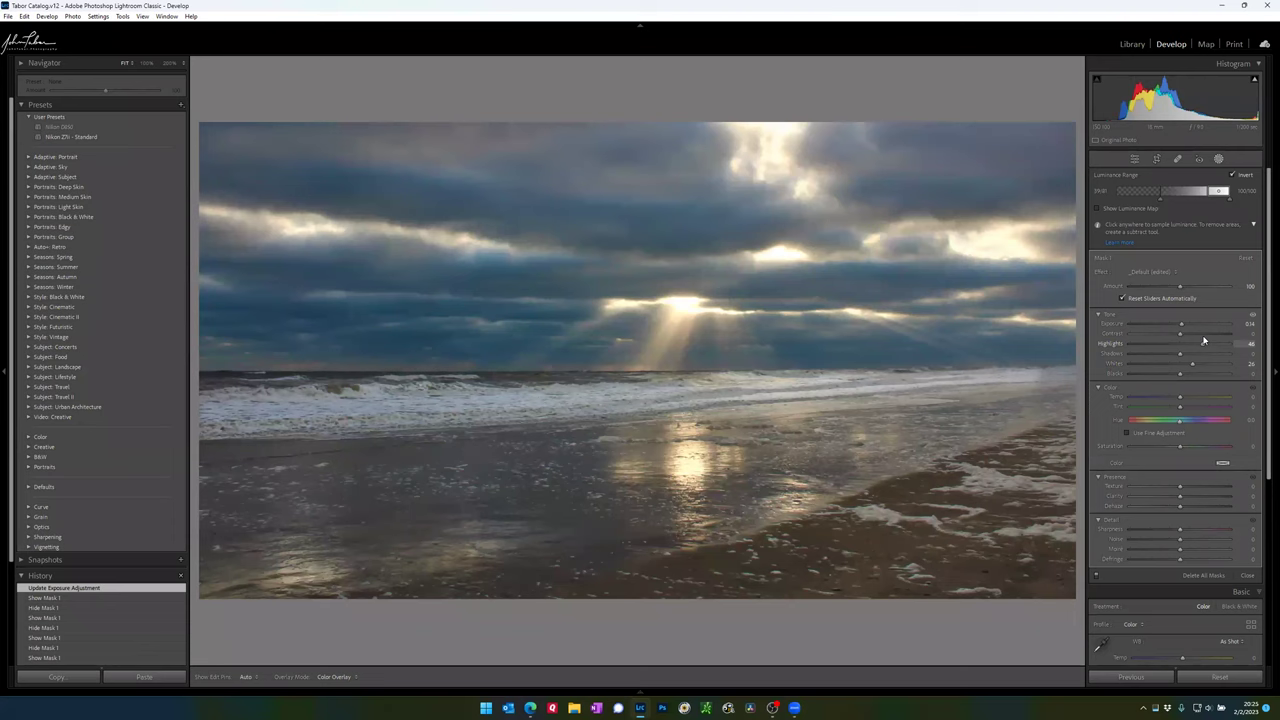
drag(1204, 341, 1183, 326)
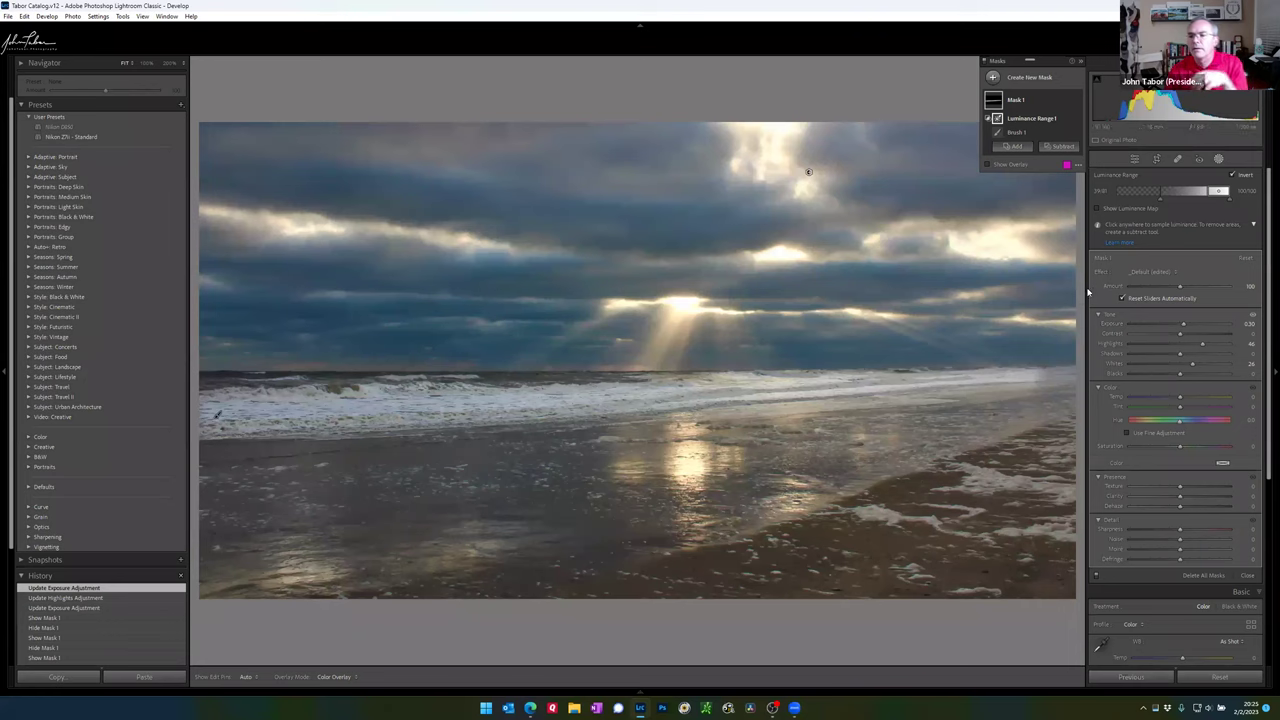
Step: Add a small brush area to the wave mask at the far end of the surf, and close masking
click(1013, 146)
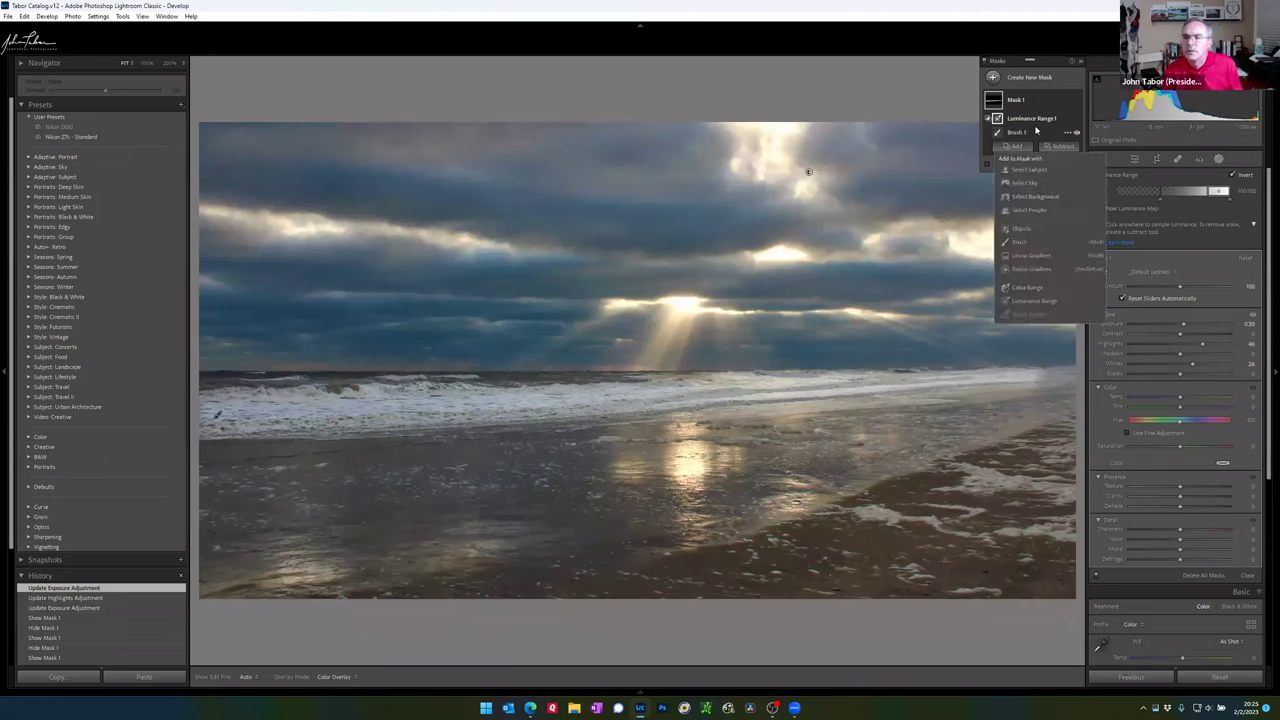
click(1011, 244)
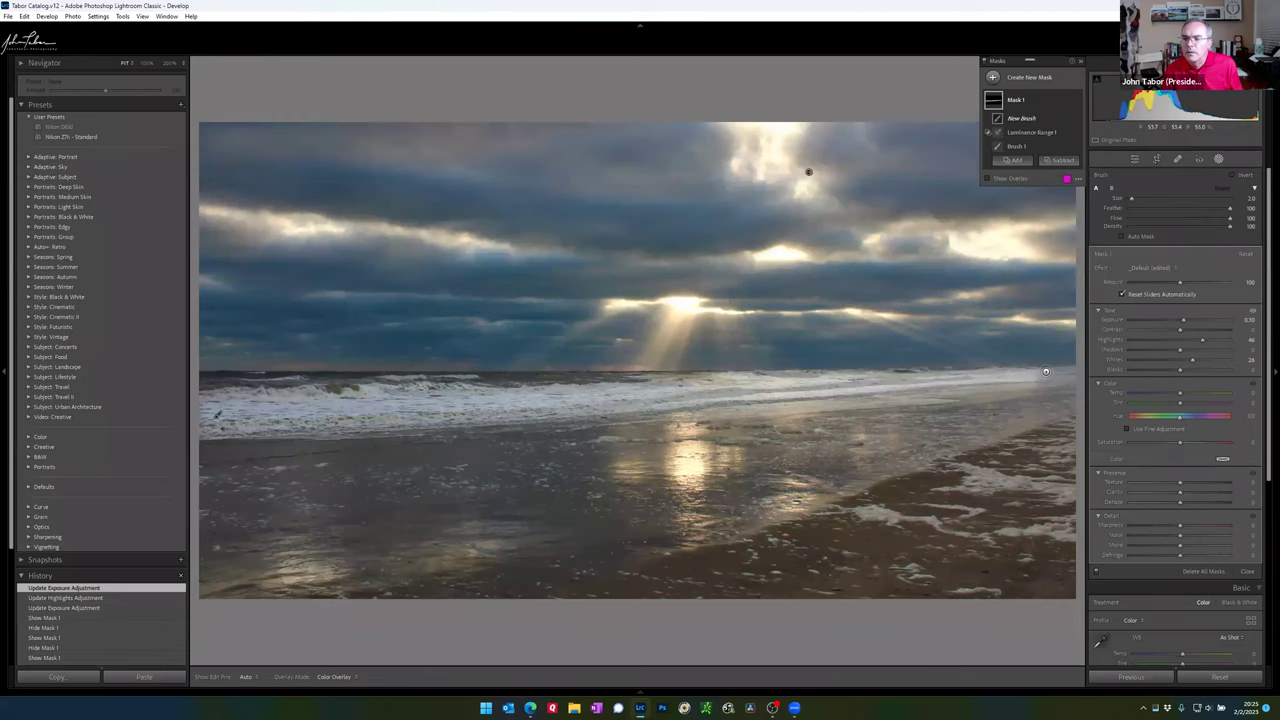
key(h)
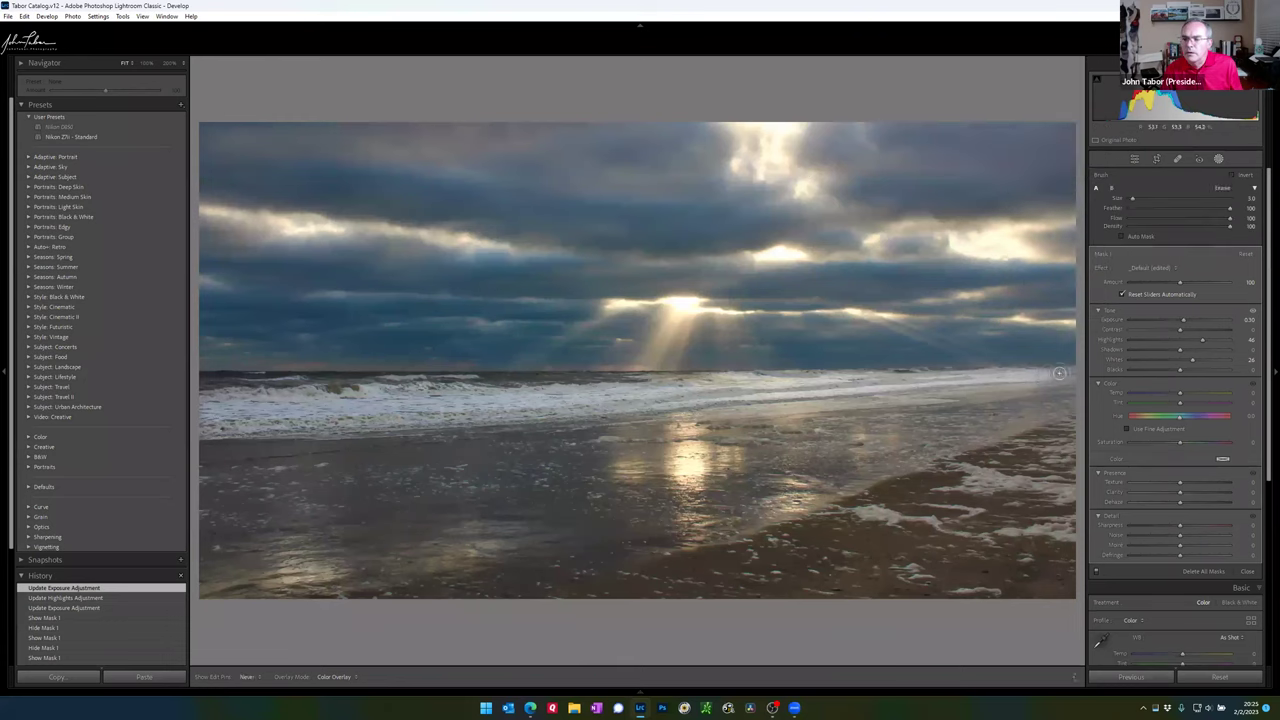
key(h)
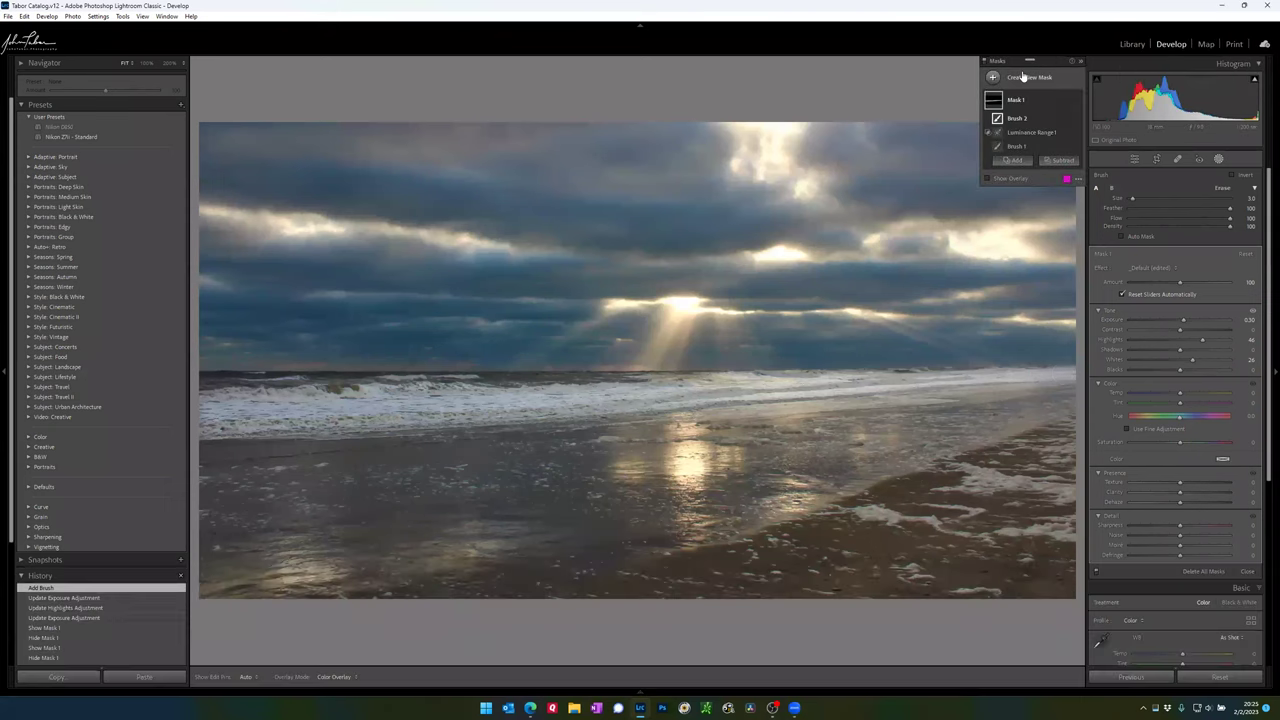
click(1134, 159)
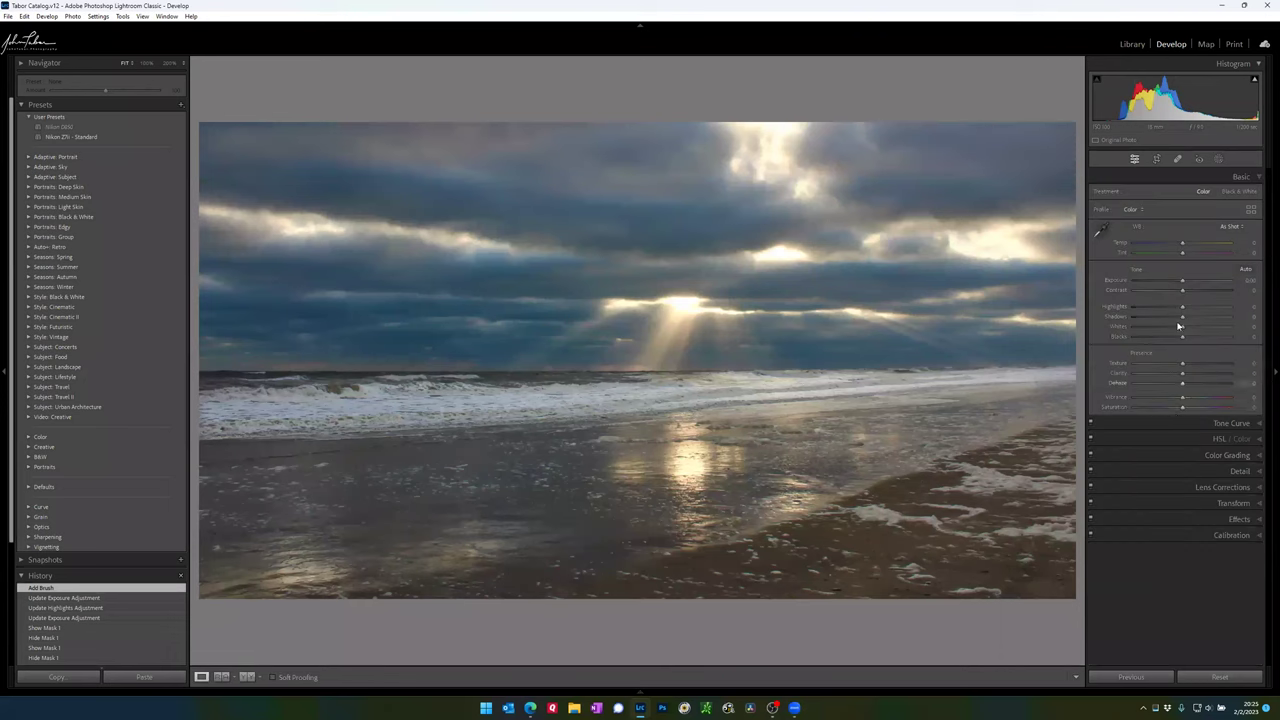
Step: Create a wide radial gradient mask centred on the sun rays and invert it to cover the photo's outer areas
click(1219, 159)
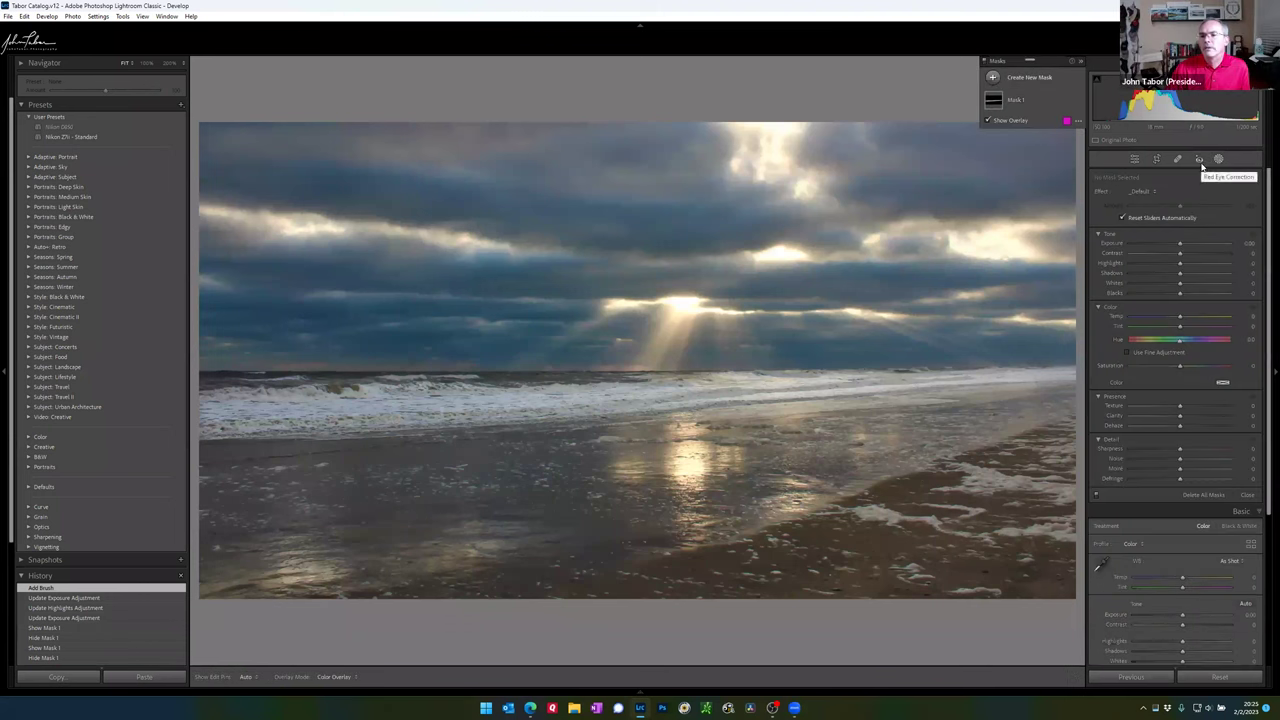
click(993, 78)
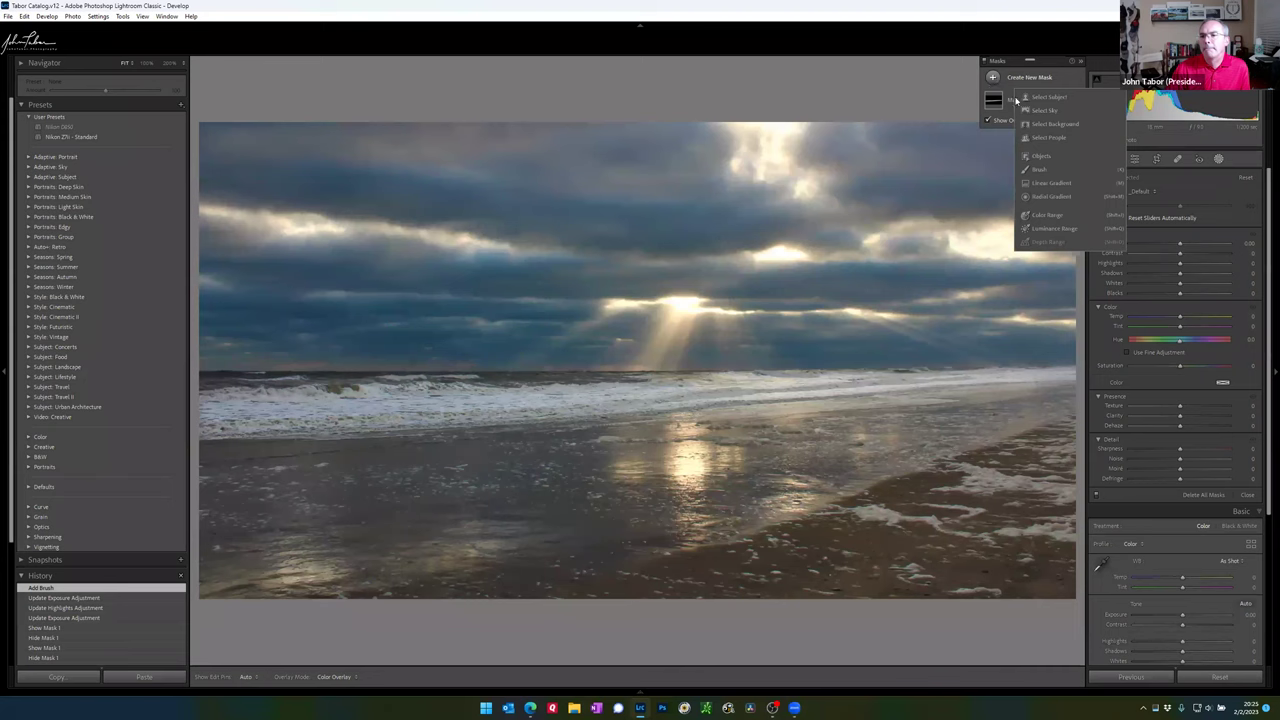
click(1050, 196)
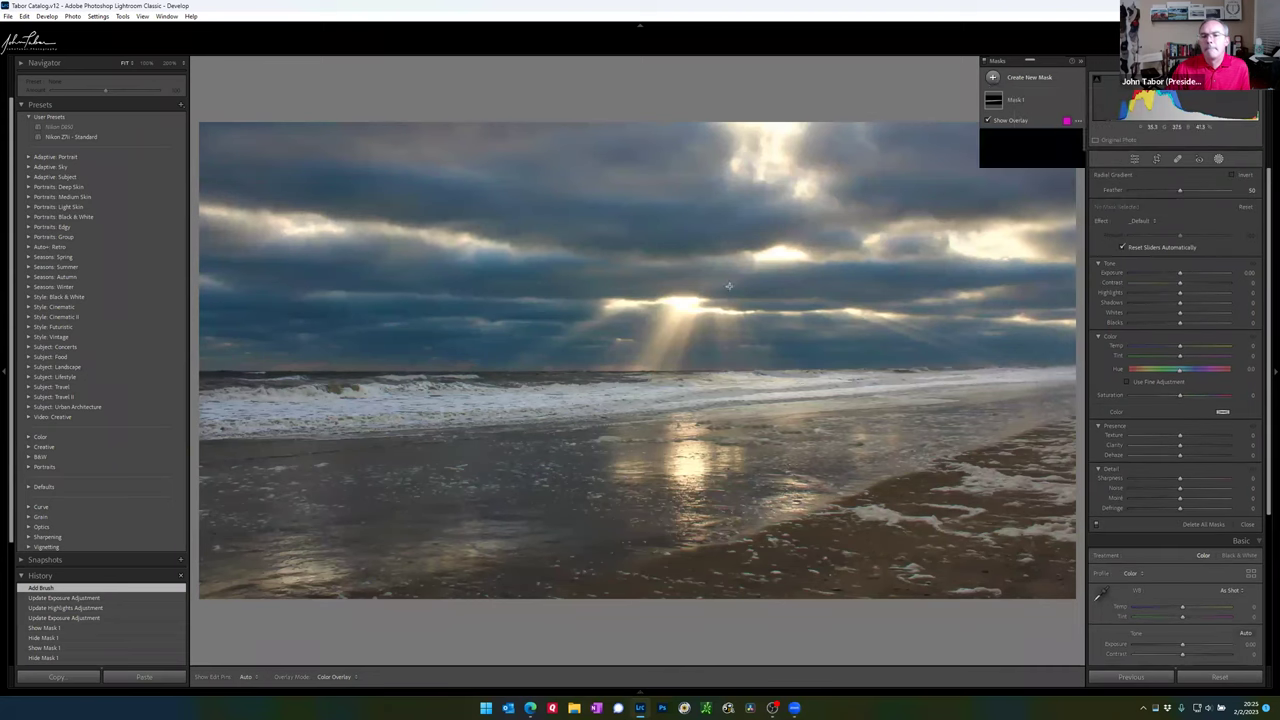
drag(681, 312, 1236, 553)
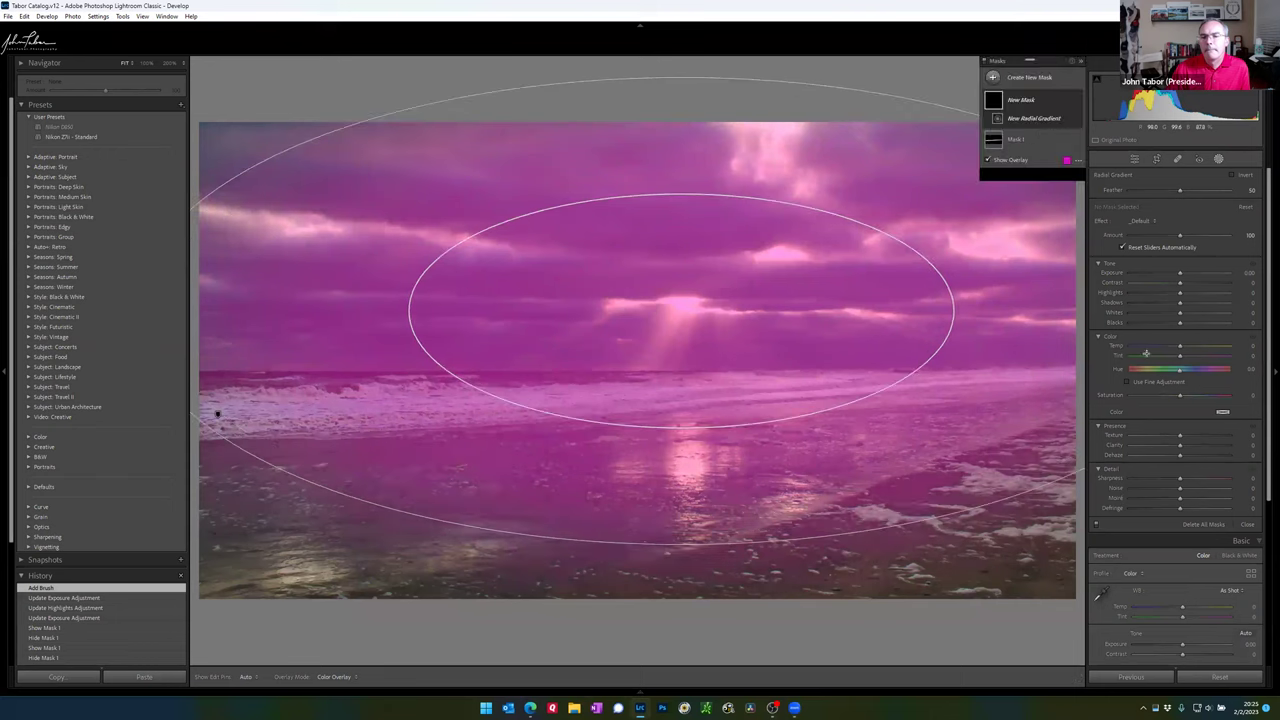
click(1069, 101)
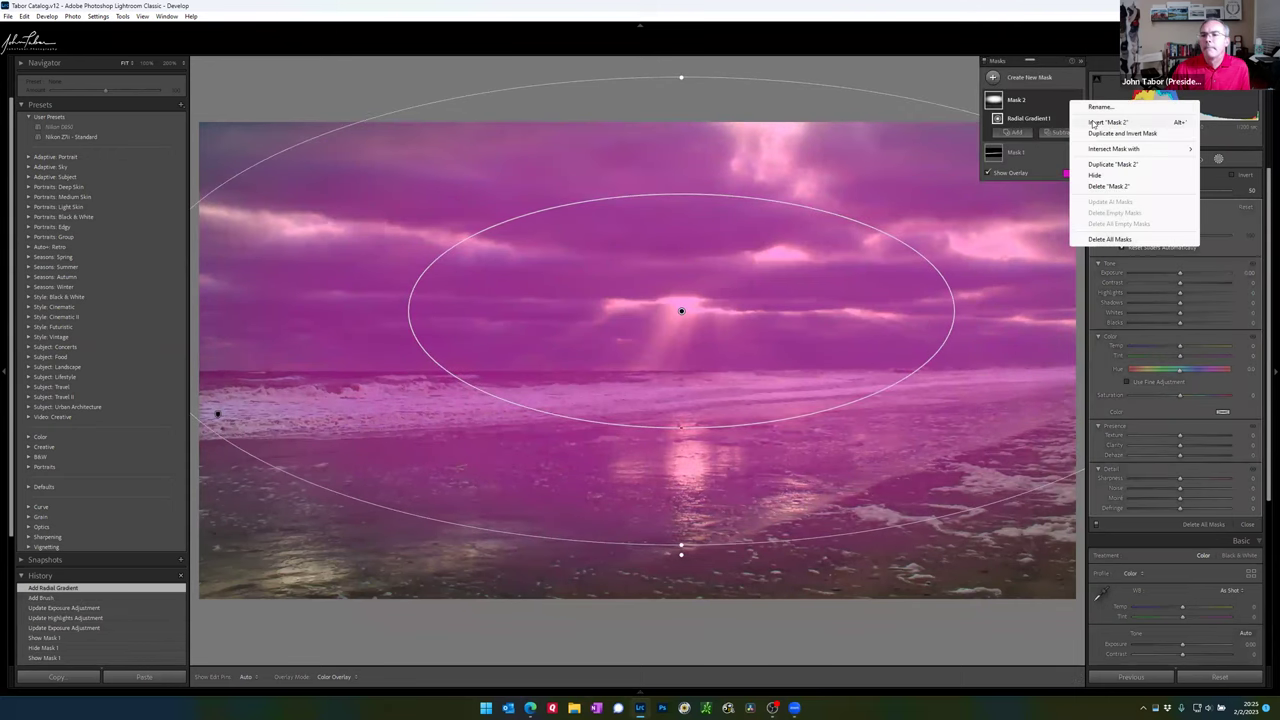
click(1094, 122)
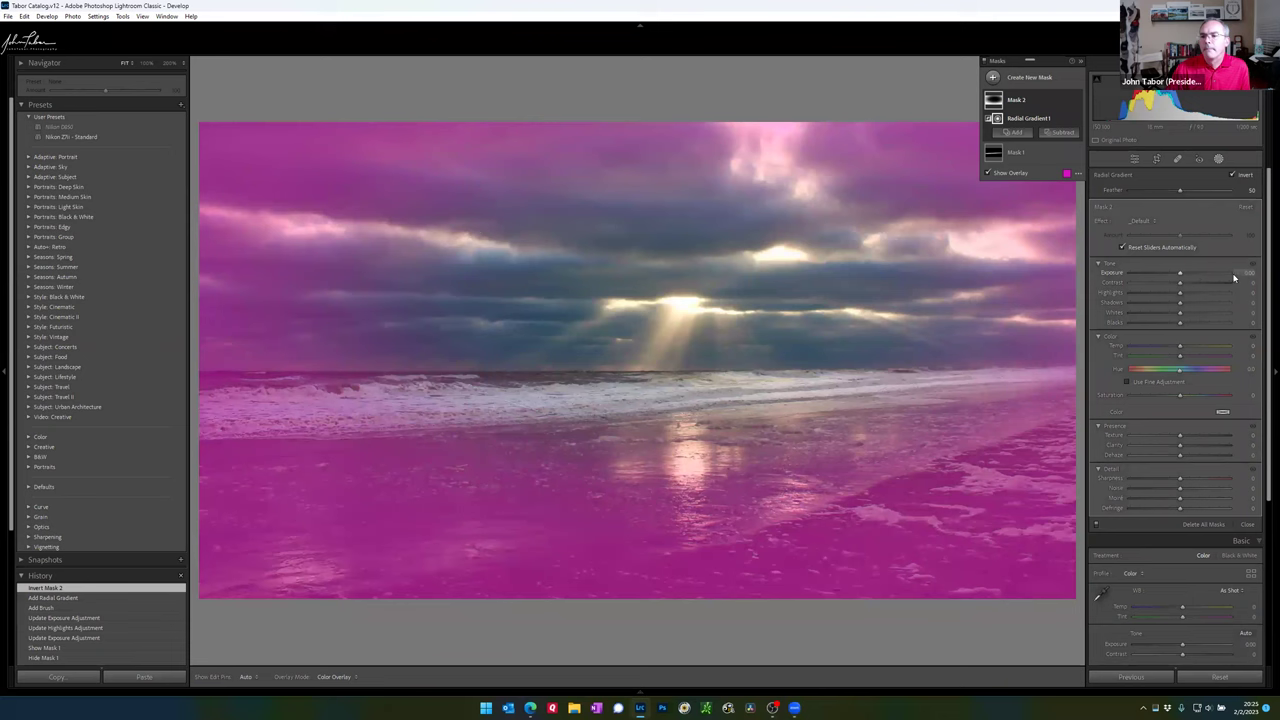
Step: Adjust the exposure of Mask 2, the inverted radial gradient, in small increments until it is set to -0.20
click(1240, 272)
text(-0.5)
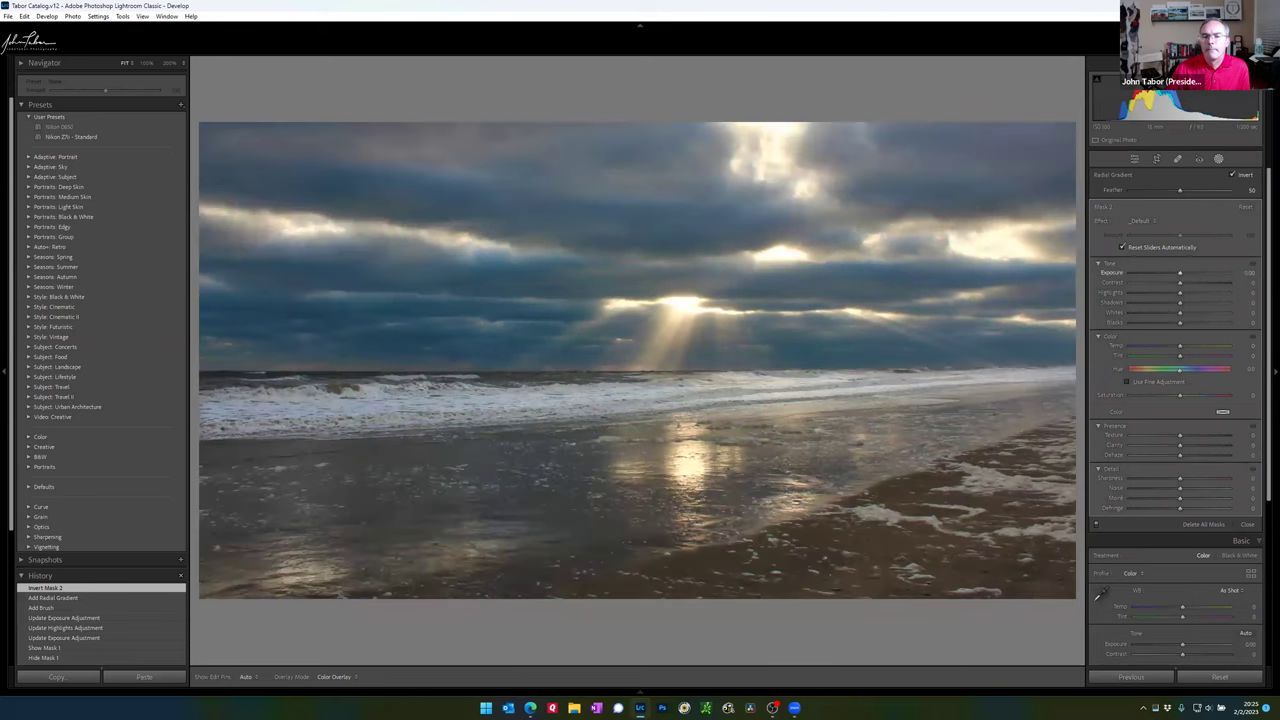
key(Return)
key(ctrl+z)
text(-1)
key(Return)
key(Up)
key(Up)
key(Up)
key(Up)
key(Up)
key(Up)
key(Up)
key(Up)
key(Up)
key(Up)
key(Up)
key(Up)
key(Up)
key(Up)
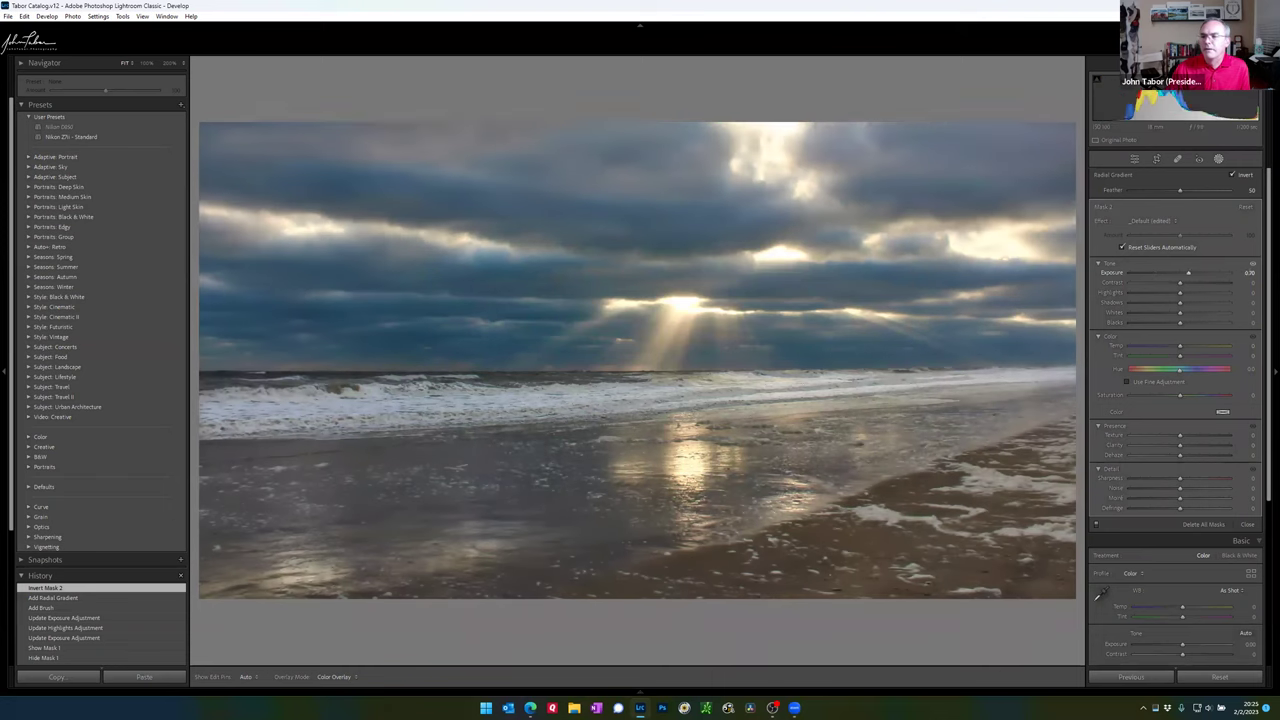
key(Down)
key(Down)
key(Up)
key(Up)
key(Up)
key(Up)
key(Up)
key(Up)
key(Up)
key(Up)
key(Up)
key(Up)
key(Up)
key(Up)
key(Up)
key(Up)
key(Up)
key(Up)
key(Up)
key(Up)
key(Up)
key(Up)
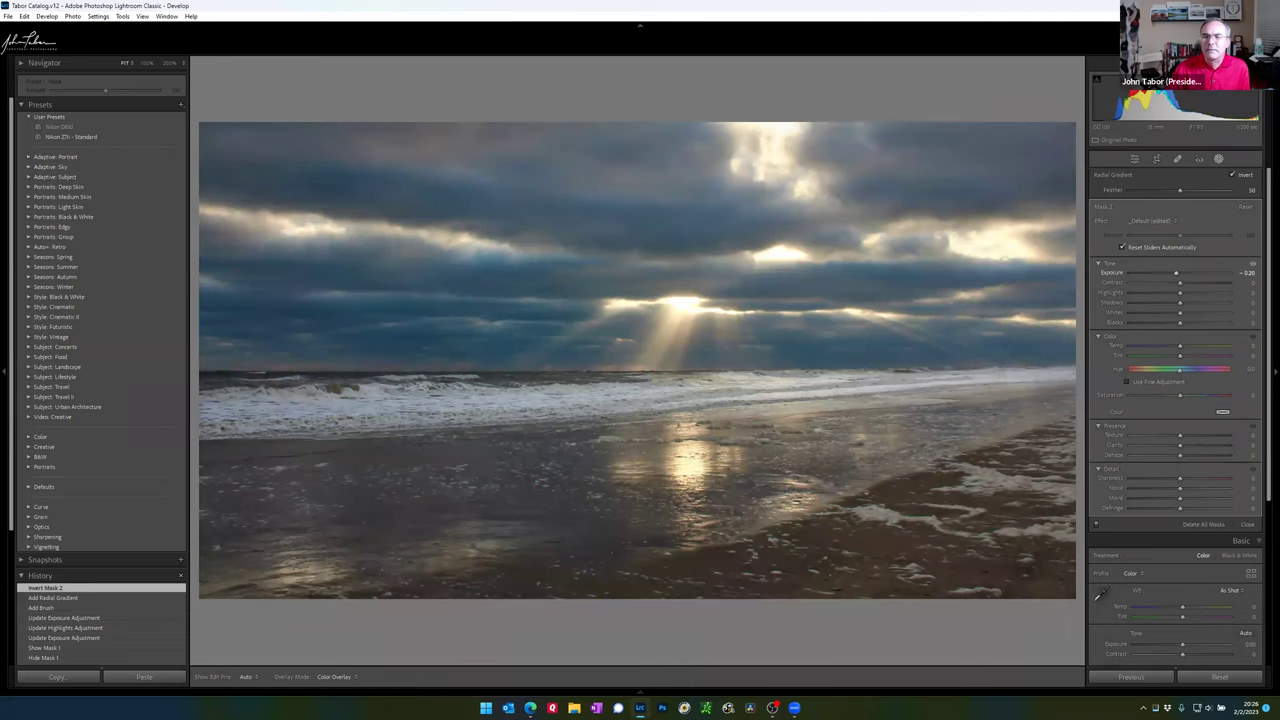
key(Down)
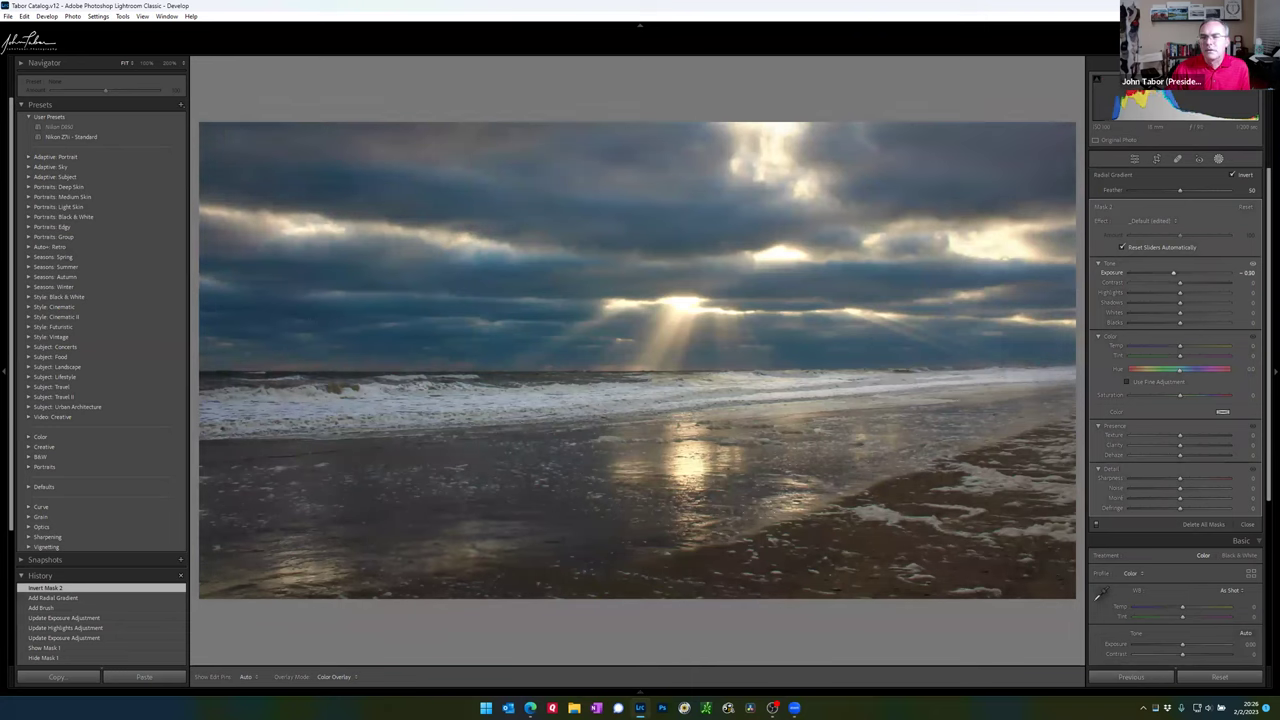
key(Up)
key(Down)
key(Down)
key(Down)
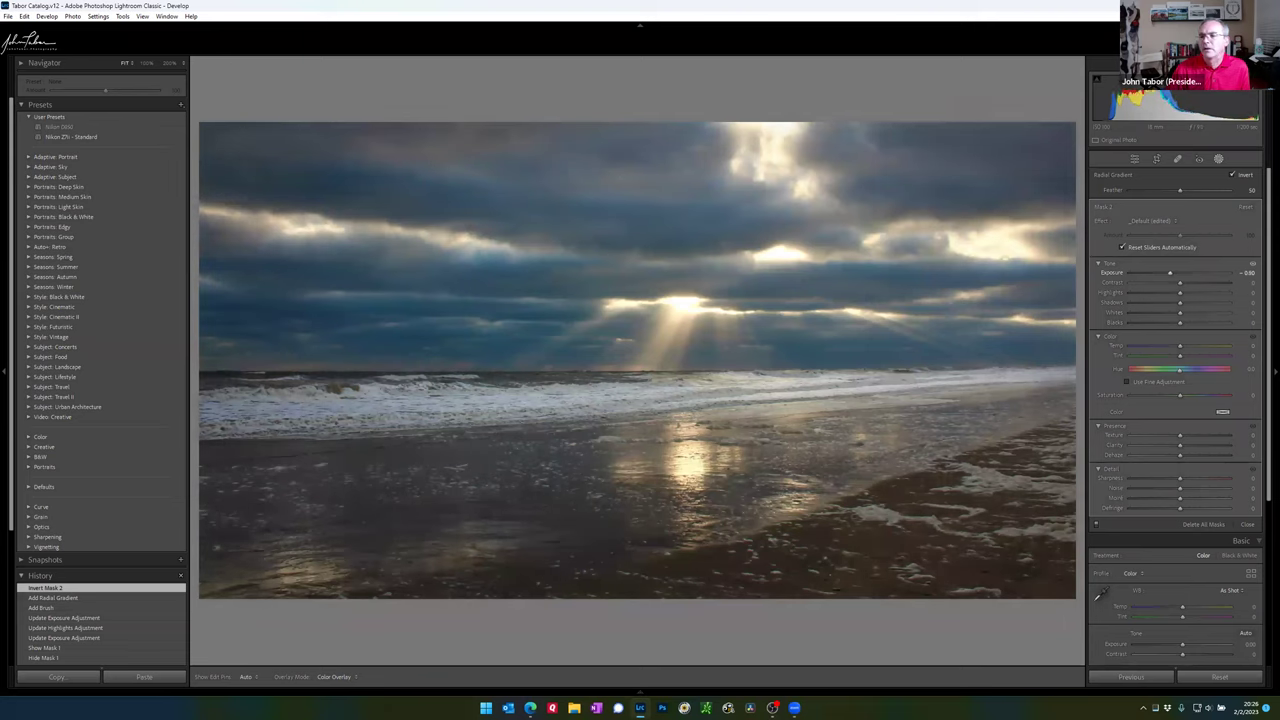
key(Up)
key(Up)
key(Up)
key(Up)
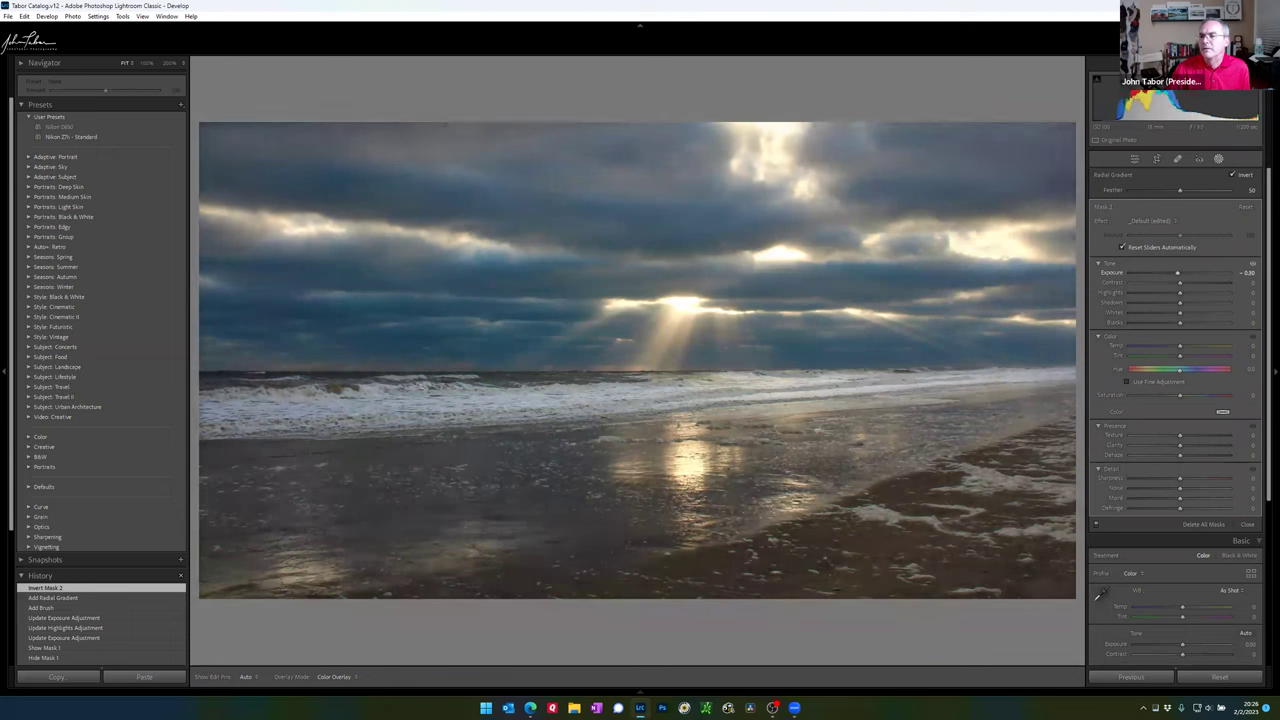
key(Up)
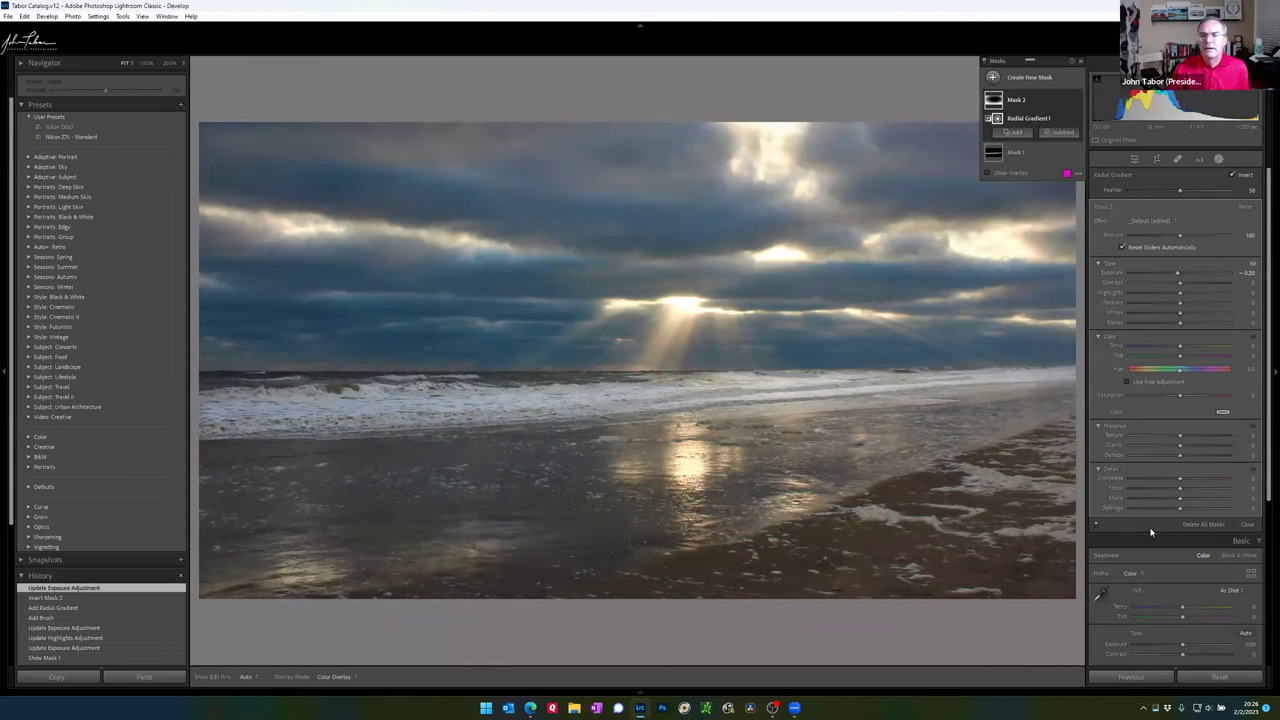
Step: Hide and show Mask 2 repeatedly to compare the photo with and without the darkened edges
mouse_move(1049, 664)
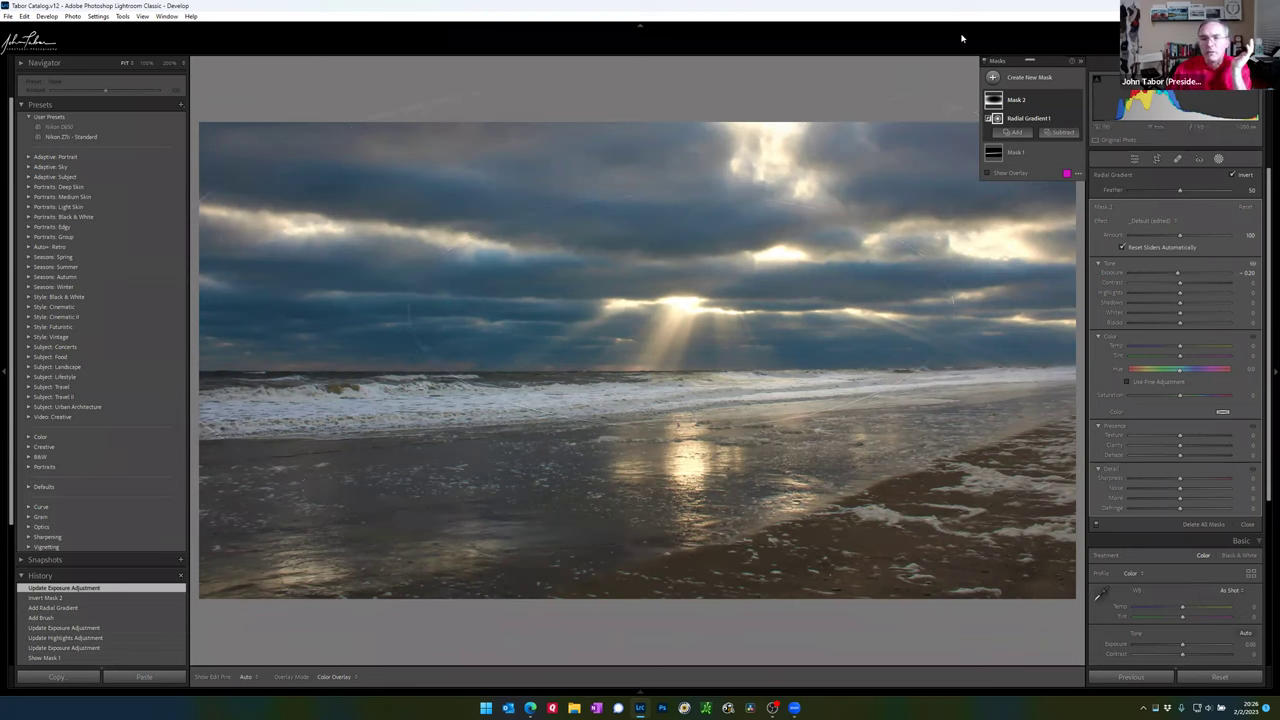
click(1077, 101)
click(1077, 101)
click(1077, 101)
click(1077, 101)
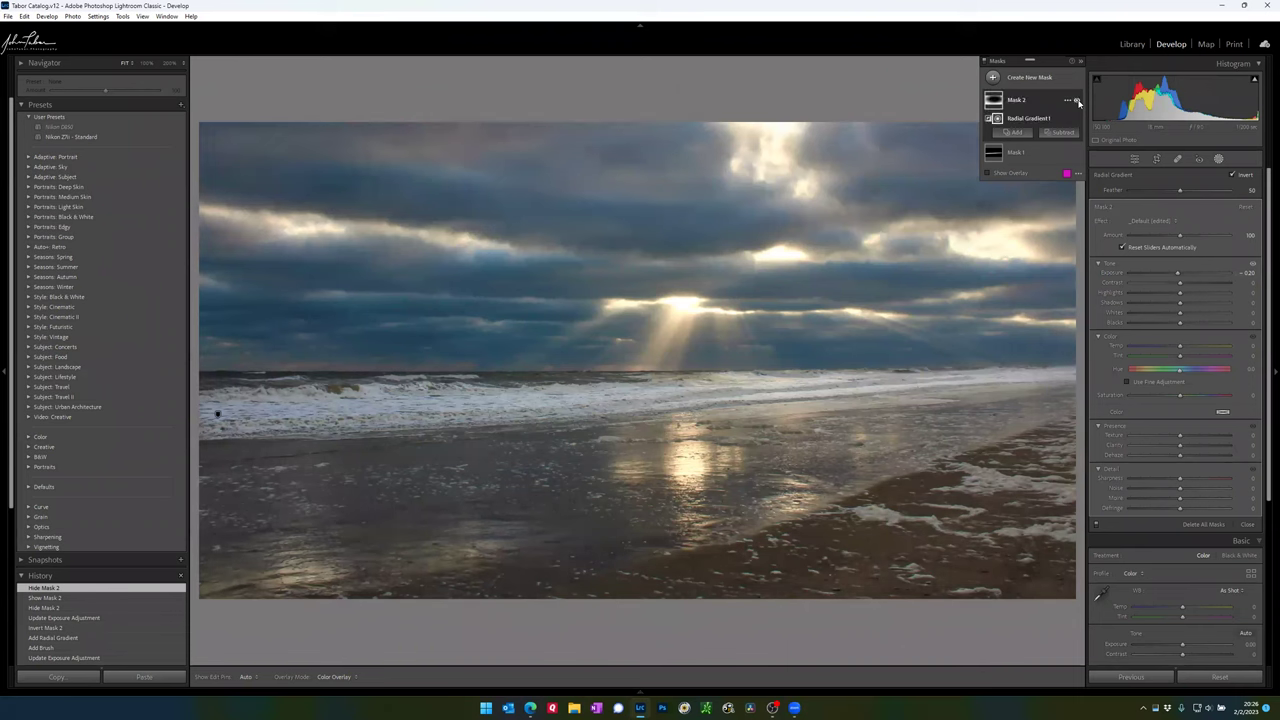
click(1077, 101)
click(1077, 101)
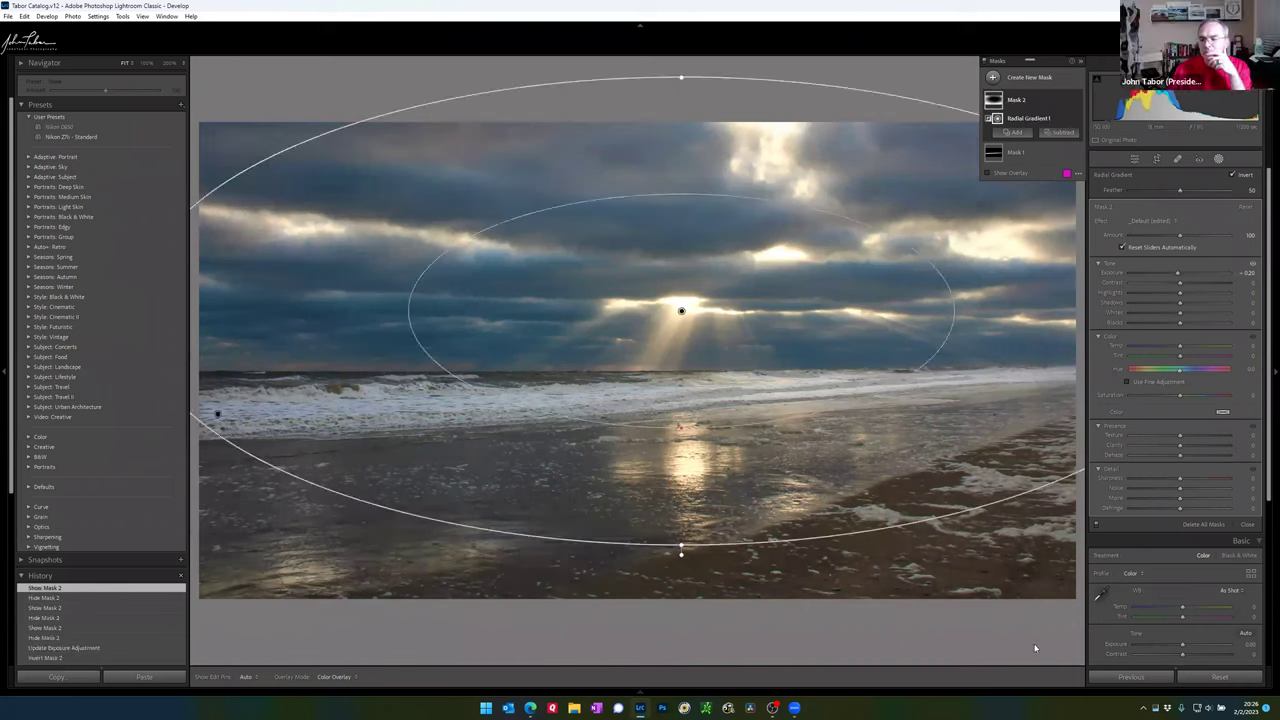
Step: Close the masking tools and set a custom white balance by sampling the white surf as the neutral target
click(1131, 162)
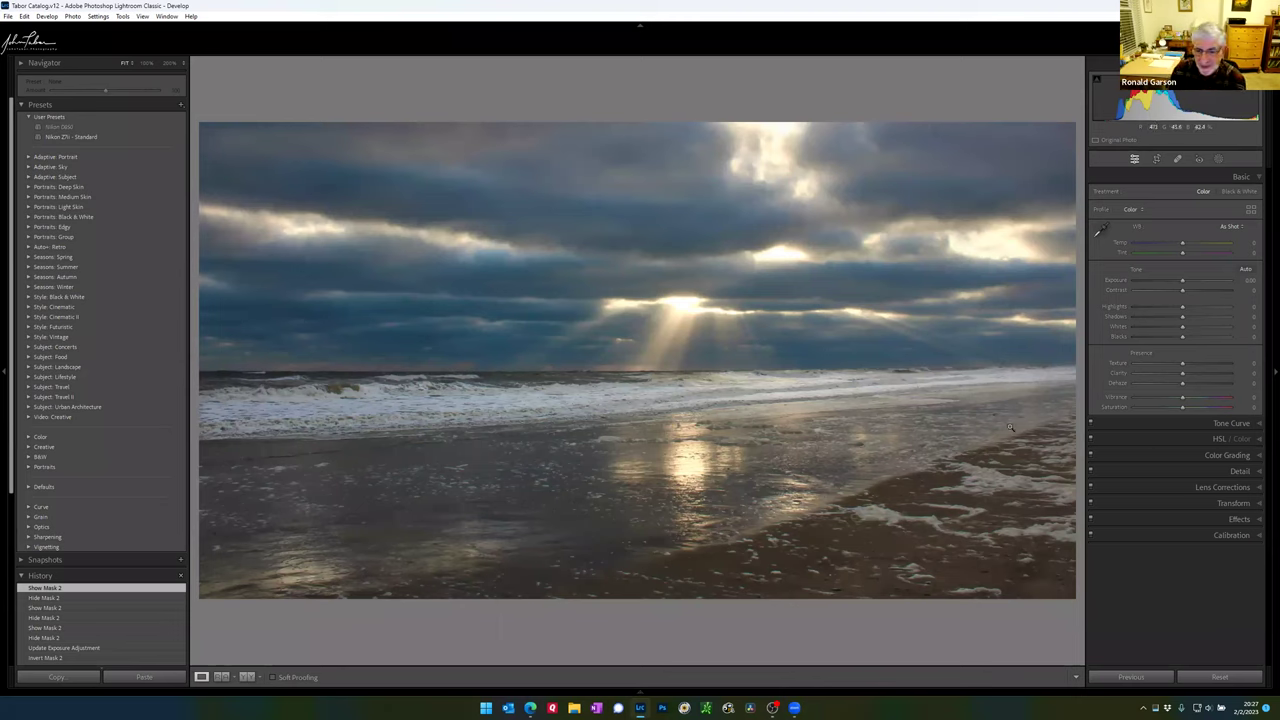
click(1101, 233)
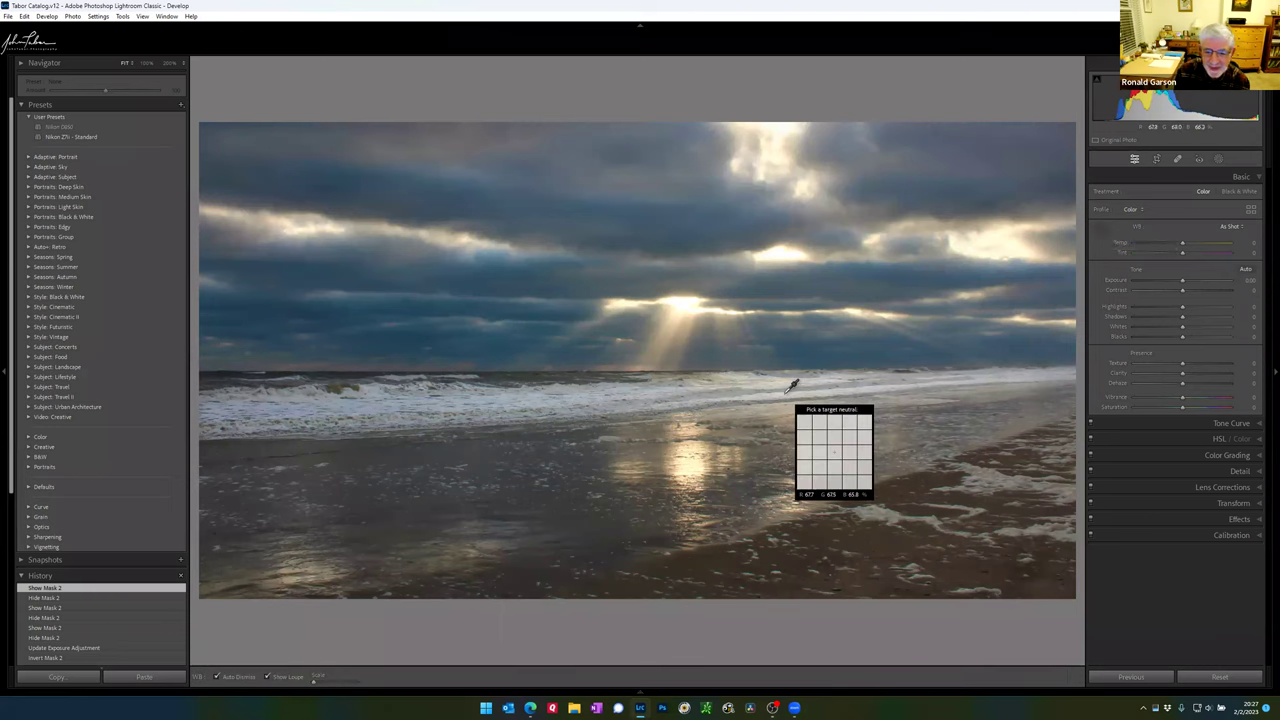
click(787, 390)
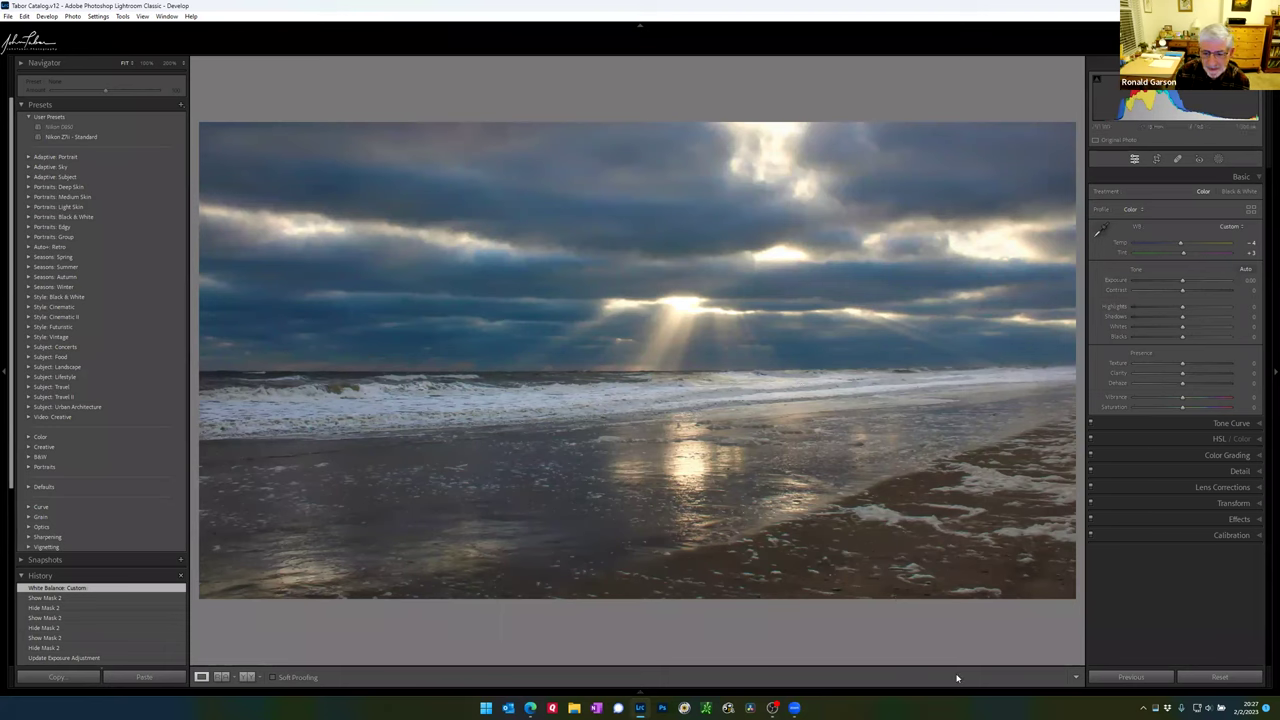
Step: Warm the custom white balance slightly by setting Temp to +2
drag(1181, 245, 1186, 245)
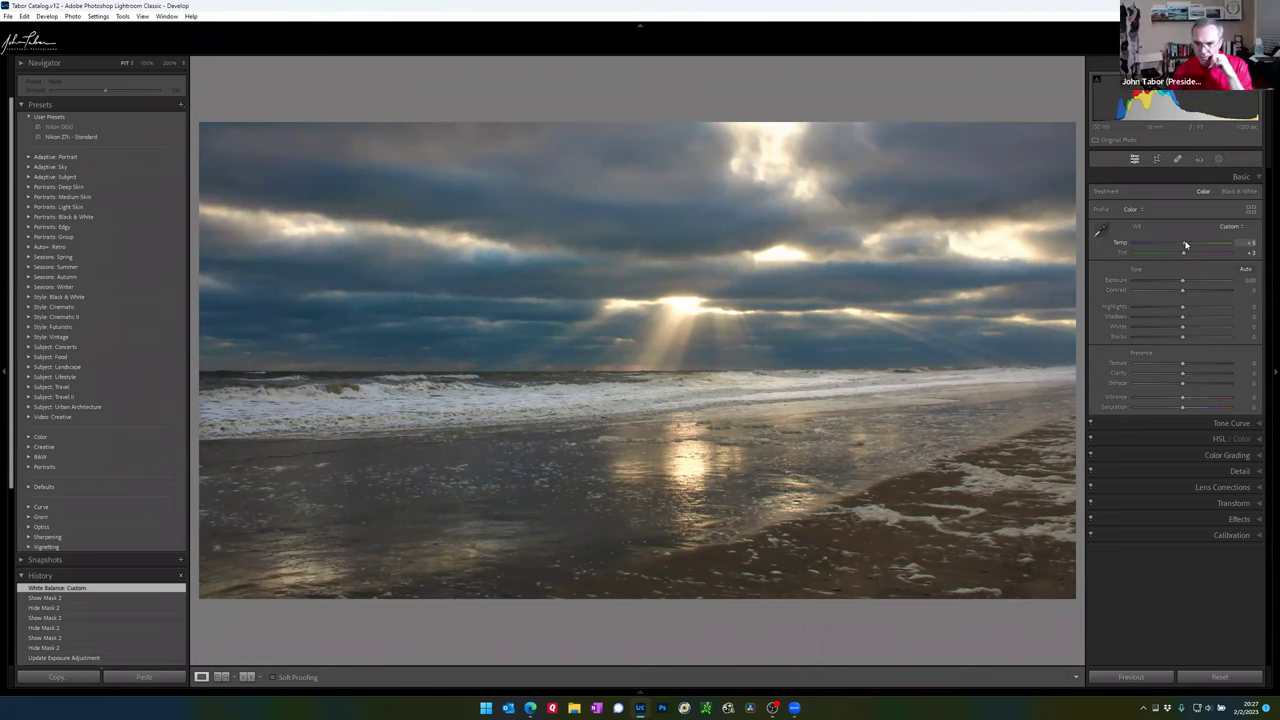
click(1186, 245)
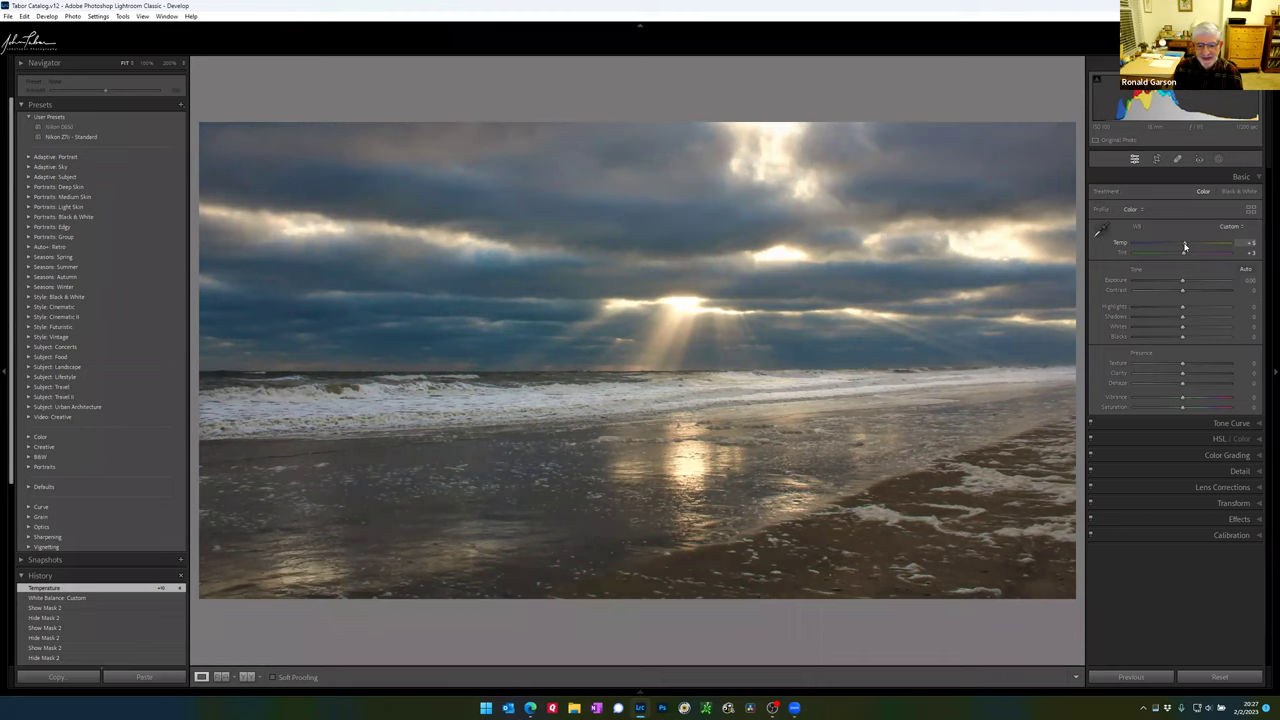
drag(1185, 246, 1183, 246)
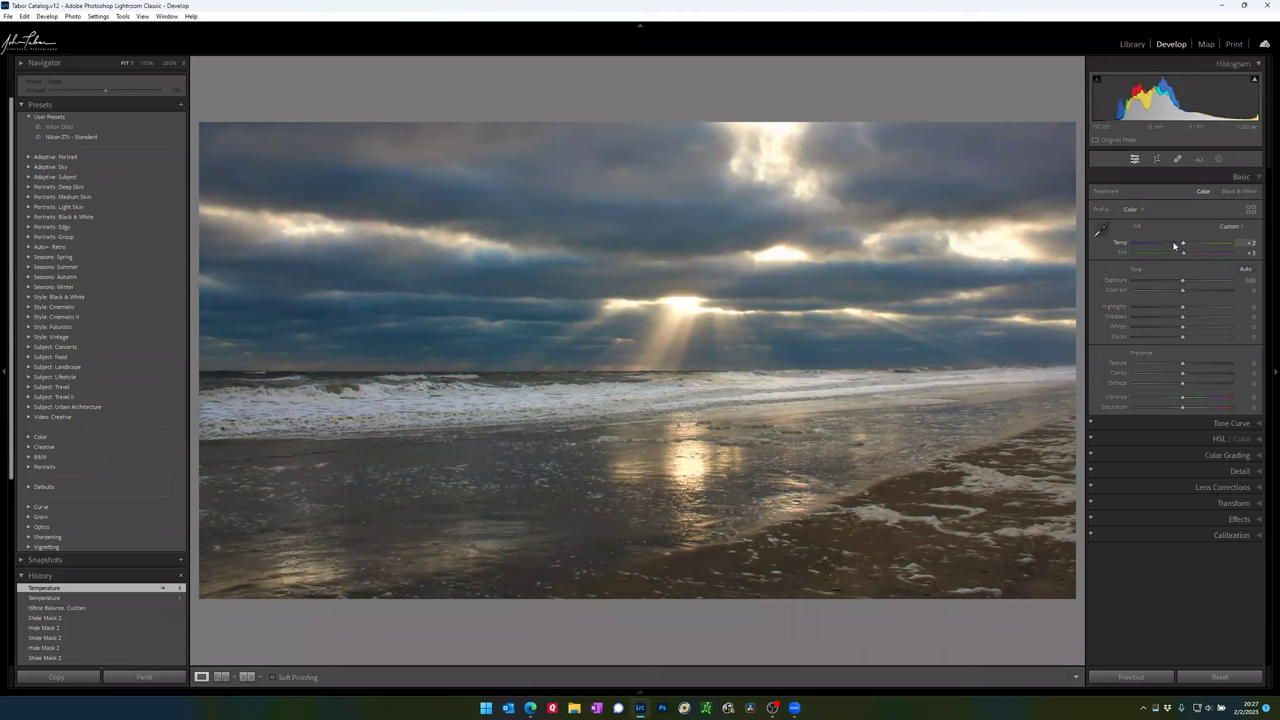
click(1140, 211)
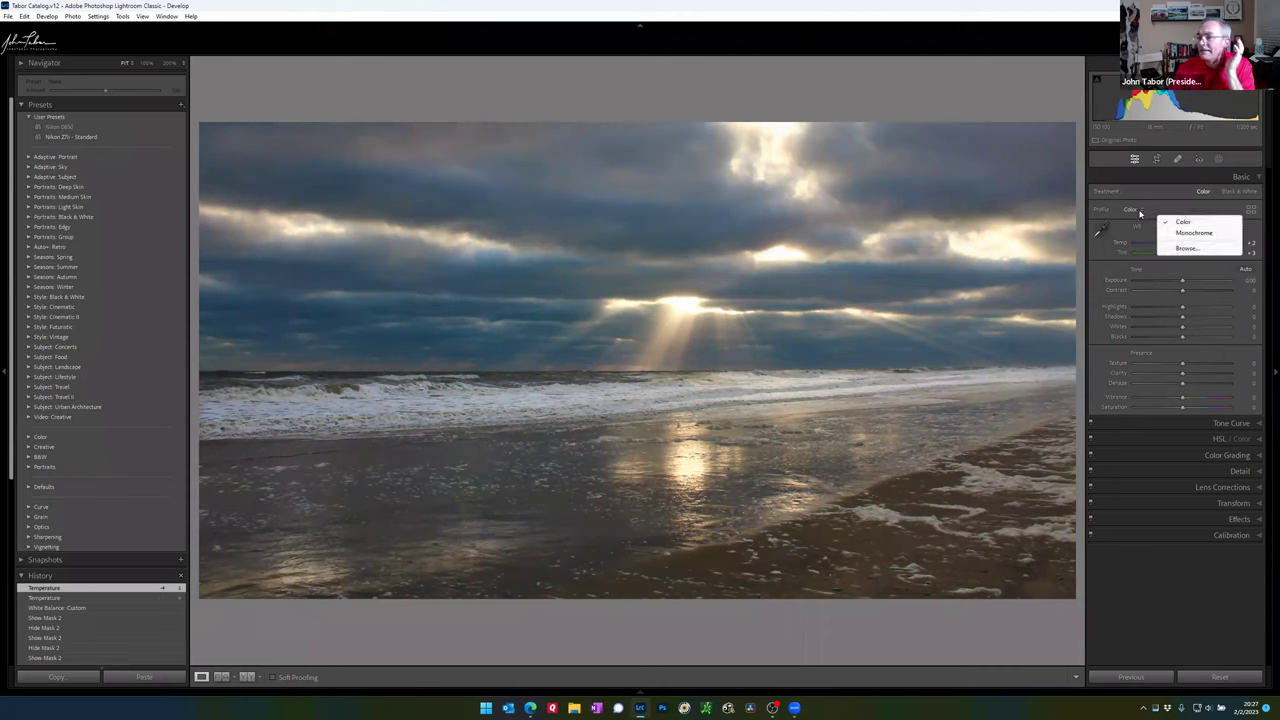
click(1172, 206)
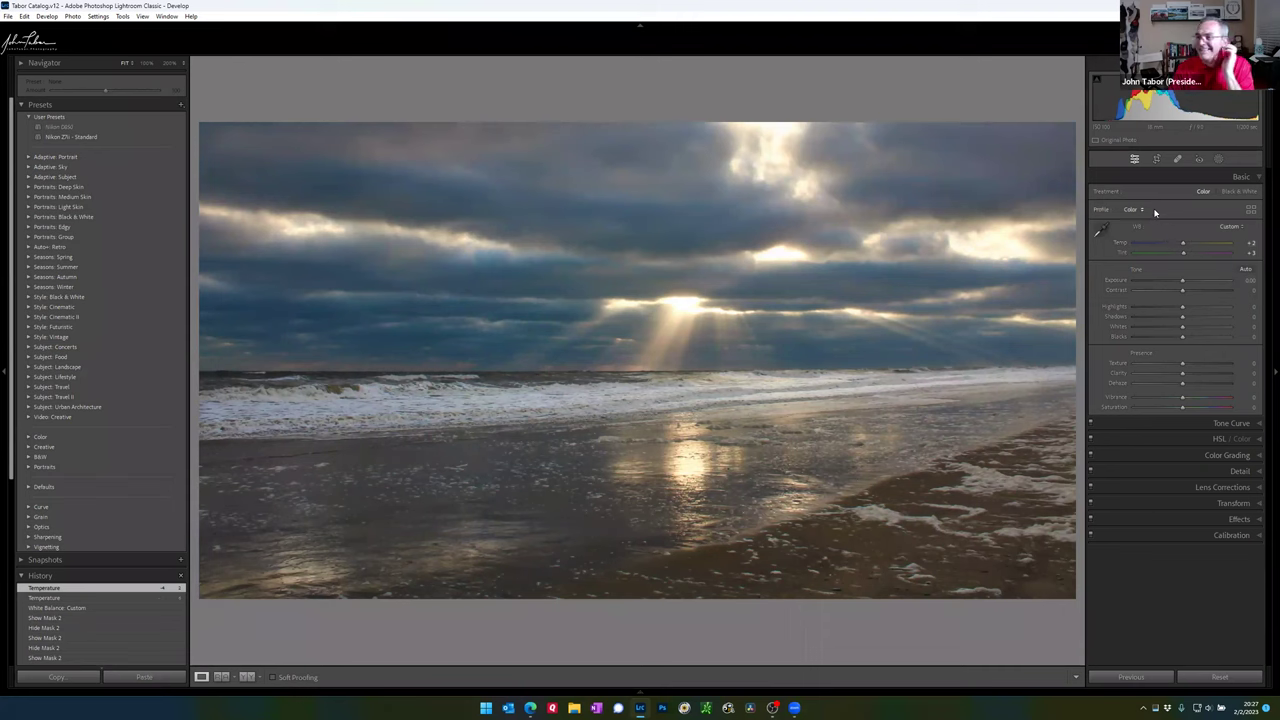
click(1141, 211)
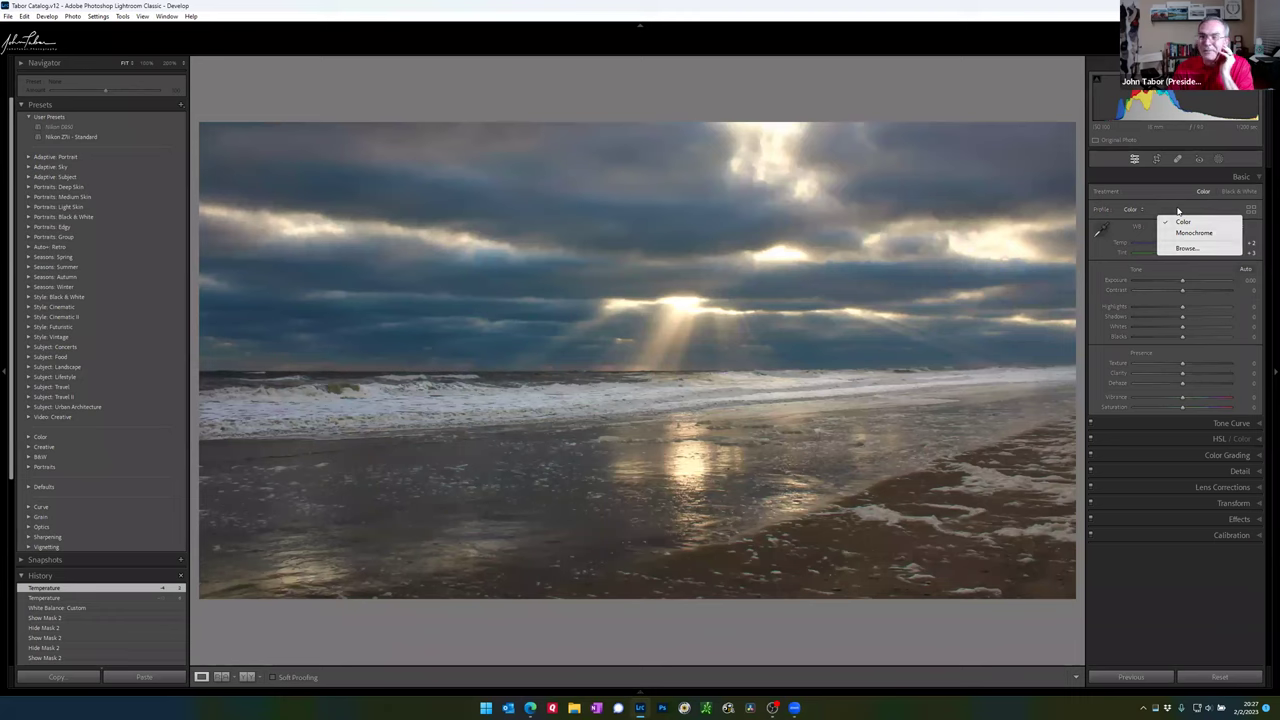
click(1178, 206)
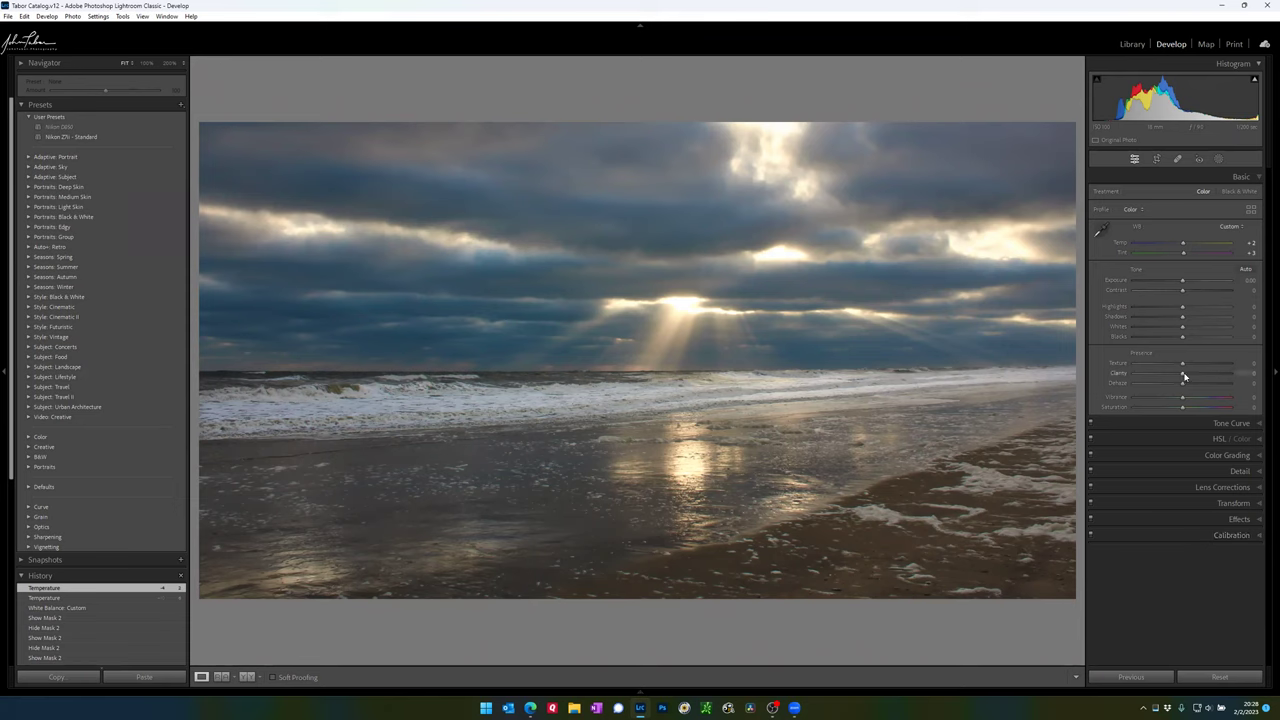
Step: Try a strong Clarity of about +73 on the whole photo and reduce it to +3
mouse_move(1216, 374)
mouse_down()
mouse_move(1184, 378)
mouse_move(1218, 370)
mouse_up()
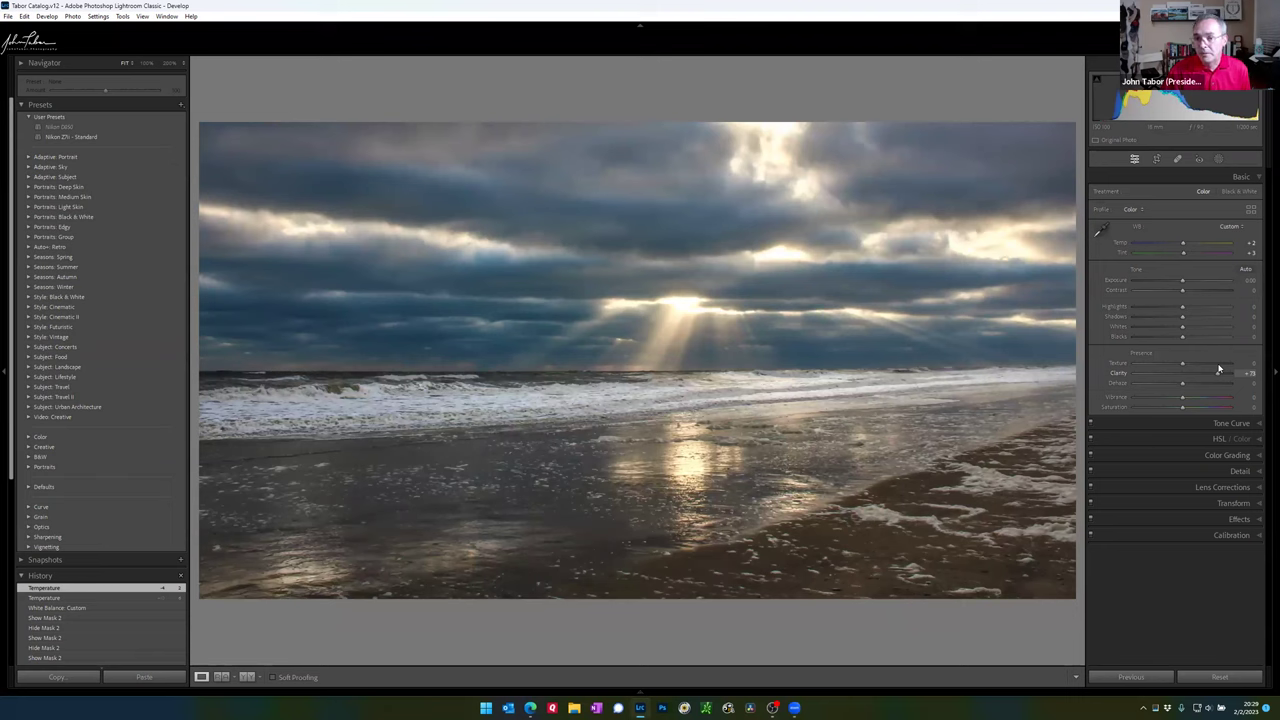
drag(1214, 369, 1198, 367)
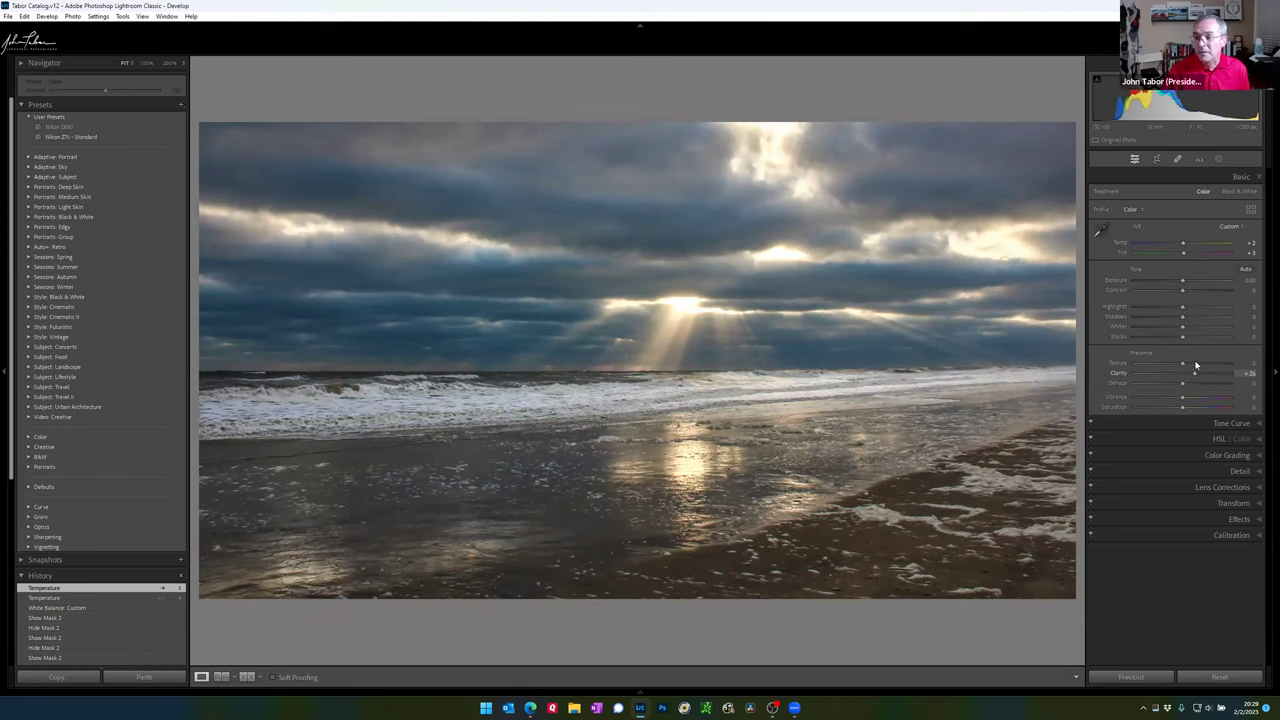
drag(1200, 365, 1193, 368)
drag(1193, 367, 1183, 374)
Step: Create a Select Sky mask, invert it to cover the water and beach, and set its Clarity to about 40
click(1219, 160)
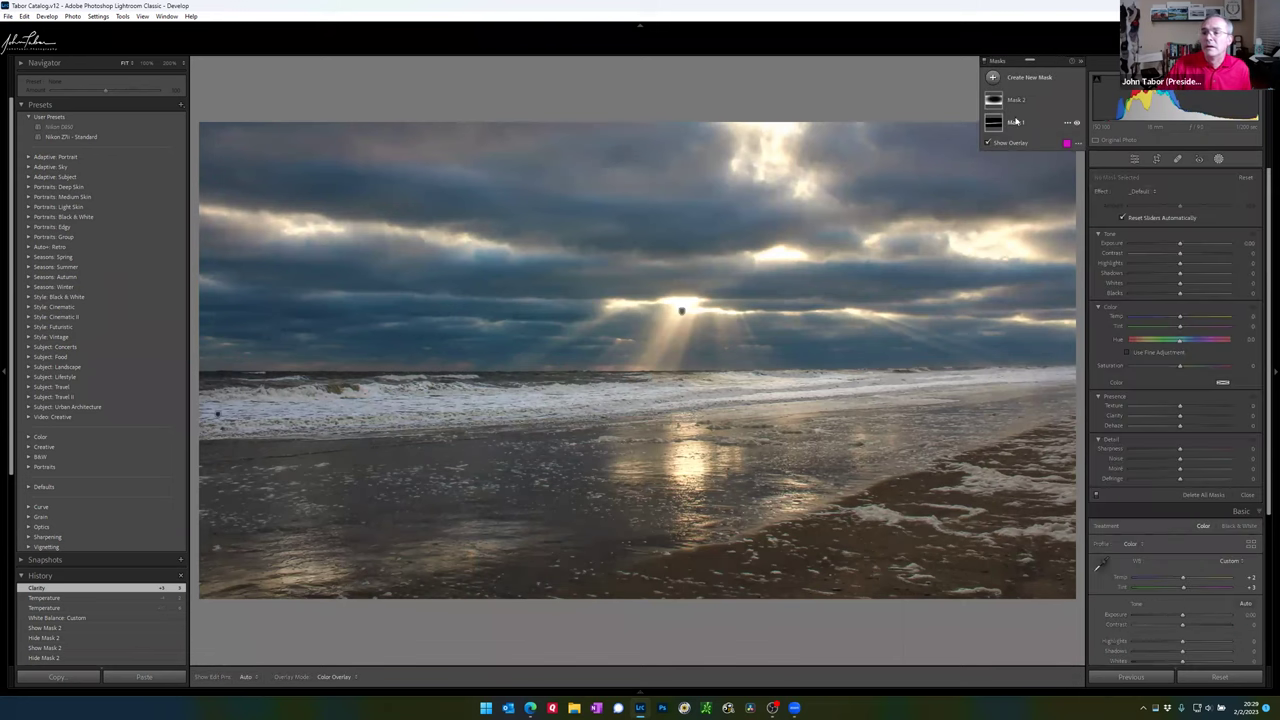
click(993, 78)
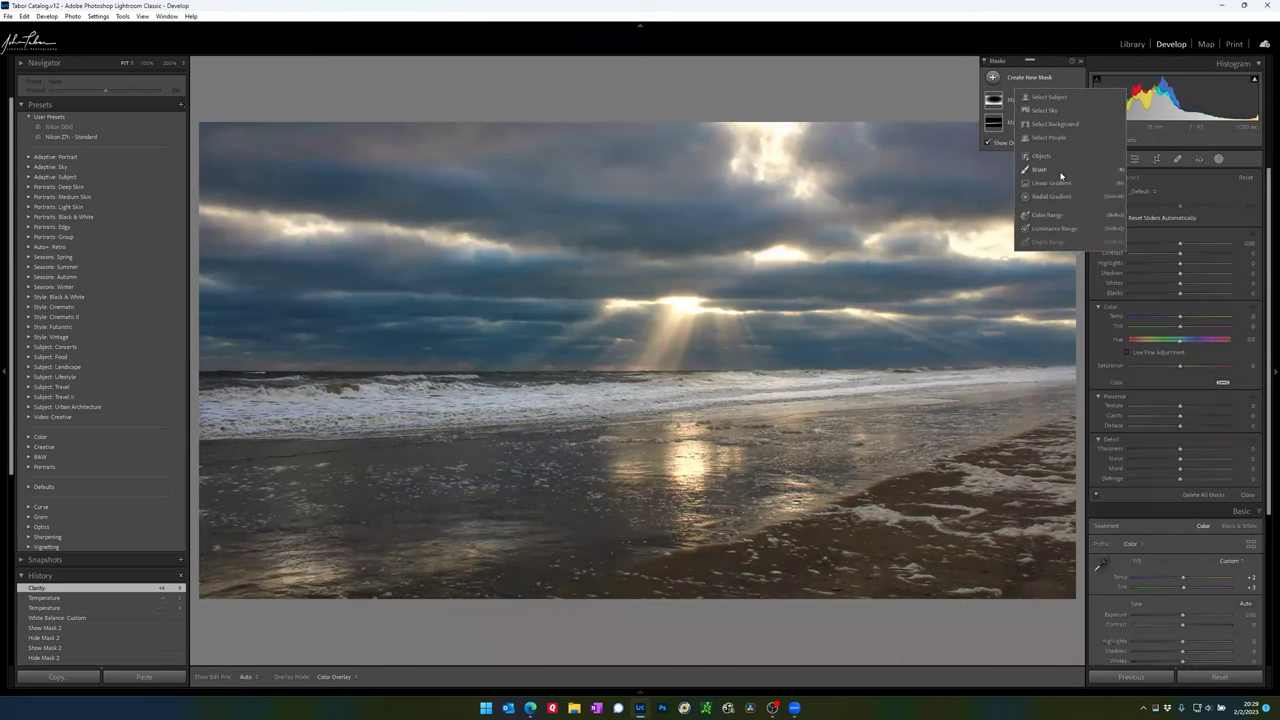
click(1068, 111)
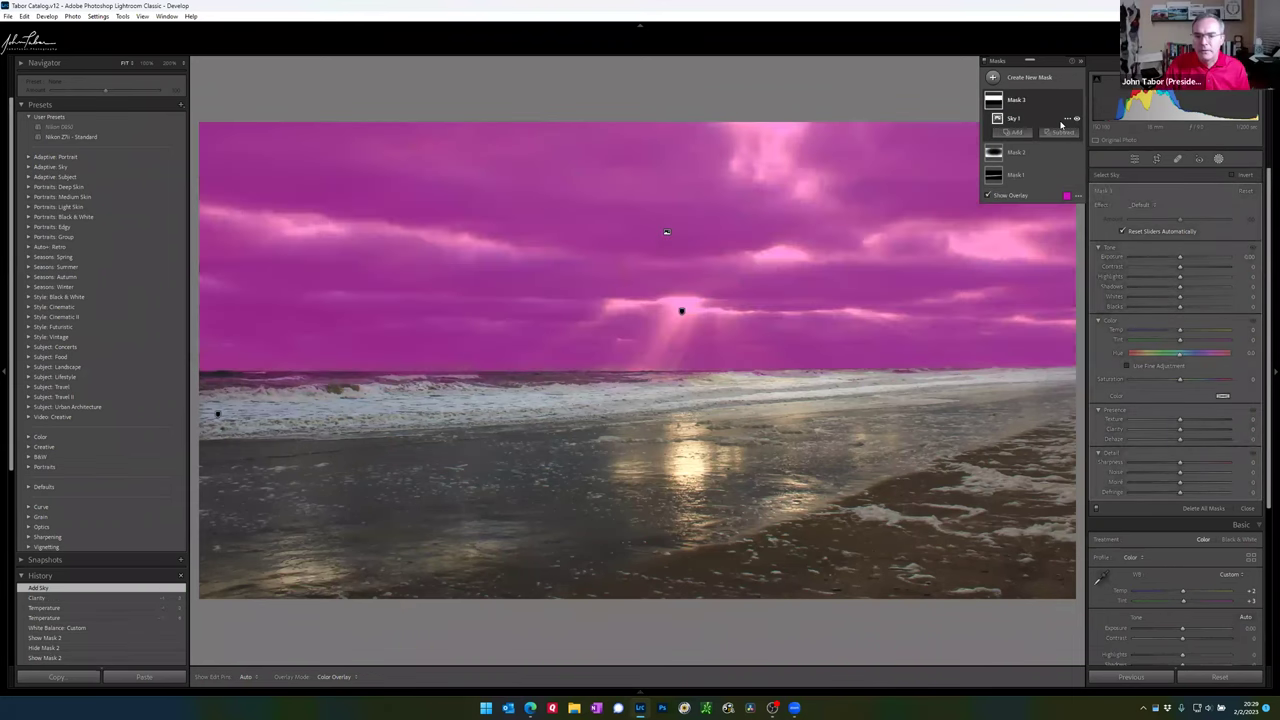
click(1067, 119)
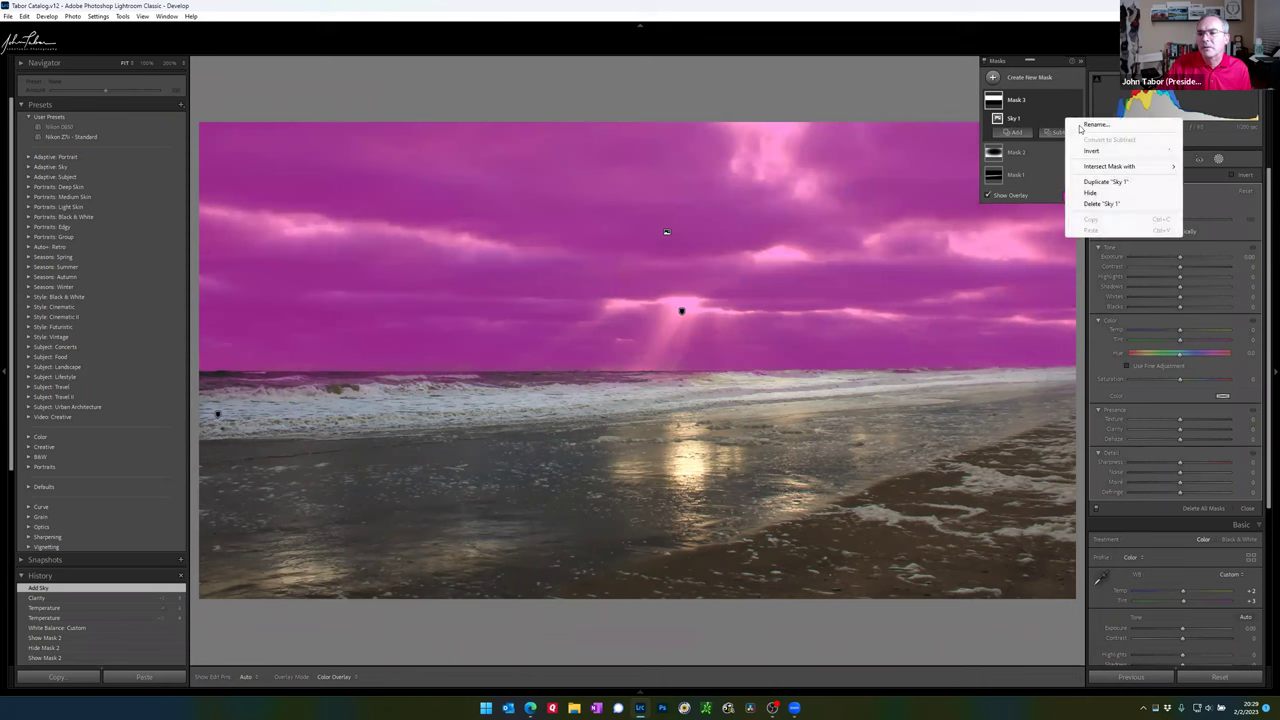
click(1090, 151)
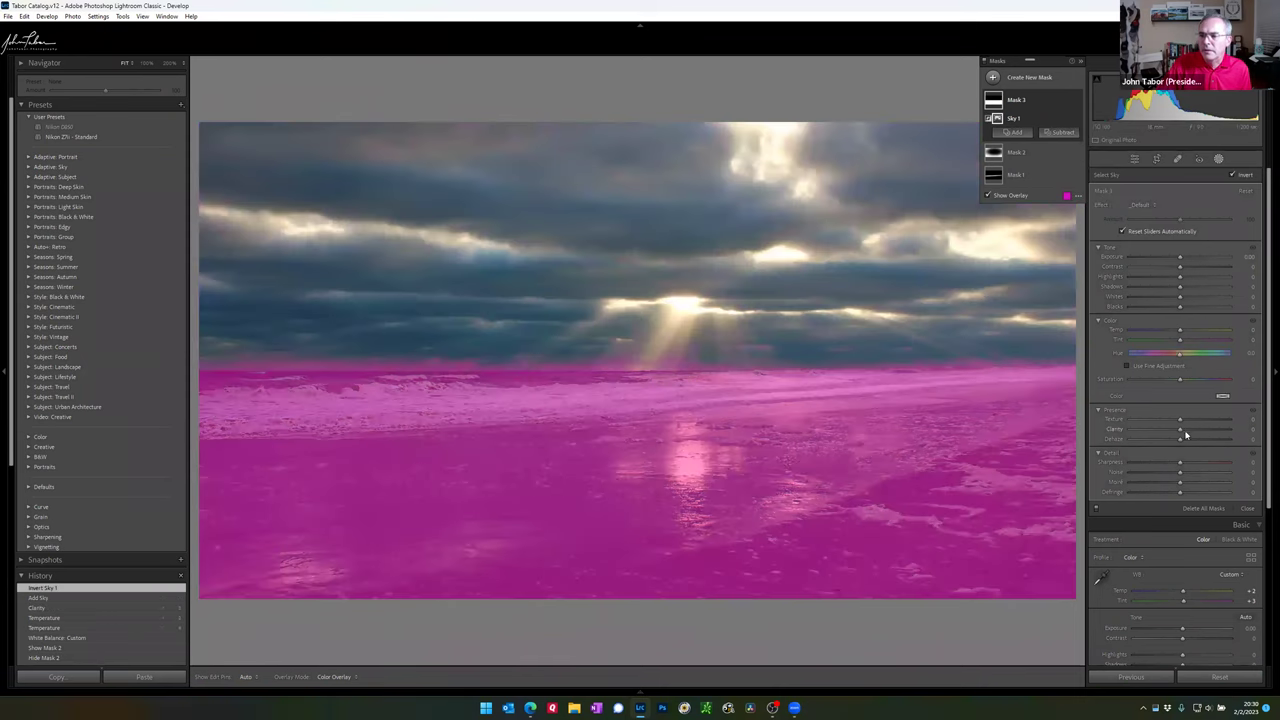
mouse_move(1180, 432)
mouse_down()
mouse_move(1222, 432)
mouse_move(1200, 436)
mouse_up()
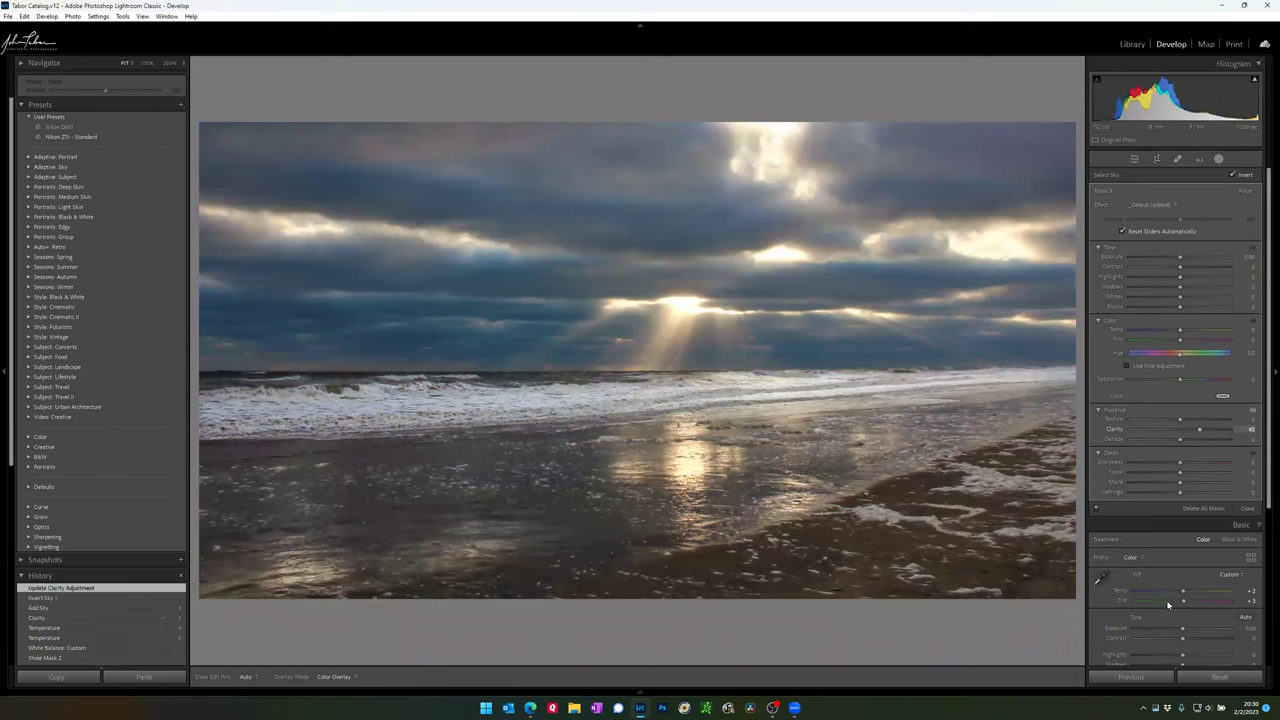
Step: Crop the photo to a 2 x 1 aspect ratio and reposition it vertically within the crop frame
click(1156, 159)
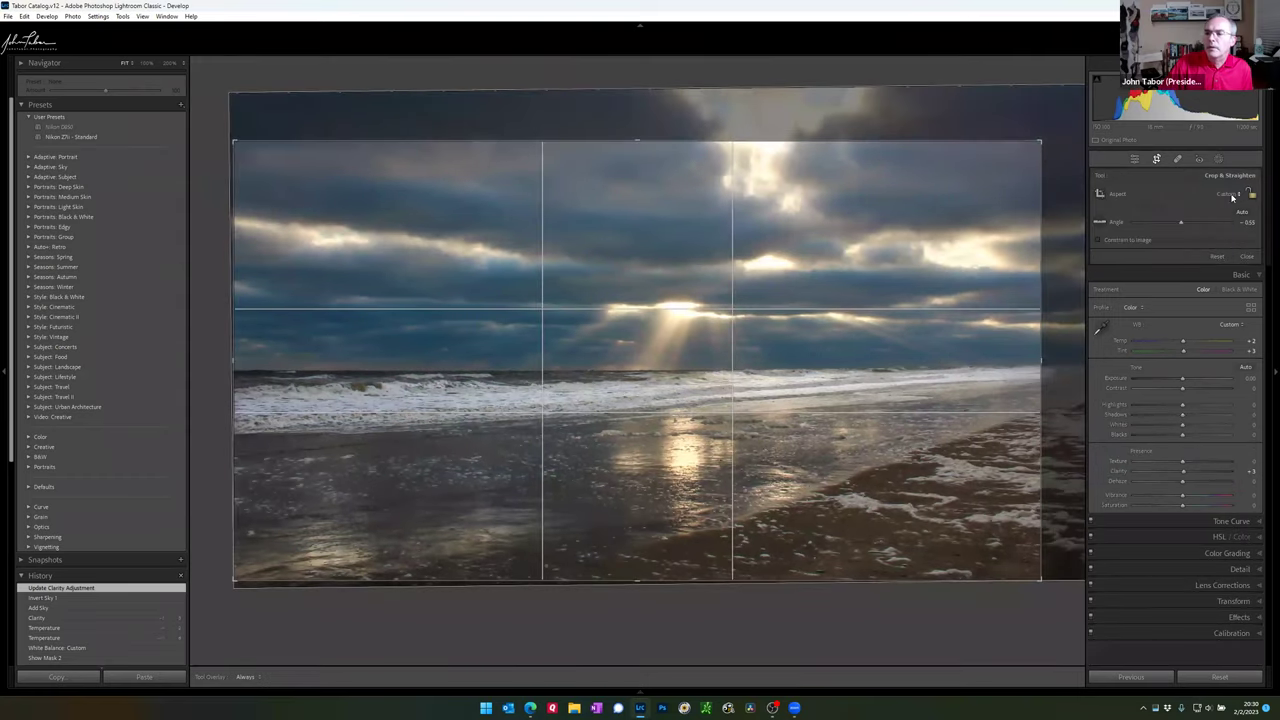
click(1229, 193)
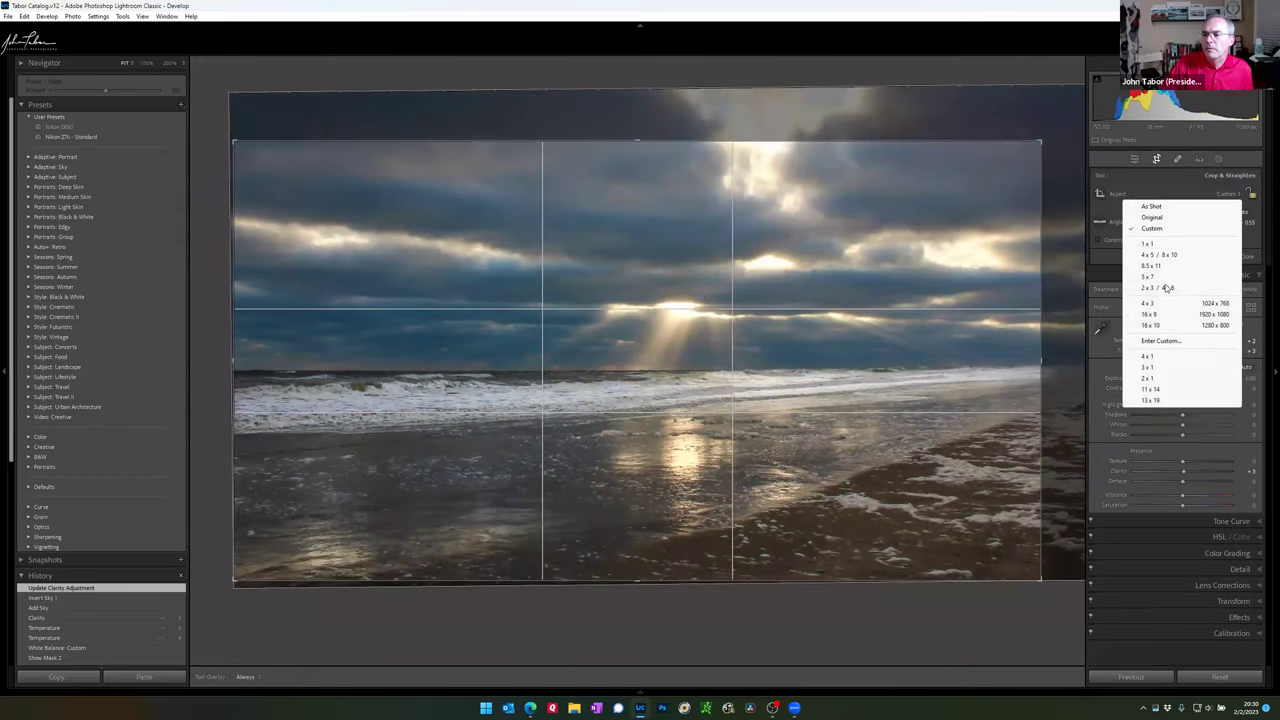
click(1156, 380)
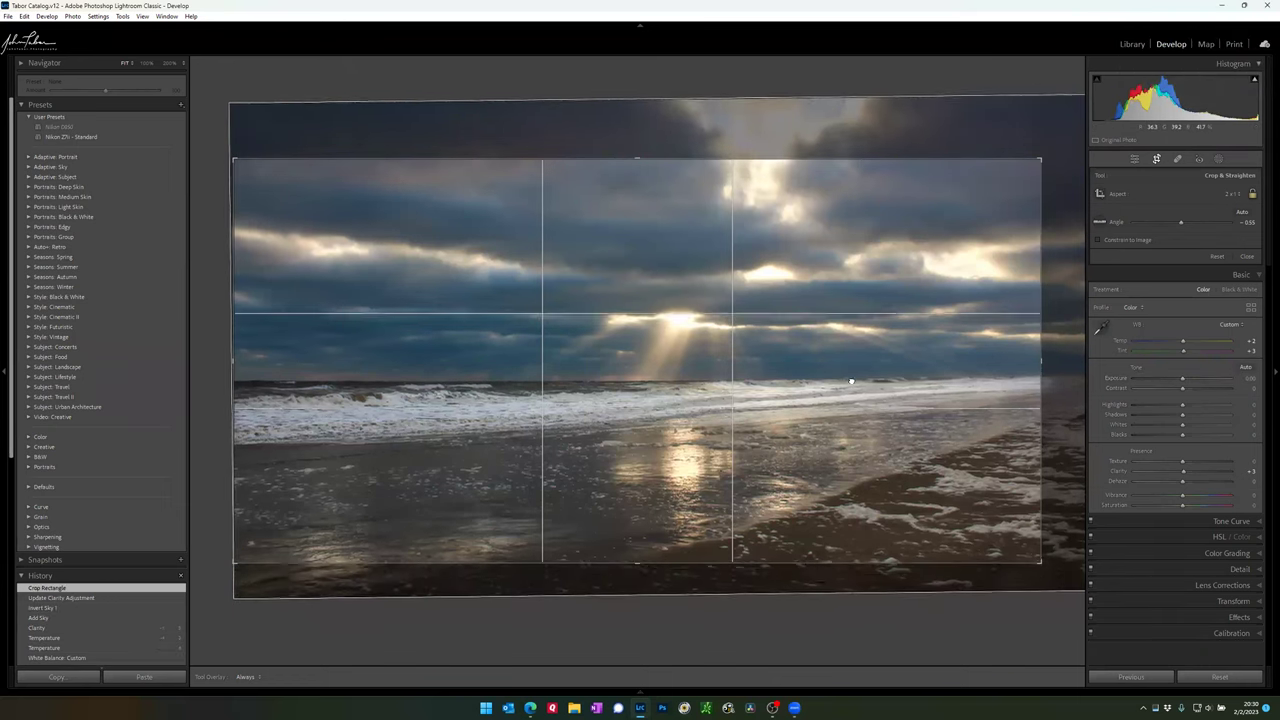
click(858, 369)
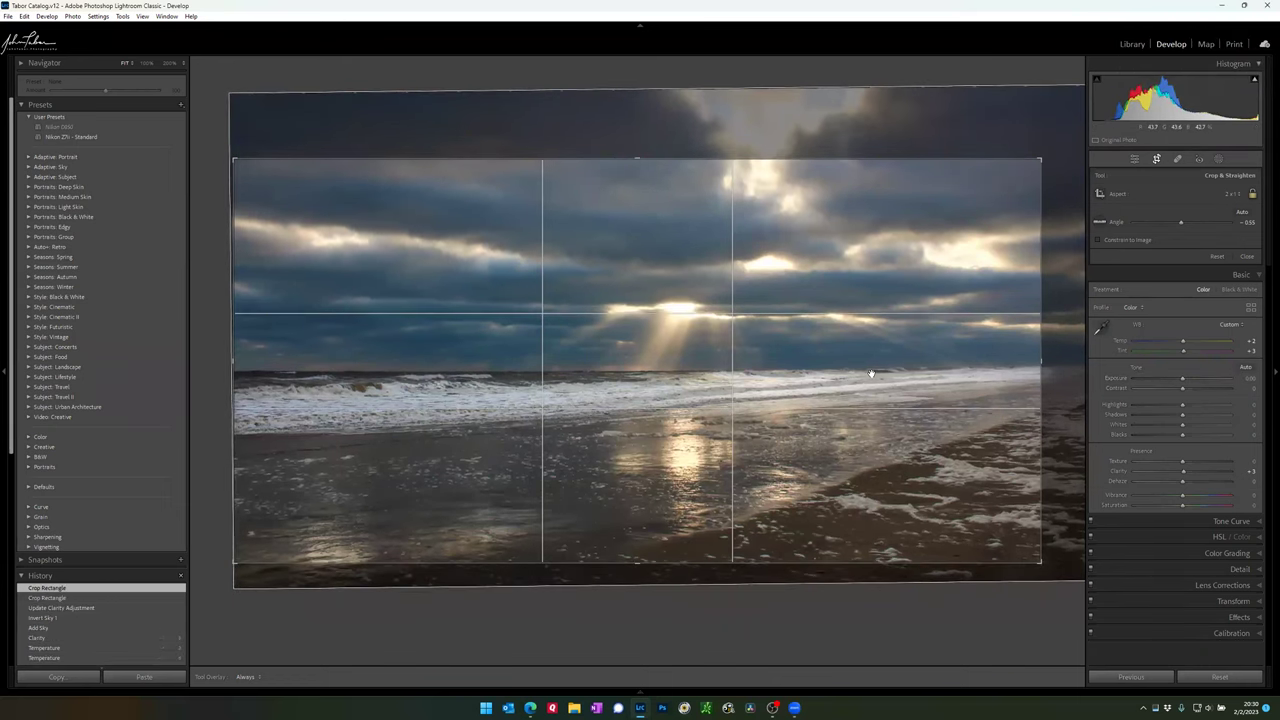
key(Return)
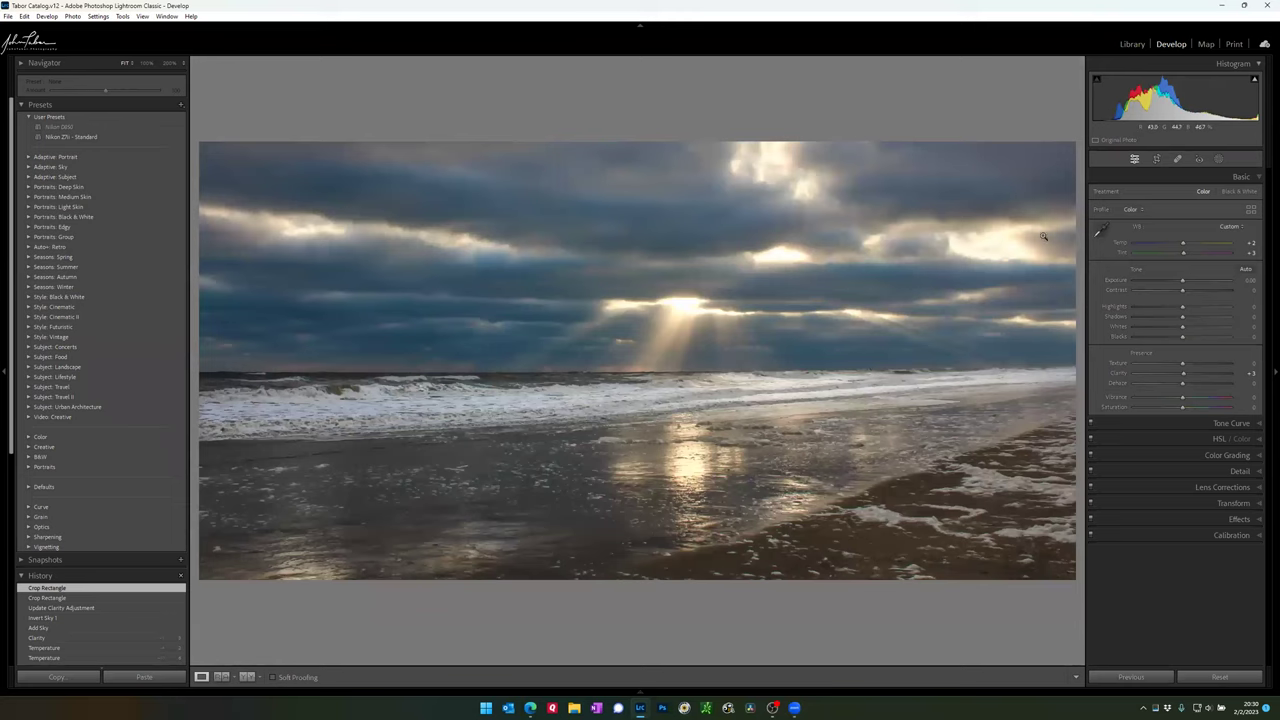
Step: Try a narrower panoramic crop of the beach photo with a 3 x 1 aspect ratio
key(r)
click(1234, 194)
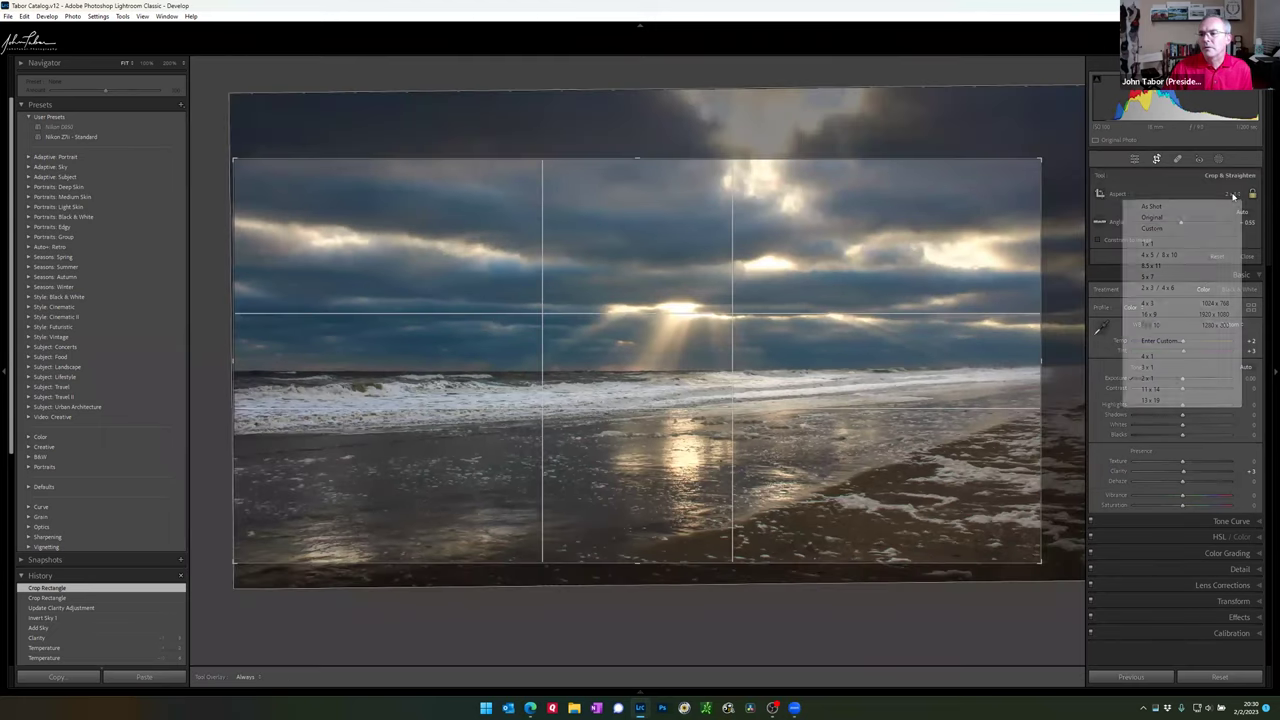
click(1148, 367)
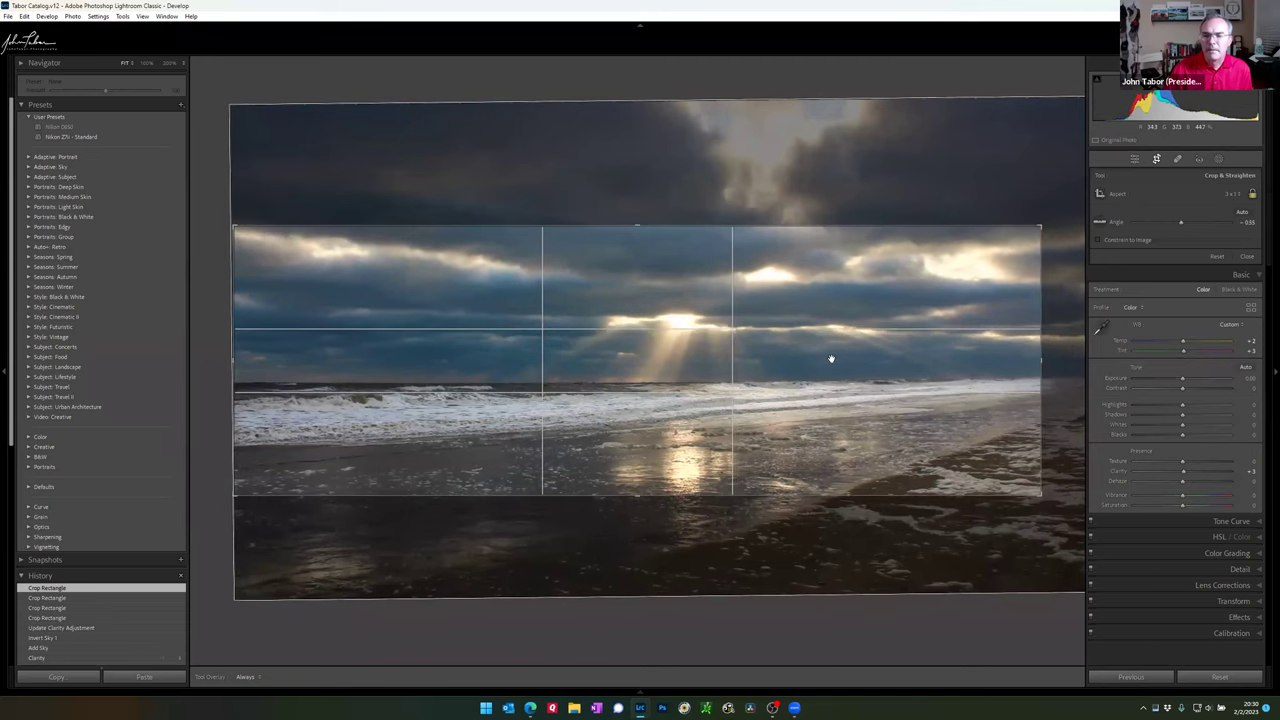
key(Return)
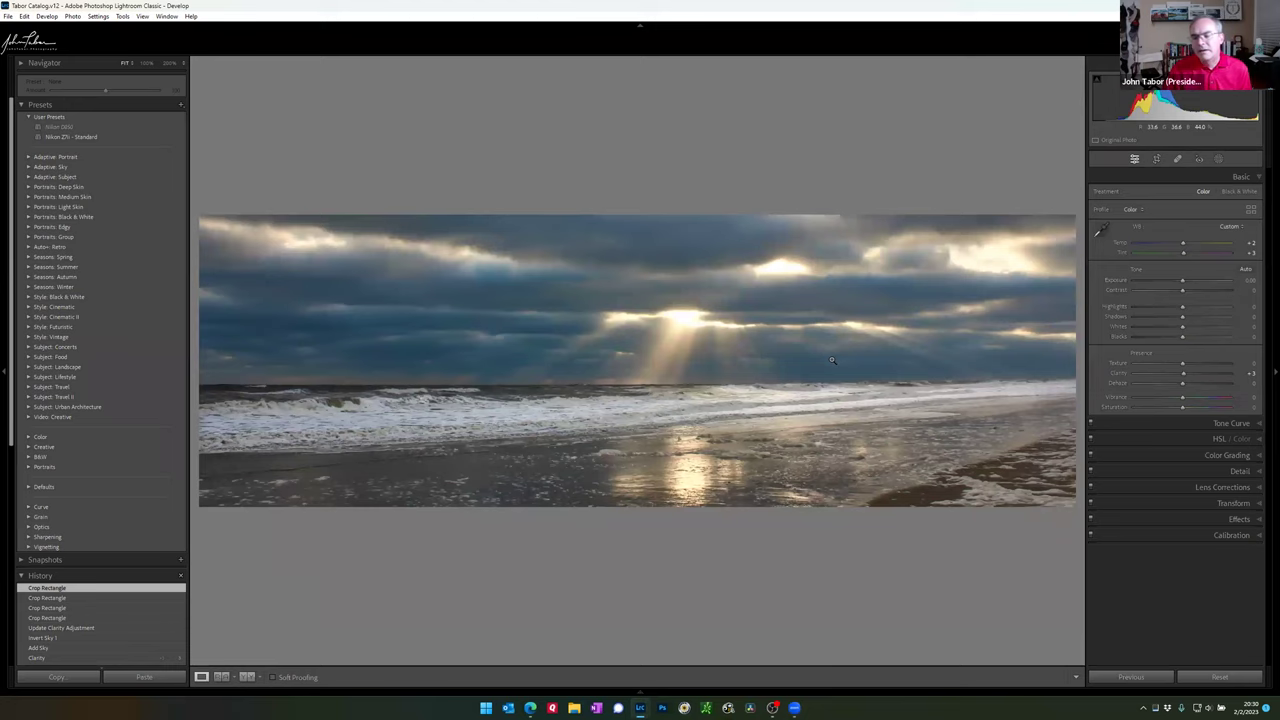
Step: Return the crop to the Original aspect ratio, tighten it around the sunburst and waves, and reposition the photo within the frame
click(1156, 159)
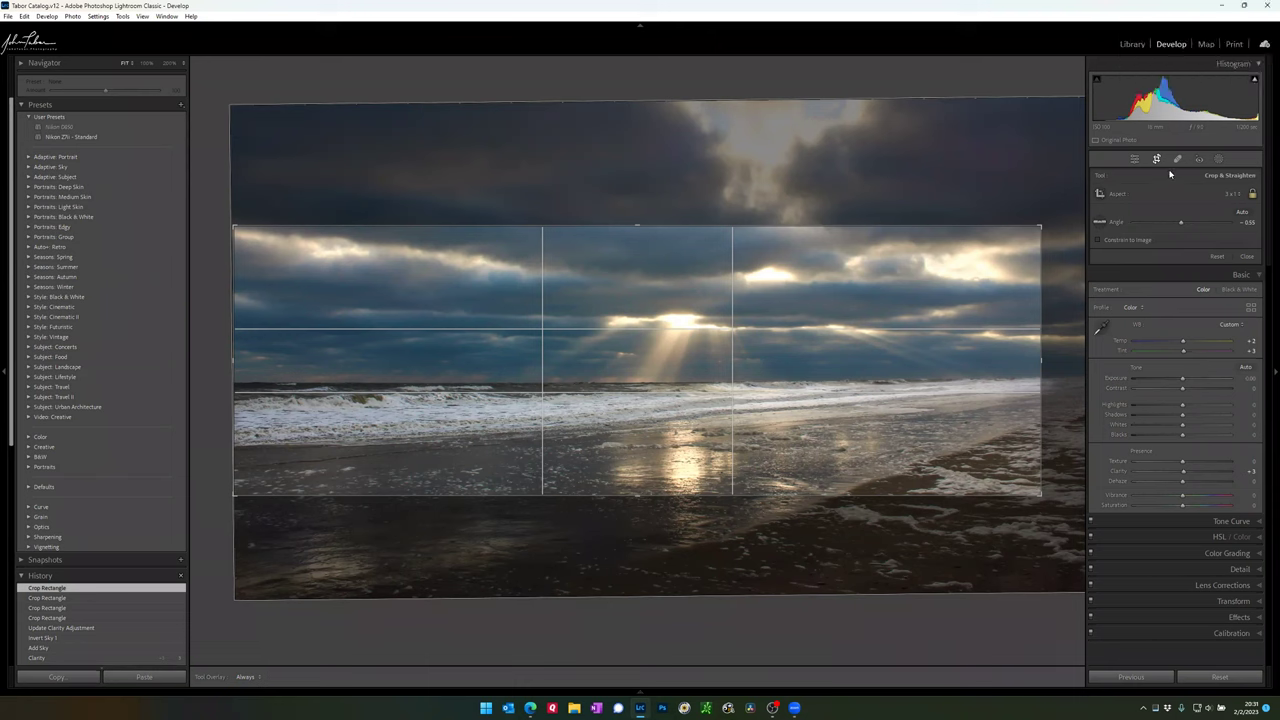
click(1234, 193)
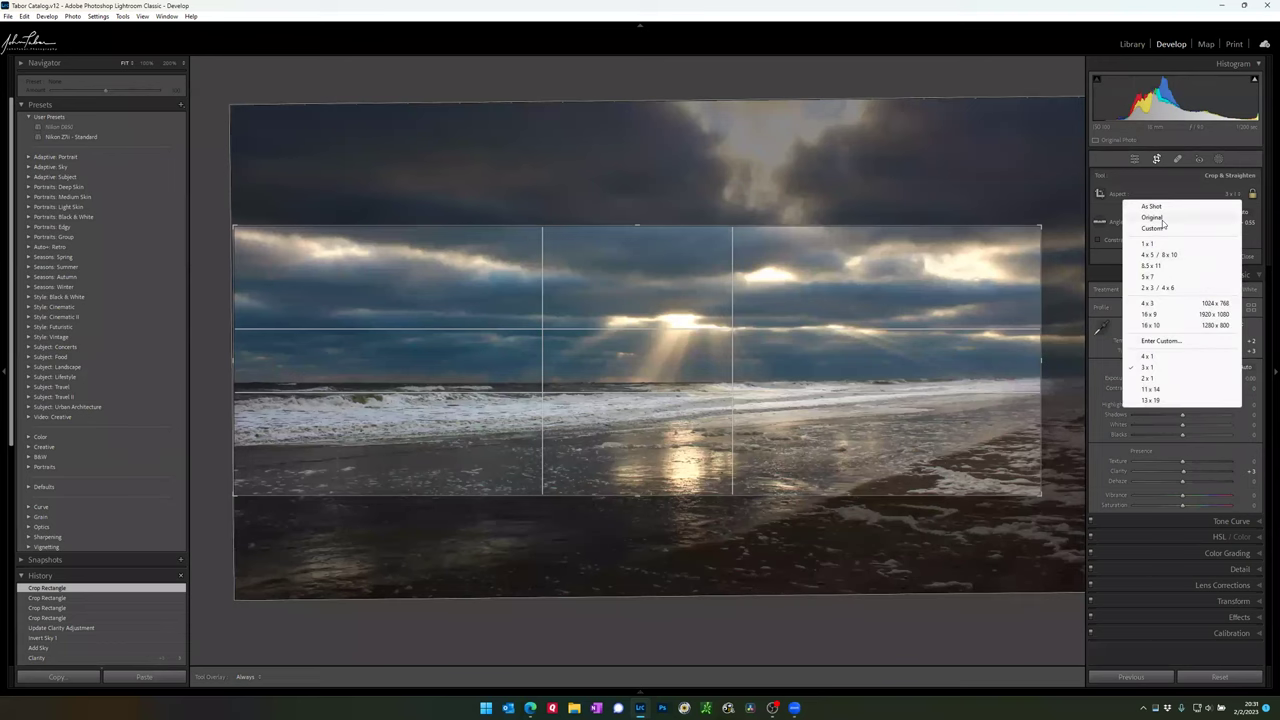
click(1160, 219)
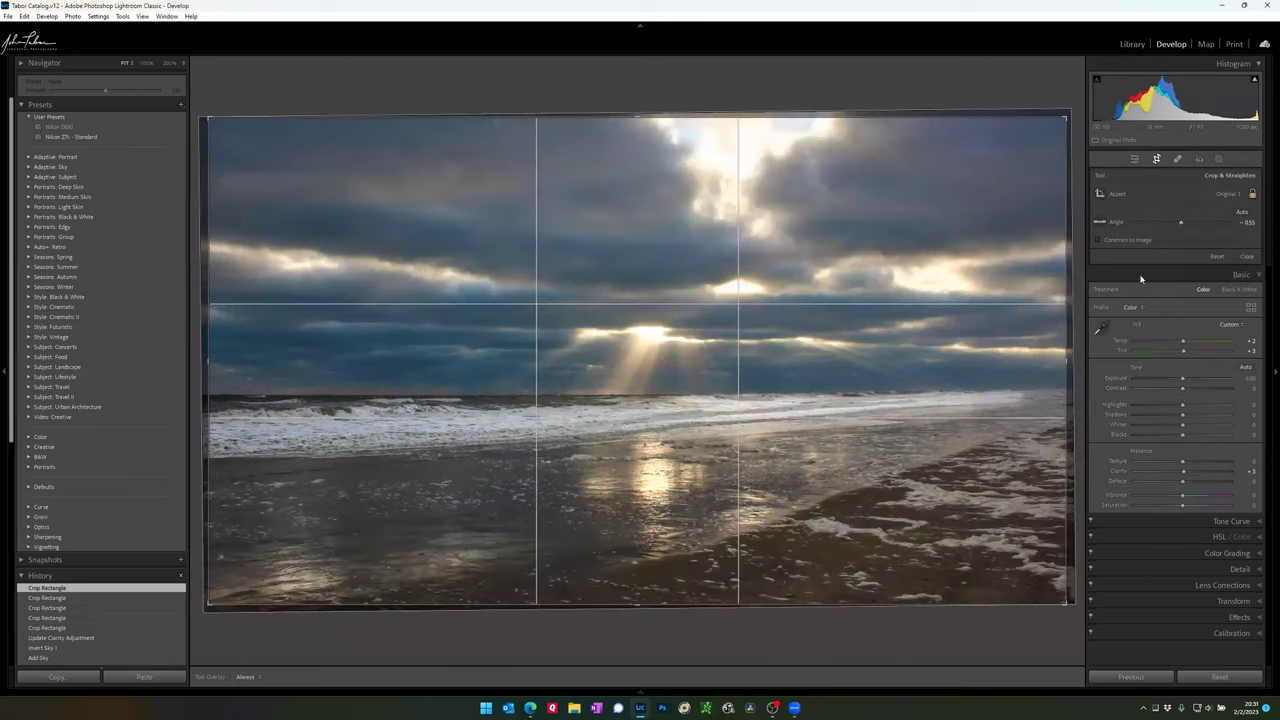
drag(1066, 115, 1018, 152)
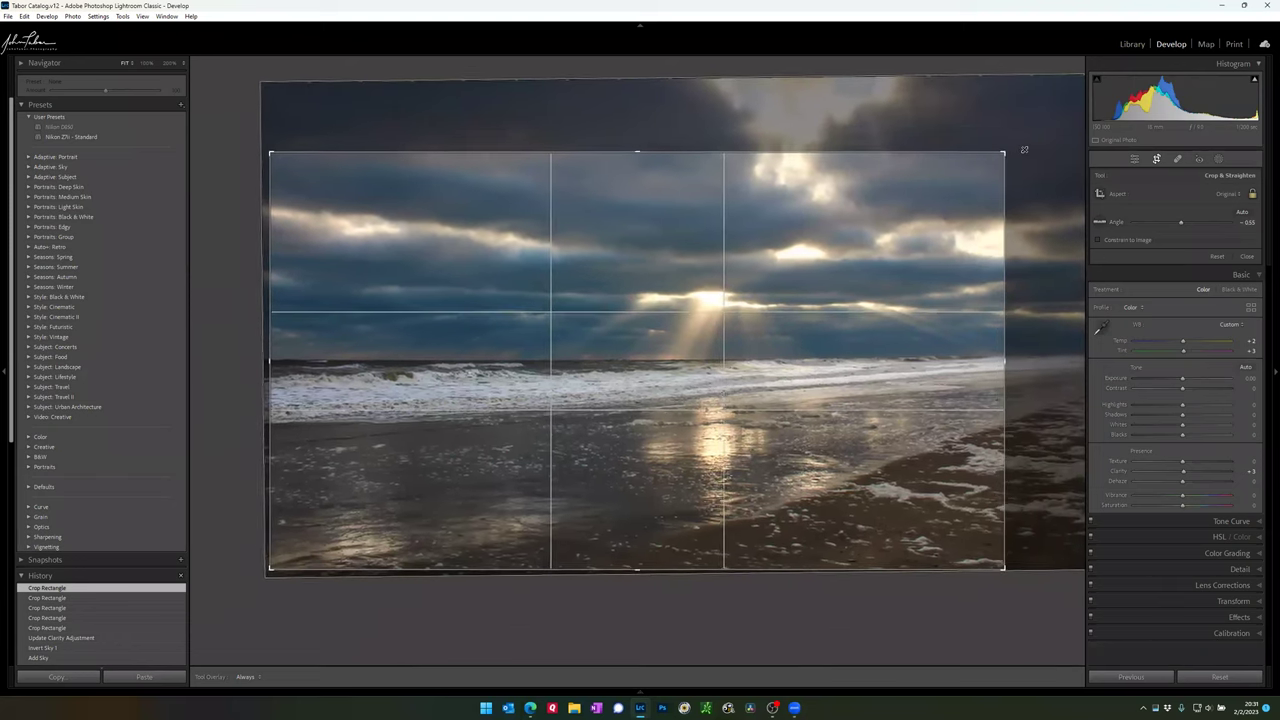
drag(1008, 572, 1000, 565)
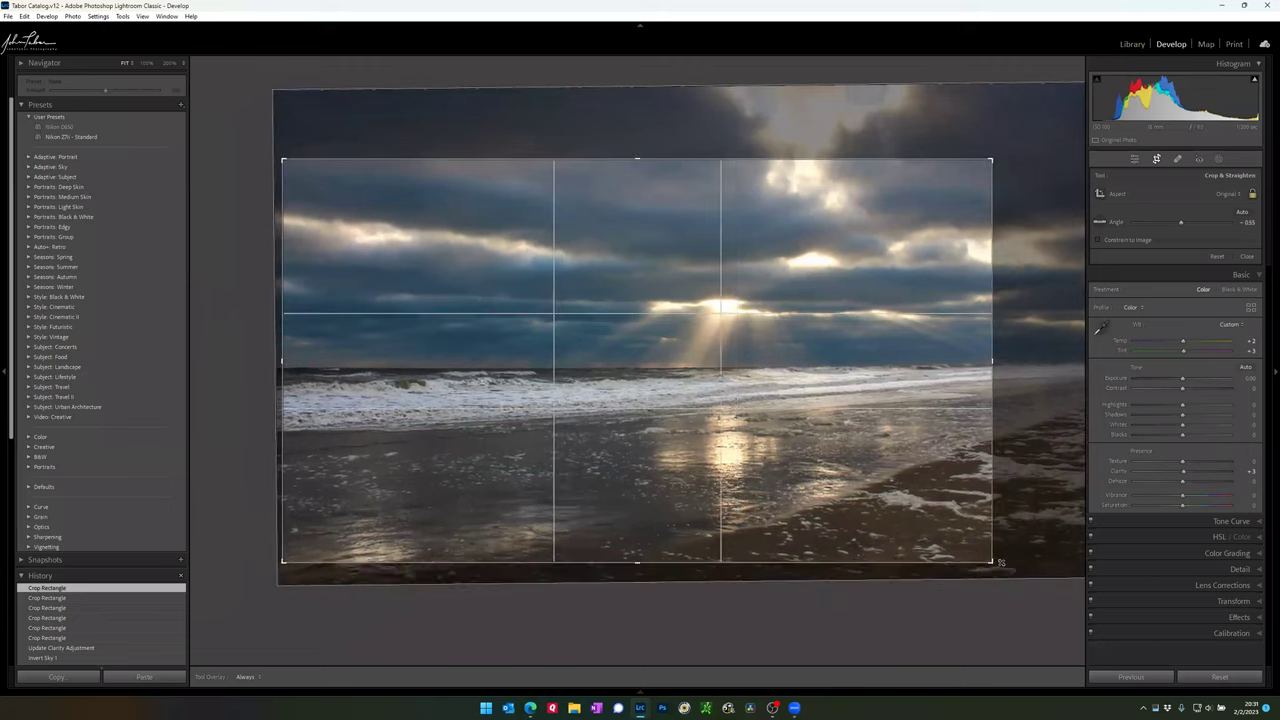
drag(894, 508, 856, 510)
key(Return)
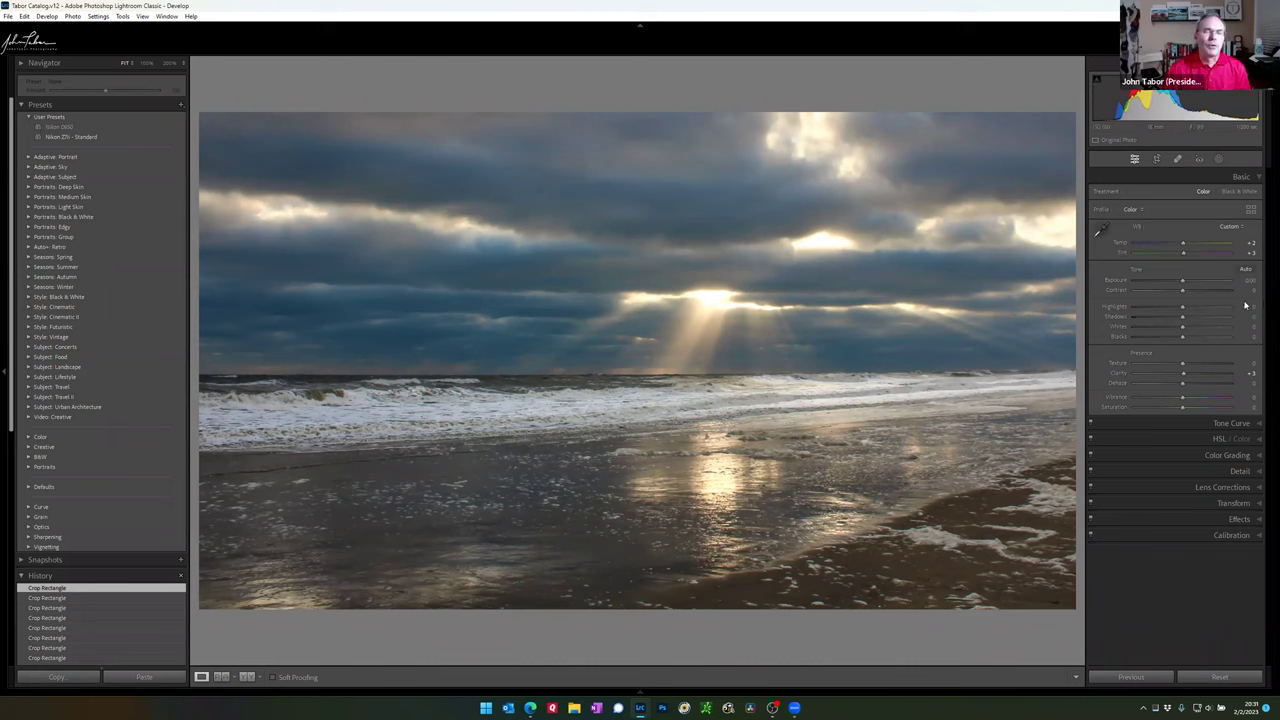
Step: Create a new Radial Gradient mask as a tall ellipse centred on the sunburst, covering its rays and the reflection below
click(1218, 160)
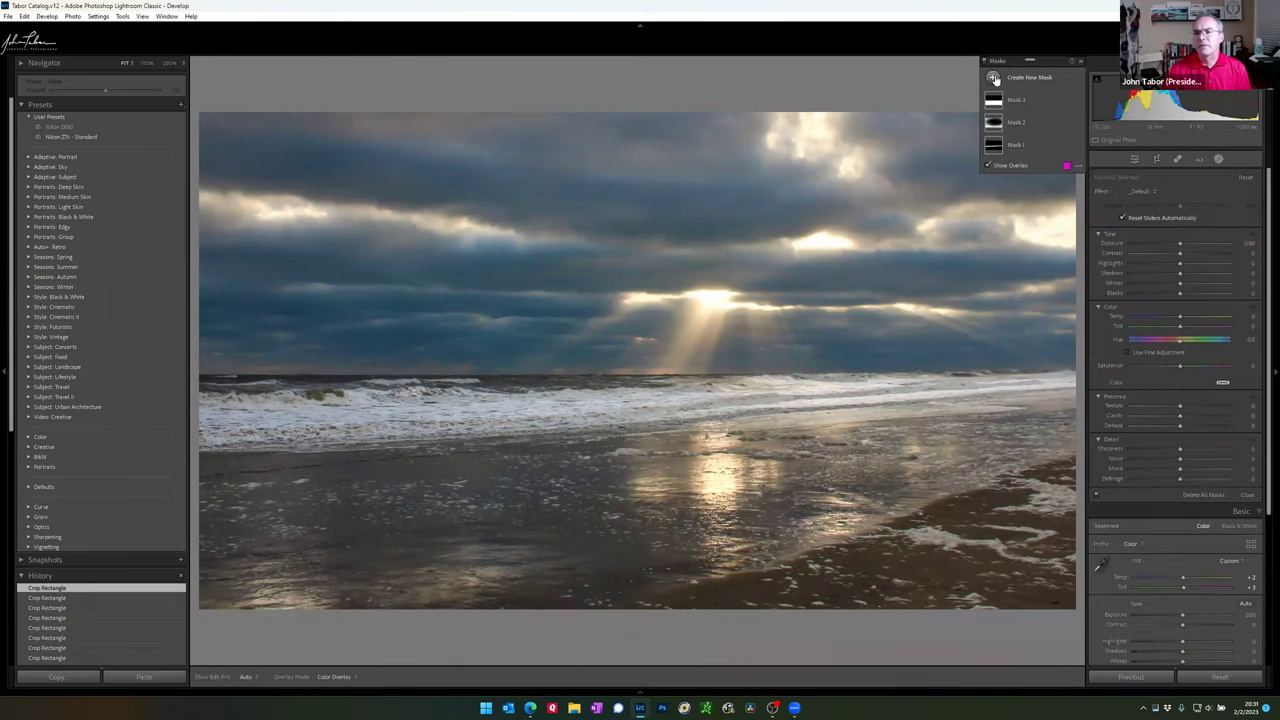
click(993, 78)
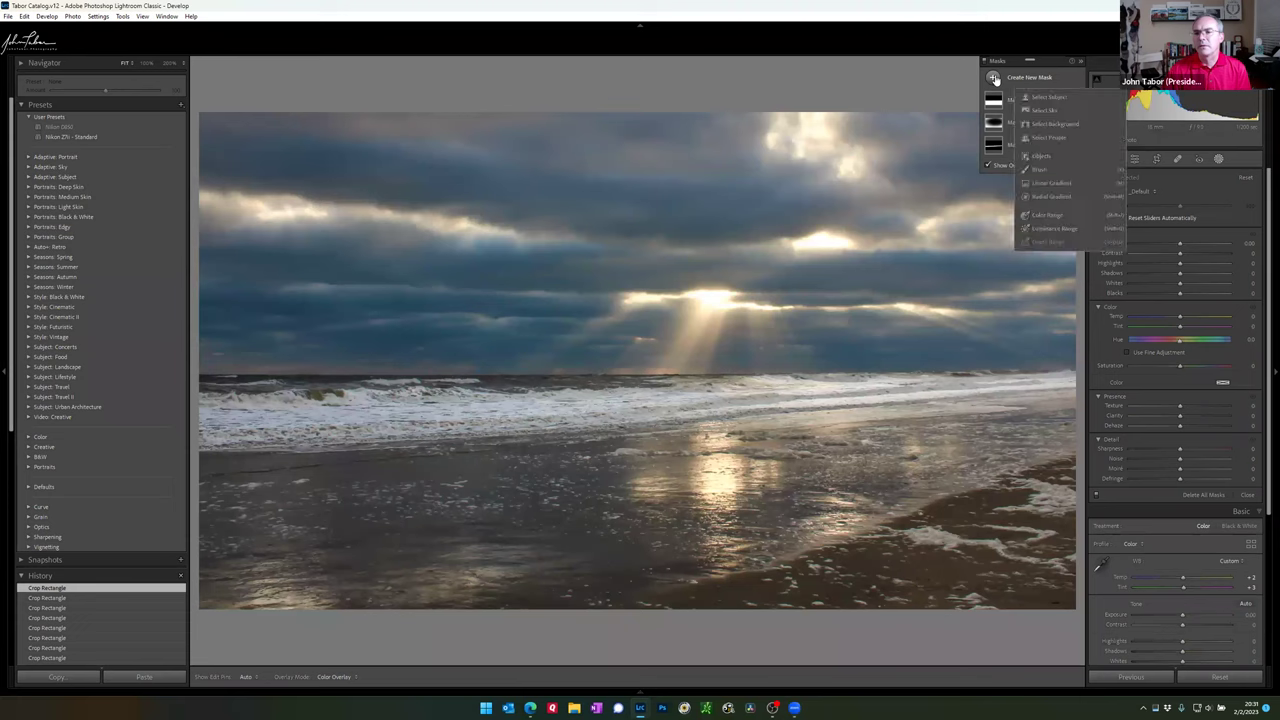
click(1048, 196)
click(710, 306)
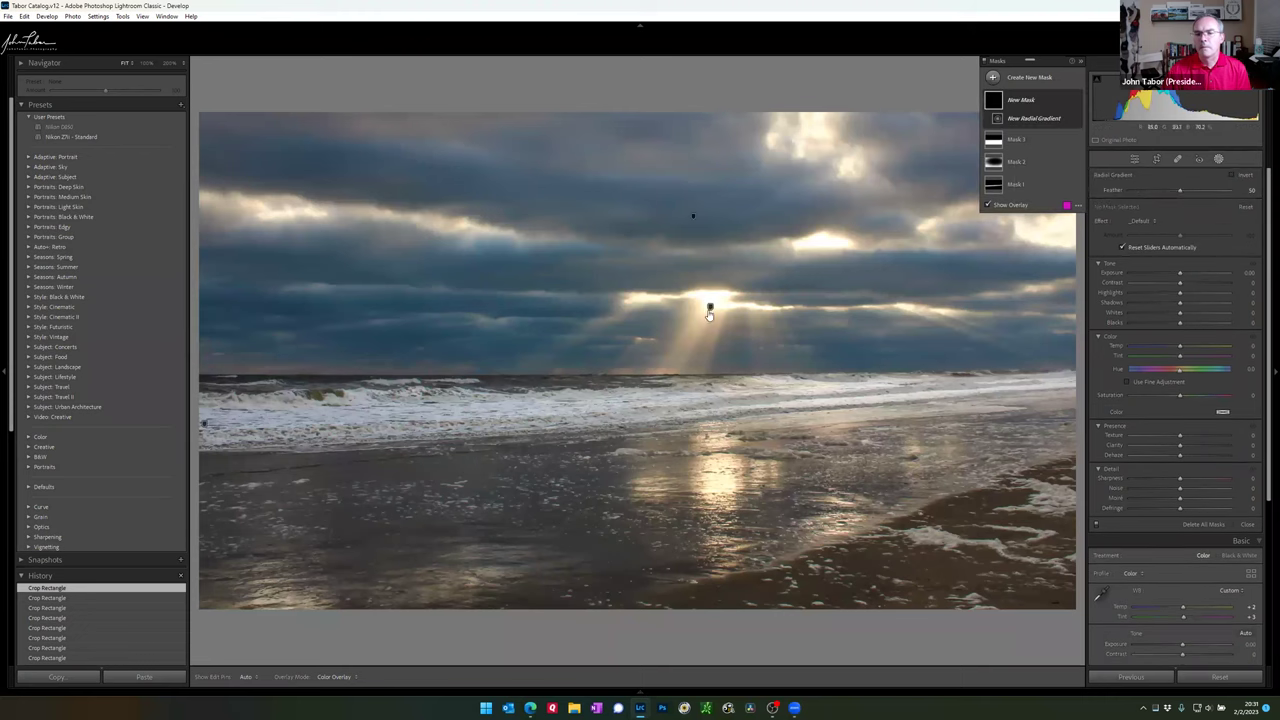
drag(714, 327, 871, 604)
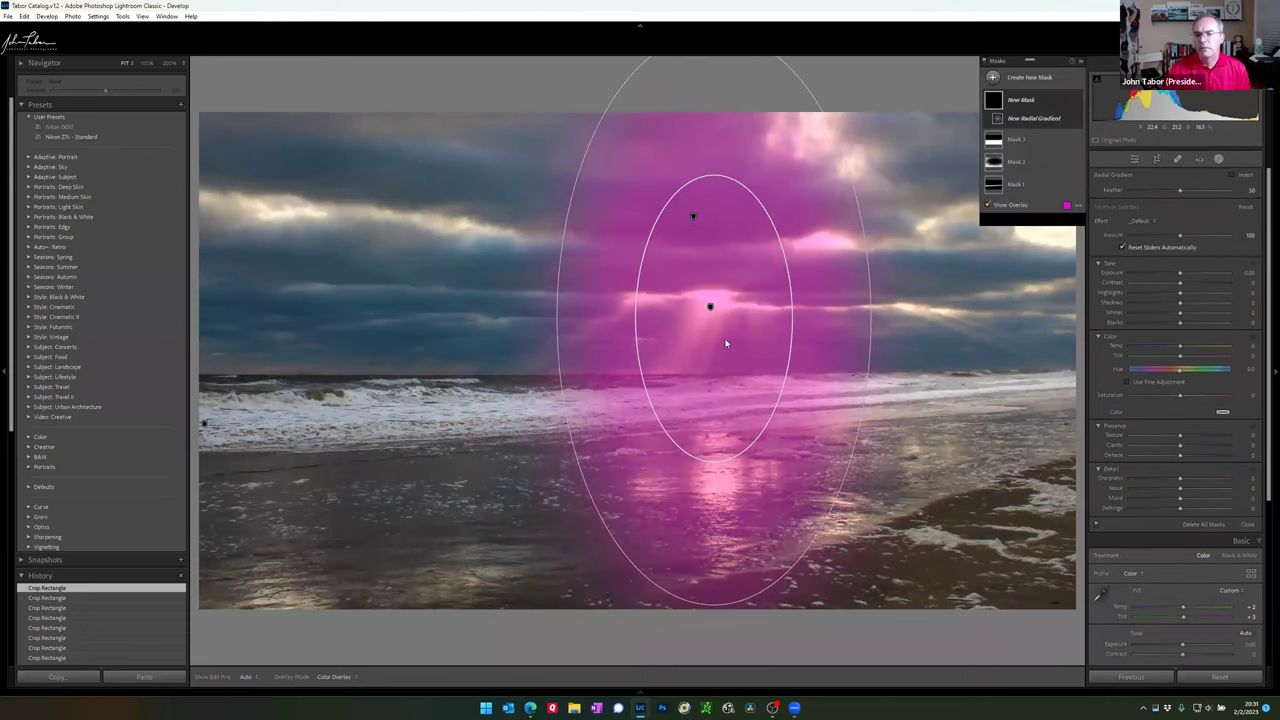
drag(714, 320, 706, 325)
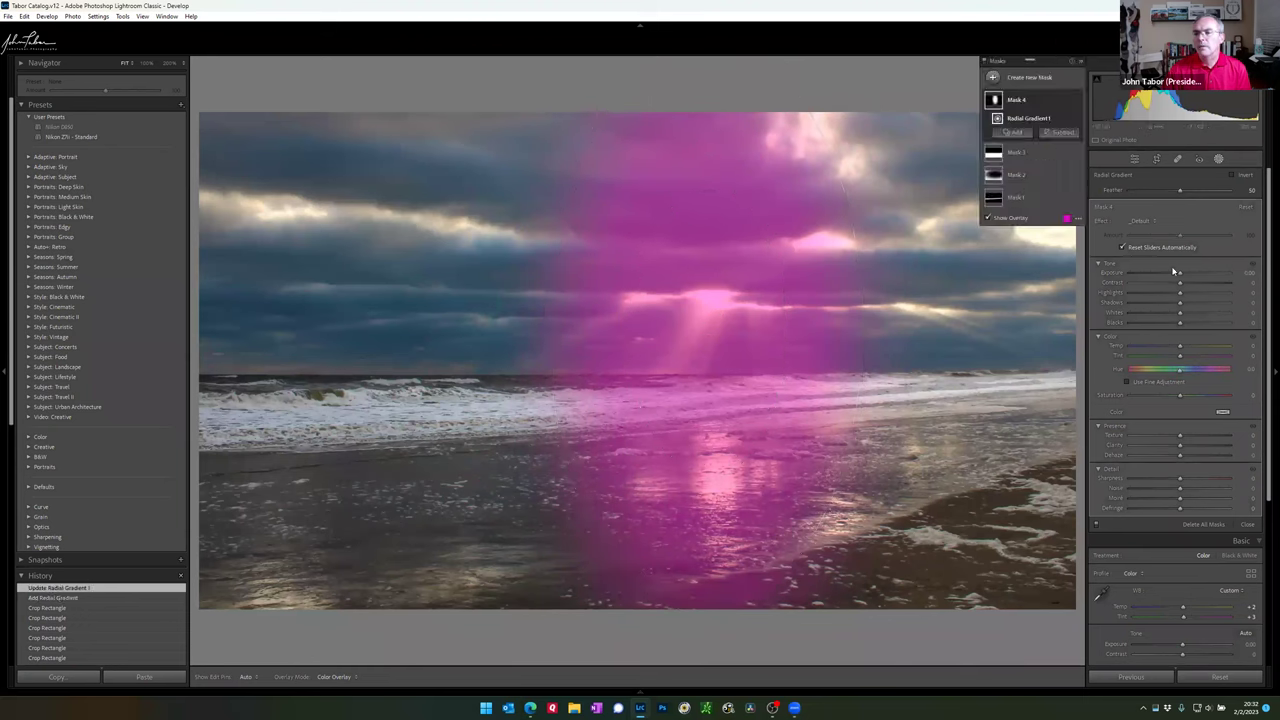
Step: Intersect the radial mask with a Luminance Range limited to the brightest tones and warm it with a Temp of about 18
right_click(1068, 104)
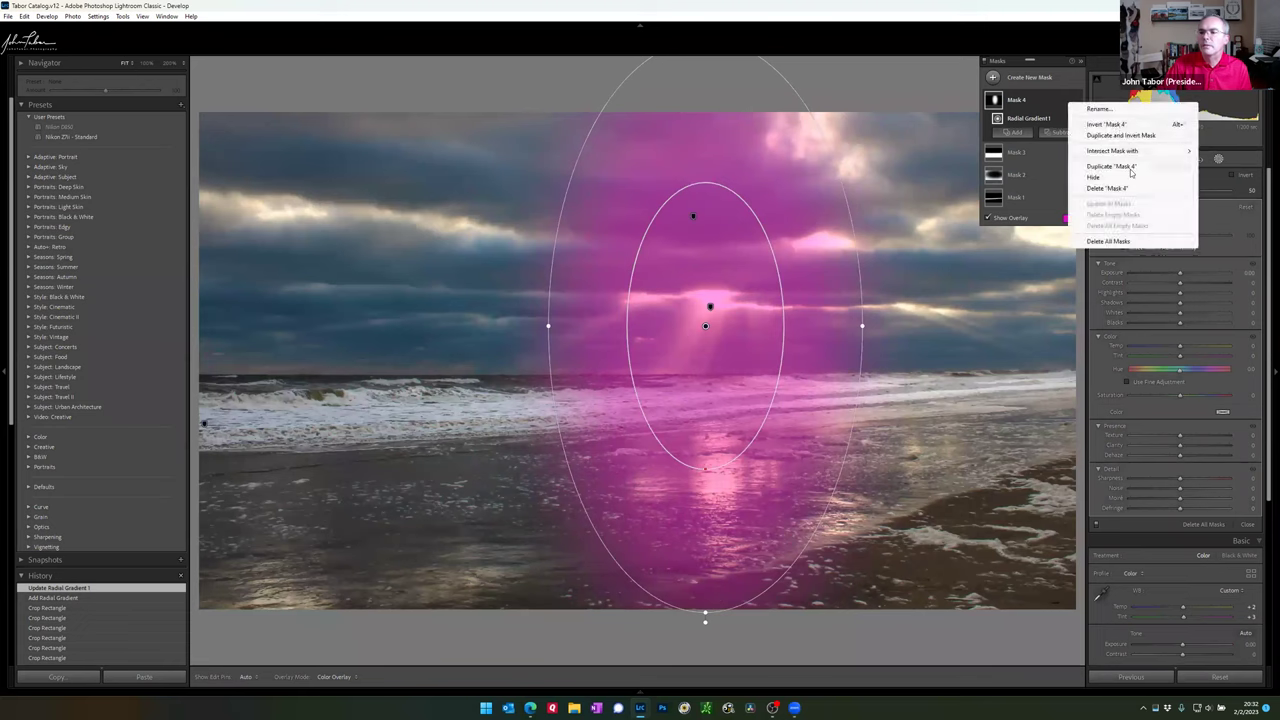
mouse_move(1134, 154)
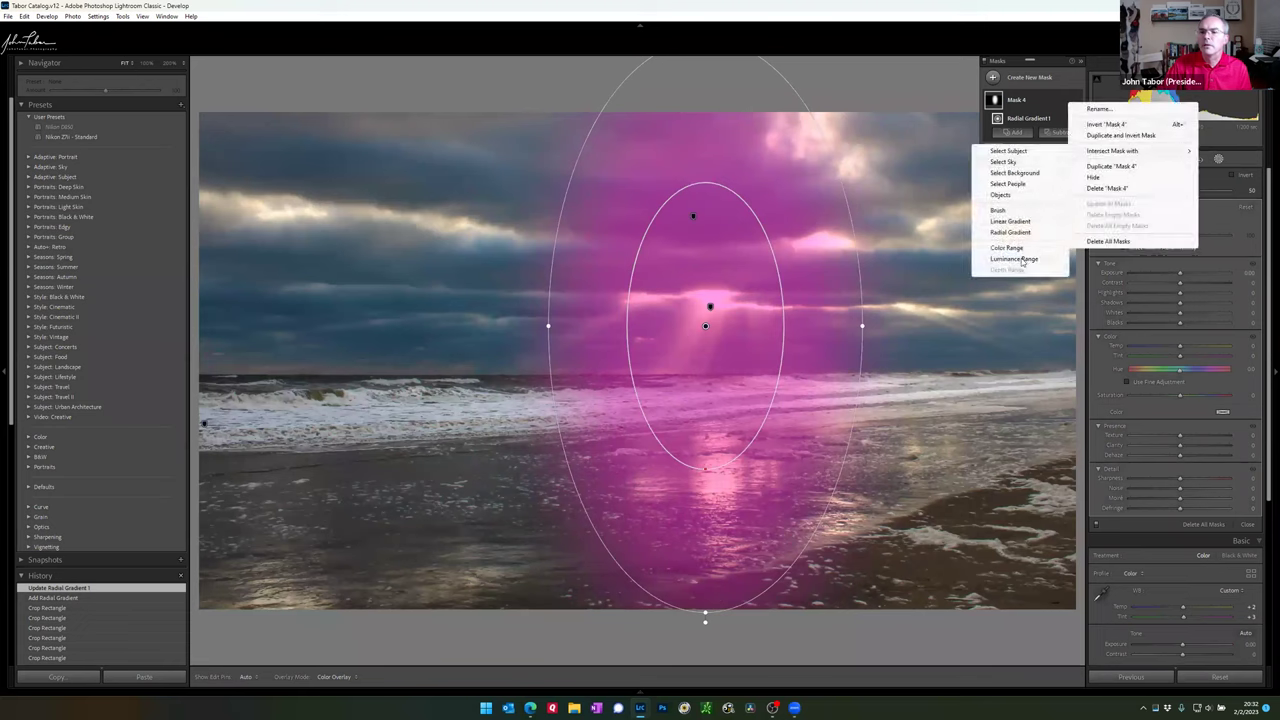
key(Escape)
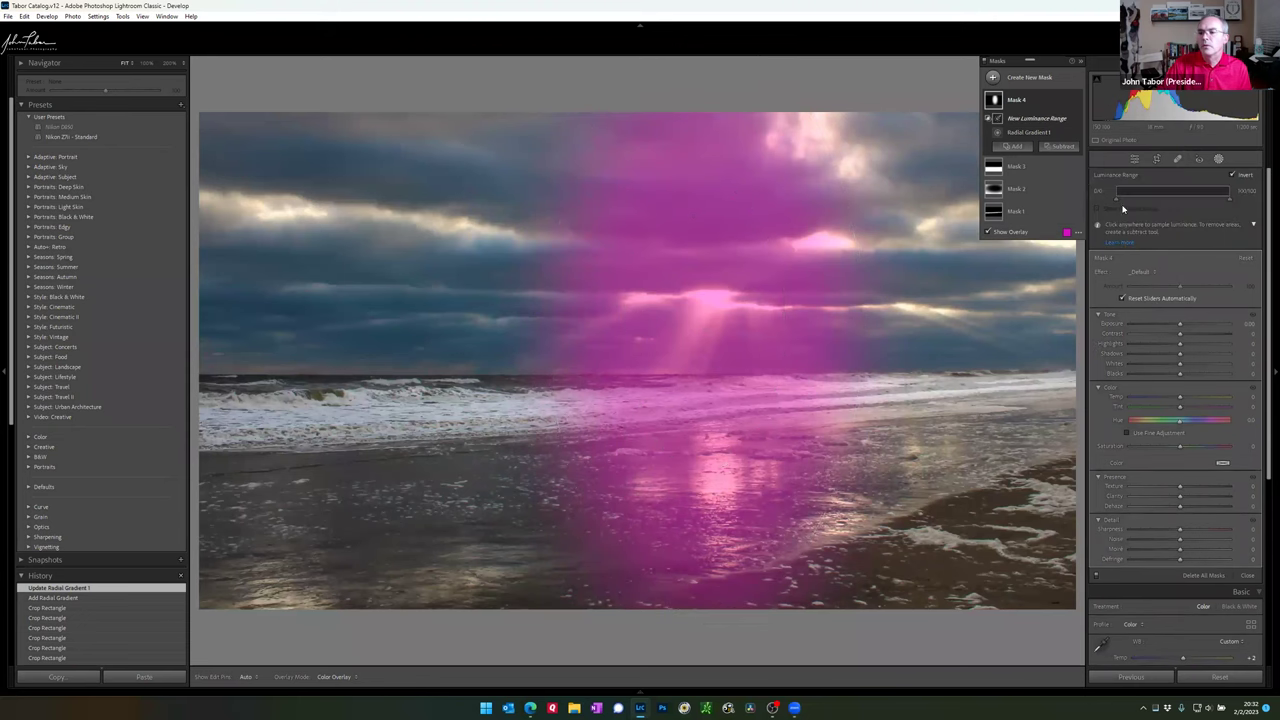
drag(1118, 192, 1186, 201)
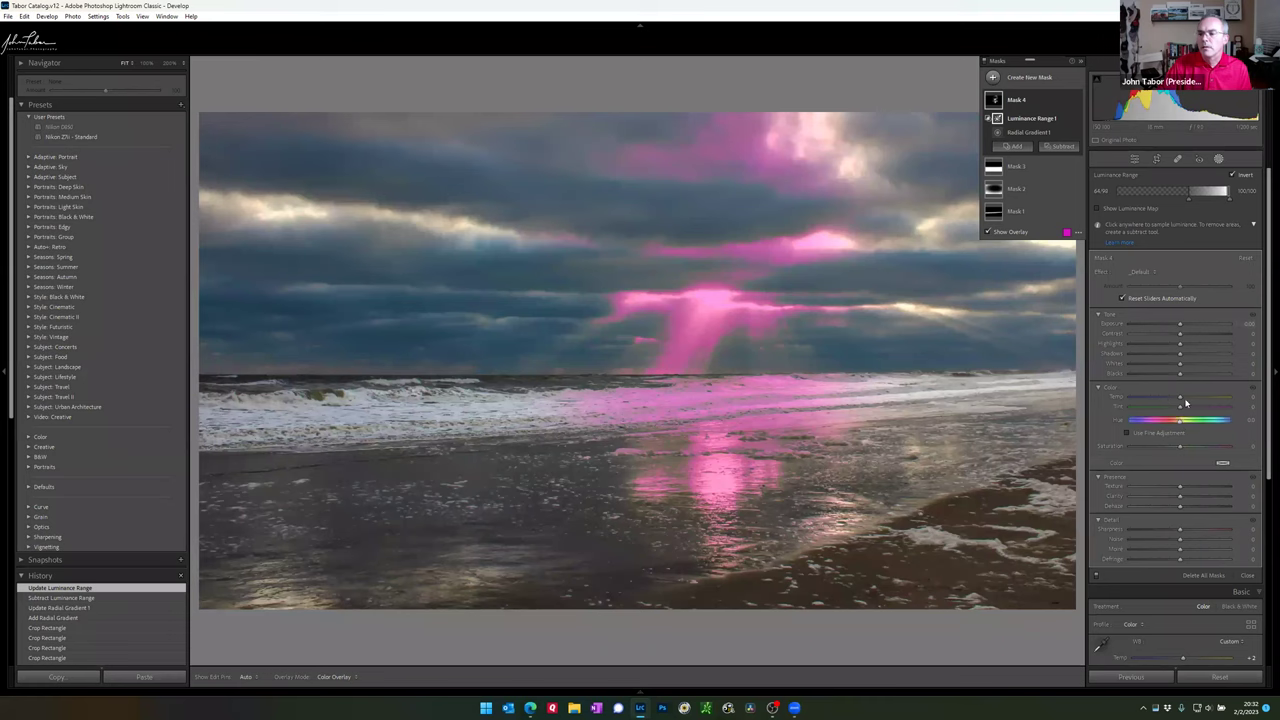
mouse_move(1181, 400)
mouse_down()
mouse_move(1260, 400)
mouse_move(1190, 401)
mouse_up()
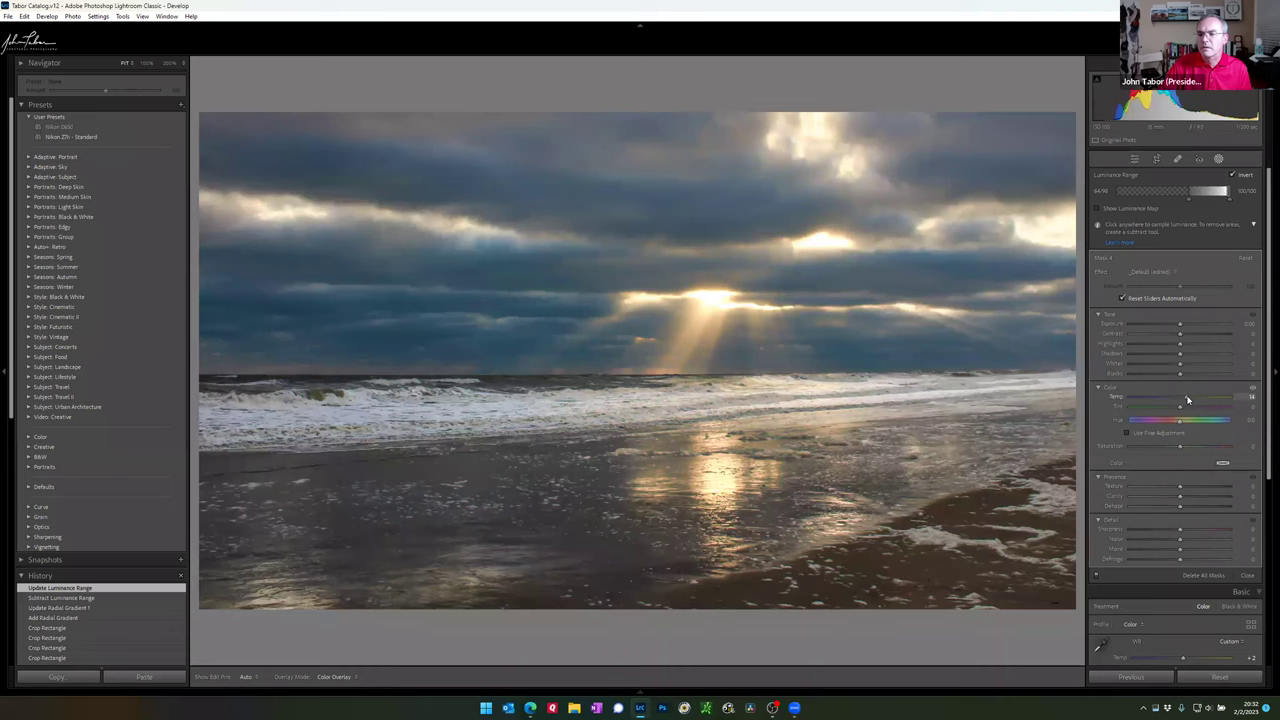
drag(1189, 400, 1190, 400)
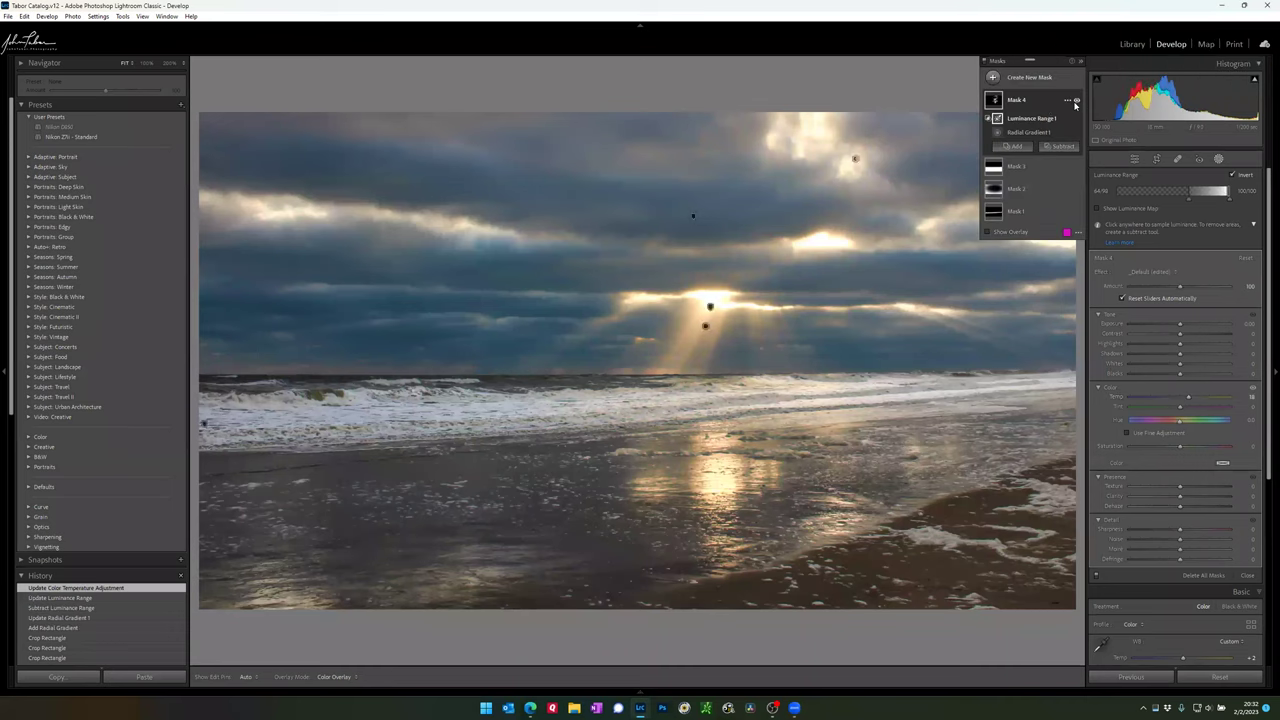
Step: Compare the photo with and without Mask 4 by toggling its visibility repeatedly, and leave the mask hidden
click(1077, 101)
click(1077, 101)
click(1077, 101)
click(1077, 101)
click(1077, 101)
click(1077, 101)
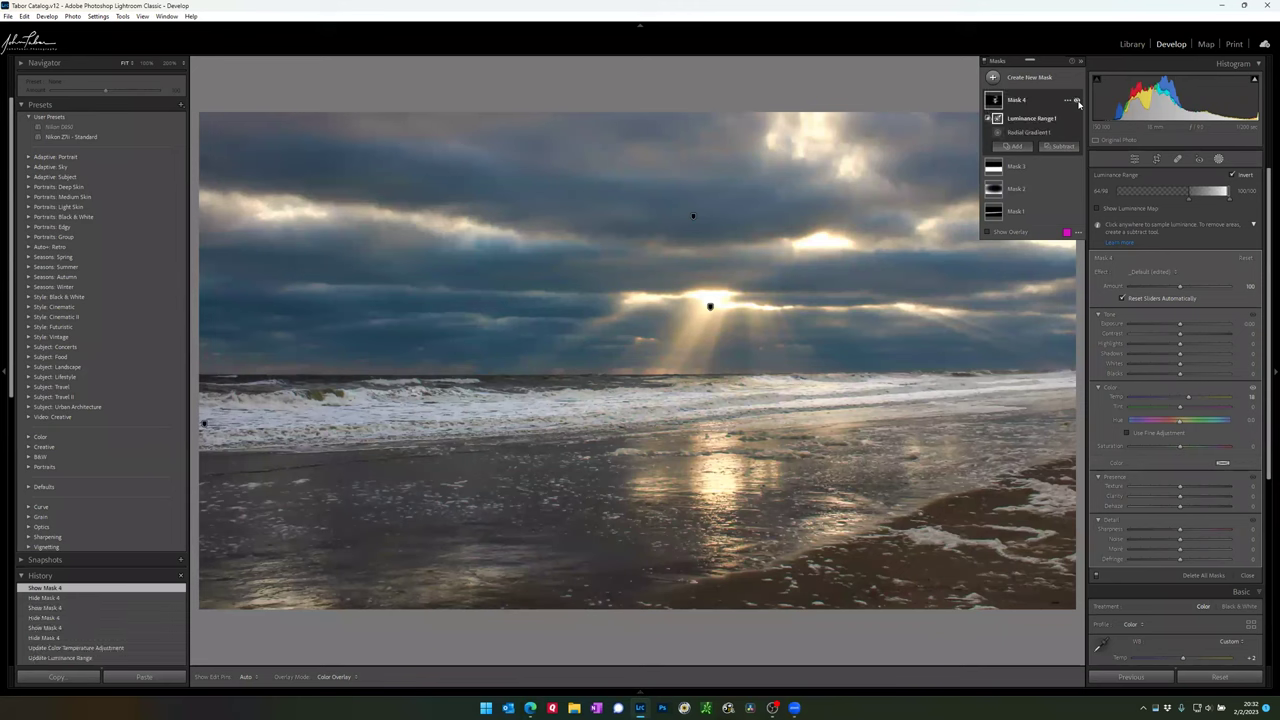
click(1077, 101)
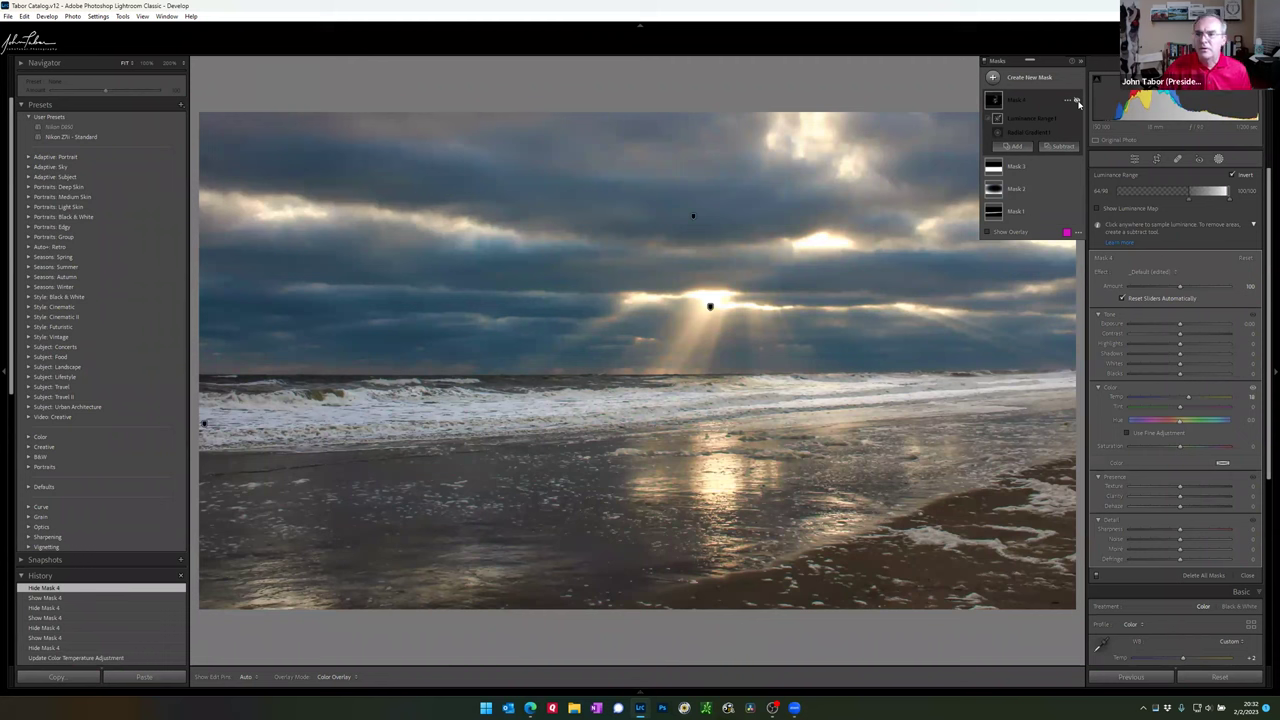
click(1077, 101)
click(1077, 101)
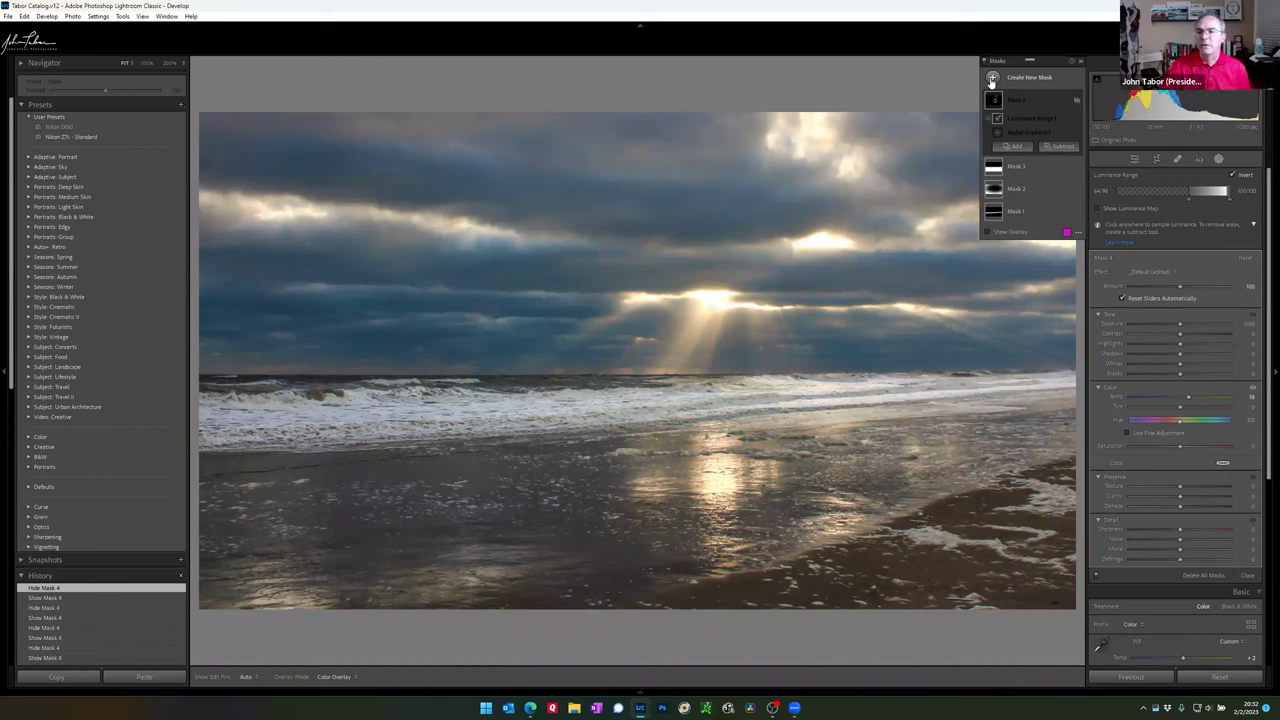
click(967, 95)
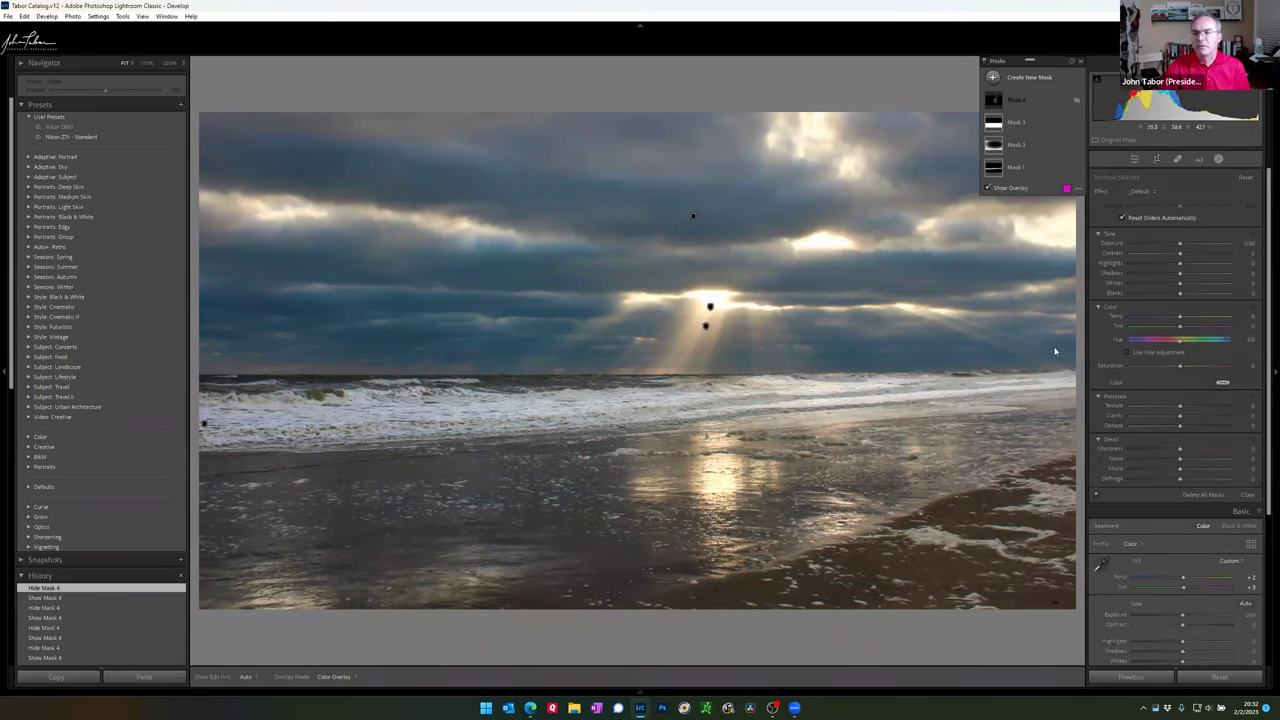
Step: Leave masking, go to the next photo of the tree-lined country road, and view it full screen
click(1134, 160)
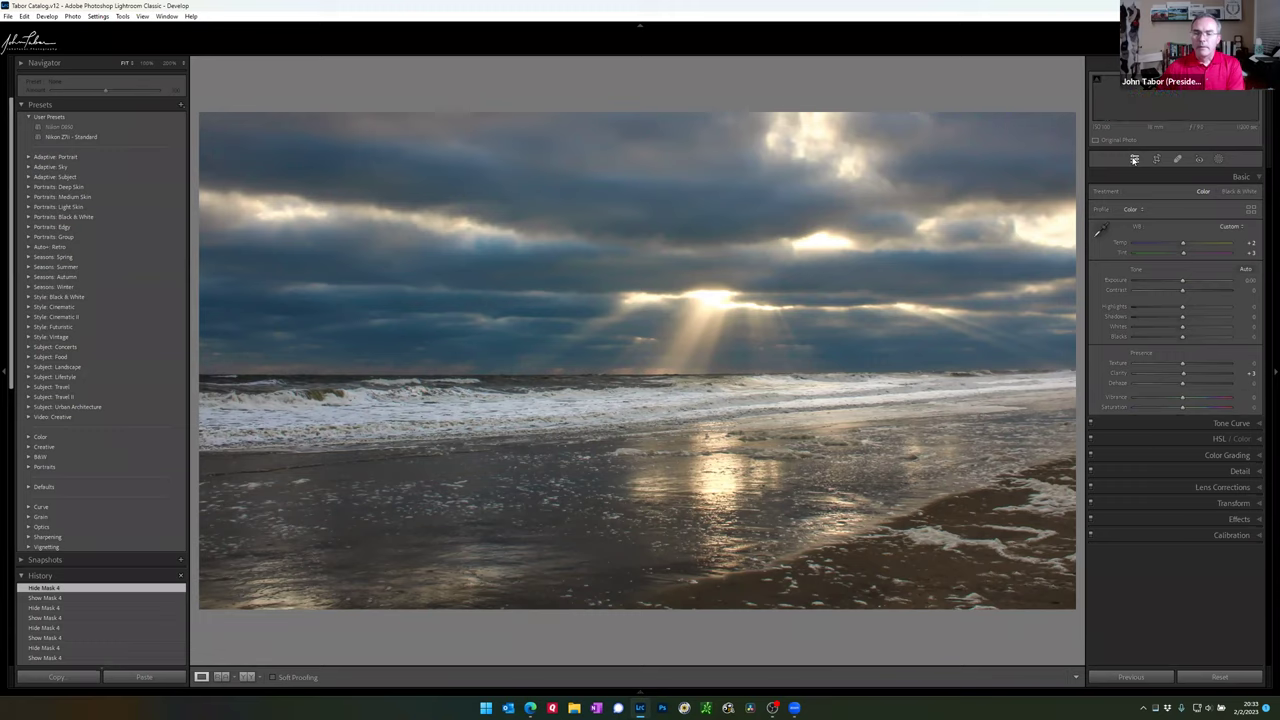
key(Right)
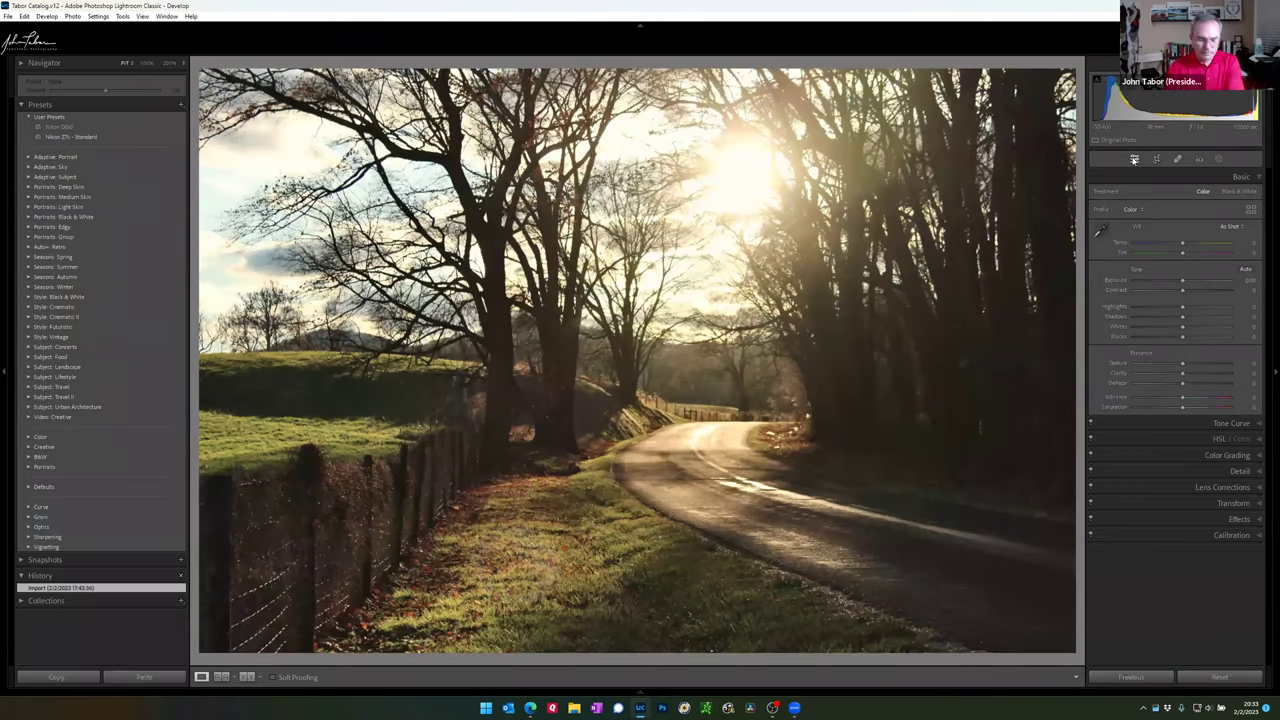
key(f)
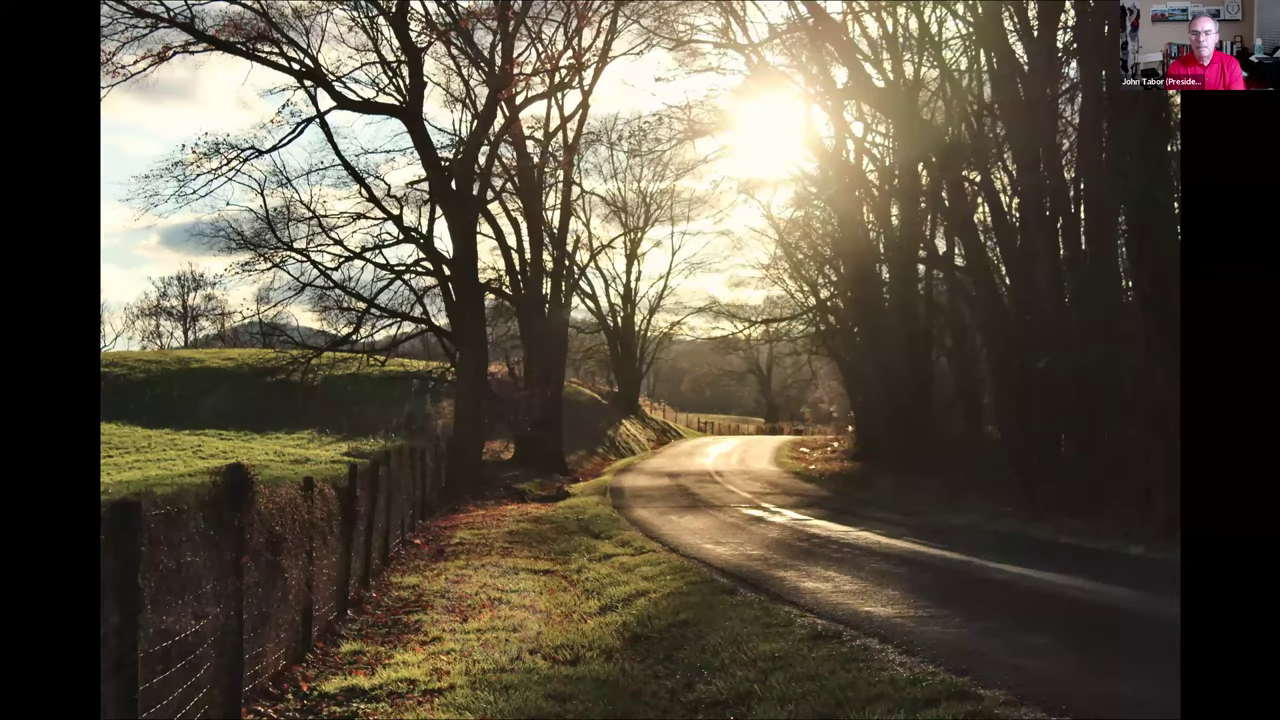
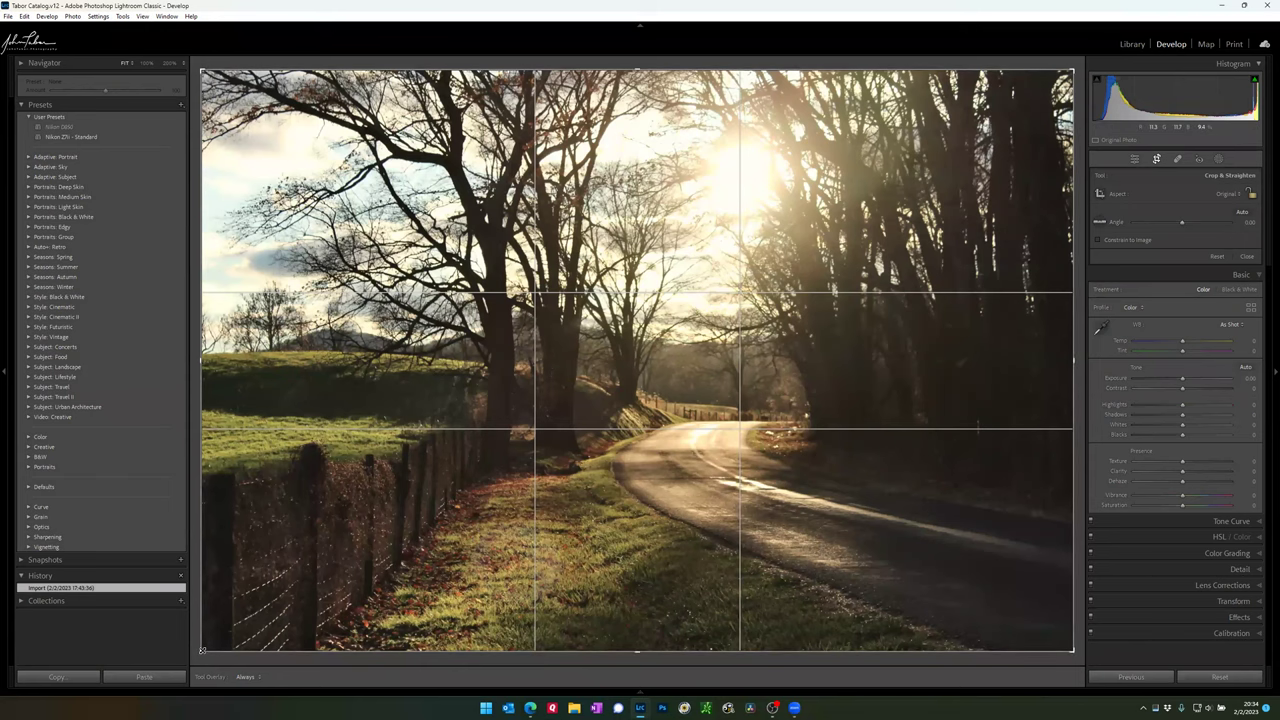
Step: Crop the country road photo tighter, trimming its left side, the foreground and a thin strip of sky
drag(201, 649, 254, 616)
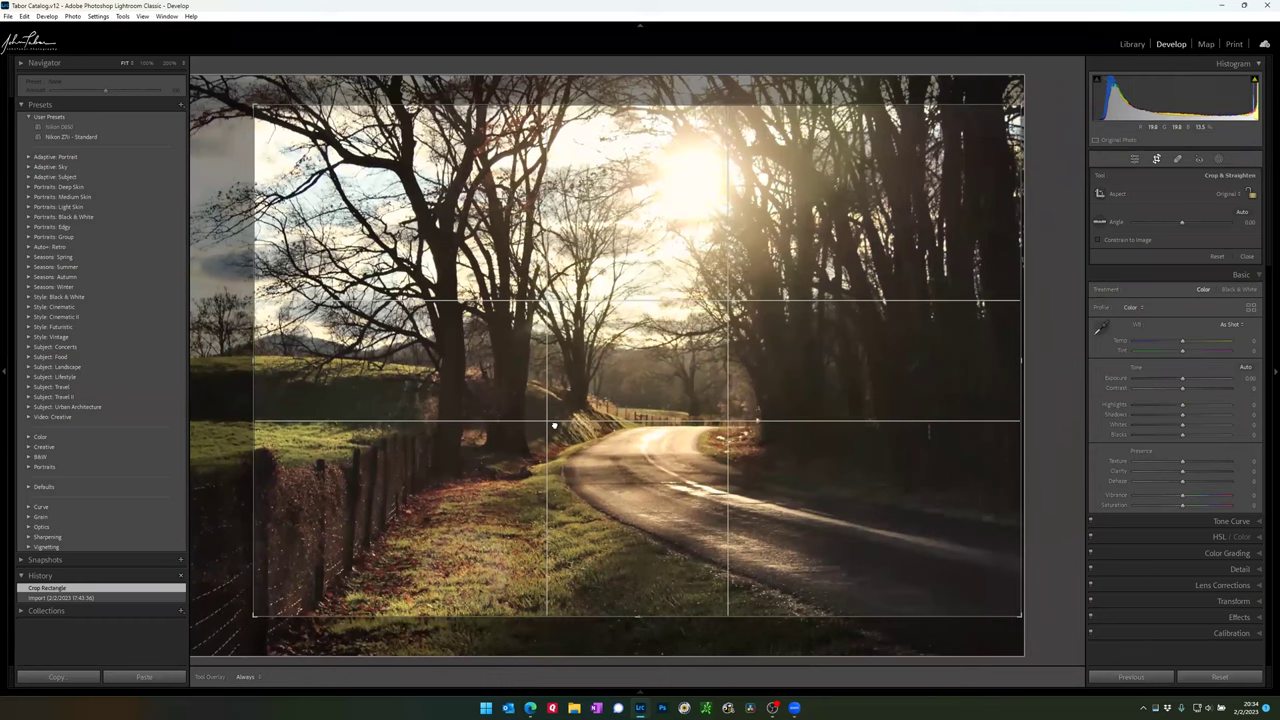
click(553, 425)
drag(254, 614, 277, 592)
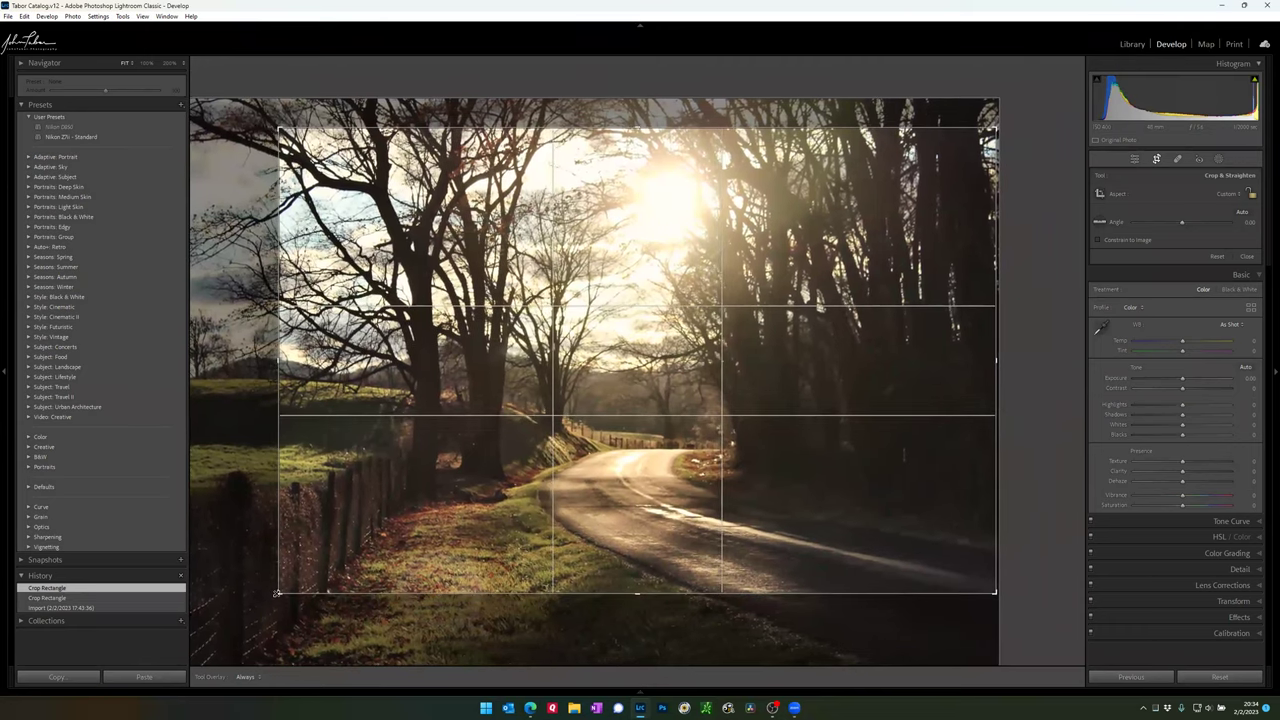
drag(277, 593, 278, 592)
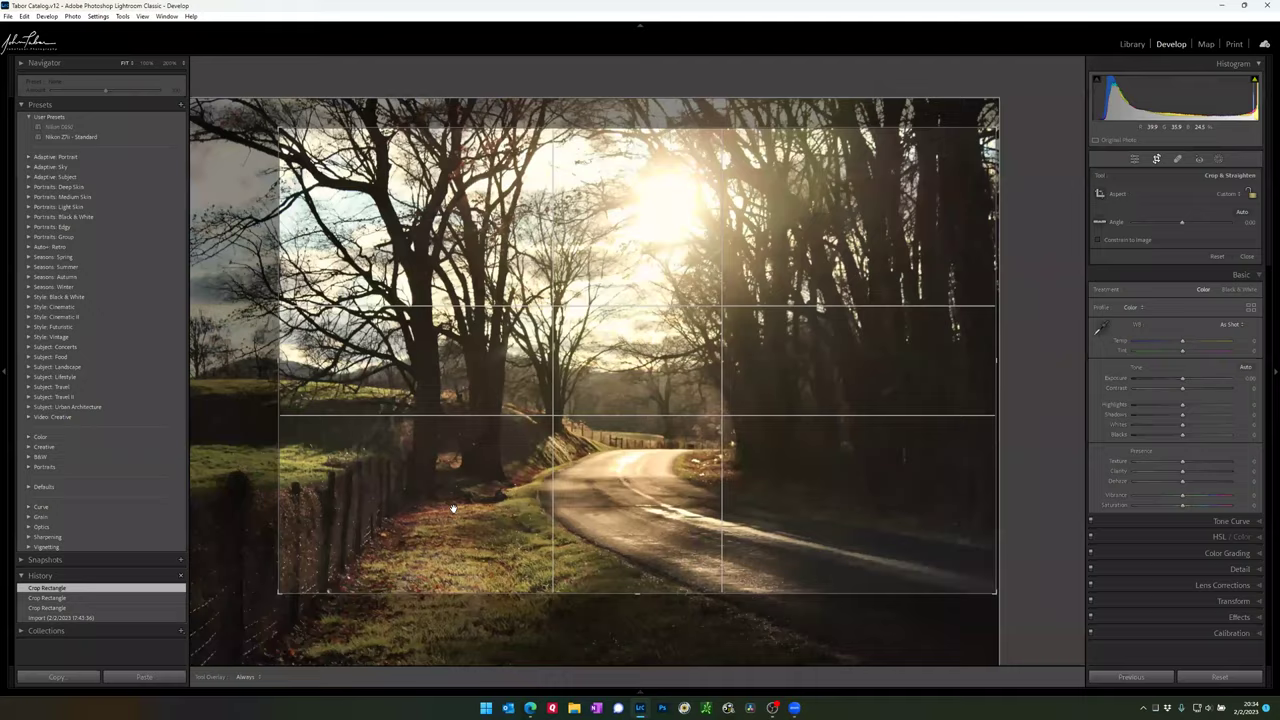
key(Return)
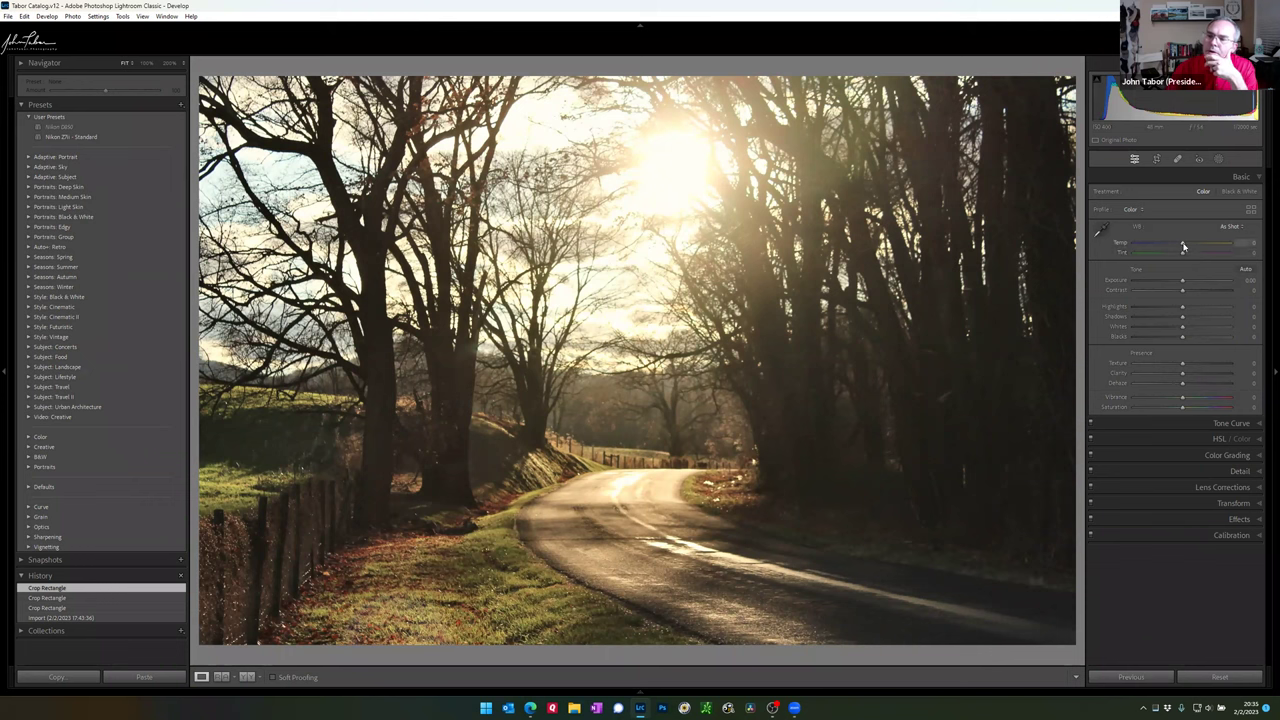
Step: Warm the country road photo's white balance by setting Temp to +4
drag(1183, 247, 1184, 245)
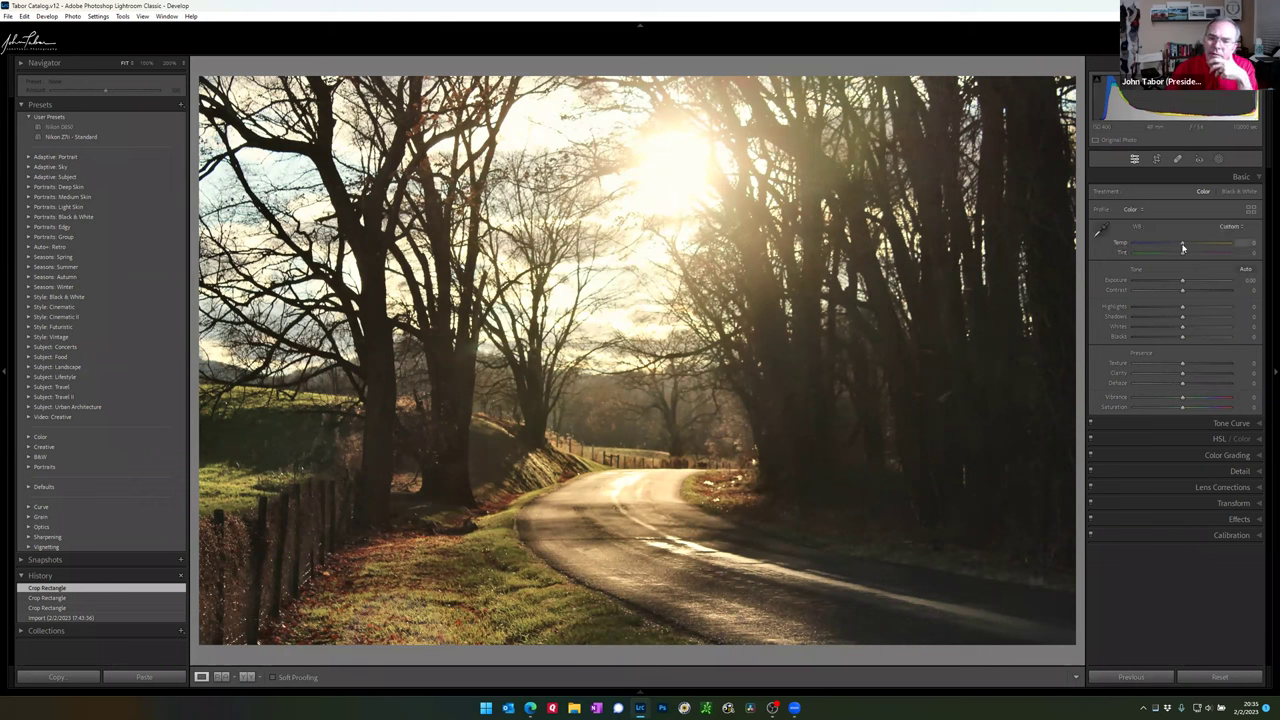
drag(1183, 247, 1183, 250)
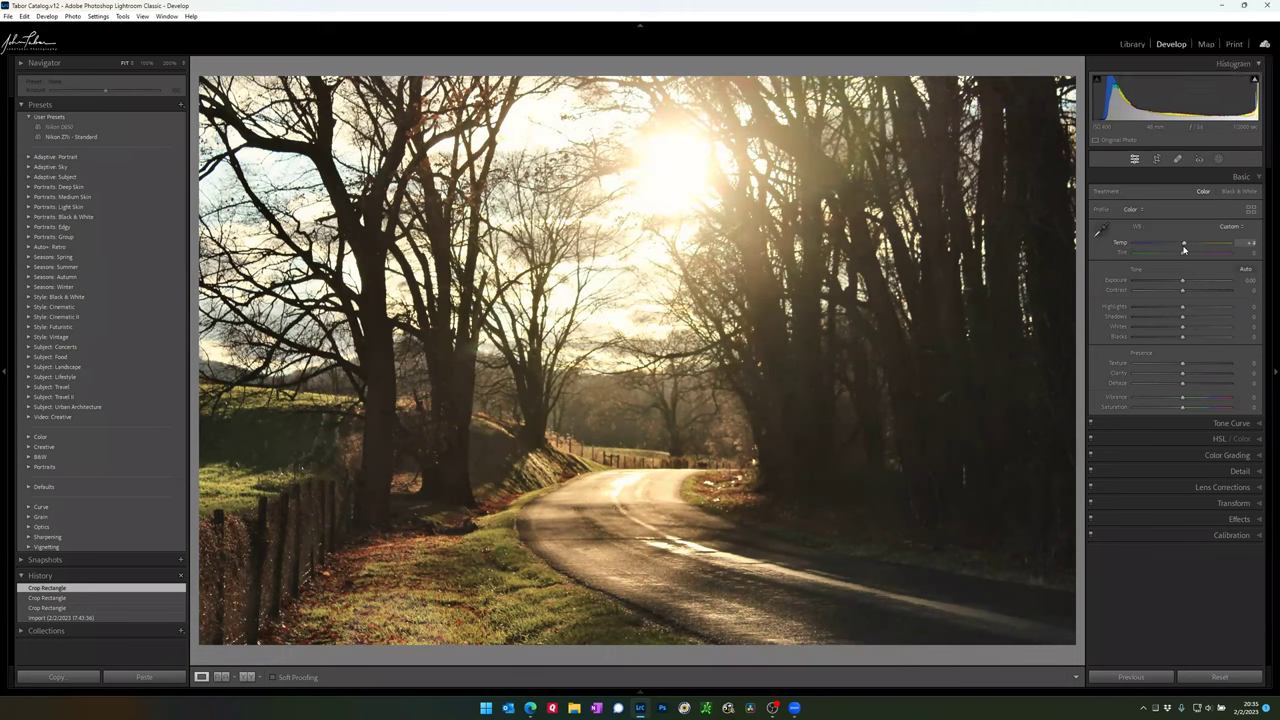
drag(1183, 250, 1184, 250)
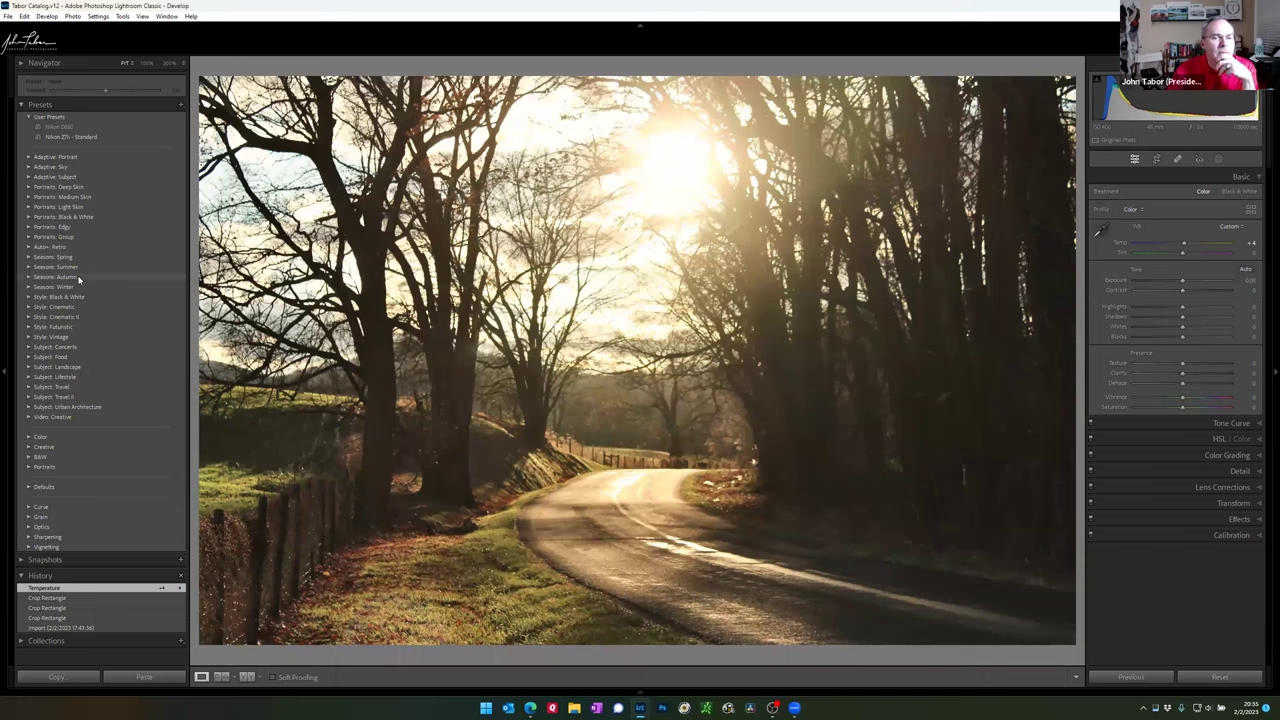
Step: Apply the TM09 preset from the Seasons: Autumn group to the country road photo
click(29, 278)
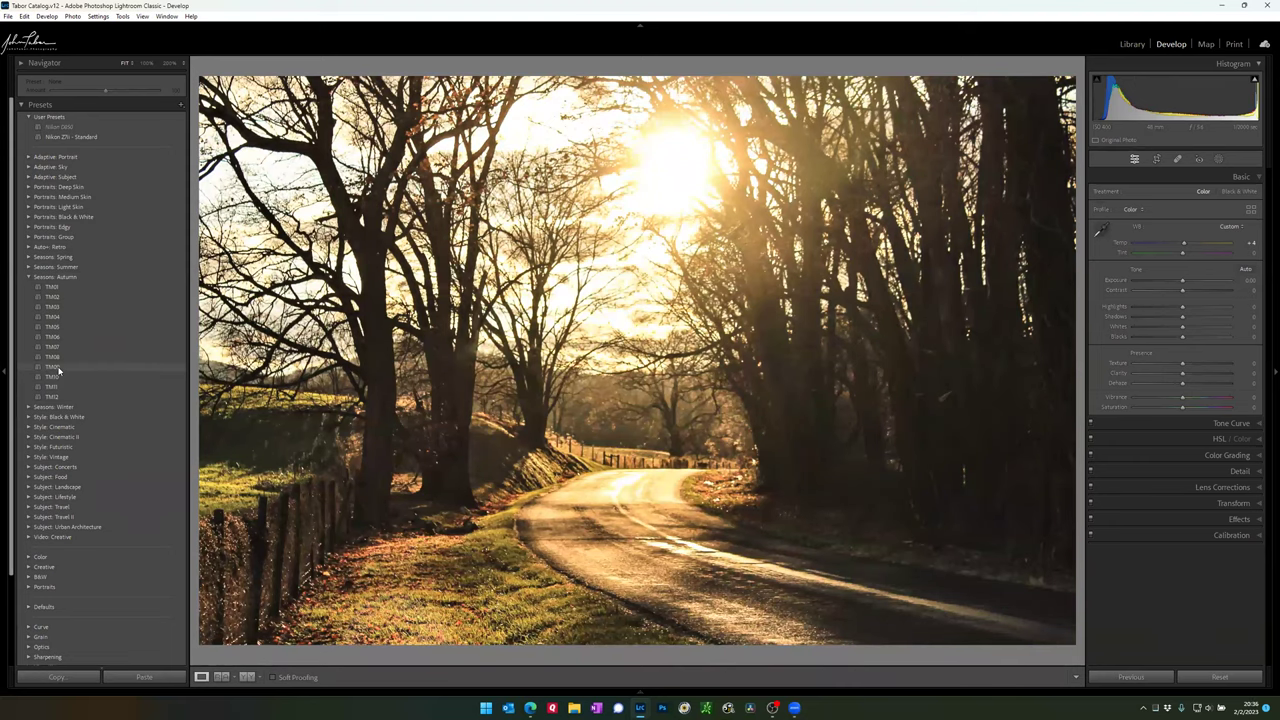
click(52, 367)
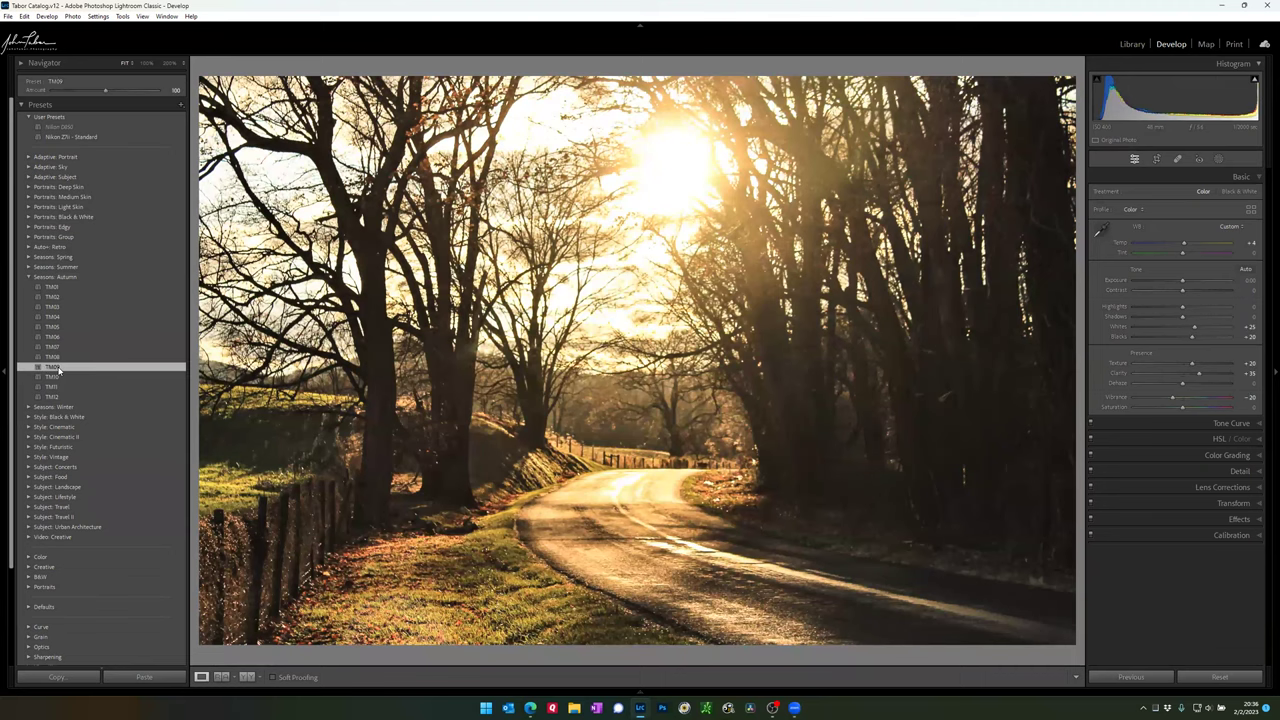
Step: Recrop the country road photo to a wide panoramic frame that cuts out the bright sun and keeps the curving road
click(1157, 159)
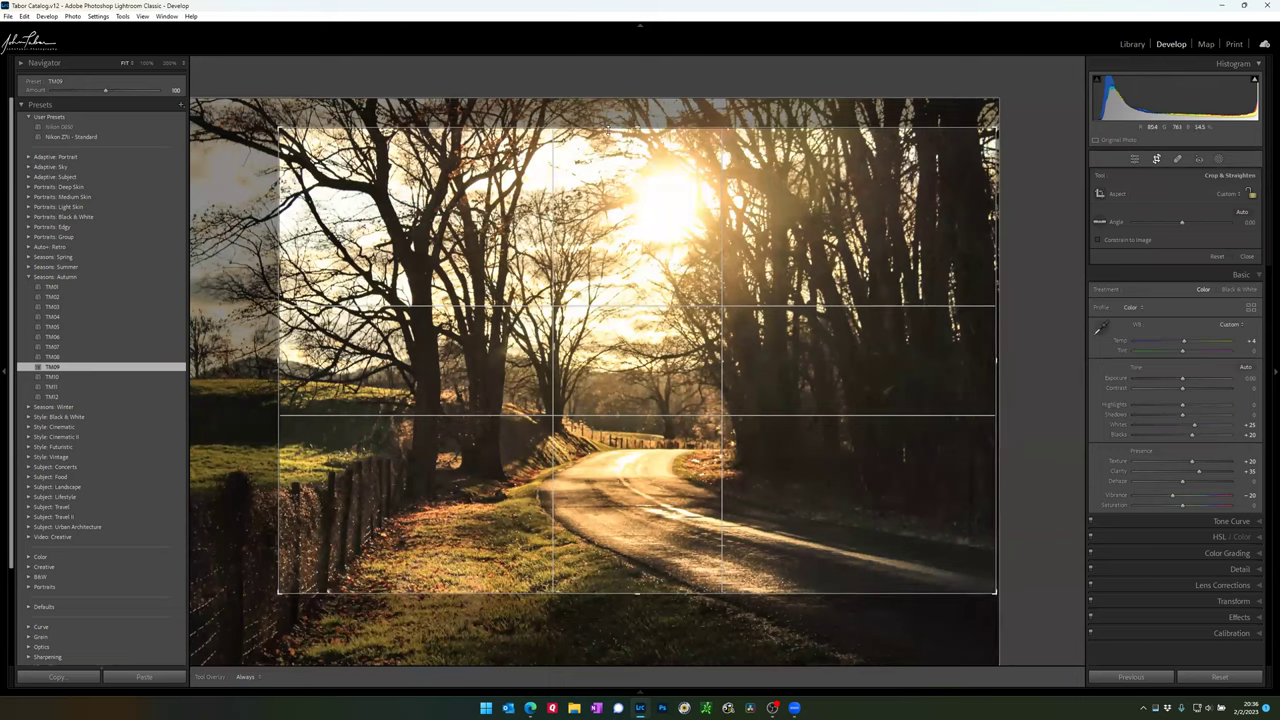
drag(637, 130, 616, 186)
drag(279, 361, 264, 361)
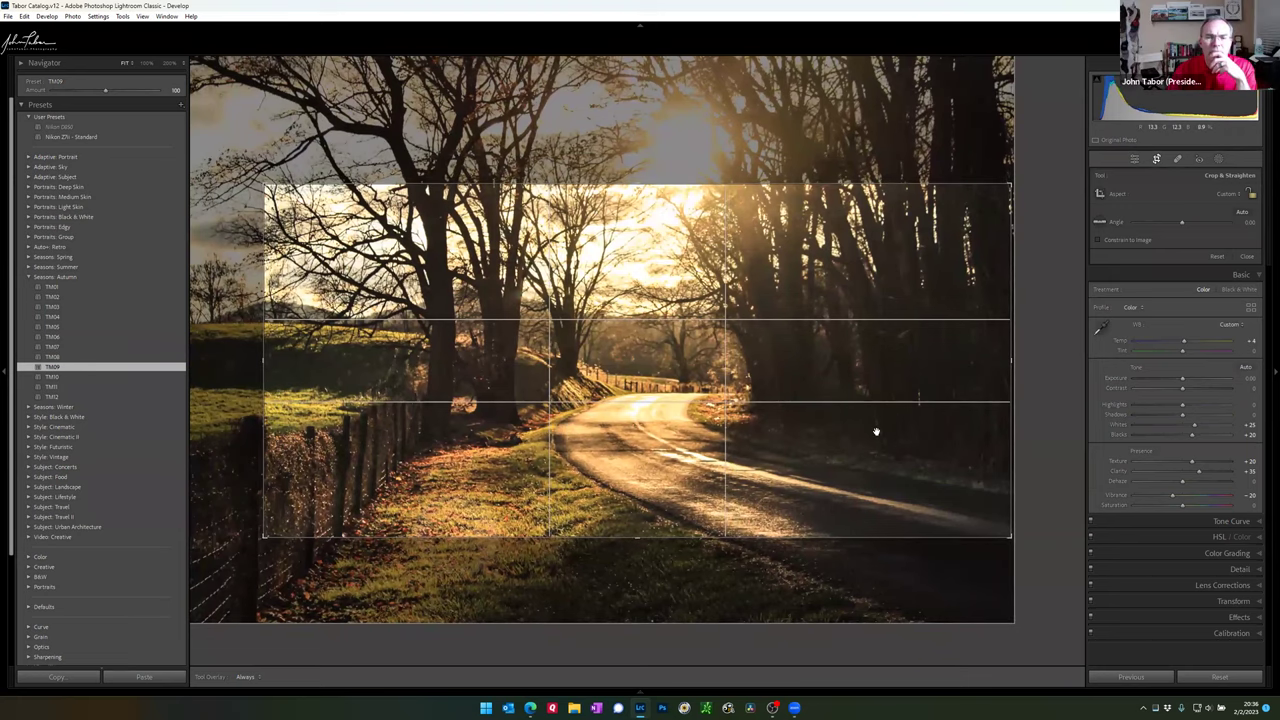
drag(843, 440, 834, 412)
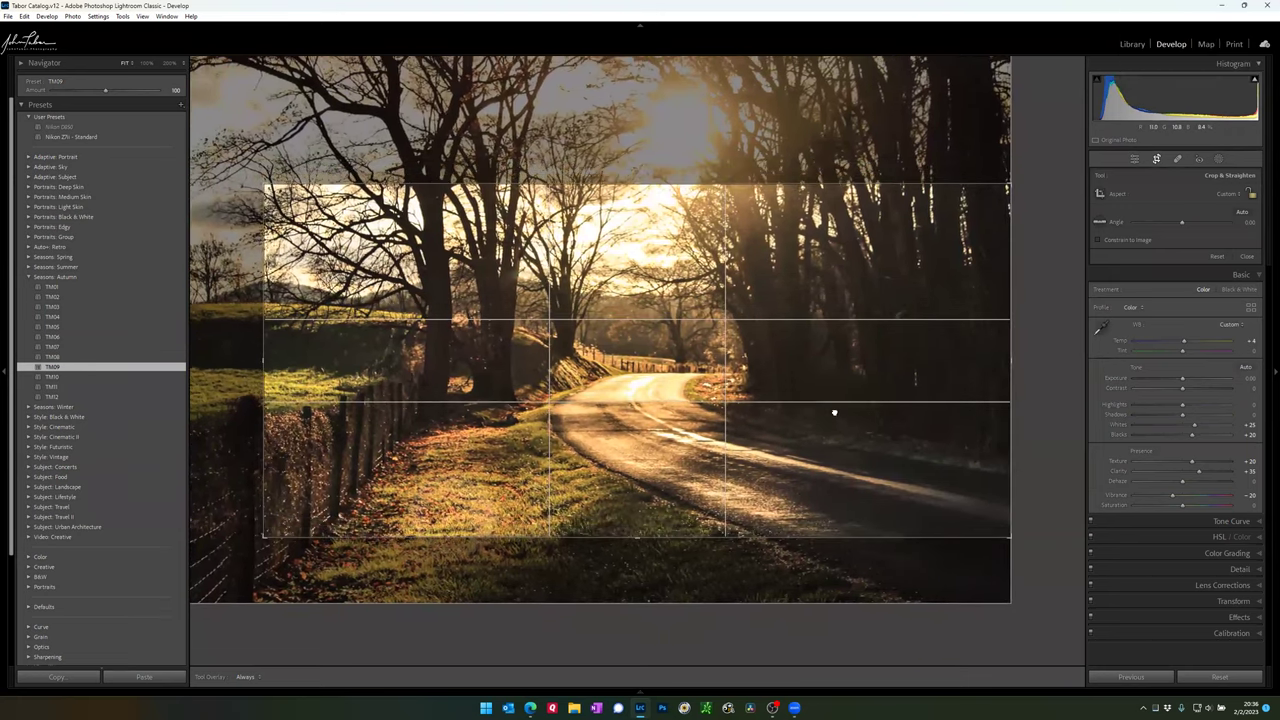
key(Return)
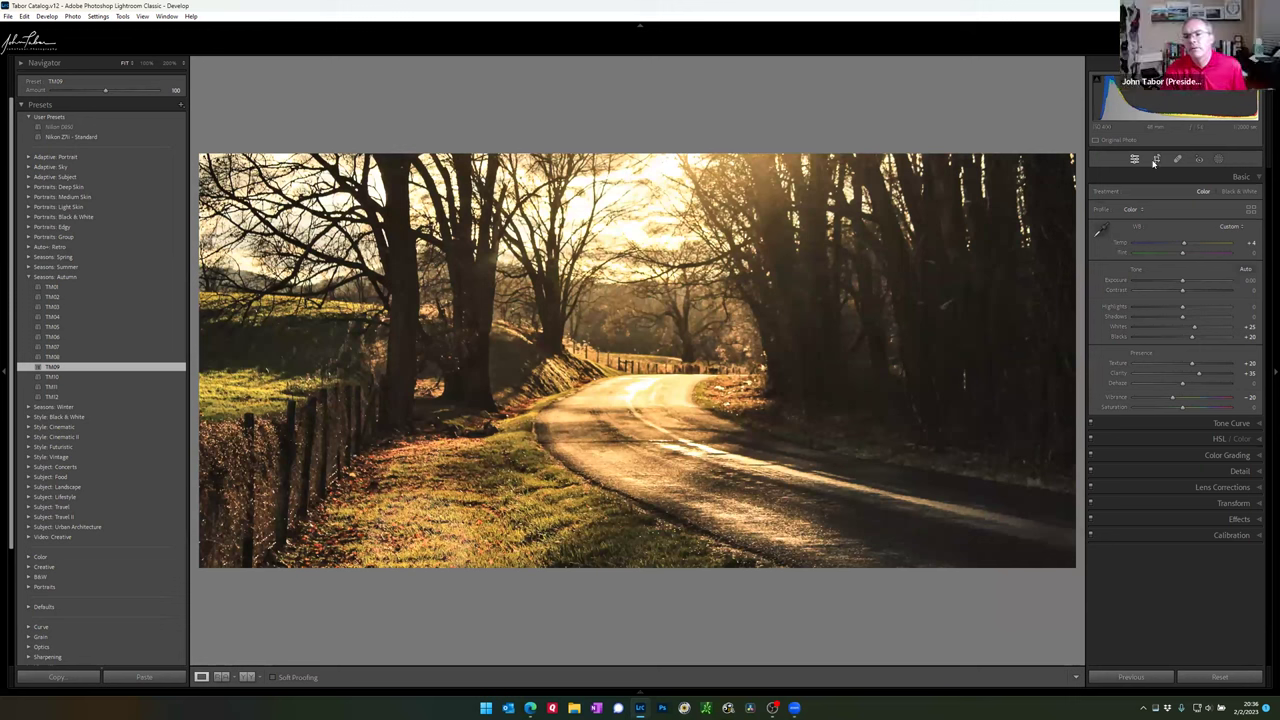
click(1219, 160)
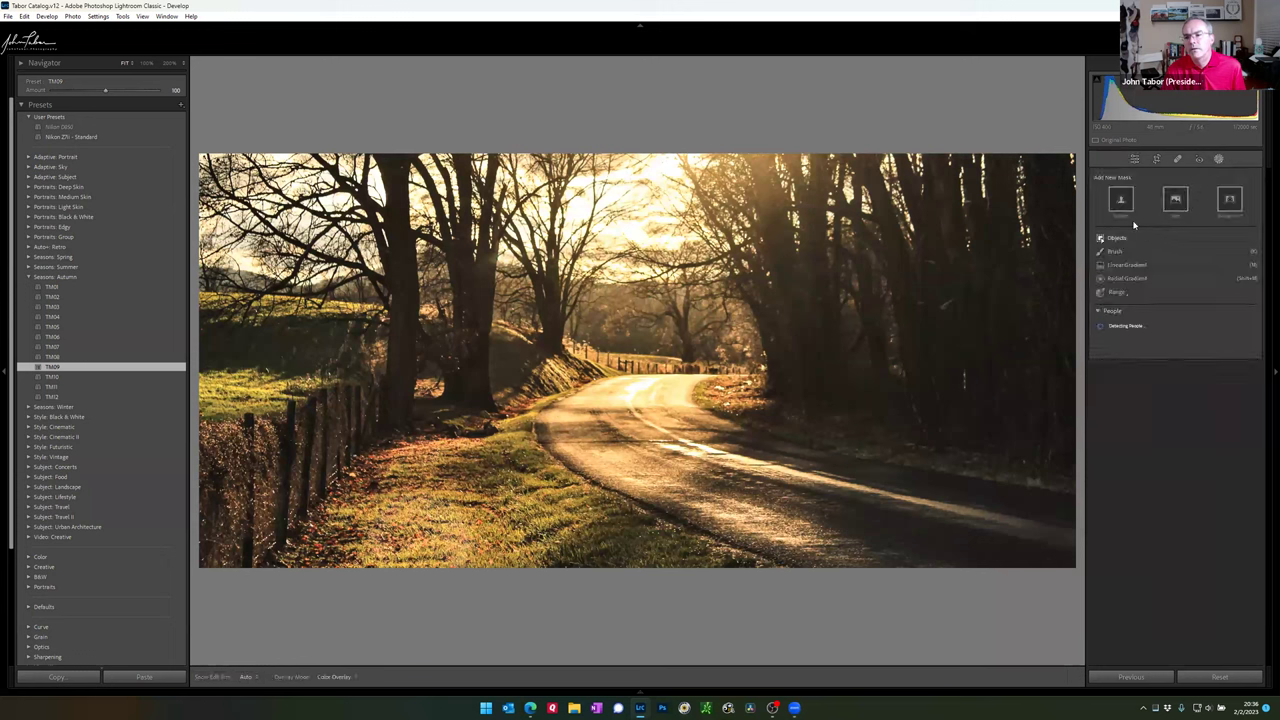
click(1124, 280)
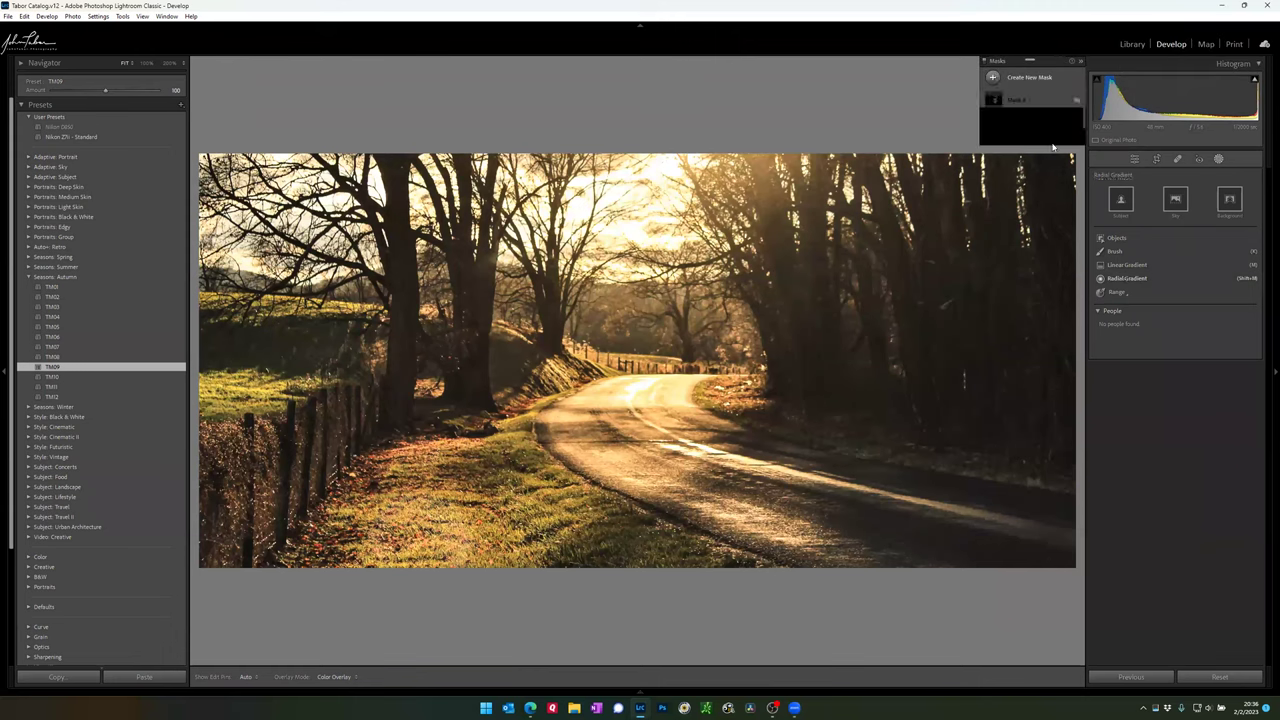
click(994, 79)
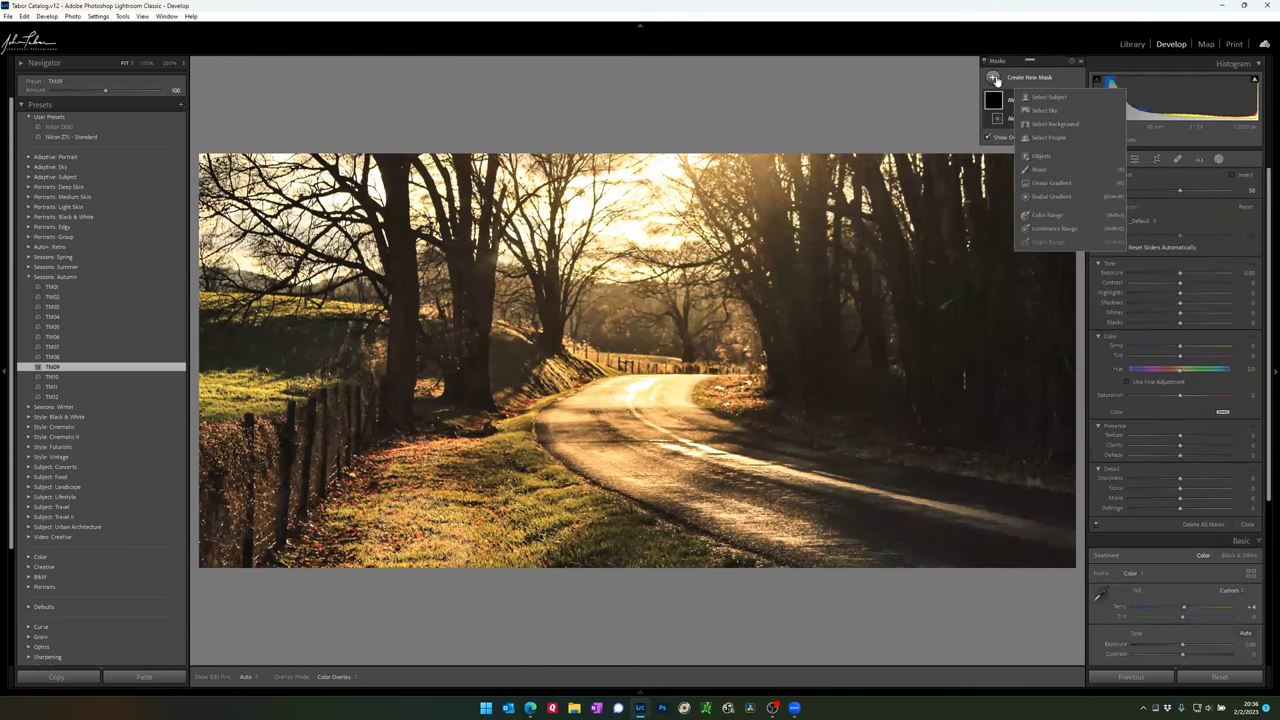
click(1046, 229)
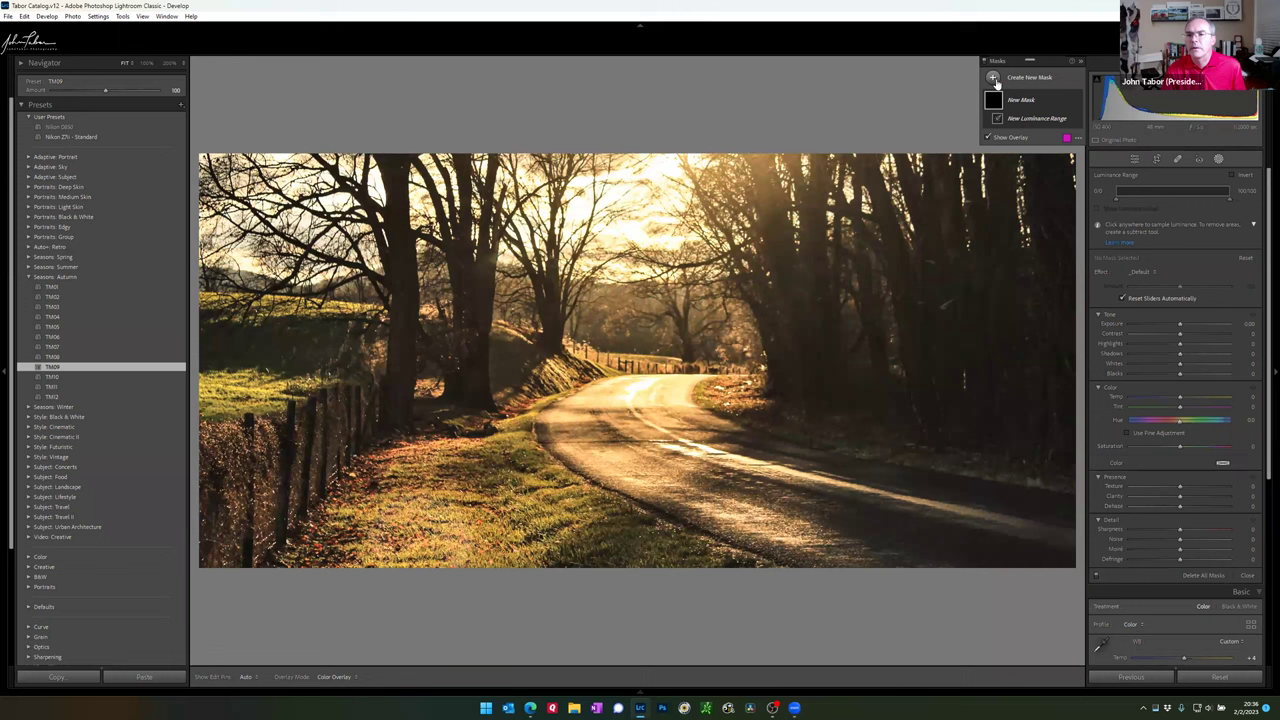
click(993, 78)
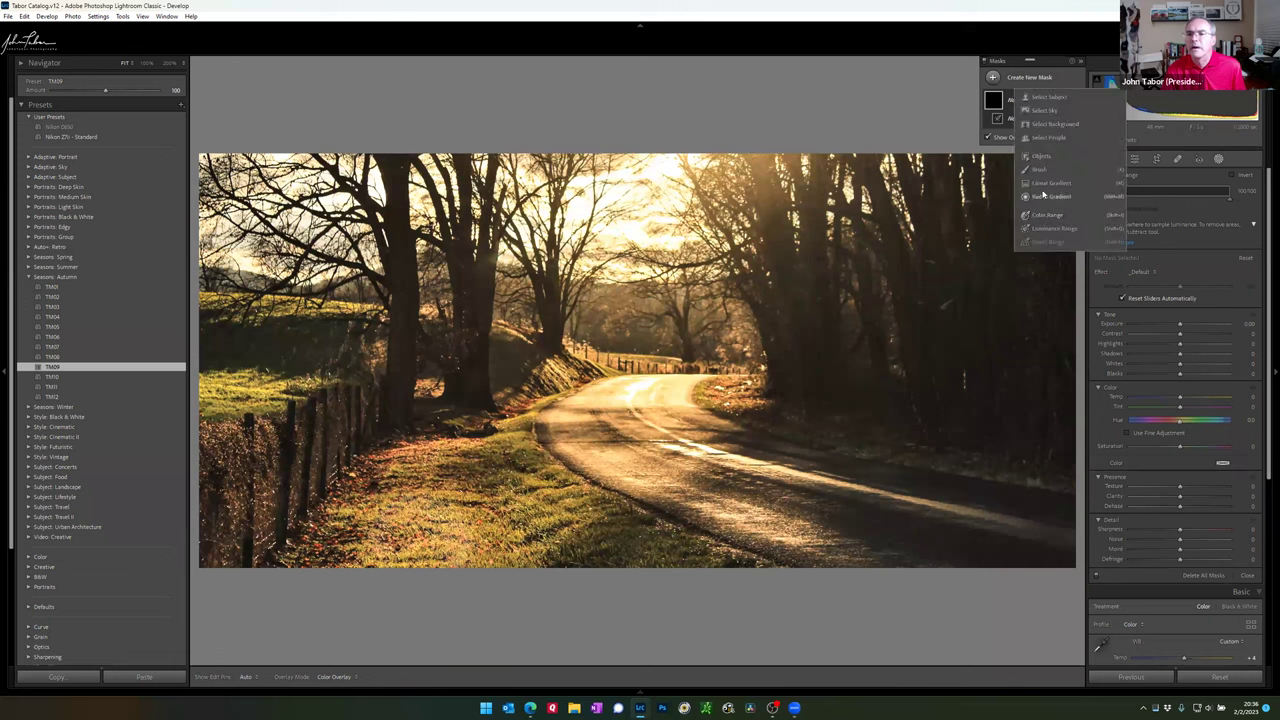
click(824, 278)
key(shift+w)
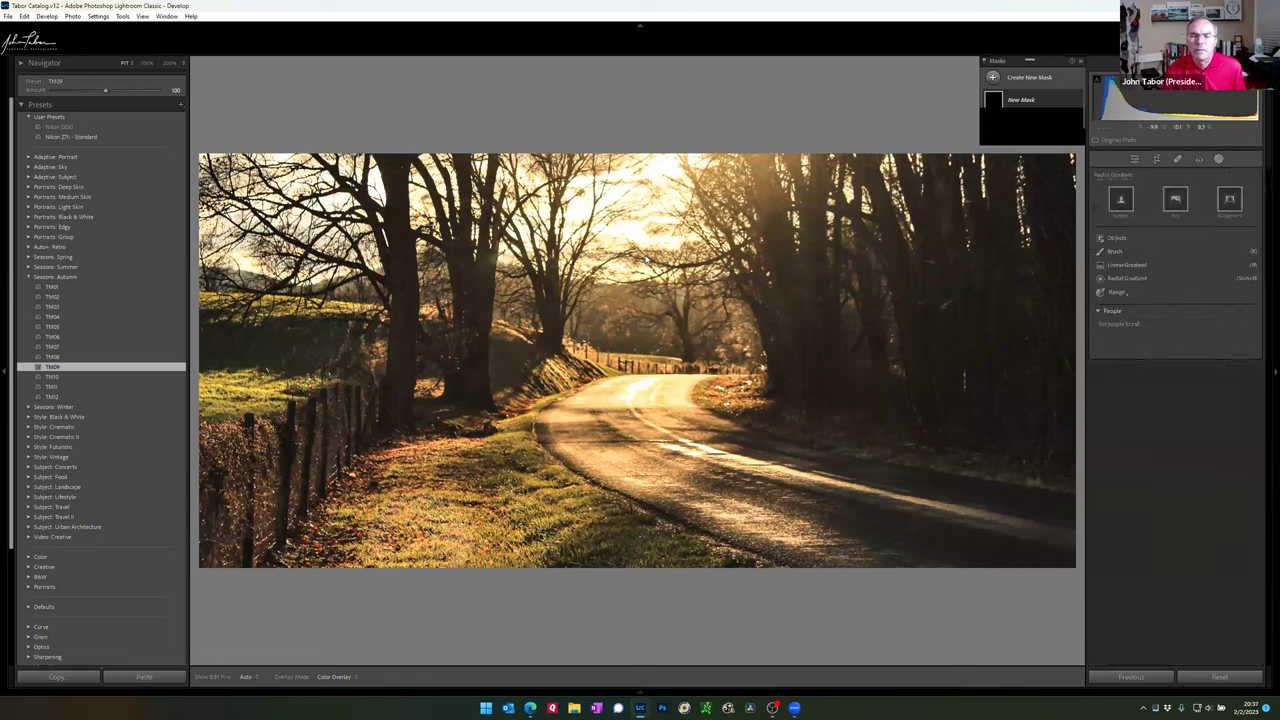
Step: Add a tall radial gradient mask over the glowing central trees and road bend, and raise its Highlights to about 25
key(shift+m)
drag(651, 270, 836, 598)
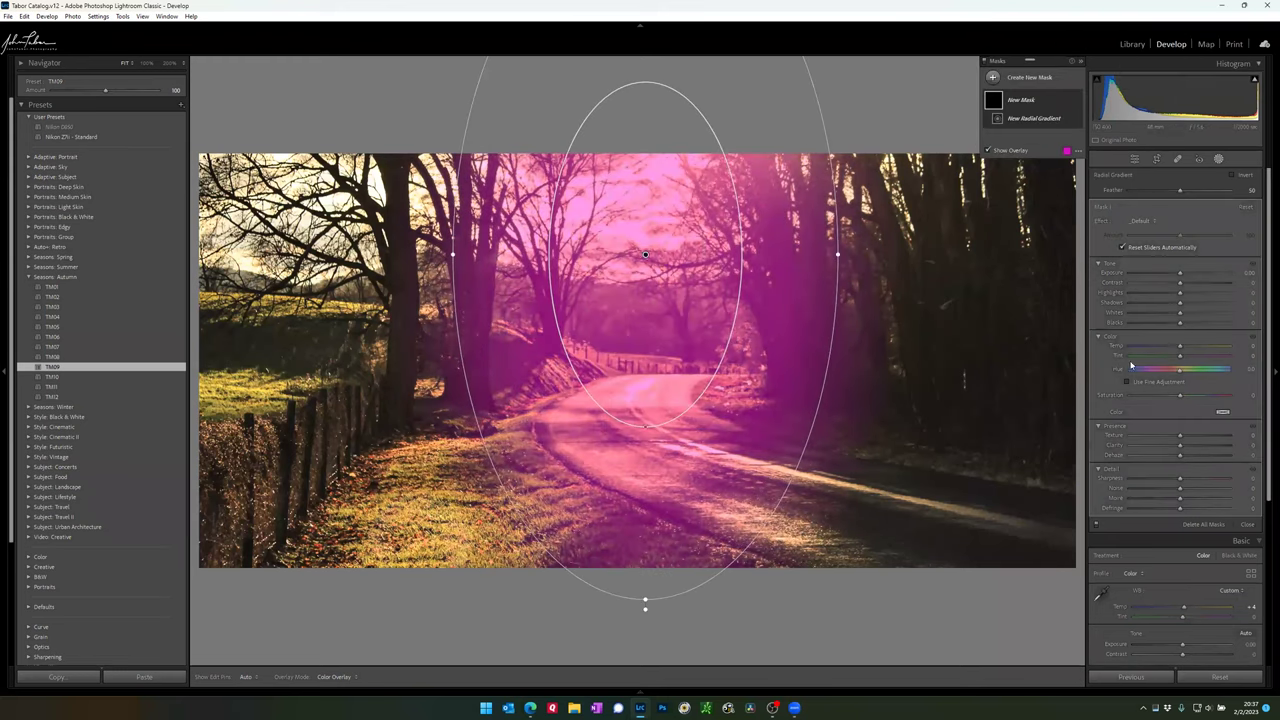
drag(1180, 296, 1128, 300)
double_click(1164, 299)
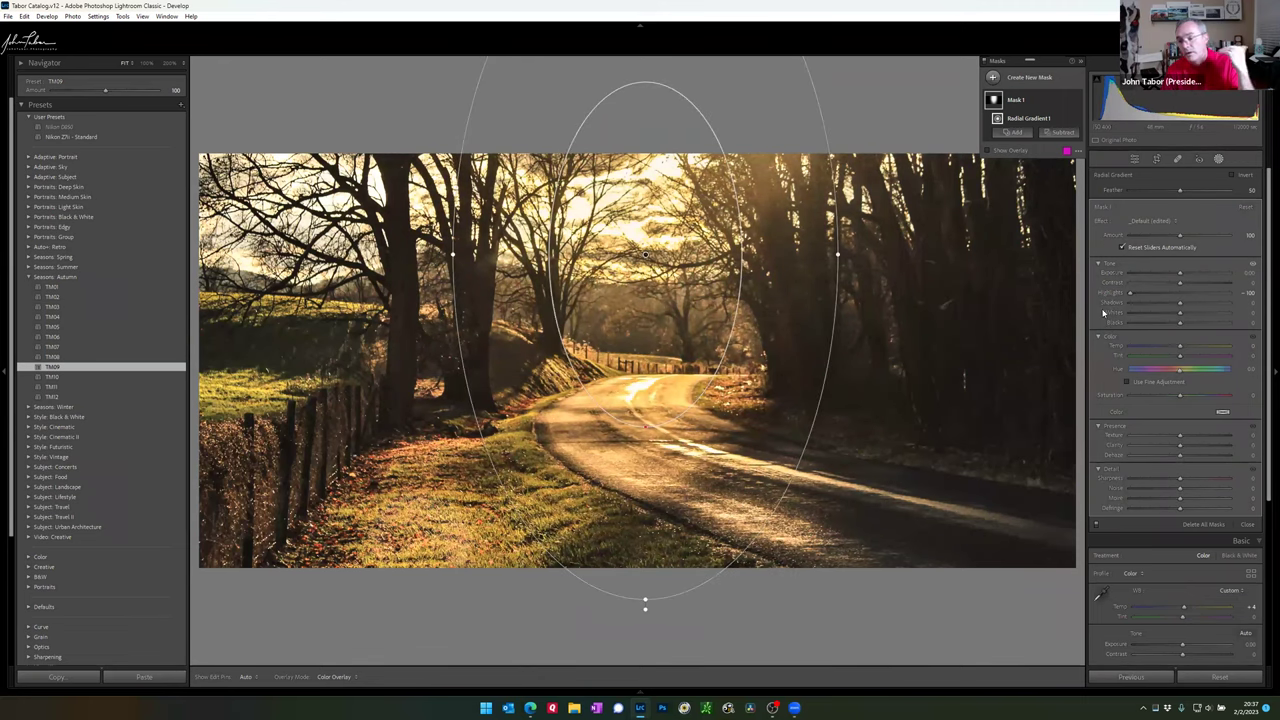
drag(1131, 293, 1152, 296)
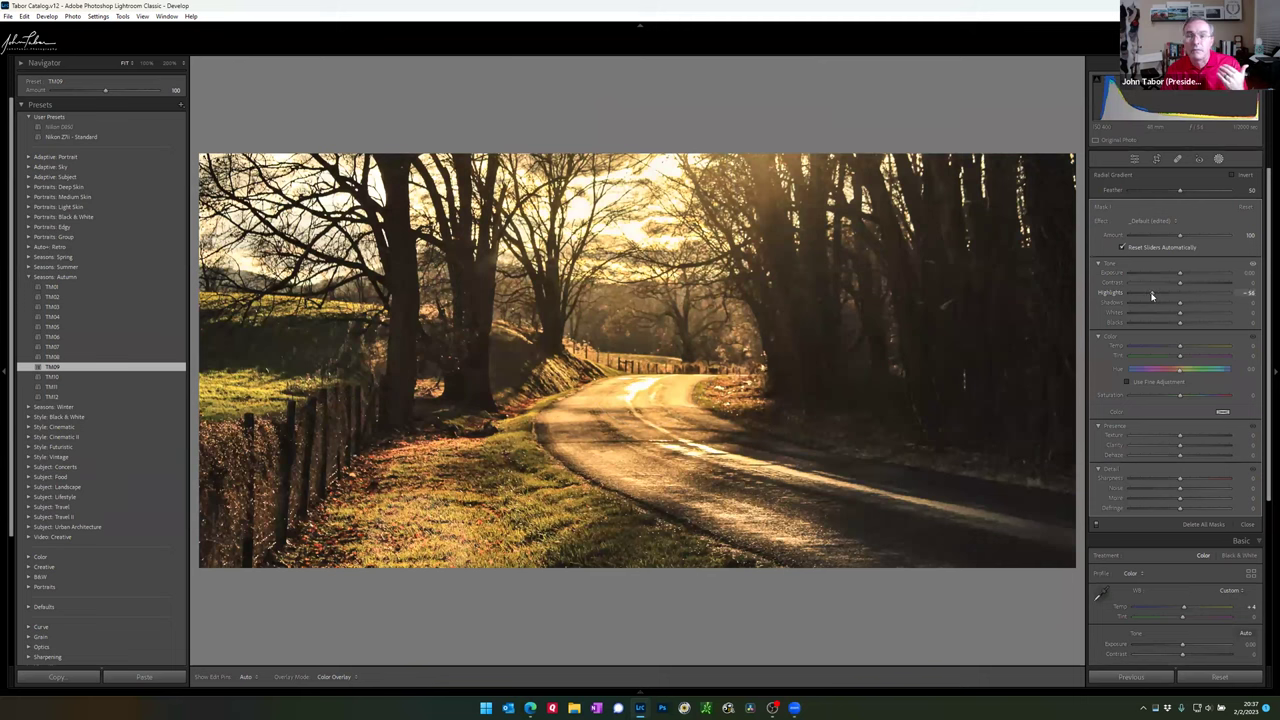
drag(1166, 293, 1179, 296)
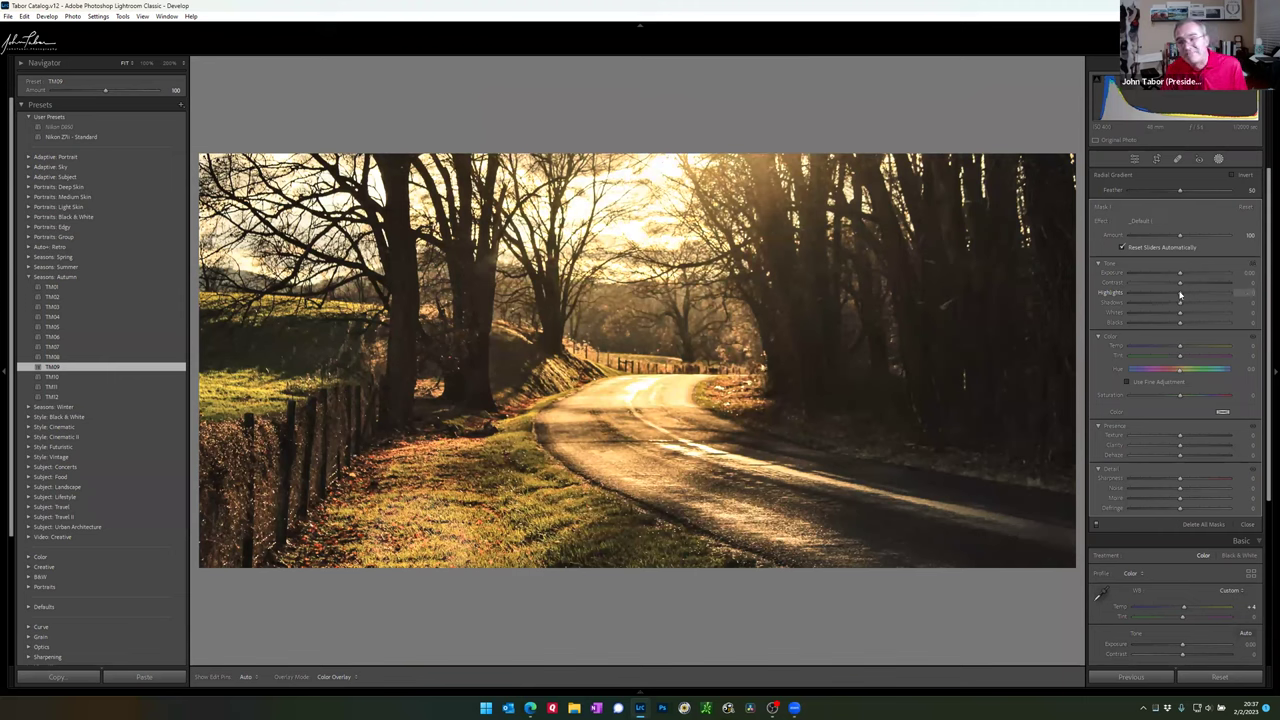
drag(1186, 291, 1191, 290)
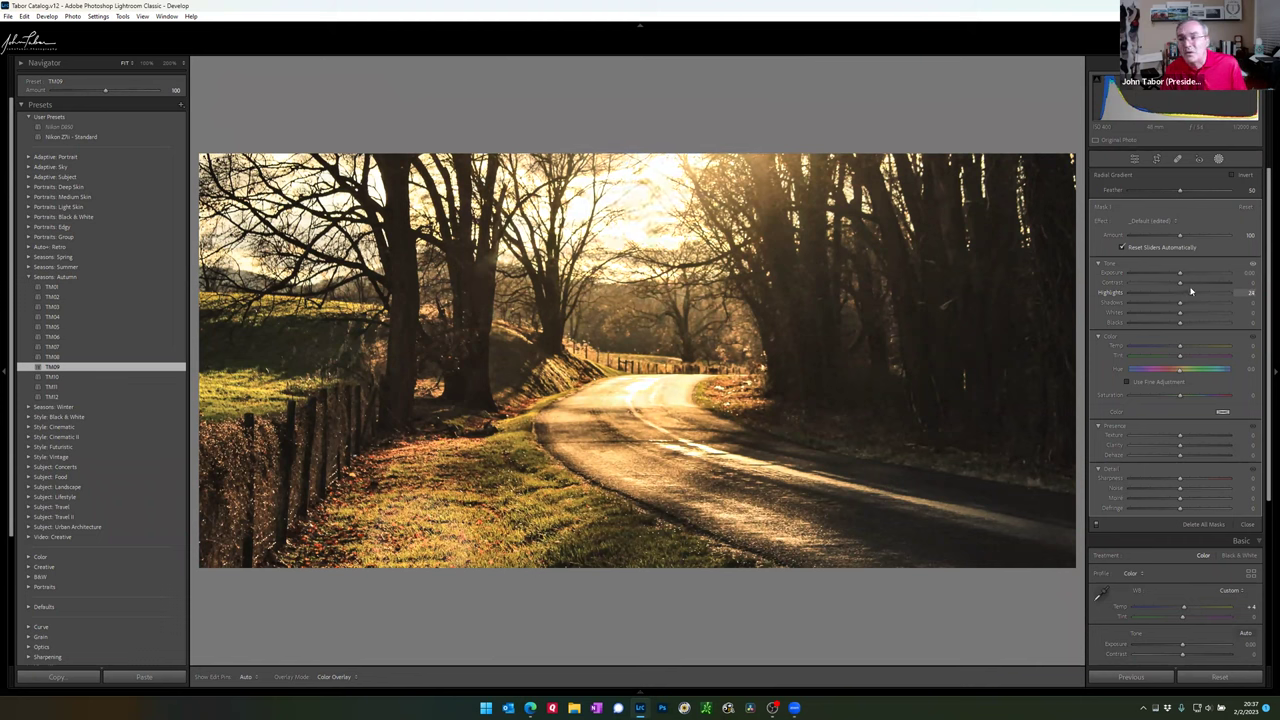
Step: Warm the radial gradient mask slightly by raising its Temp a little above zero
drag(1180, 346, 1187, 345)
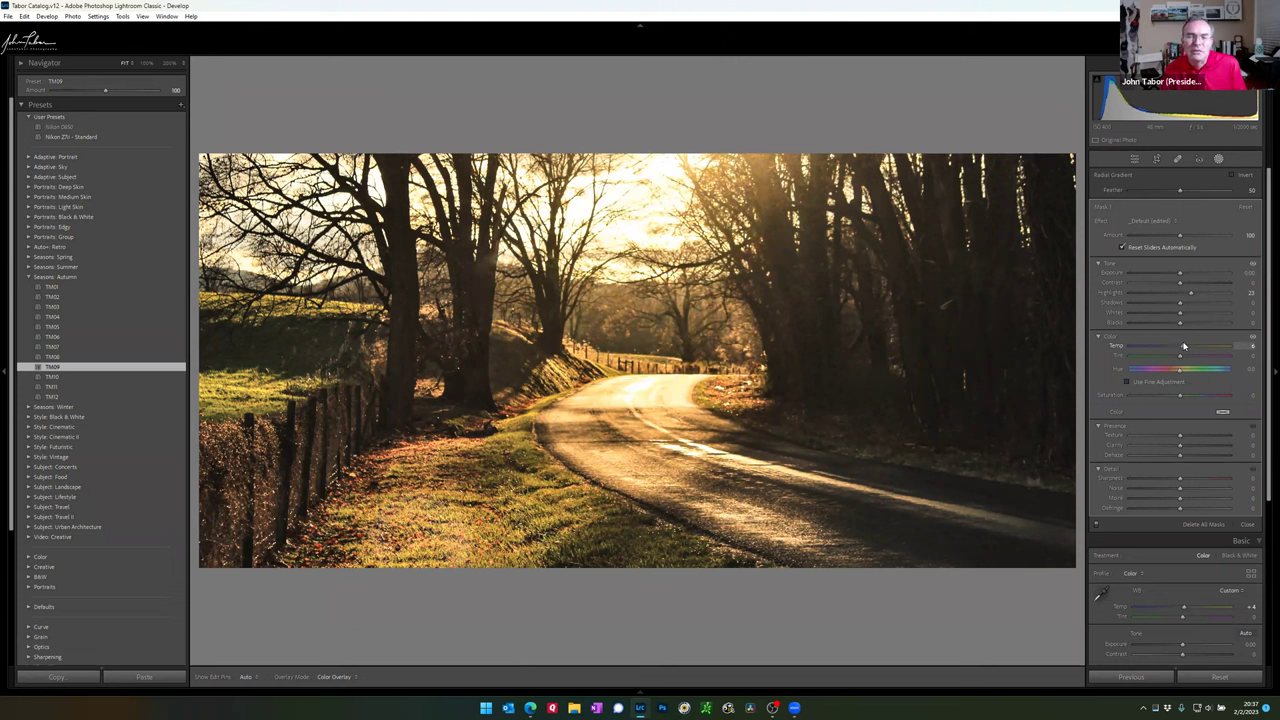
drag(1185, 346, 1183, 346)
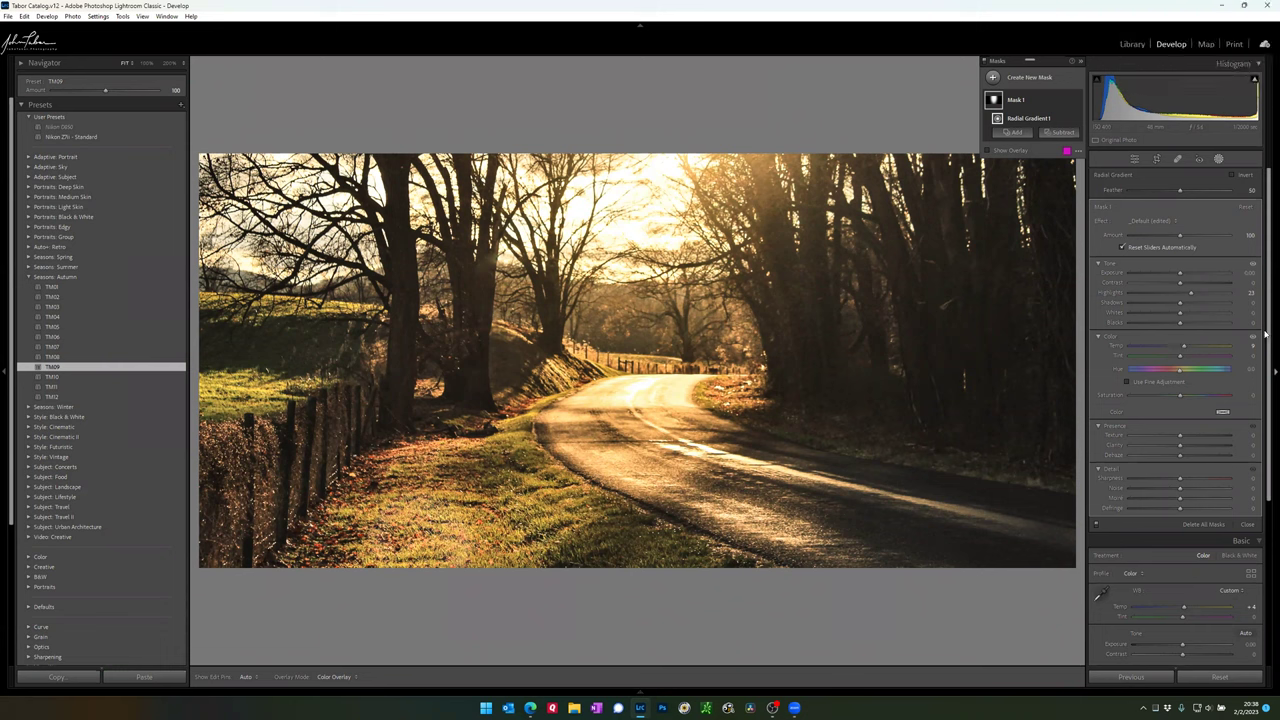
mouse_move(813, 458)
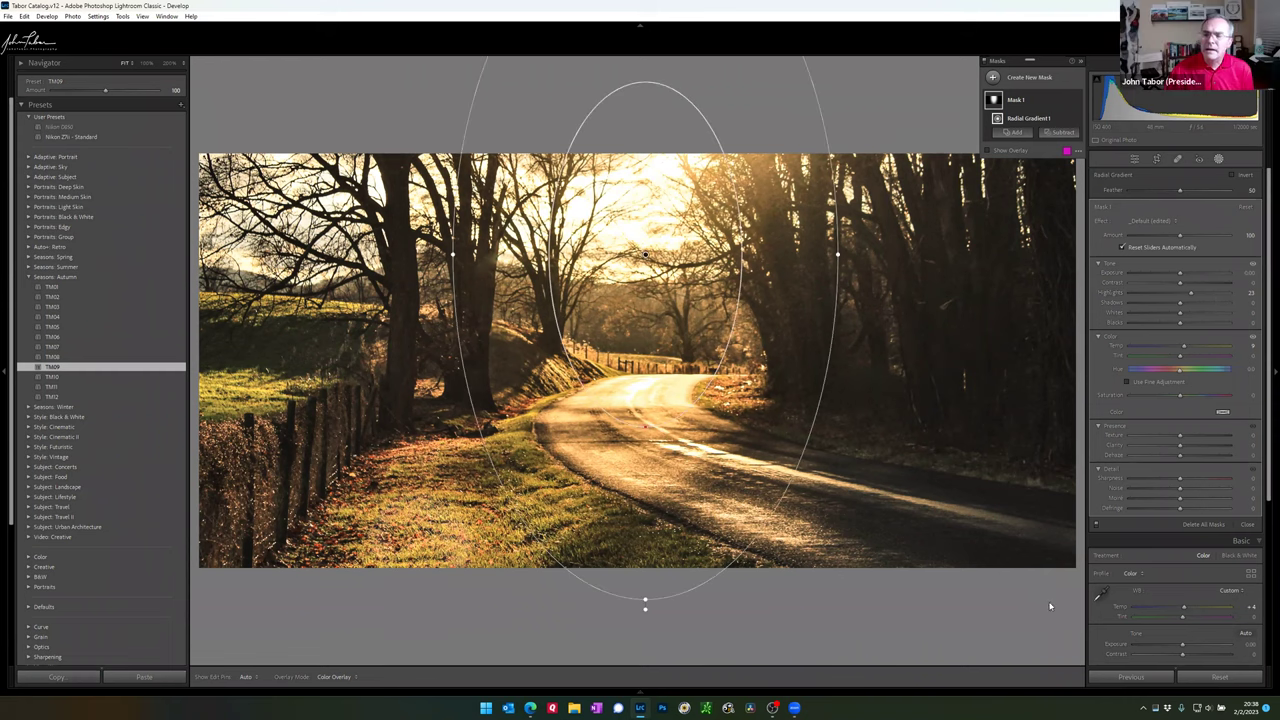
Step: Leave masking, go to the next photo of the costumed portrait with goggles, and view it full screen
click(1134, 159)
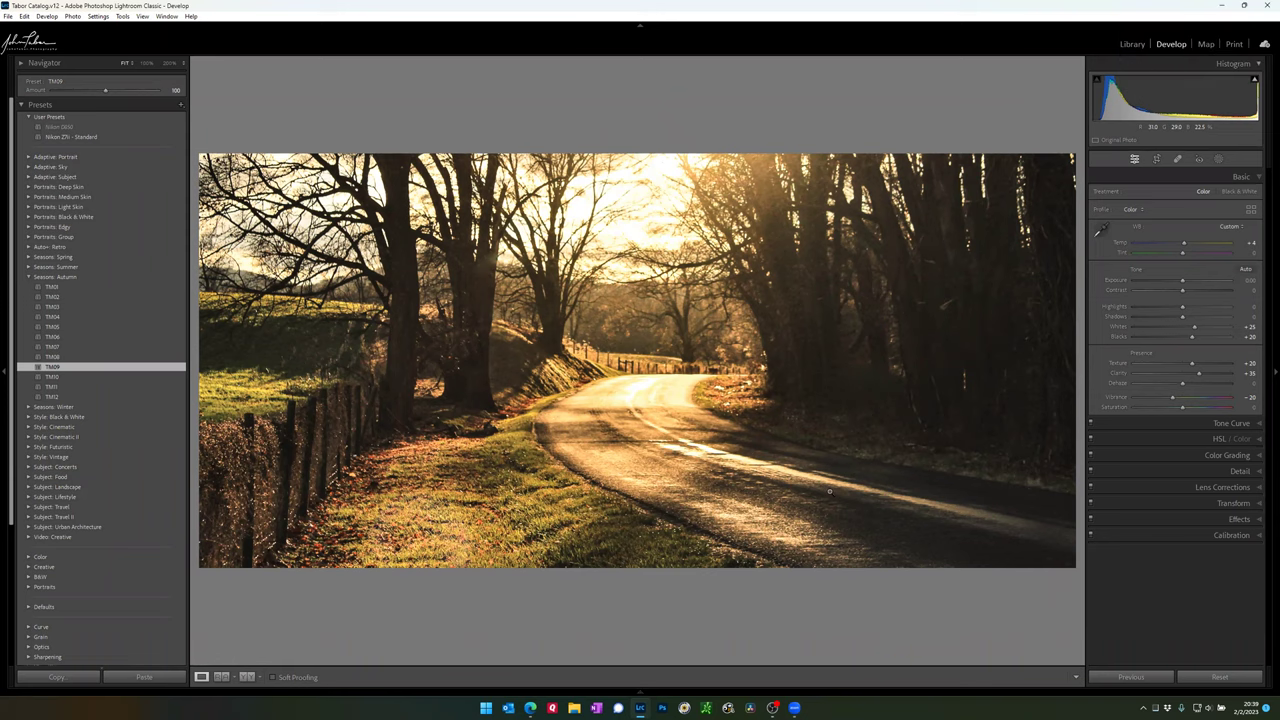
key(Right)
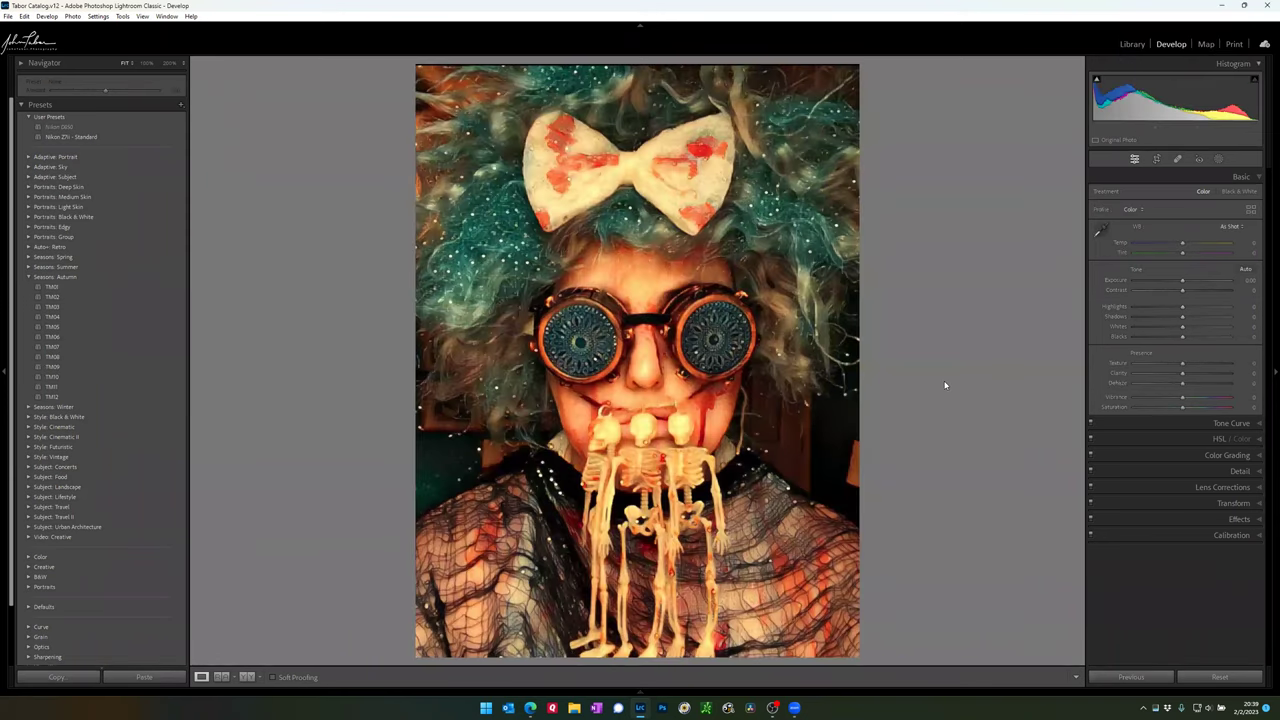
key(f)
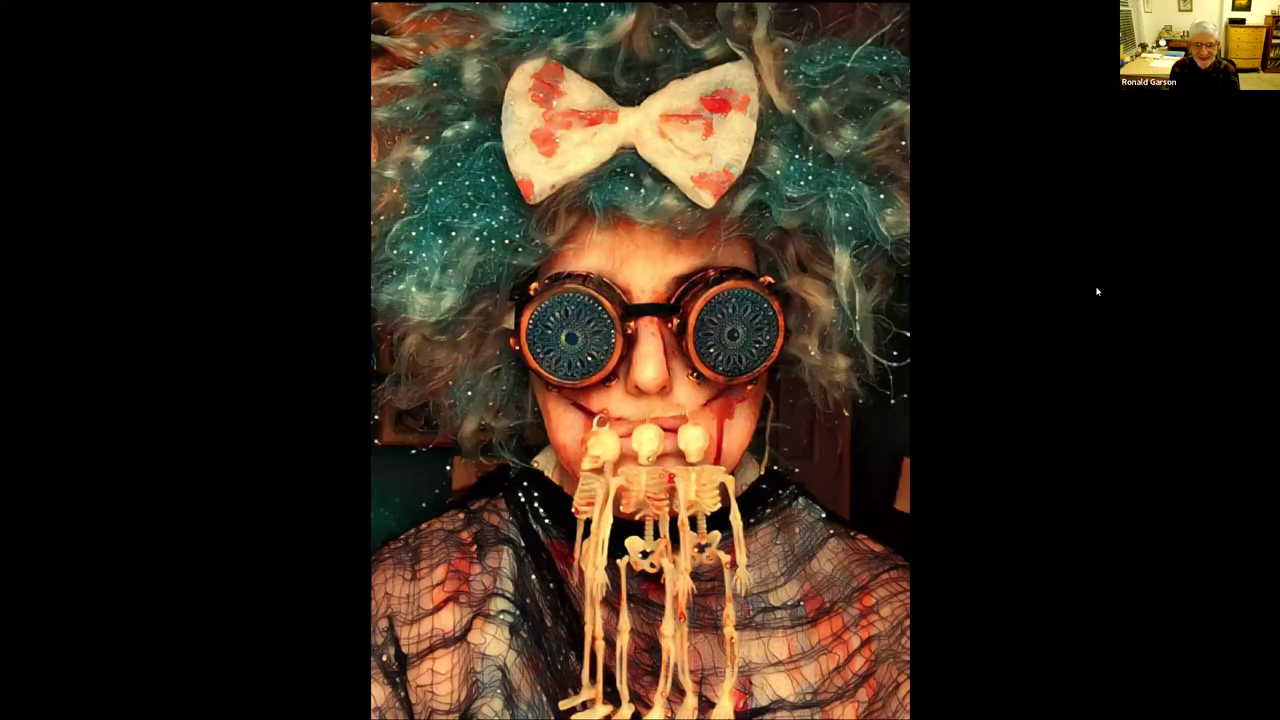
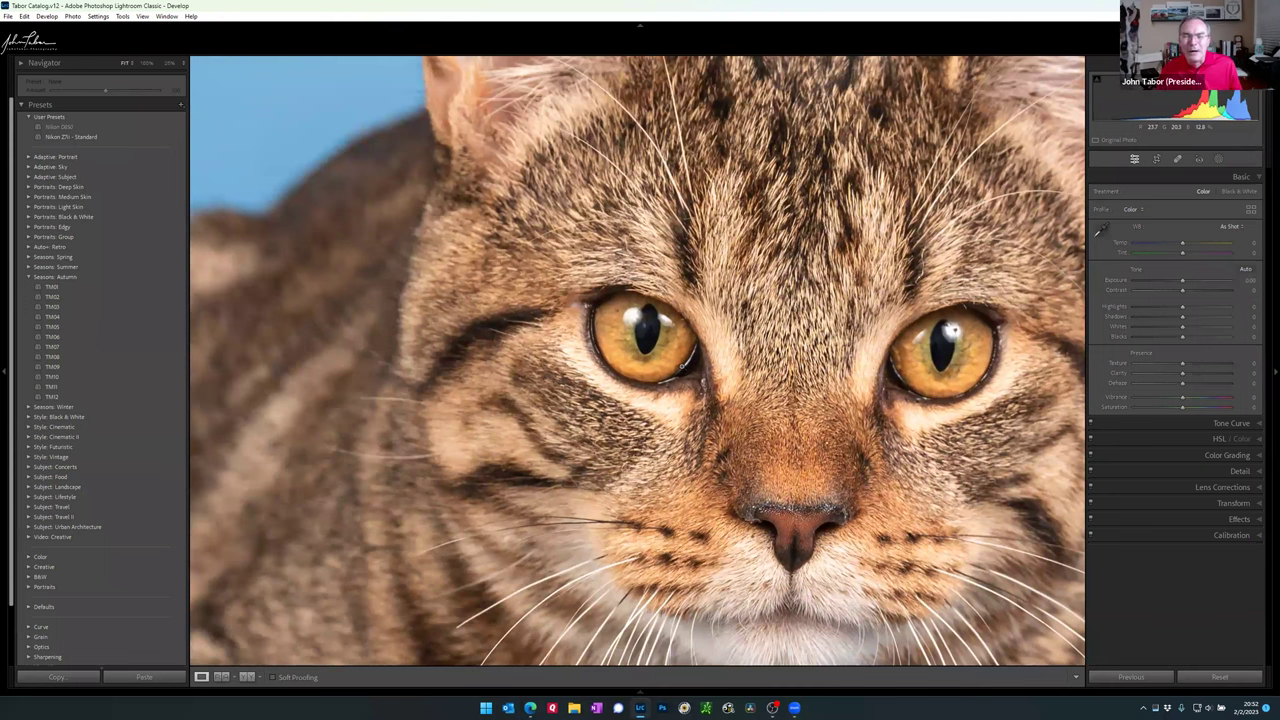
Step: Show the whole cat photo, create a subject mask of the cat, and invert it to cover the blue background
click(681, 368)
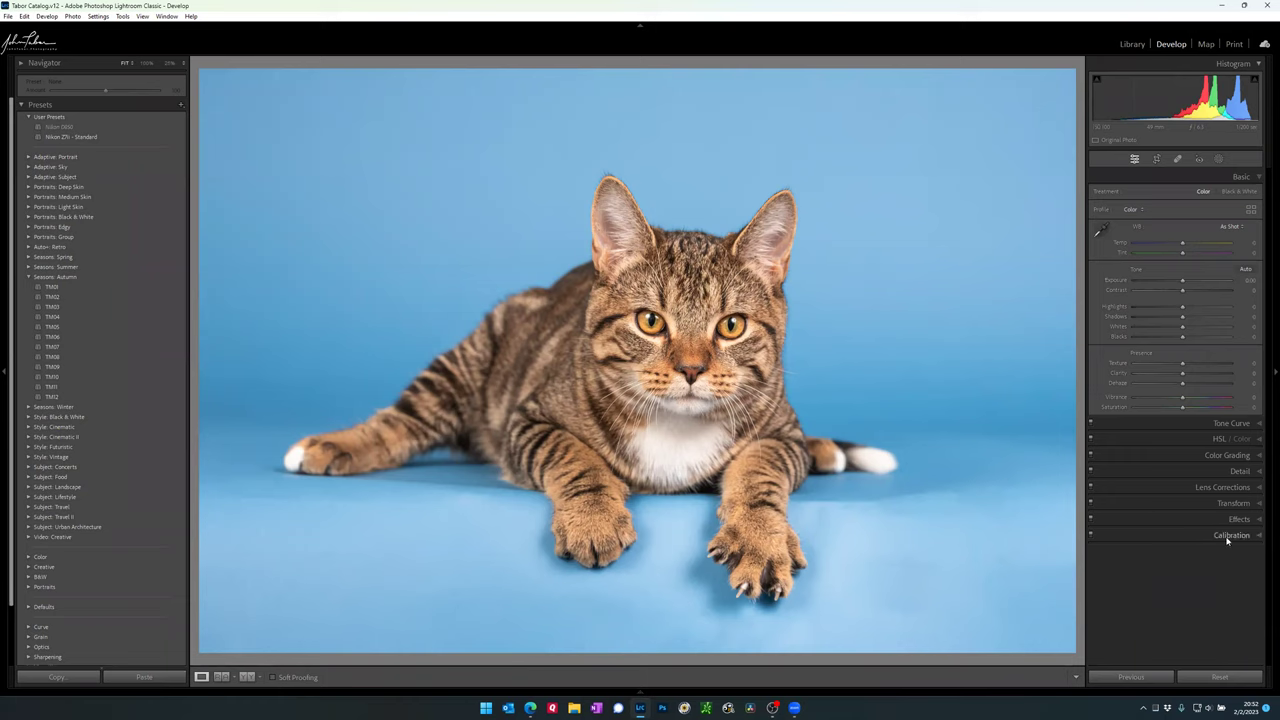
click(1218, 160)
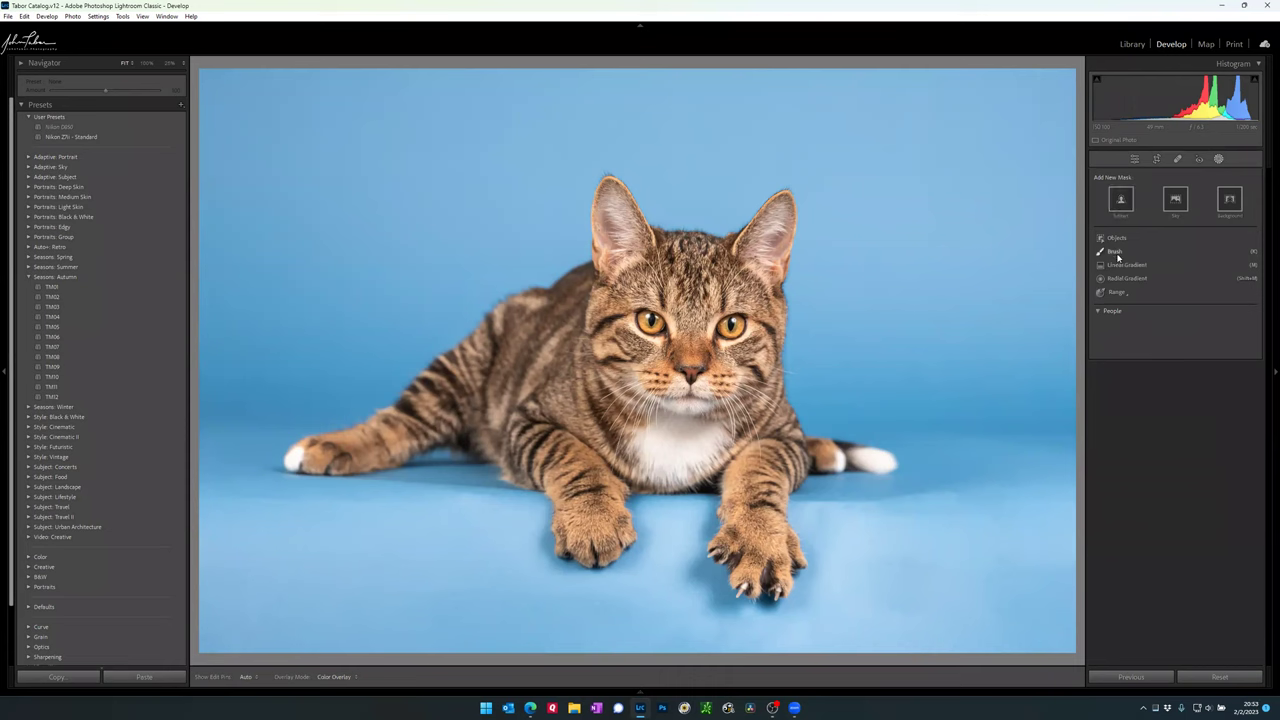
click(1120, 199)
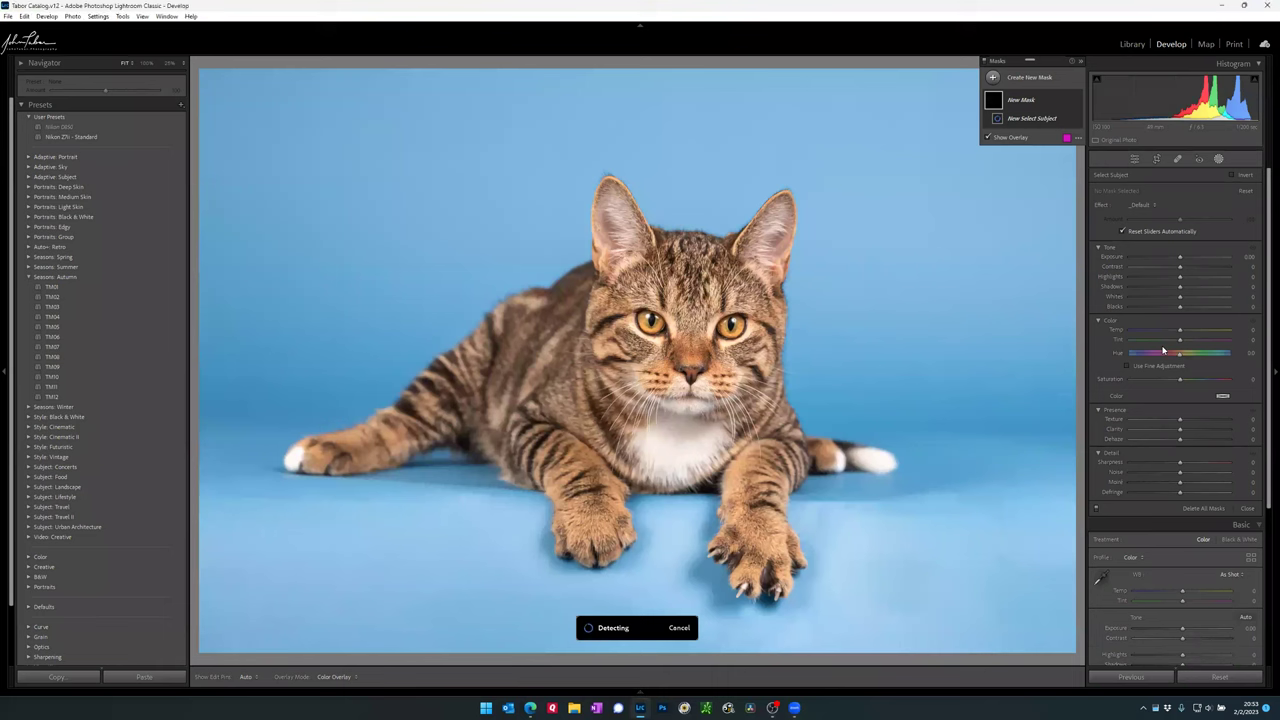
right_click(1069, 101)
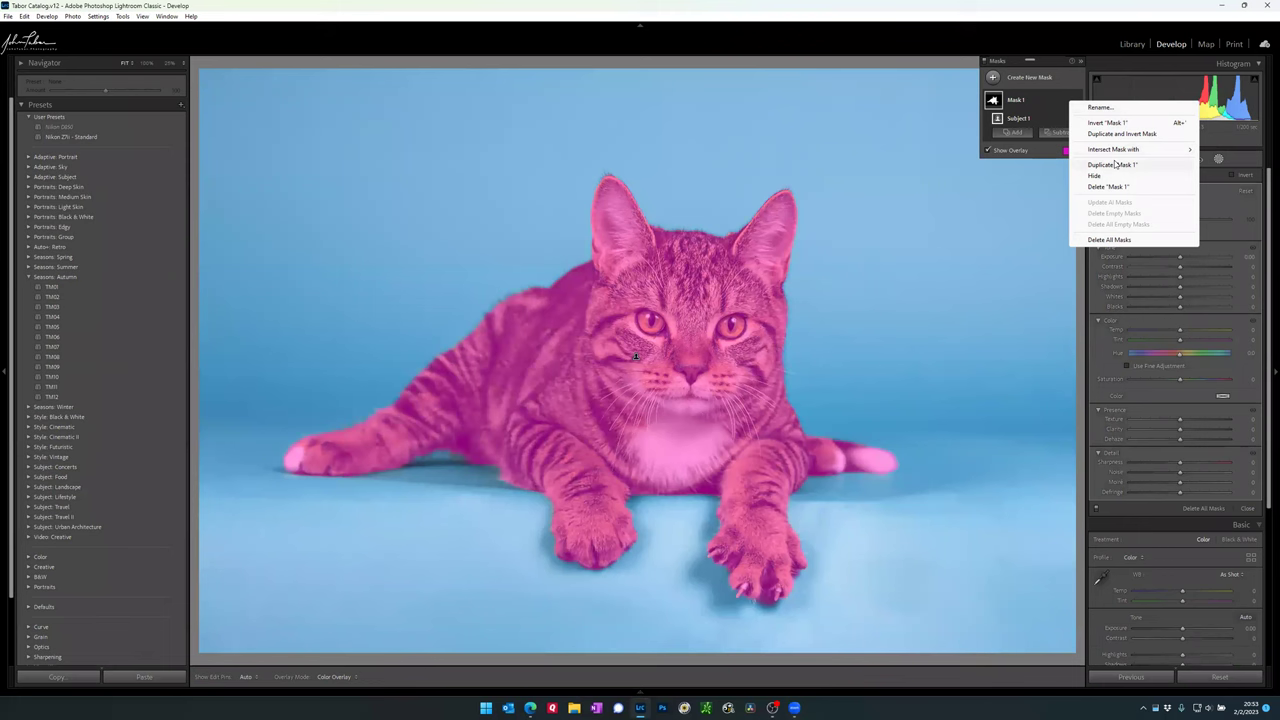
click(1110, 123)
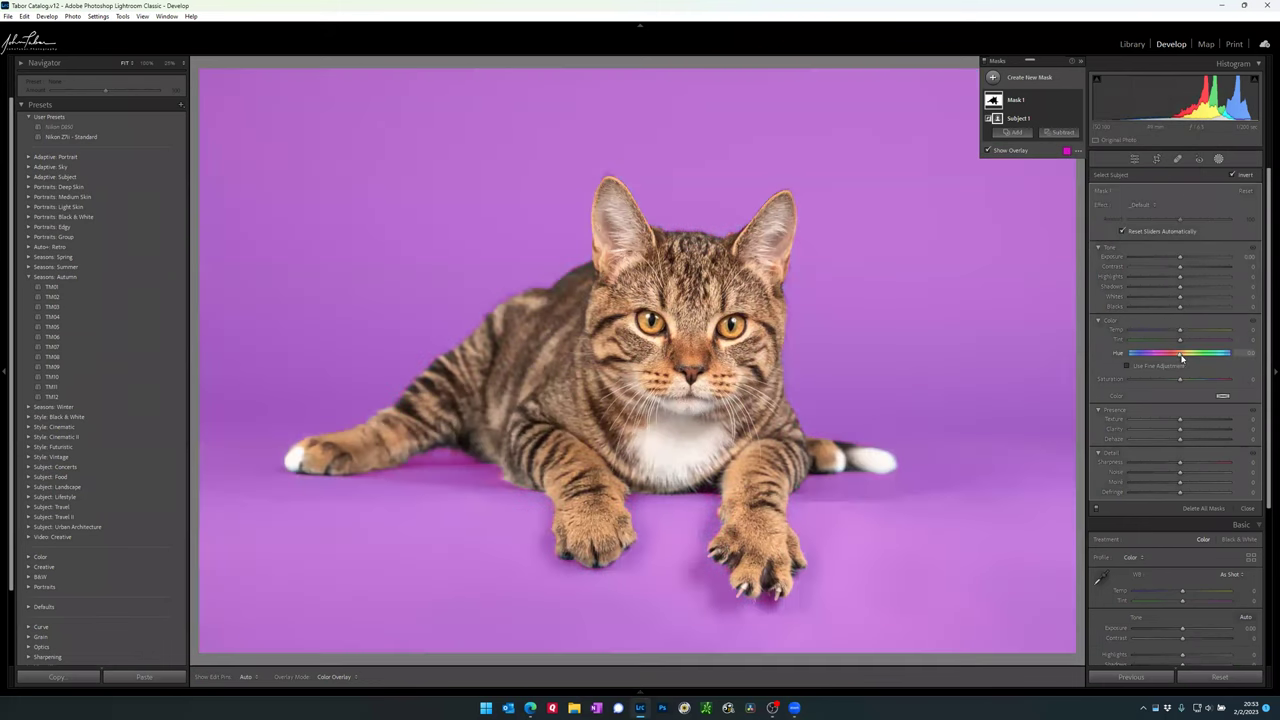
Step: Shift the background mask's Hue slightly toward violet, set its Exposure to -0.26, and compare the photo with and without the mask
mouse_move(1181, 357)
mouse_down()
mouse_move(1241, 345)
mouse_move(1156, 362)
mouse_move(1203, 355)
mouse_move(1194, 360)
mouse_up()
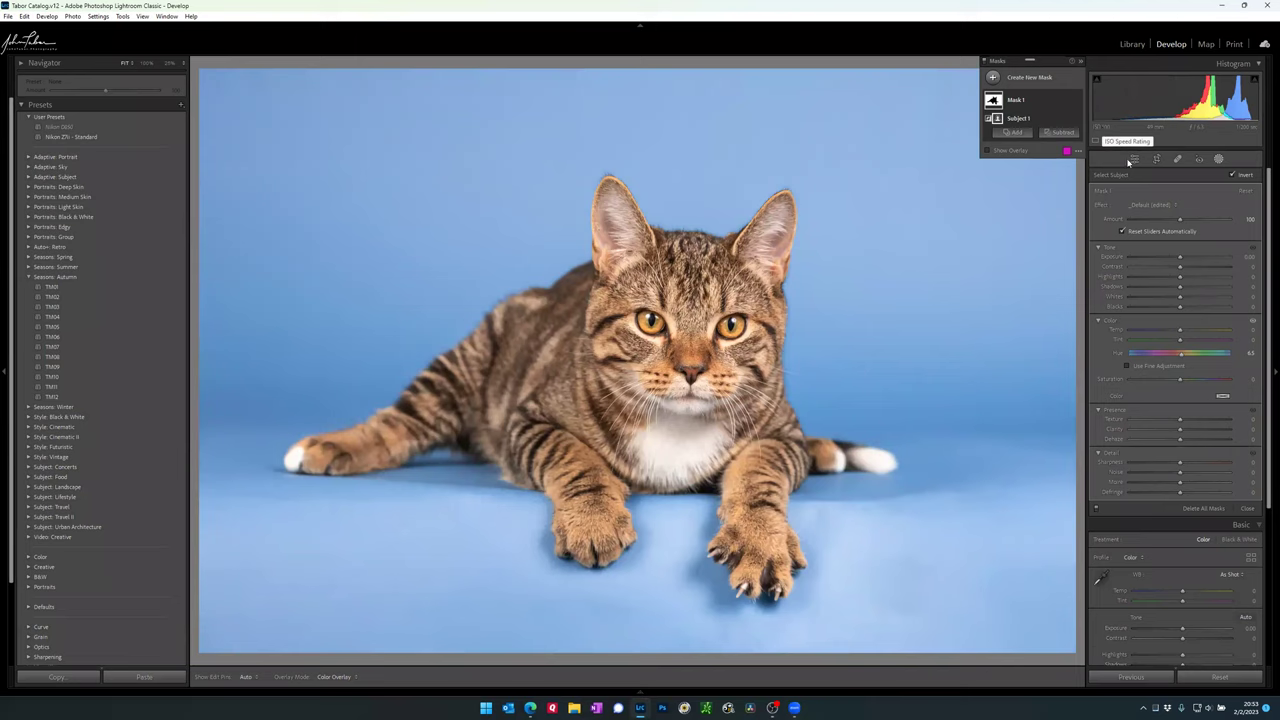
drag(1181, 257, 1181, 258)
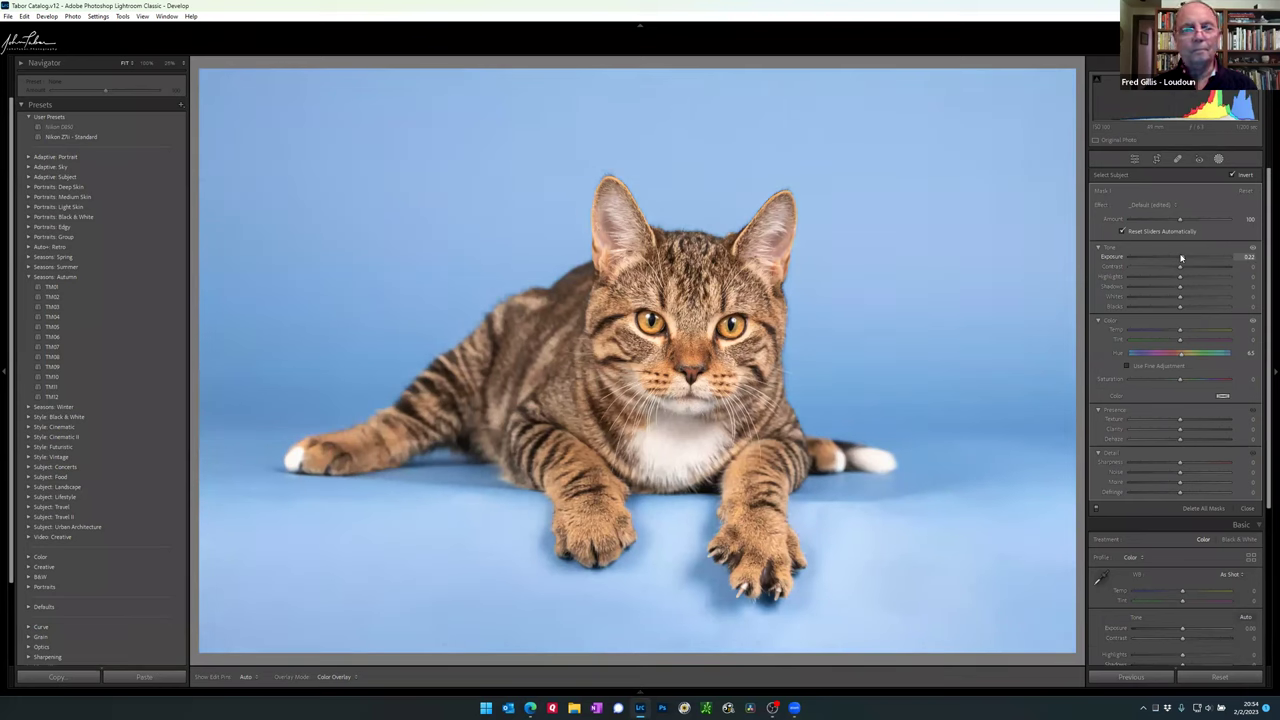
drag(1181, 258, 1240, 257)
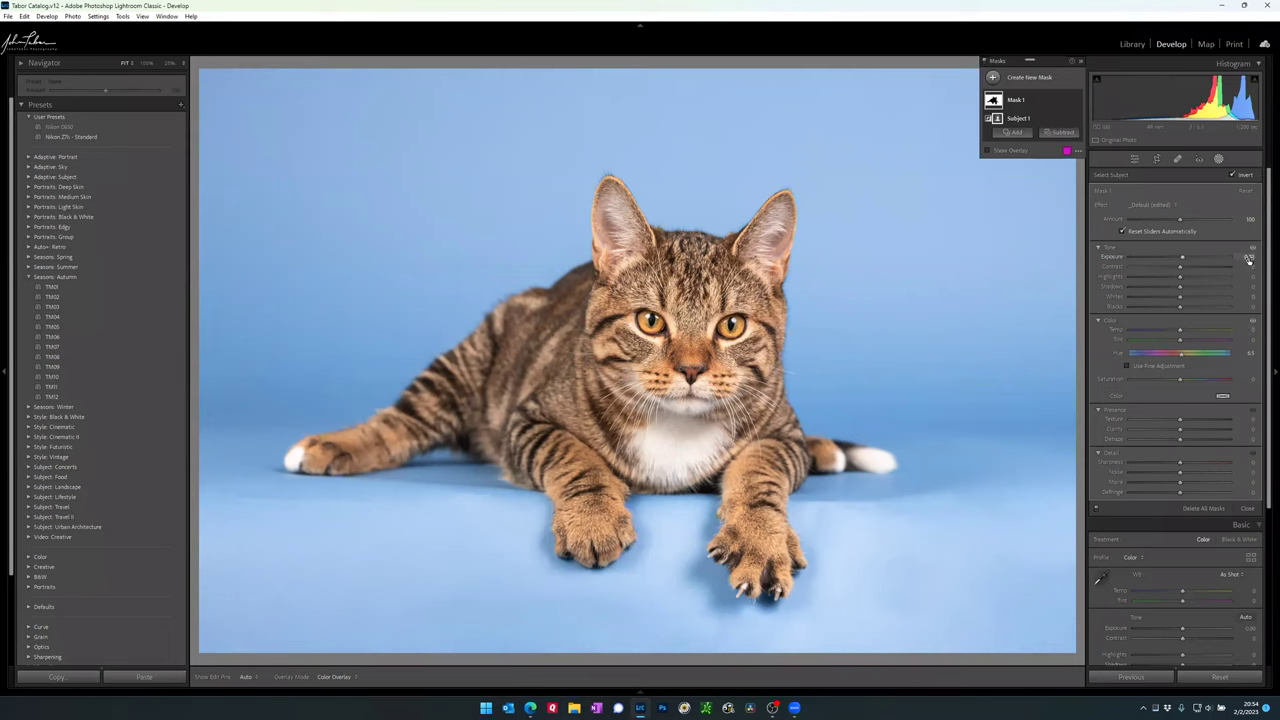
mouse_move(1183, 258)
mouse_down()
mouse_move(1065, 278)
mouse_move(1176, 259)
mouse_up()
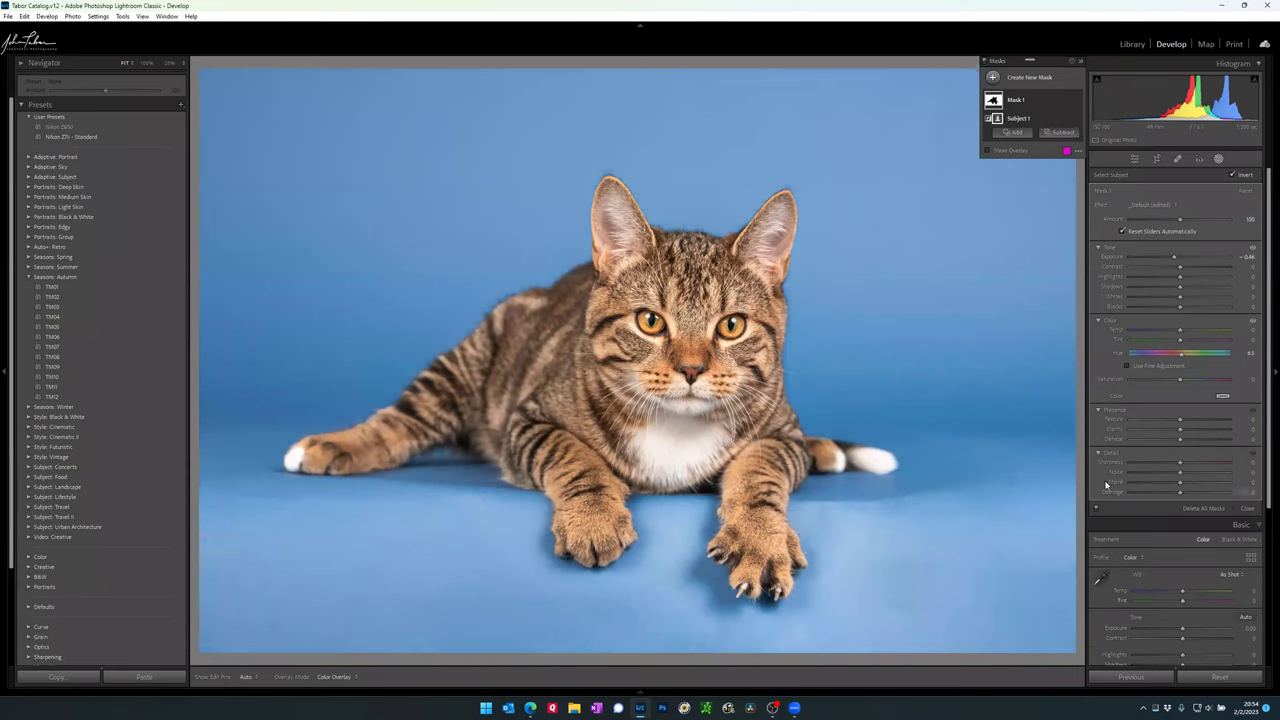
drag(1183, 258, 1176, 258)
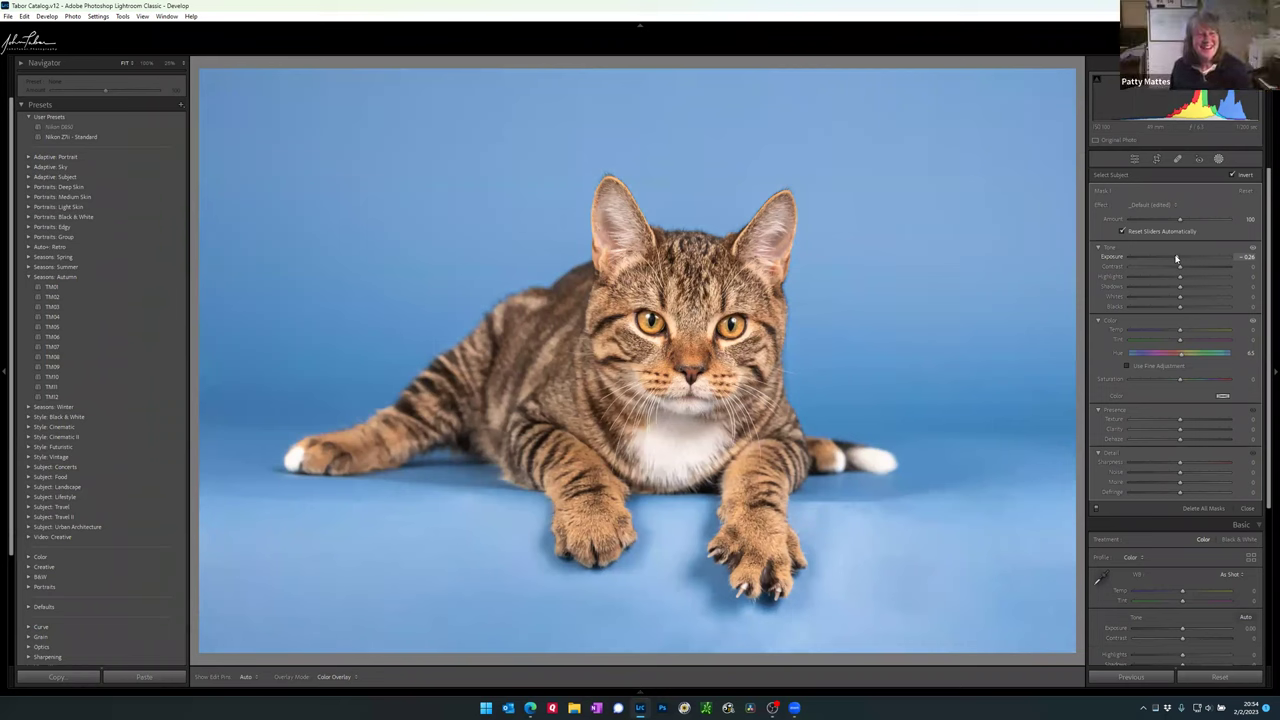
click(1096, 509)
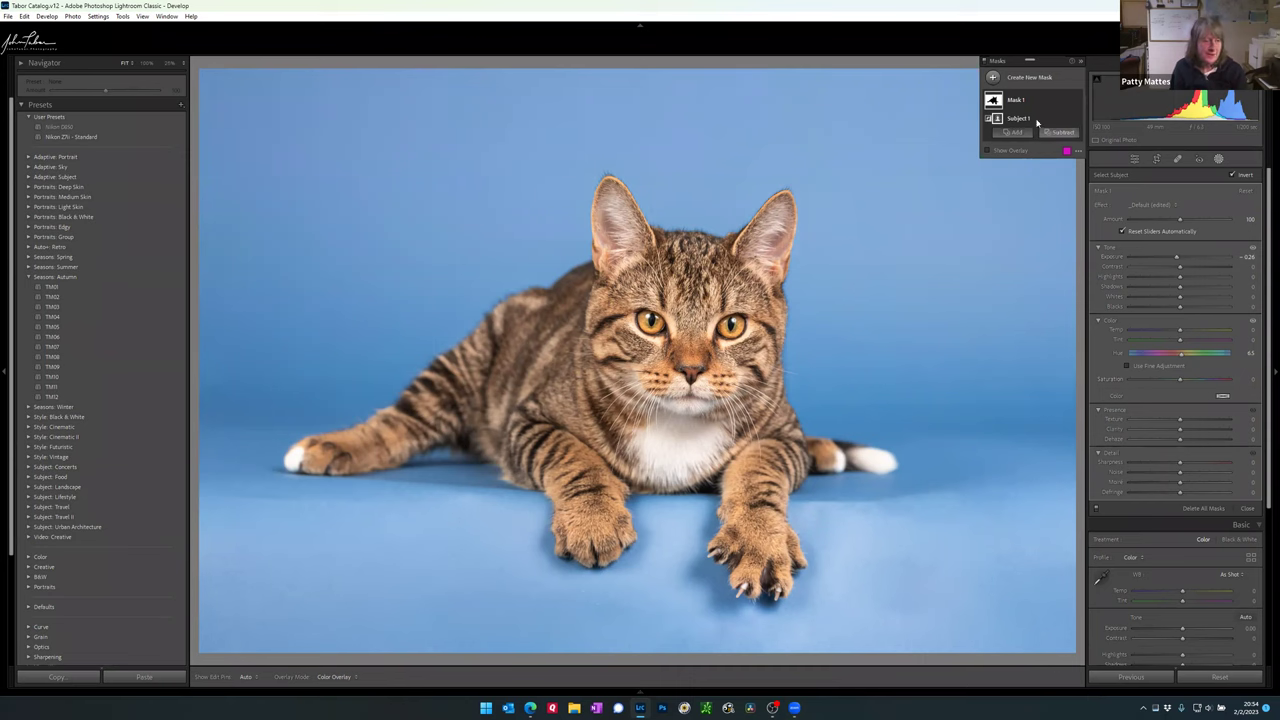
Step: Create a radial gradient mask centred on the cat and tighten its ellipse so it fits around the whole animal
click(995, 78)
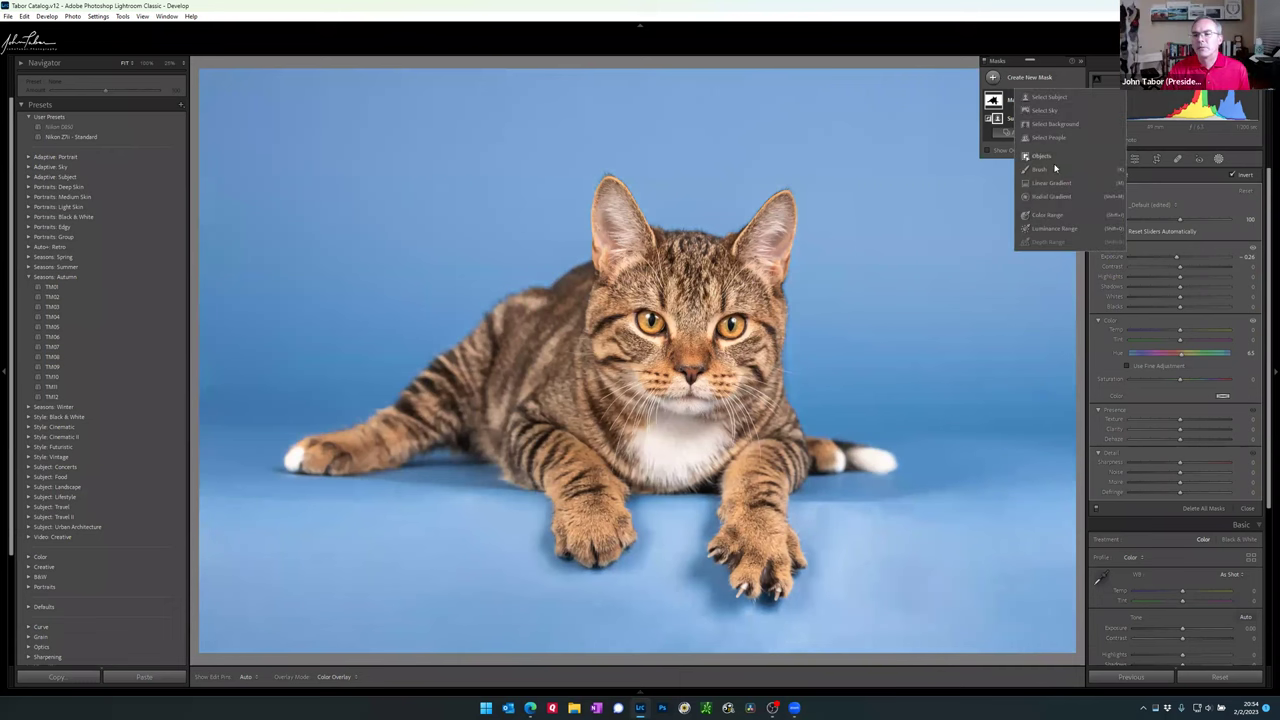
click(1050, 196)
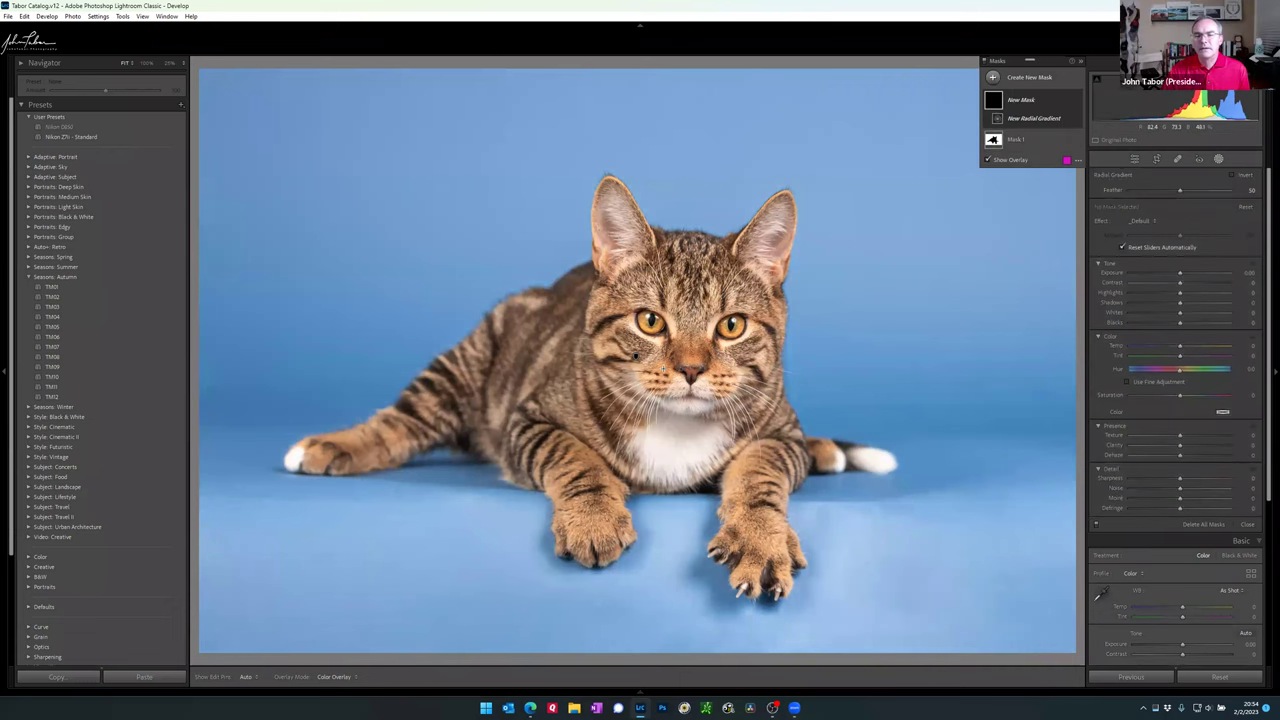
click(169, 62)
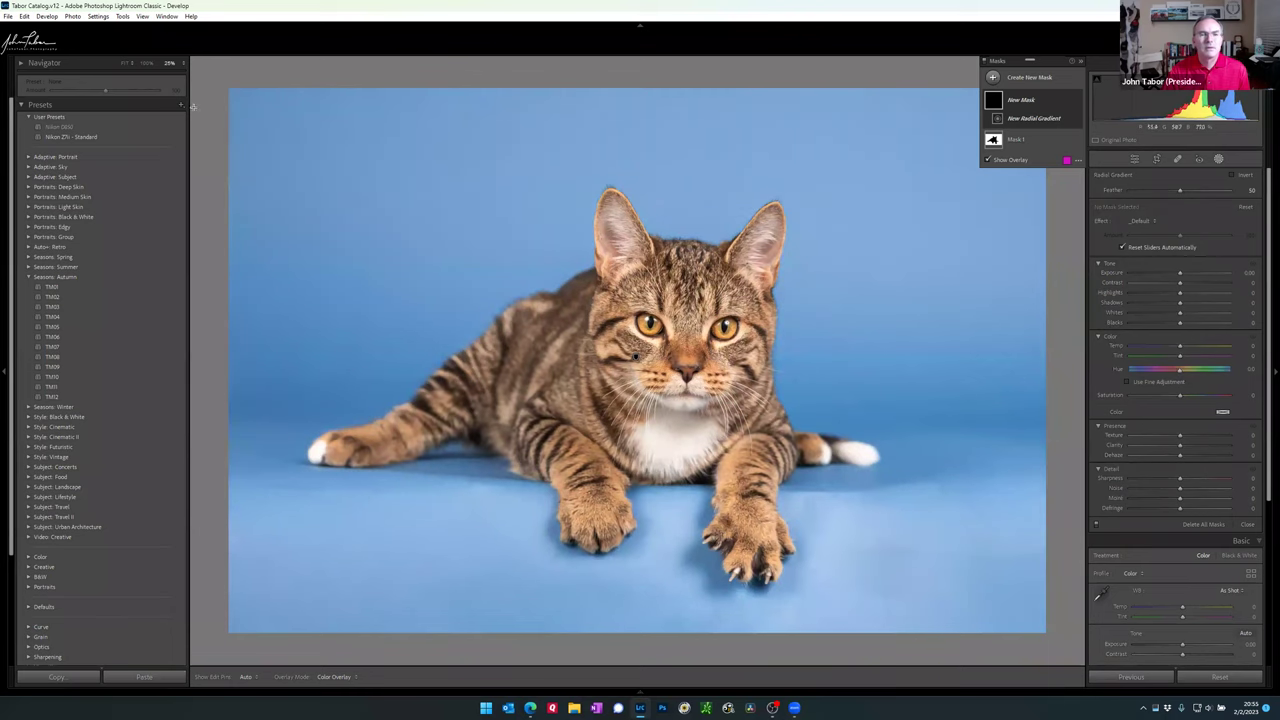
click(181, 63)
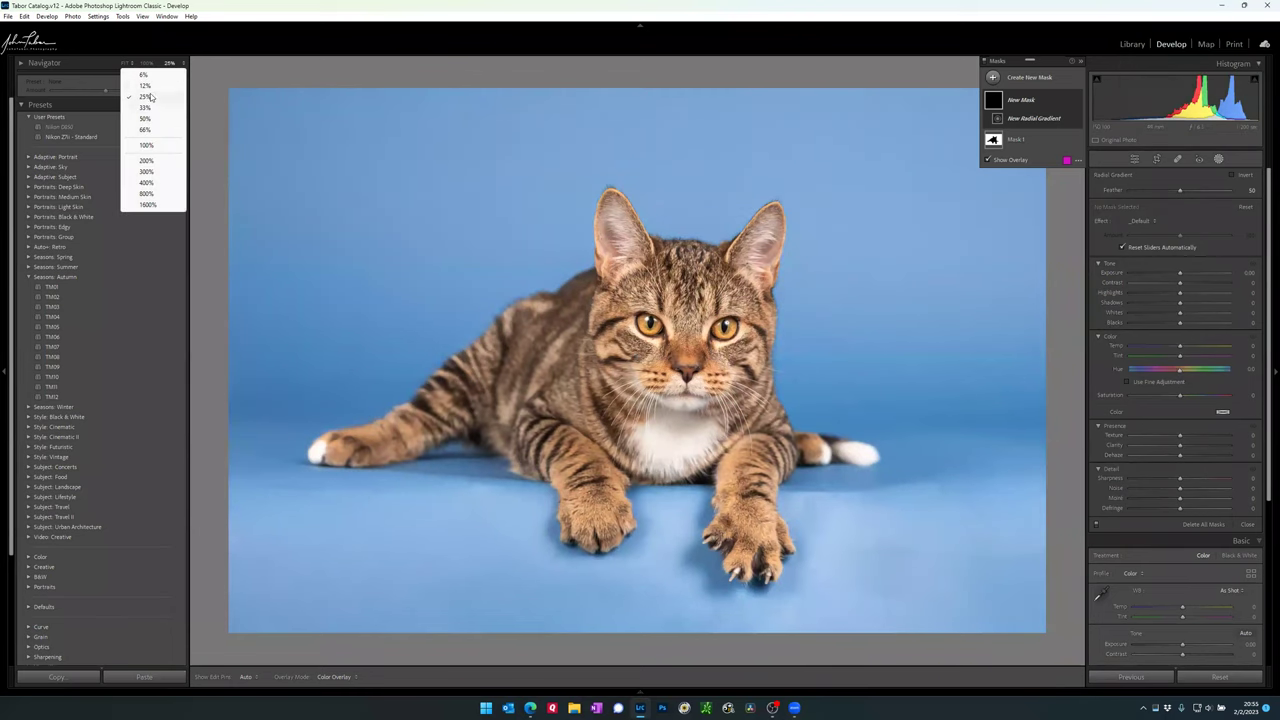
click(147, 86)
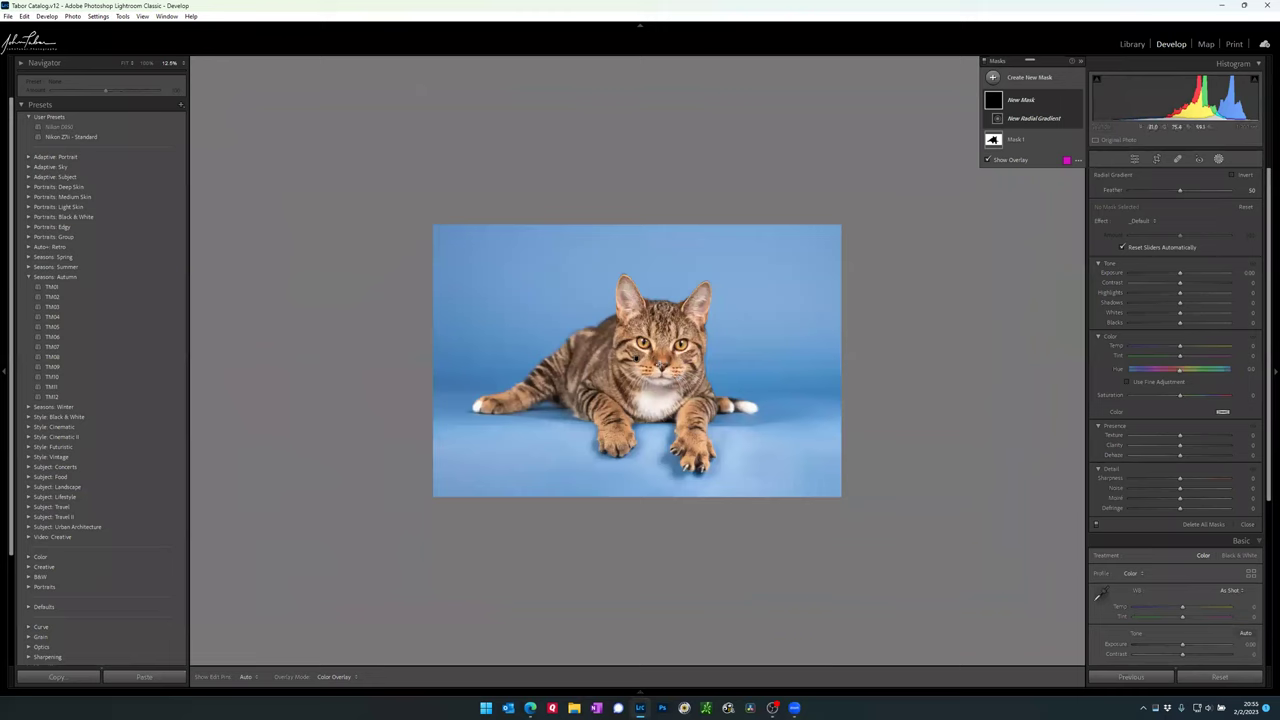
drag(890, 512, 1051, 609)
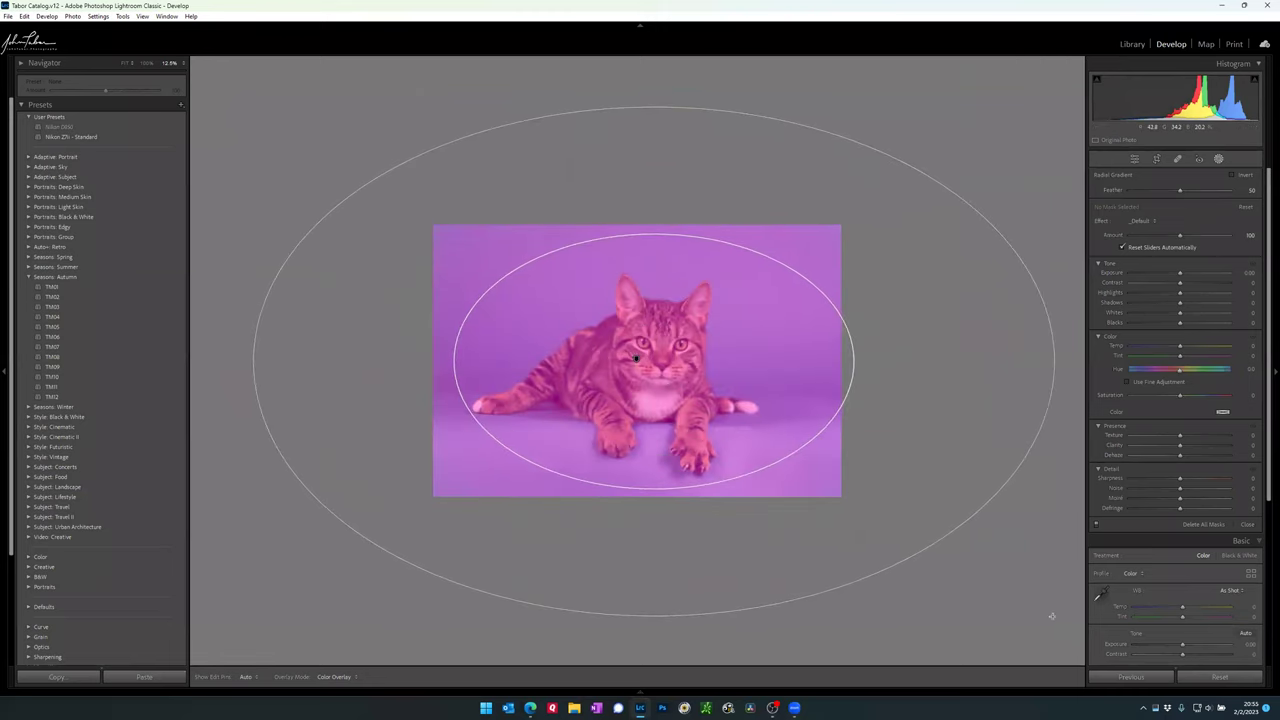
drag(656, 363, 645, 367)
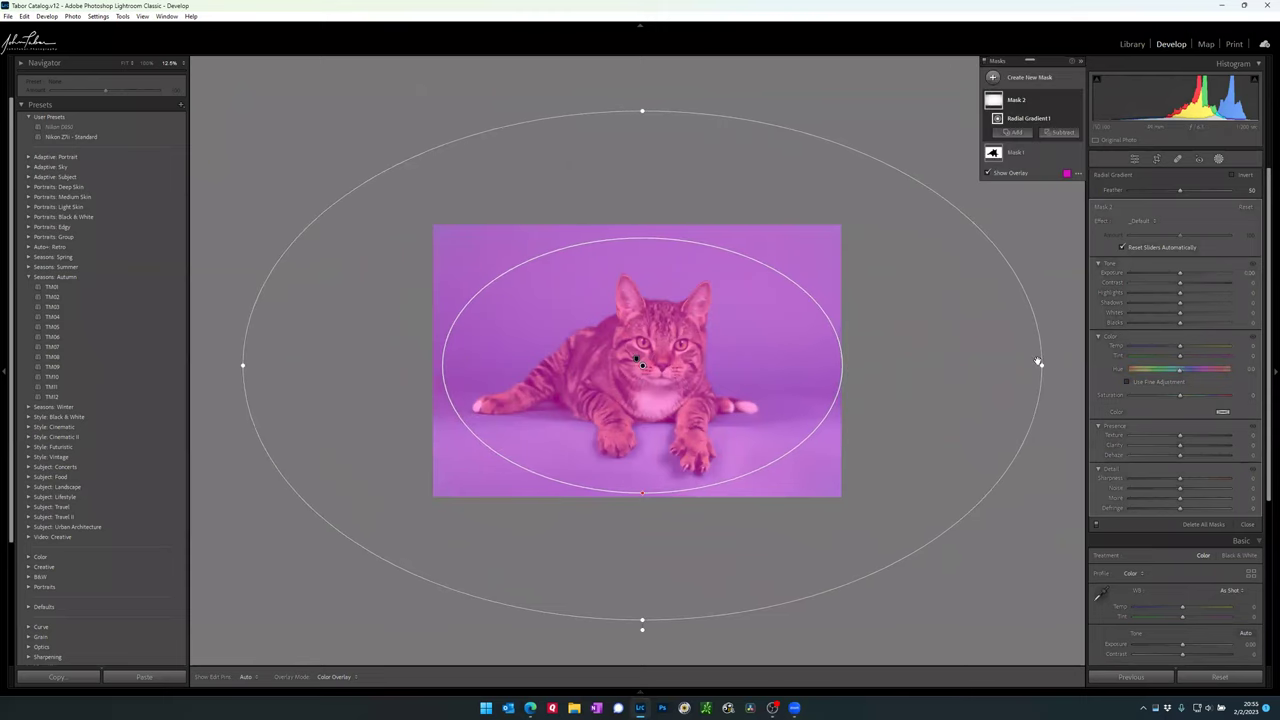
drag(1040, 364, 1019, 366)
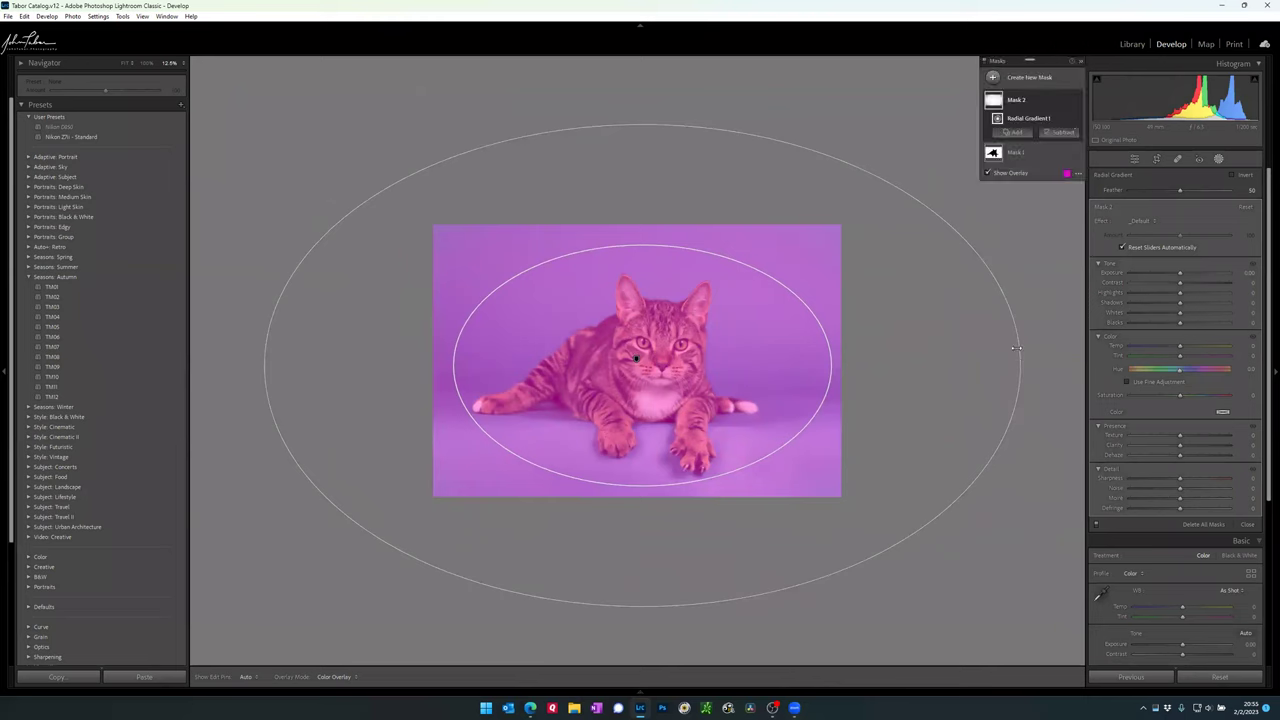
Step: Invert the cat photo's radial gradient mask and lower its Exposure slightly to darken the photo's edges
click(1068, 102)
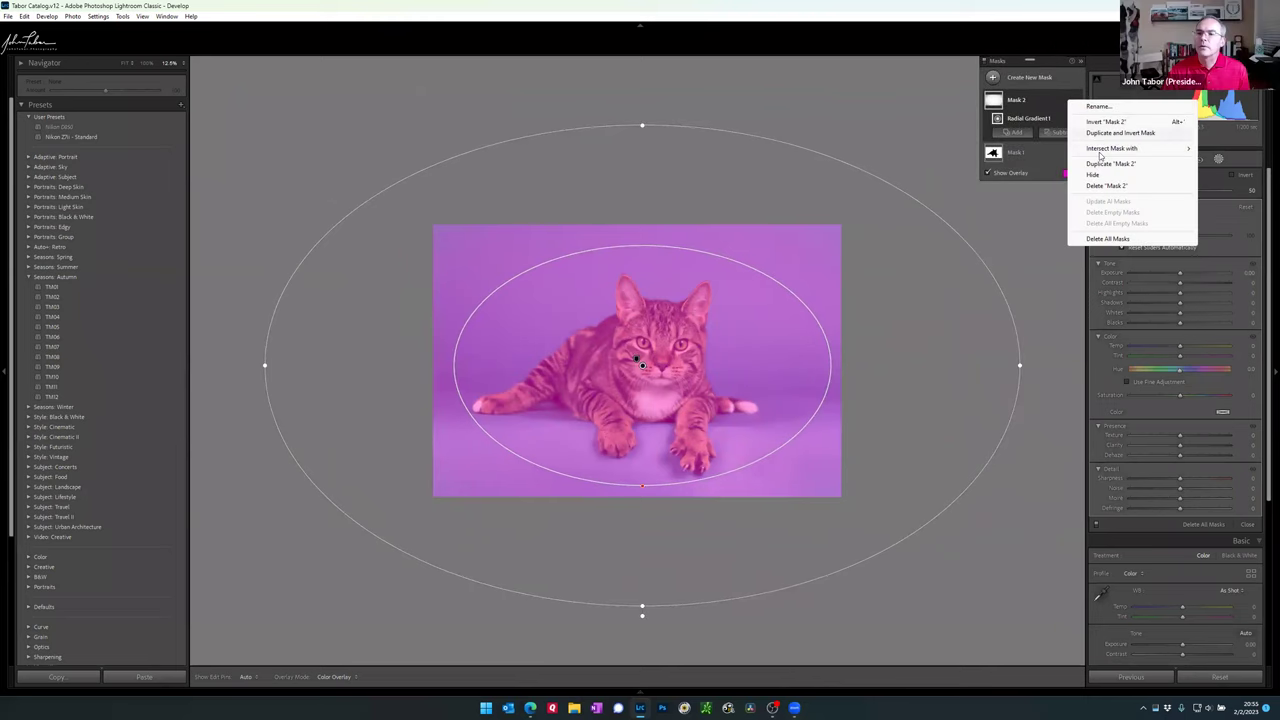
click(1101, 122)
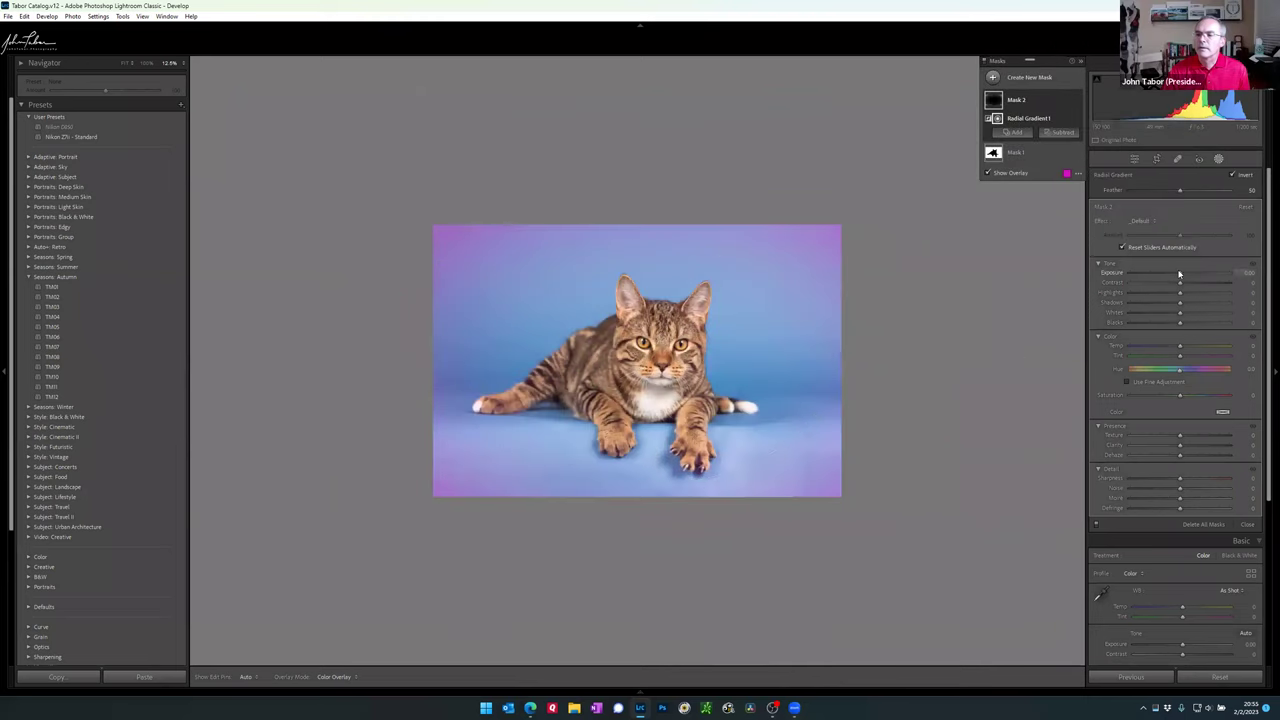
drag(1179, 273, 1174, 274)
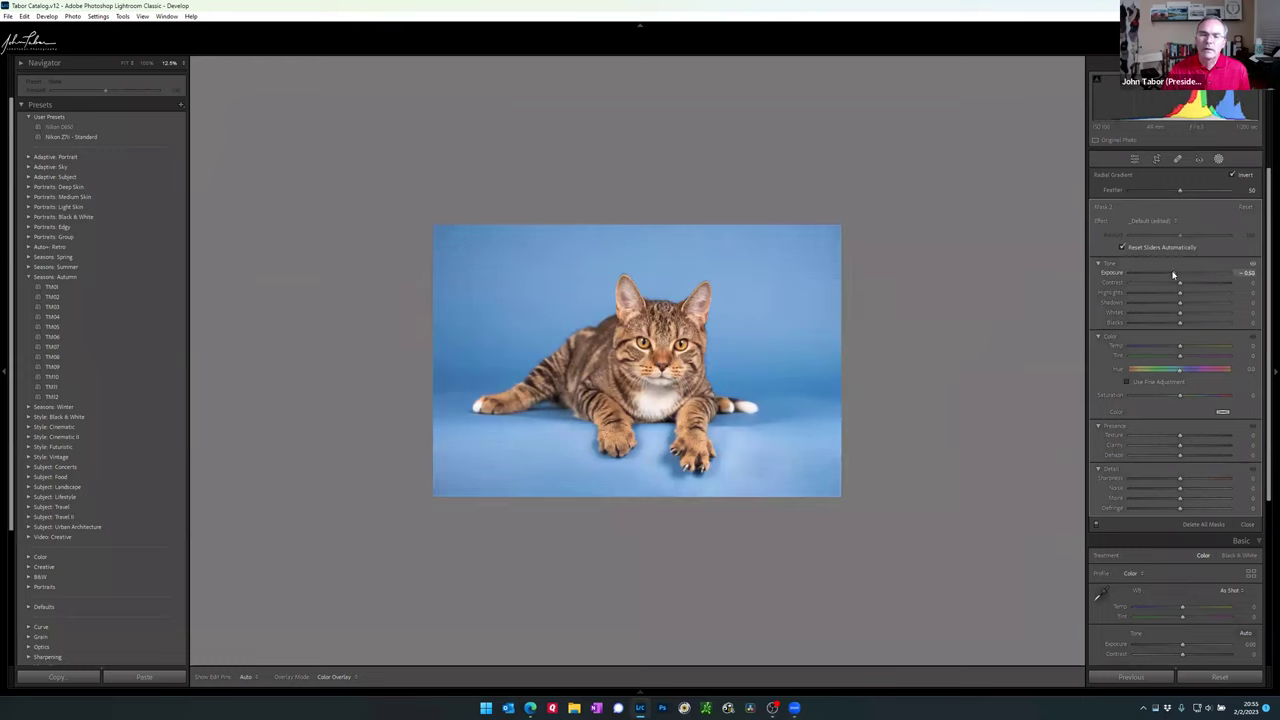
Step: Fit the whole cat photo in view and compare it with and without the edge-darkening mask
click(127, 63)
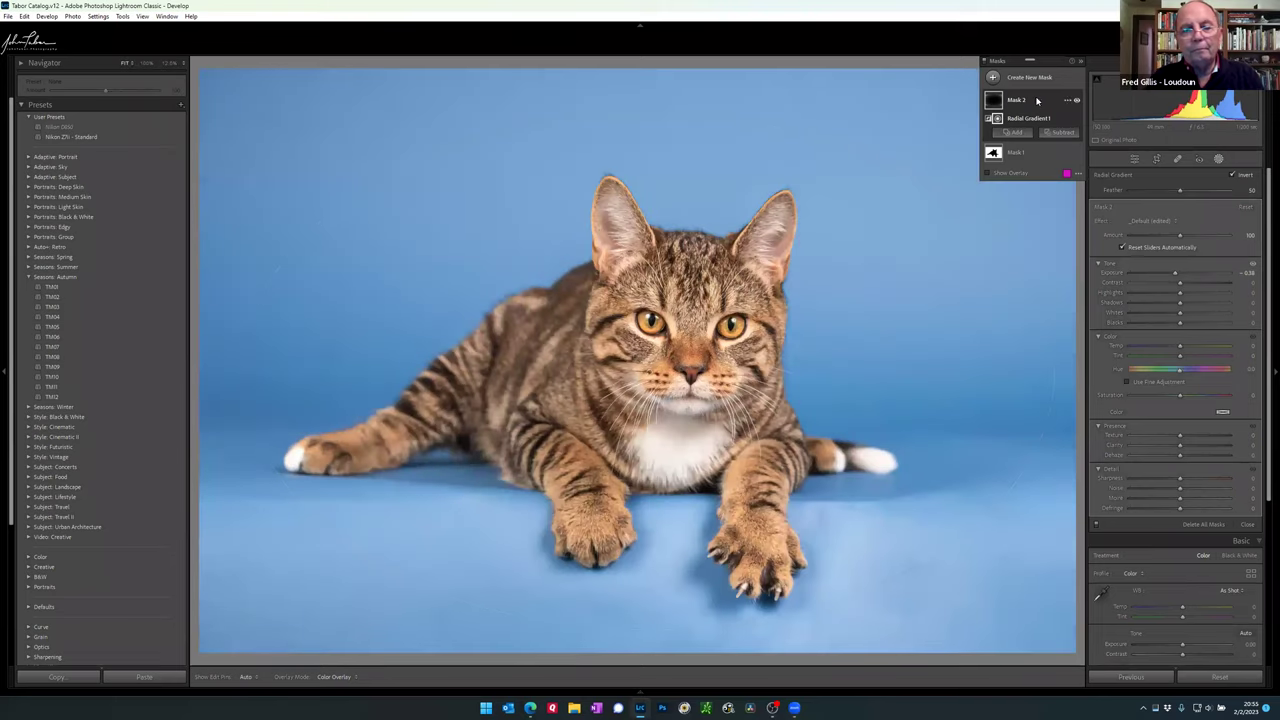
click(1077, 101)
click(1077, 101)
click(1077, 101)
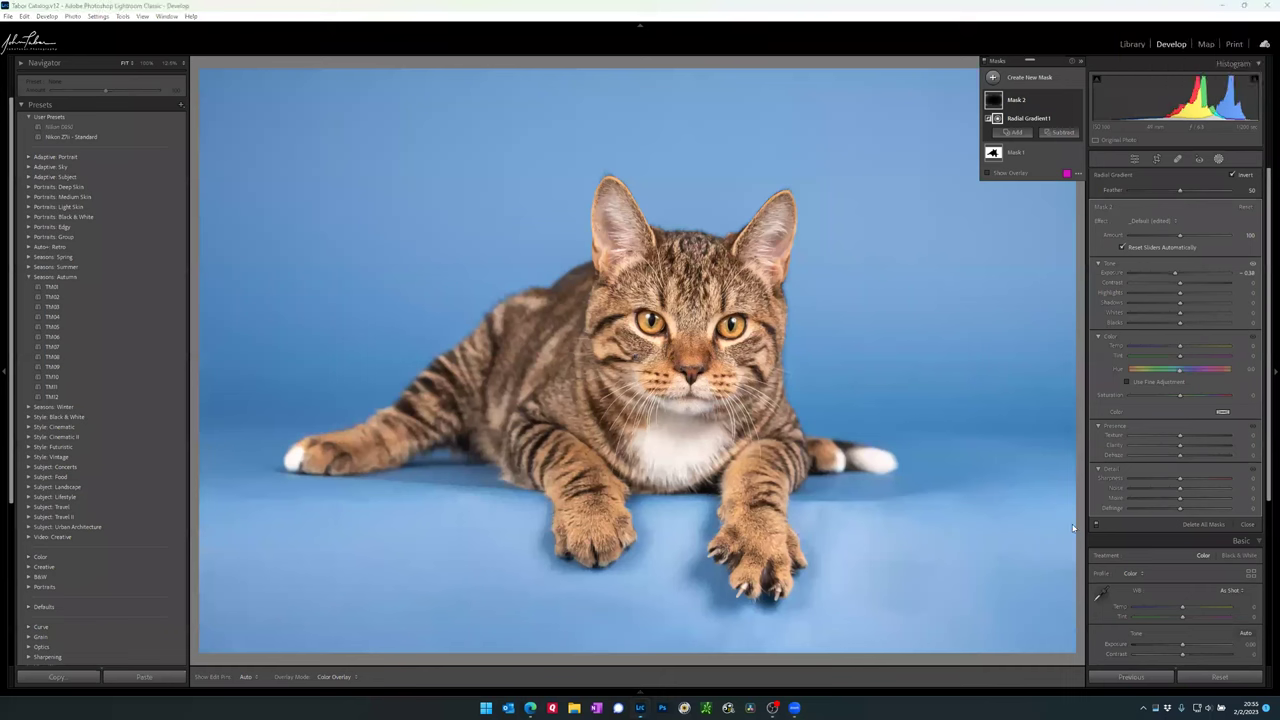
Step: Leave masking, go to the next photo of the kitten with the knitted ball, and view it full screen
click(1134, 159)
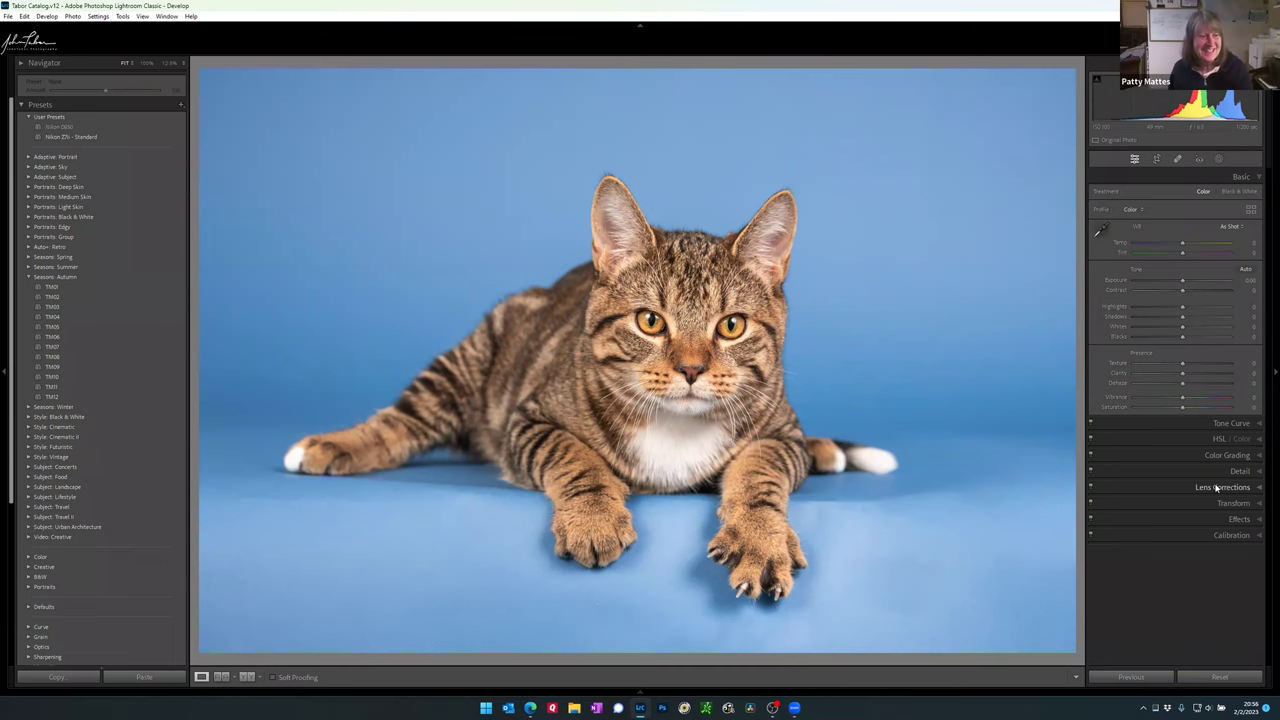
key(Right)
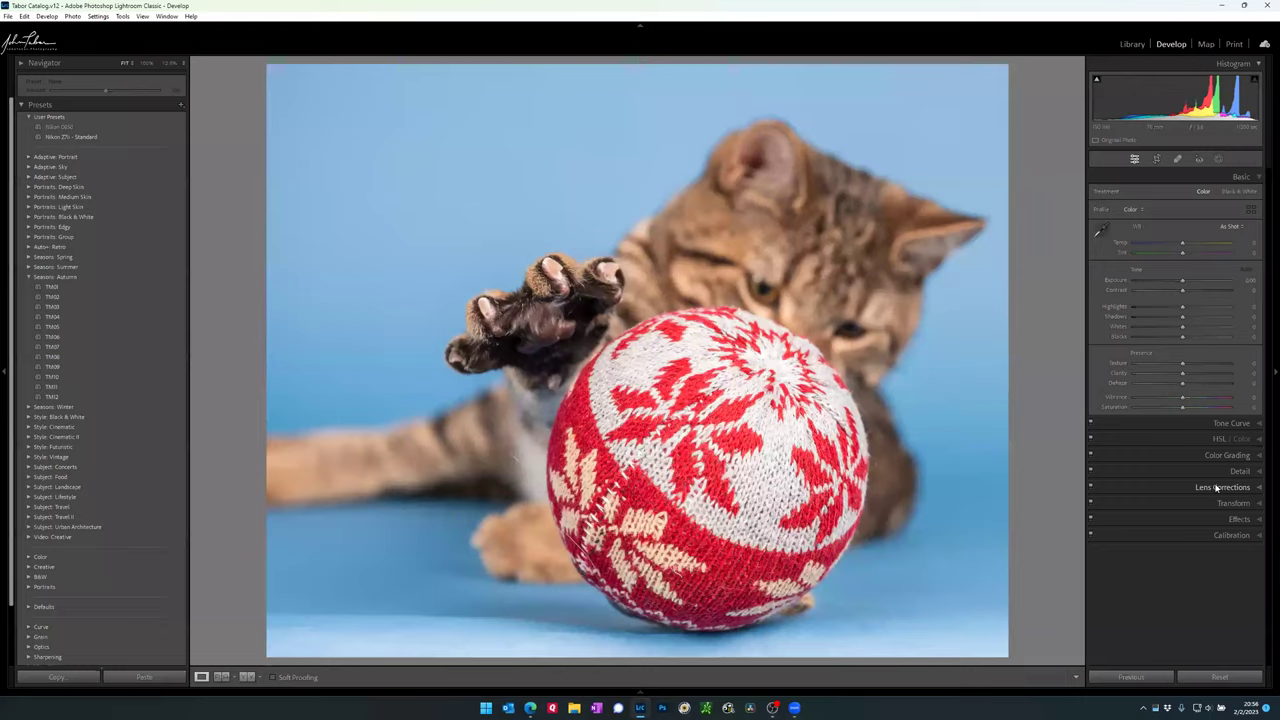
key(f)
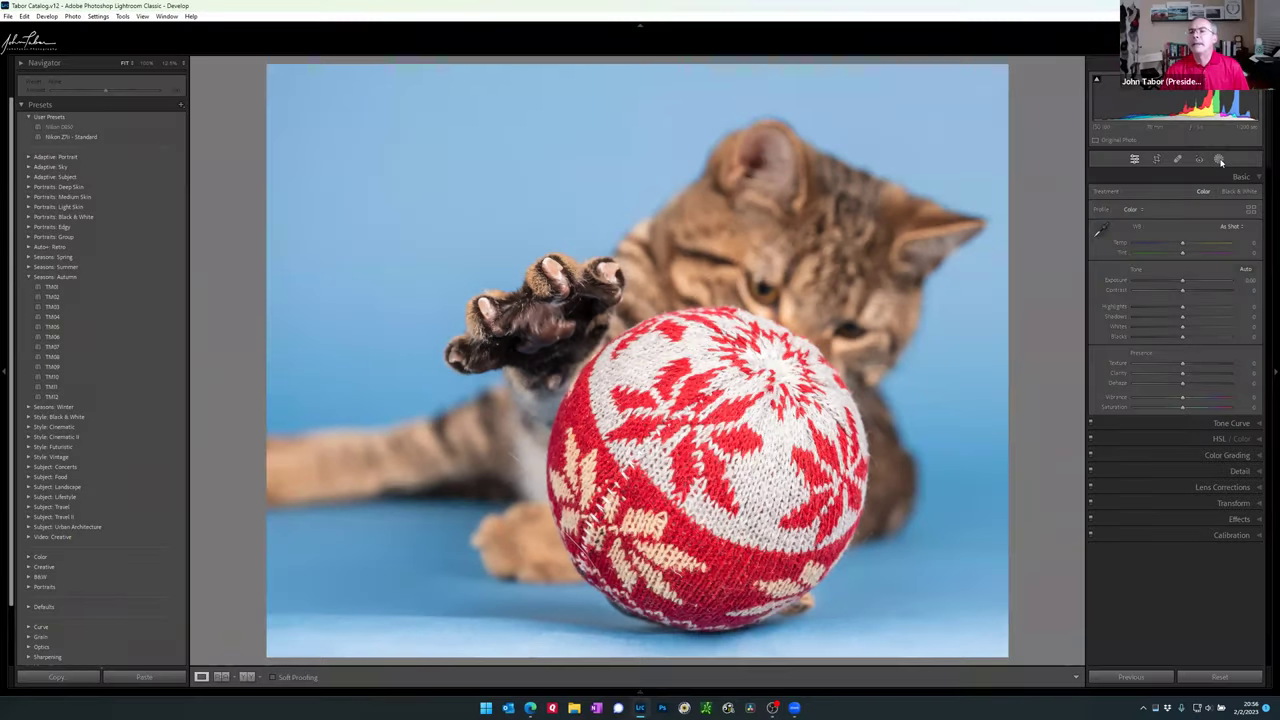
Step: Create a brush mask and paint over the kitten's tail where it meets the photo's edge
click(1219, 160)
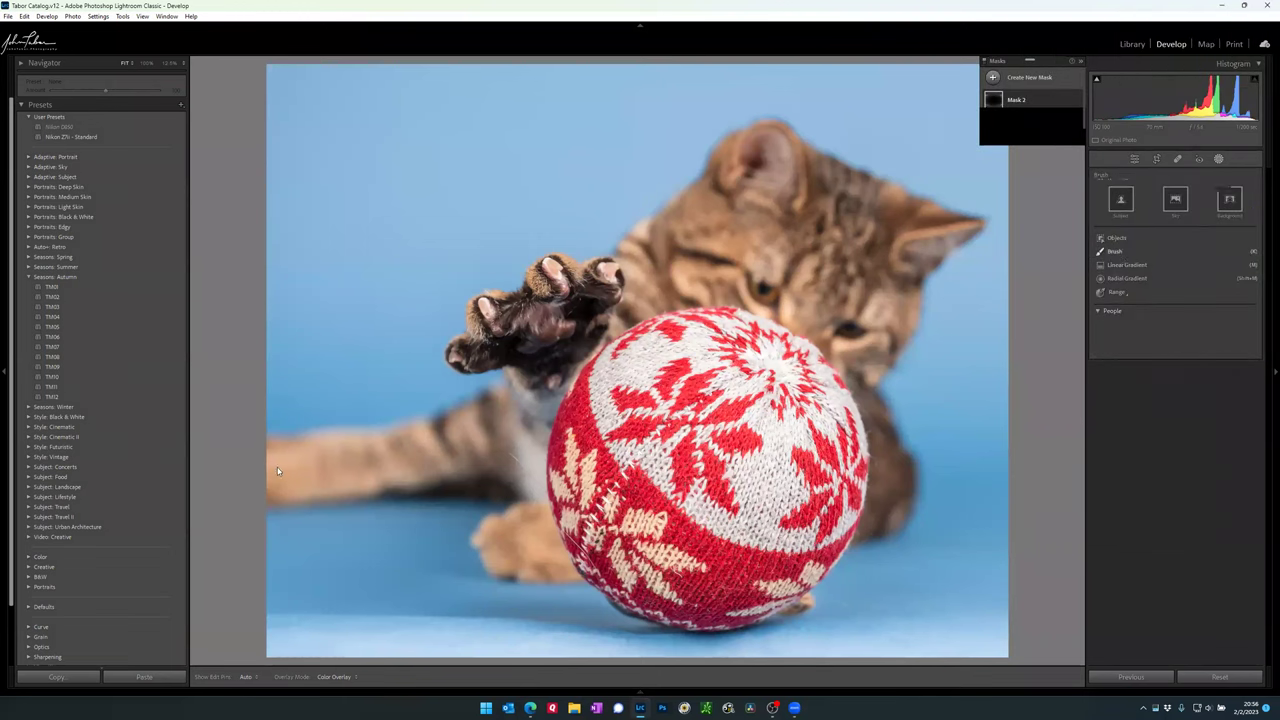
key(k)
scroll(276, 466, up, 5)
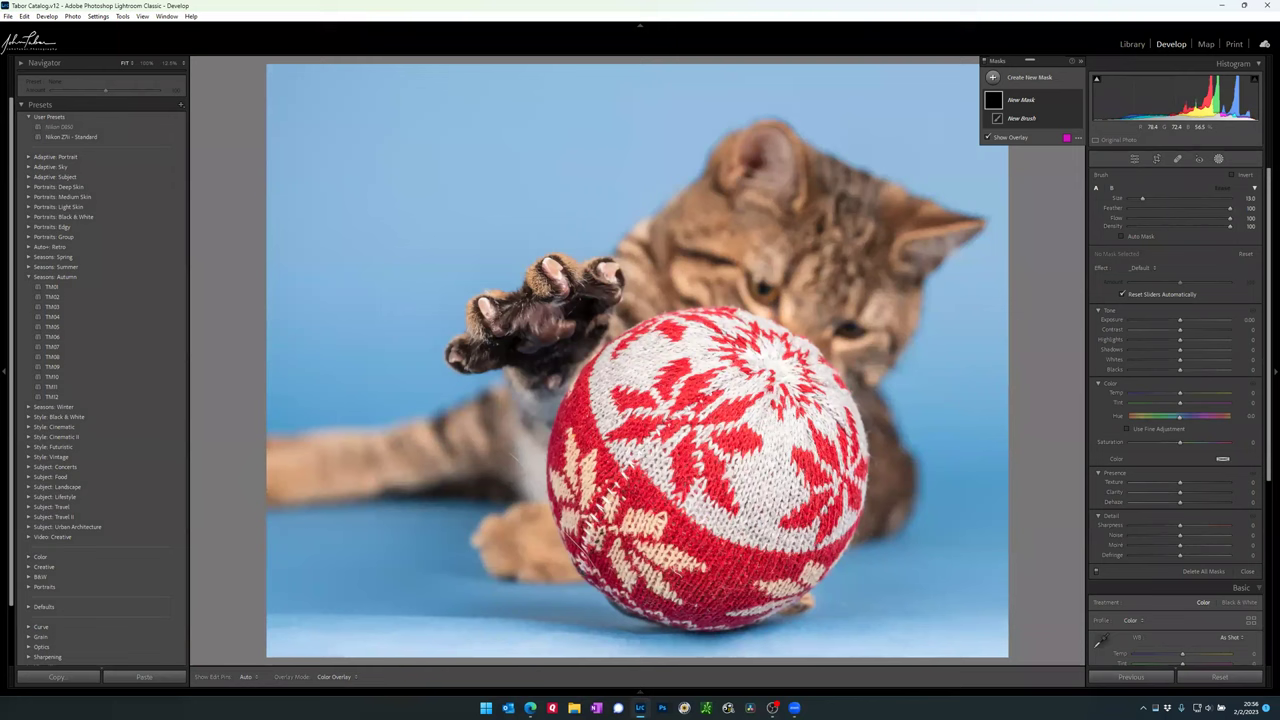
drag(270, 468, 442, 450)
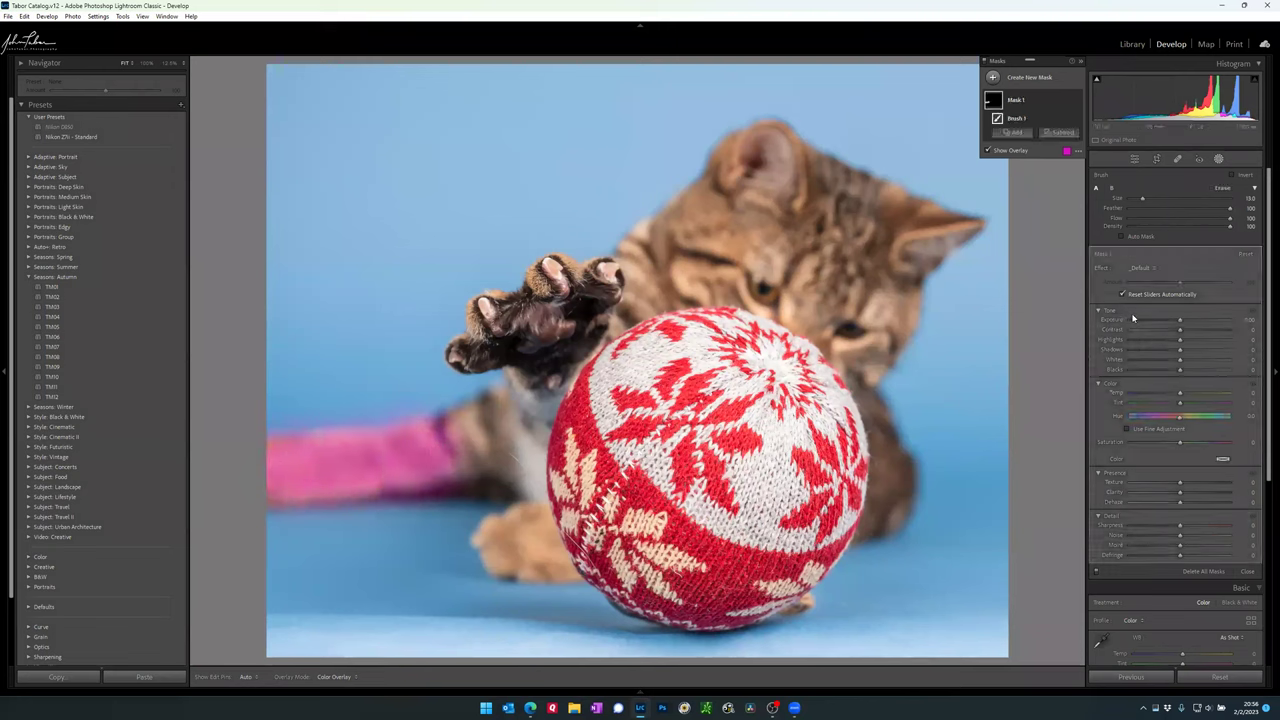
Step: Set the tail mask's Highlights to -38
drag(1180, 343, 1169, 343)
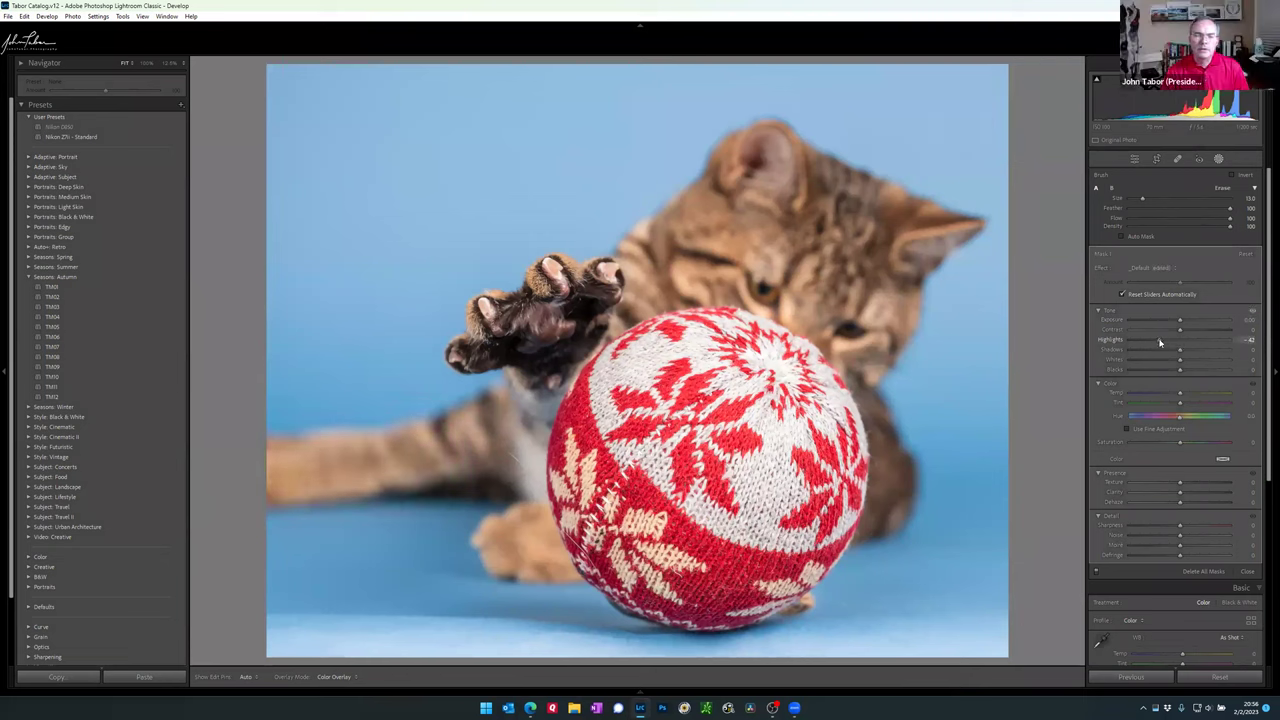
mouse_move(1162, 343)
mouse_down()
mouse_move(1178, 343)
mouse_move(1080, 347)
mouse_move(1160, 342)
mouse_up()
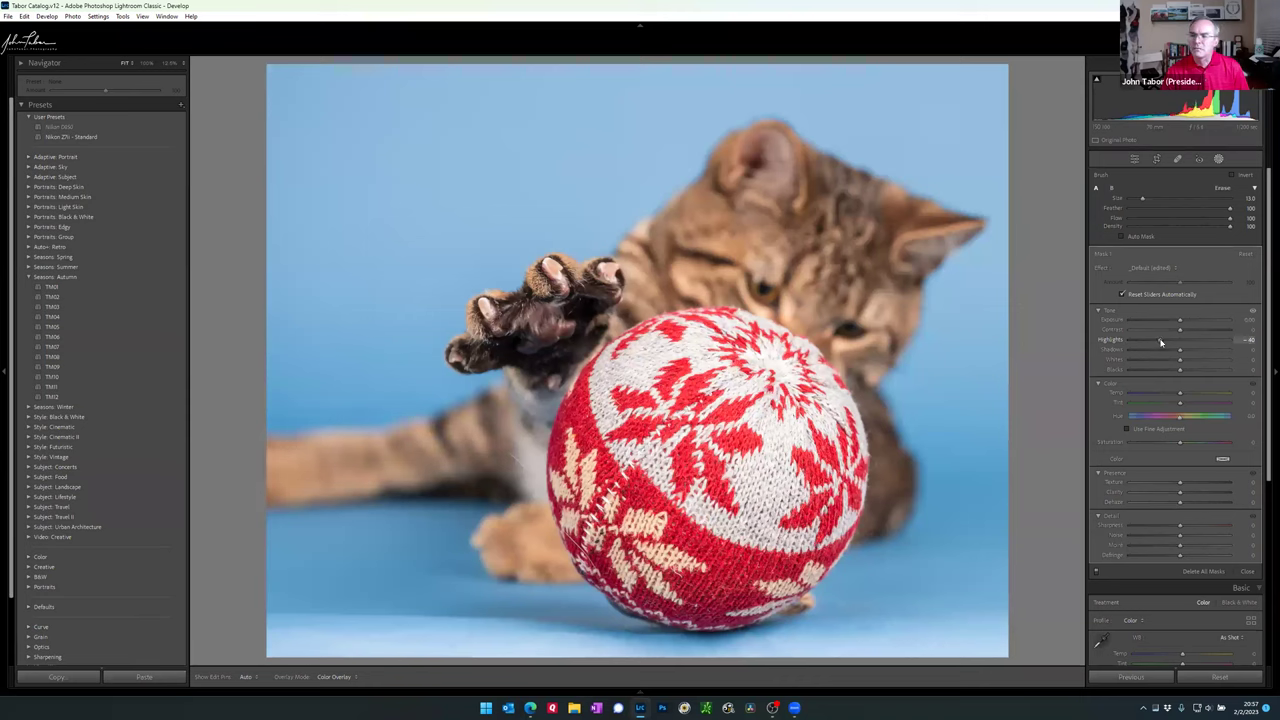
drag(1161, 342, 1161, 342)
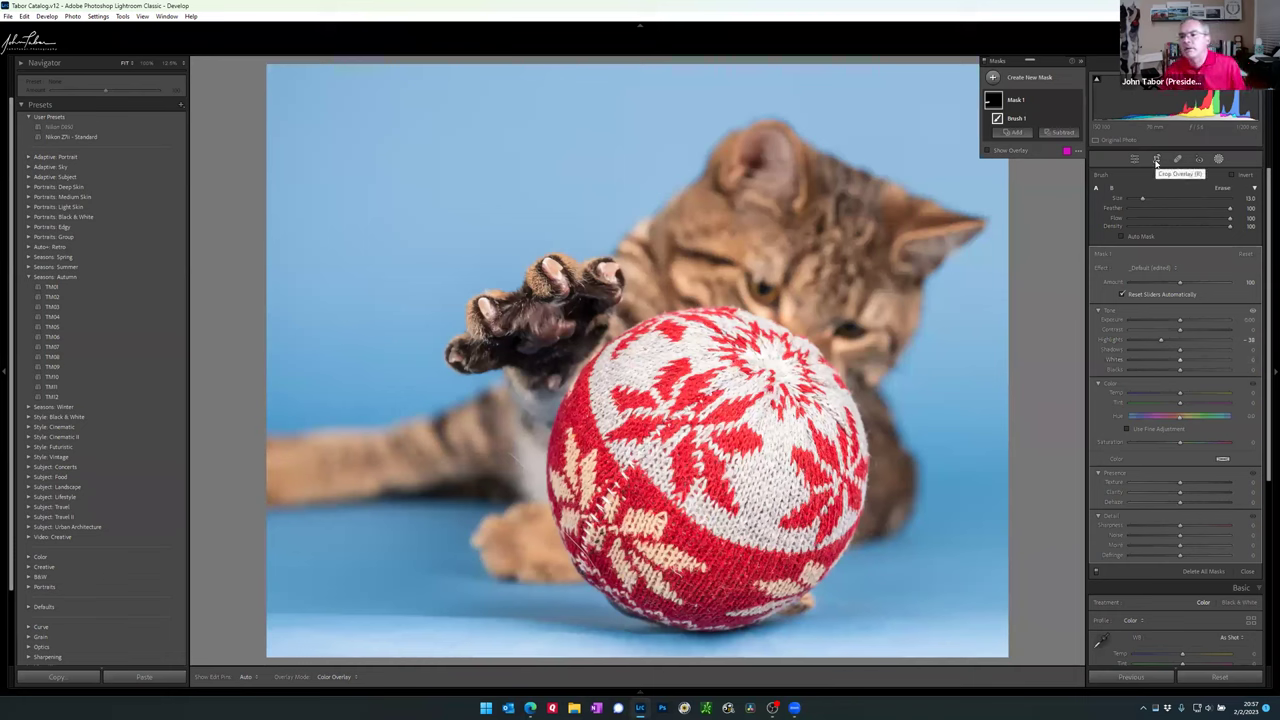
Step: Create a large radial gradient mask around the kitten and ball and centre it over them
click(993, 78)
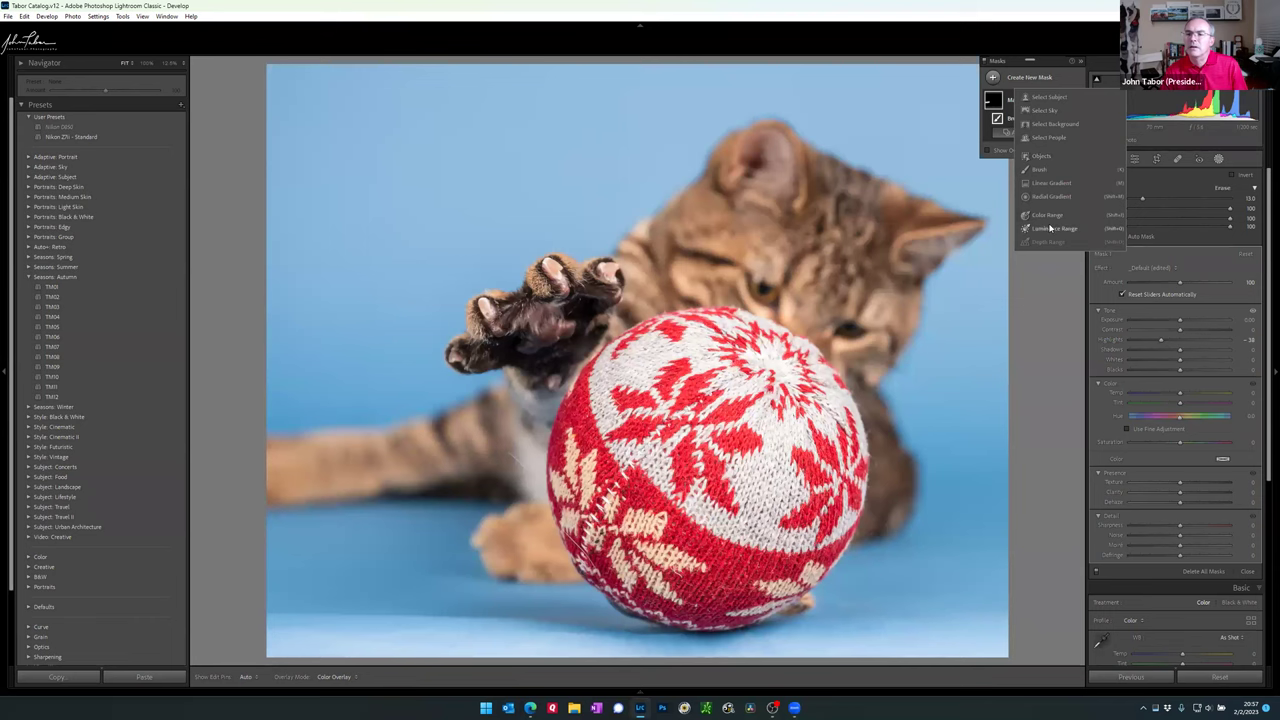
click(954, 245)
key(shift+m)
click(277, 465)
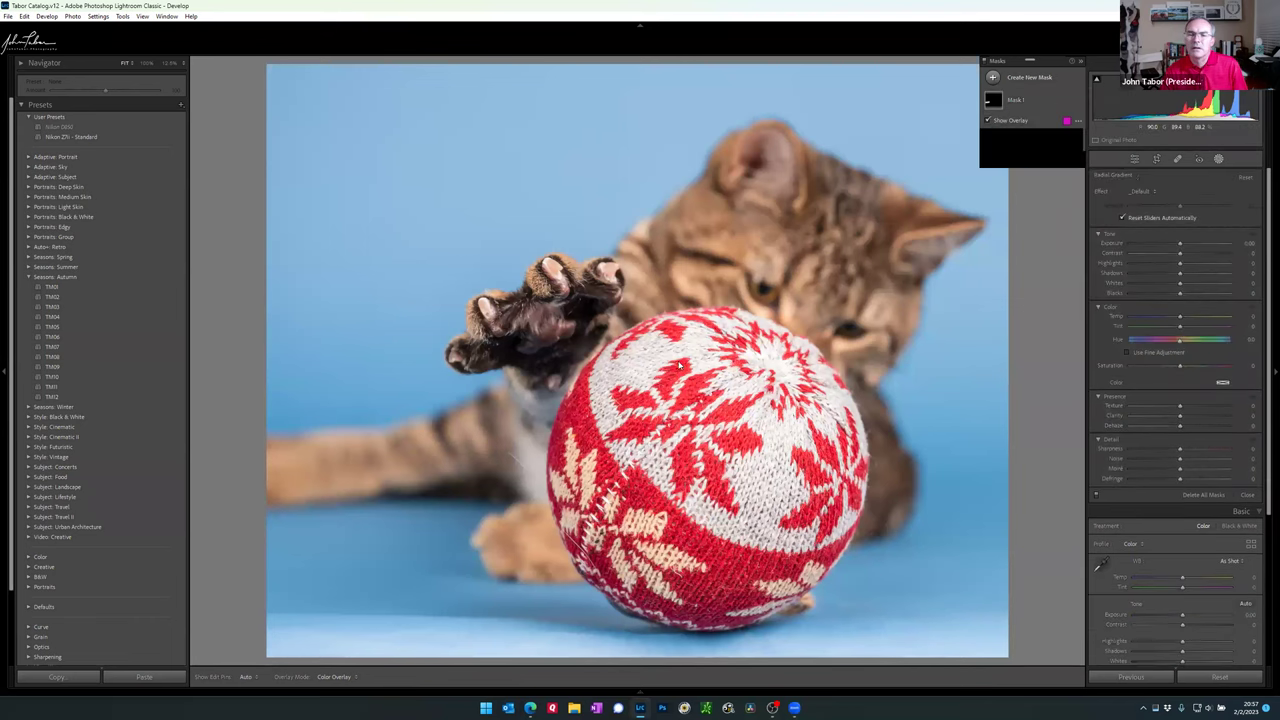
click(170, 63)
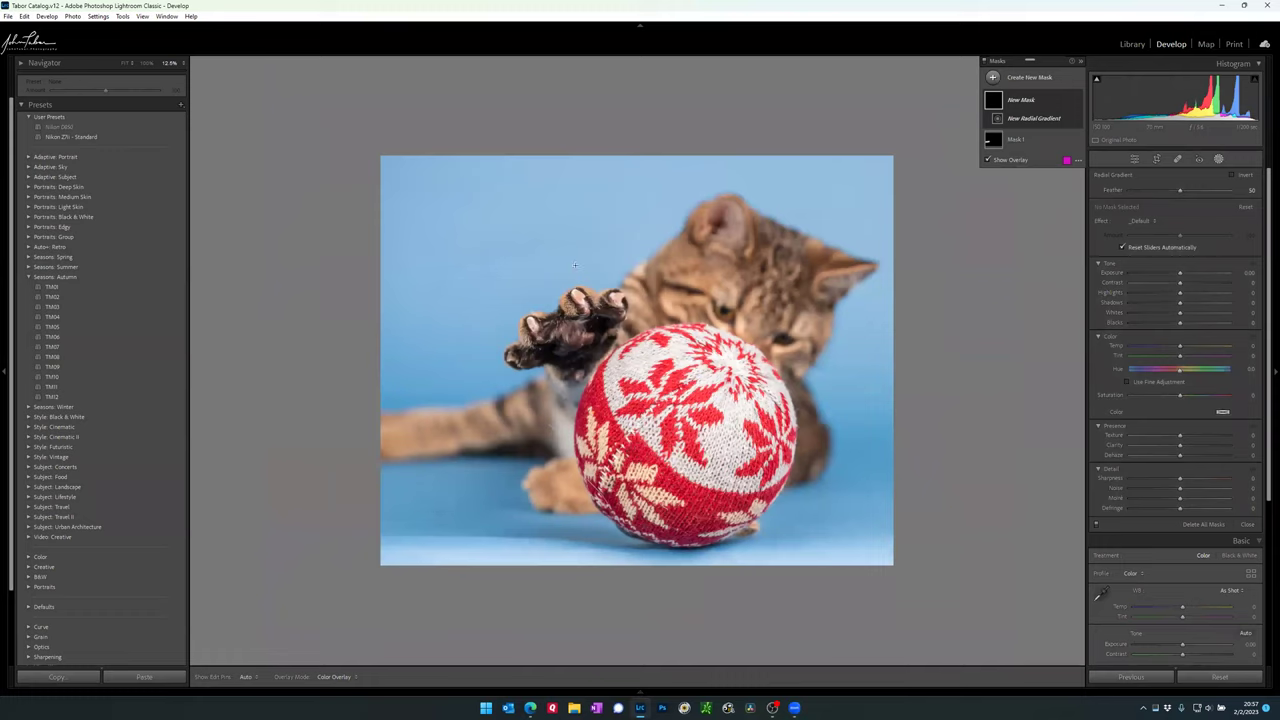
drag(667, 364, 975, 638)
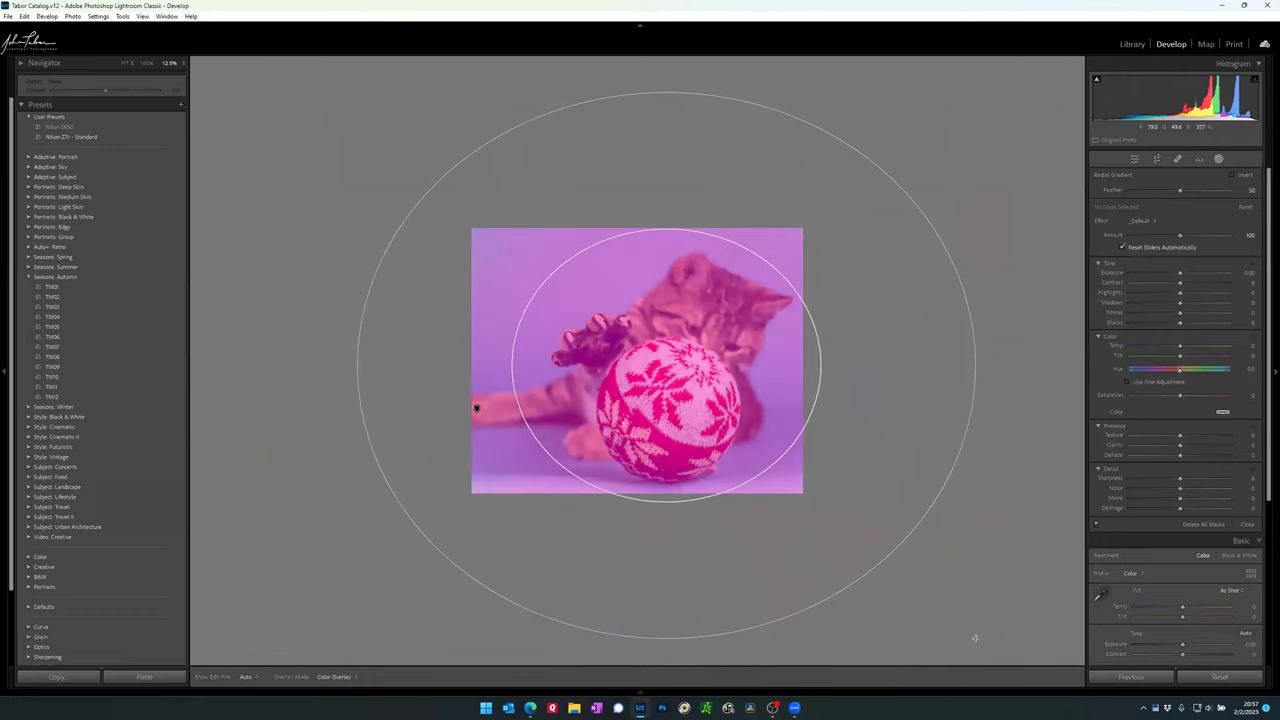
drag(666, 366, 654, 364)
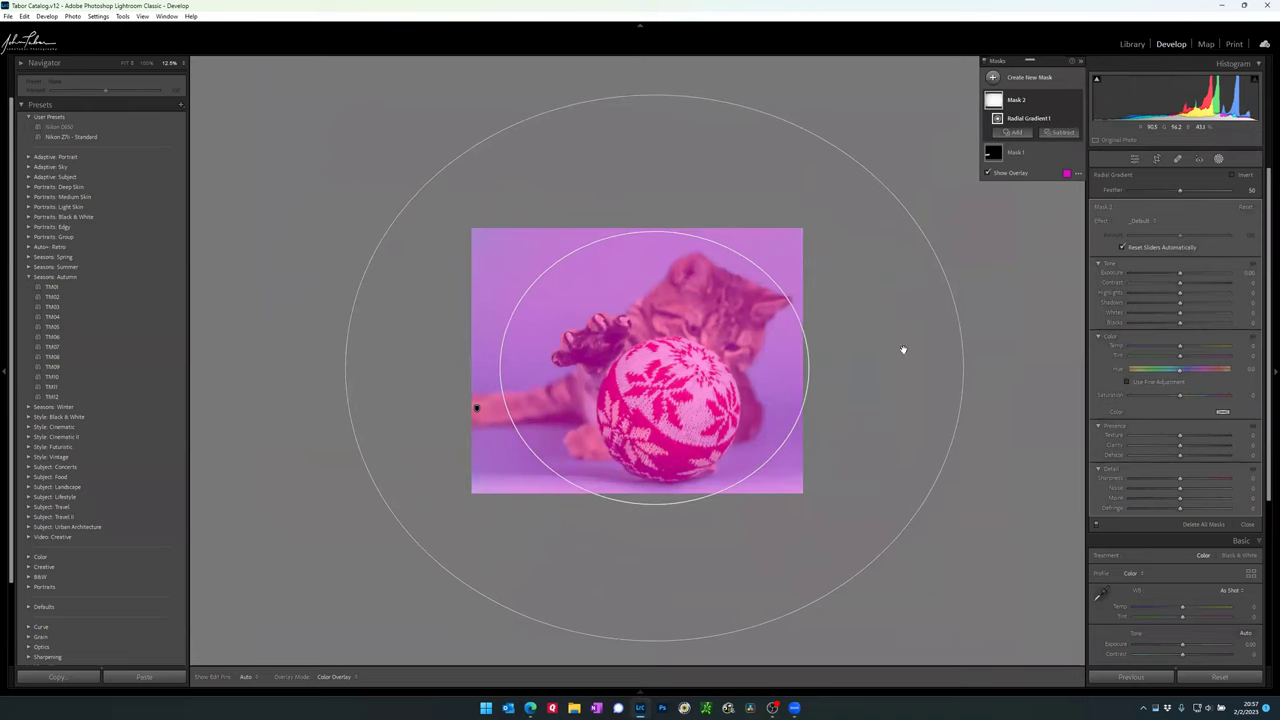
Step: Invert the kitten photo's radial gradient mask, lower its Exposure to darken the edges, and leave masking
click(1068, 101)
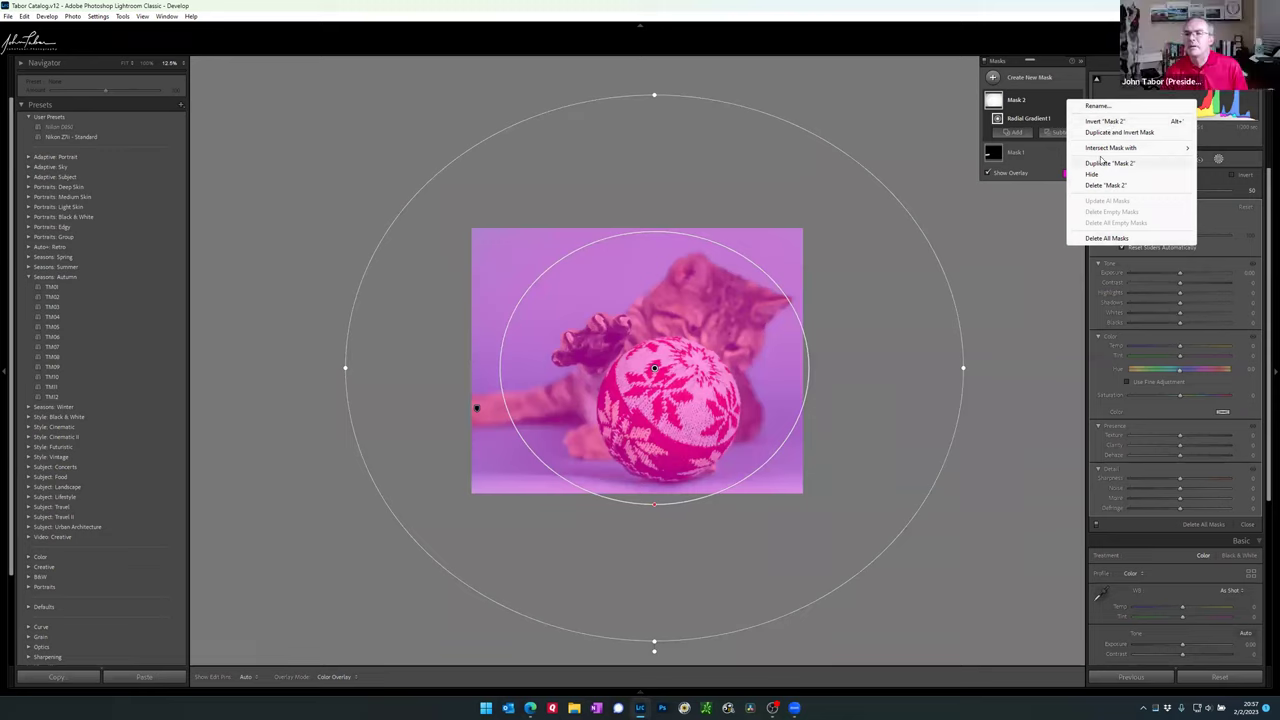
click(1105, 121)
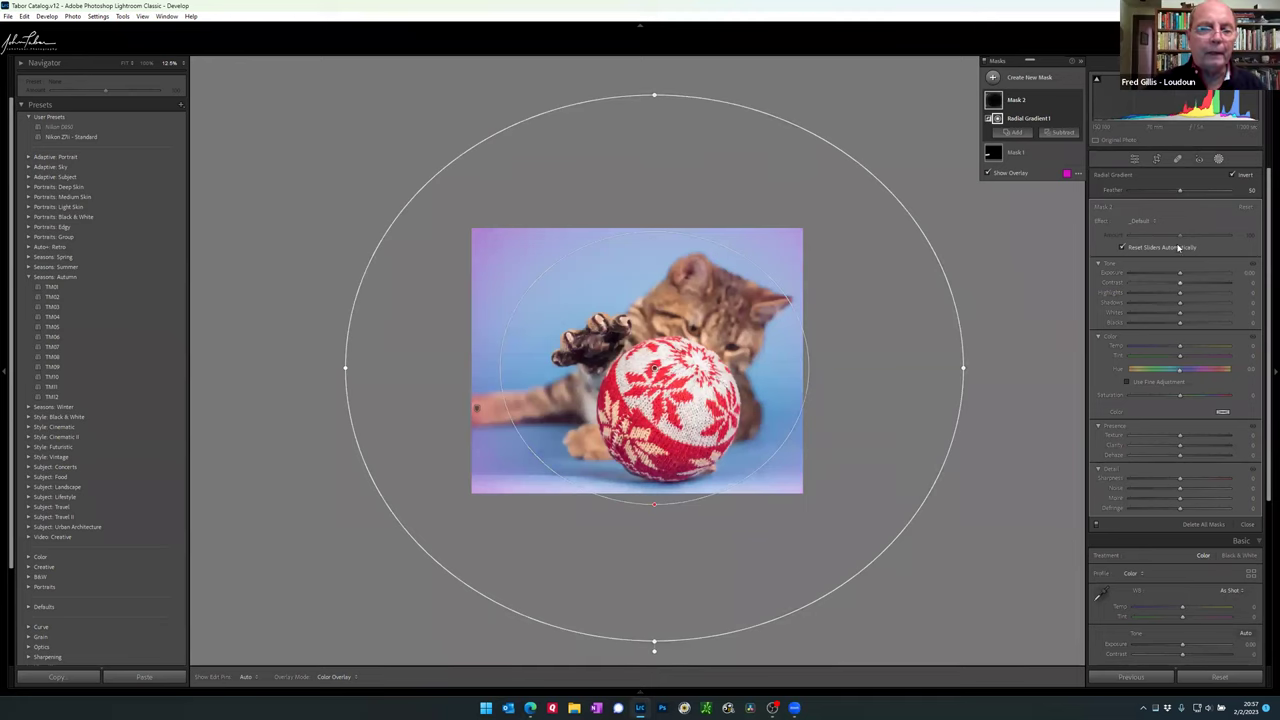
drag(978, 323, 957, 371)
drag(1181, 274, 1168, 279)
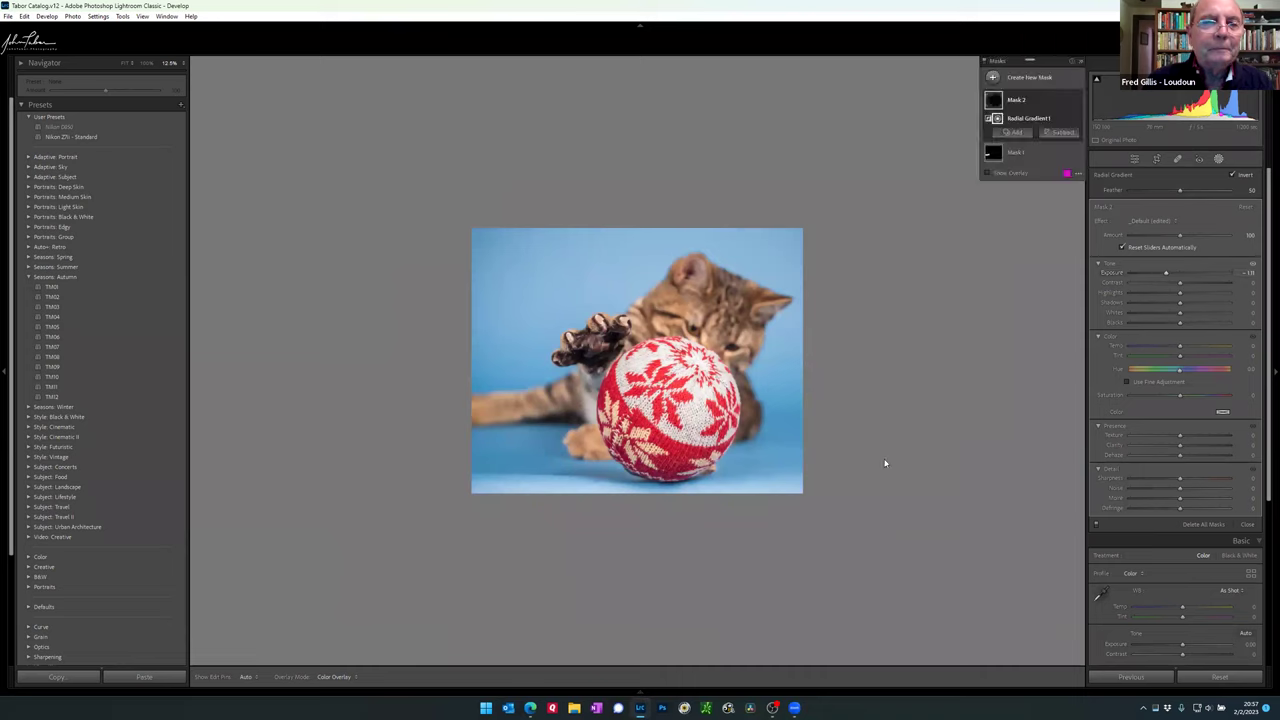
click(1134, 158)
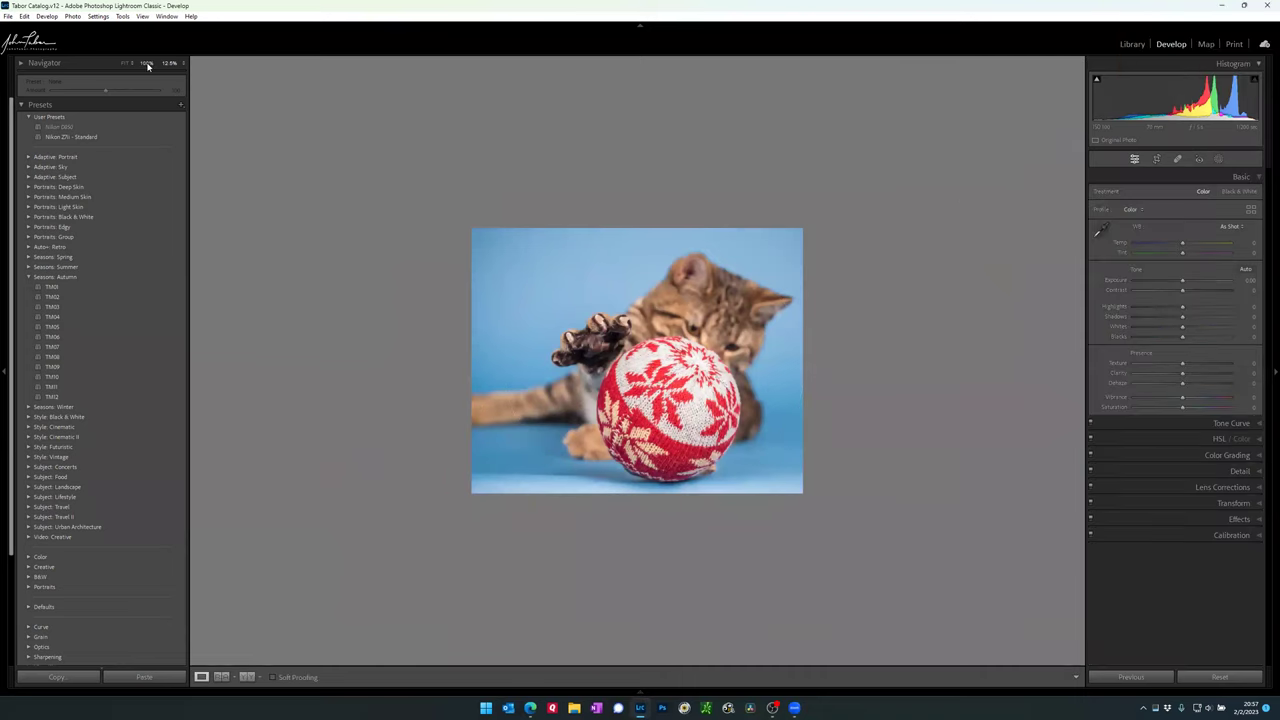
Step: At 100% view, create a brush mask with a brush size of 4 and paint over the irises of both kitten eyes
click(147, 66)
drag(934, 234, 321, 305)
click(1218, 160)
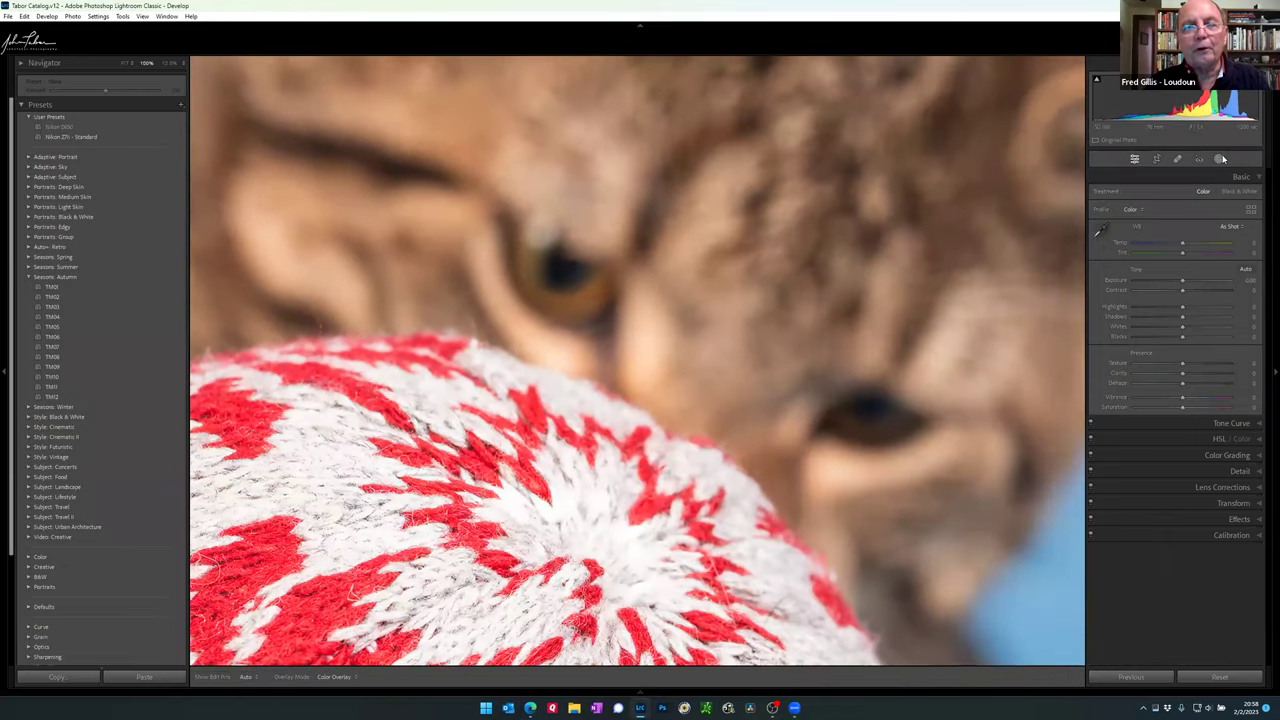
click(993, 78)
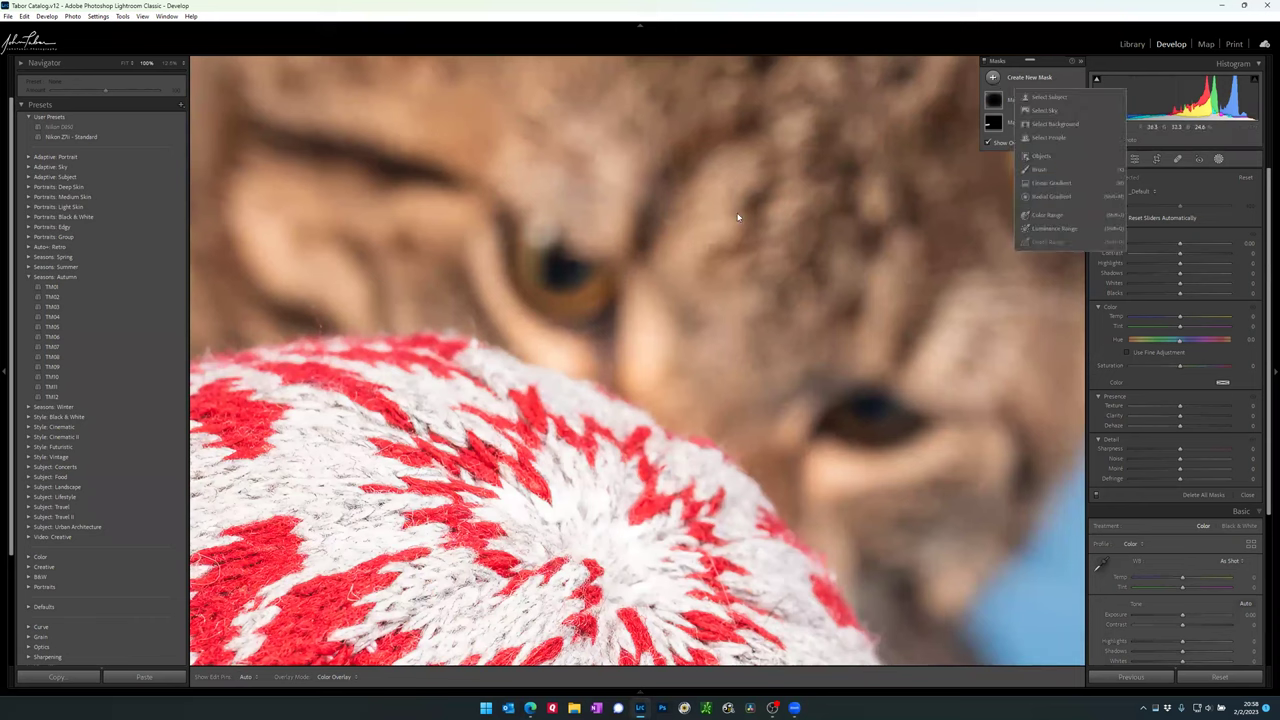
click(1039, 170)
scroll(531, 251, down, 7)
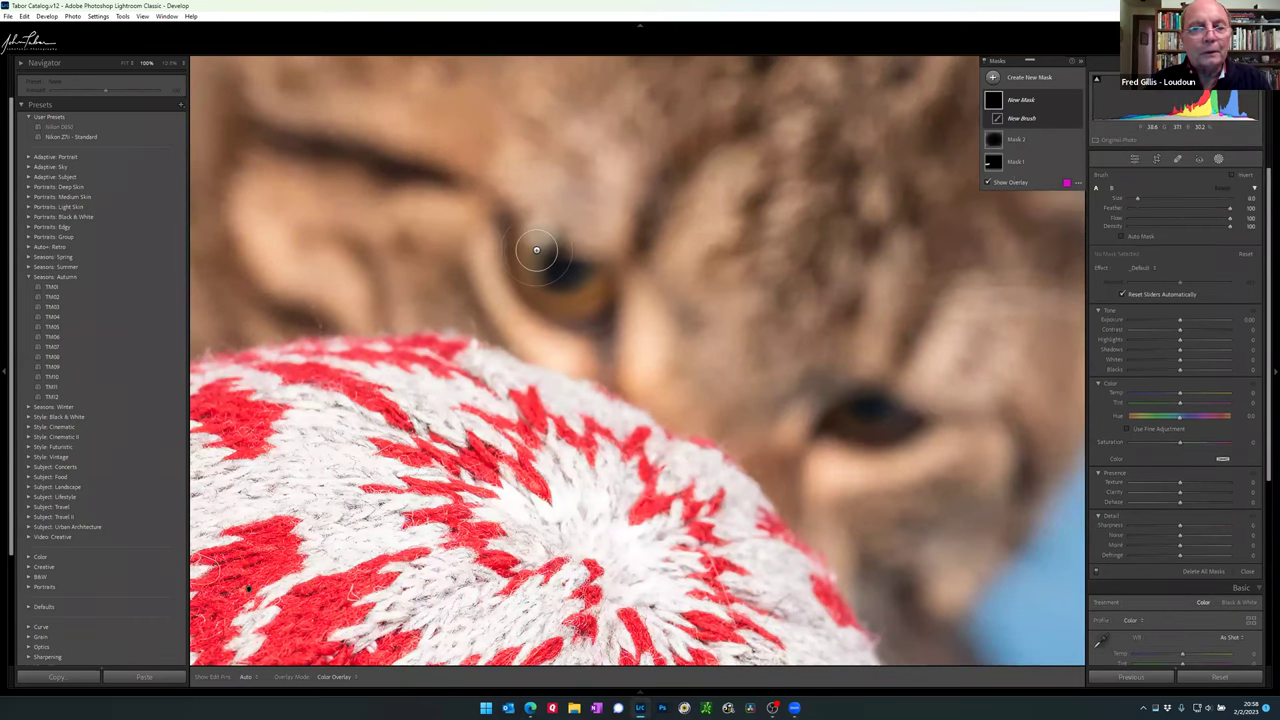
scroll(531, 251, down, 1)
mouse_move(531, 251)
mouse_down()
mouse_move(552, 304)
mouse_move(606, 292)
mouse_up()
drag(840, 418, 900, 422)
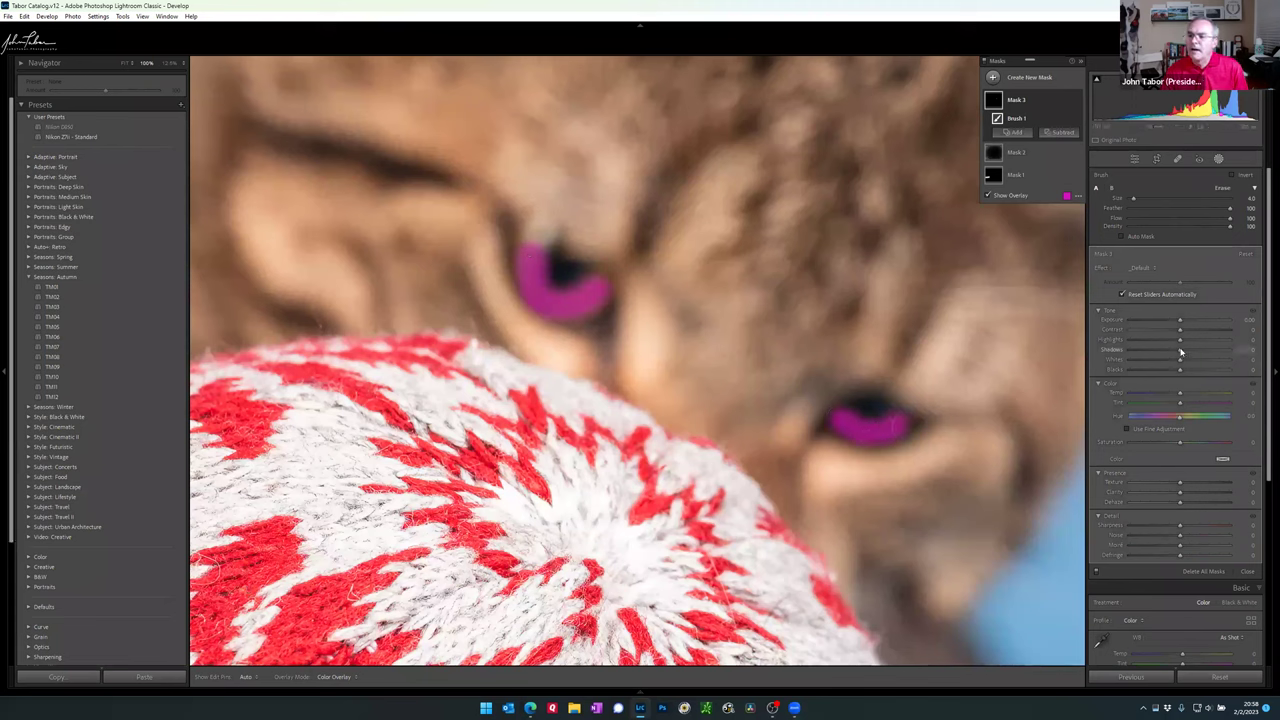
Step: Set the eye mask's Whites to 100 and Exposure to 0.50, and compare the whole kitten photo with and without it
drag(1180, 360, 1255, 352)
drag(1181, 321, 1187, 324)
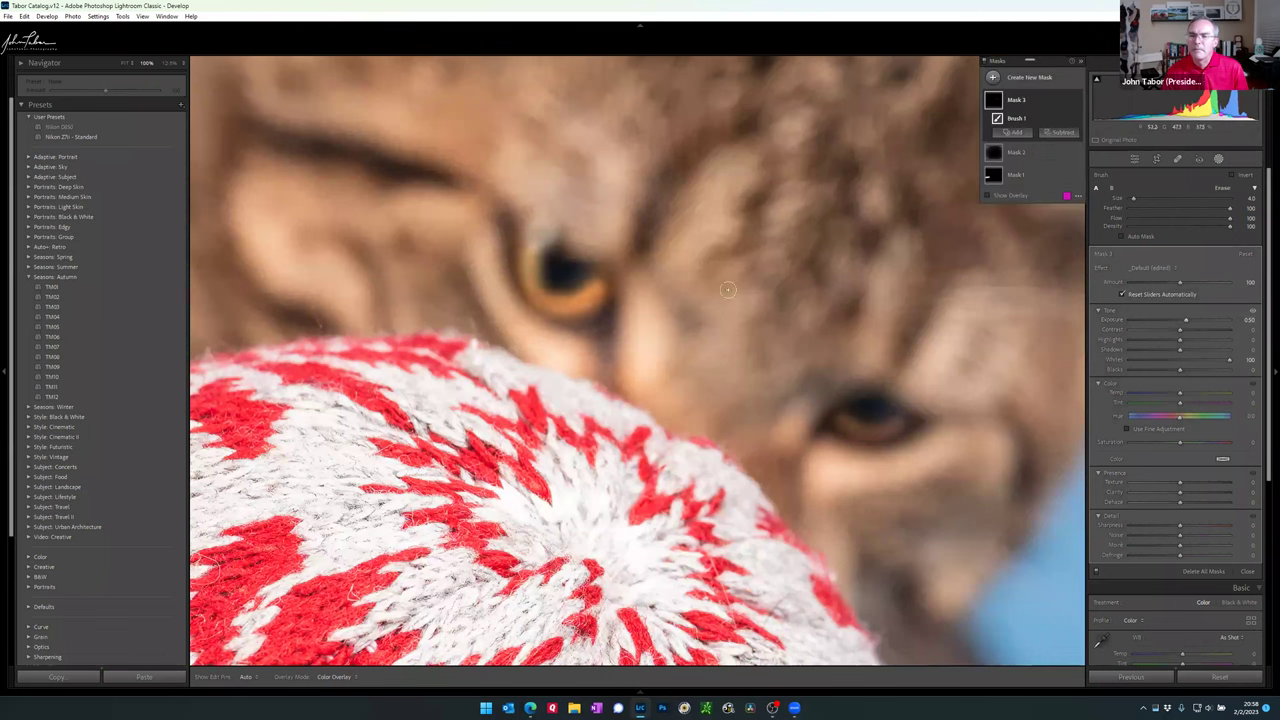
click(126, 63)
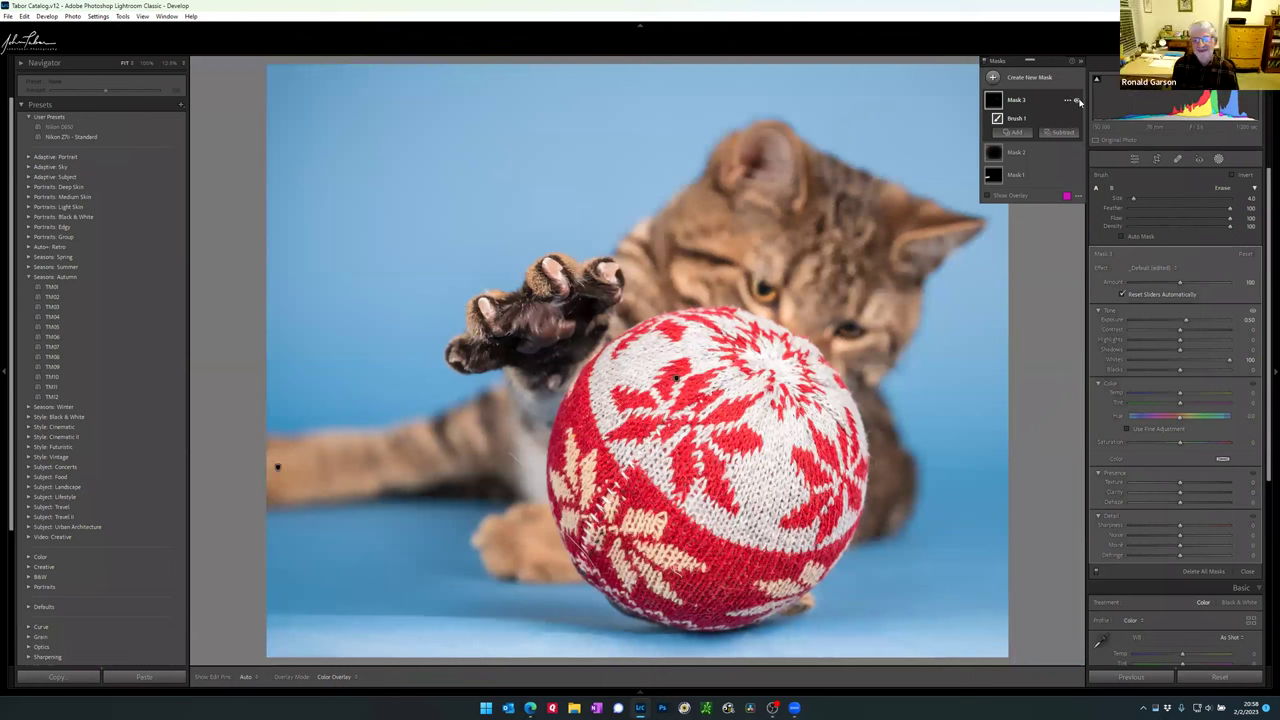
click(1078, 101)
click(1078, 101)
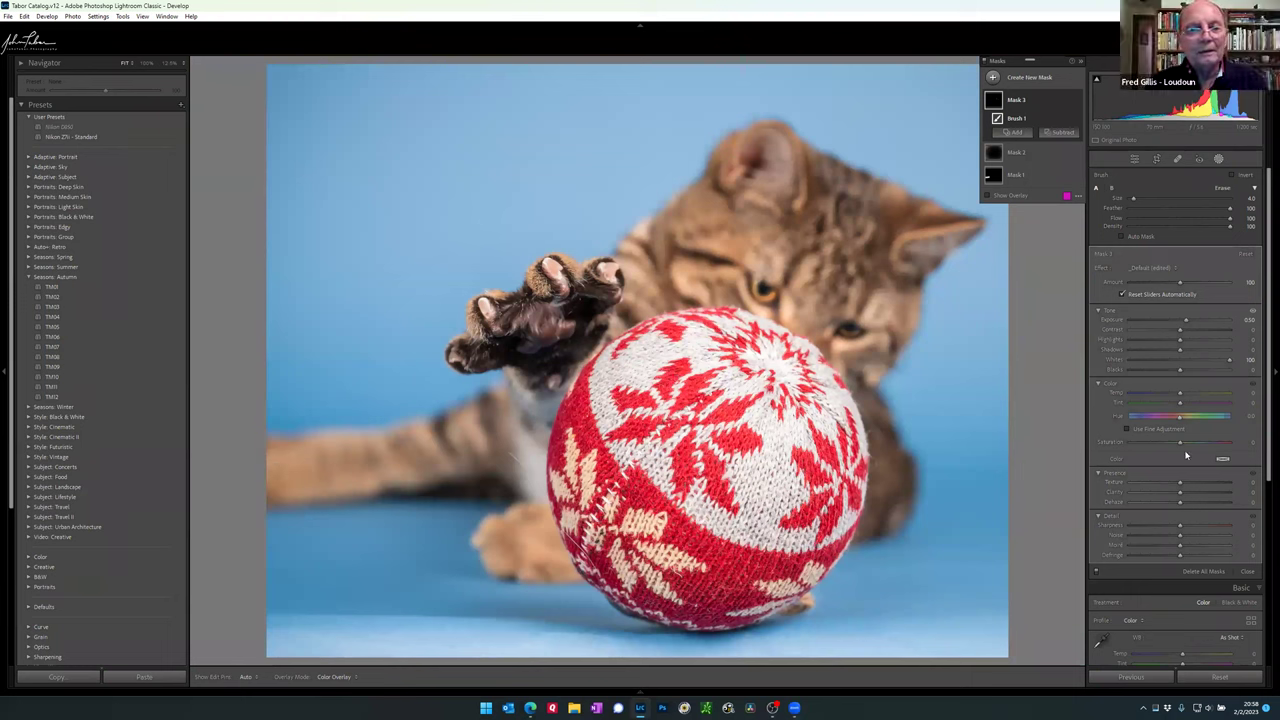
key(shift+w)
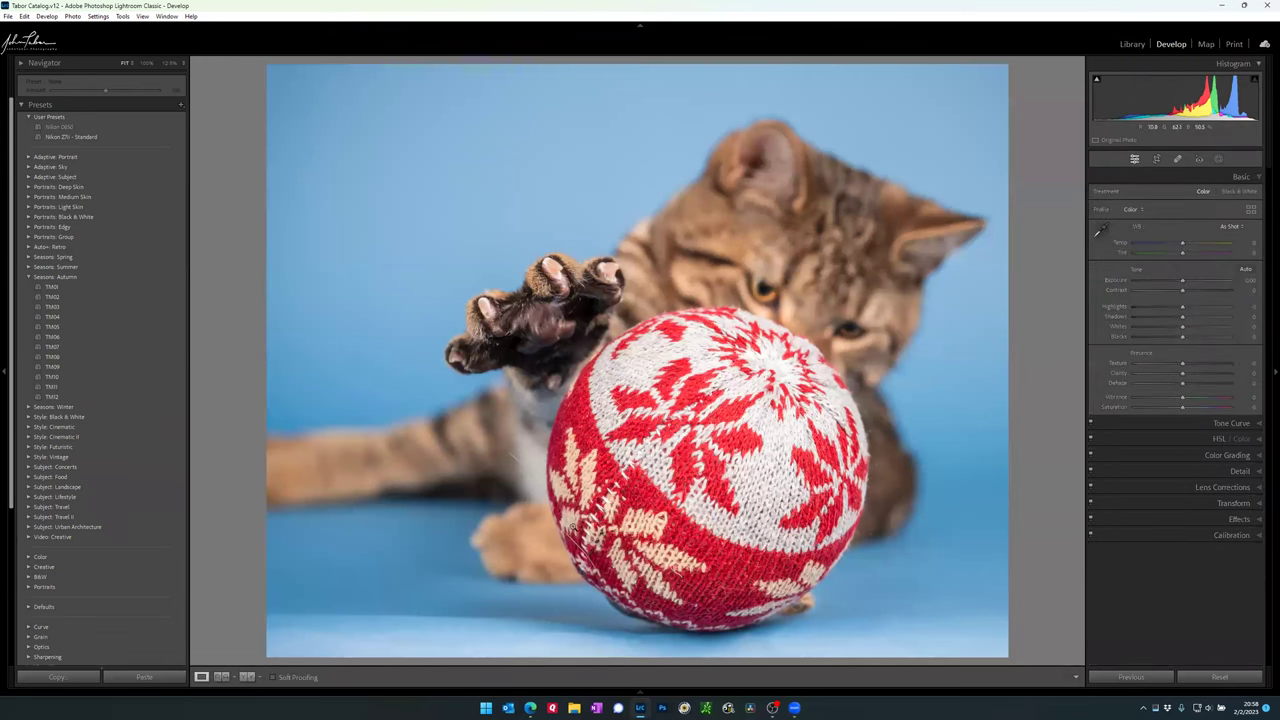
Step: At 100% view, remove the stray white hair on the kitten's chest beside the ball, using the Remove tool at size 29
click(510, 464)
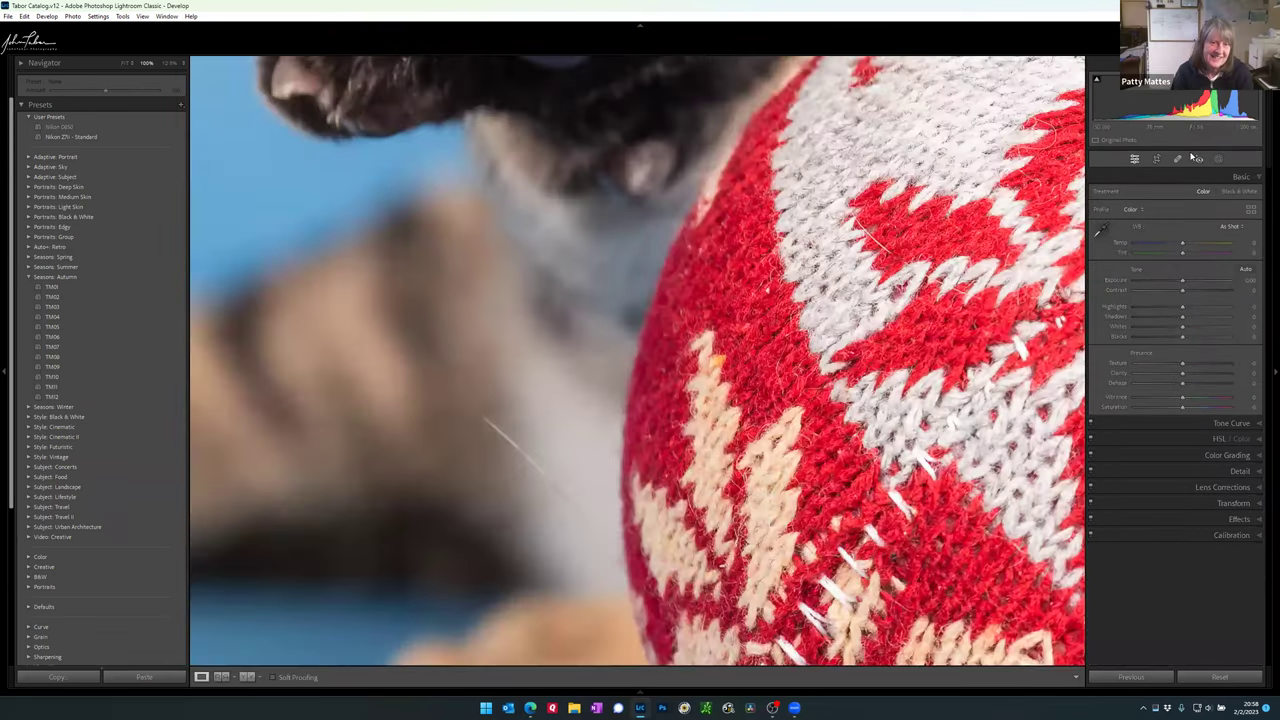
click(1177, 161)
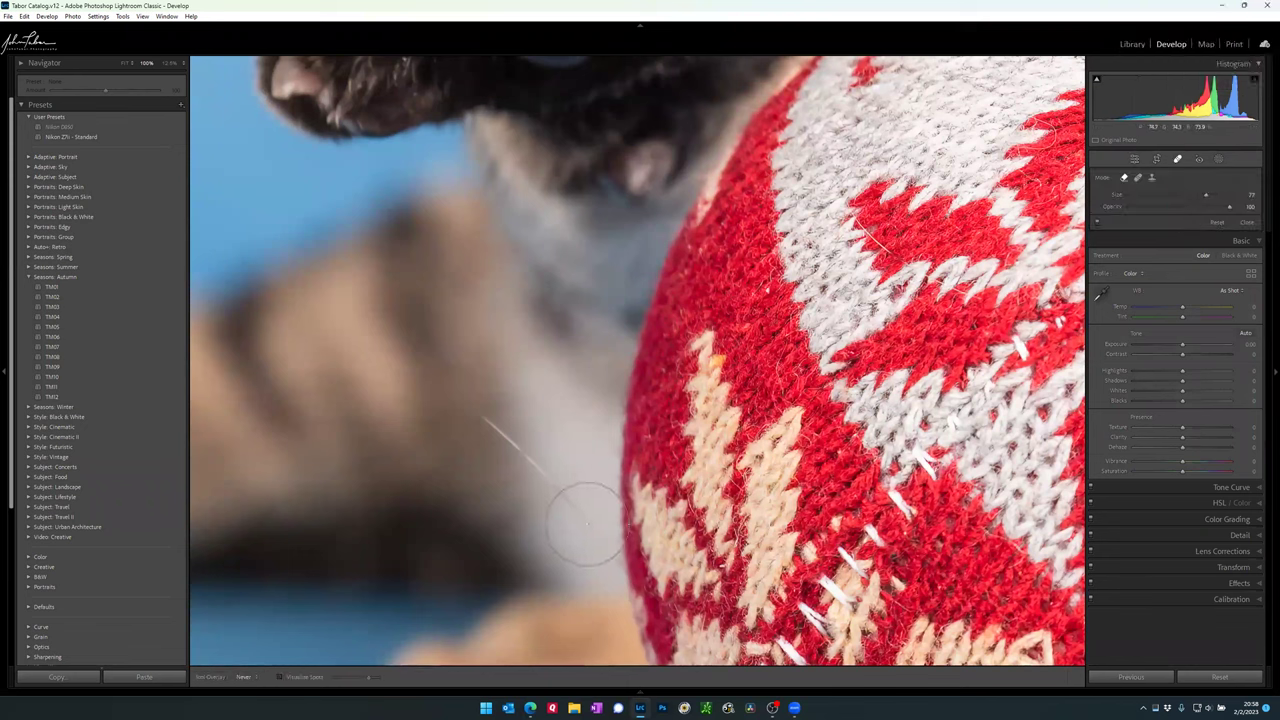
scroll(588, 517, down, 10)
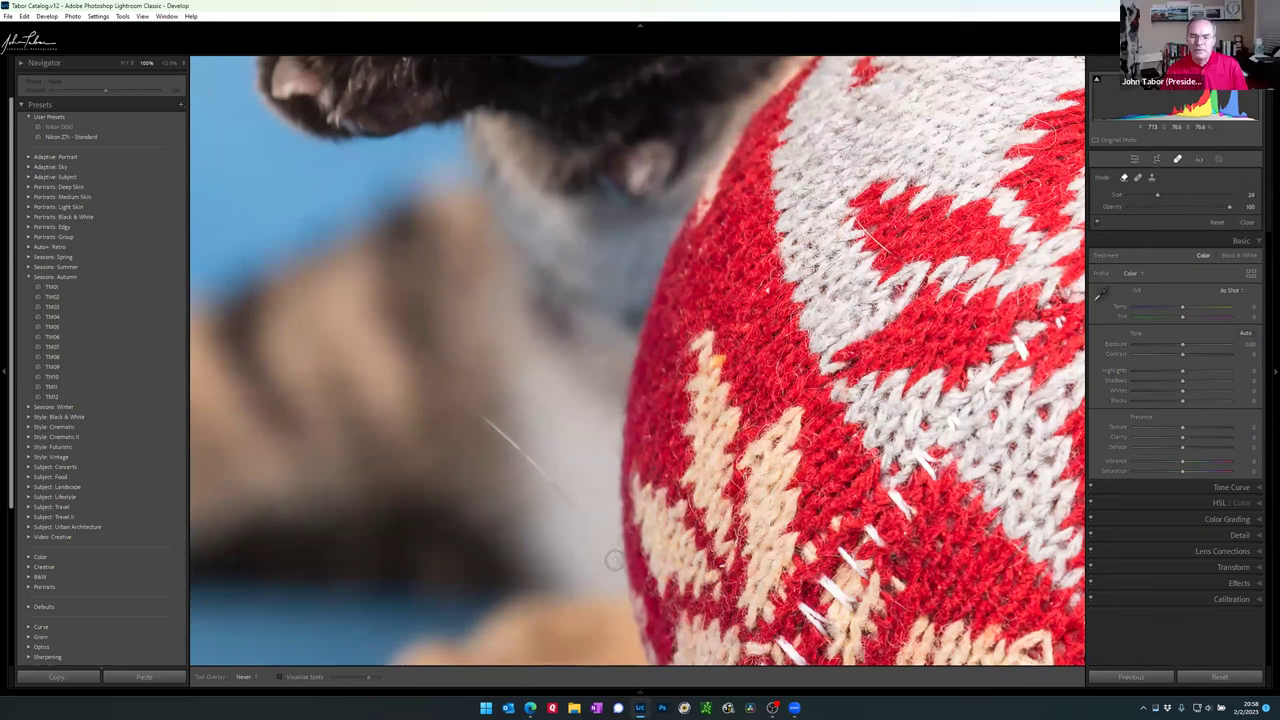
click(481, 420)
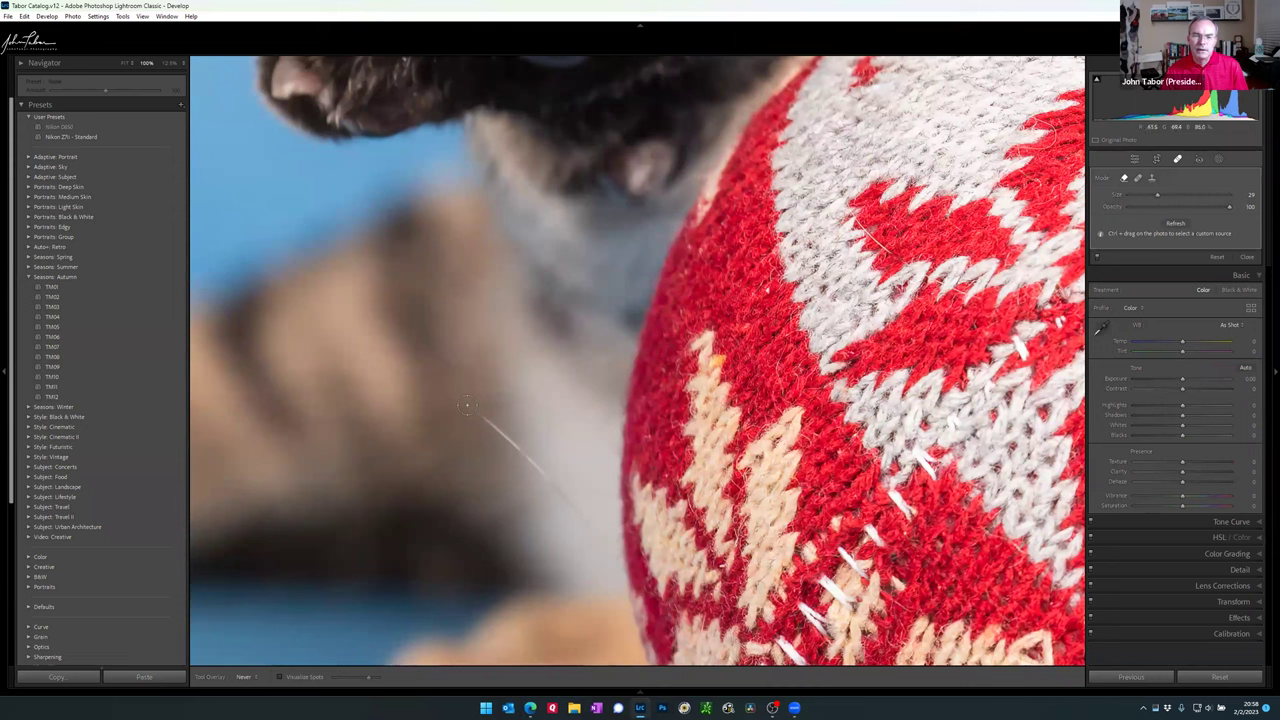
drag(506, 433, 563, 486)
click(565, 492)
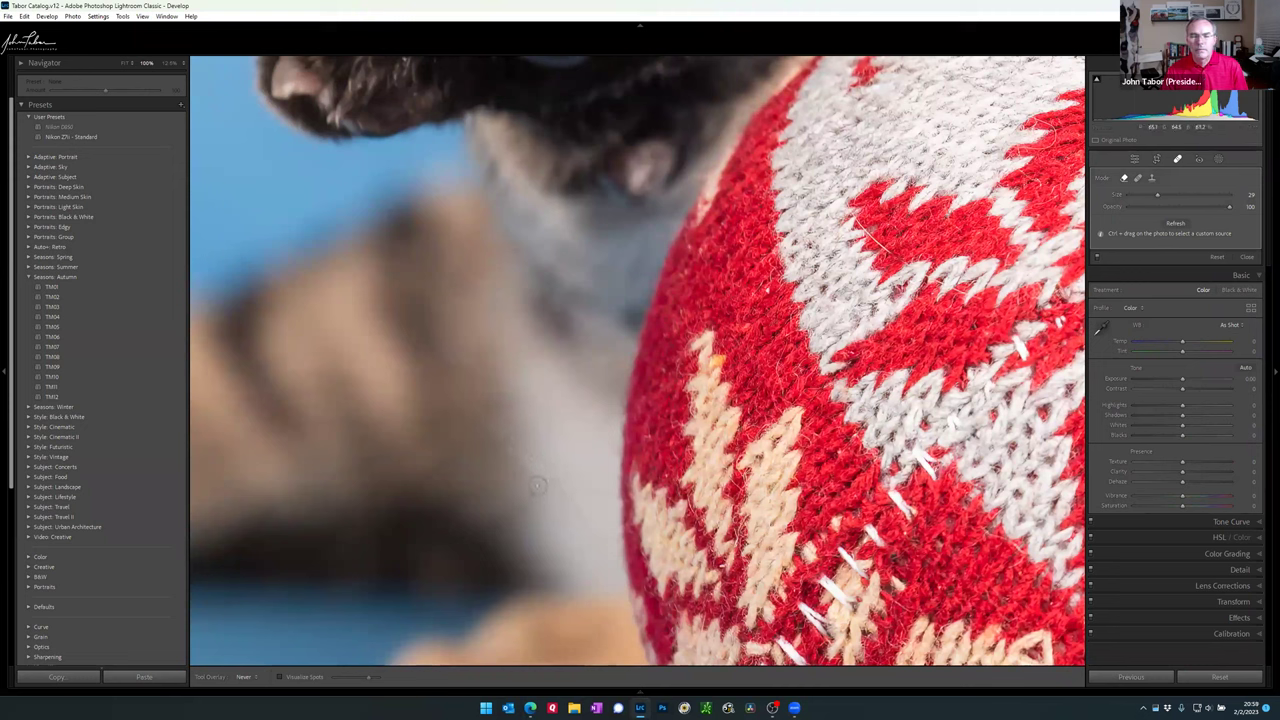
drag(532, 470, 480, 412)
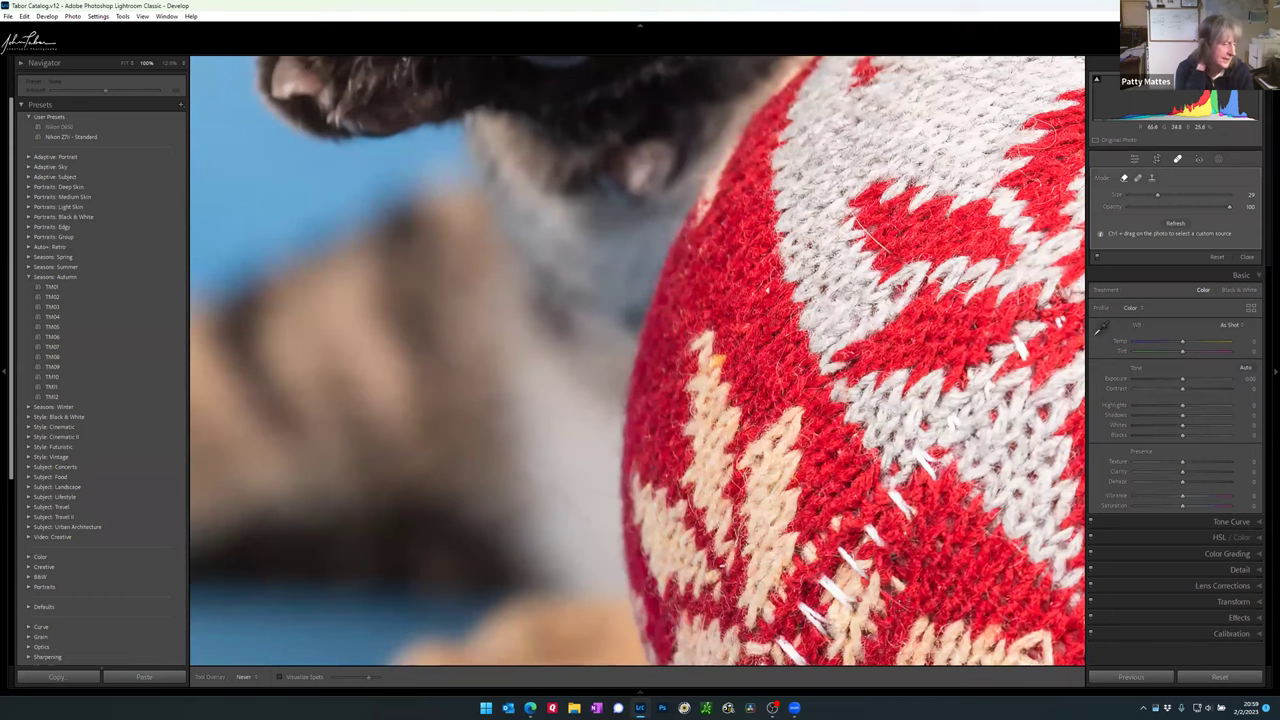
Step: Remove the small flaw at the ball's edge below the kitten's brown haunch, refresh the fill and check the whole photo
scroll(637, 362, down, 10)
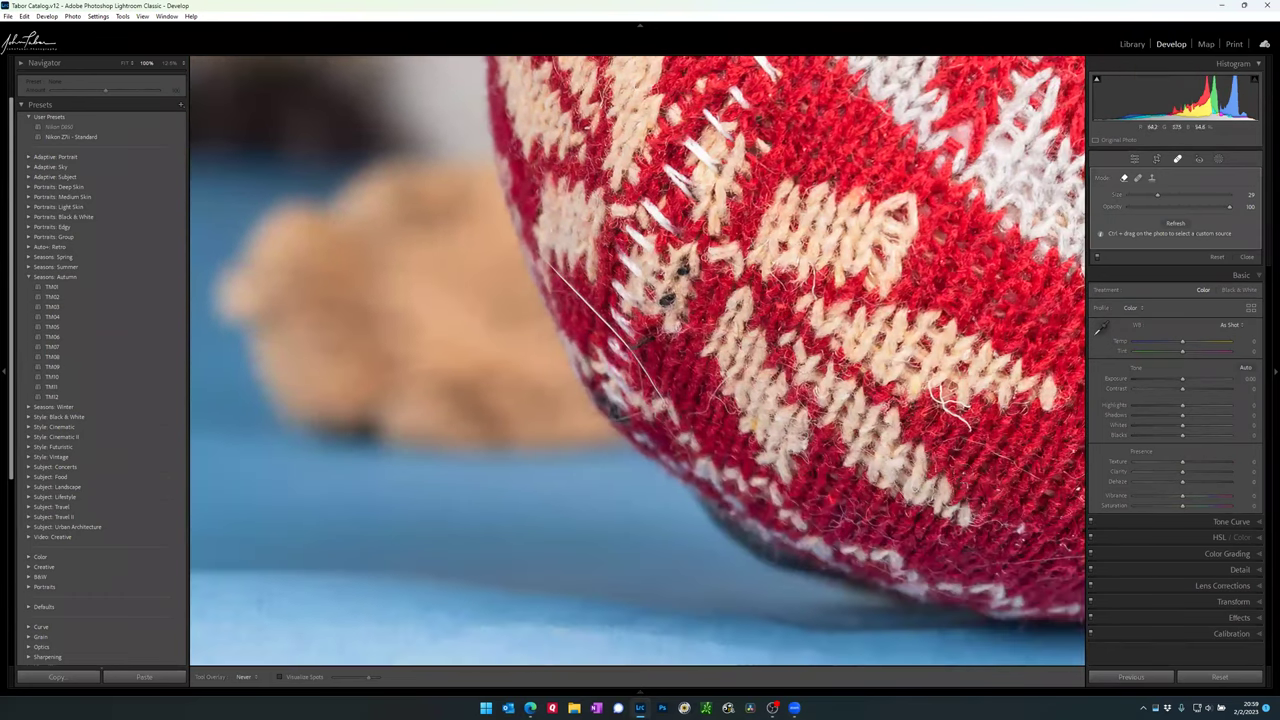
scroll(656, 305, down, 10)
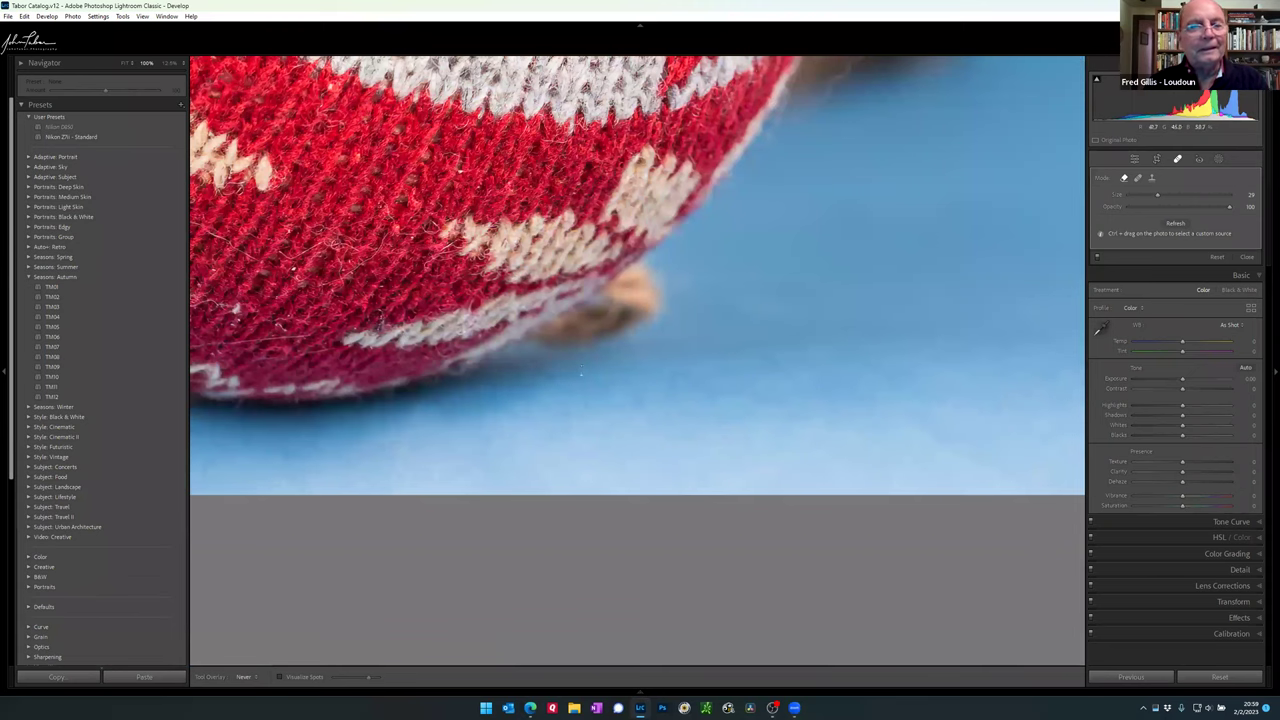
drag(500, 359, 261, 647)
drag(538, 412, 620, 333)
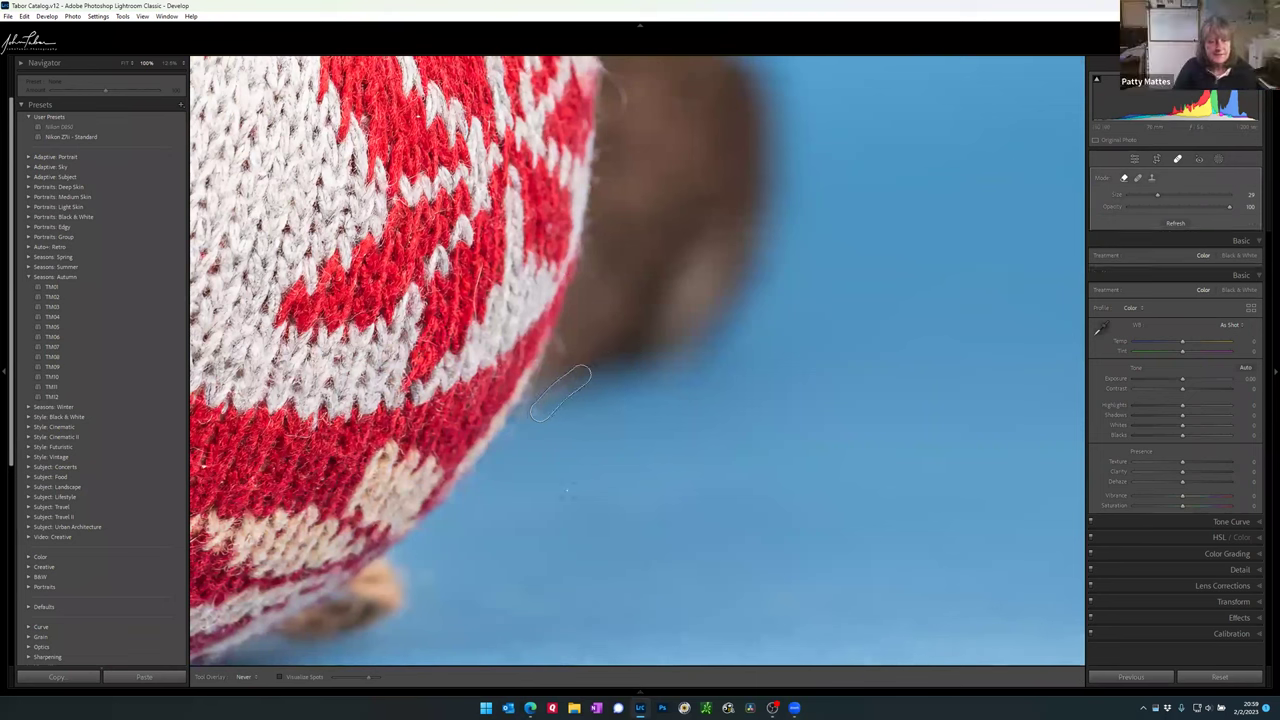
click(1176, 225)
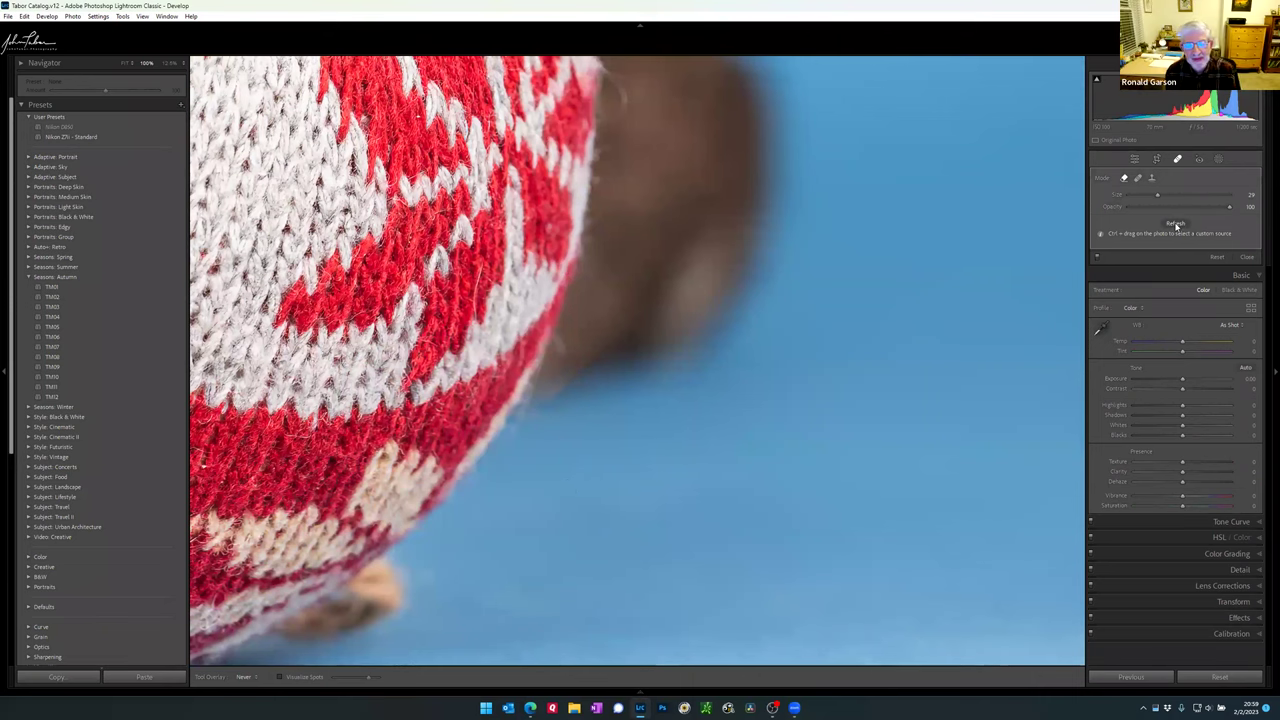
click(755, 345)
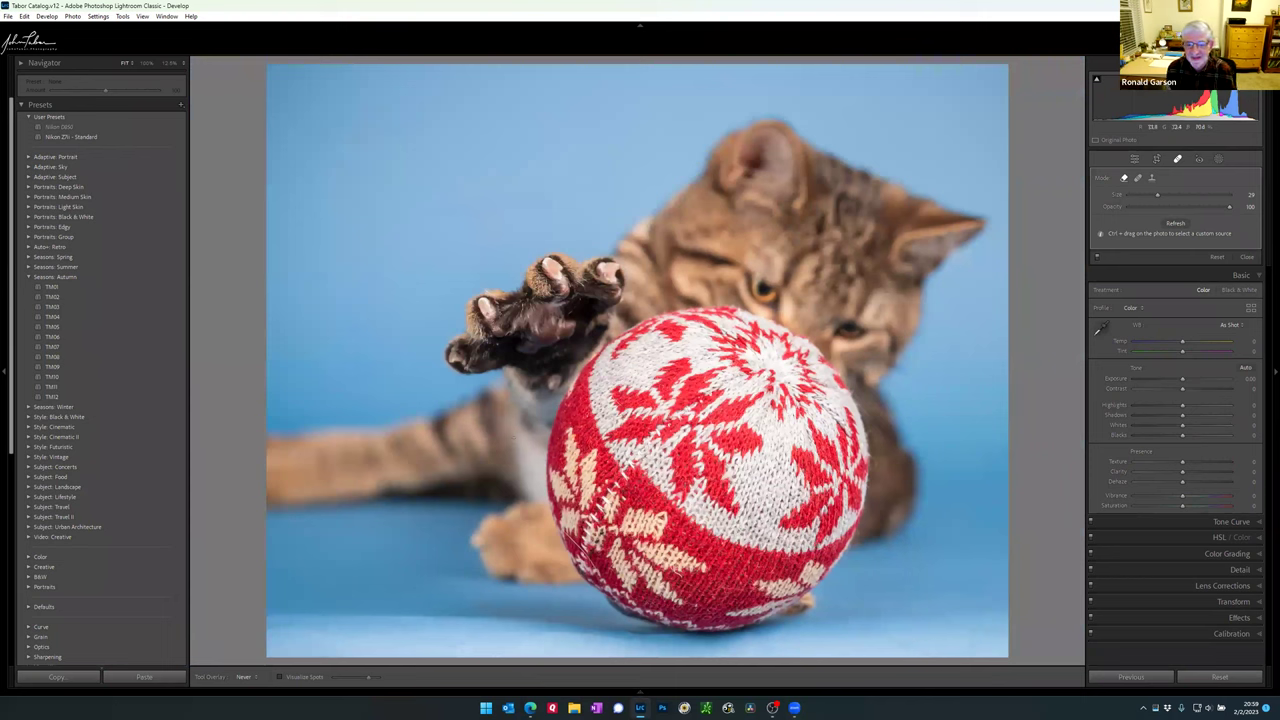
Step: Show the photo information overlay and open Image 13, the mug and cookies photo, in loupe view from the grid
key(i)
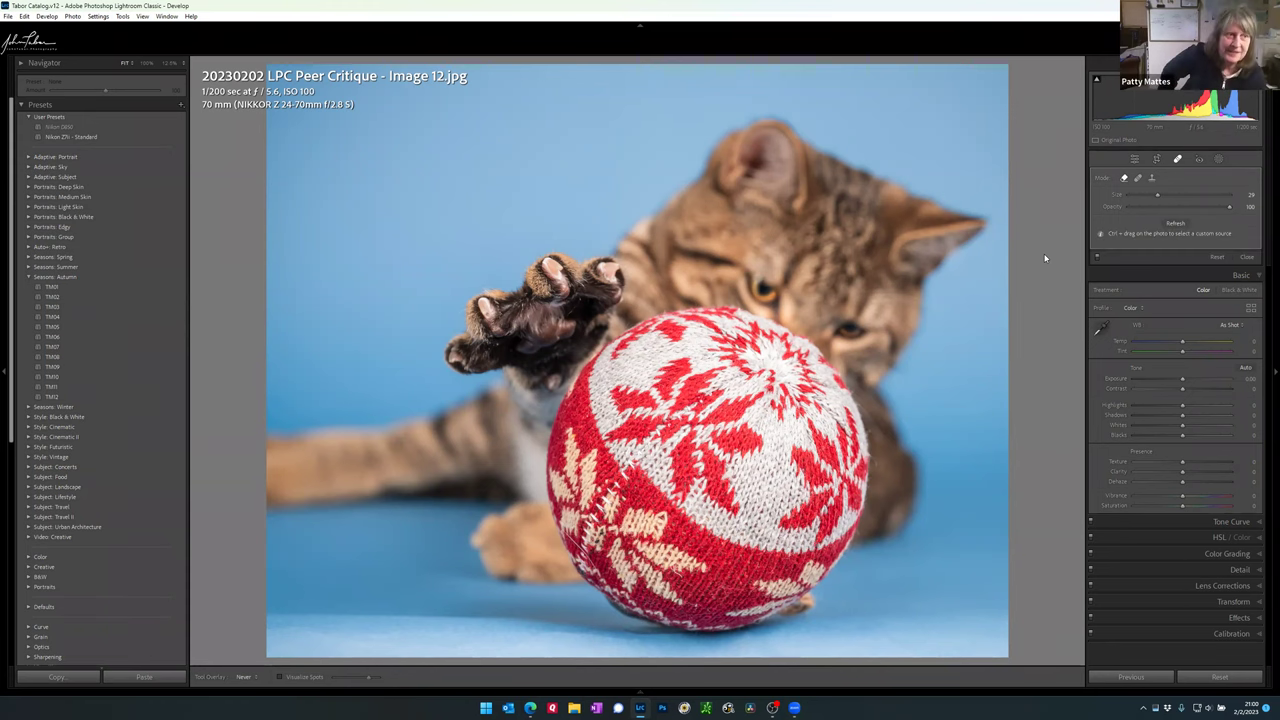
key(g)
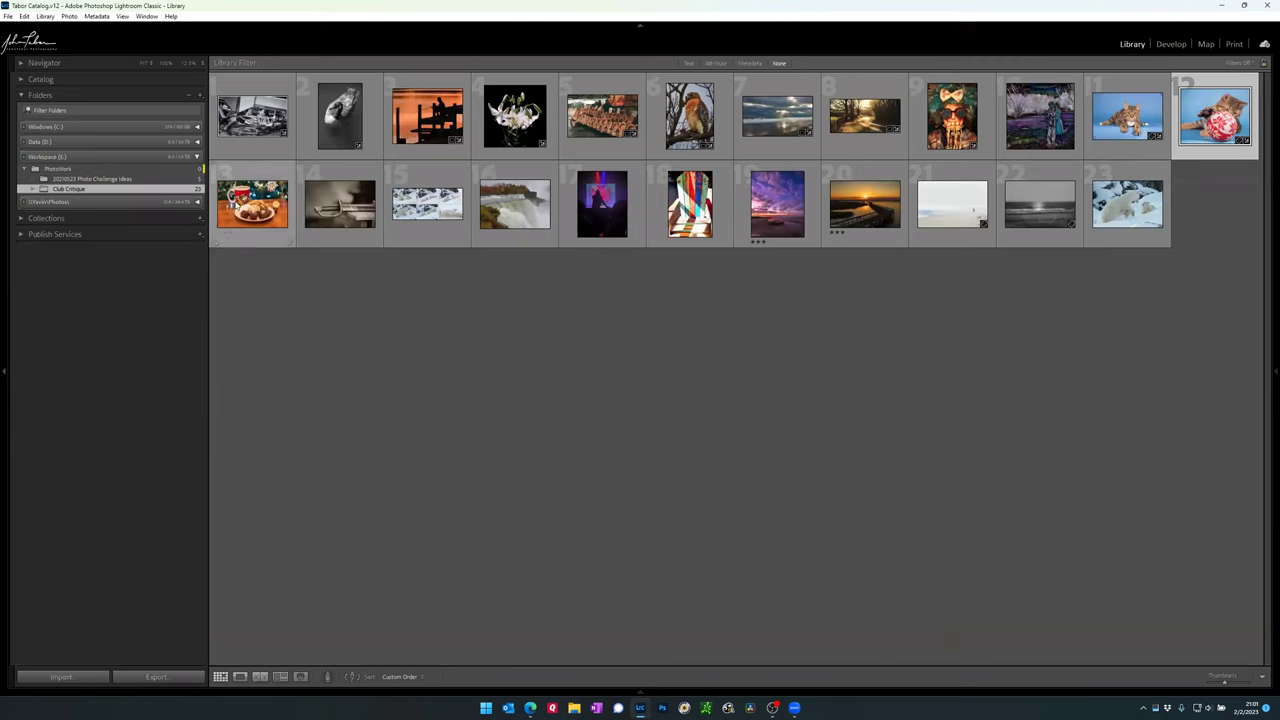
double_click(250, 204)
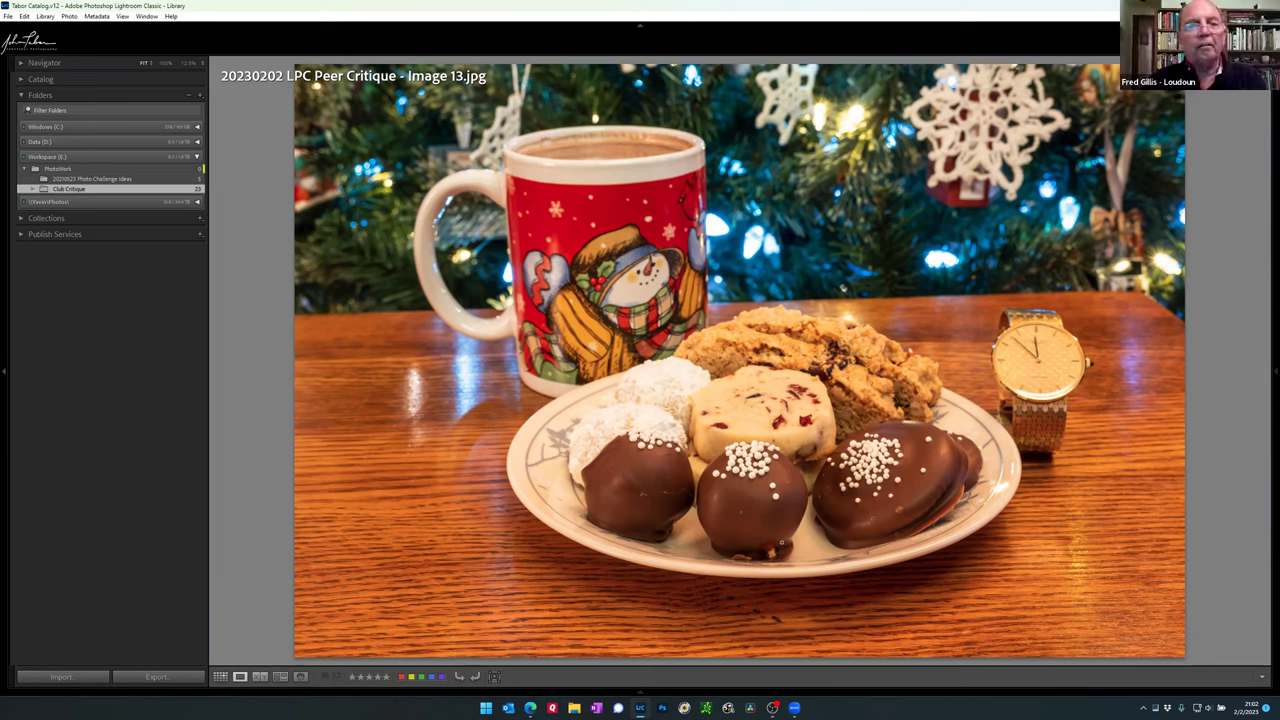
key(g)
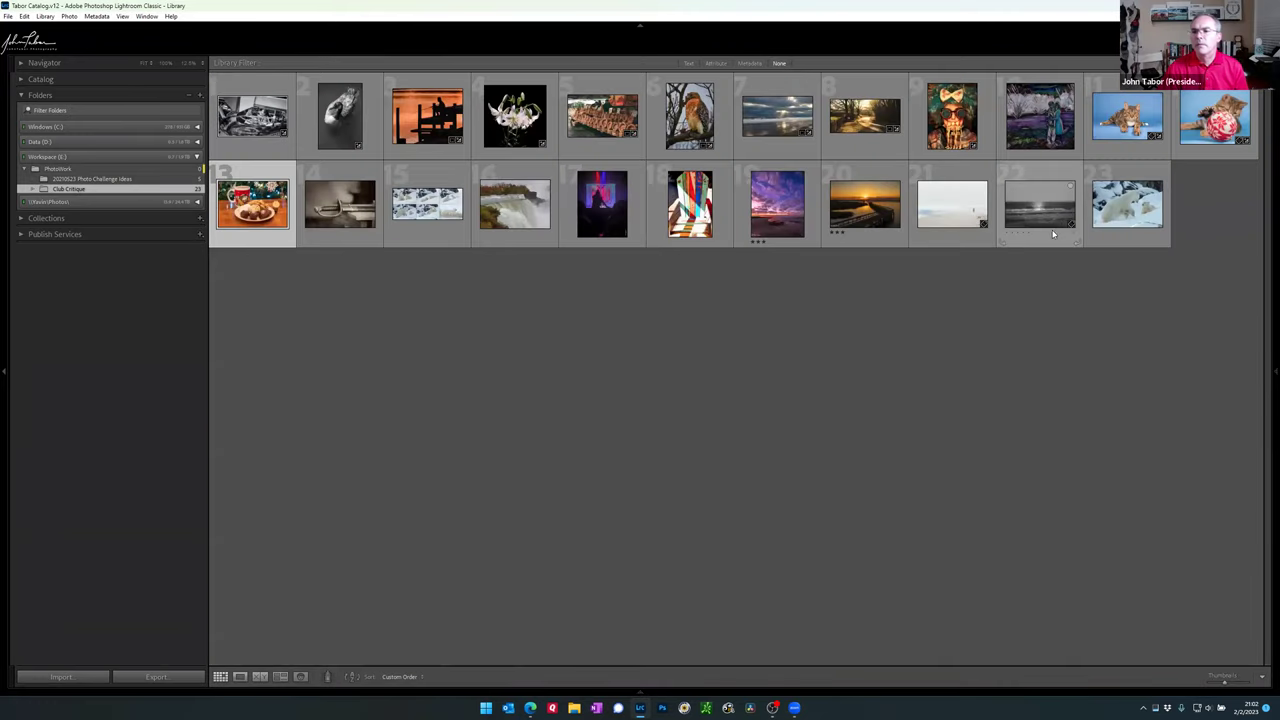
mouse_move(1110, 212)
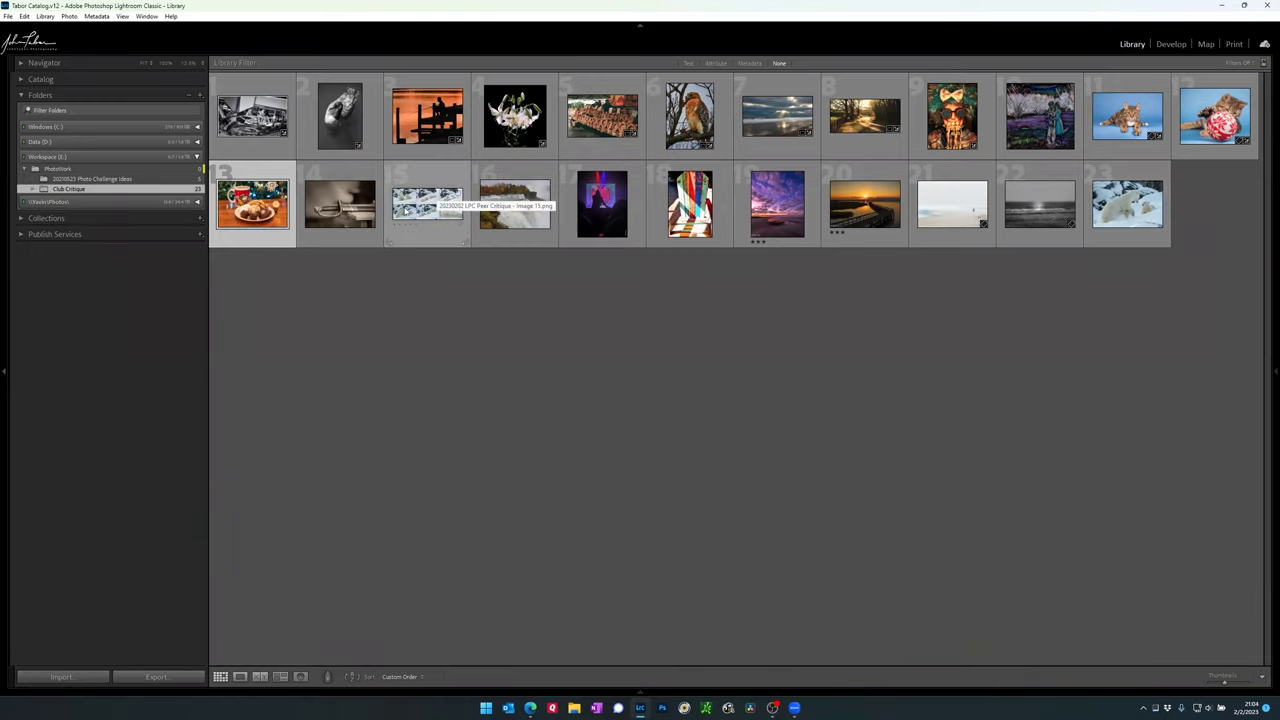
double_click(252, 205)
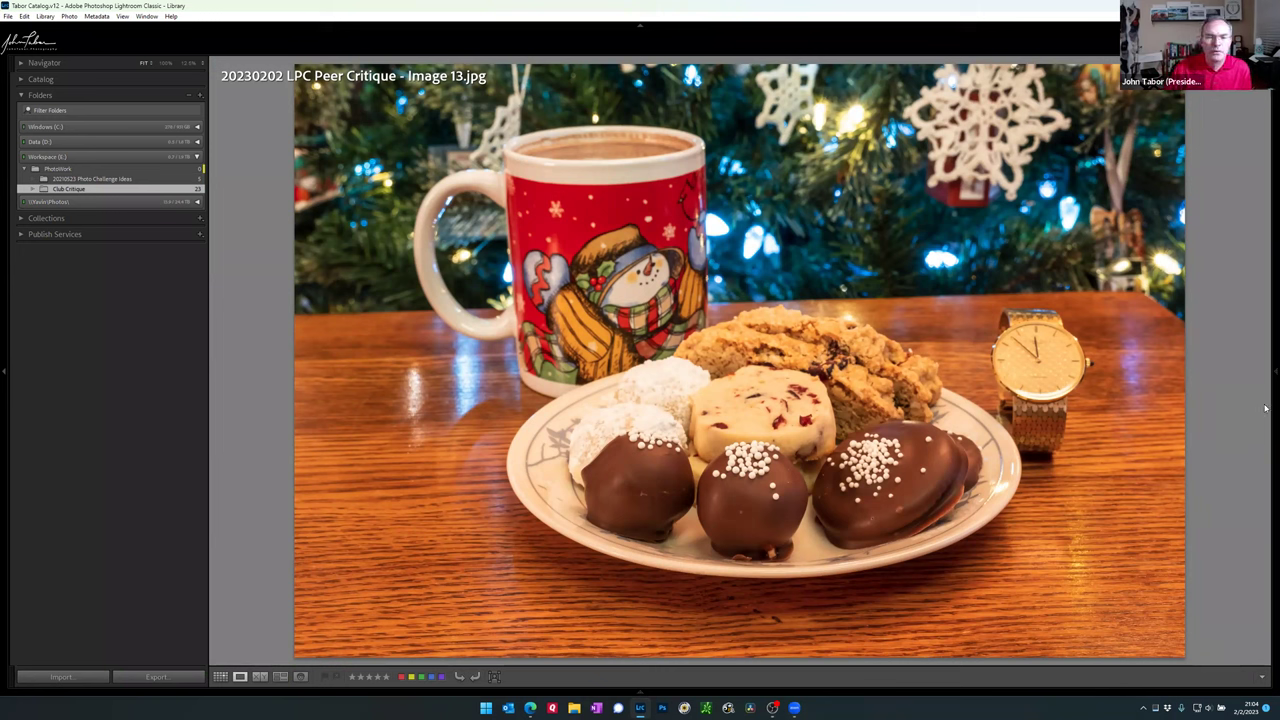
mouse_move(1268, 408)
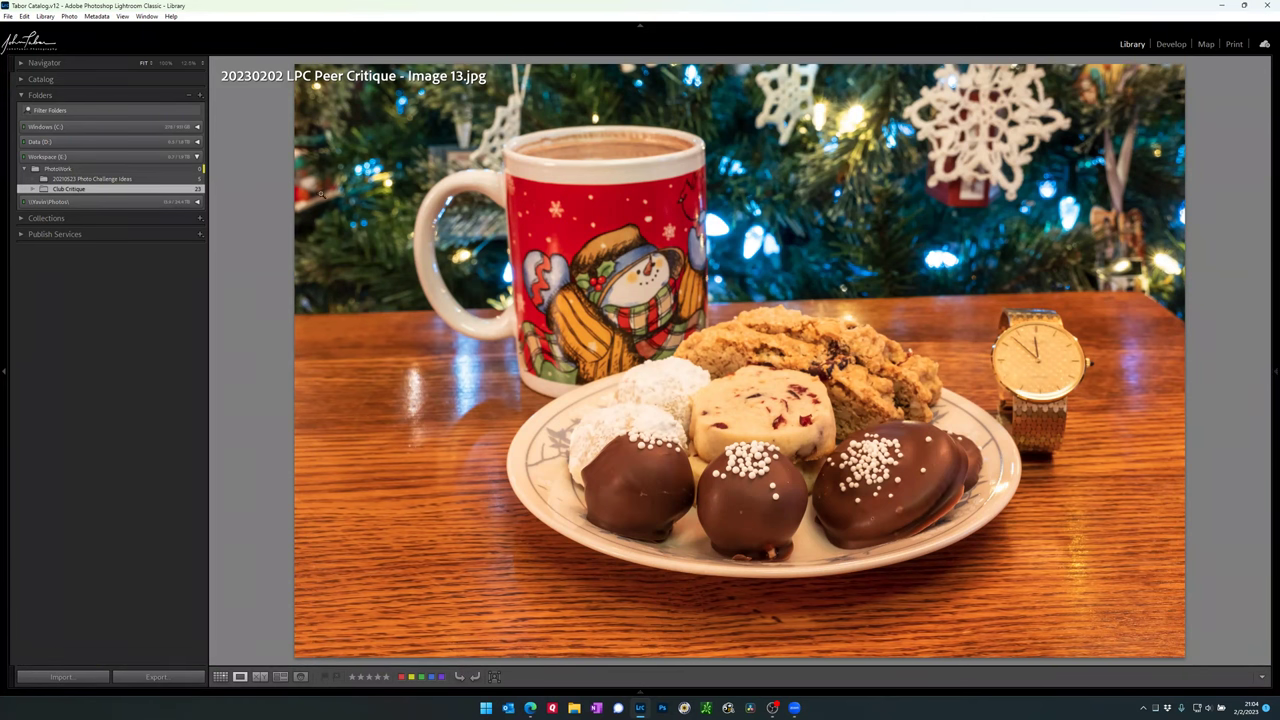
Step: In Develop, try levelling the table with two Guided Upright lines, along its back edge and the foreground wood, and undo the second line
click(1171, 44)
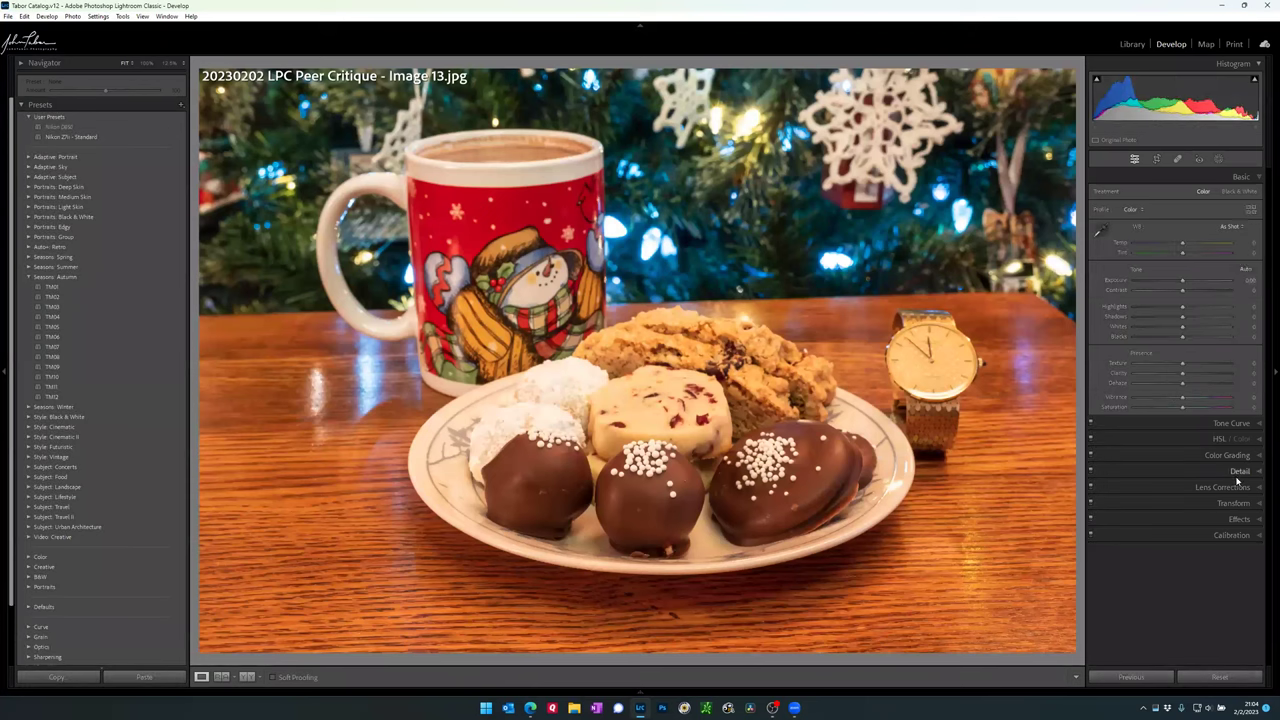
click(1221, 505)
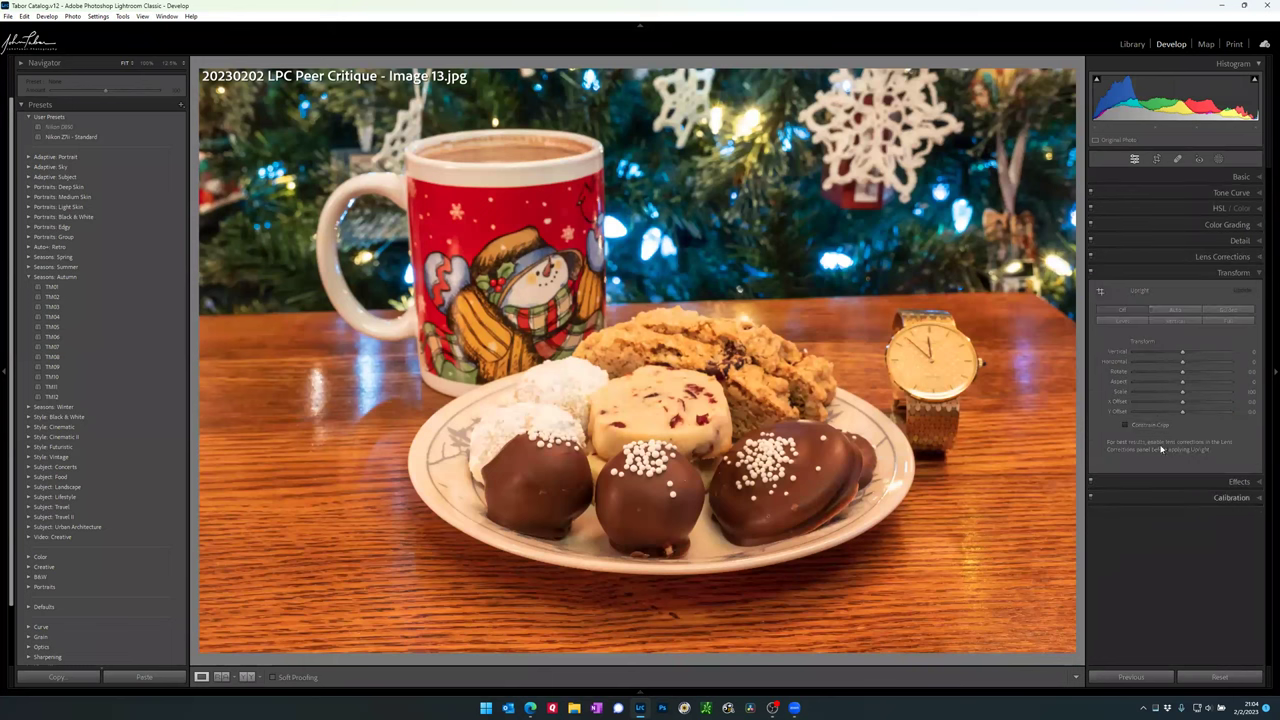
click(1102, 291)
drag(212, 316, 1018, 291)
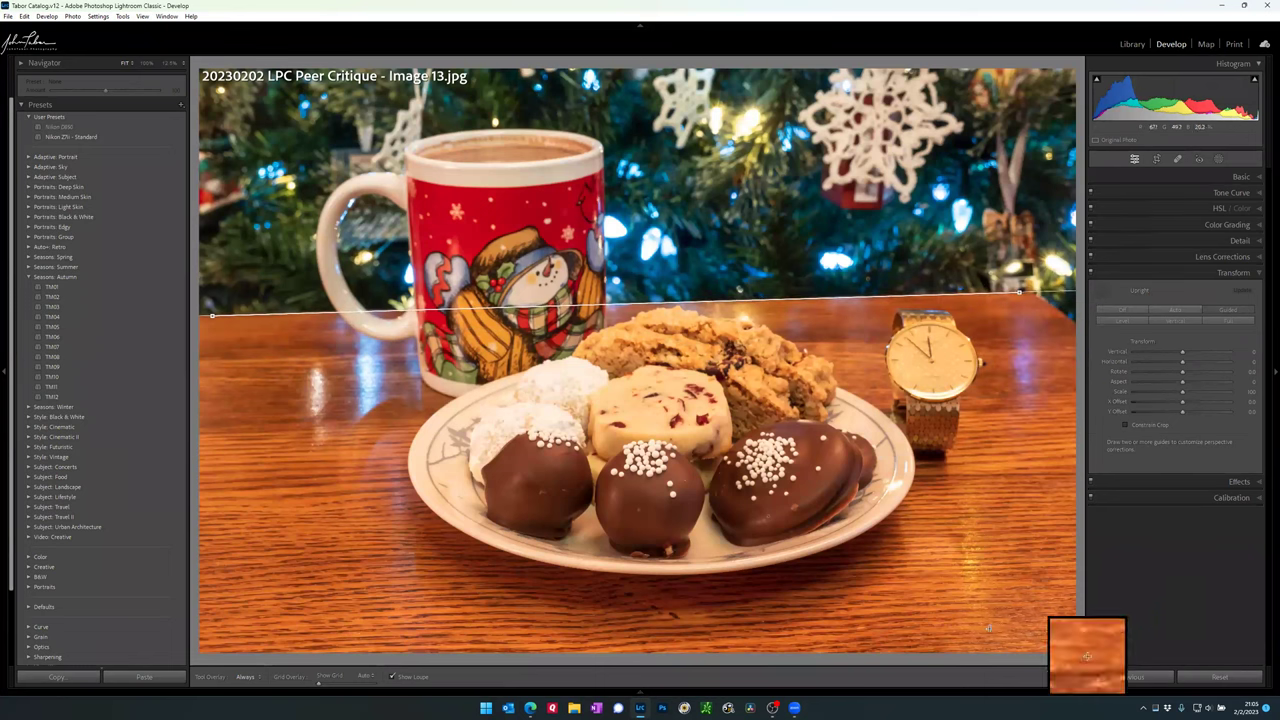
drag(279, 646, 1231, 610)
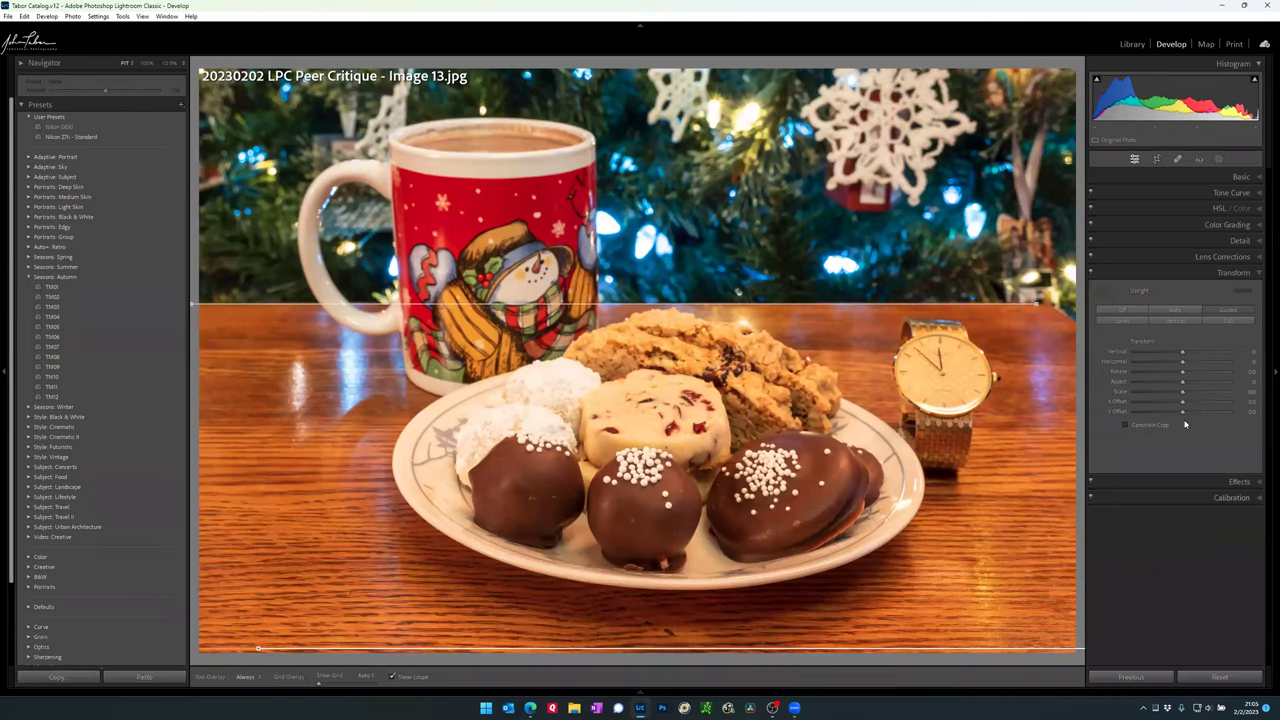
click(1134, 159)
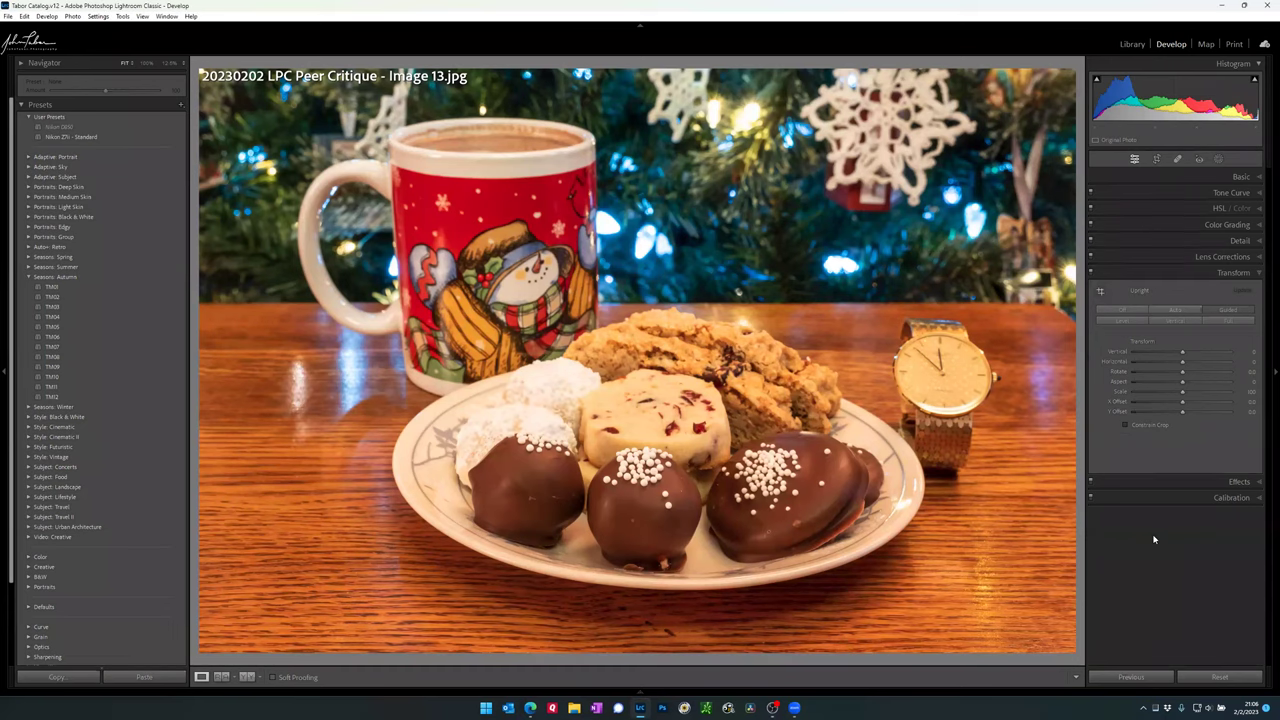
key(ctrl+z)
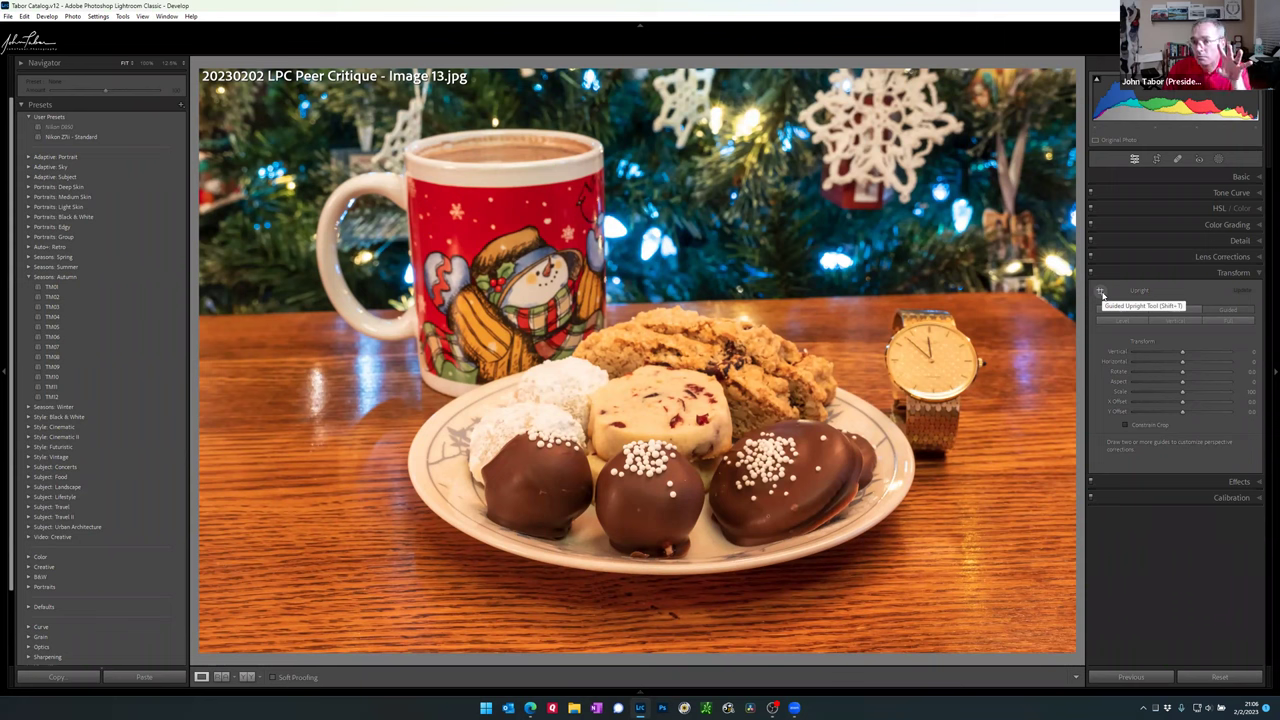
Step: Try correcting the mug photo's perspective with another foreground horizontal guide and vertical guides near the watch side and the mug handle
click(1101, 292)
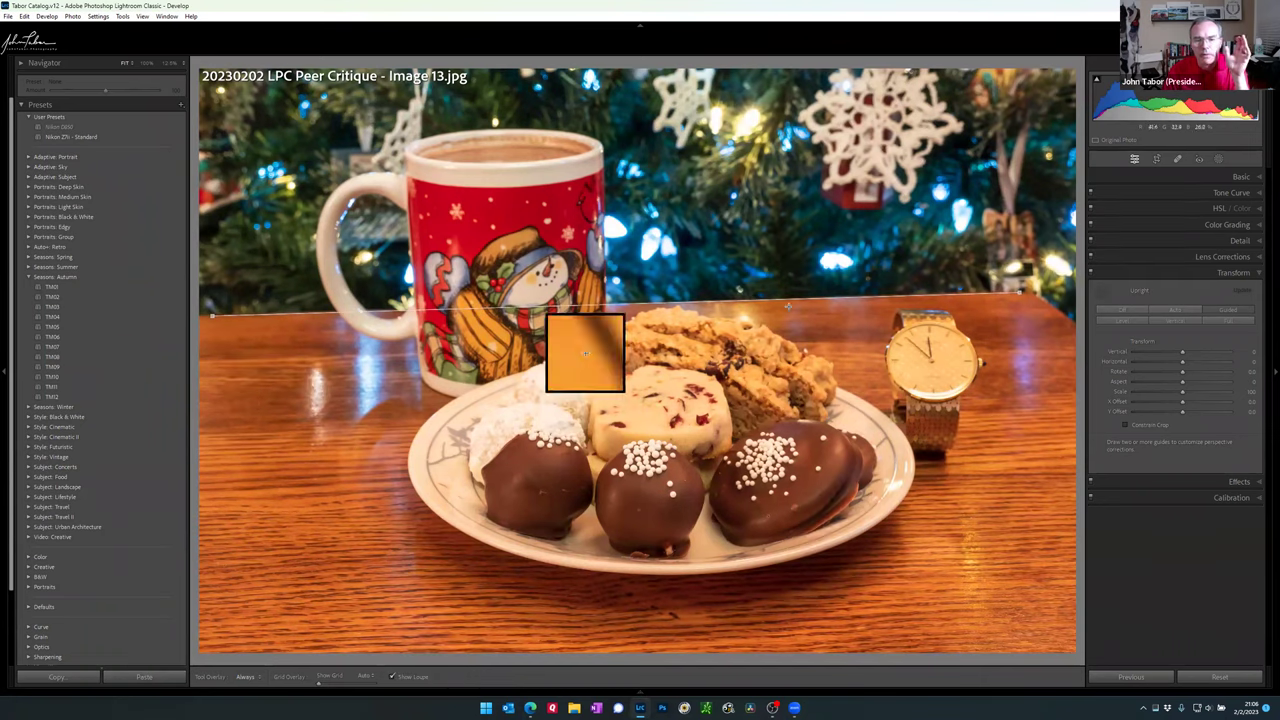
drag(288, 638, 1124, 600)
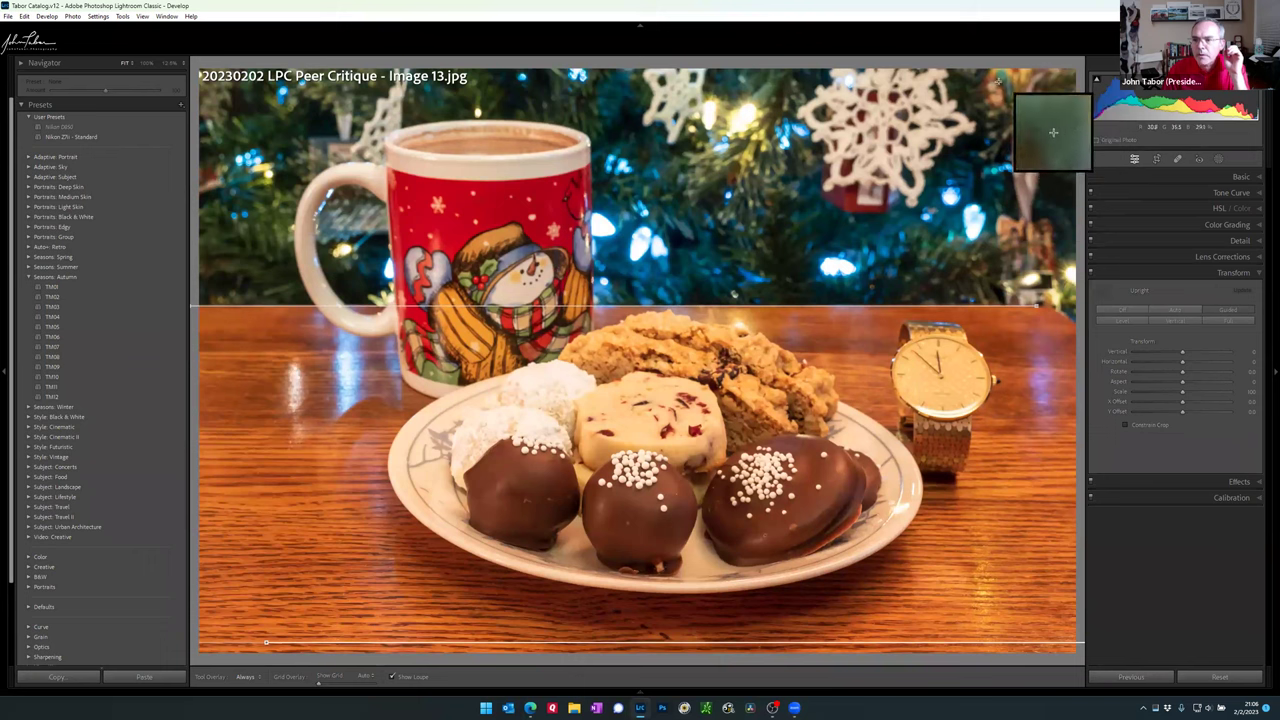
drag(983, 85, 1068, 652)
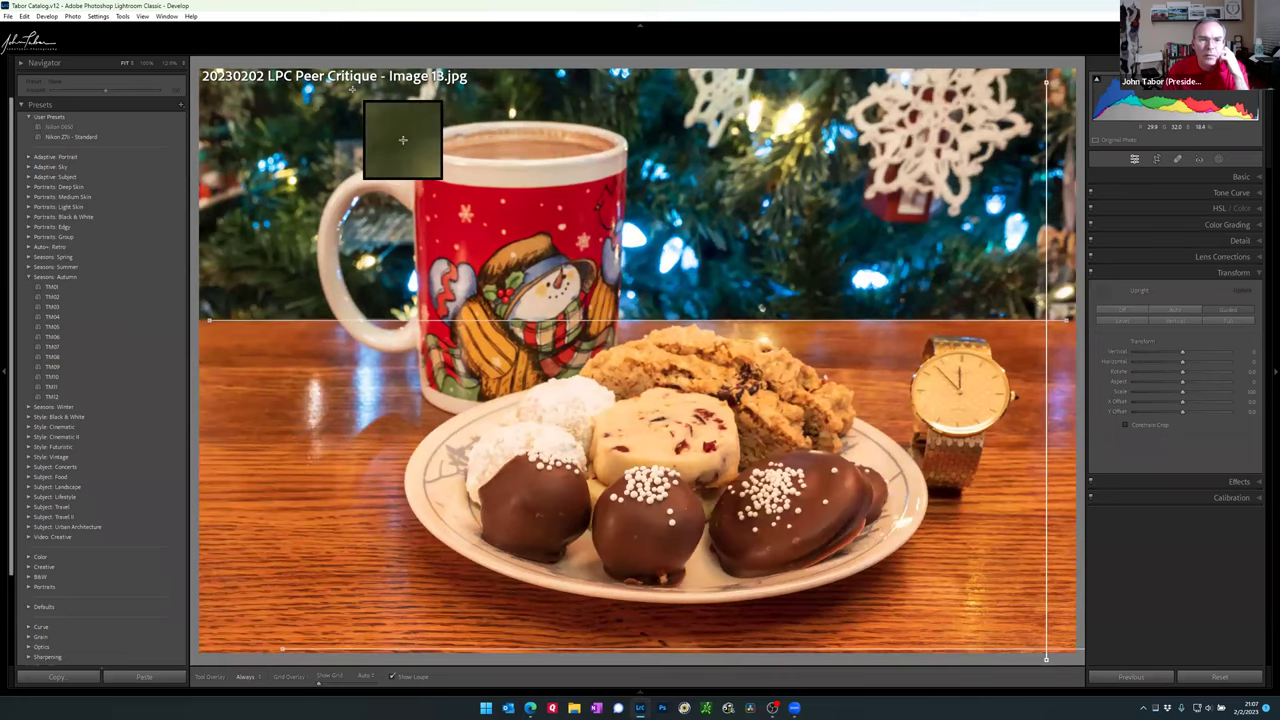
drag(343, 102, 325, 560)
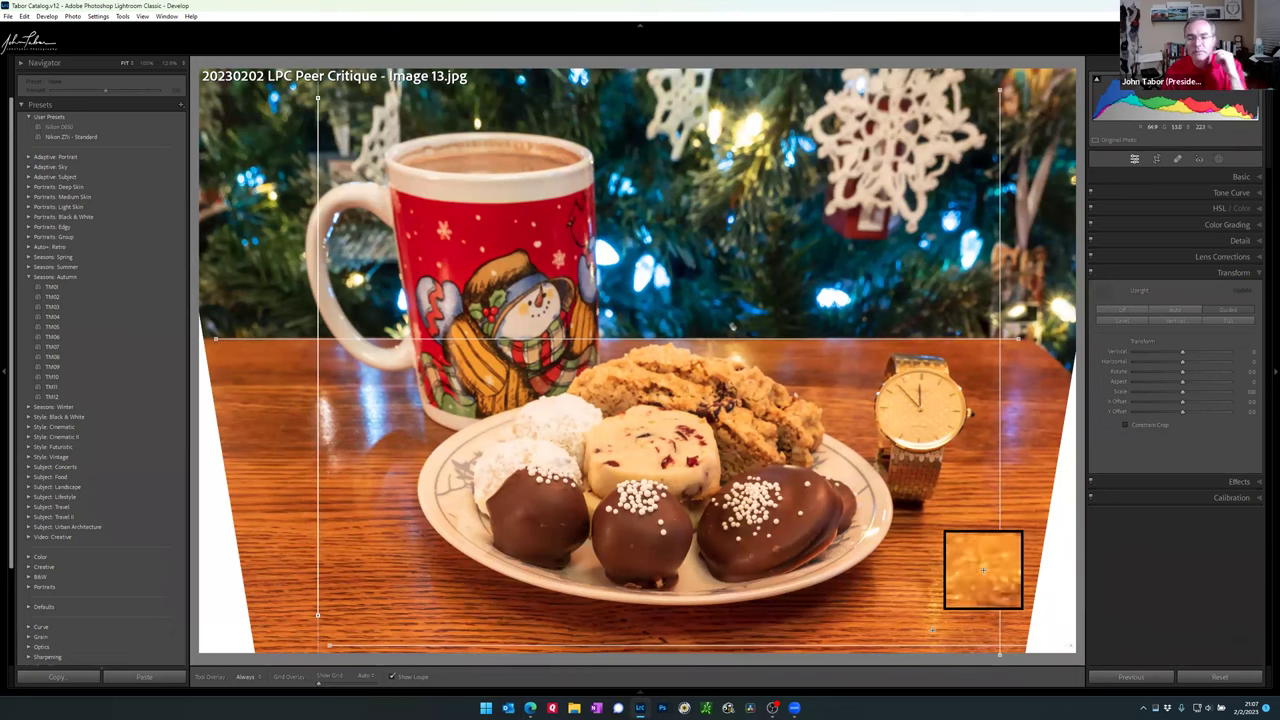
Step: Undo all Guided Upright lines on the mug photo
key(ctrl+z)
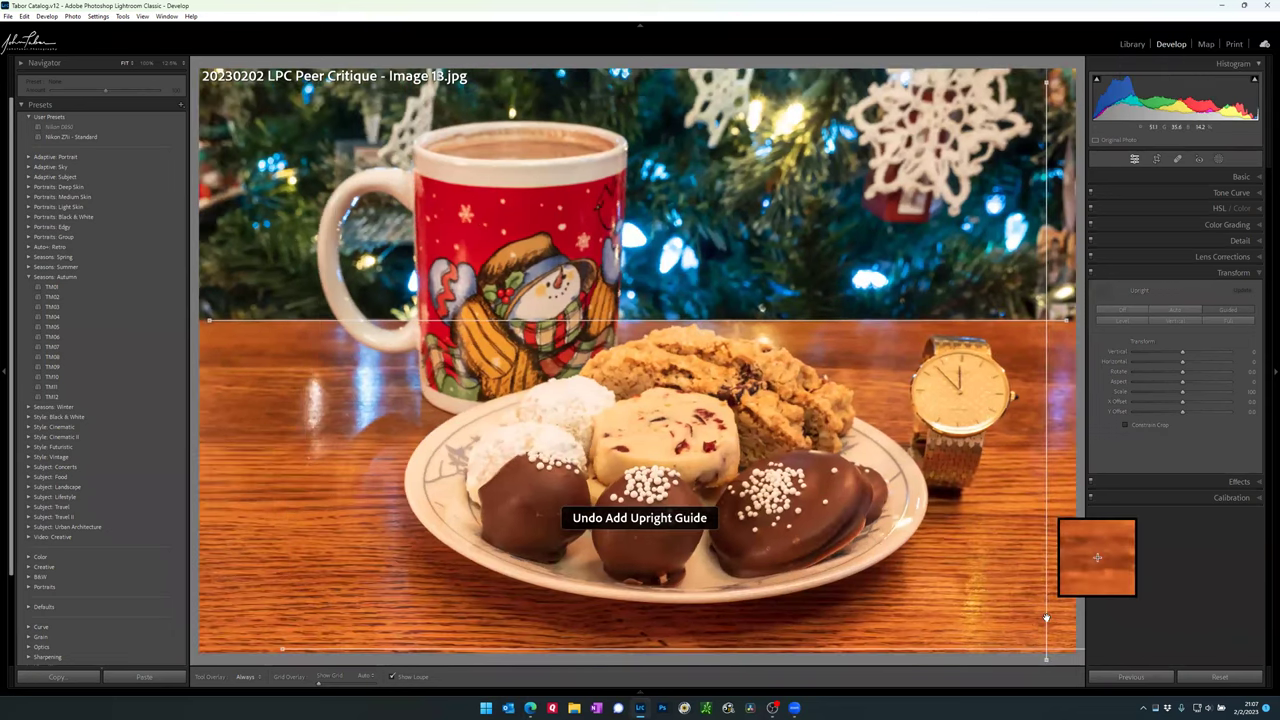
key(ctrl+z)
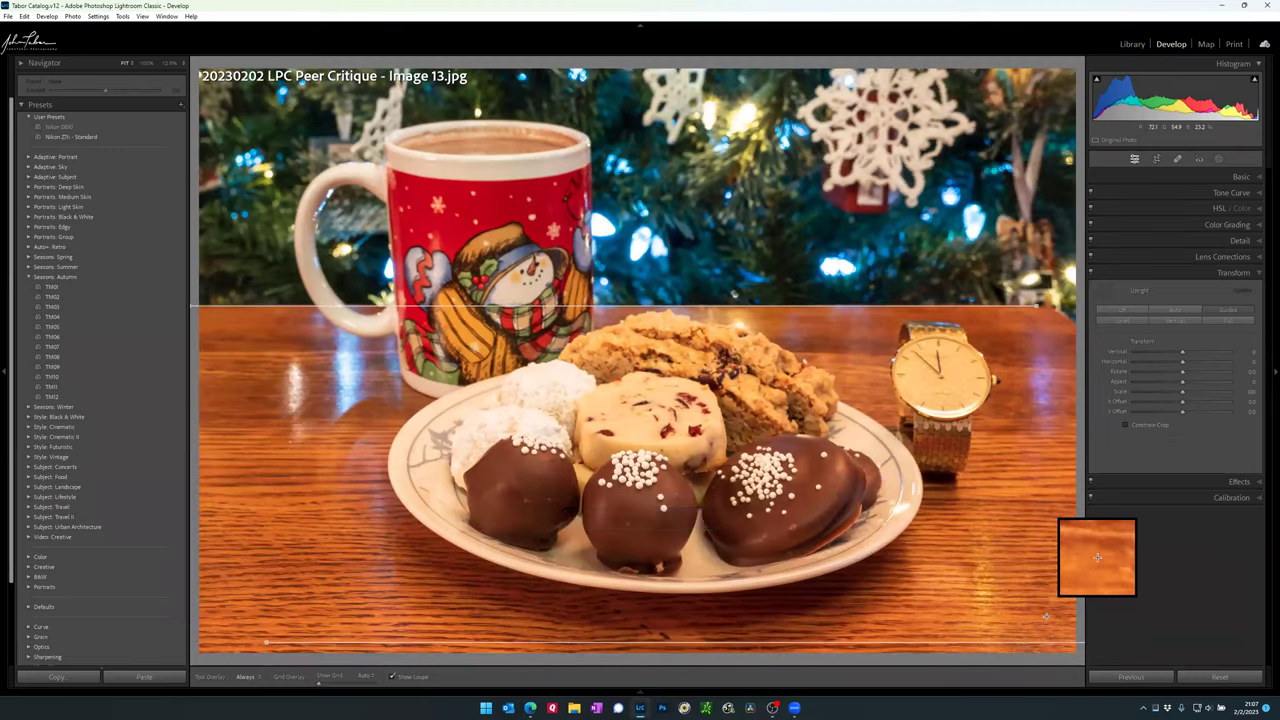
key(ctrl+z)
key(ctrl+z)
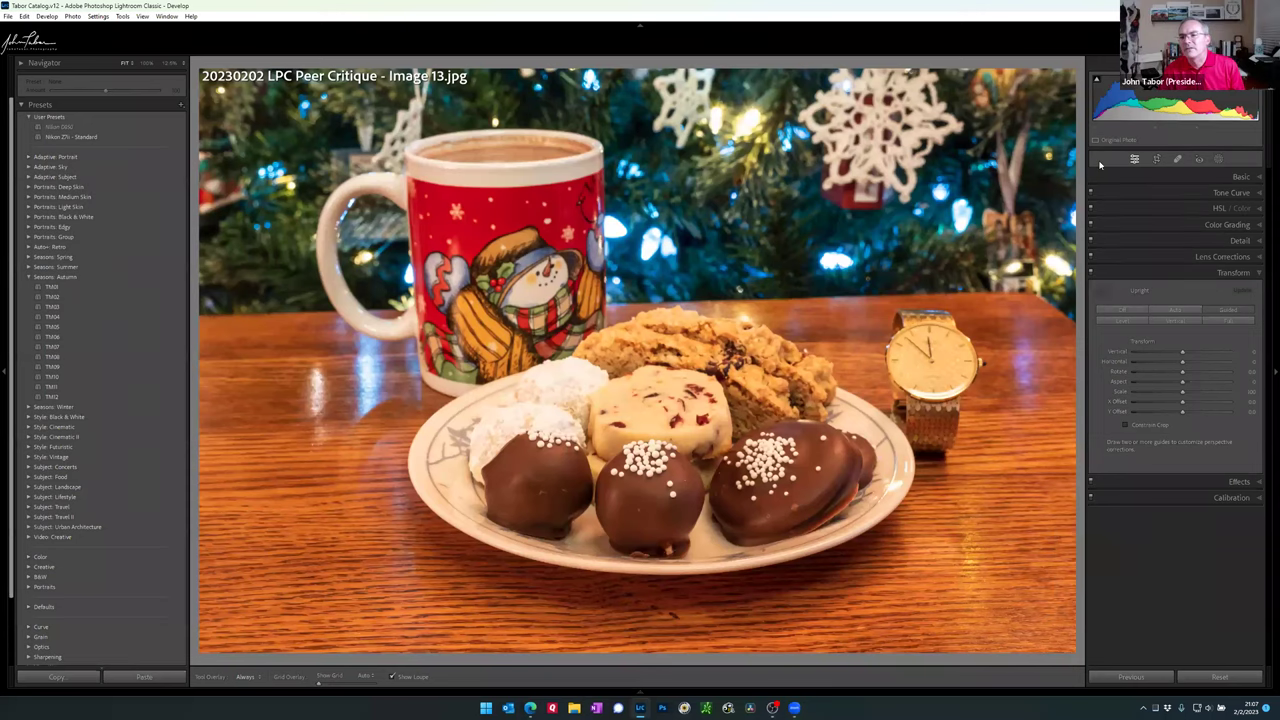
click(1158, 160)
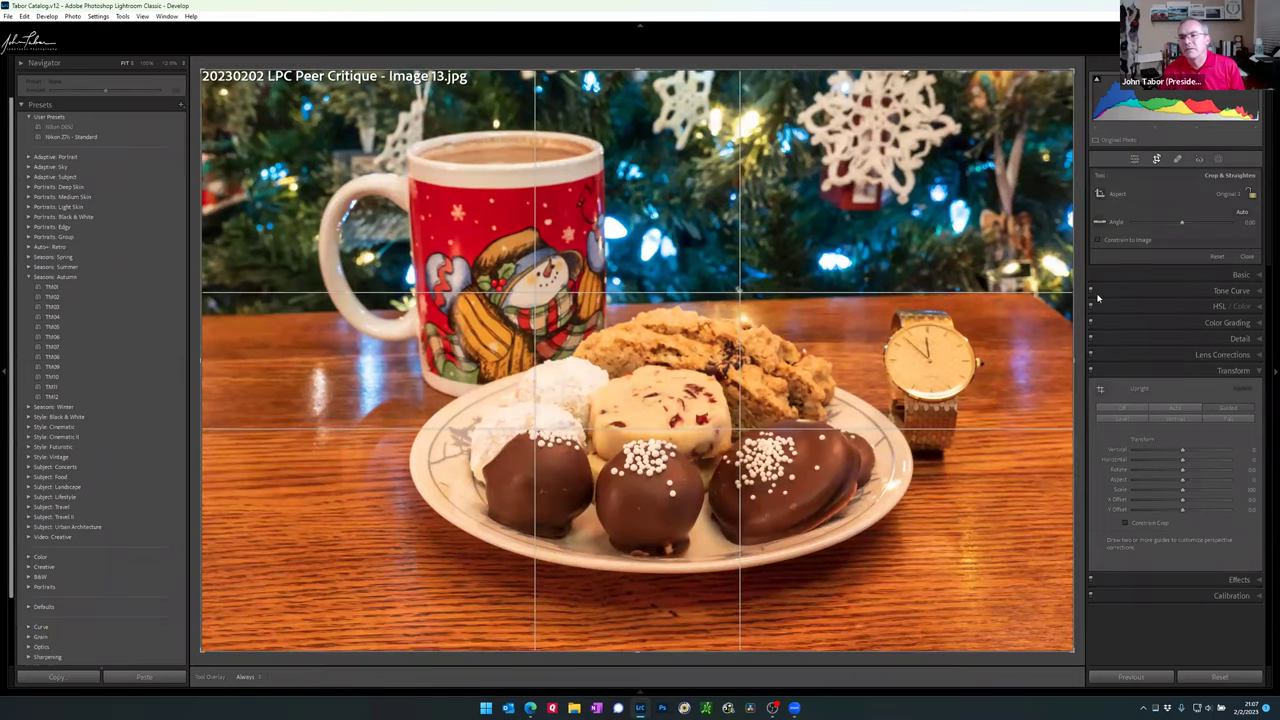
drag(1079, 364, 1097, 378)
key(Return)
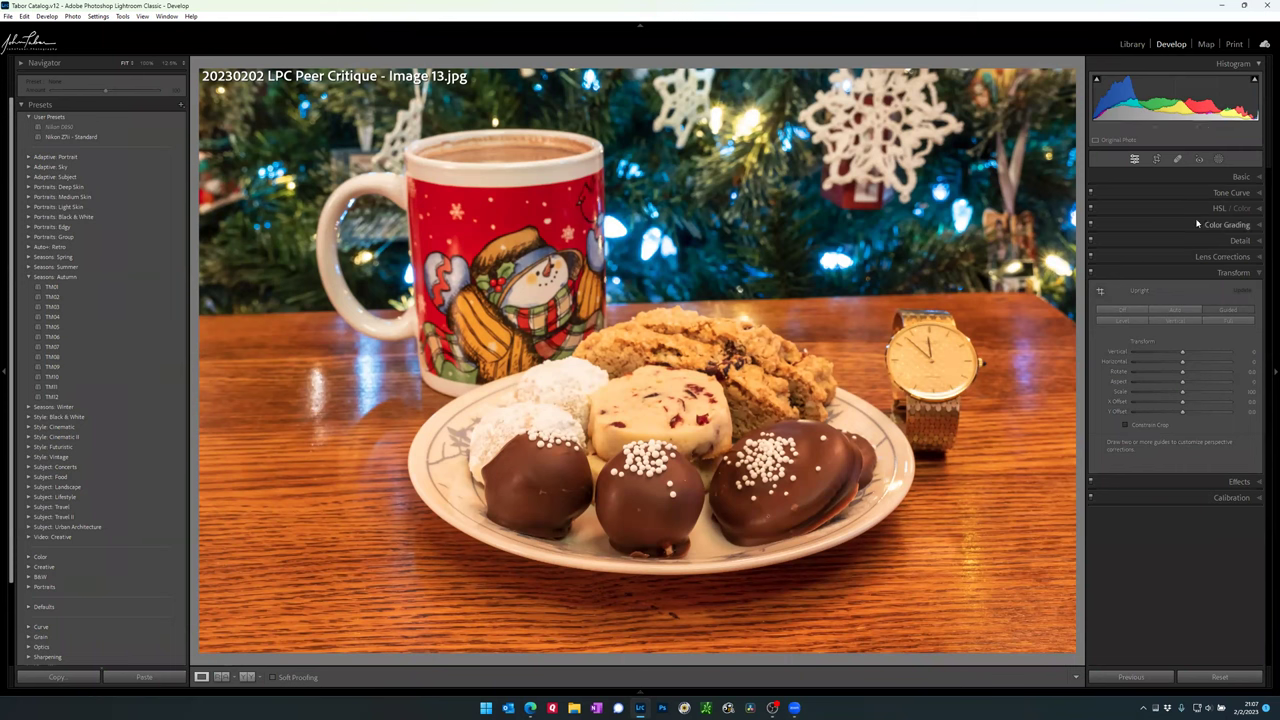
Step: Warm the mug and cookies photo slightly by raising its colour temperature
click(1225, 177)
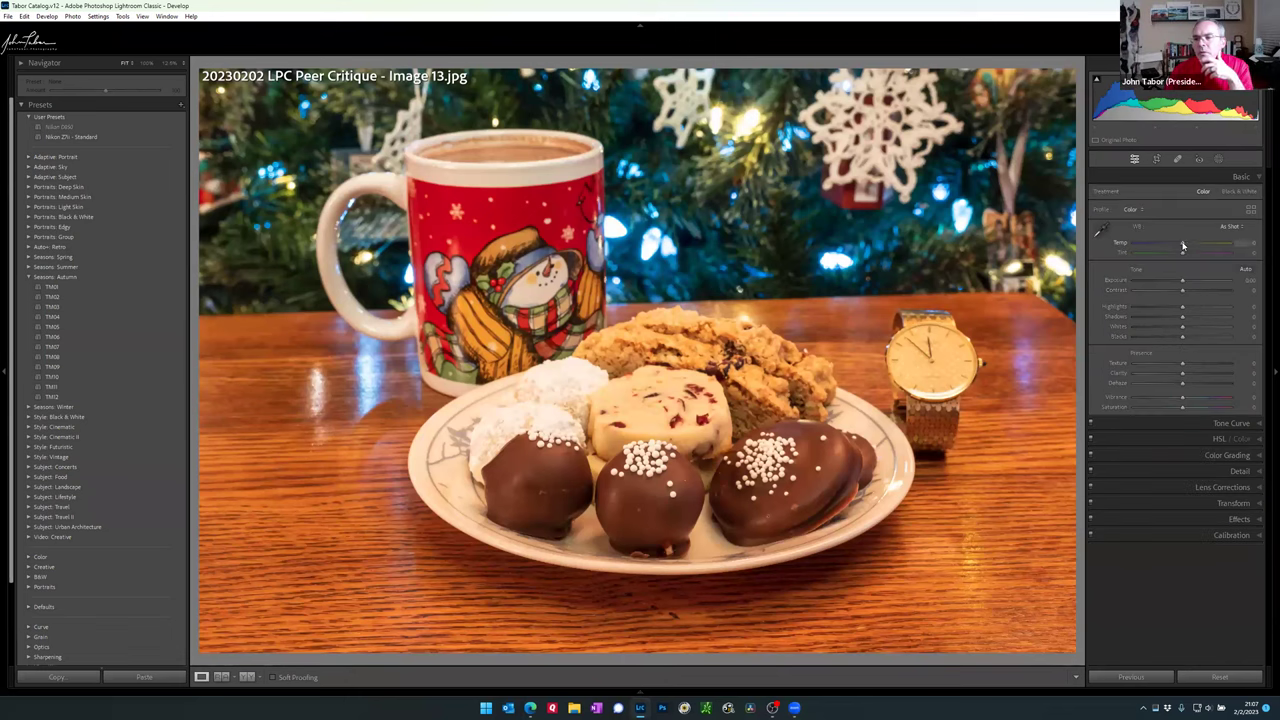
drag(1183, 247, 1187, 247)
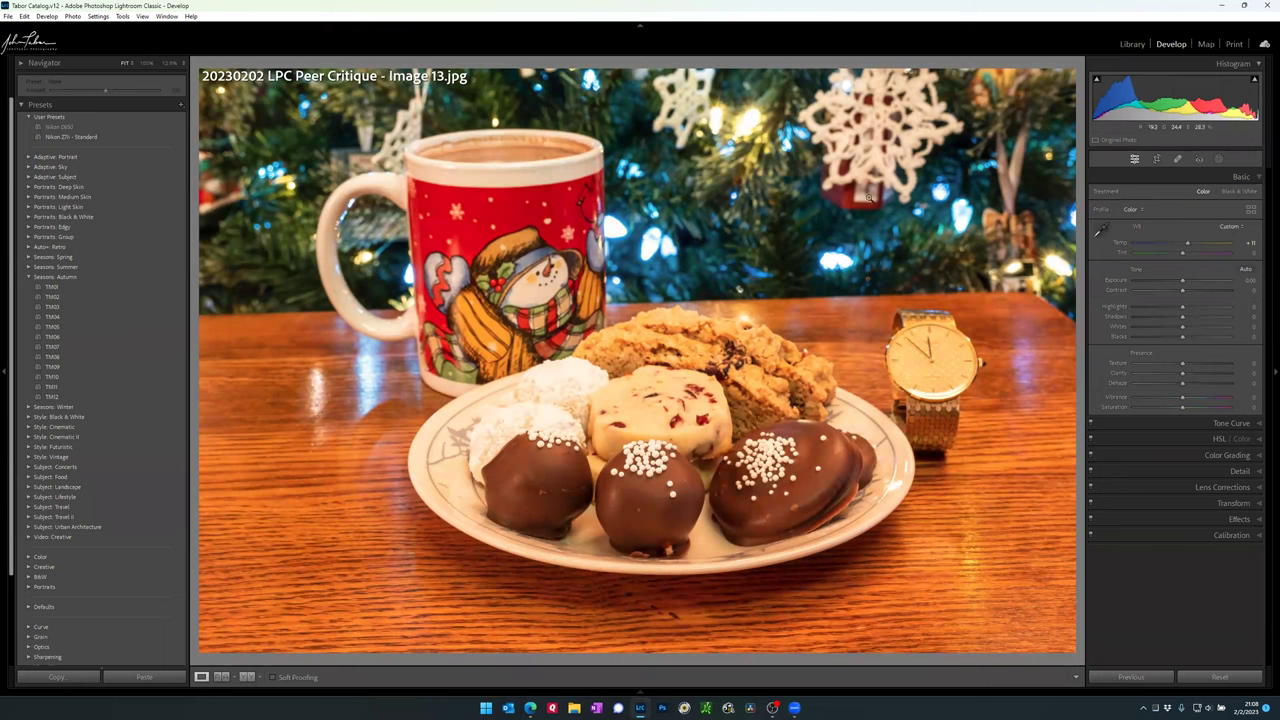
Step: Add a radial gradient mask as a wide ellipse centred over the mug and cookies
click(1218, 159)
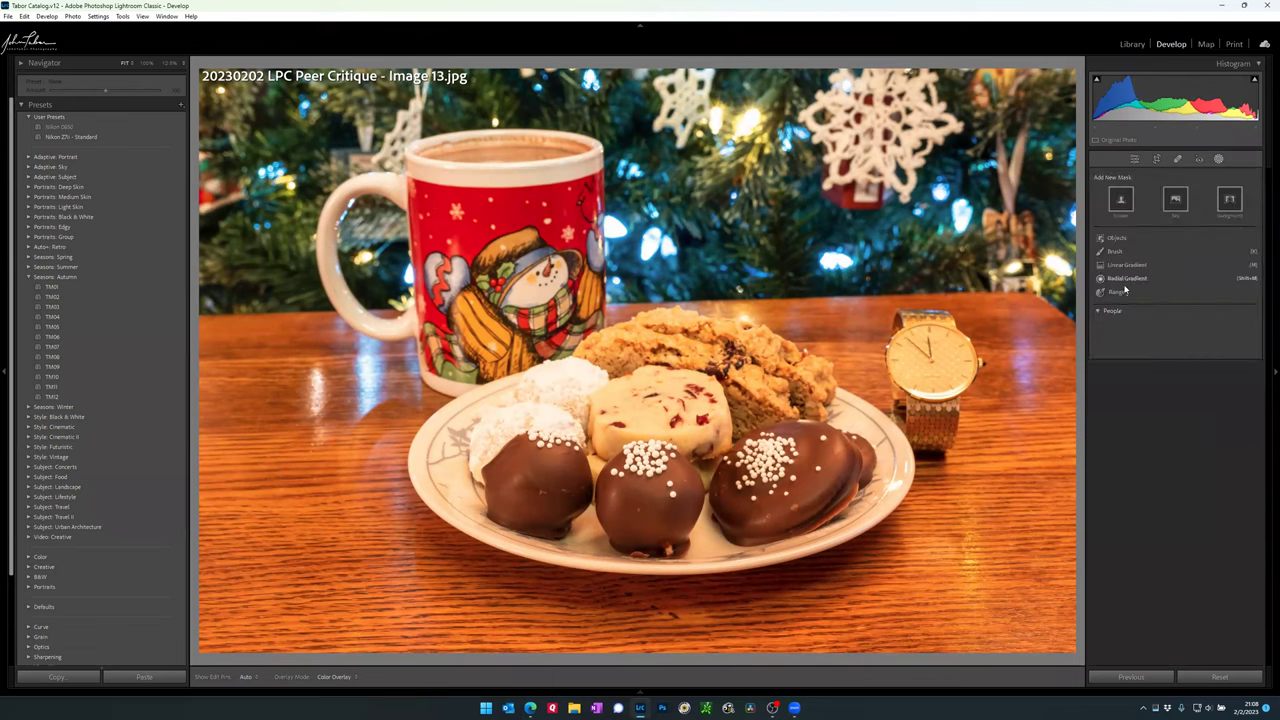
click(1124, 278)
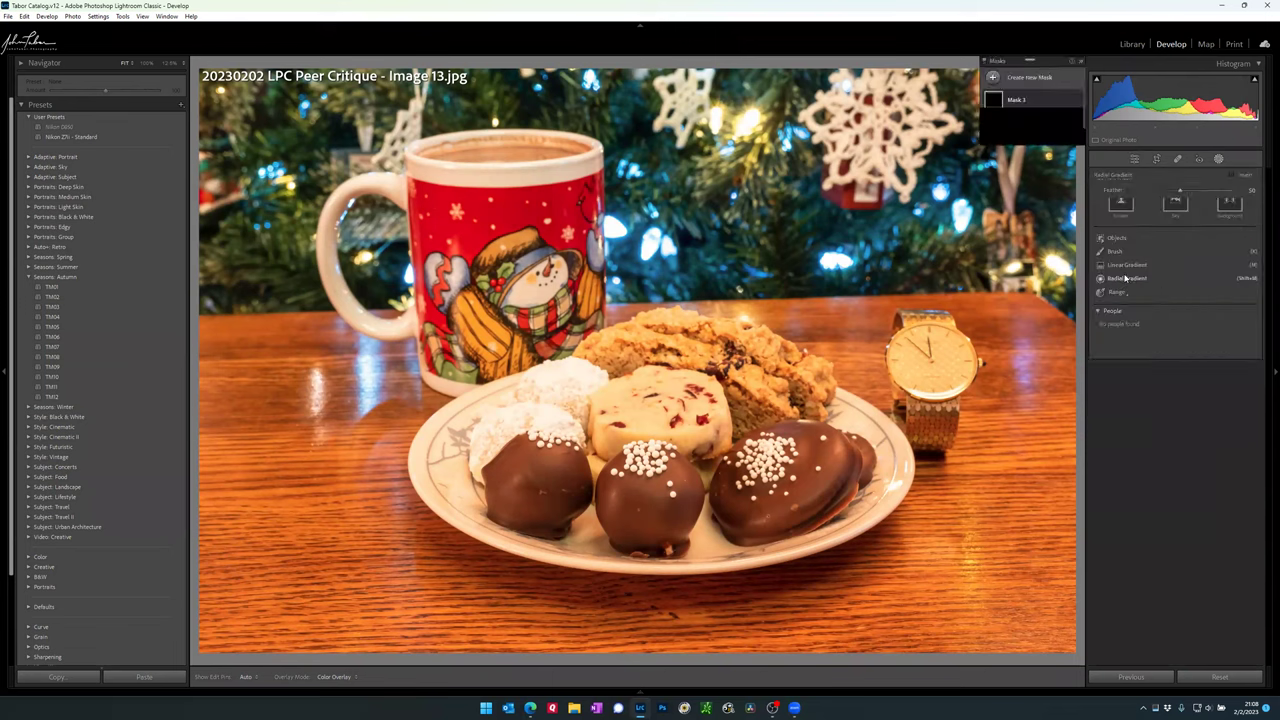
drag(601, 310, 770, 405)
drag(601, 308, 644, 327)
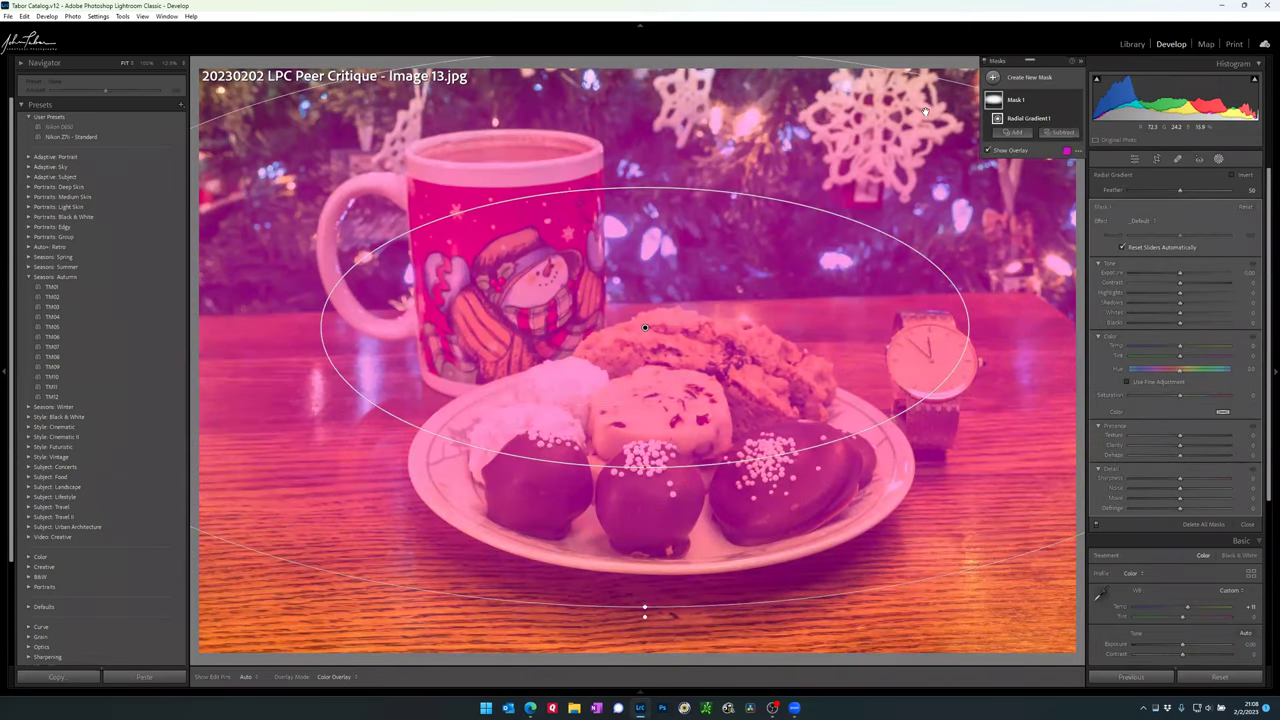
Step: Invert the radial mask and darken the surroundings by lowering its exposure to about -0.78
click(1066, 102)
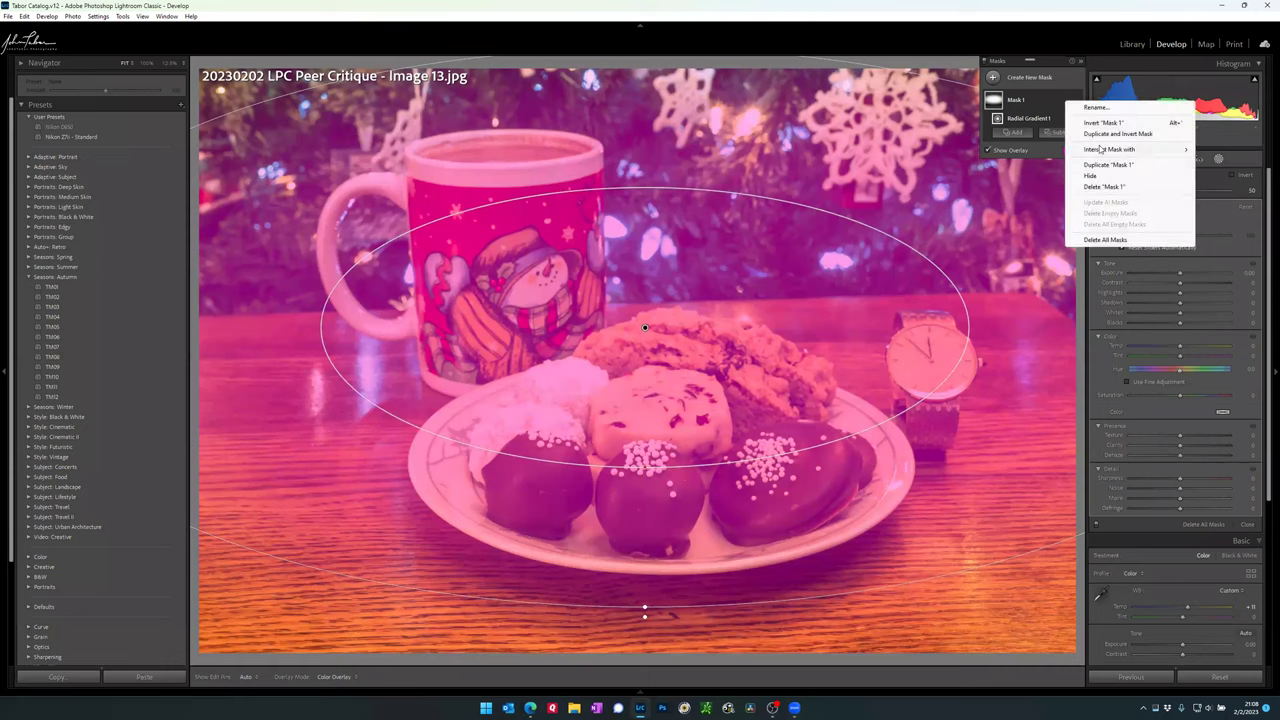
click(1103, 123)
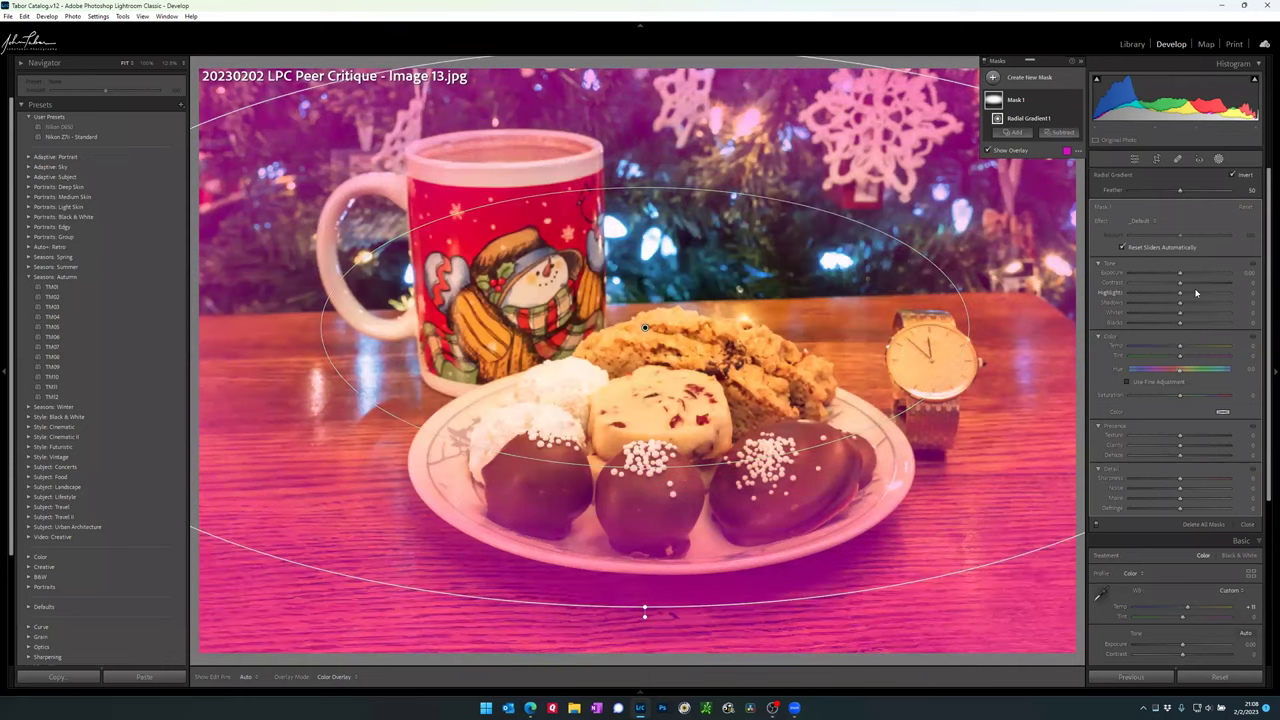
drag(1180, 277, 1172, 278)
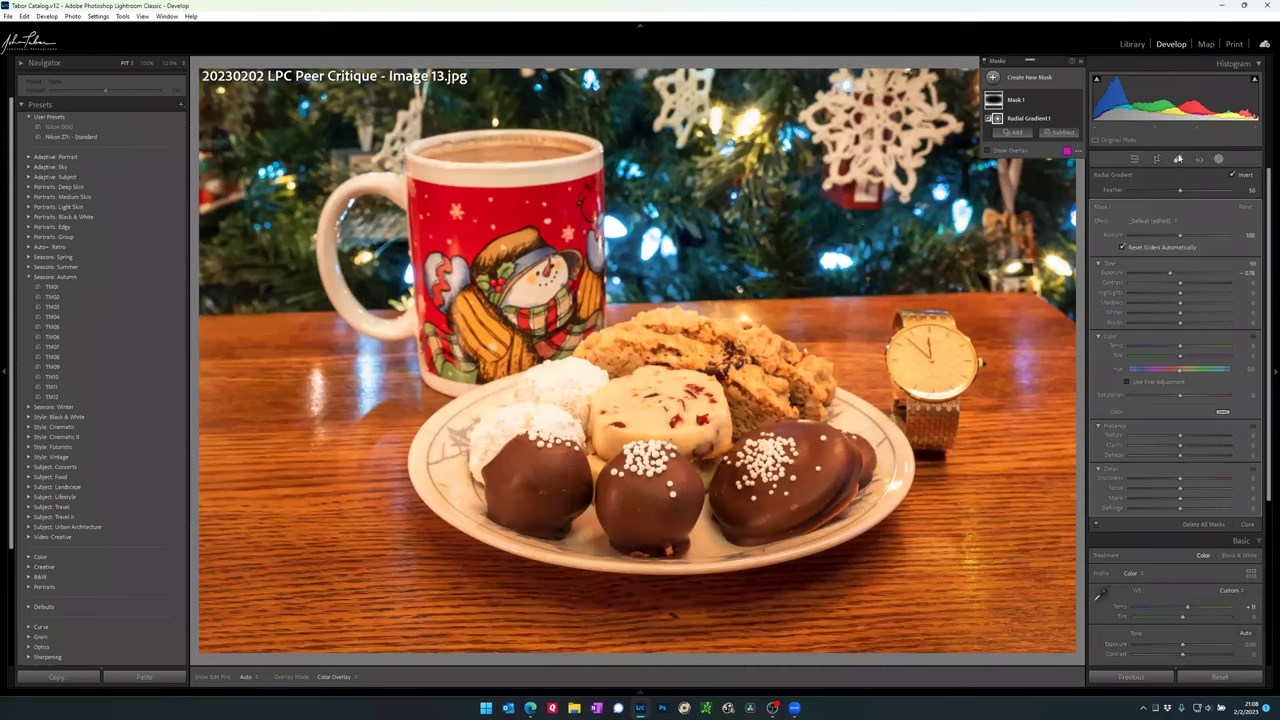
Step: Remove the small bright light spot just above the mug's rim with content-aware removal
key(q)
scroll(495, 120, up, 5)
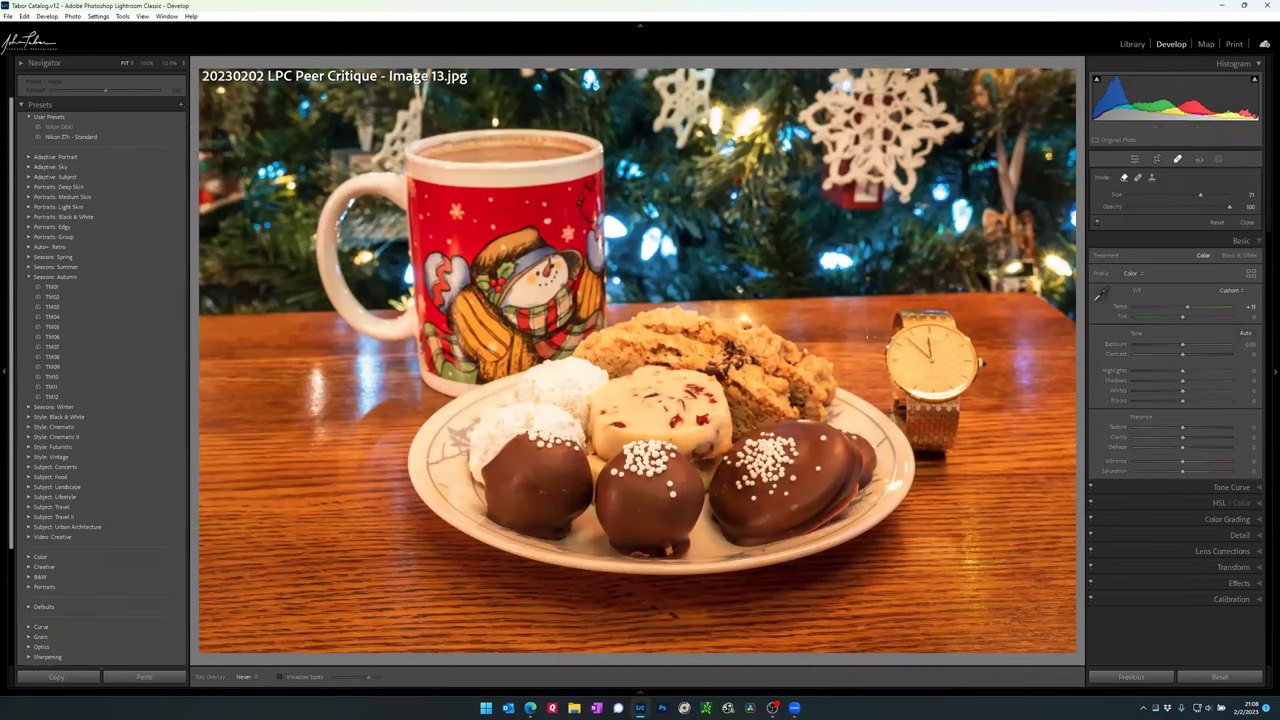
click(495, 121)
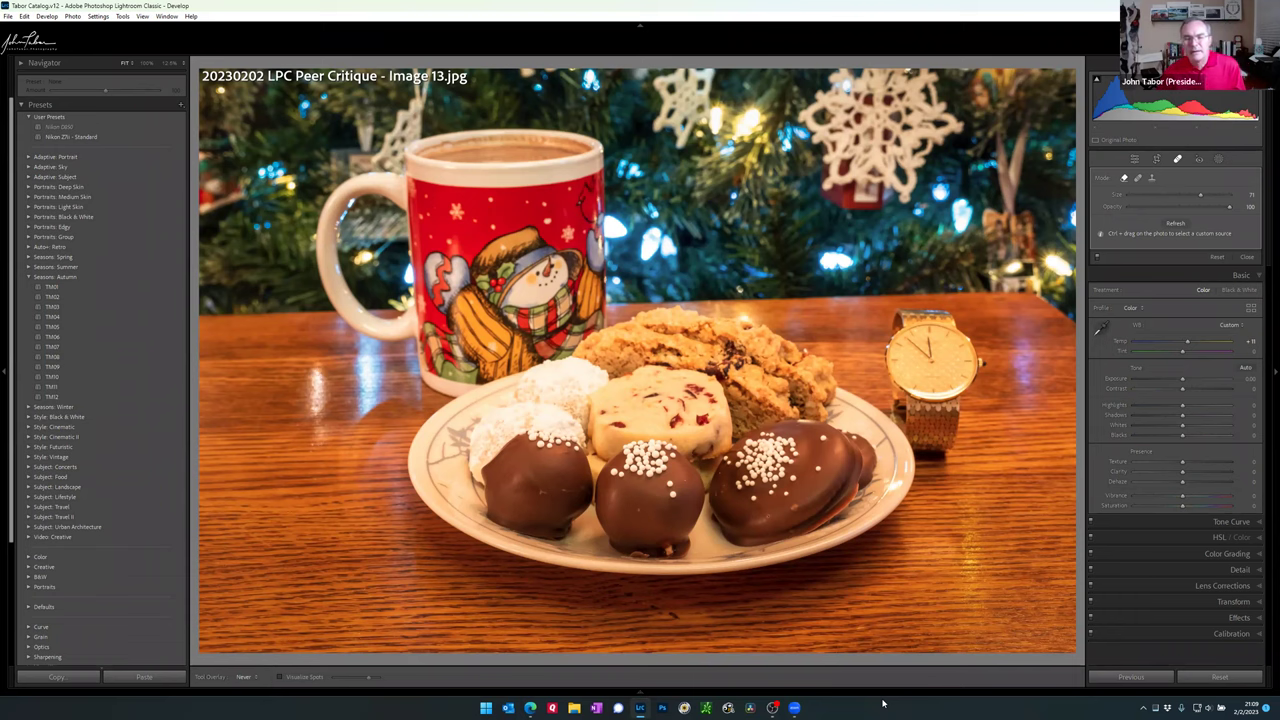
Step: Return to the grid, open Image 15, the polar bear collage, and view it full screen
key(g)
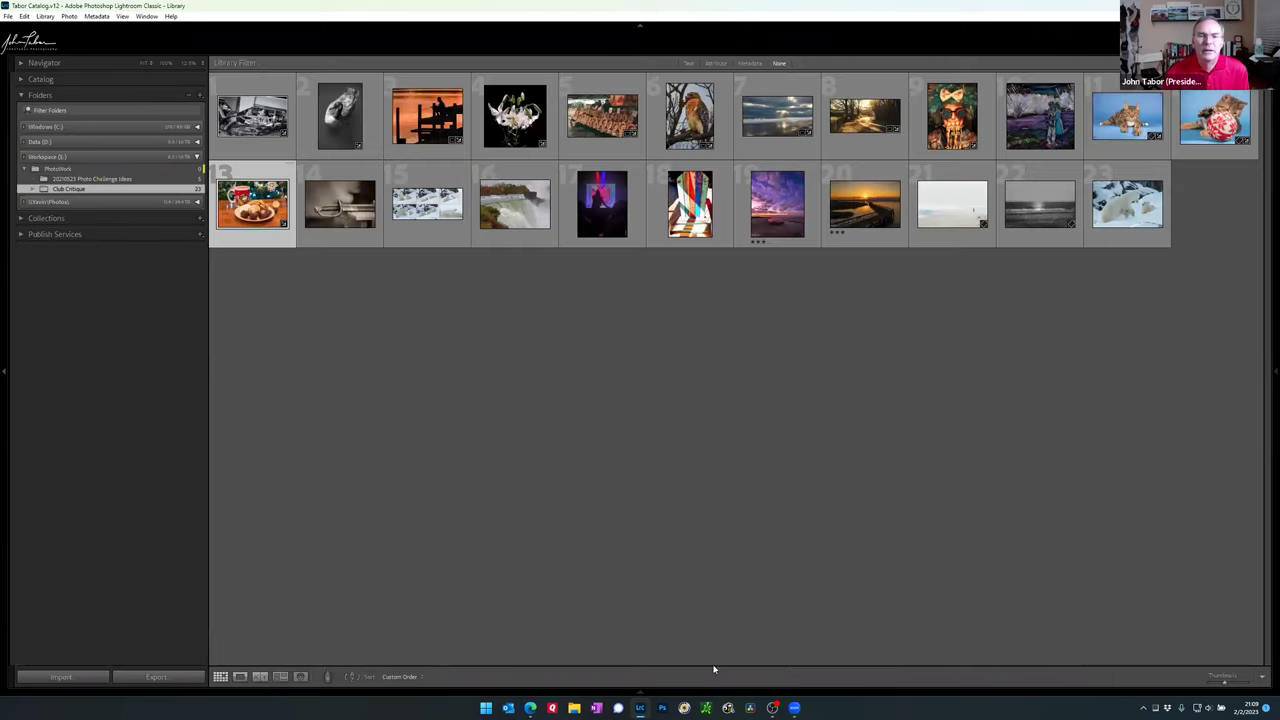
double_click(456, 210)
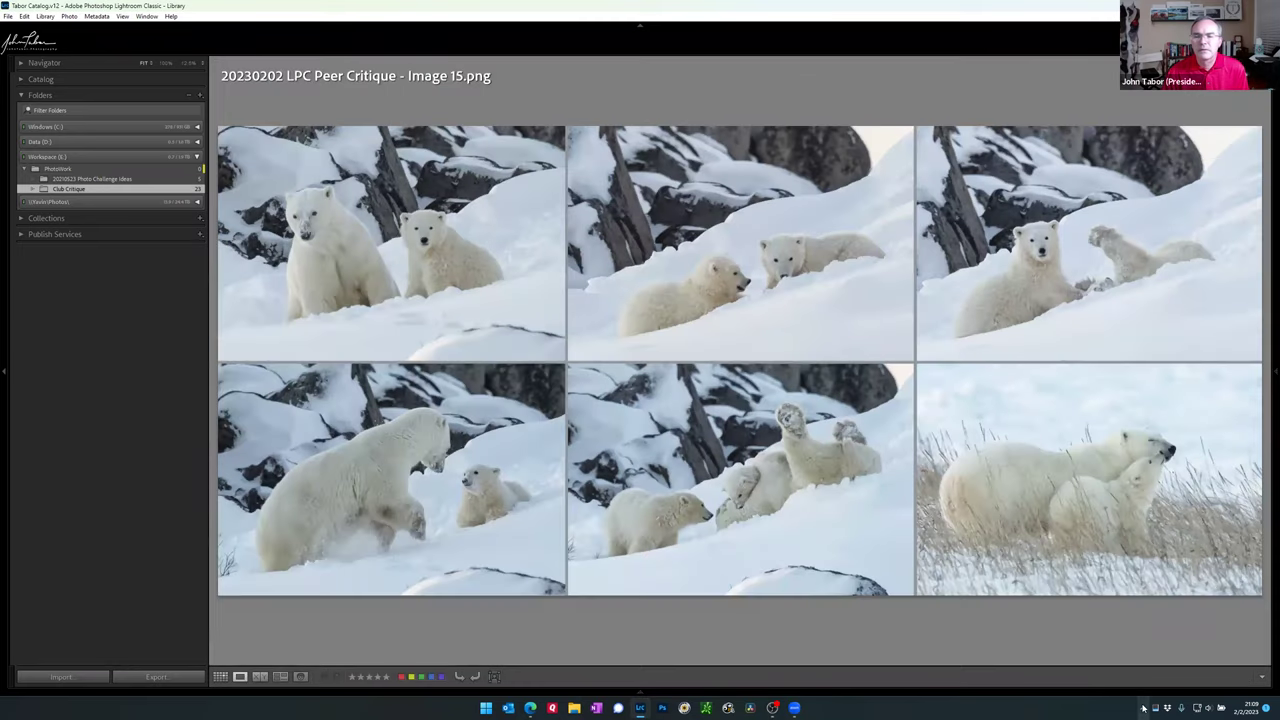
key(f)
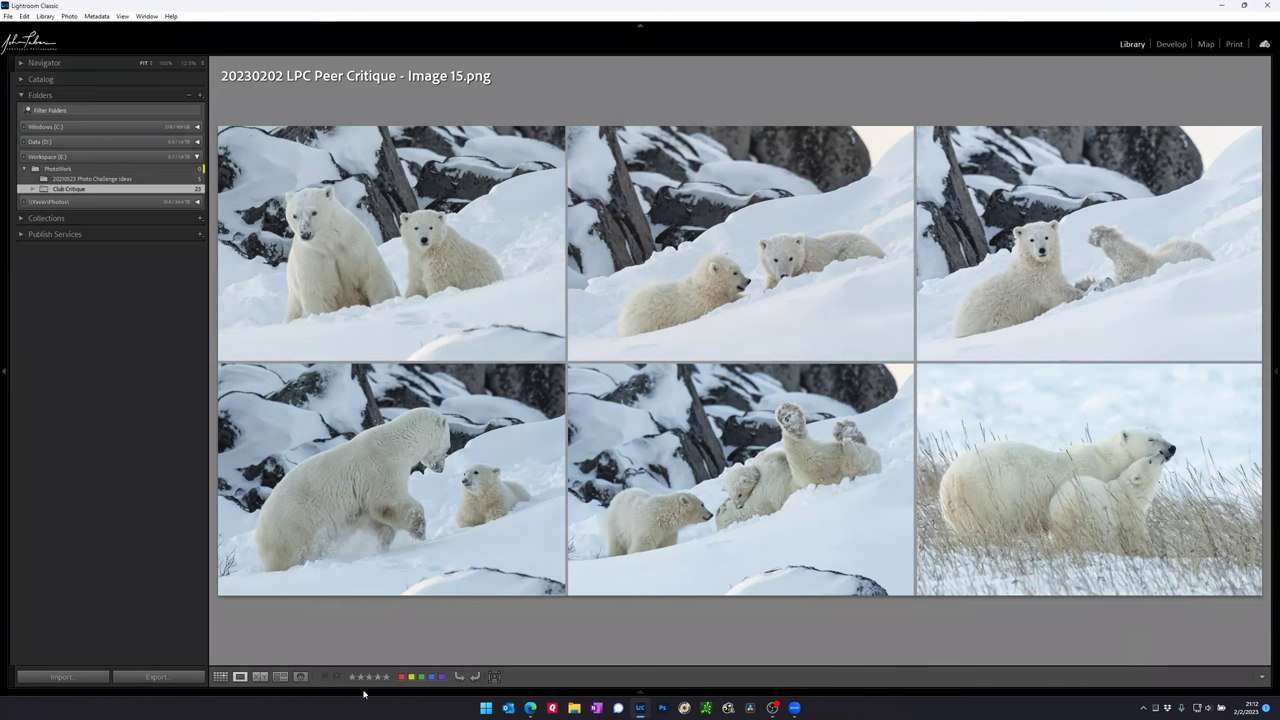
Step: In Develop, try an unconstrained vertical crop around the heads of the bear and cub in the collage's grassy lower-right frame
click(1170, 45)
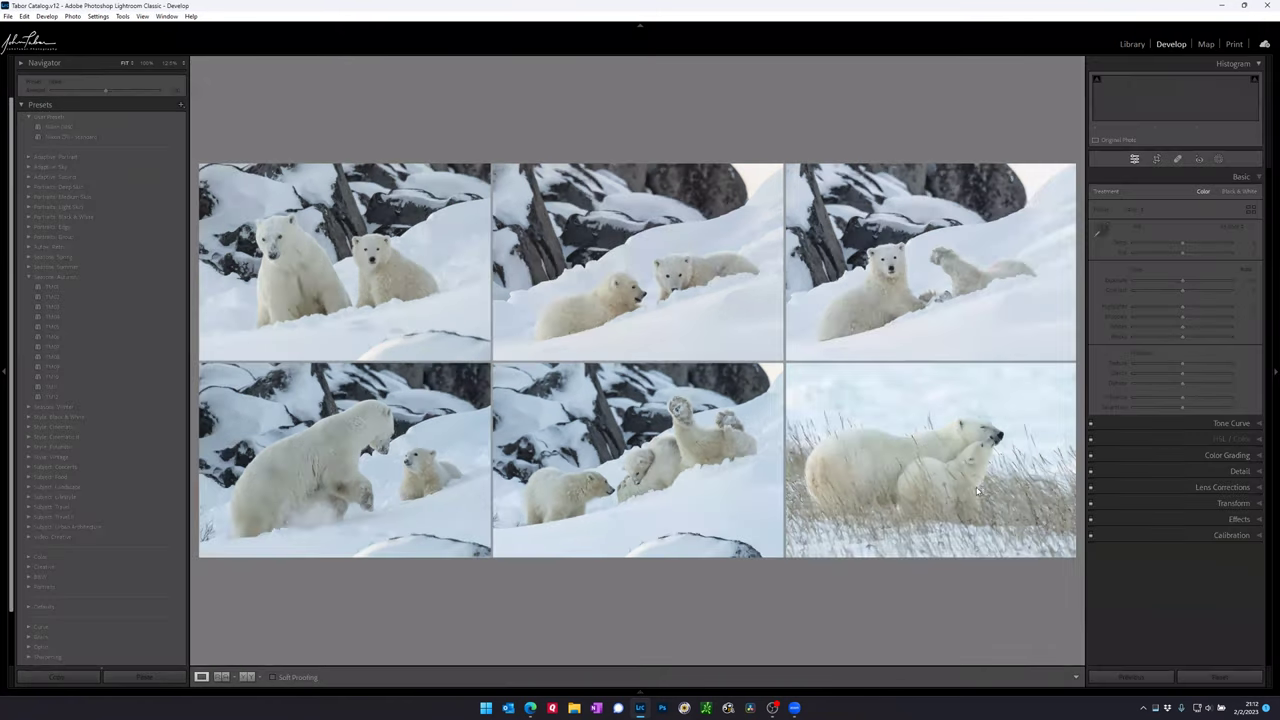
click(1156, 159)
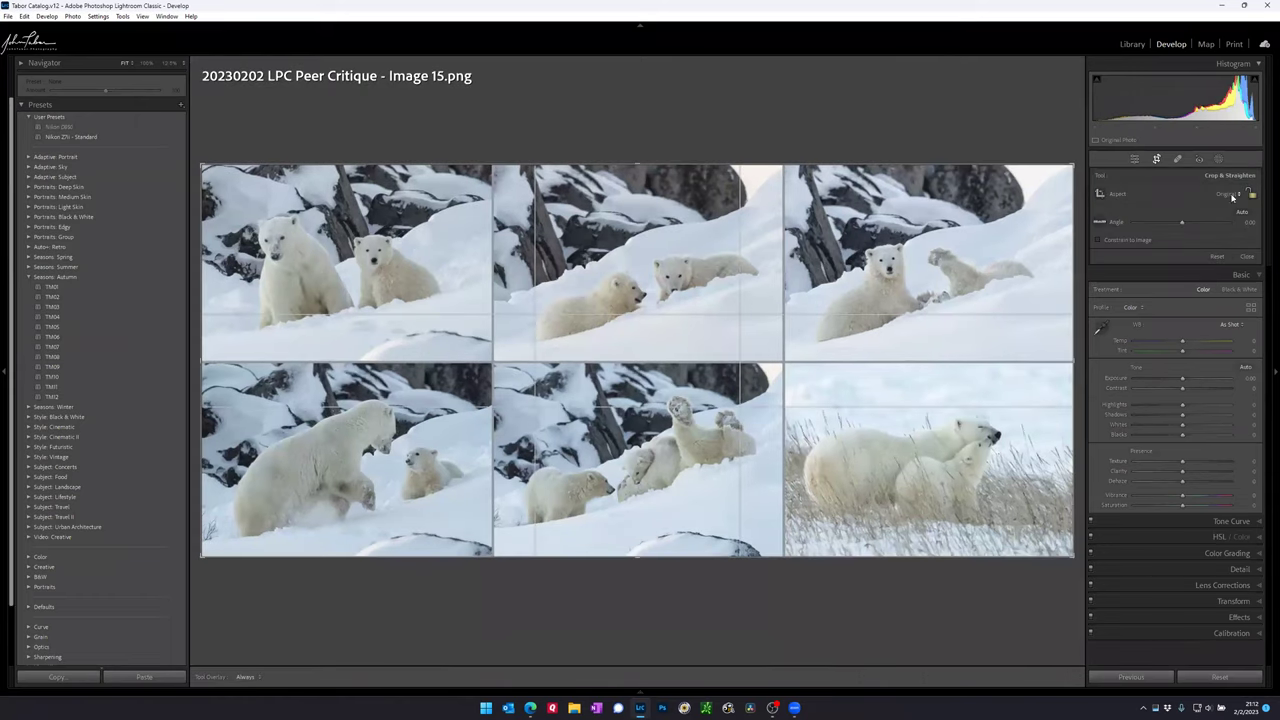
click(1249, 194)
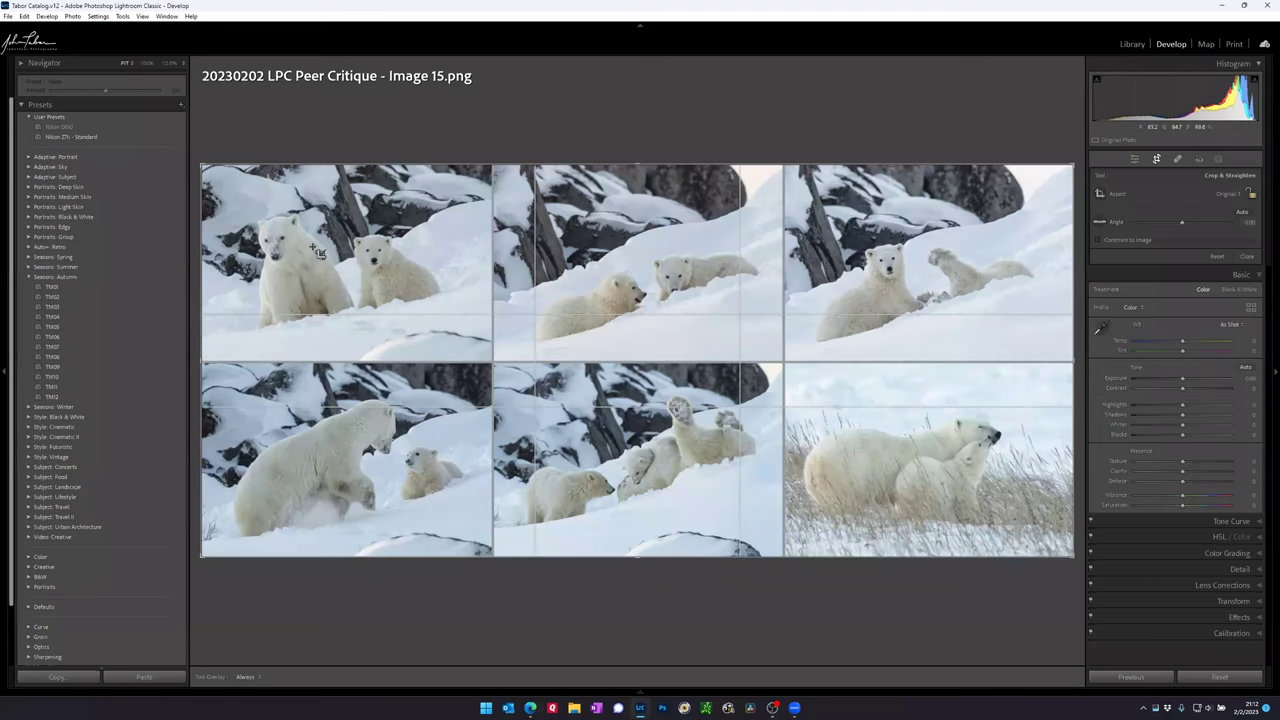
drag(201, 360, 613, 357)
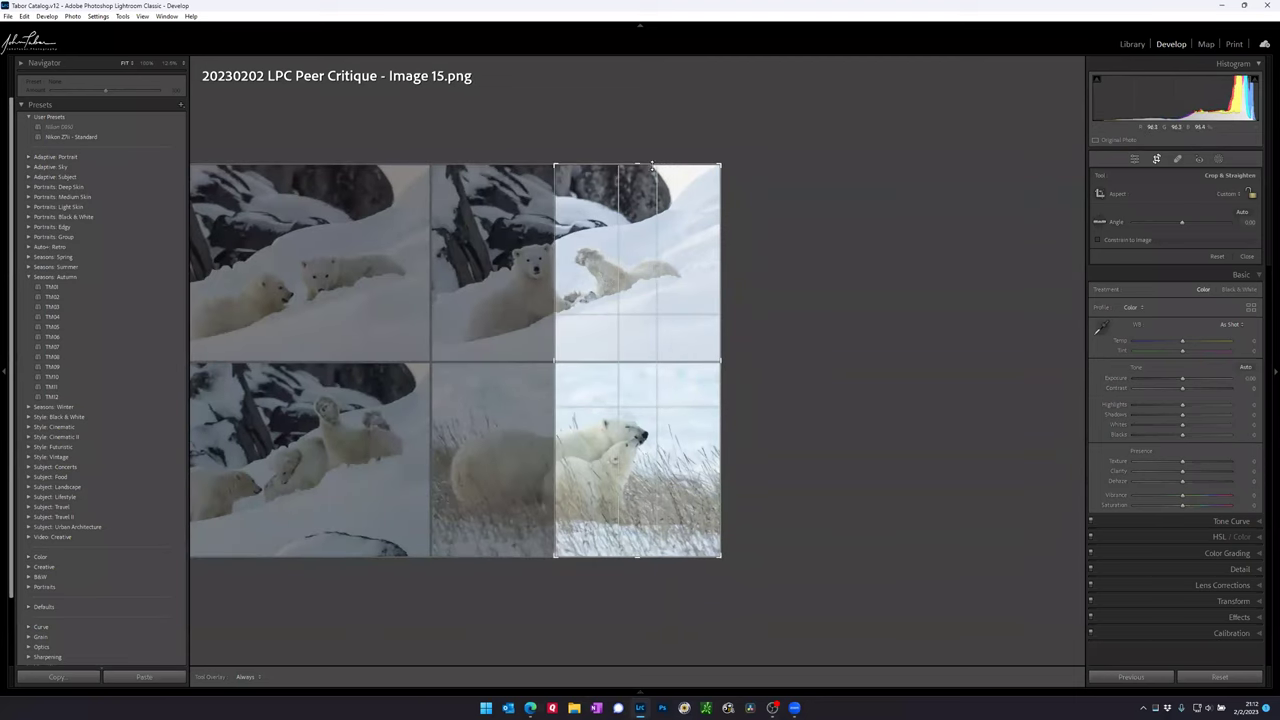
drag(667, 165, 666, 289)
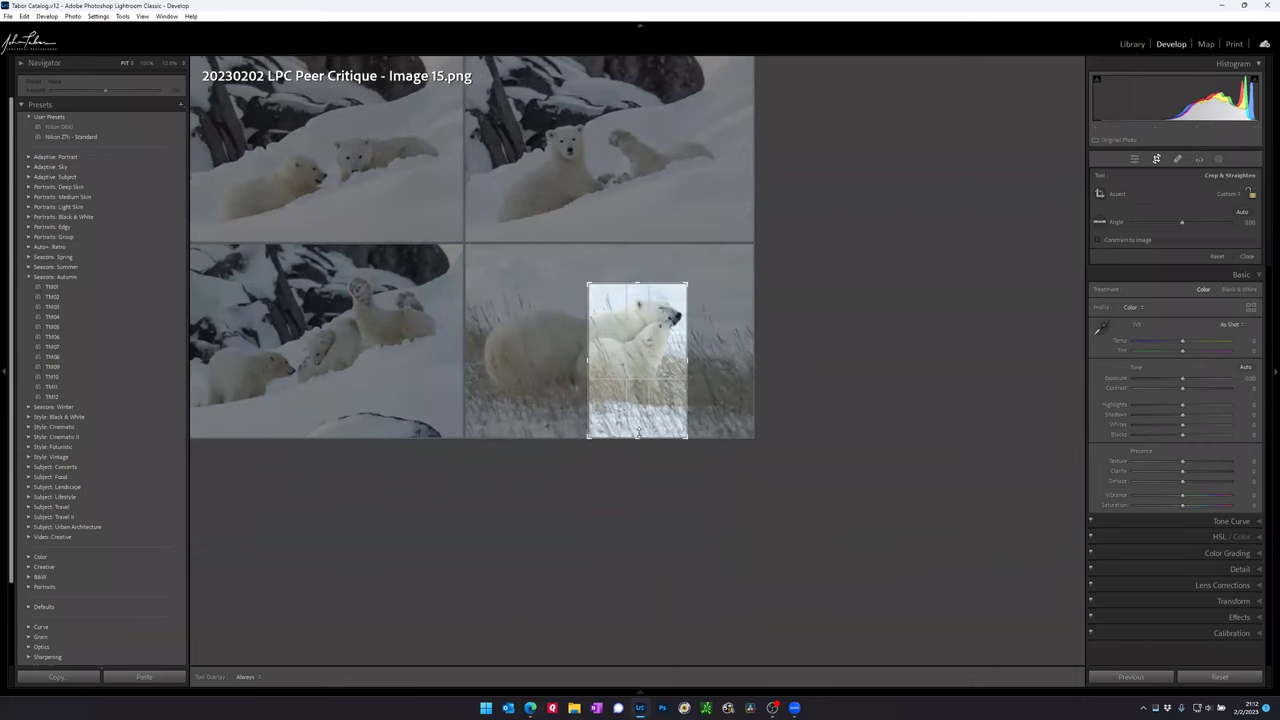
drag(636, 447, 636, 421)
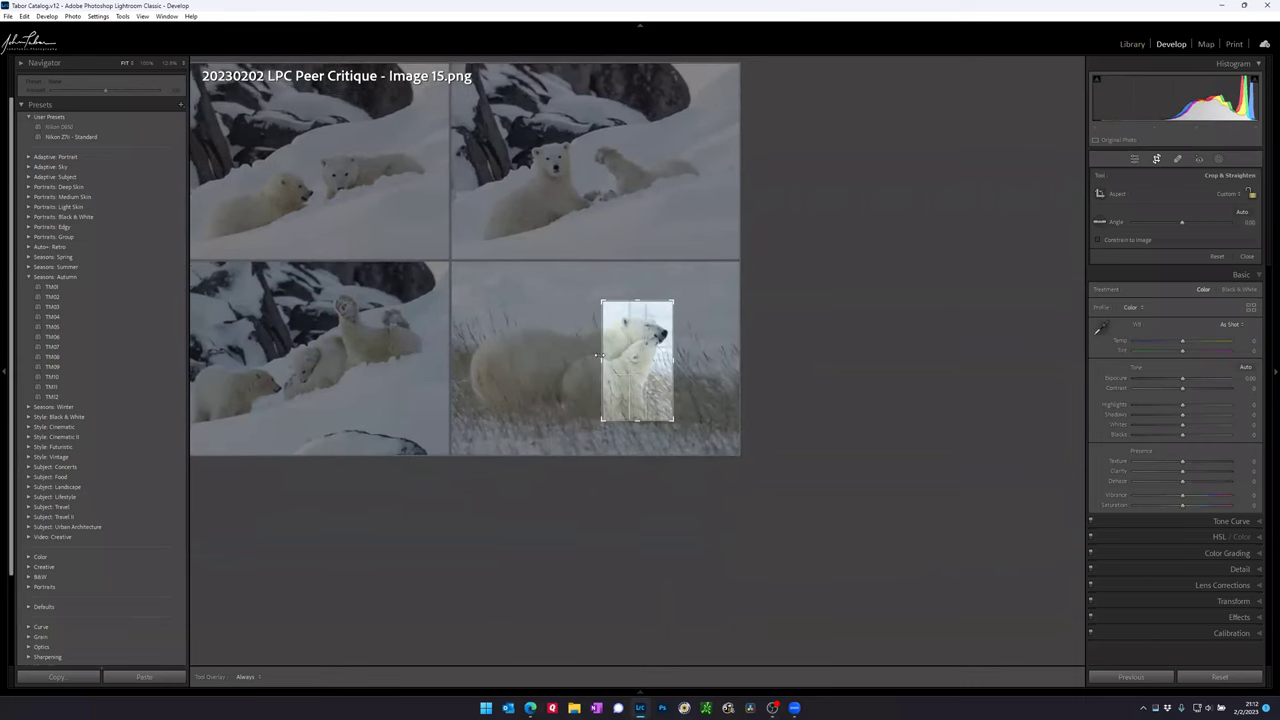
key(Return)
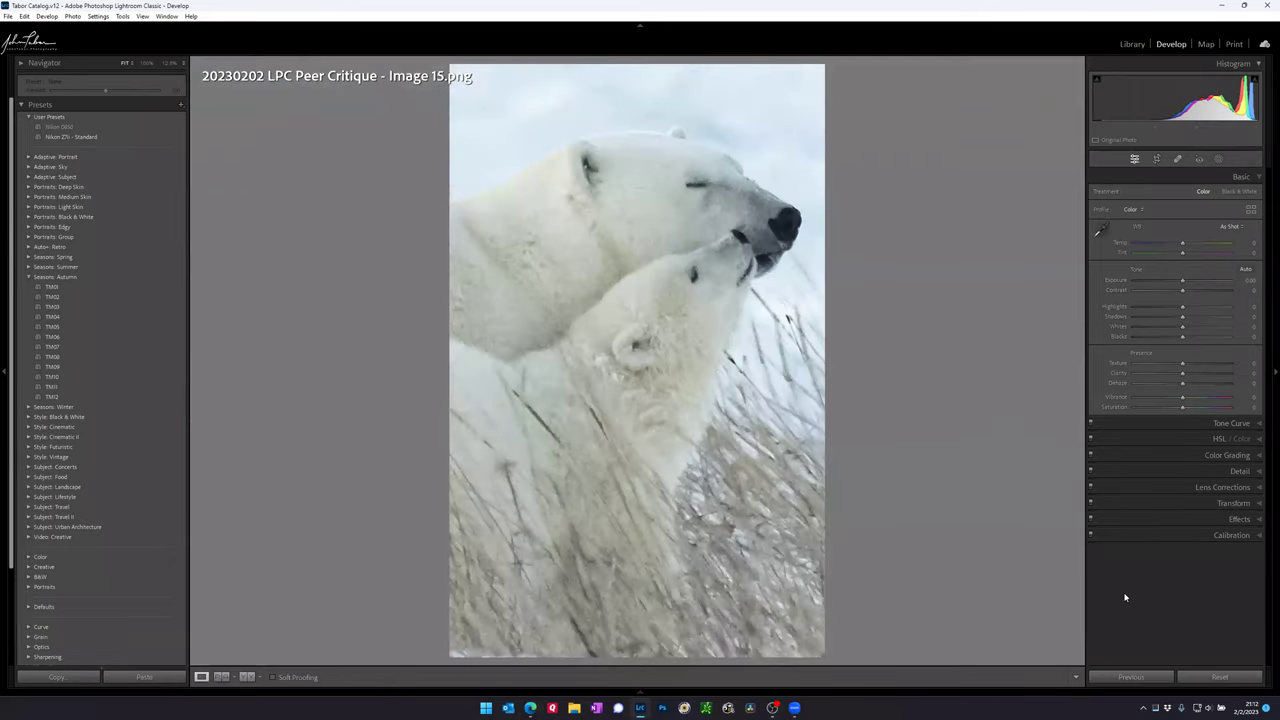
Step: Restore the polar bear collage's full frame with the As Shot crop ratio and view it full screen
click(1156, 160)
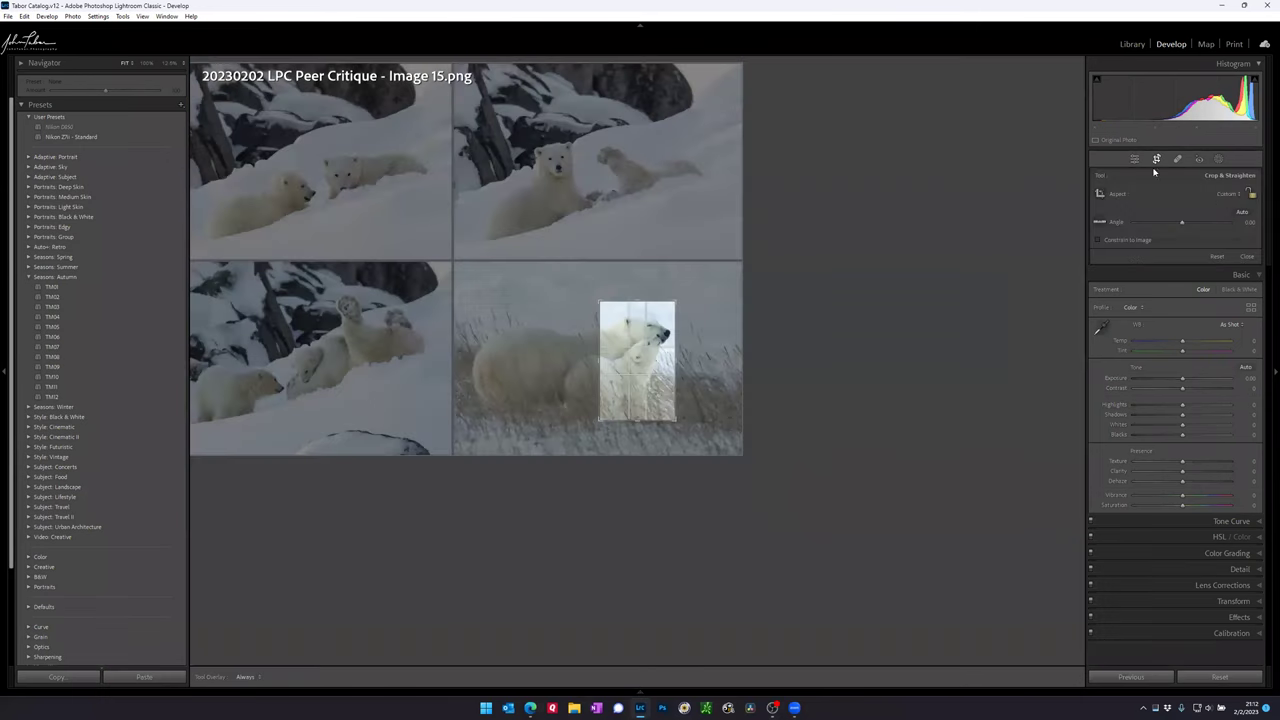
click(1234, 192)
click(1191, 207)
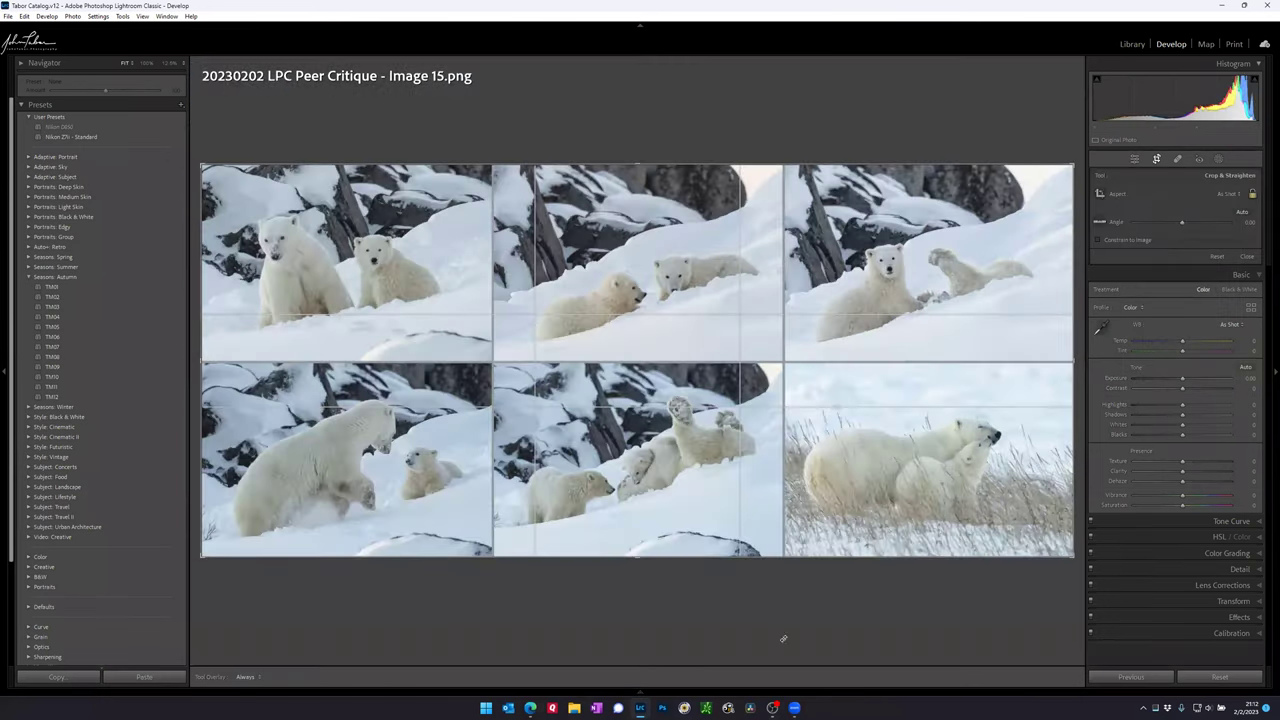
key(Return)
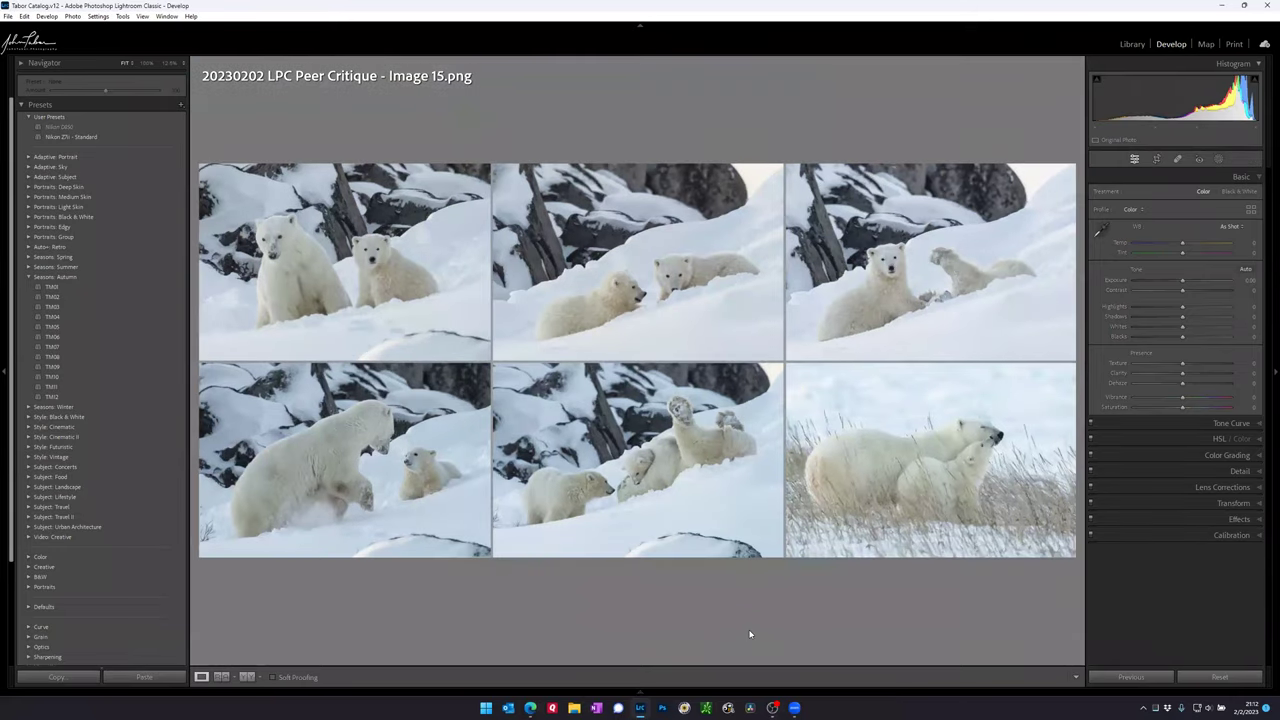
key(f)
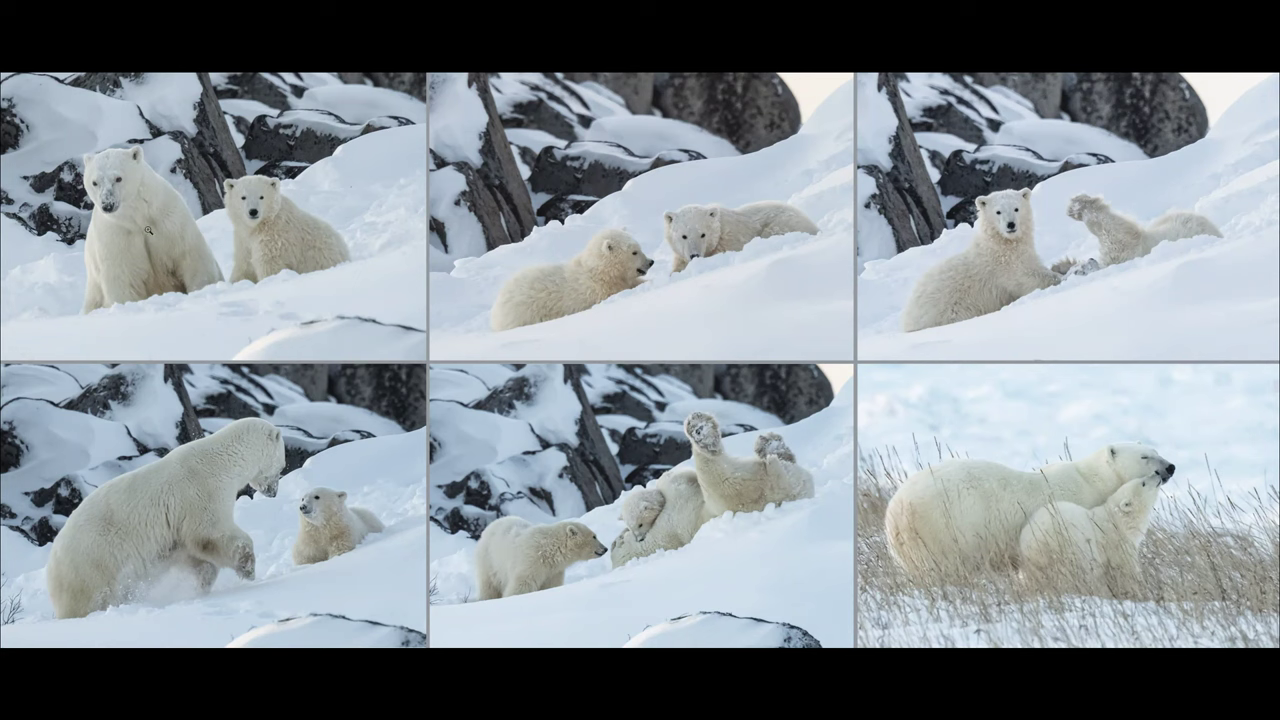
key(Escape)
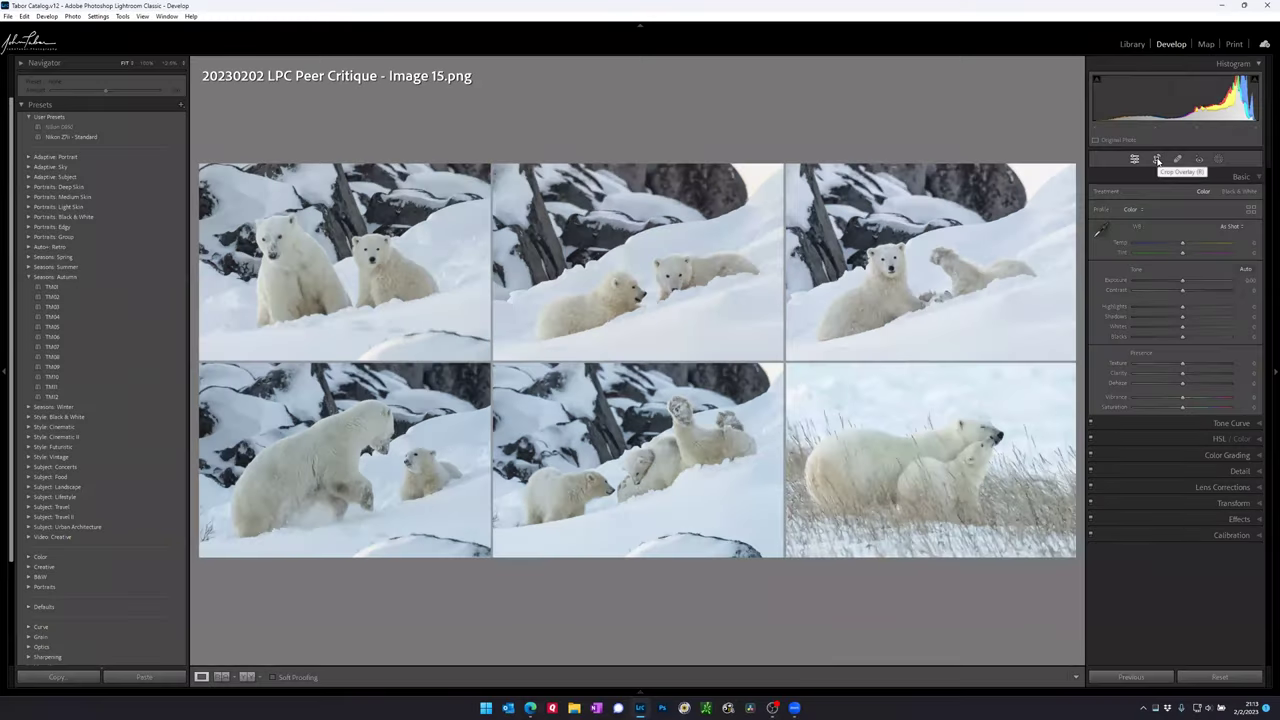
Step: Try a tight unconstrained vertical crop on the adult bear's head and the cub in the collage's lower-left frame
click(1157, 159)
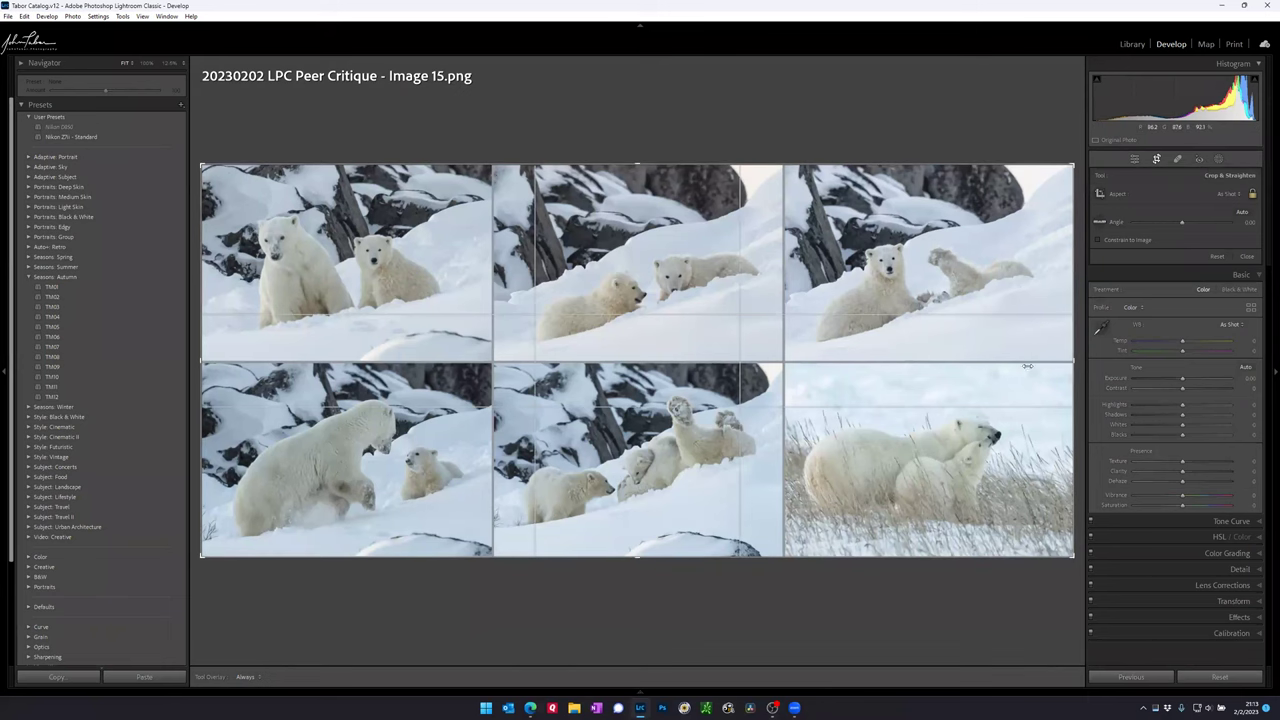
drag(1073, 362, 750, 378)
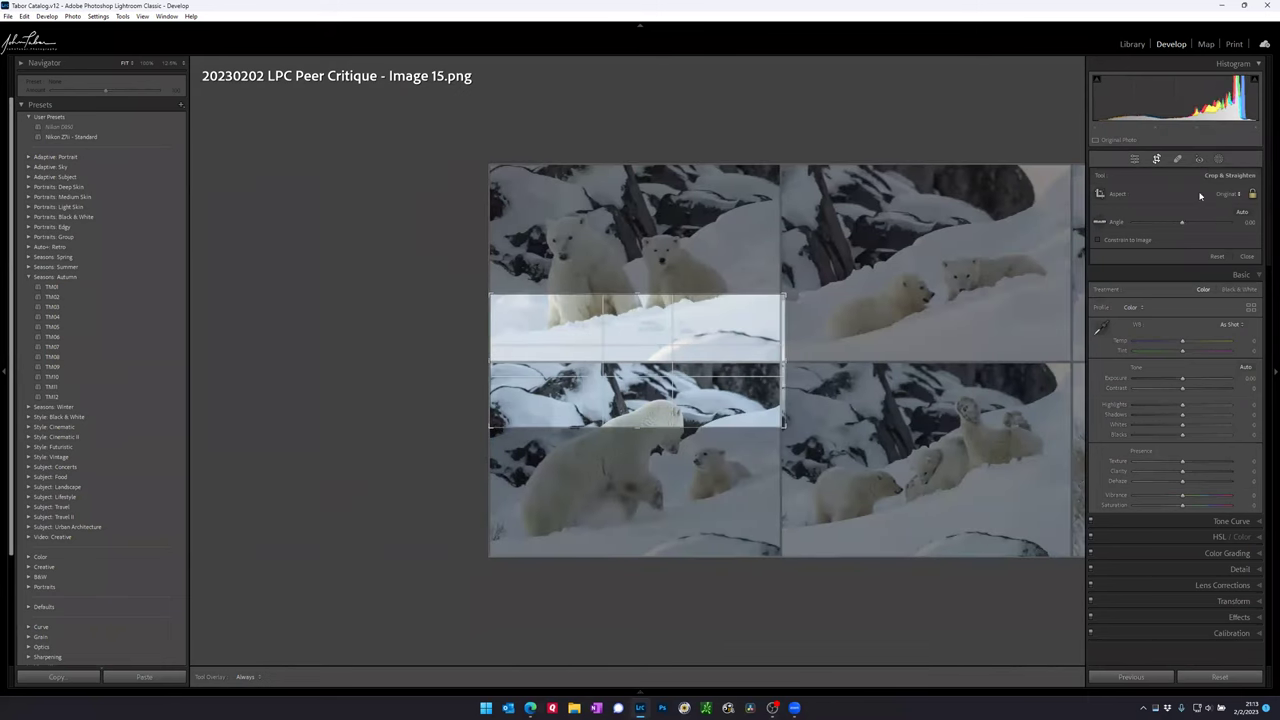
click(1249, 195)
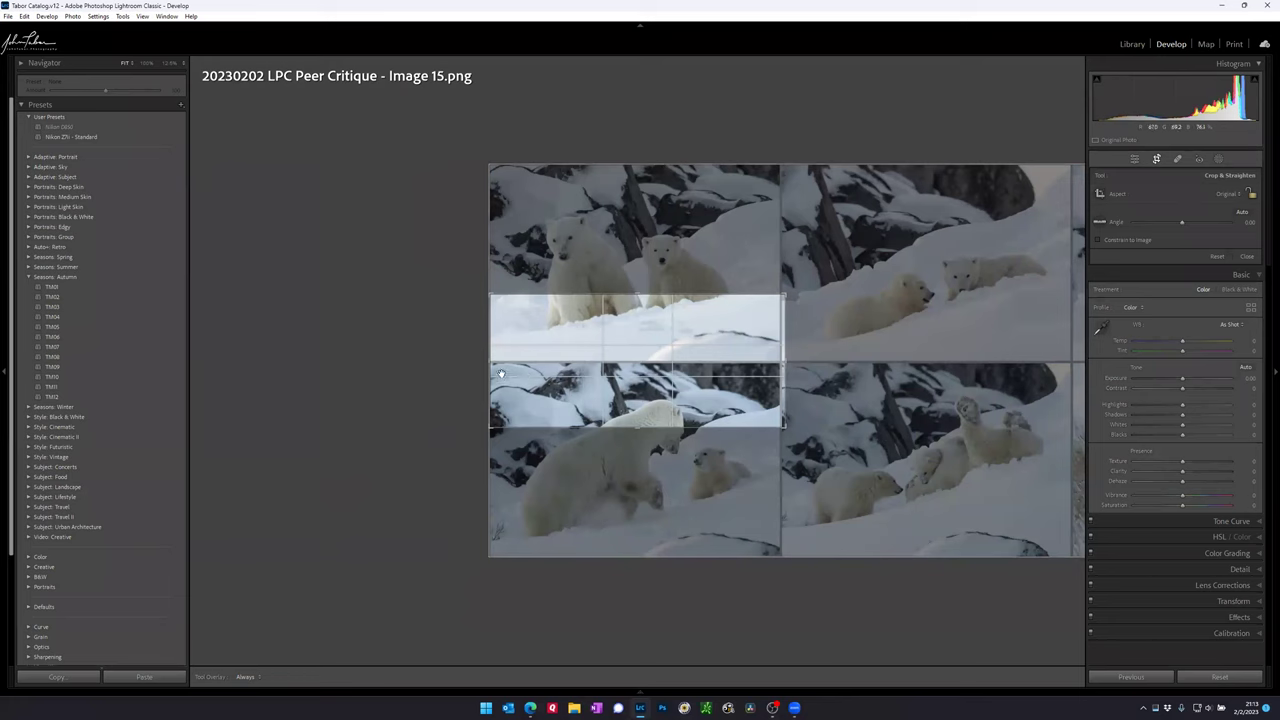
drag(511, 356, 551, 358)
drag(643, 374, 679, 360)
drag(574, 360, 642, 350)
key(Return)
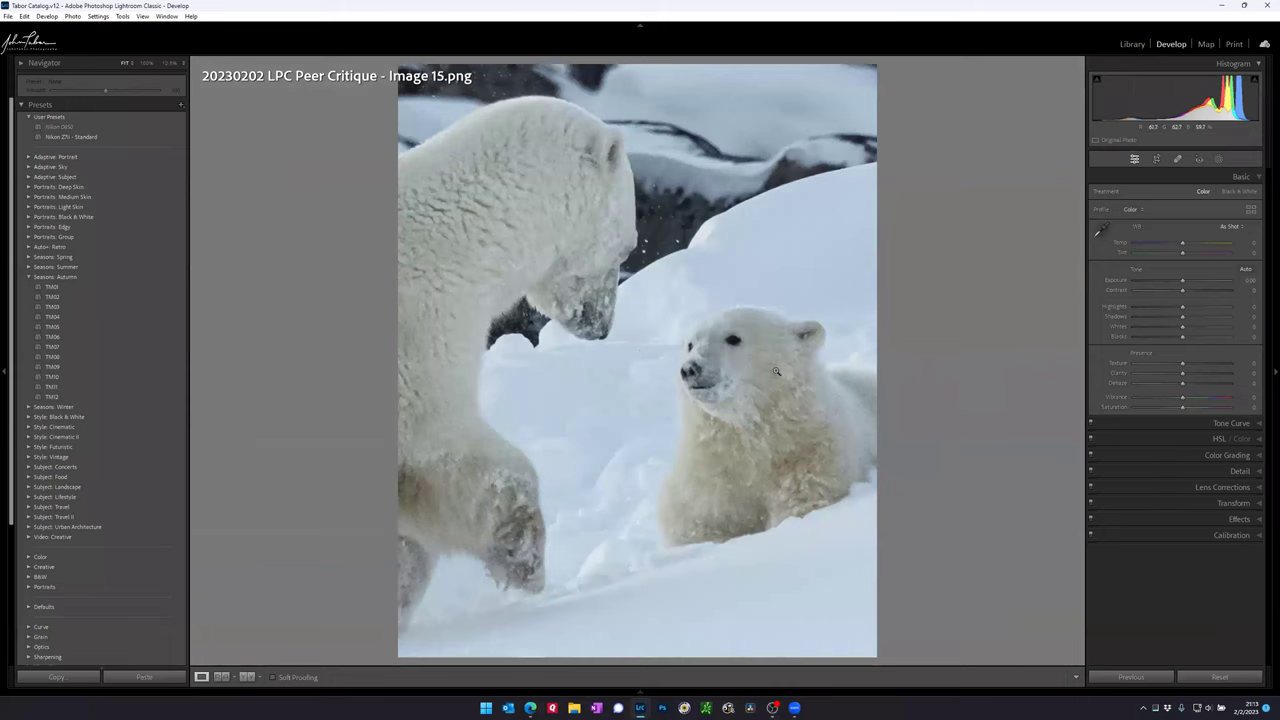
Step: Reset the collage's crop to the Original aspect ratio to restore all six frames
click(1155, 160)
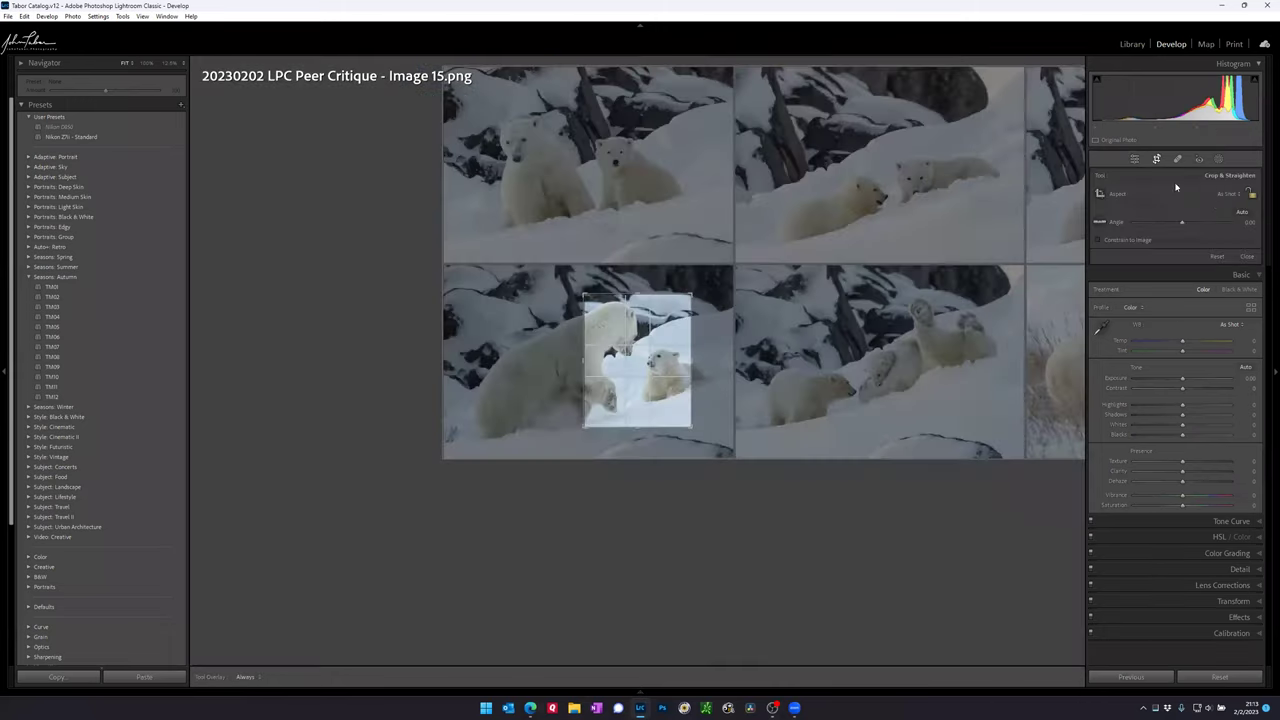
click(1226, 196)
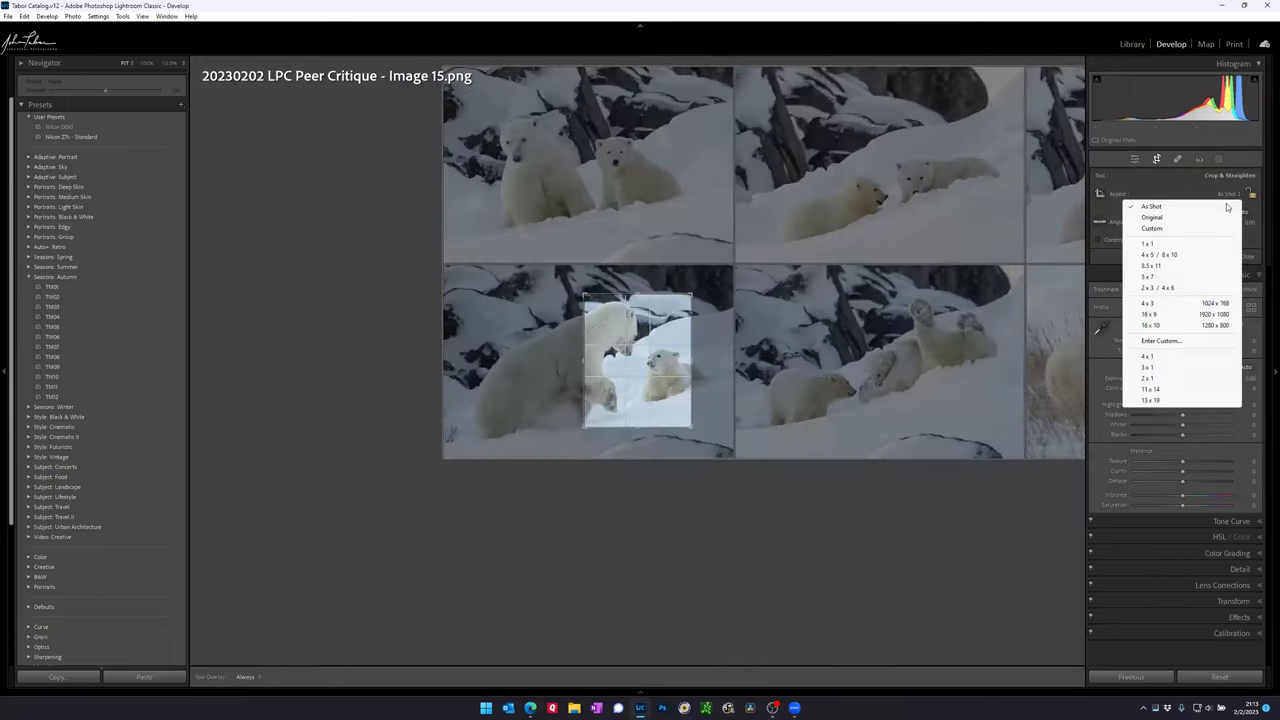
click(1167, 219)
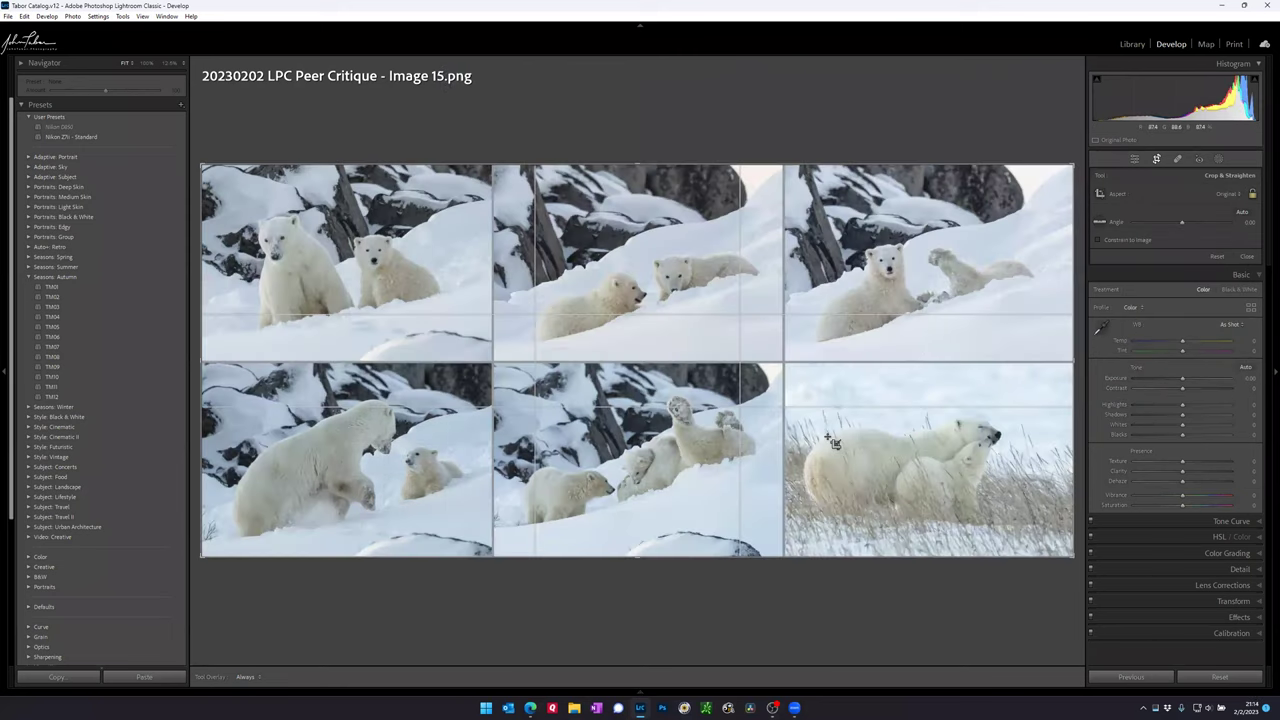
key(Return)
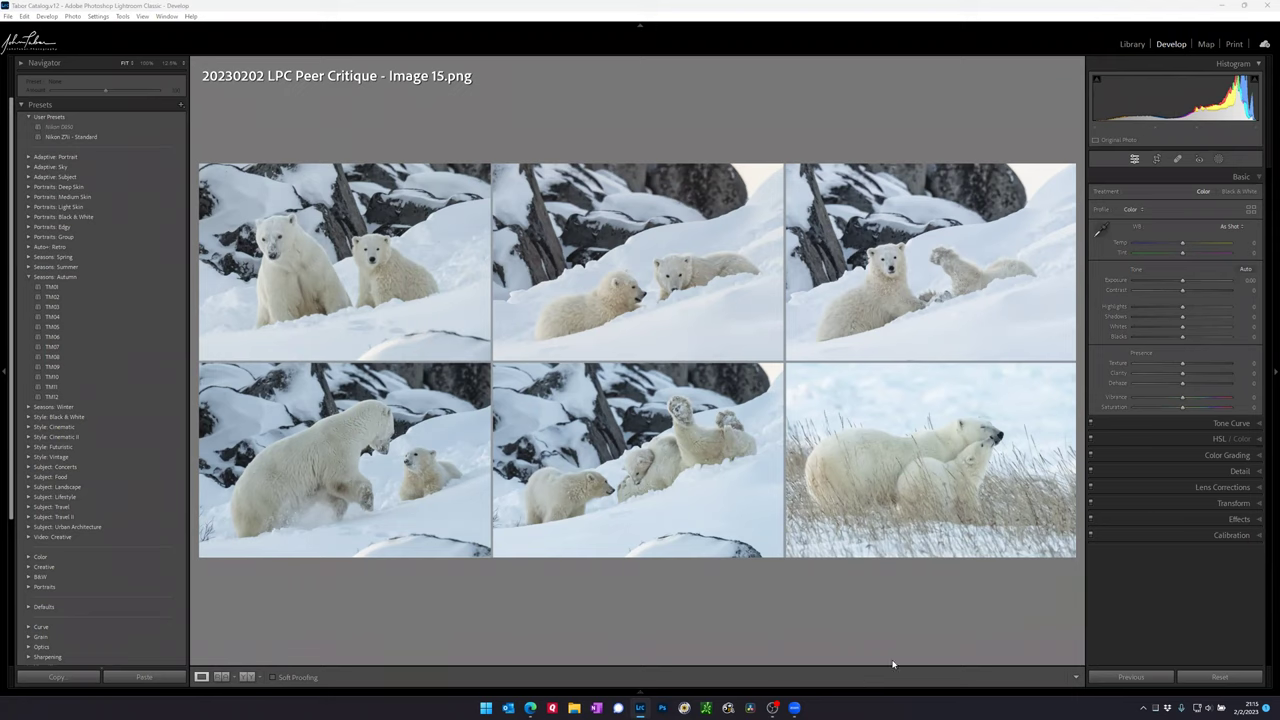
Step: Examine the two bears in the collage's upper-right frame at 100% and return to the full view
click(957, 268)
drag(921, 376, 760, 392)
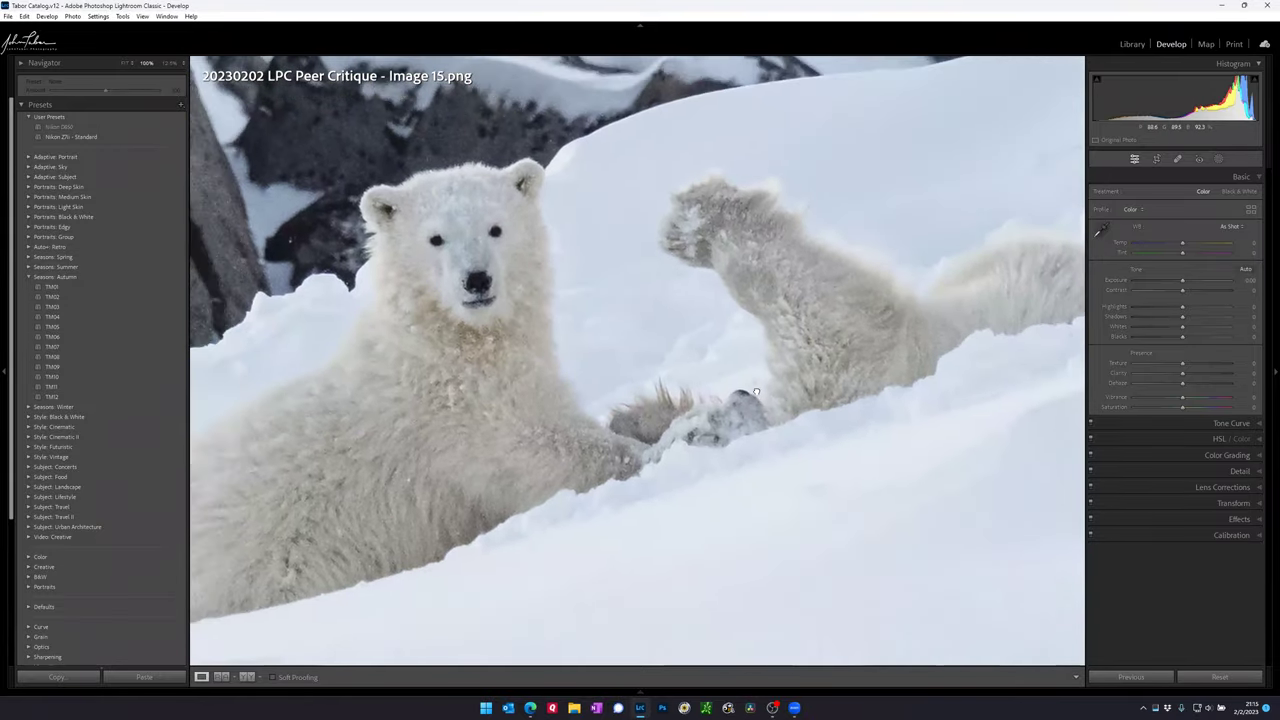
click(648, 445)
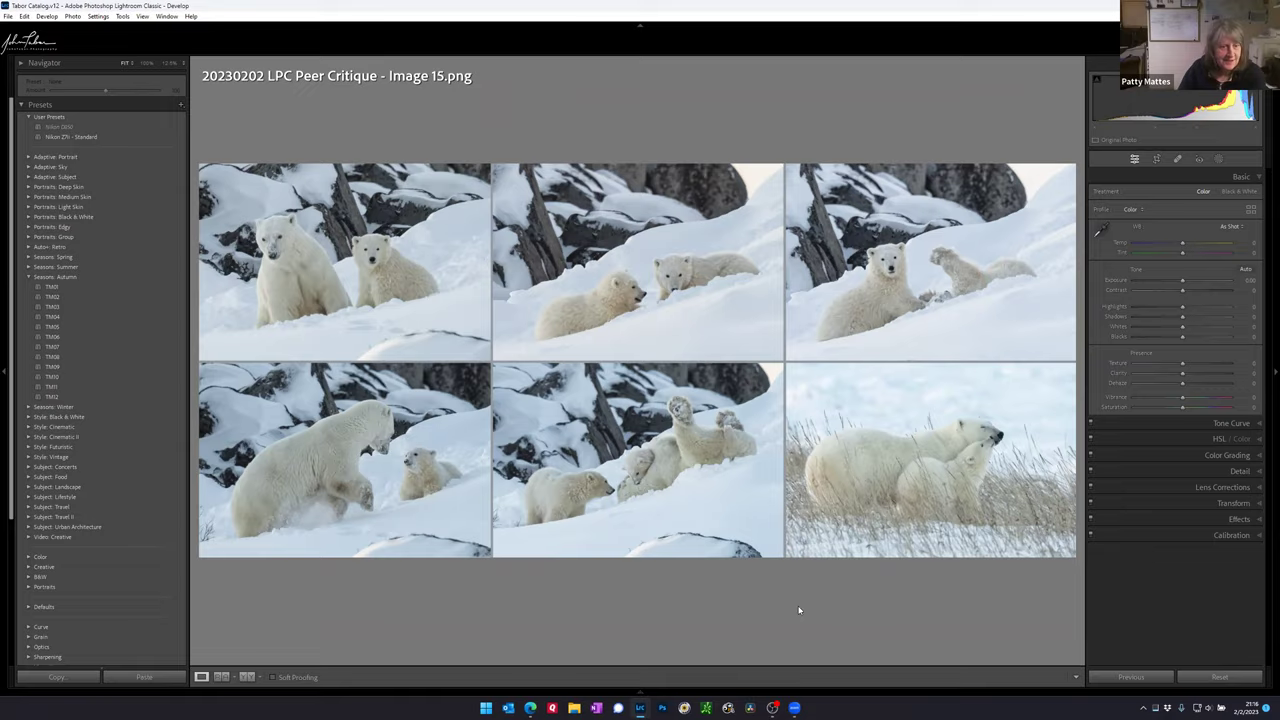
Step: Go back to the grid, open Image 21, the foggy beach photo, and view it full screen
key(g)
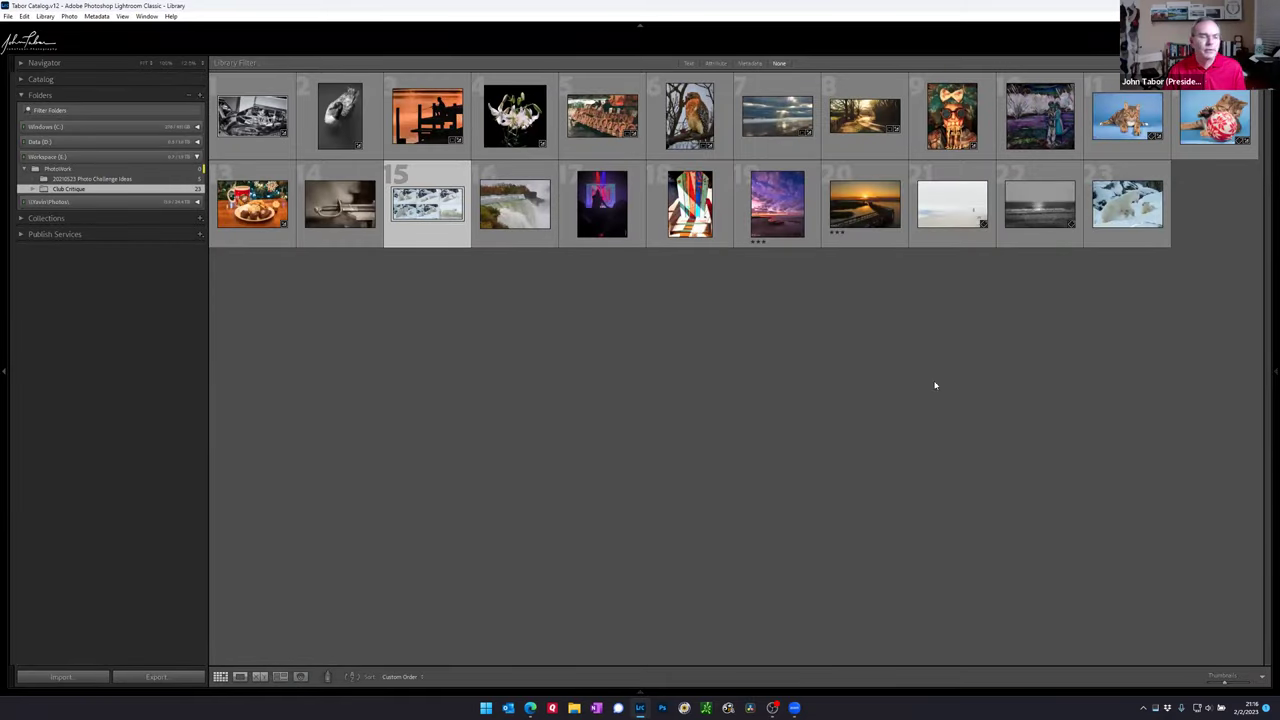
click(953, 216)
key(e)
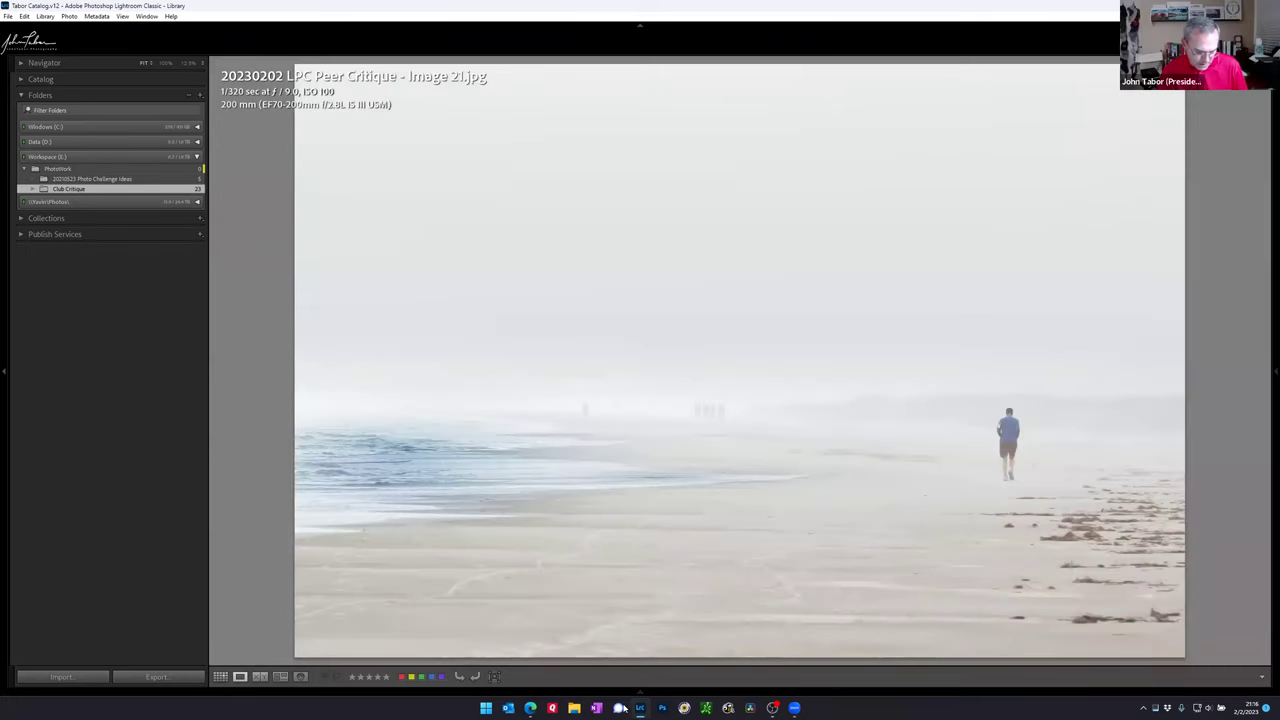
key(f)
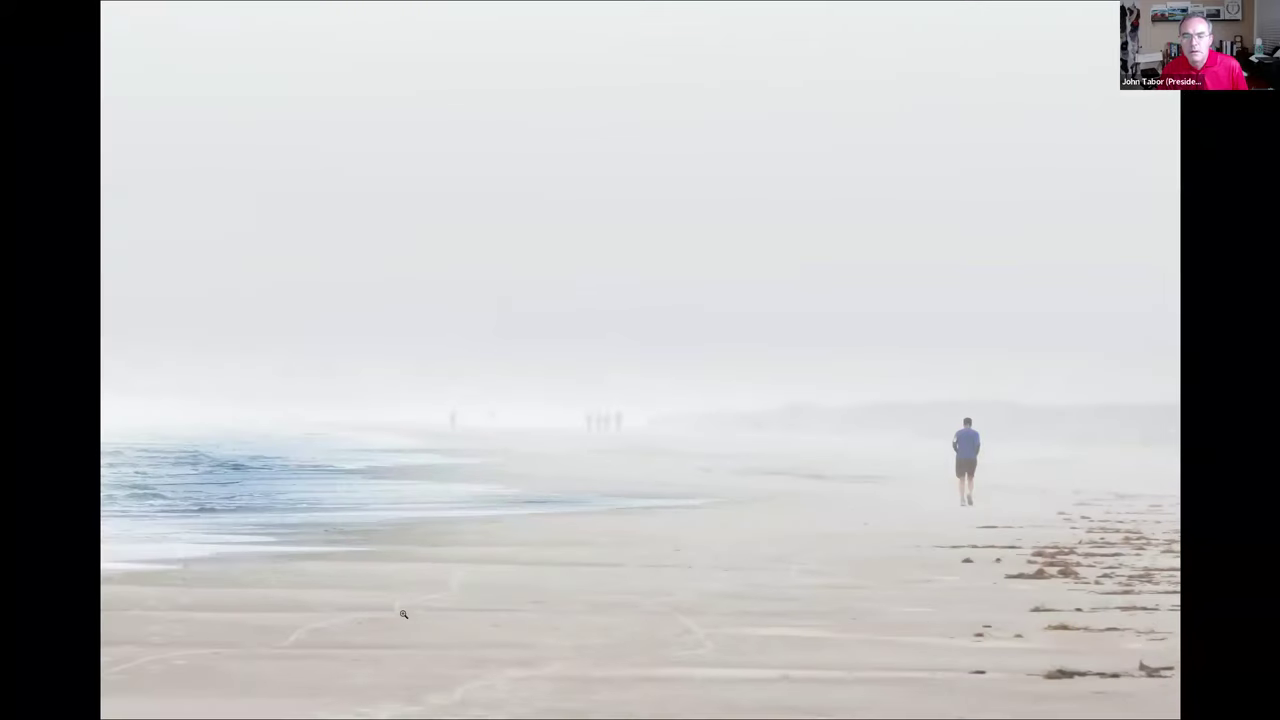